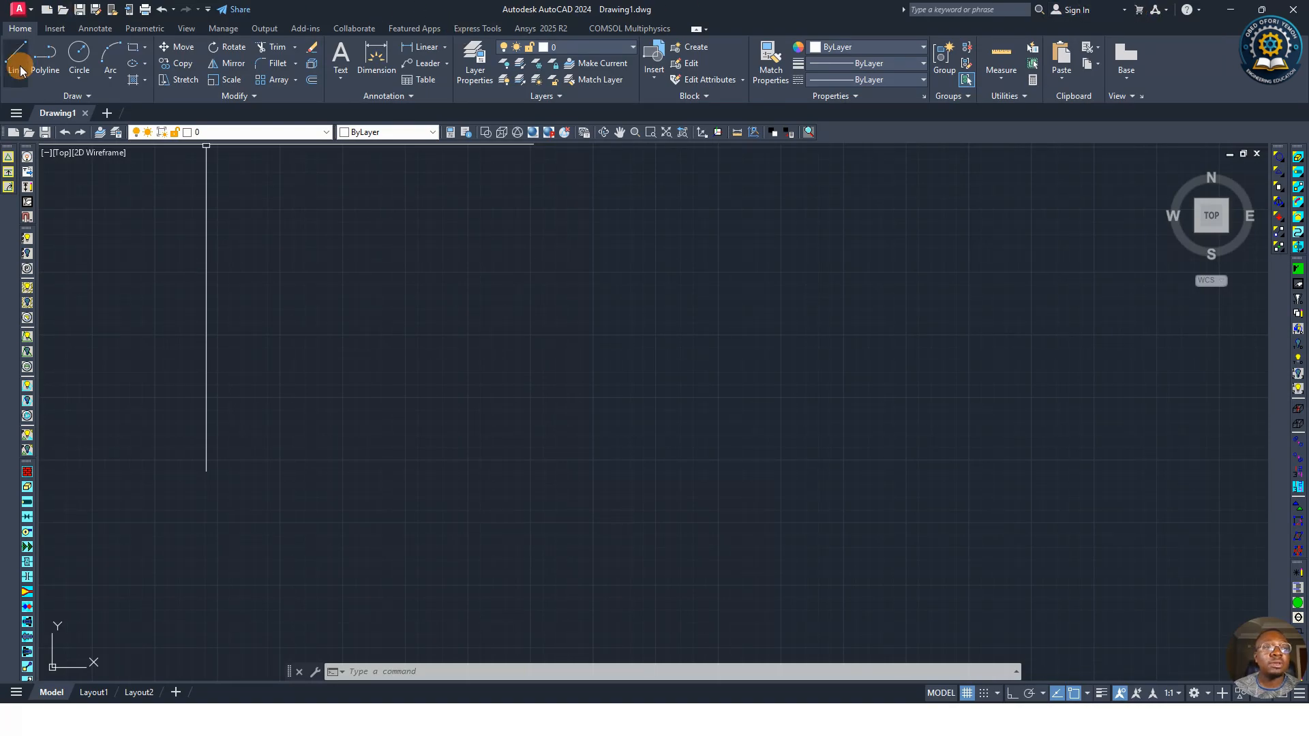
Step: Examine the commands offered in the Insert, Annotate, Parametric and Home tool sets
click(55, 28)
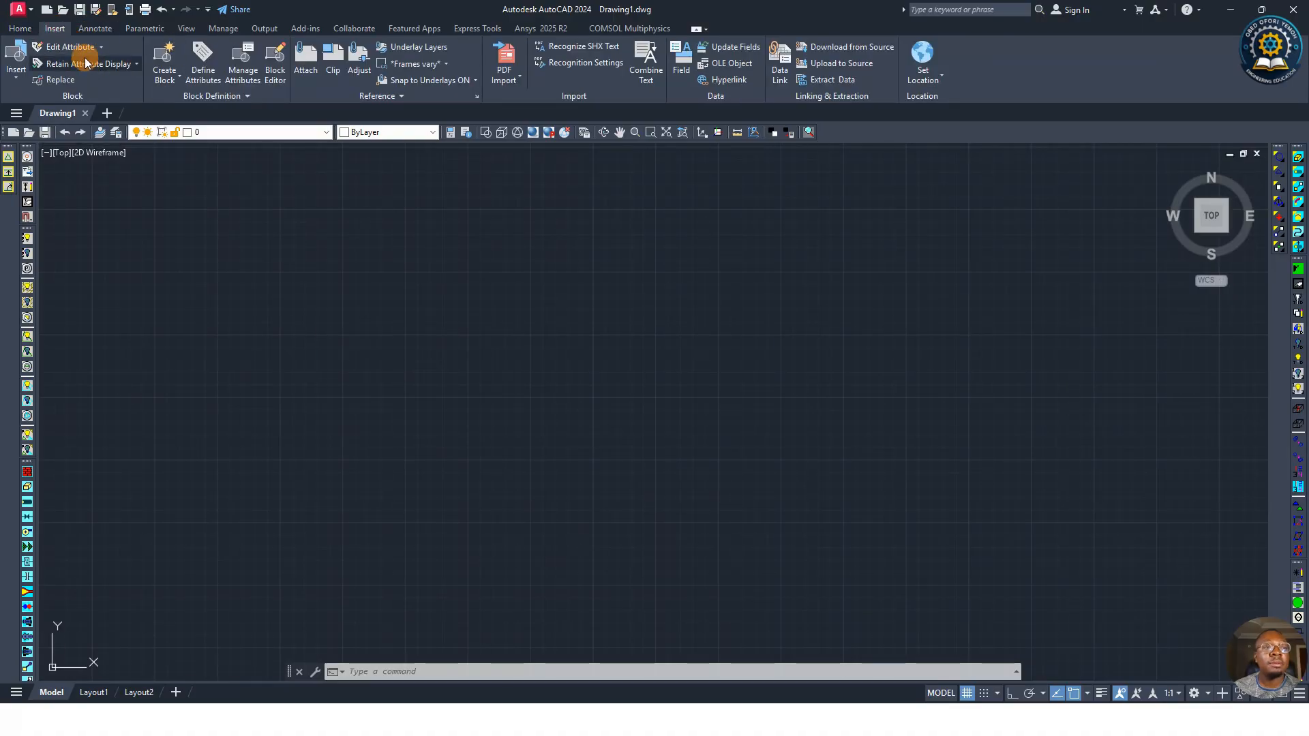
click(19, 28)
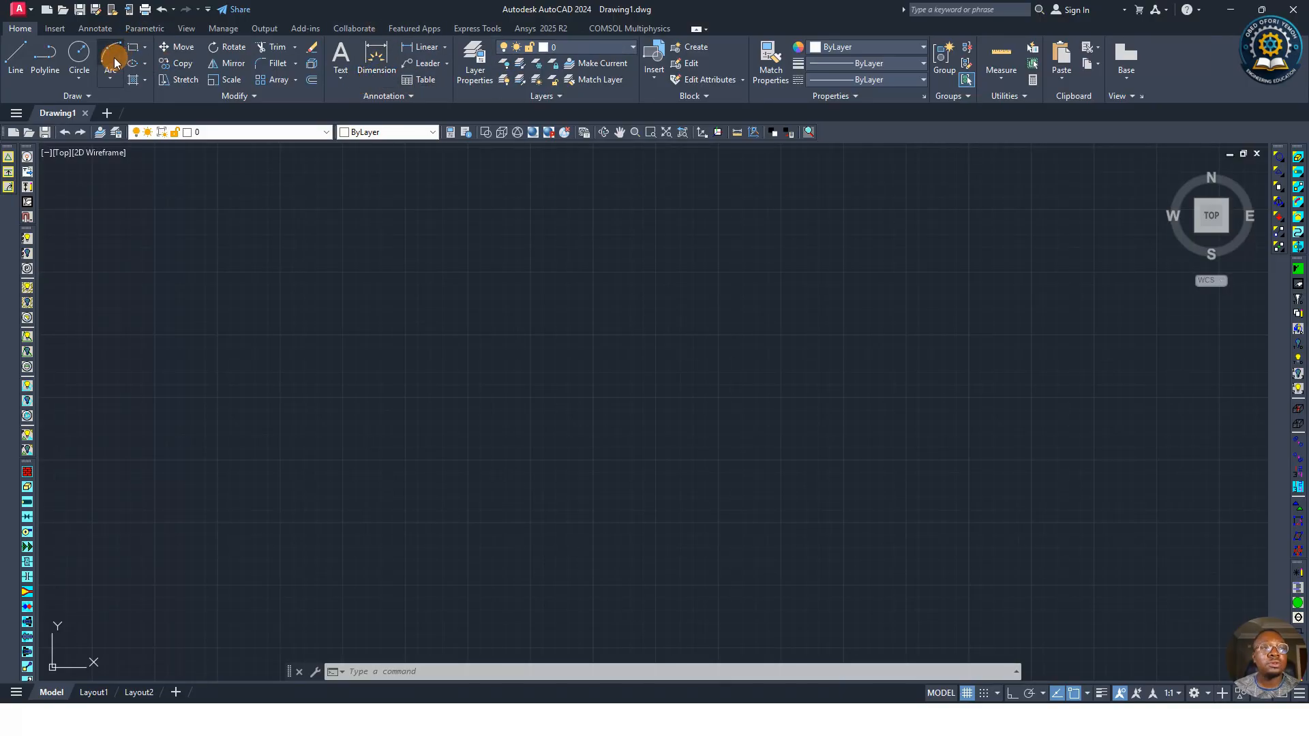
click(54, 30)
click(96, 30)
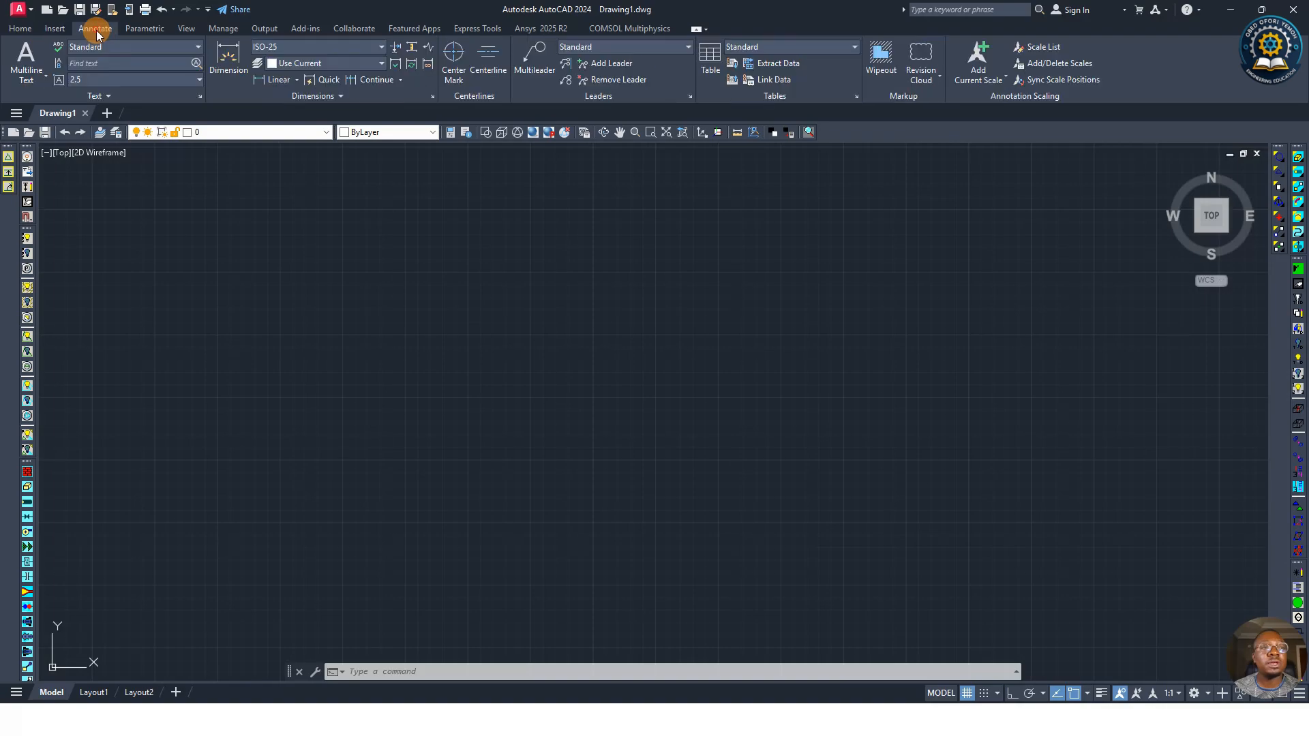
click(57, 28)
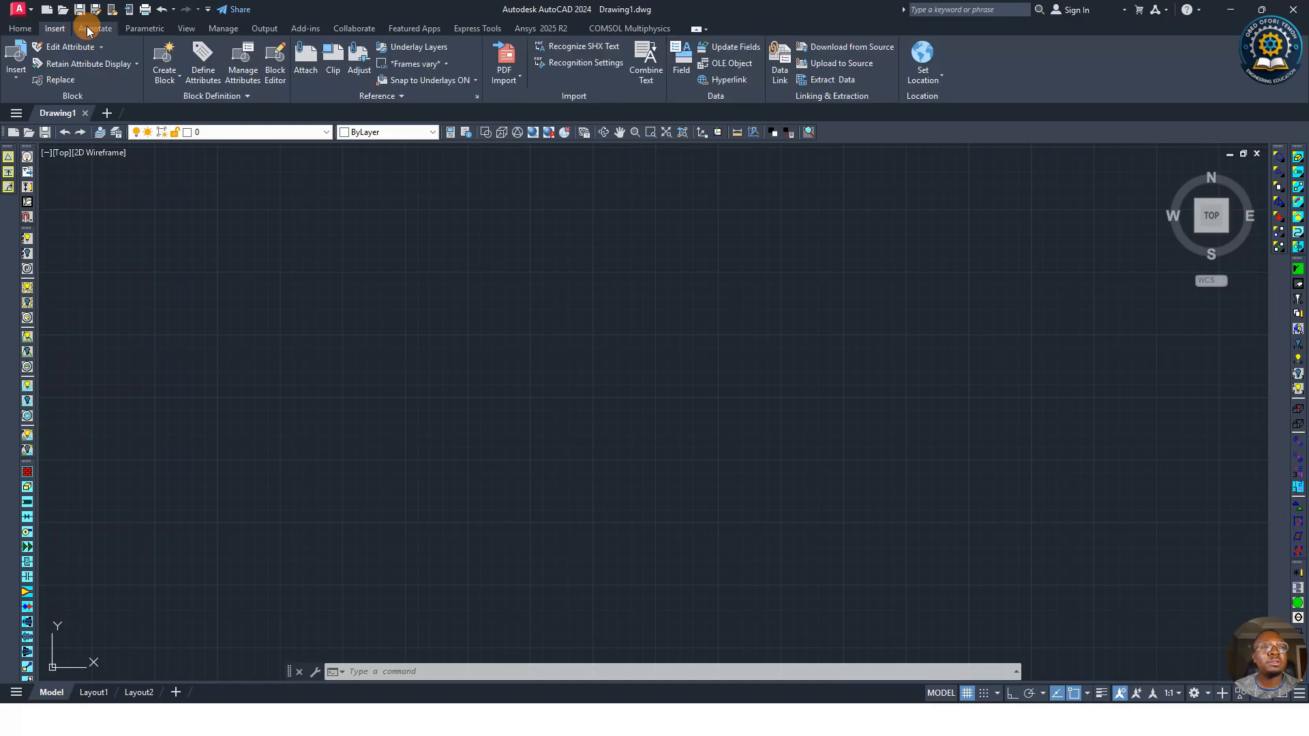
click(88, 26)
click(56, 27)
click(97, 30)
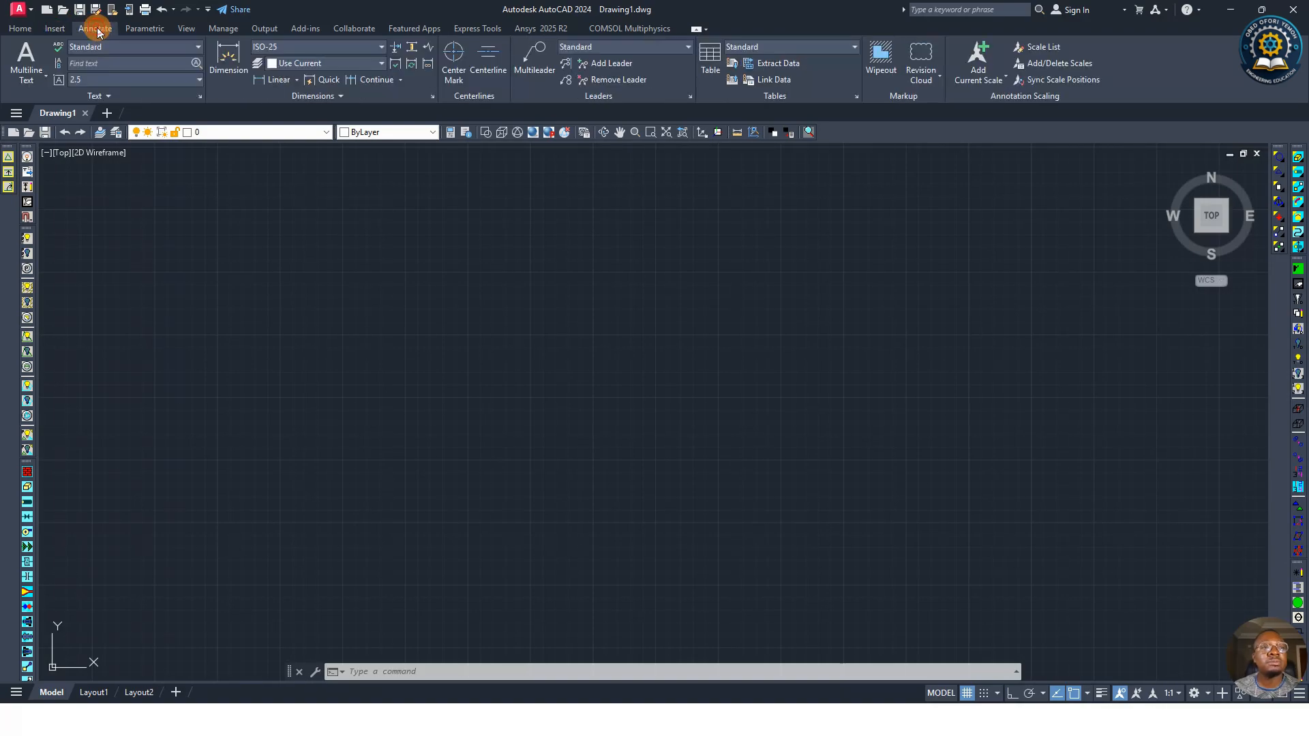
click(144, 30)
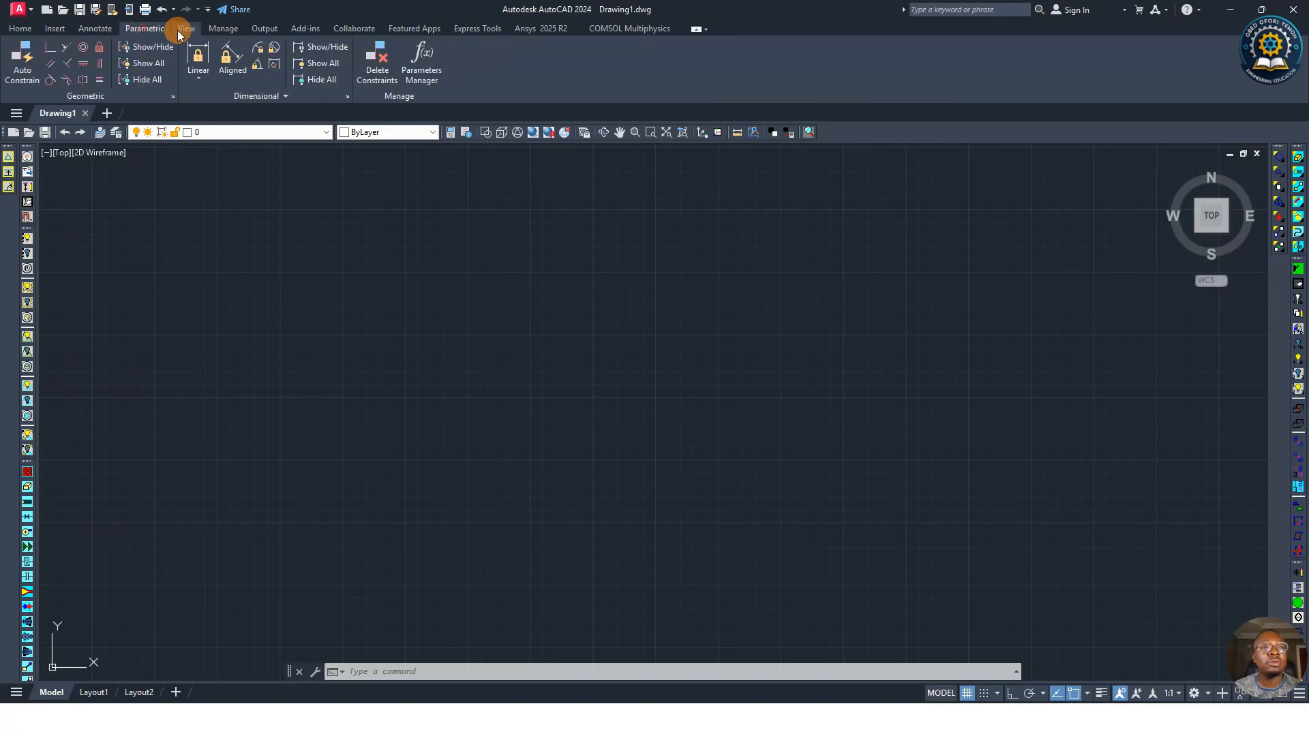
click(27, 27)
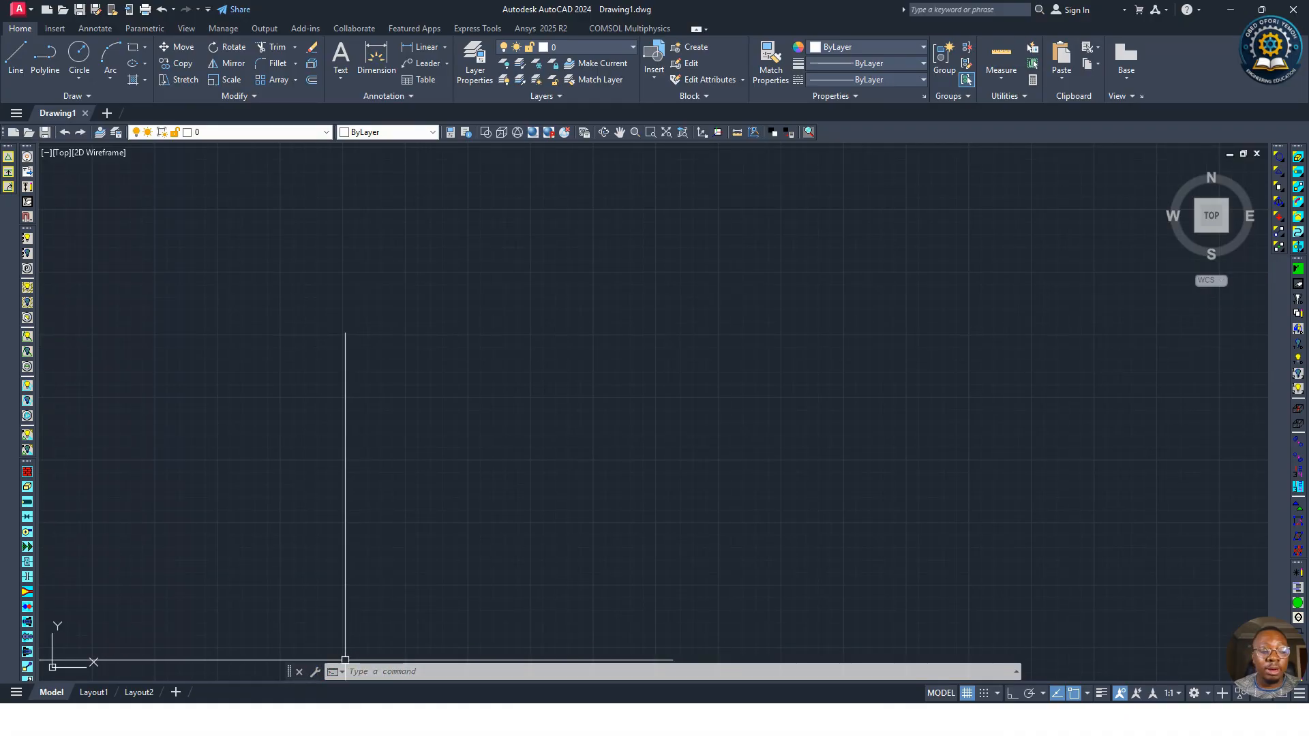
mouse_move(116, 697)
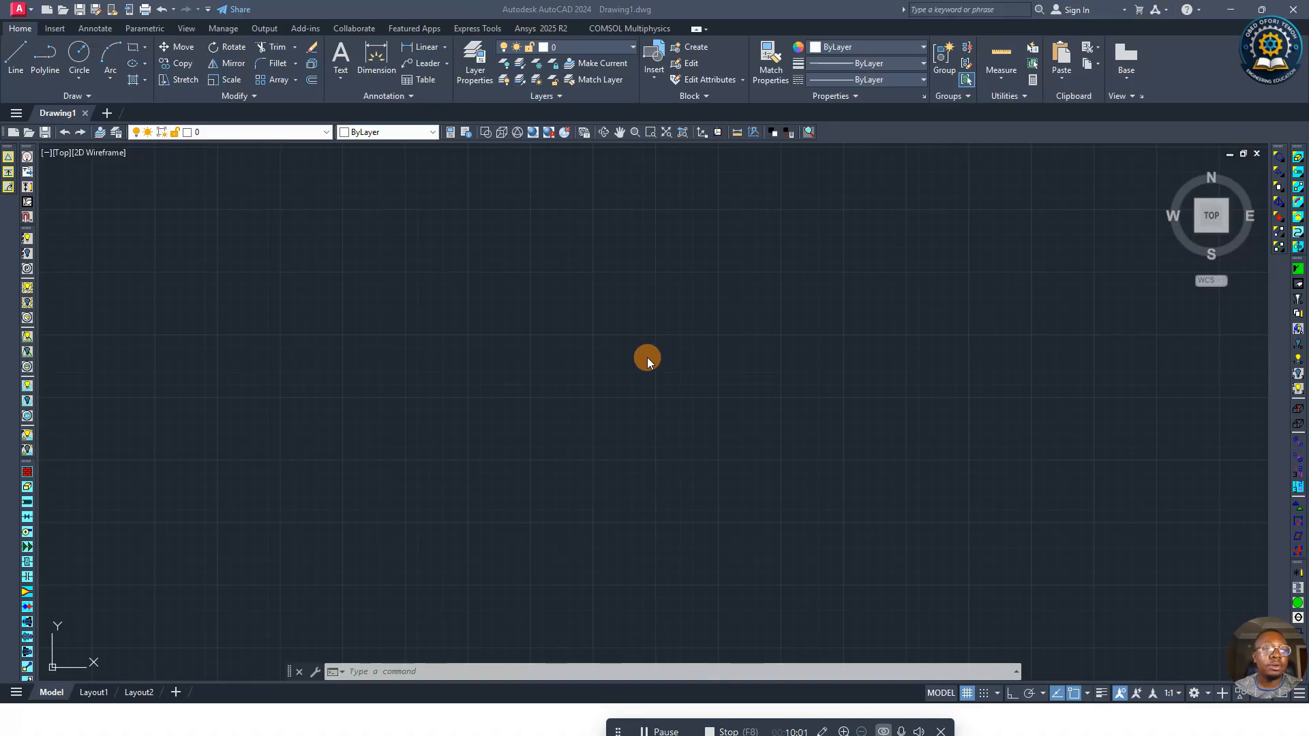
click(341, 82)
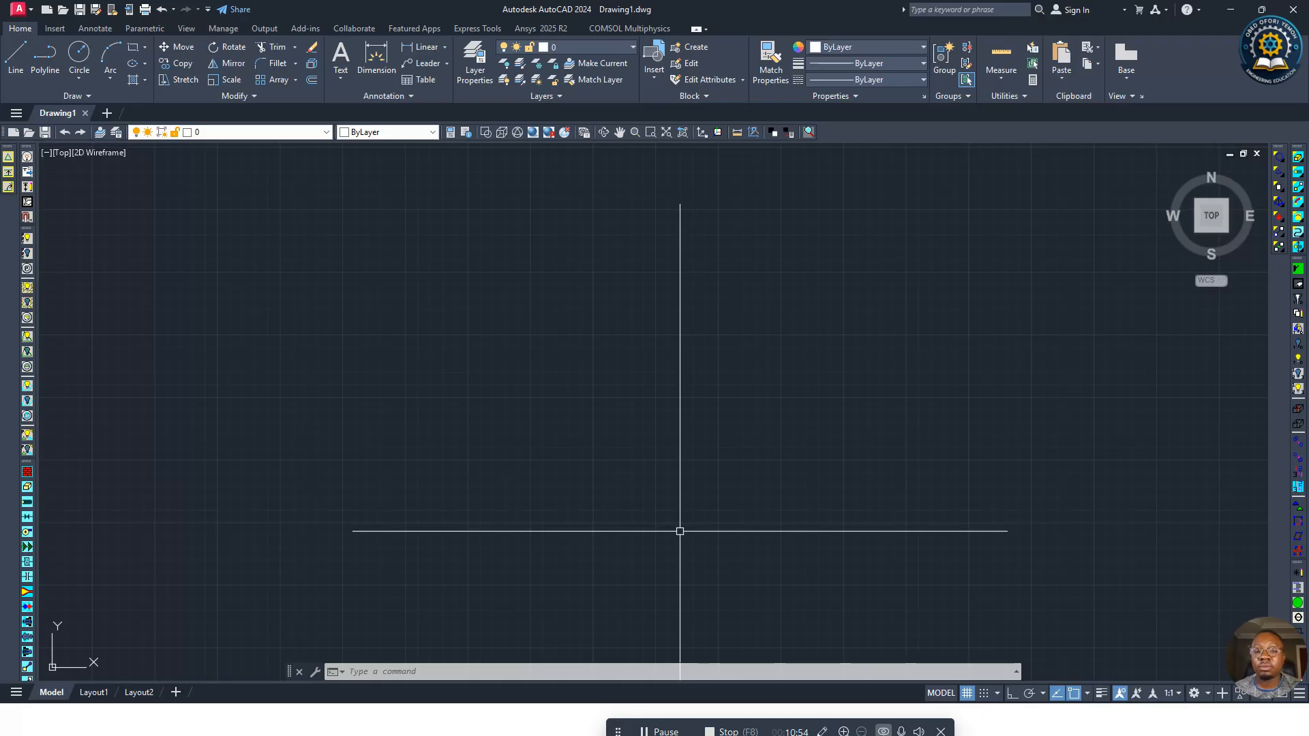
Step: Run the ZOOM command with the All option on the drawing area
click(481, 670)
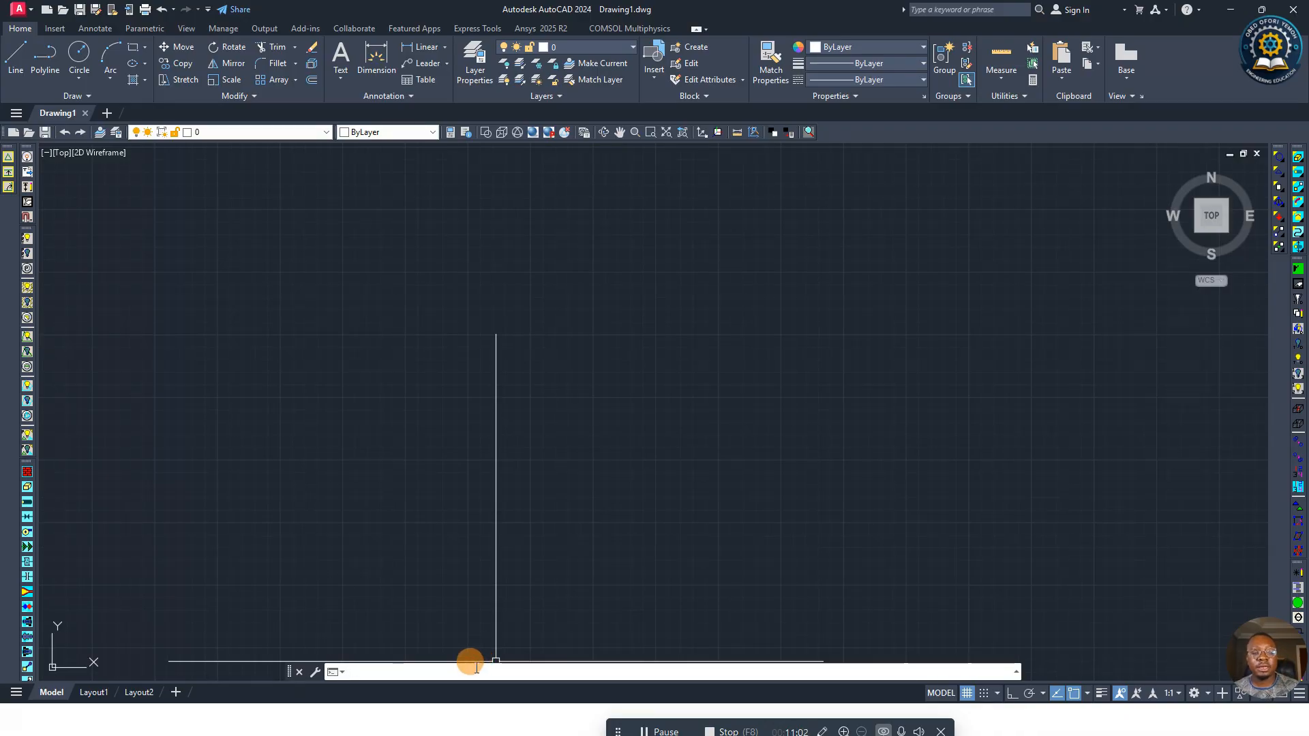
text(ZOo)
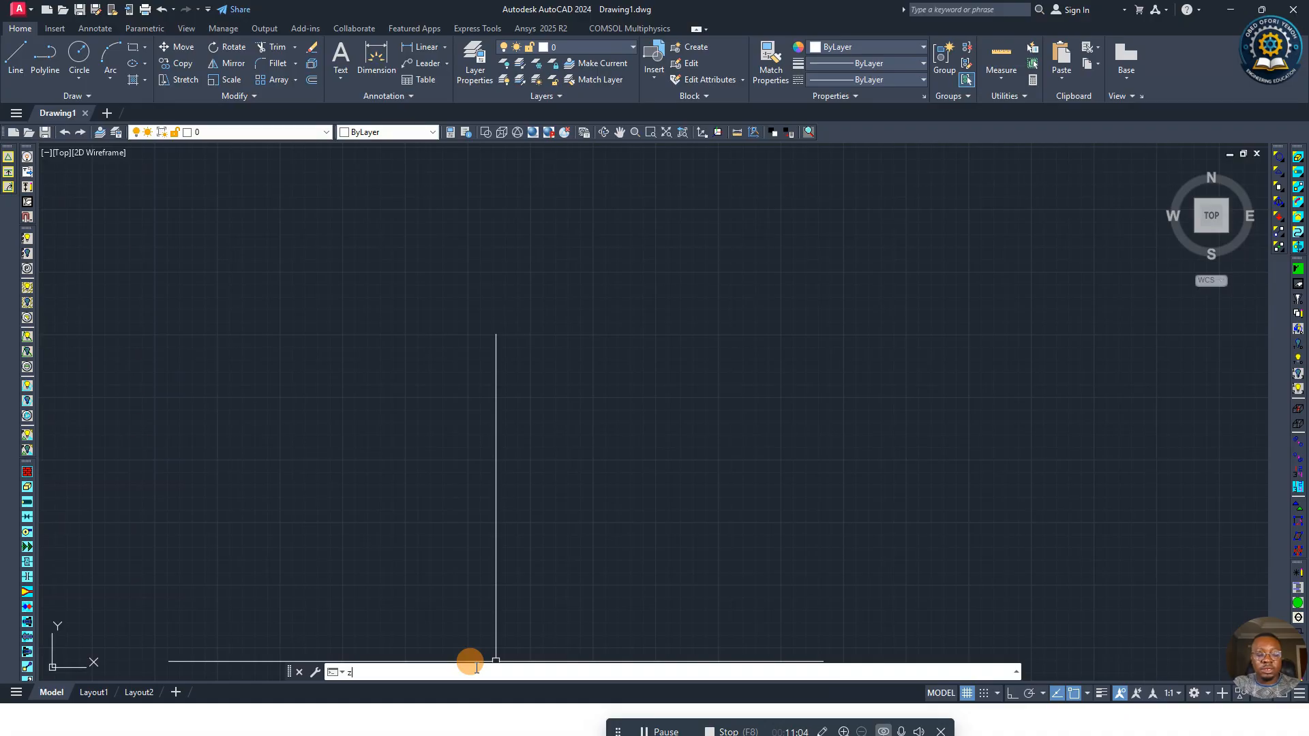
text(m)
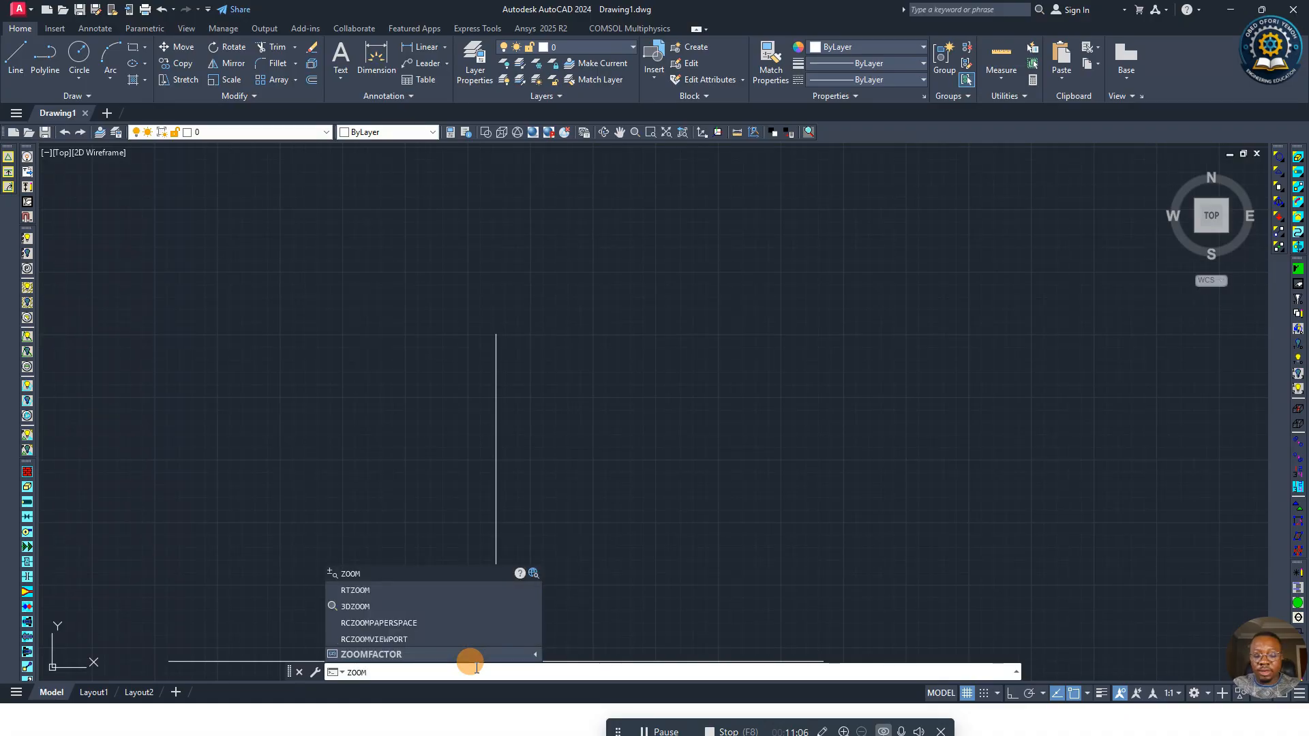
key(Return)
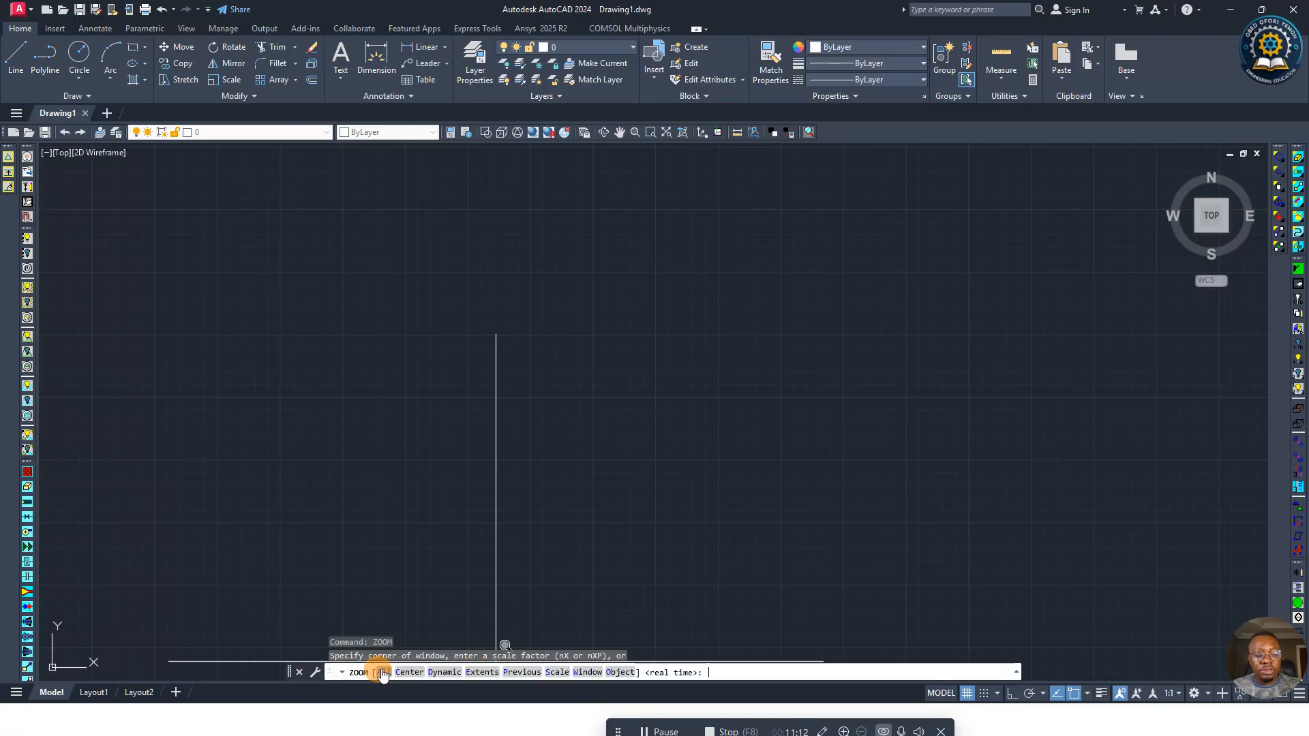
text(a)
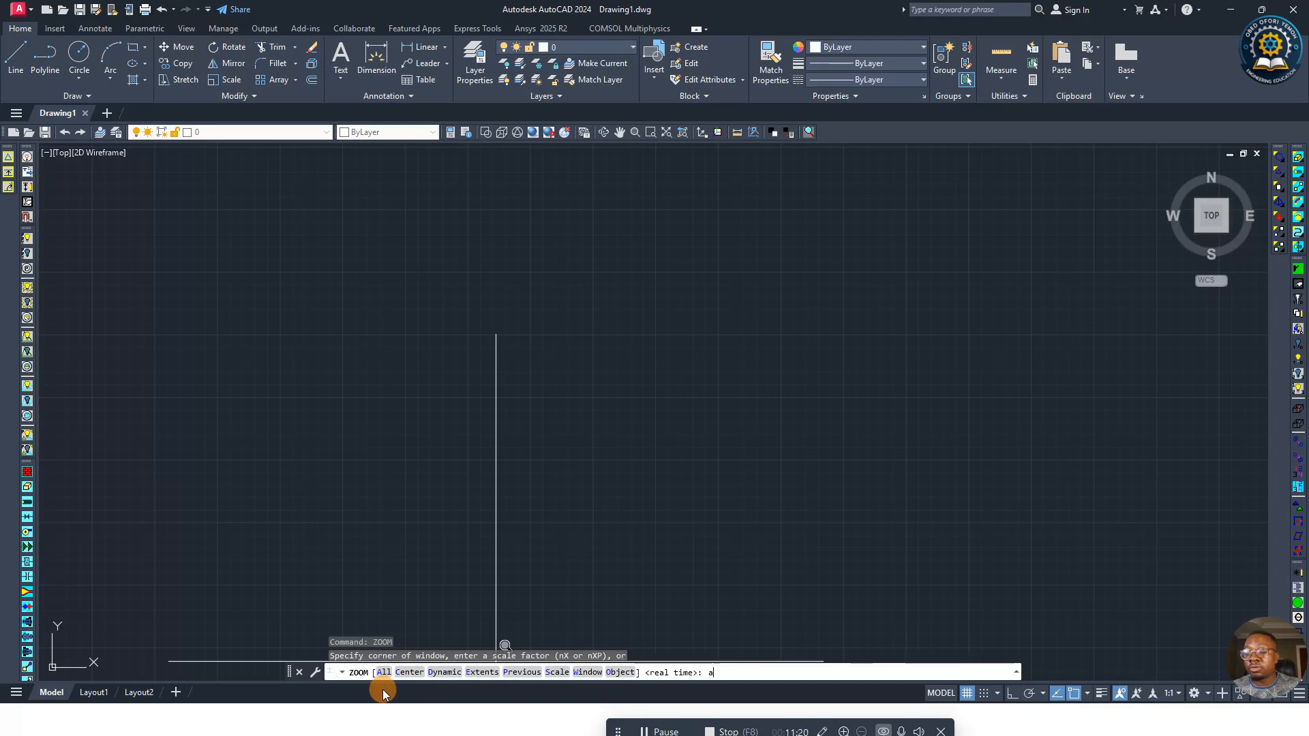
click(381, 673)
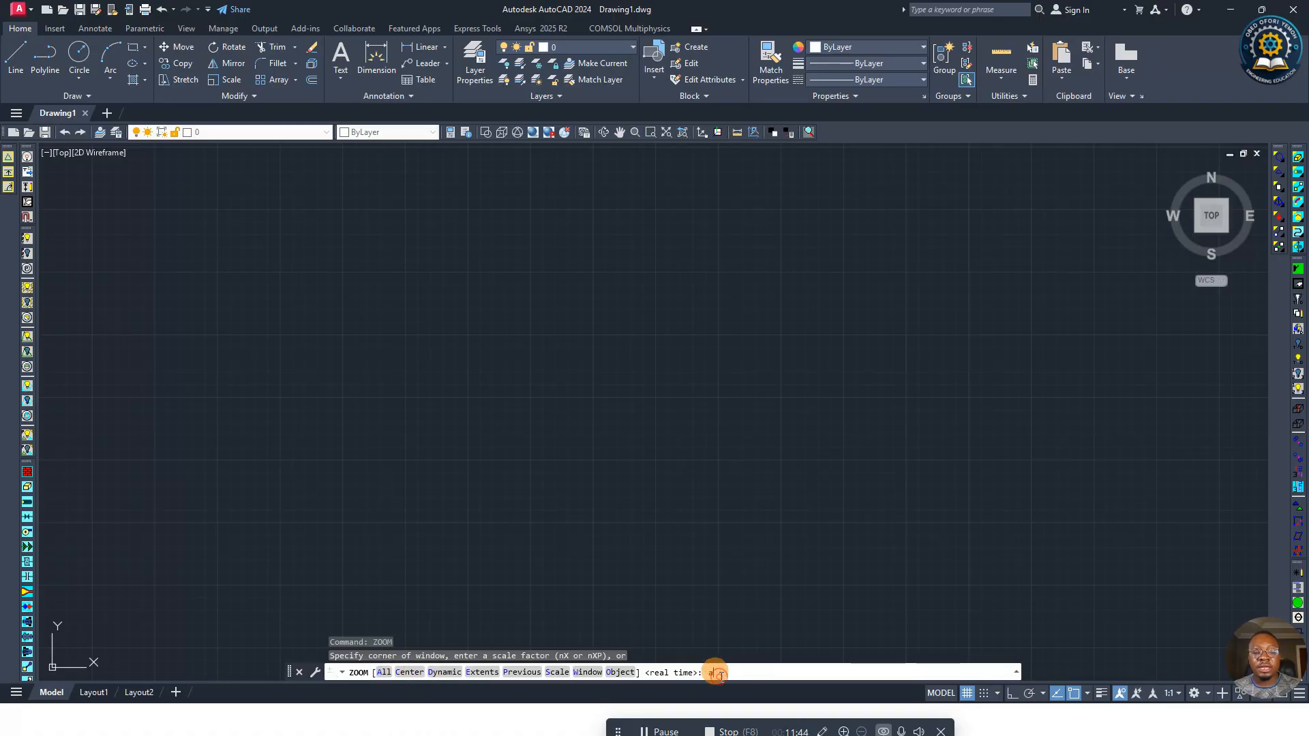
key(BackSpace)
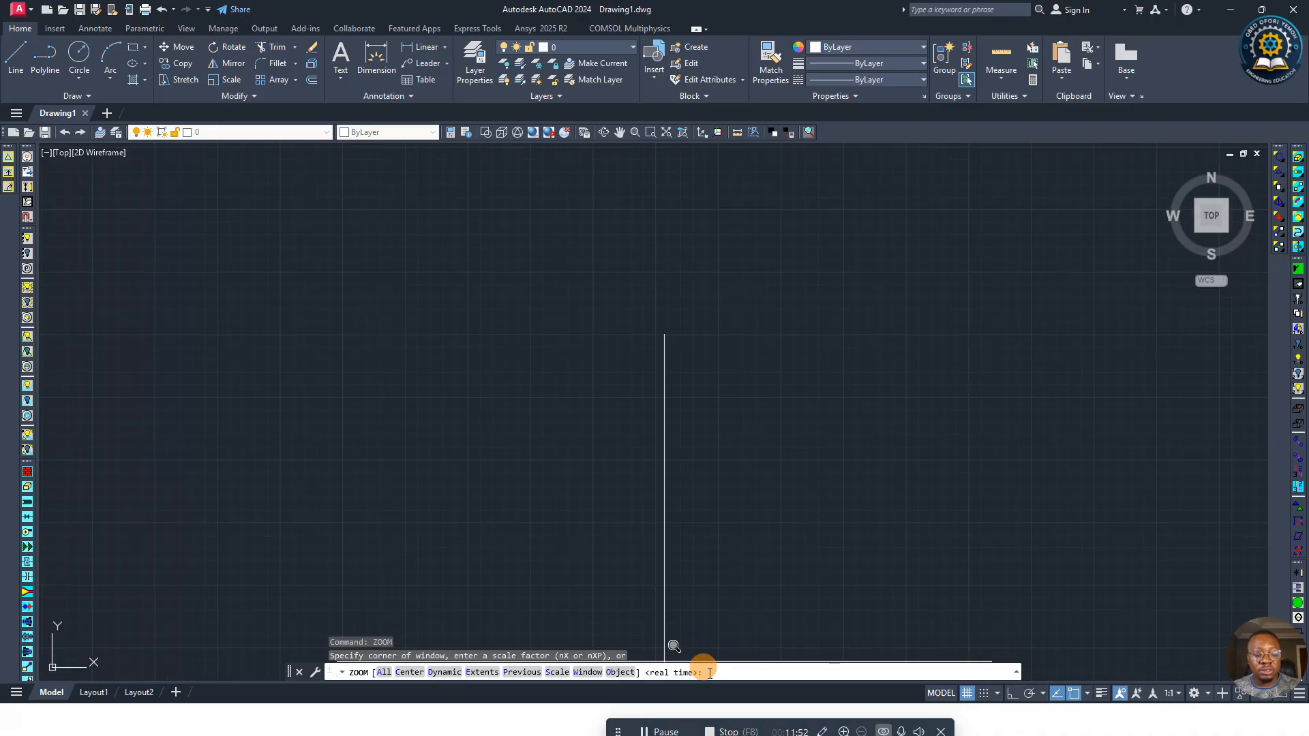
text(a)
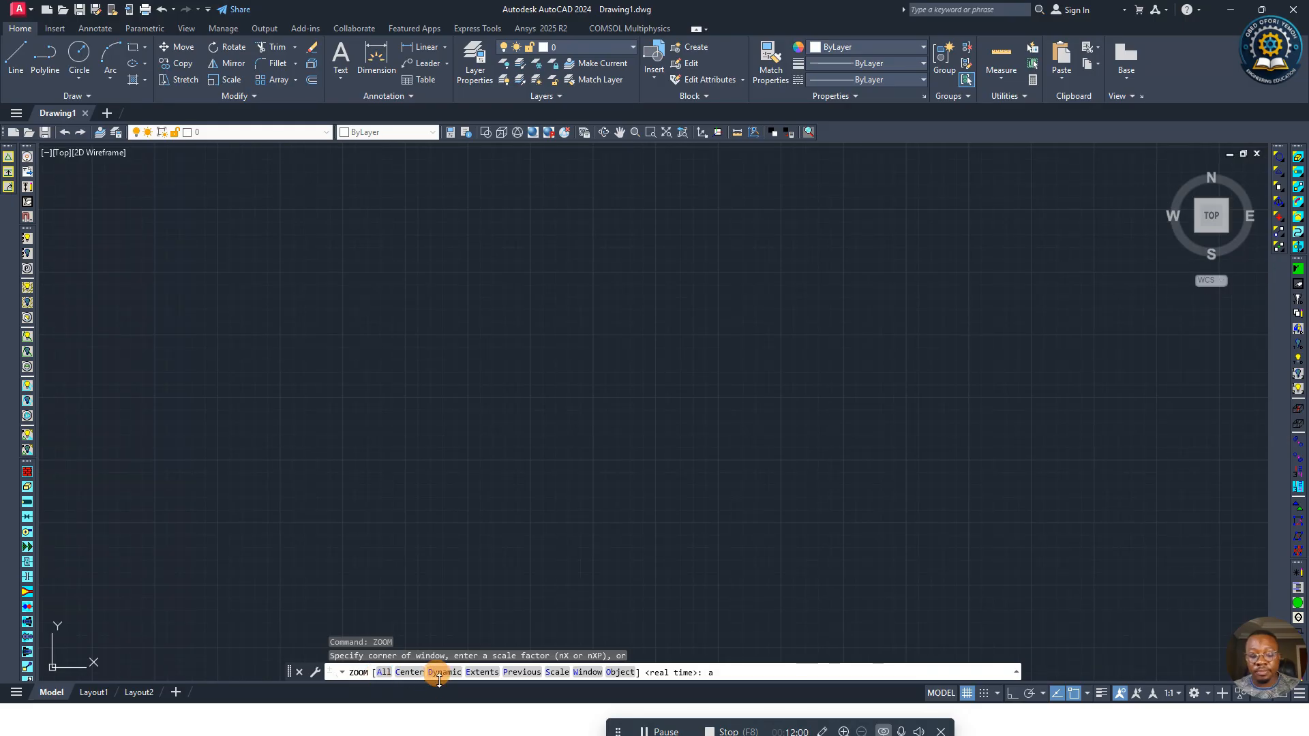
key(Return)
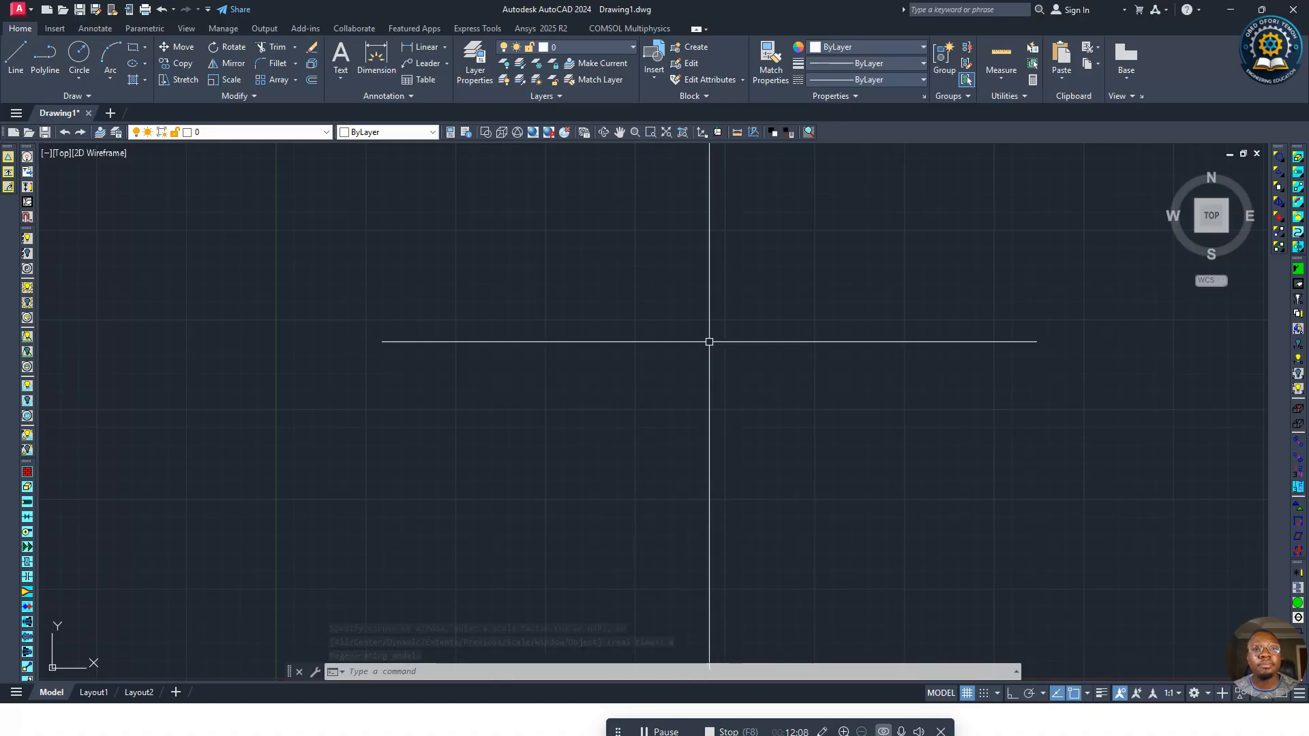
Step: Create a multiline text object reading ENGINEERING DRAWING in the upper part of the drawing area
click(339, 77)
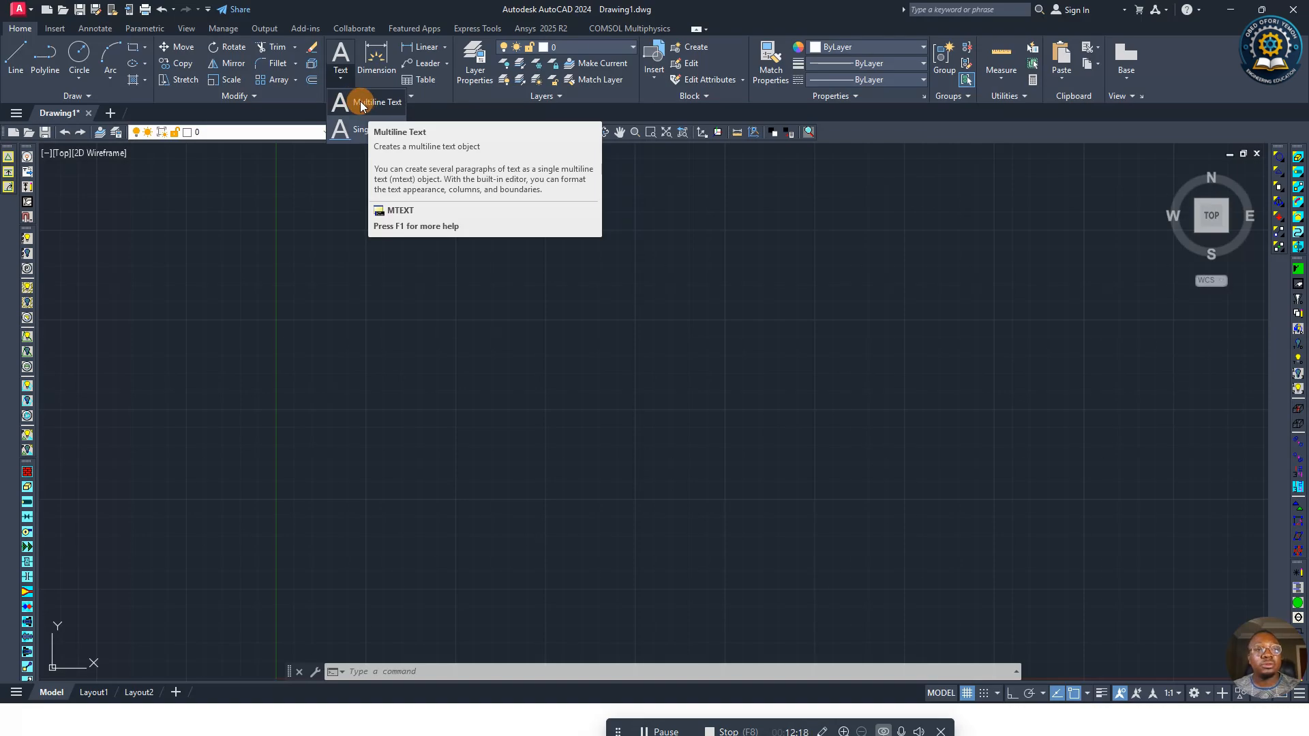
click(358, 102)
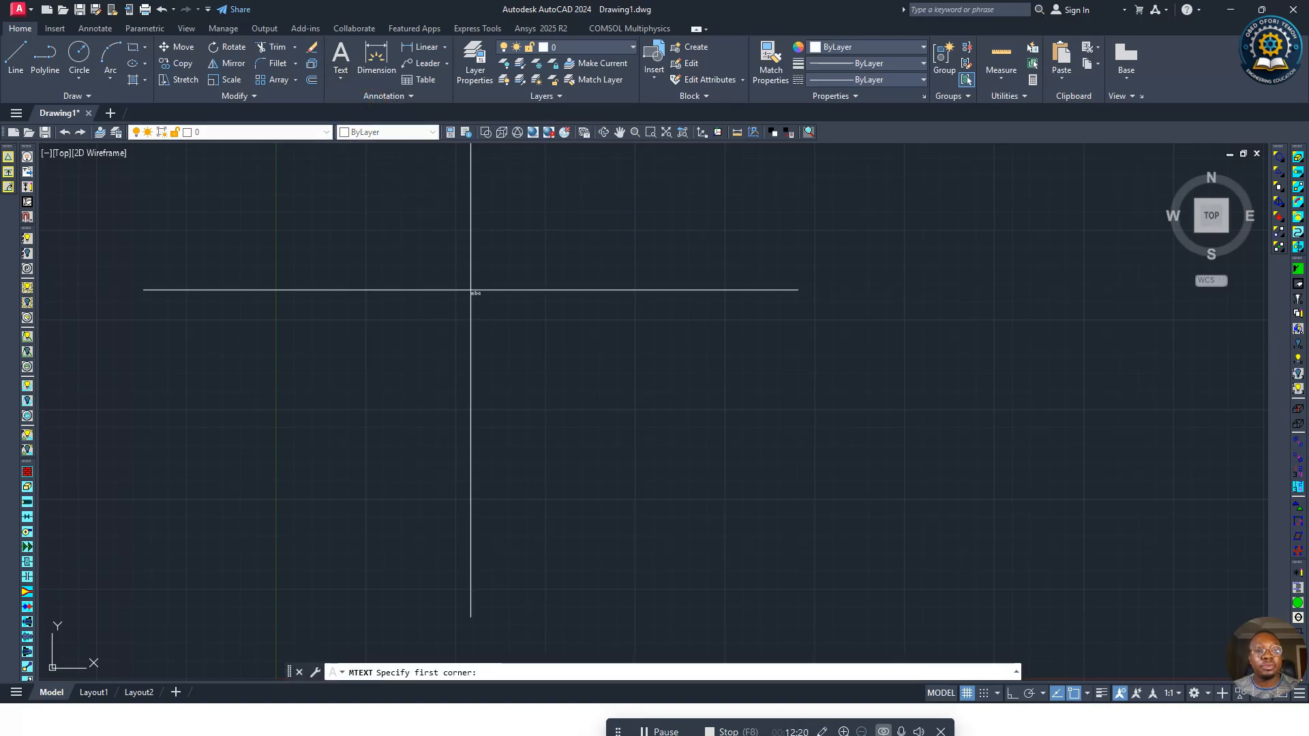
click(423, 285)
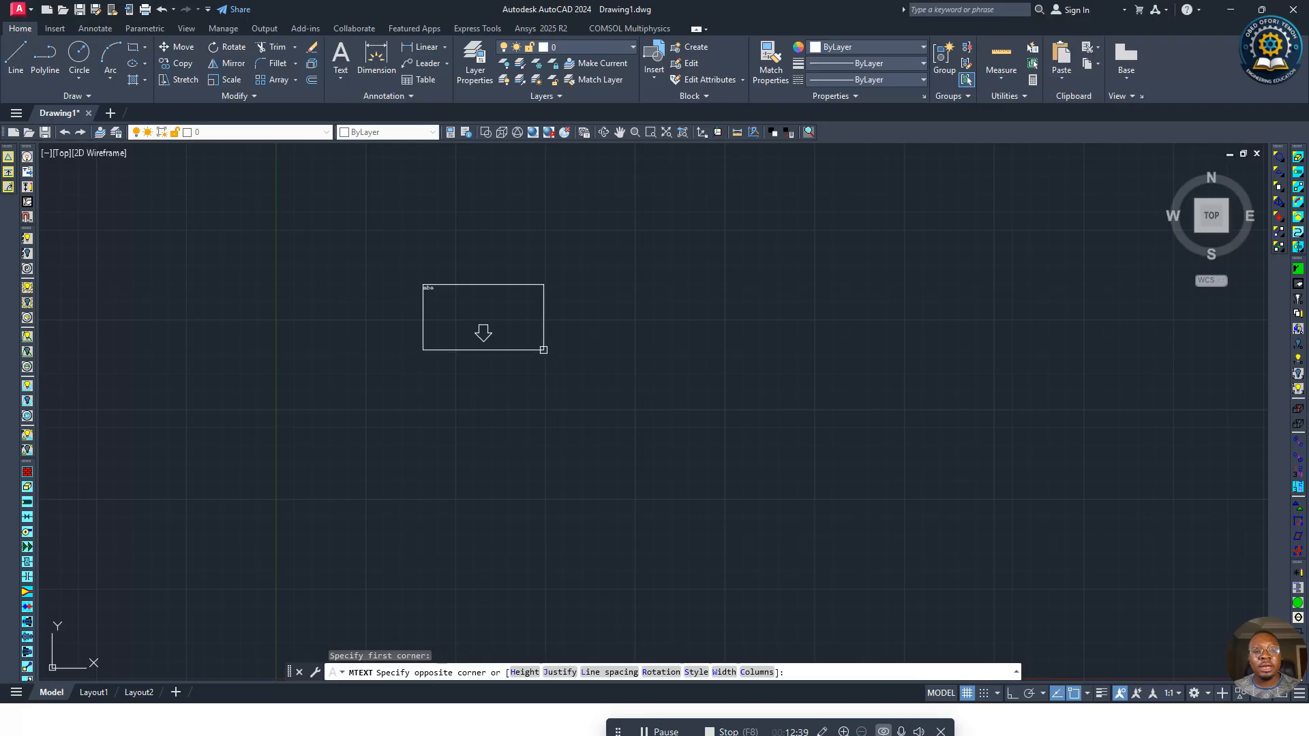
click(544, 350)
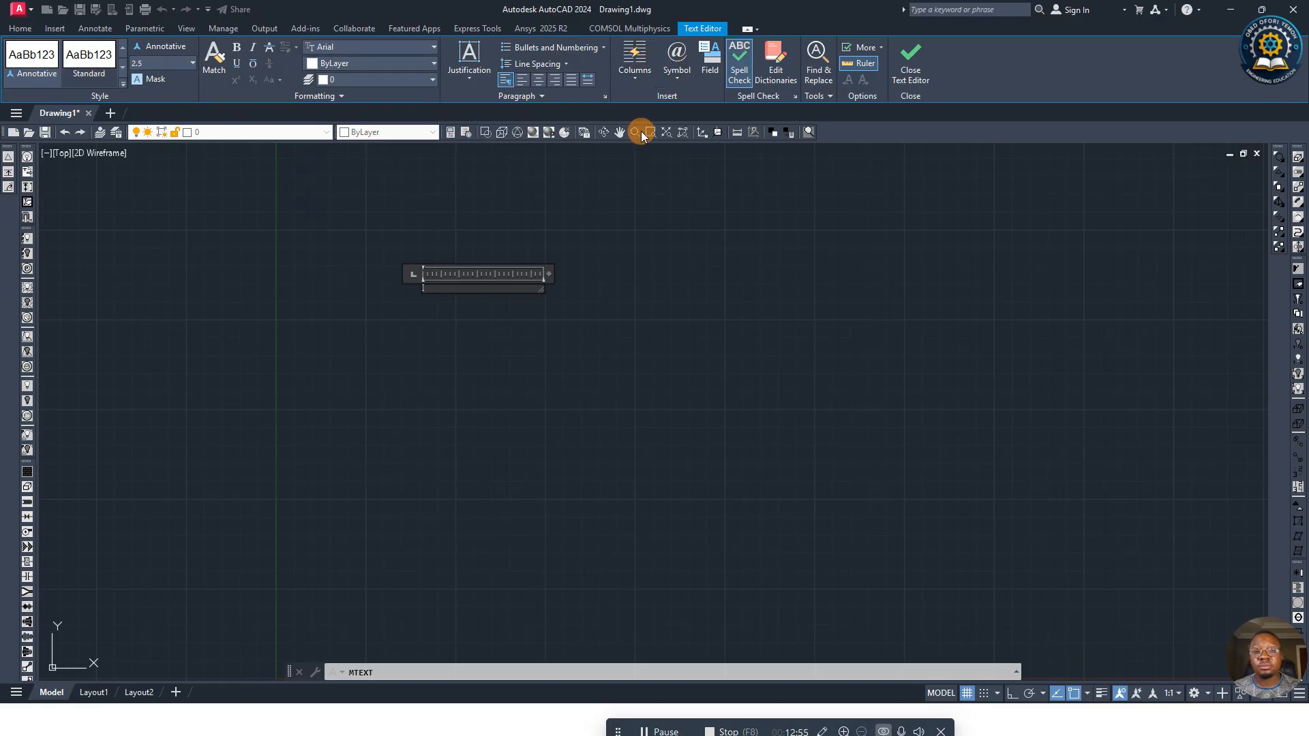
key(Caps_Lock)
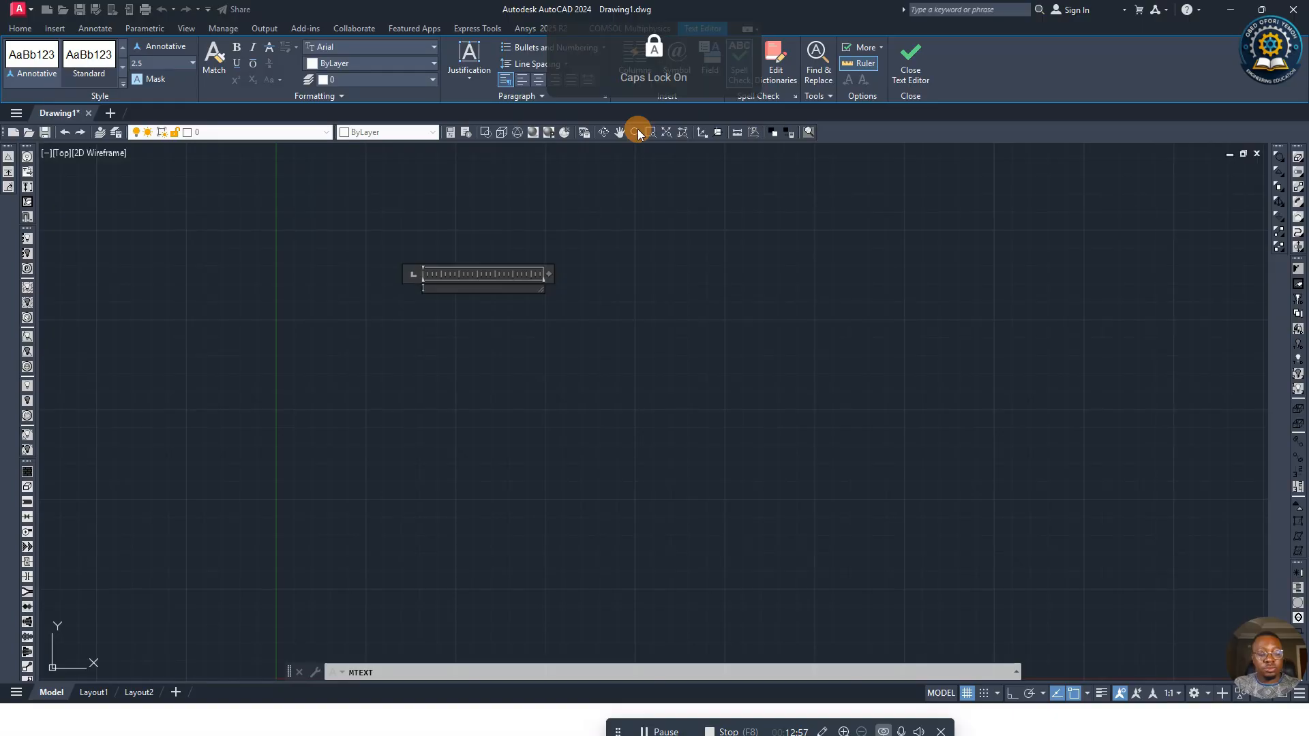
text(ENGIN)
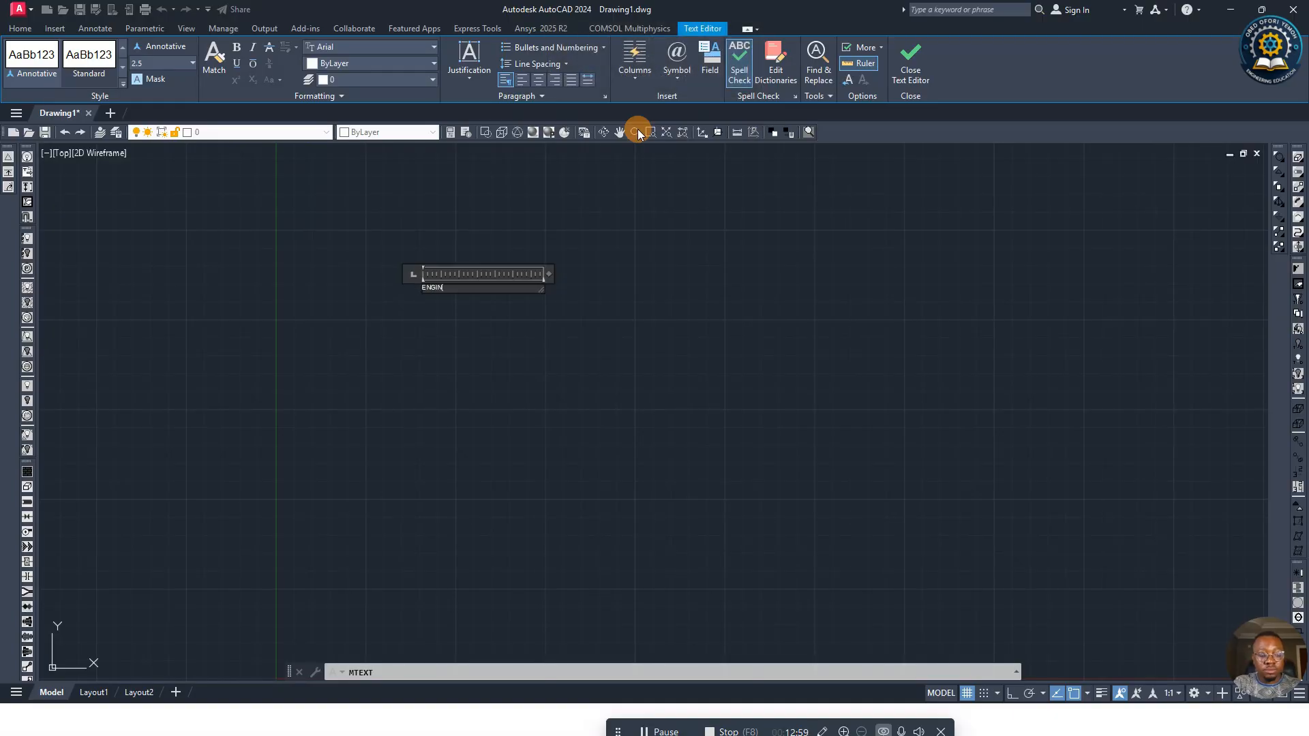
text(EERING DRAWING)
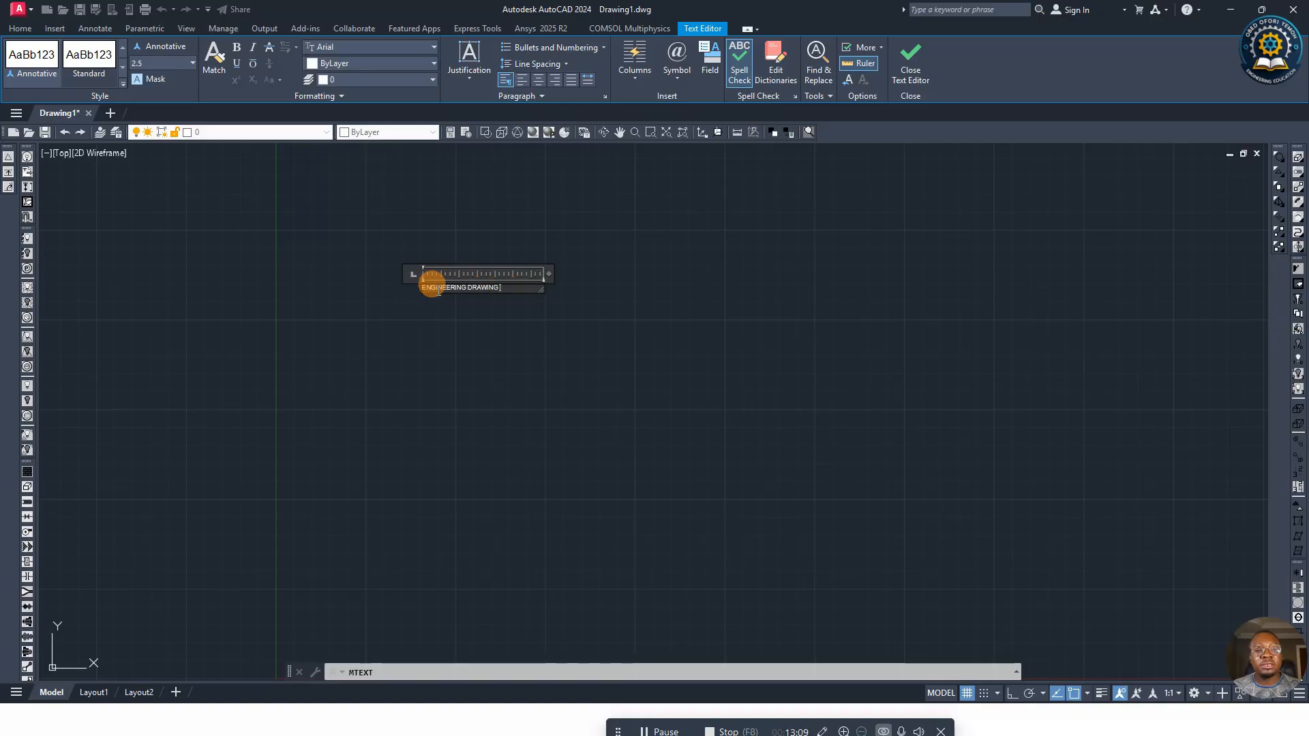
click(570, 312)
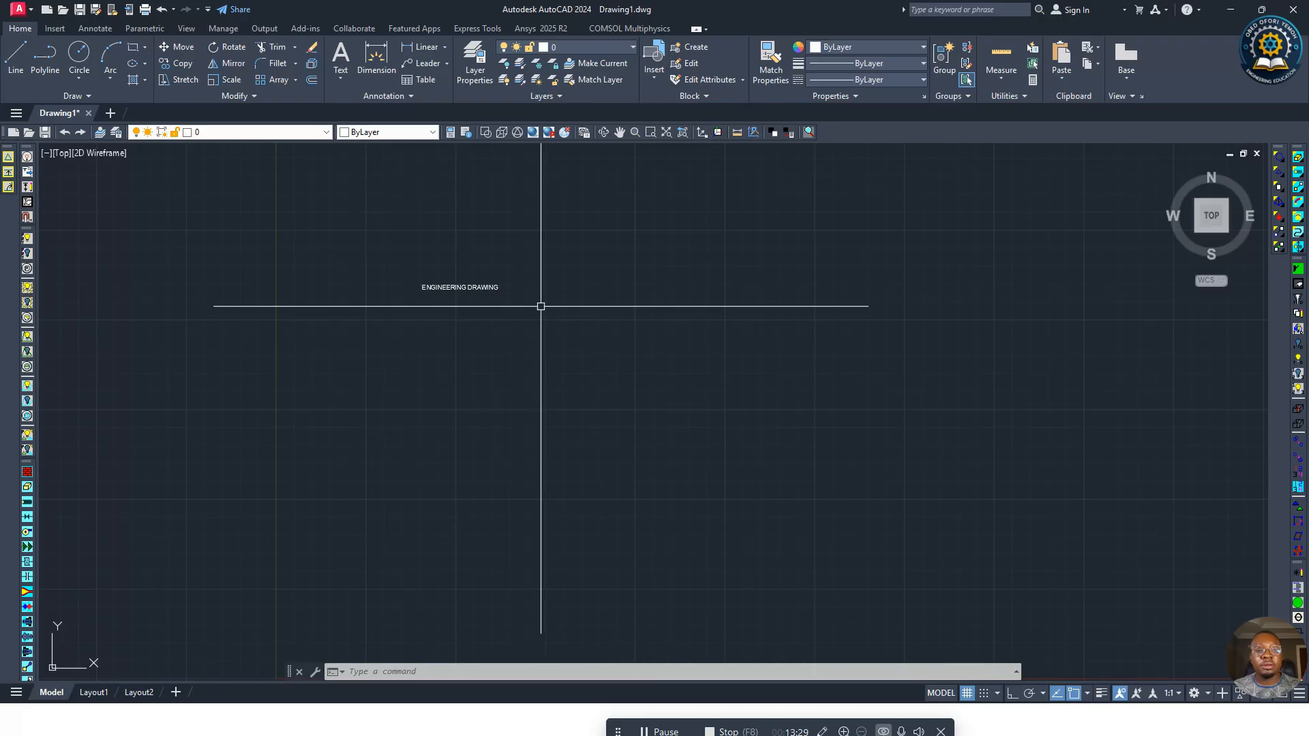
Step: Set the height of the ENGINEERING DRAWING text to 10 and widen its text box to fit the words on one line
double_click(473, 288)
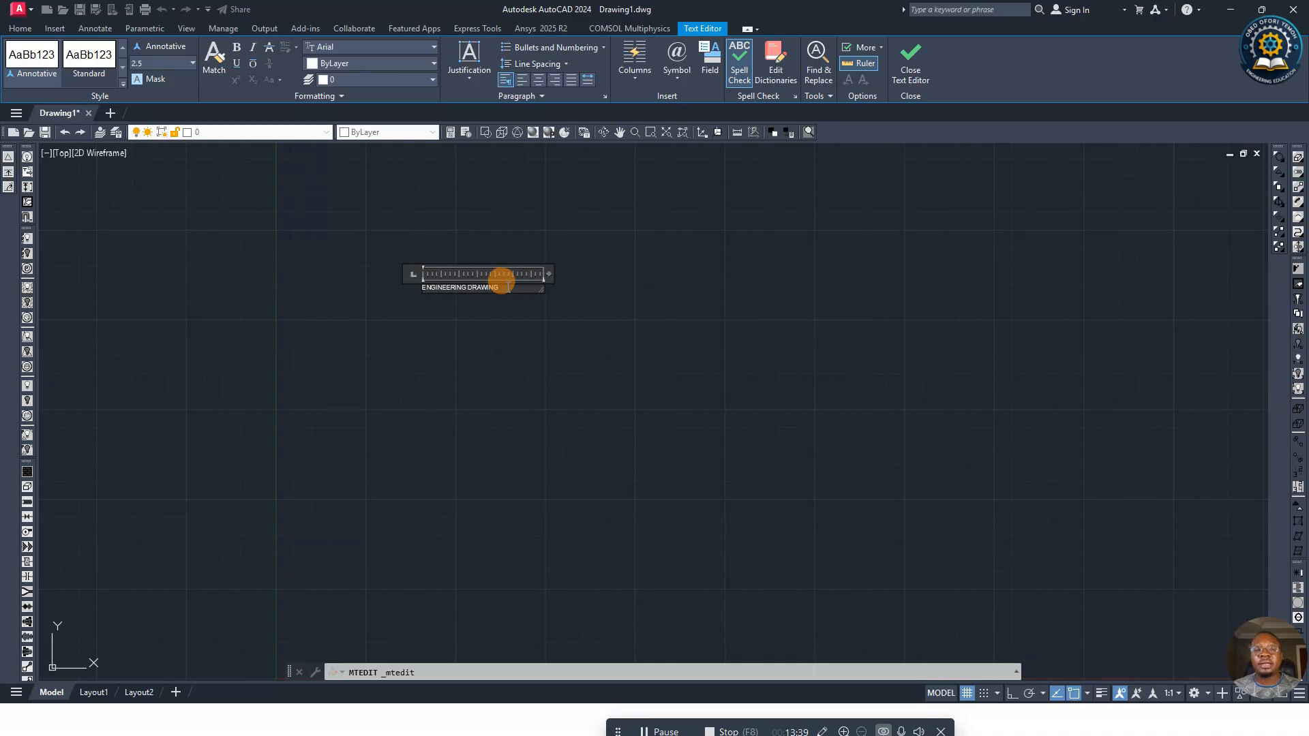
drag(503, 285, 398, 285)
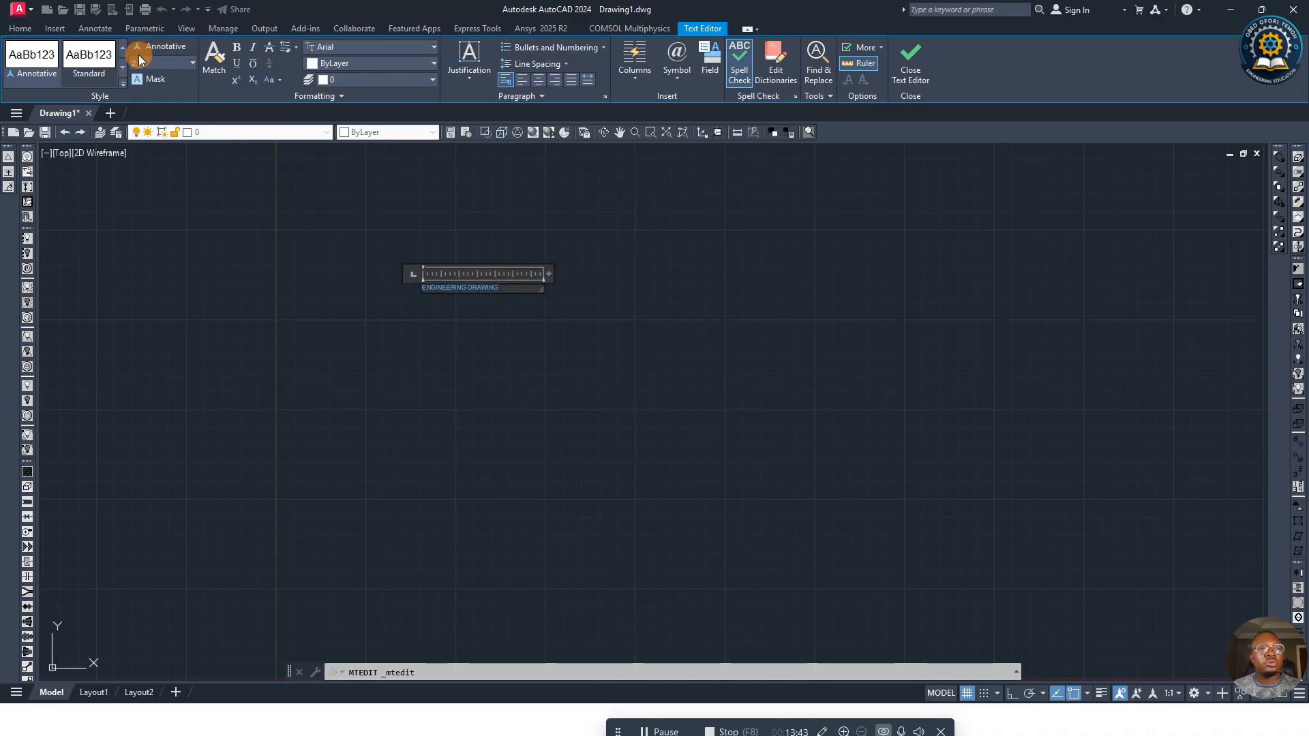
click(162, 57)
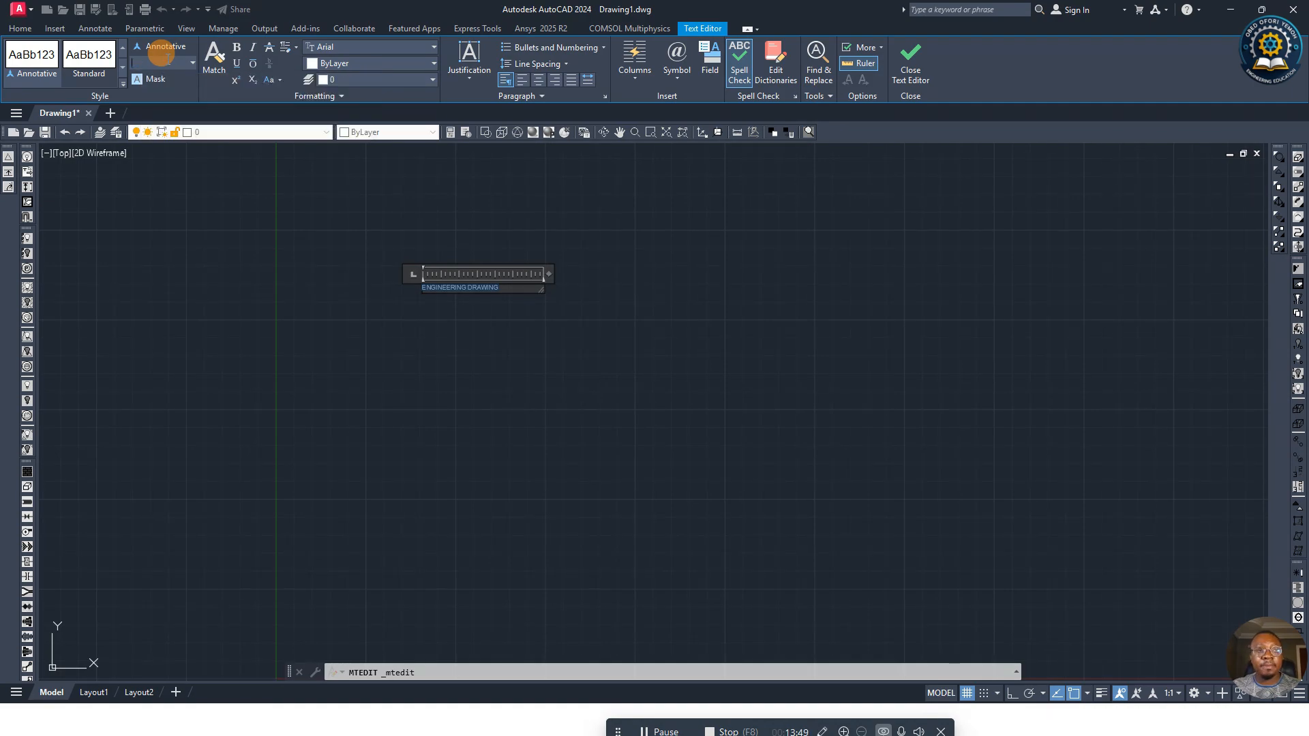
text(10)
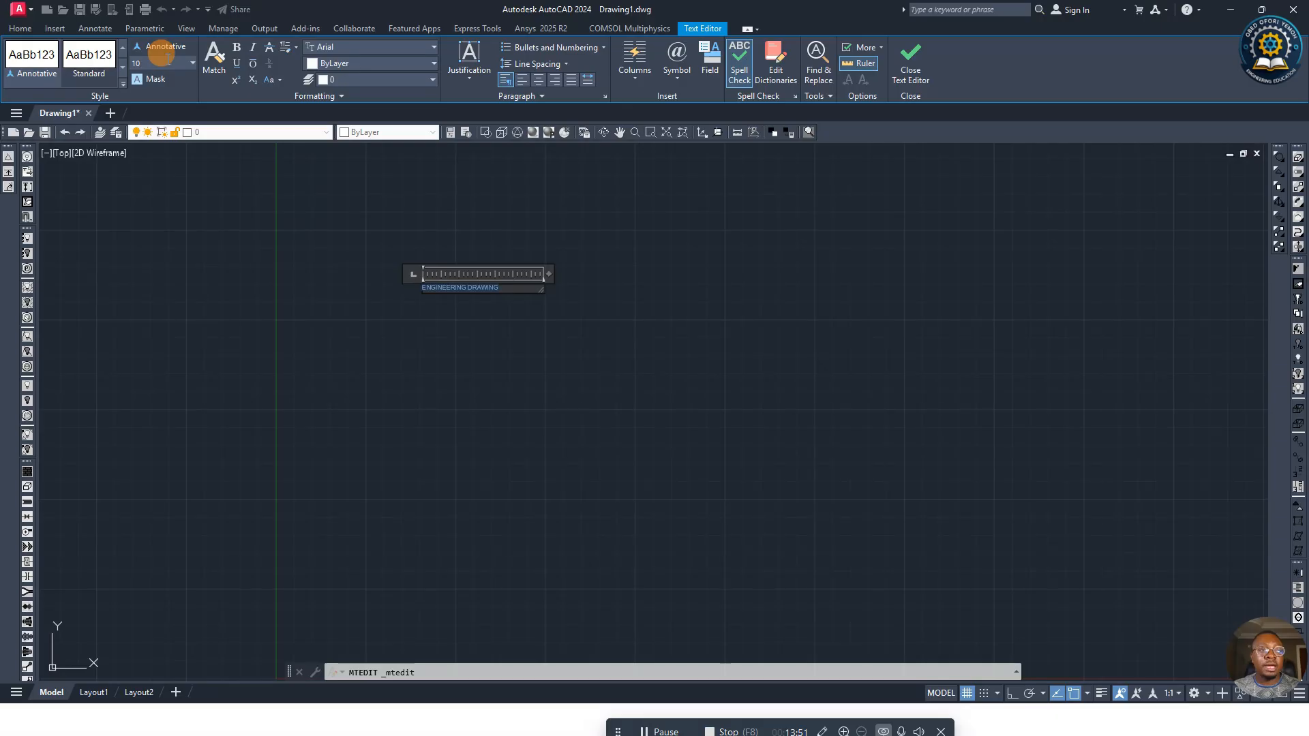
key(Return)
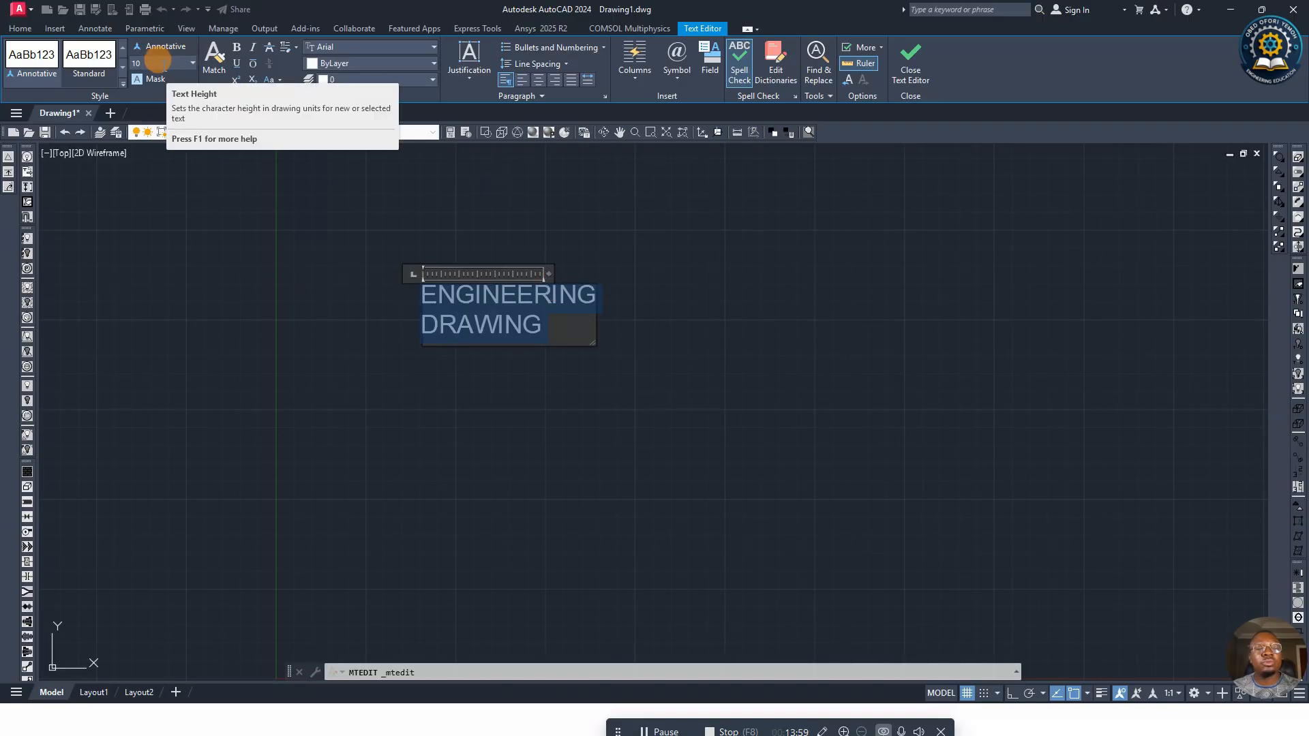
click(550, 274)
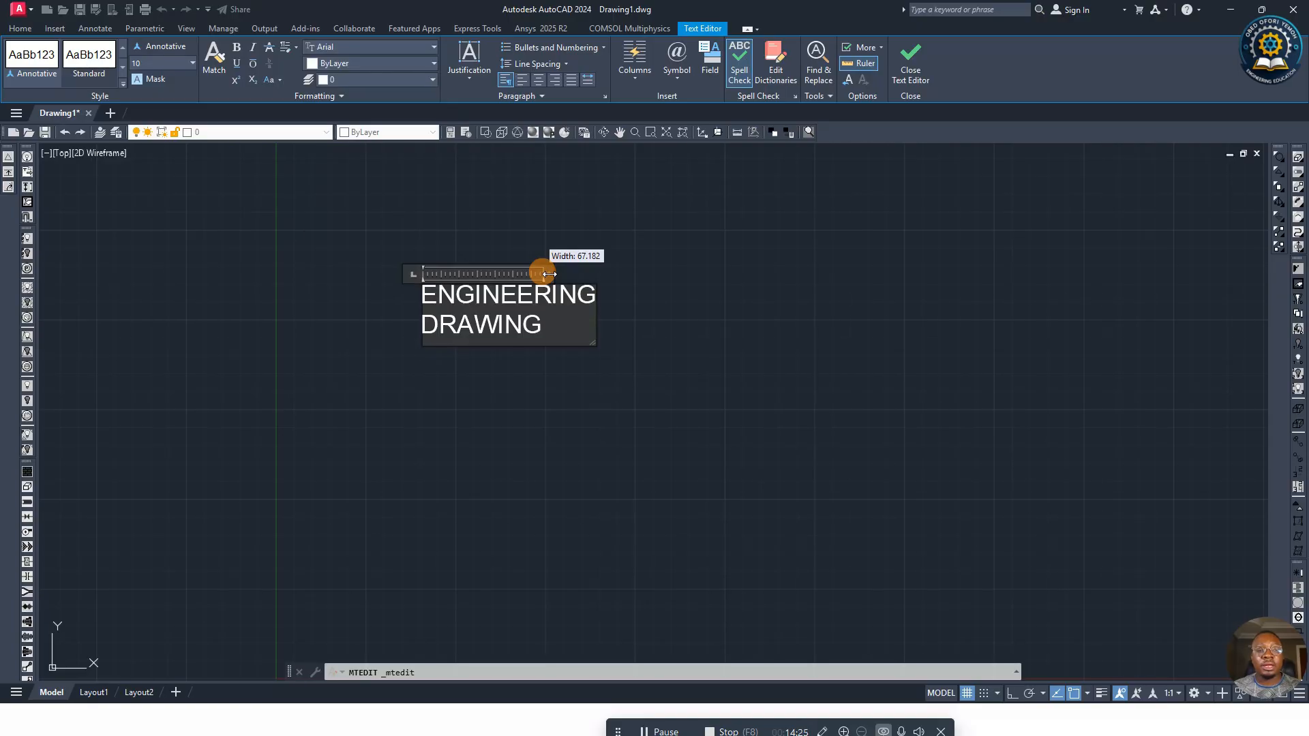
mouse_move(549, 274)
mouse_down()
mouse_move(793, 289)
mouse_move(748, 298)
mouse_up()
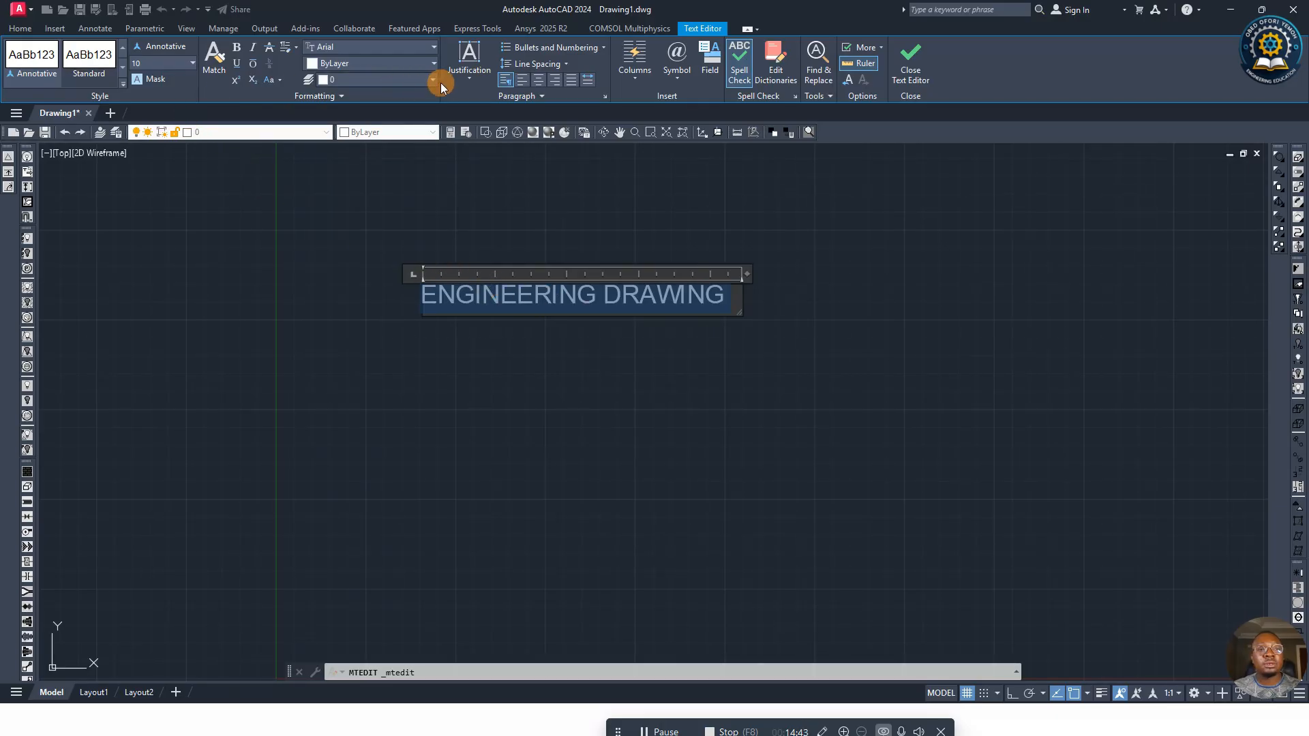
click(470, 76)
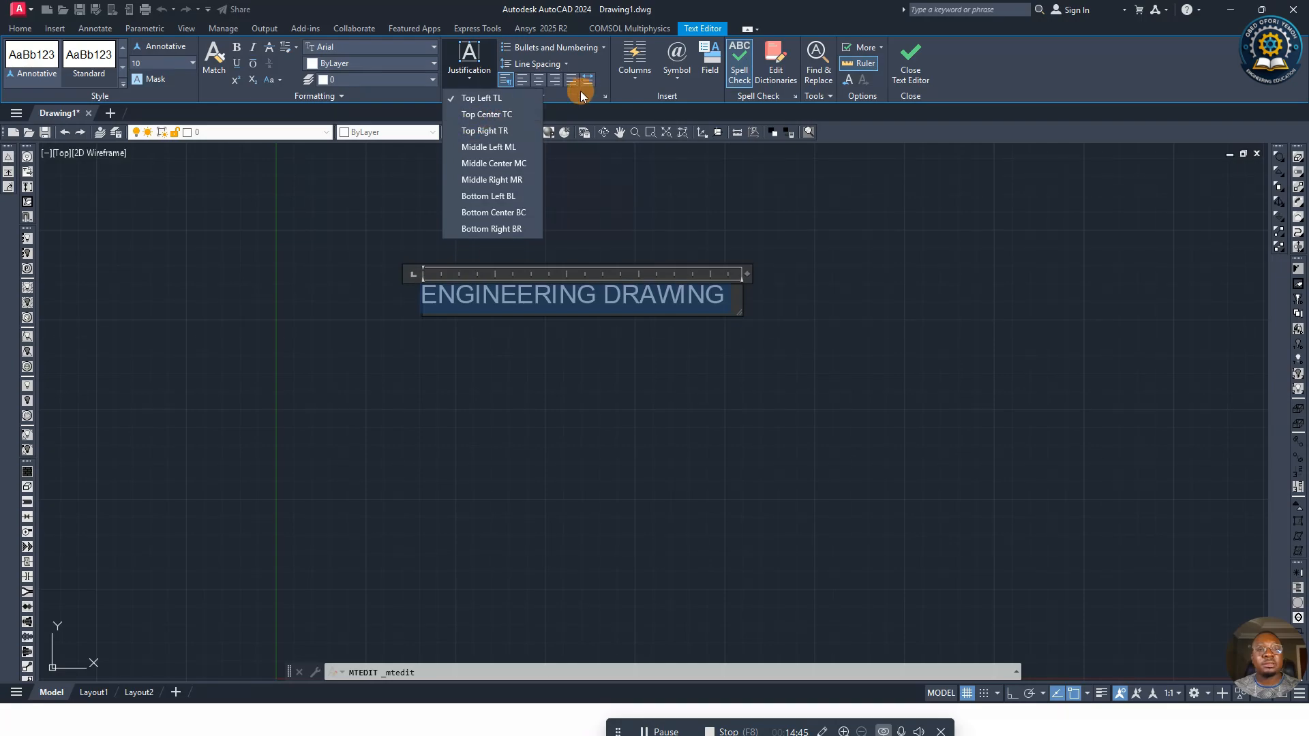
click(634, 91)
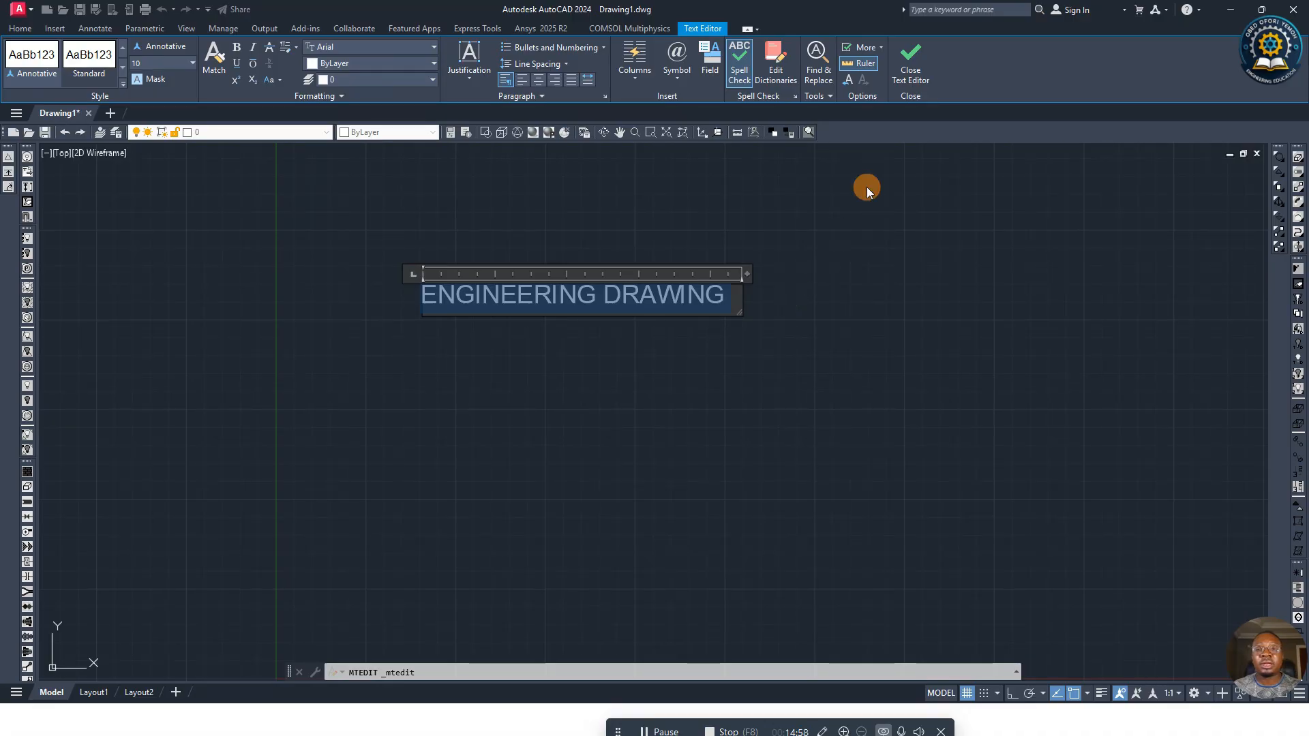
Step: Finish editing the ENGINEERING DRAWING text and delete it from the drawing area
click(910, 70)
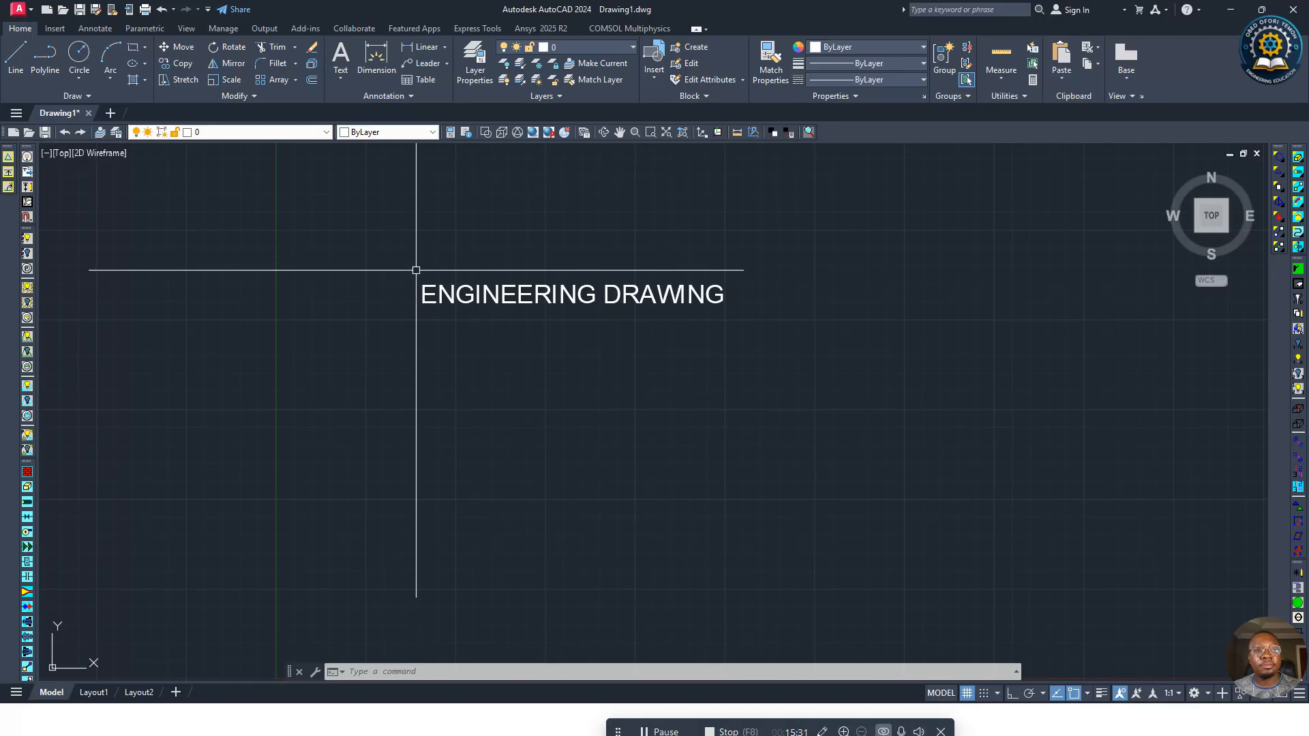
click(491, 293)
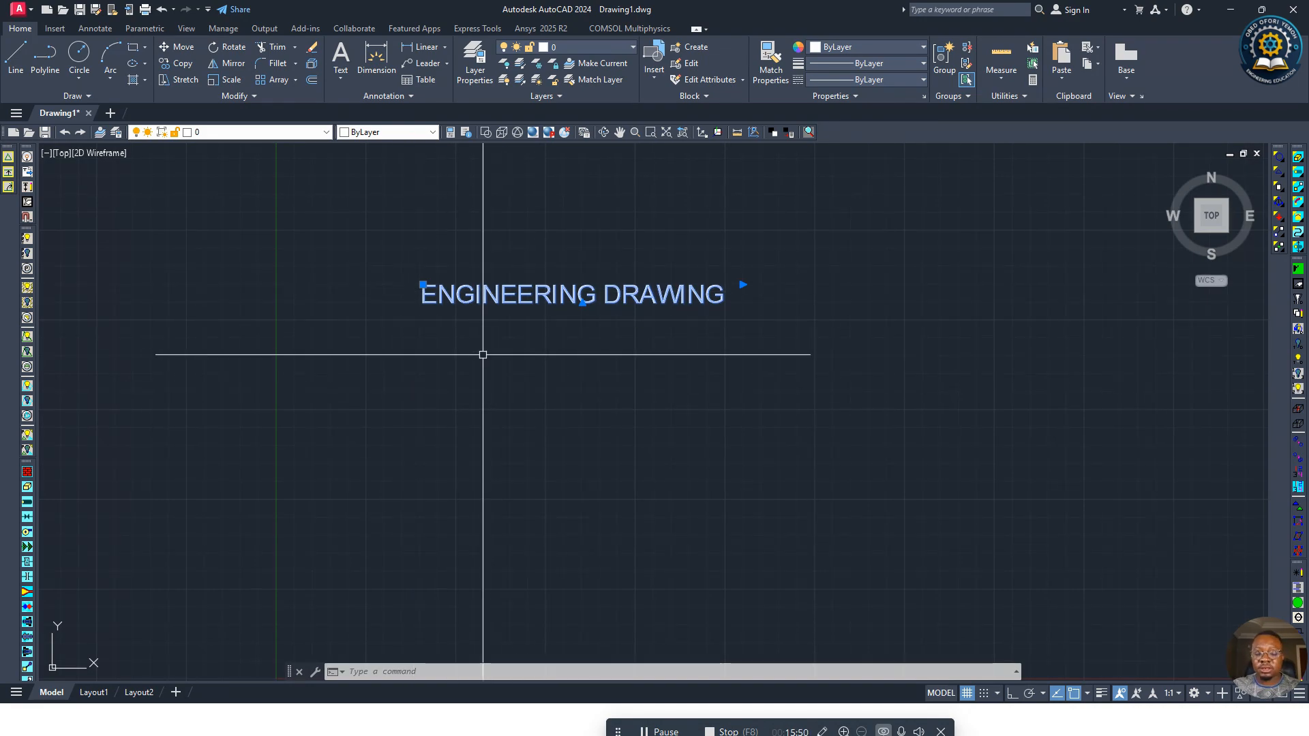
key(Delete)
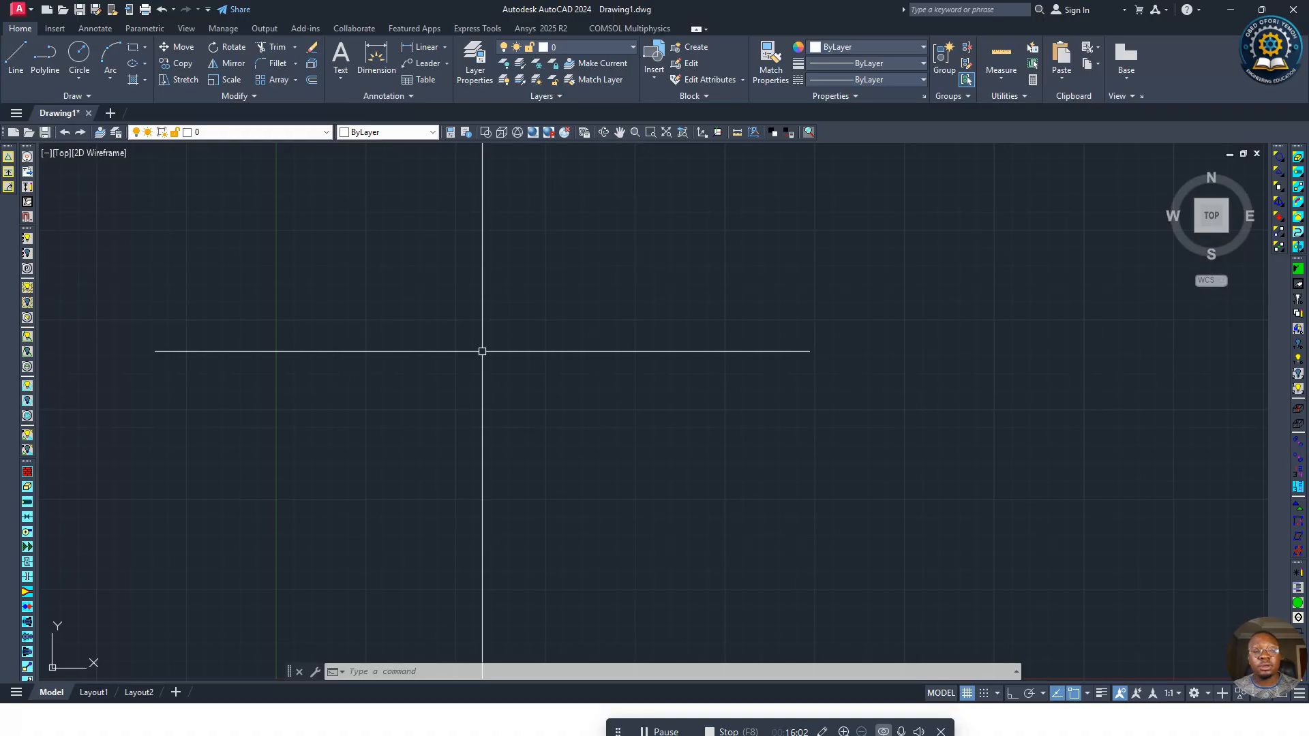
Step: Create a multiline text object reading ENGINEERING DRAWING in the upper middle of the drawing area
click(346, 53)
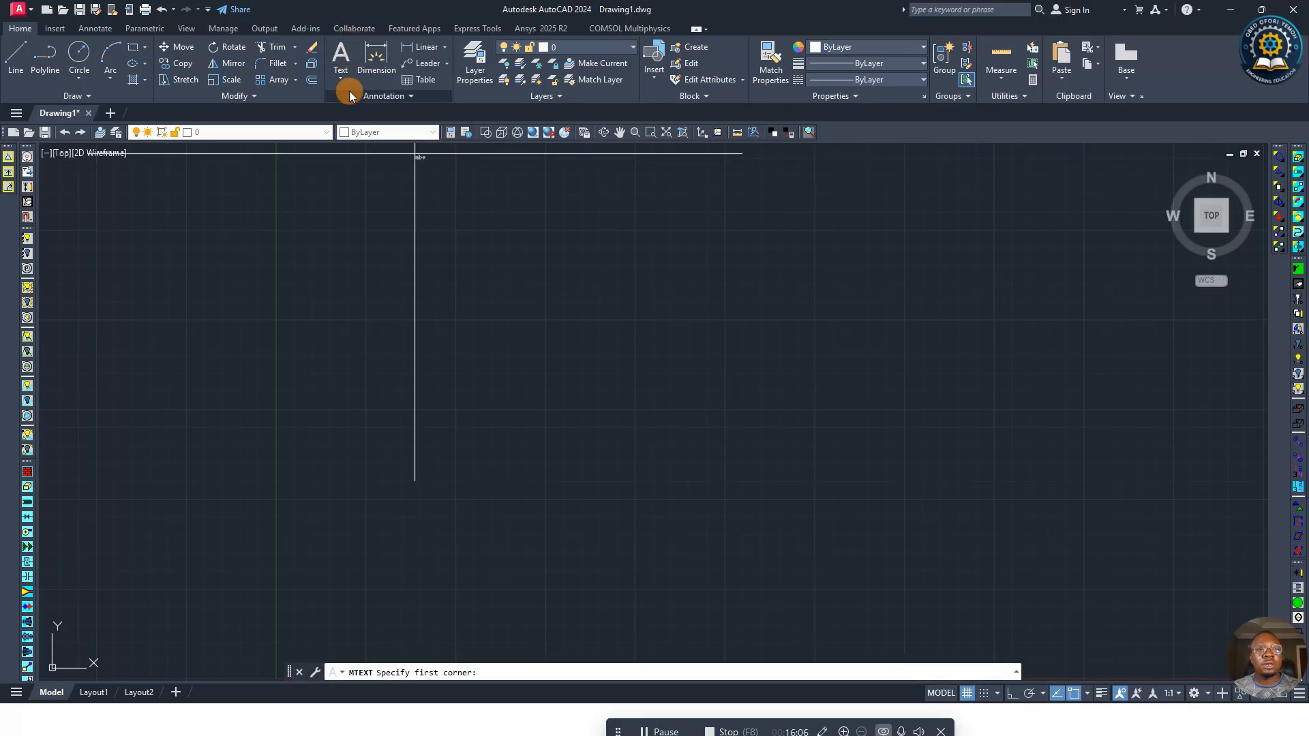
click(341, 86)
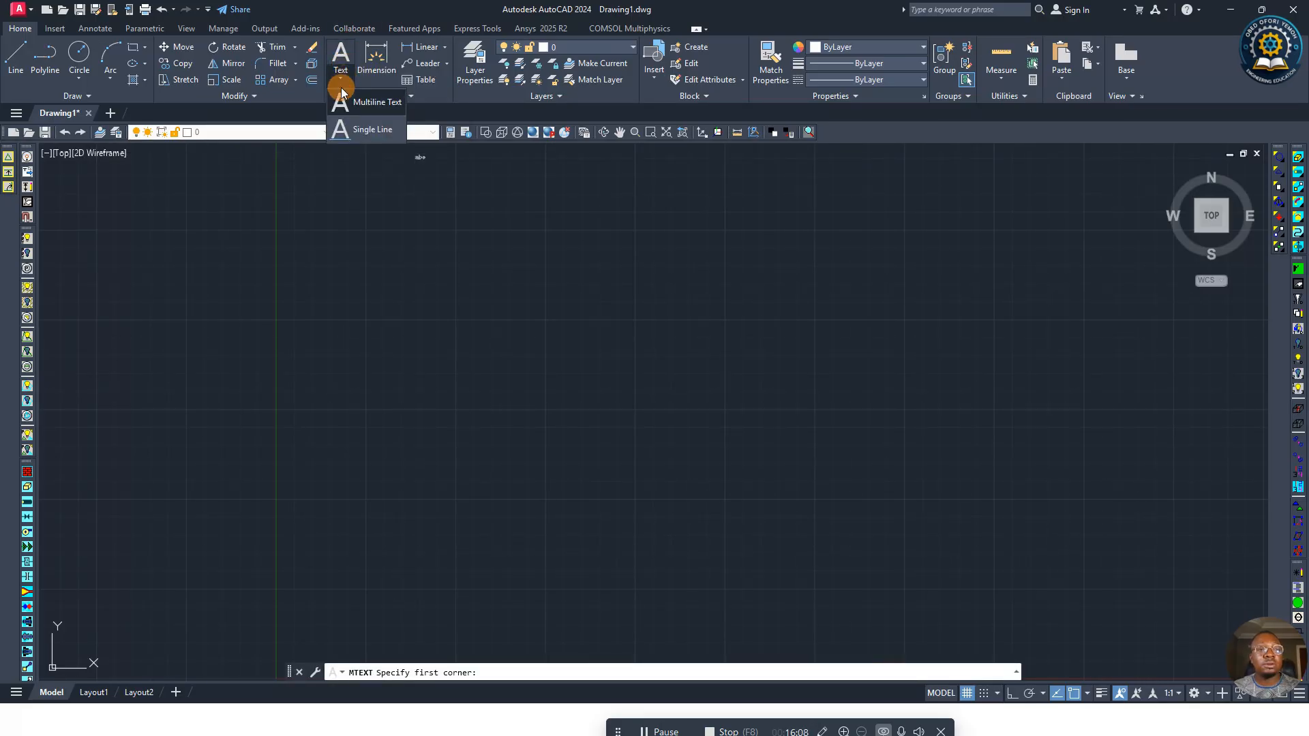
click(342, 73)
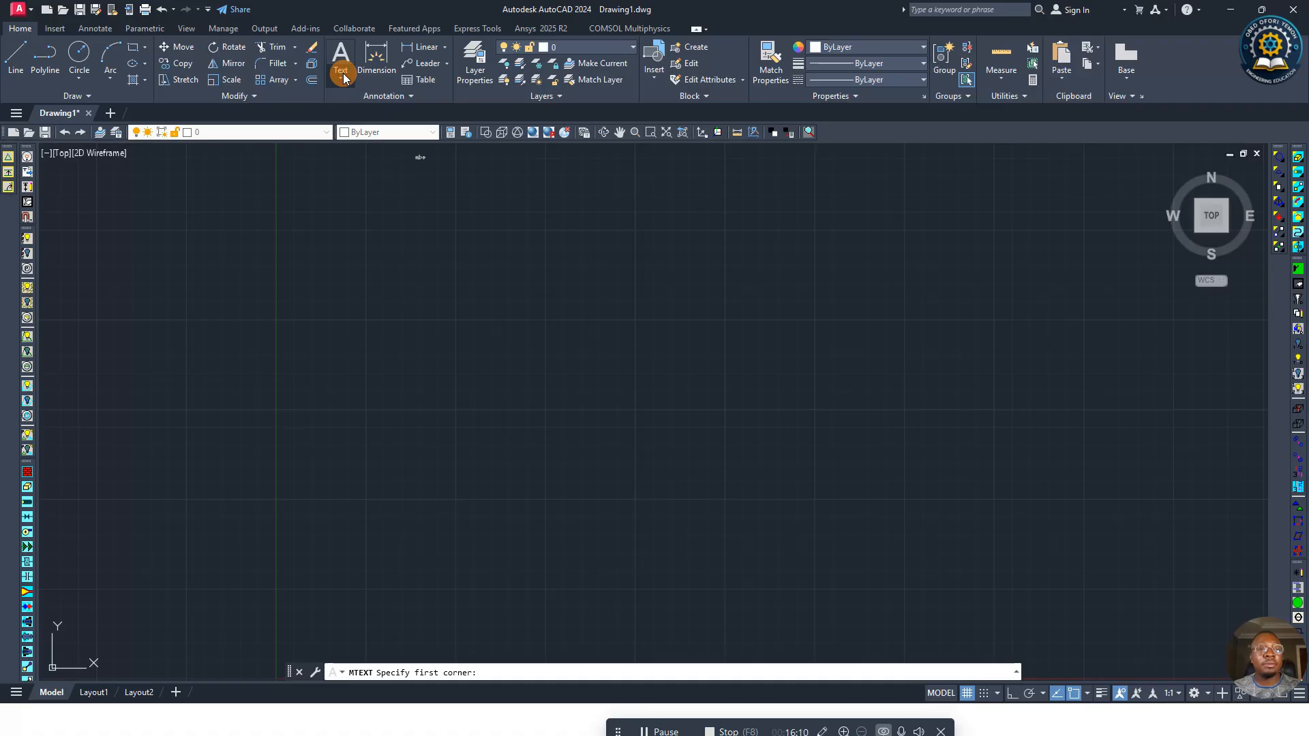
click(339, 78)
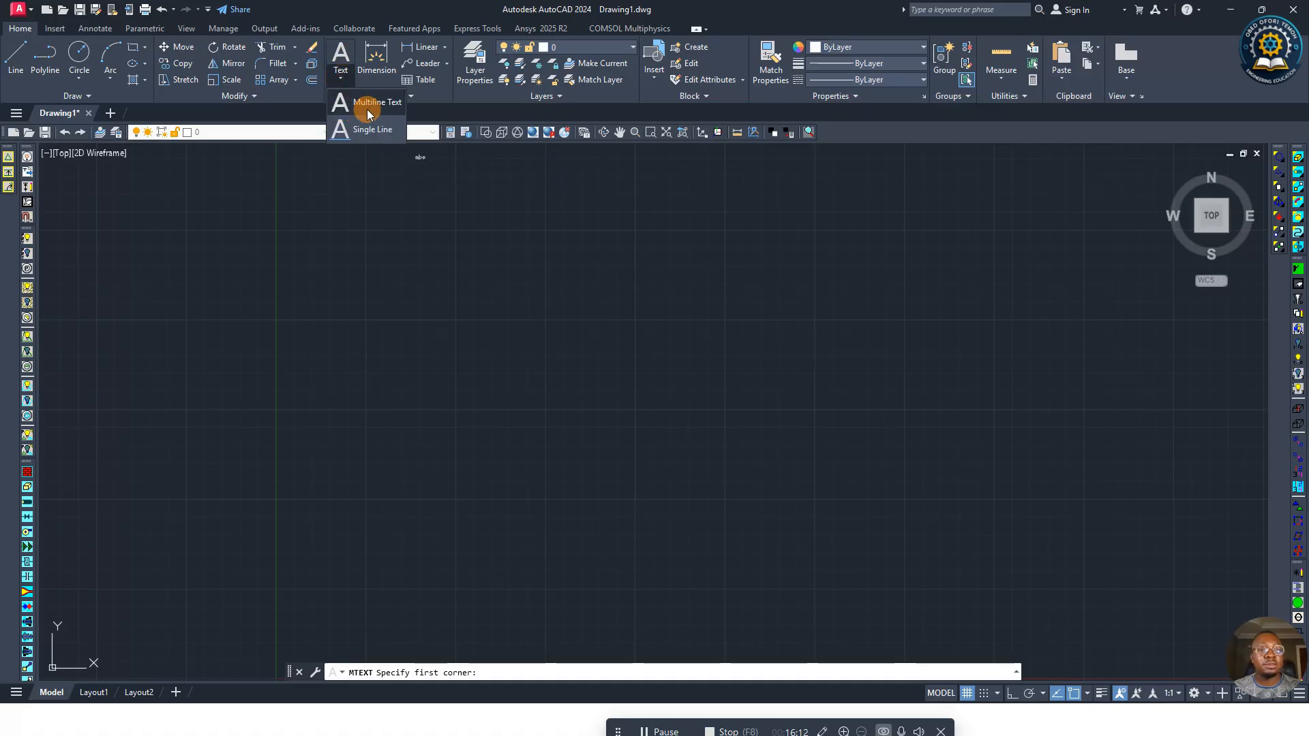
click(369, 109)
click(452, 282)
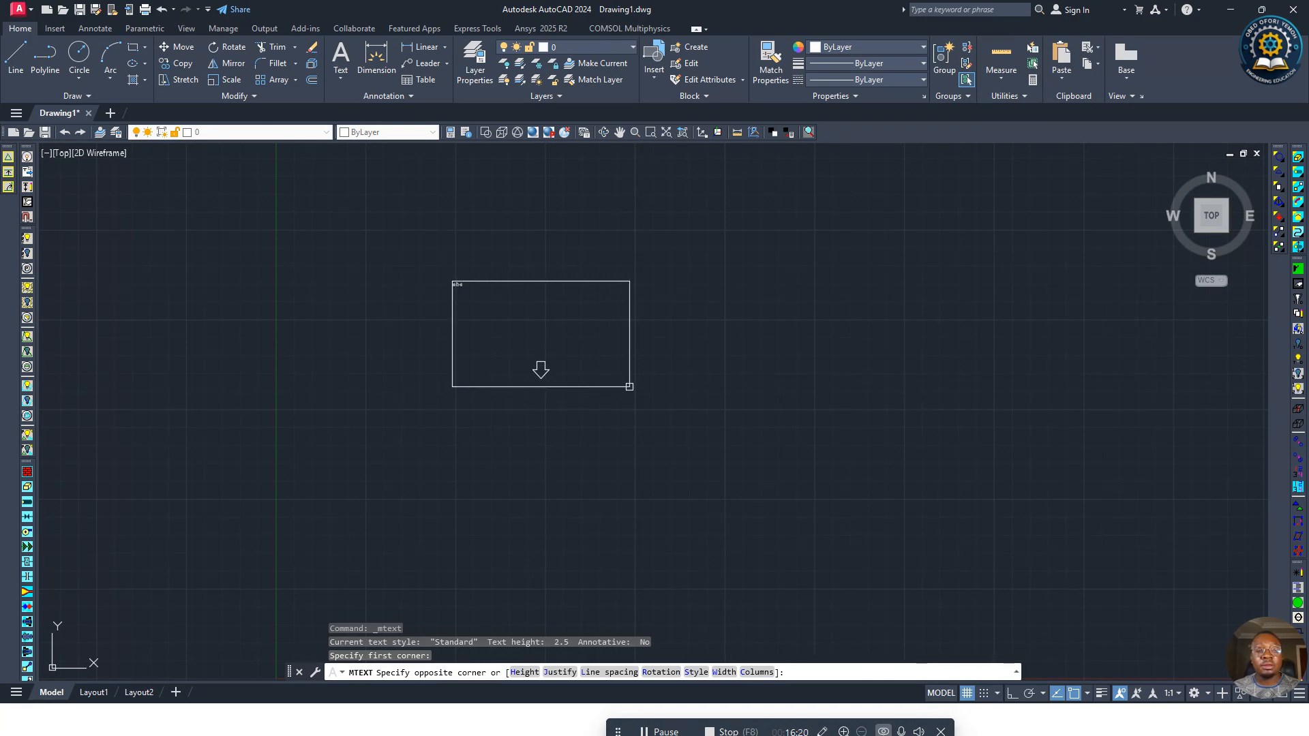
click(597, 344)
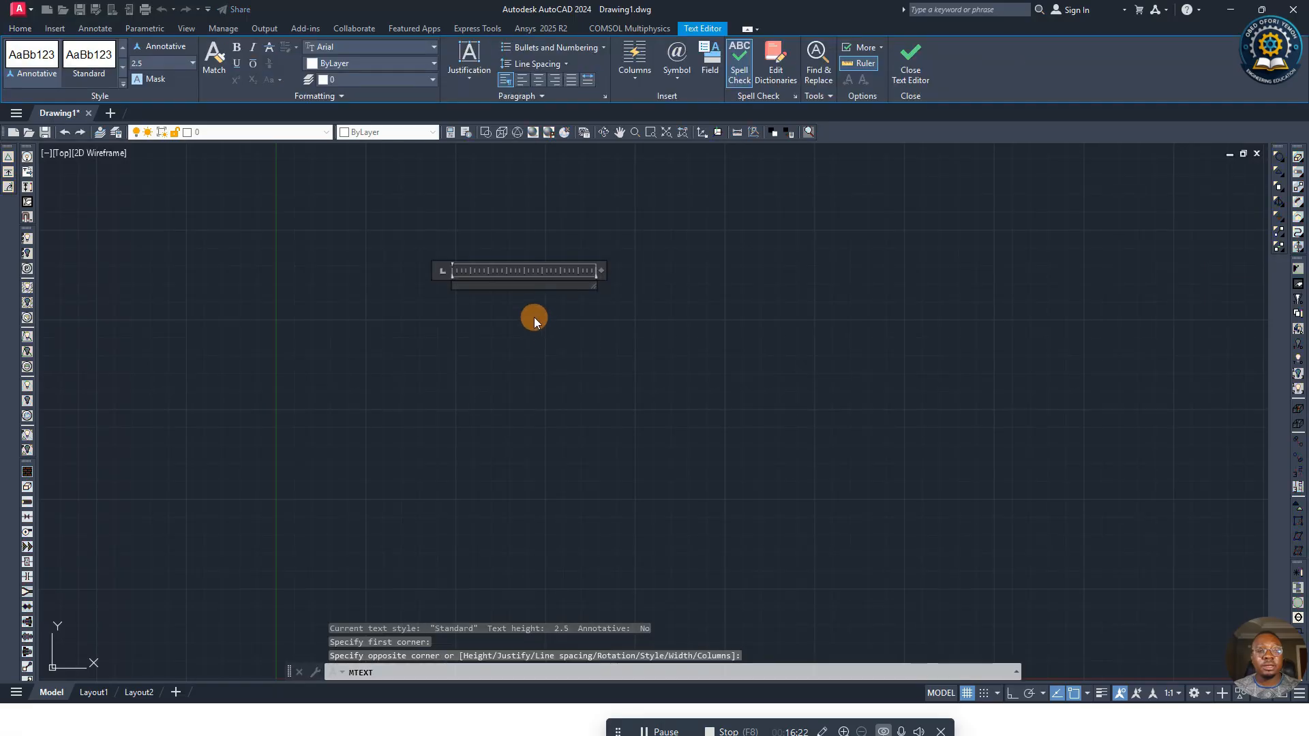
text(EN)
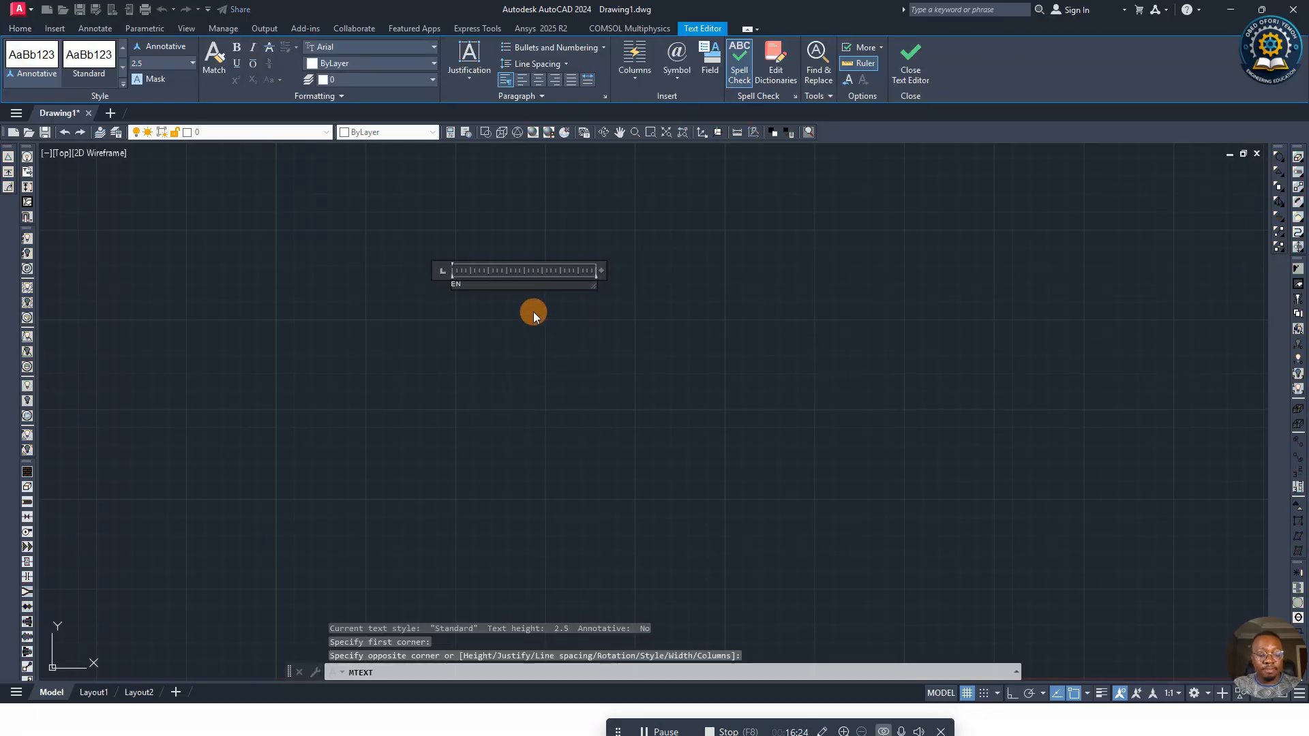
text(GINEERING DRAWING)
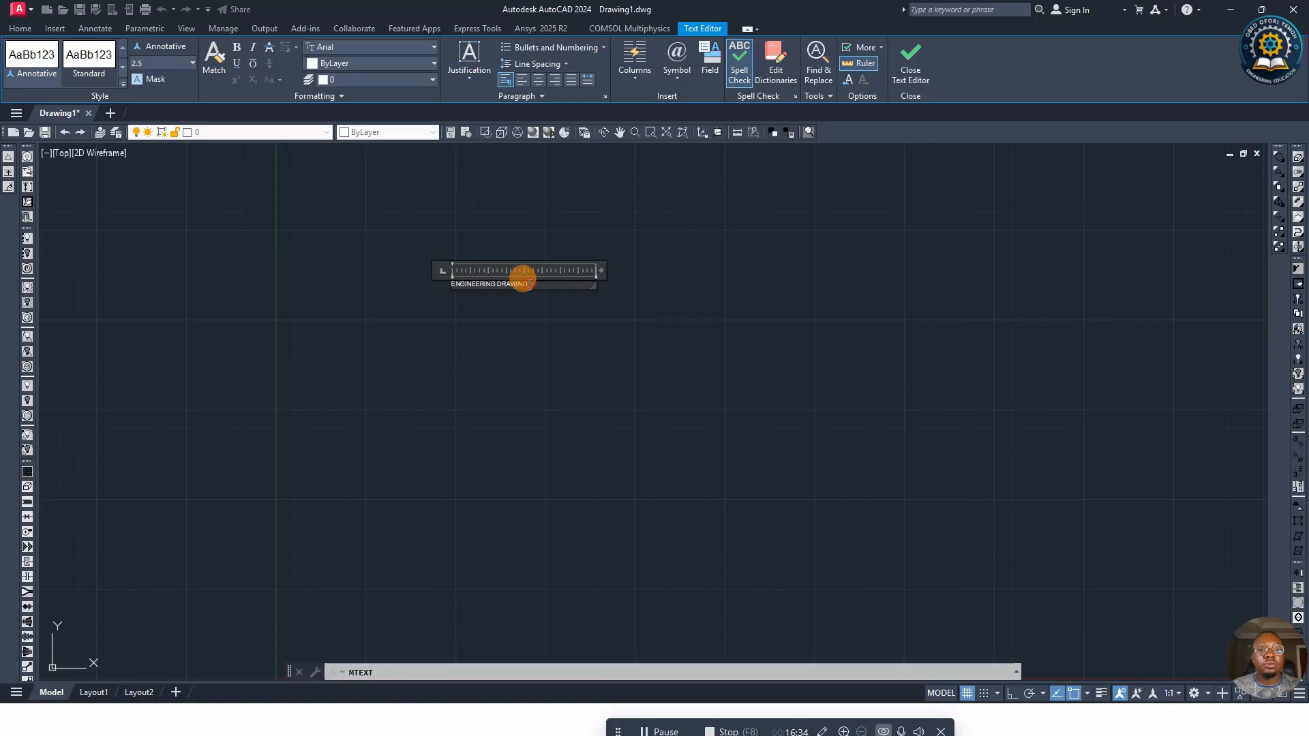
Step: Set the new multiline text's height to 10 and widen its text box so both words fit on one line
drag(529, 284, 437, 283)
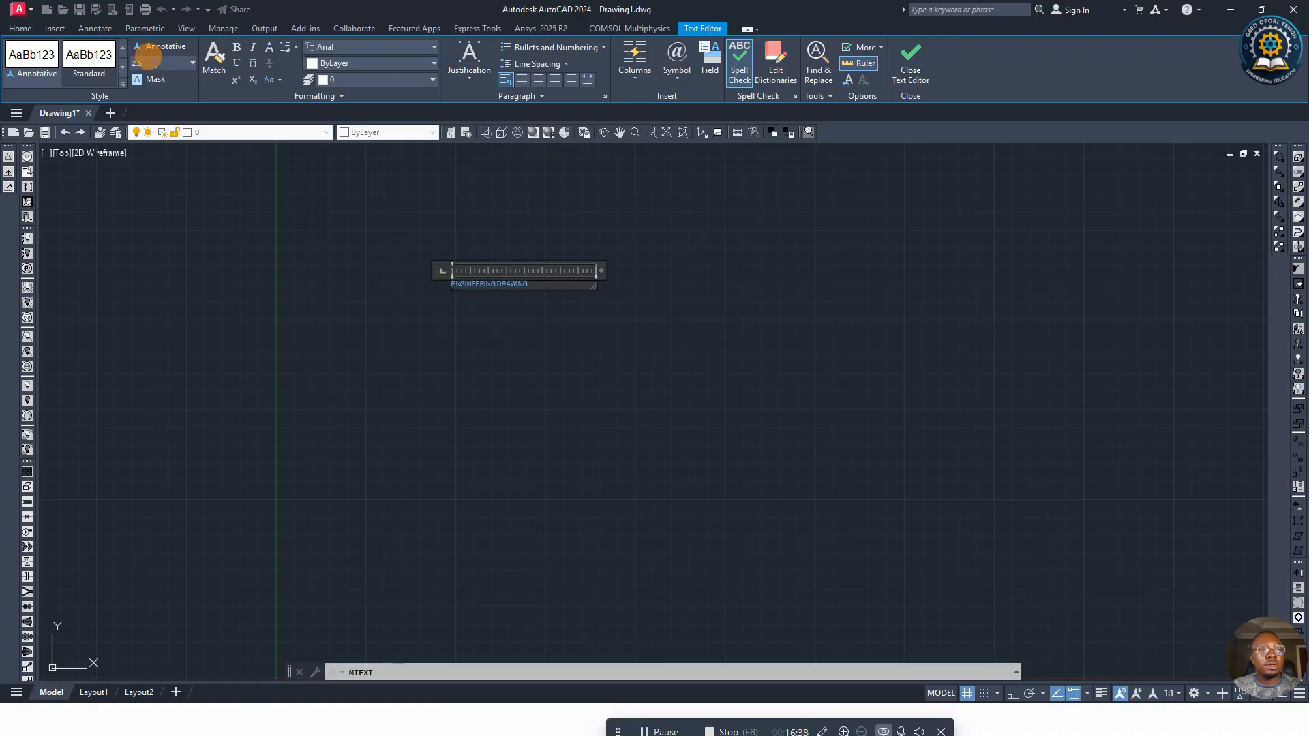
click(148, 62)
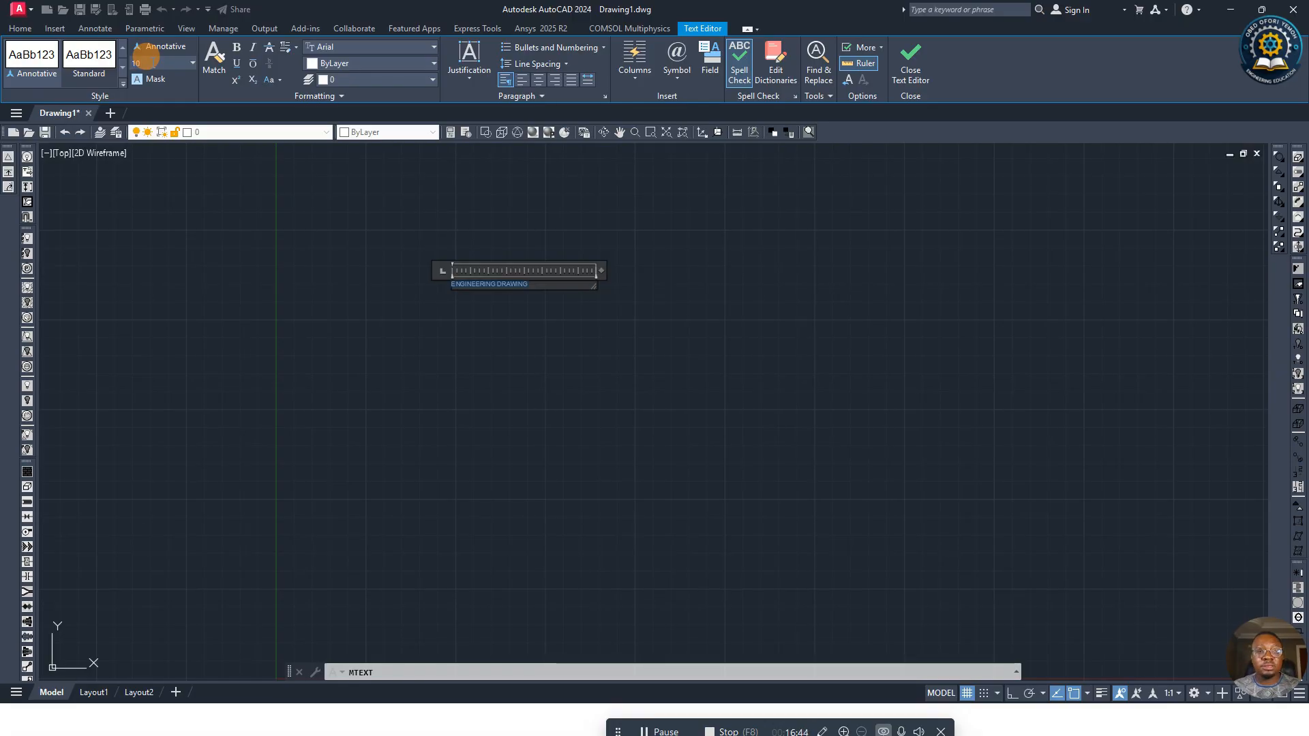
text(10)
key(Return)
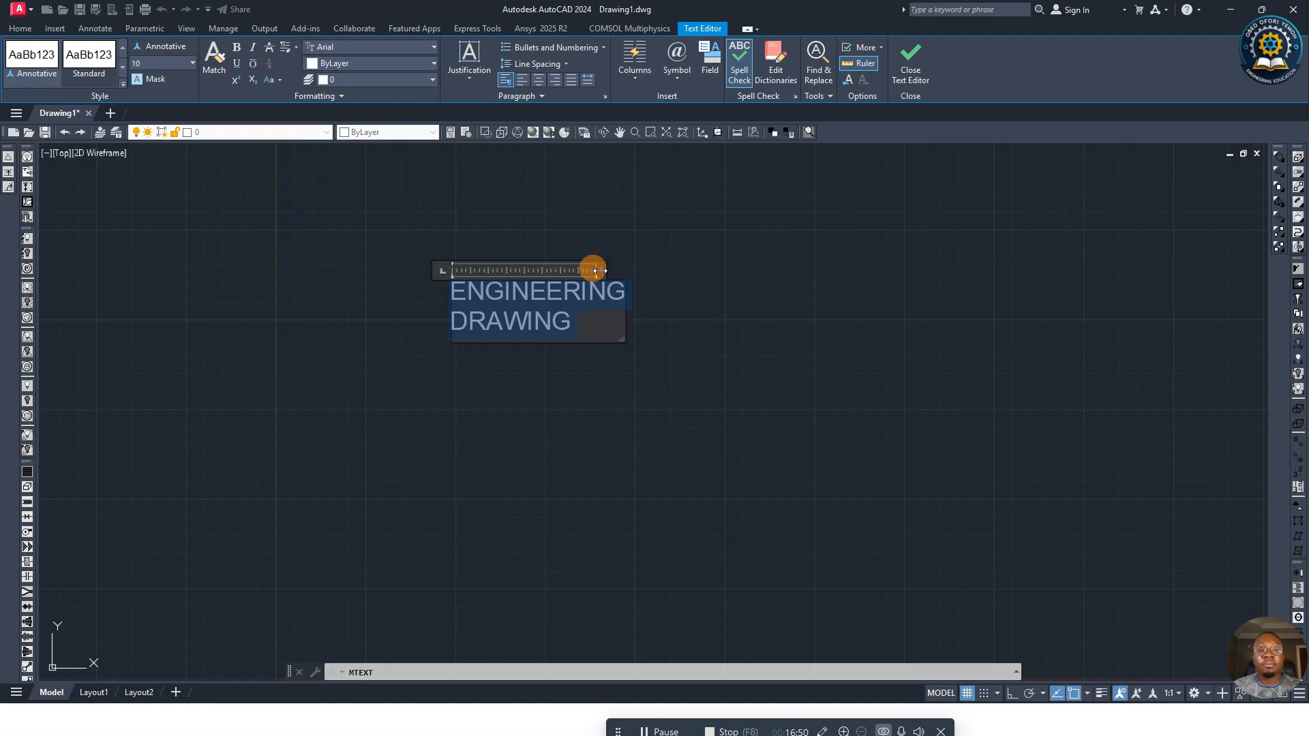
drag(599, 271, 780, 281)
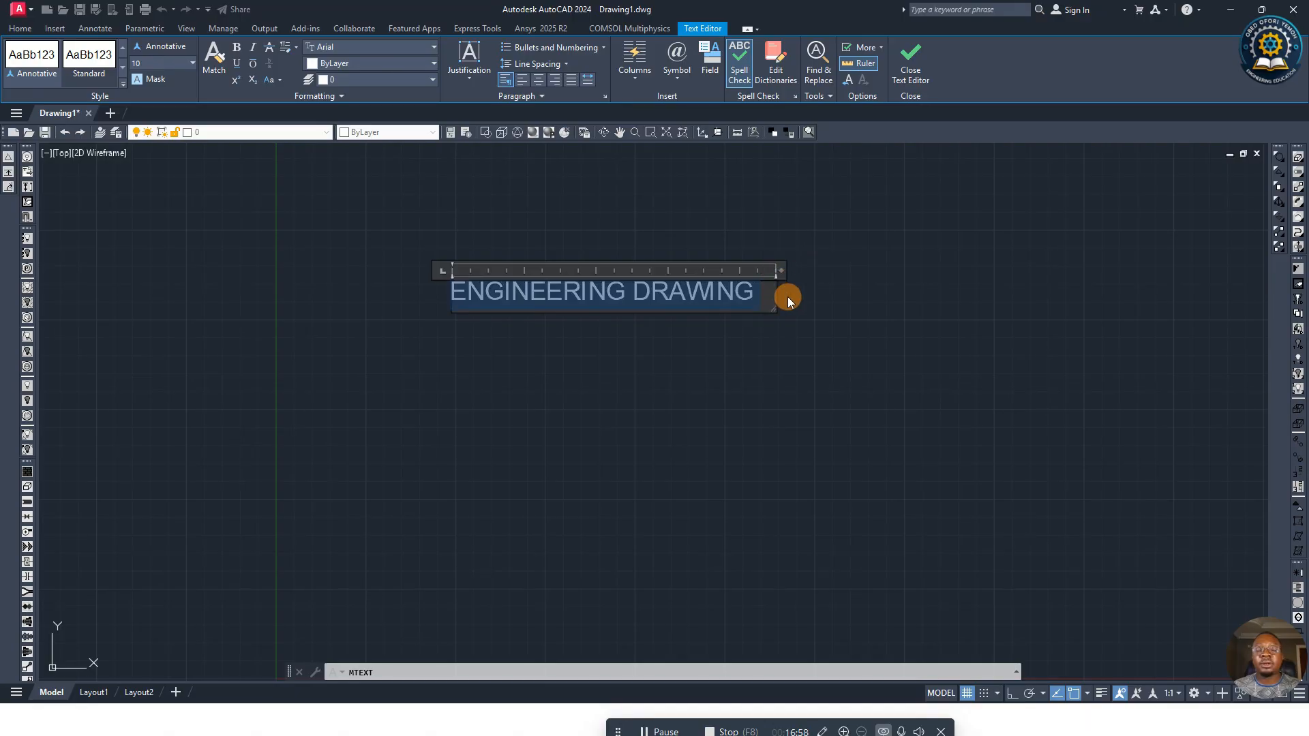
click(752, 337)
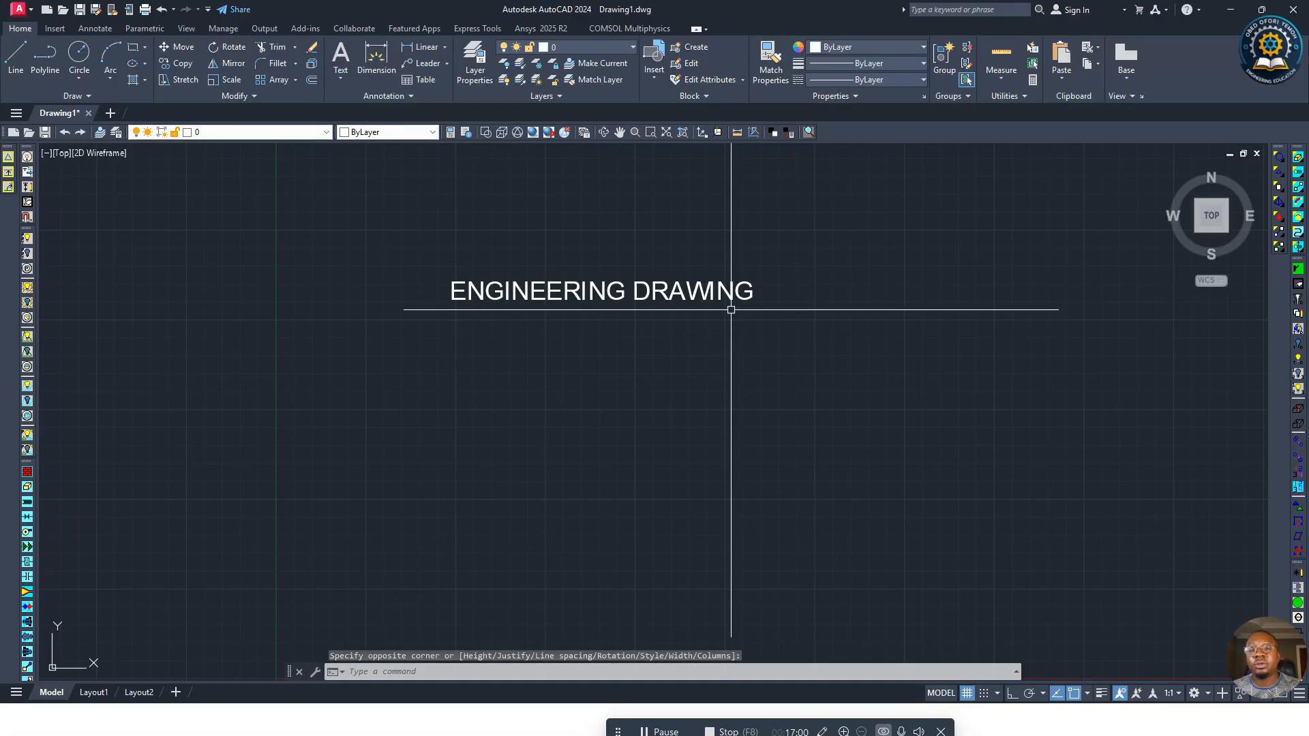
Step: Delete the multiline ENGINEERING DRAWING text
click(716, 302)
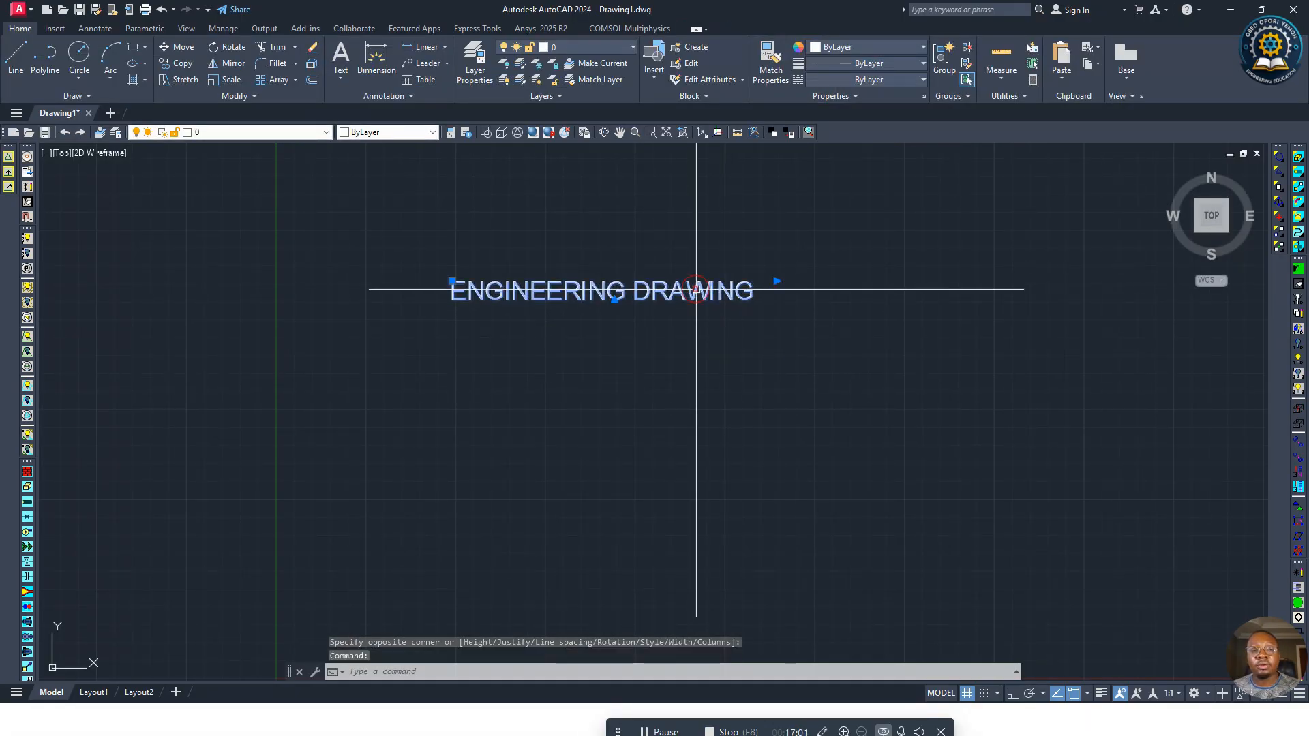
key(Delete)
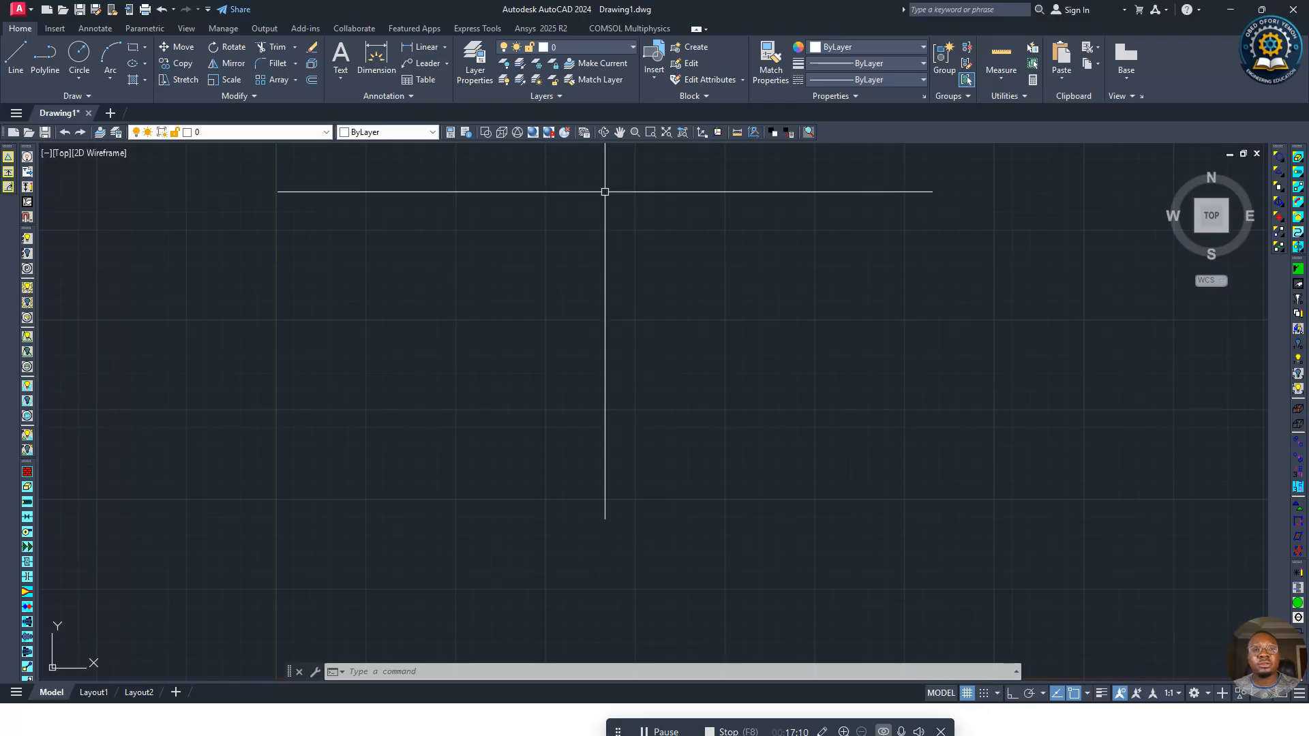
Step: Create a single-line text reading ENGINEERING DRAWING with height 10 and rotation angle 0, starting near the middle of the drawing area
click(340, 81)
click(367, 129)
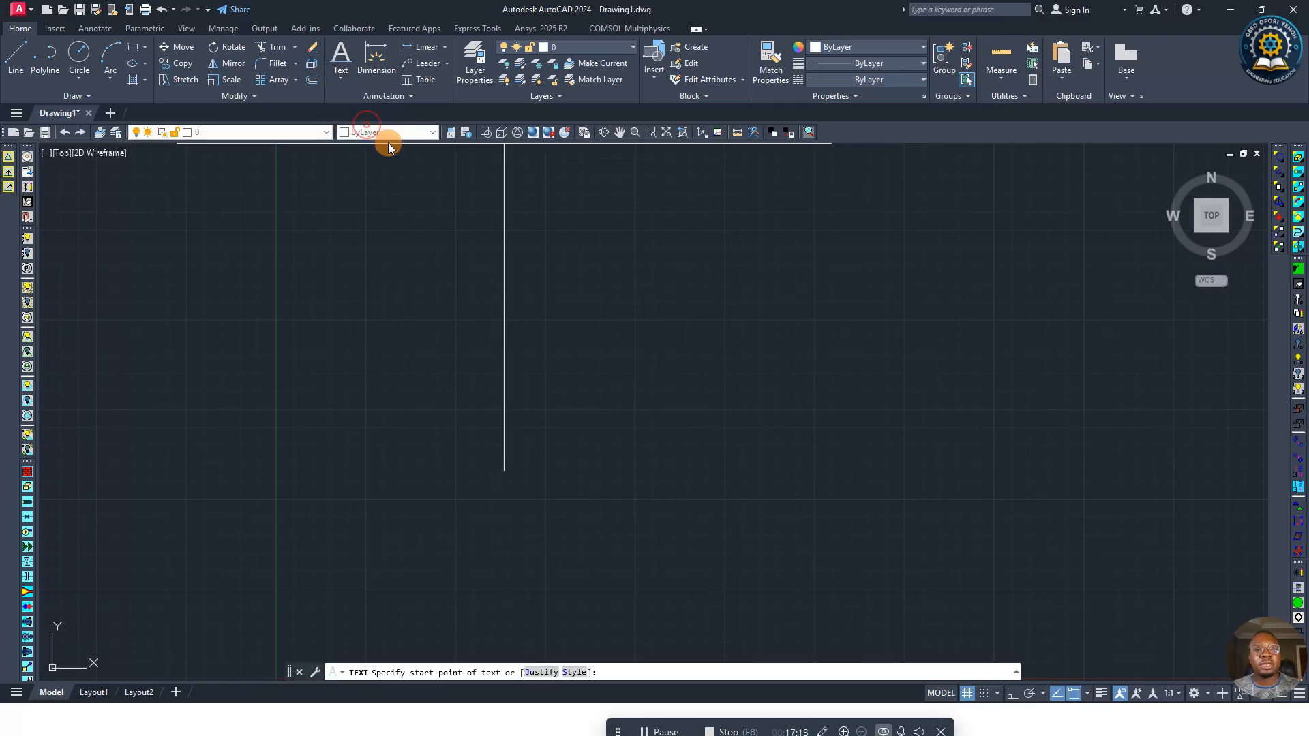
click(627, 387)
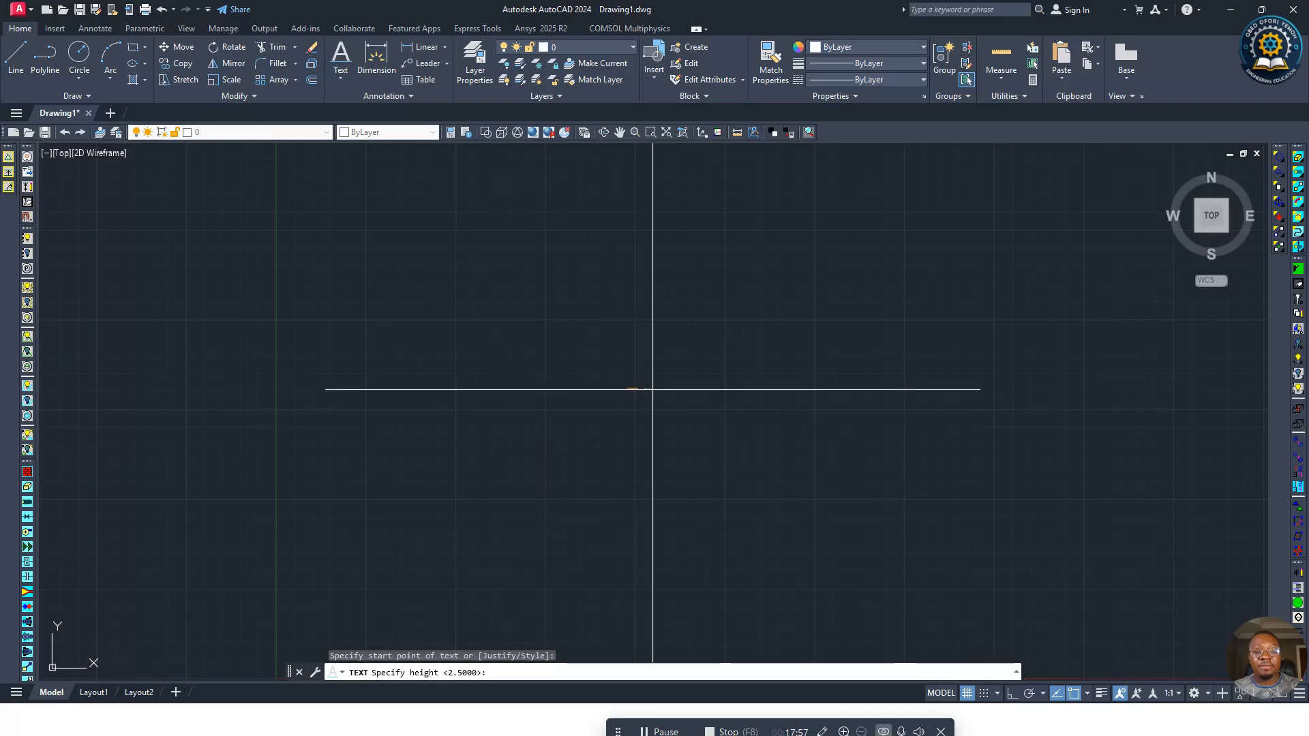
click(358, 671)
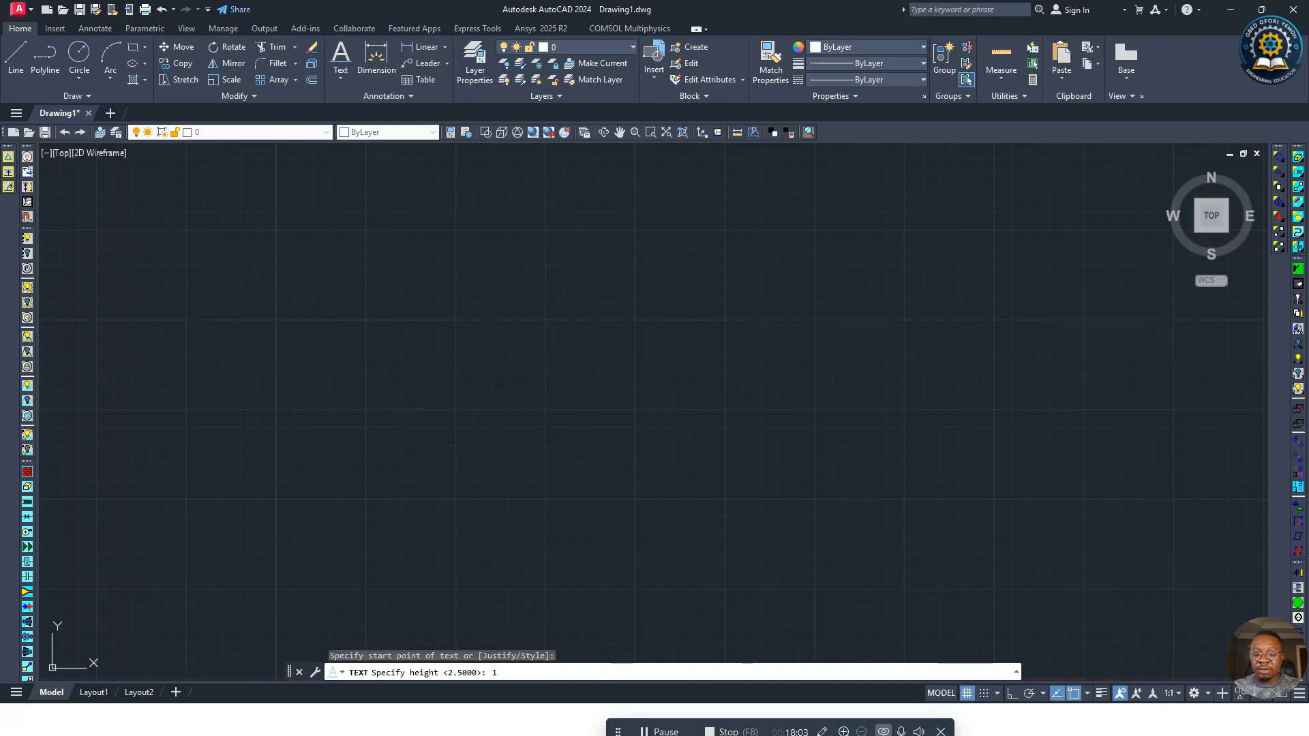
text(10)
key(Return)
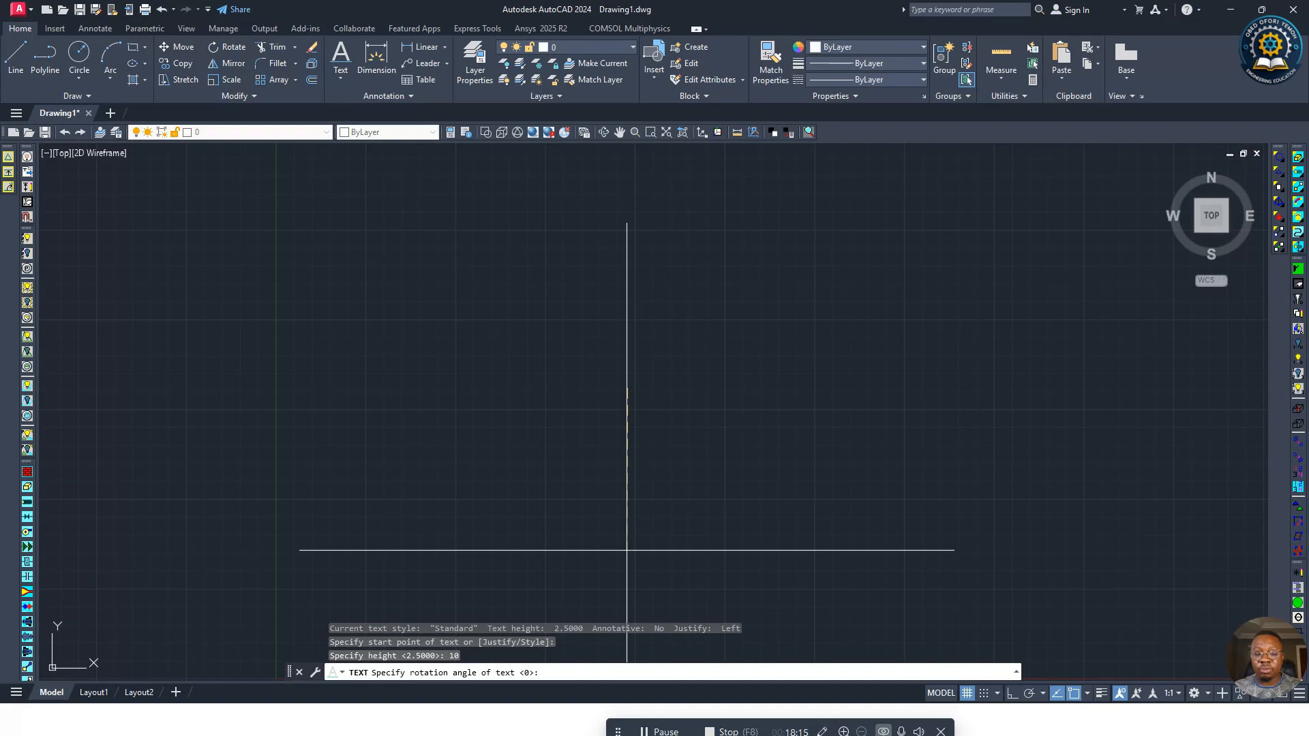
key(Return)
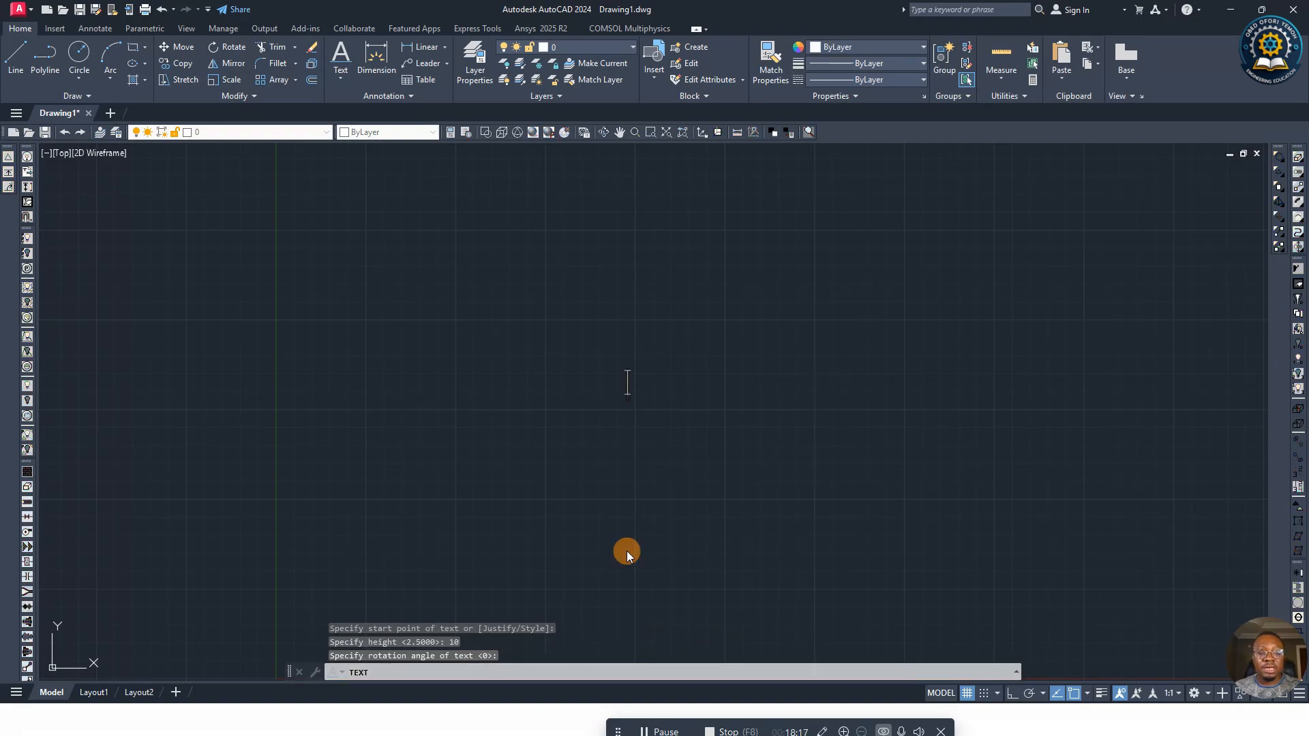
text(EN)
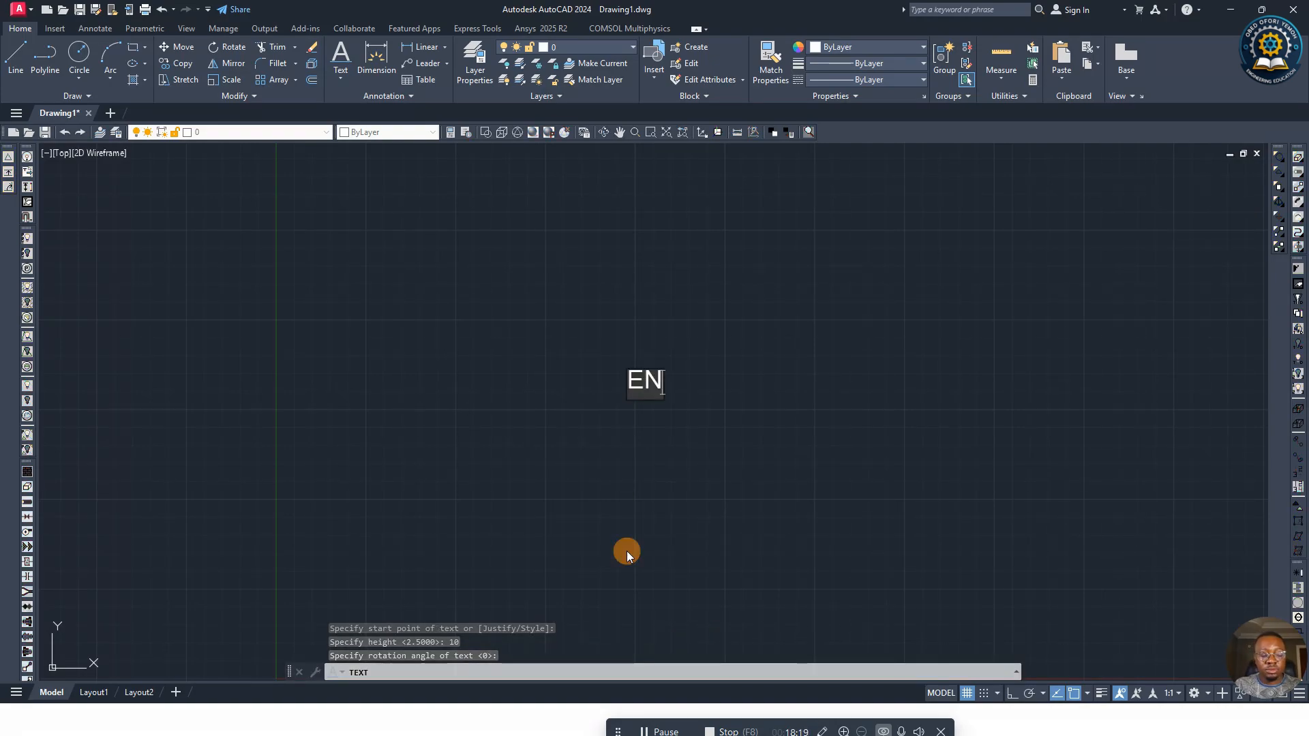
text(GINEERING D)
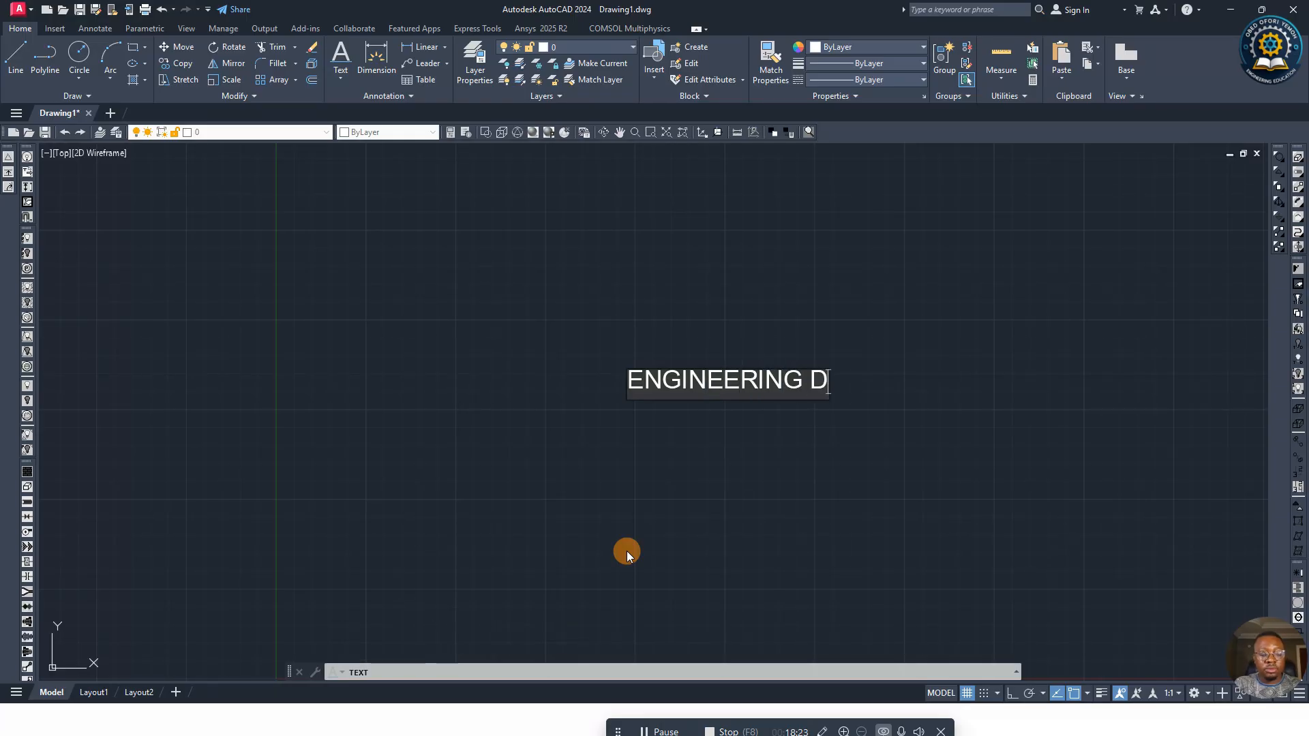
text(RAWING)
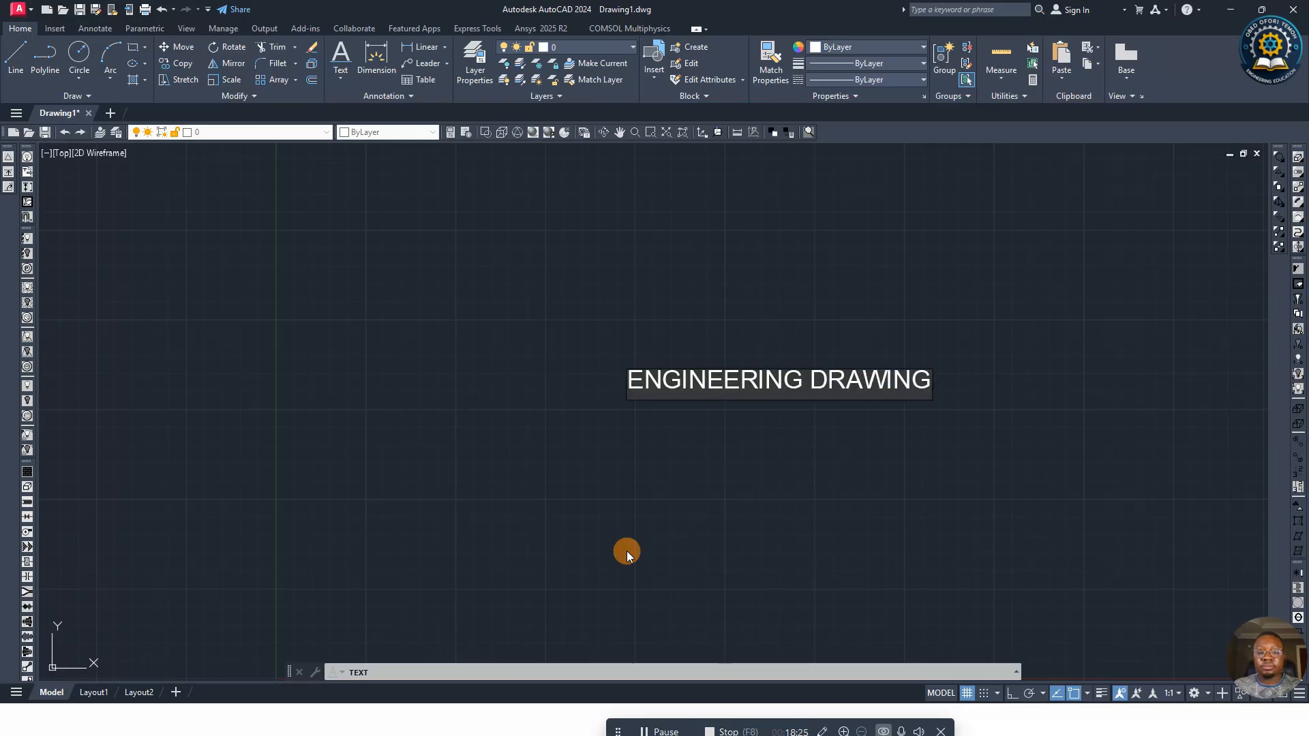
click(791, 443)
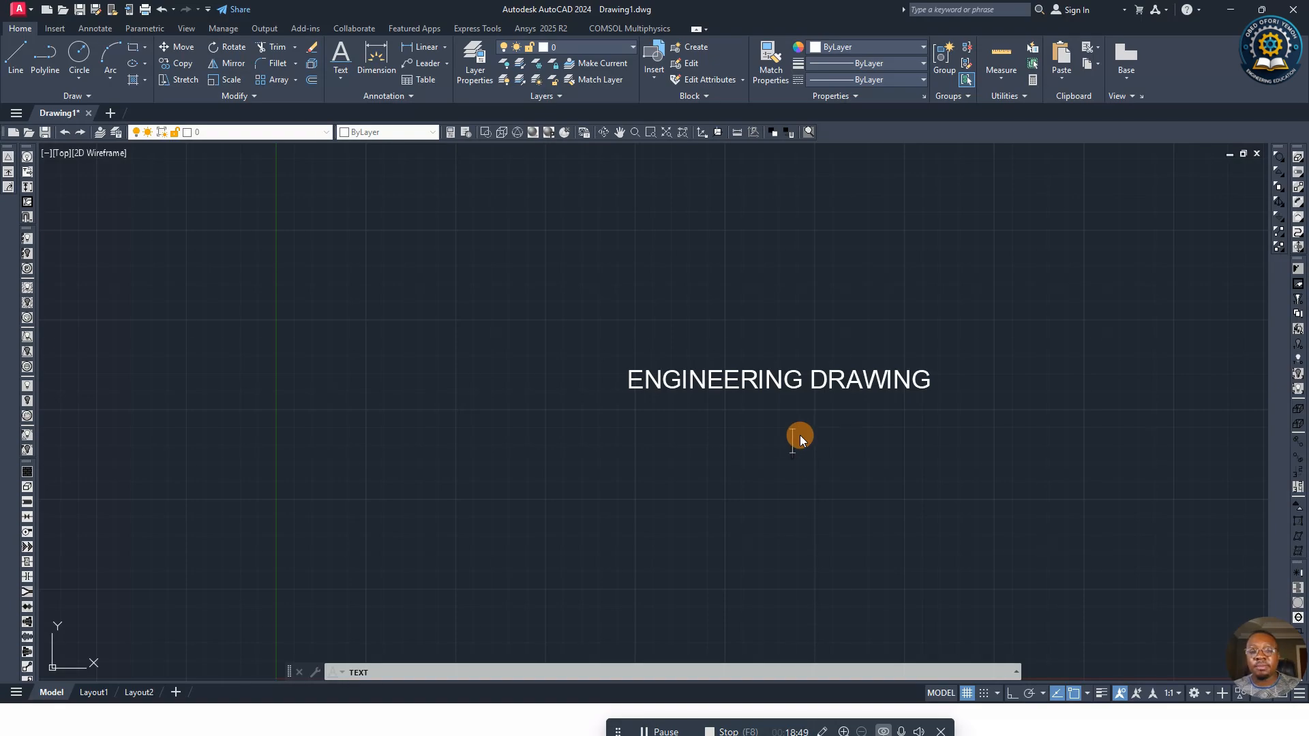
key(Escape)
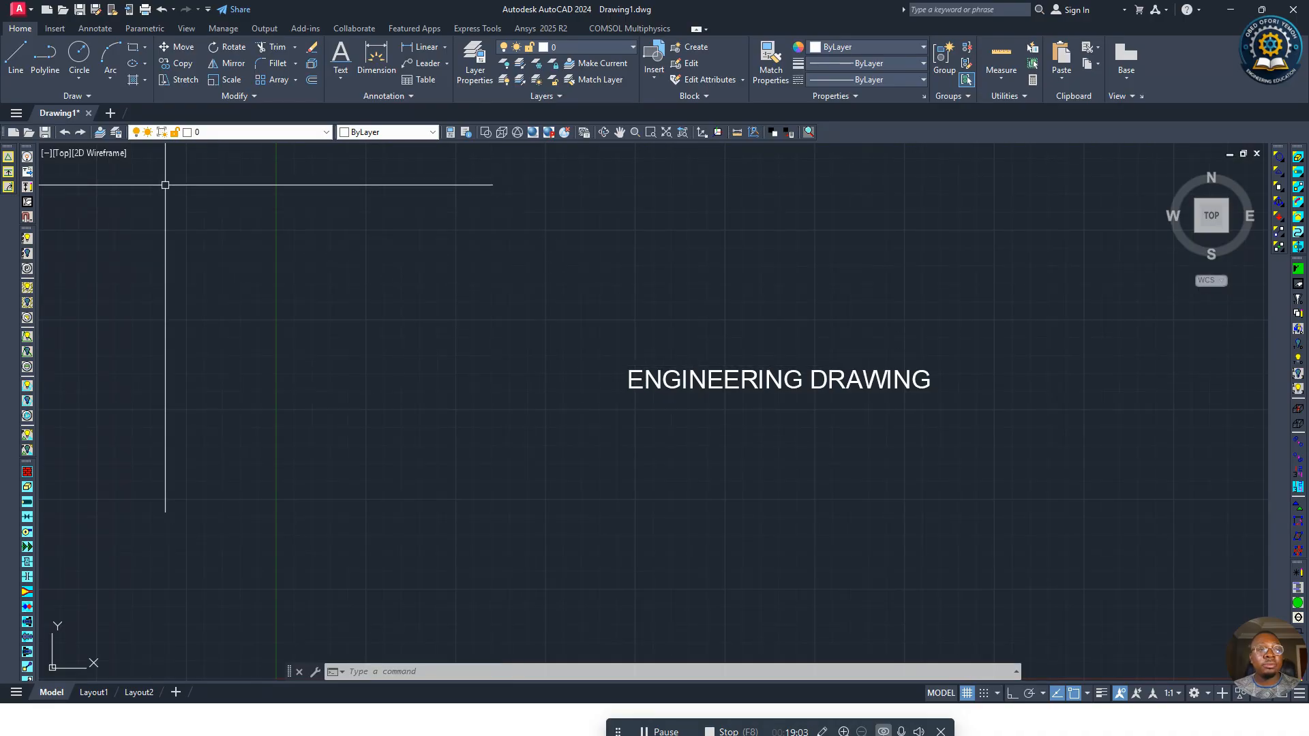
click(16, 68)
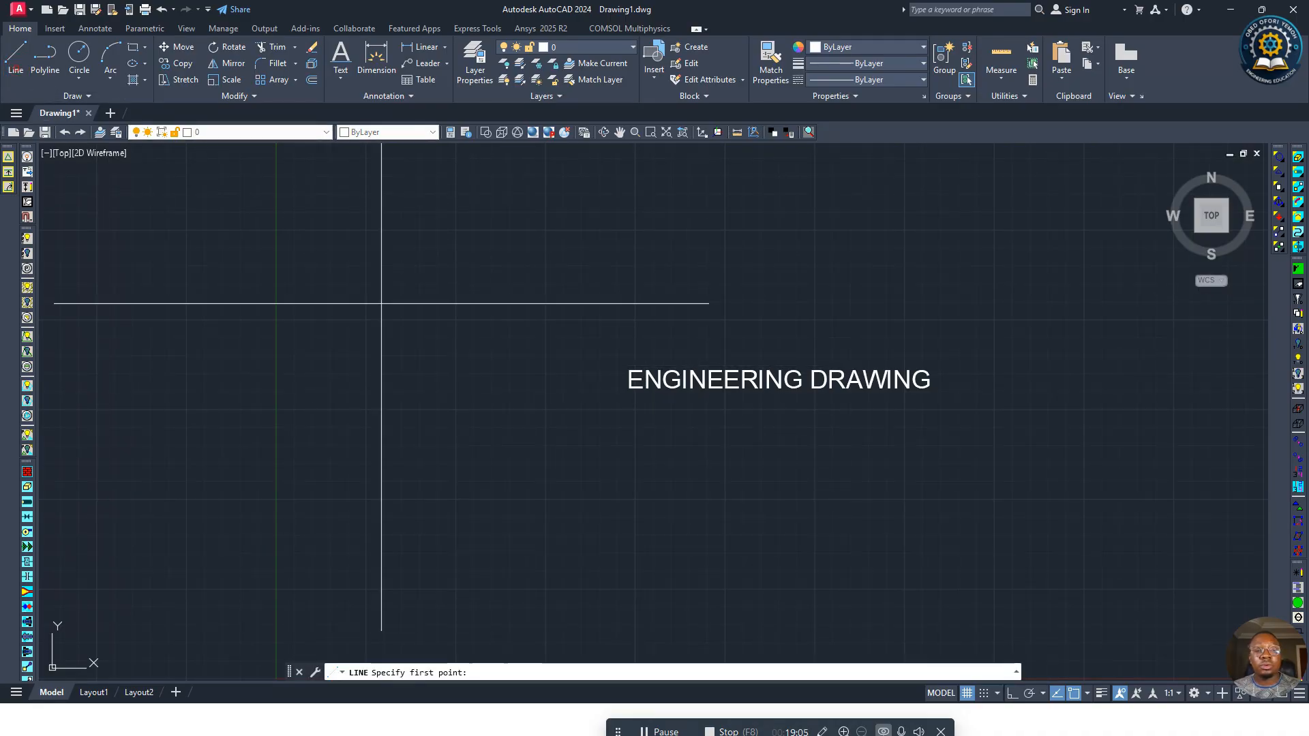
click(456, 314)
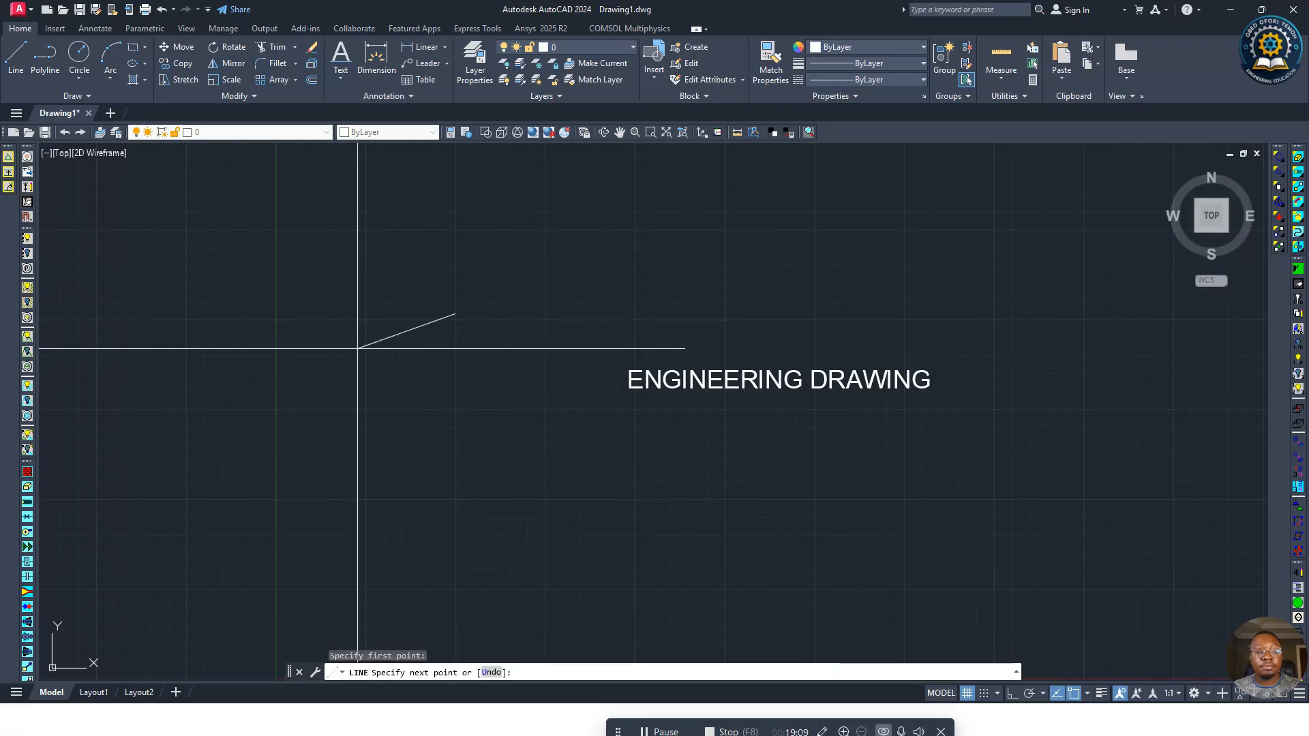
key(Escape)
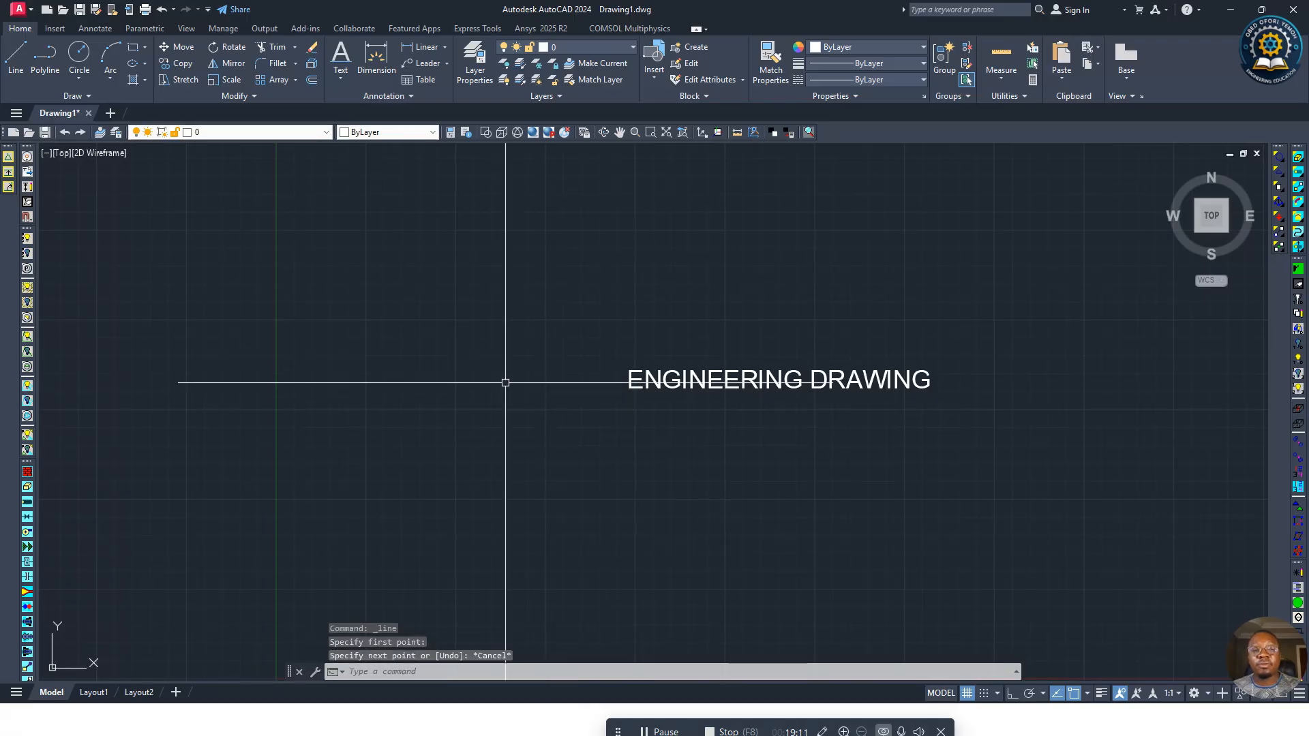
click(525, 346)
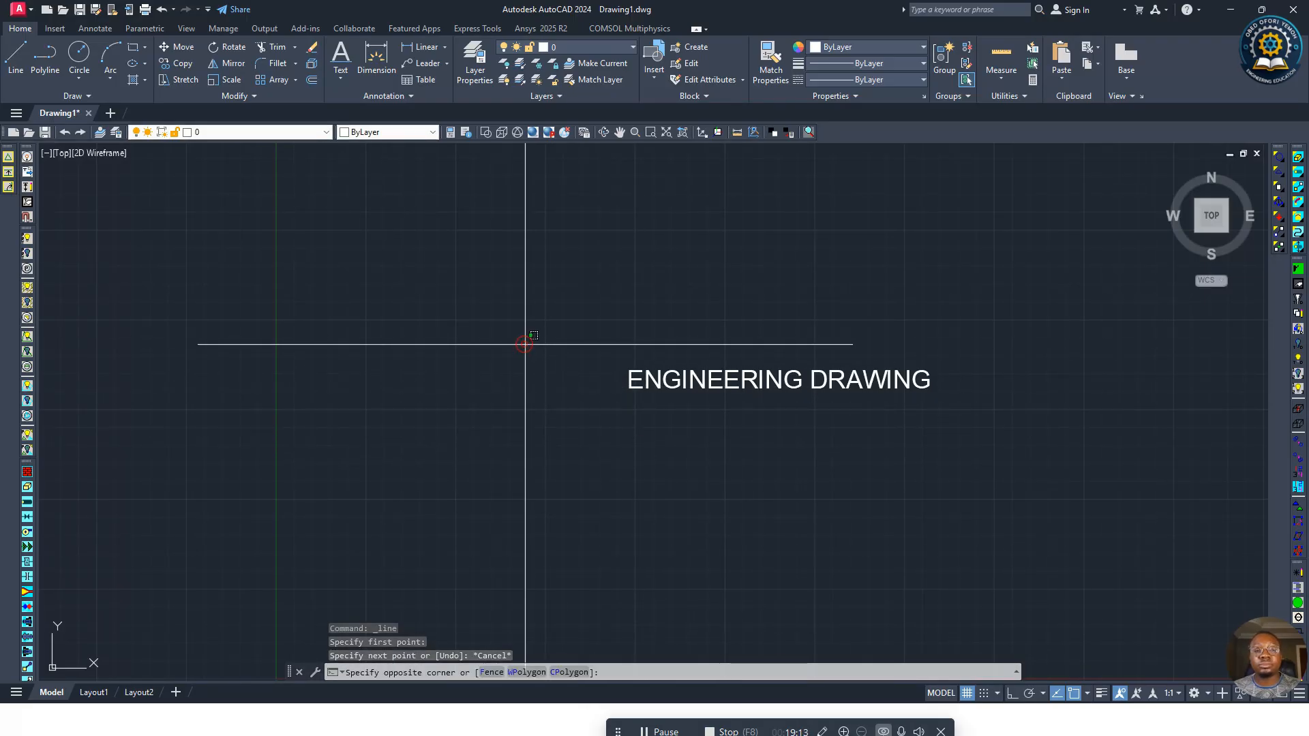
click(600, 354)
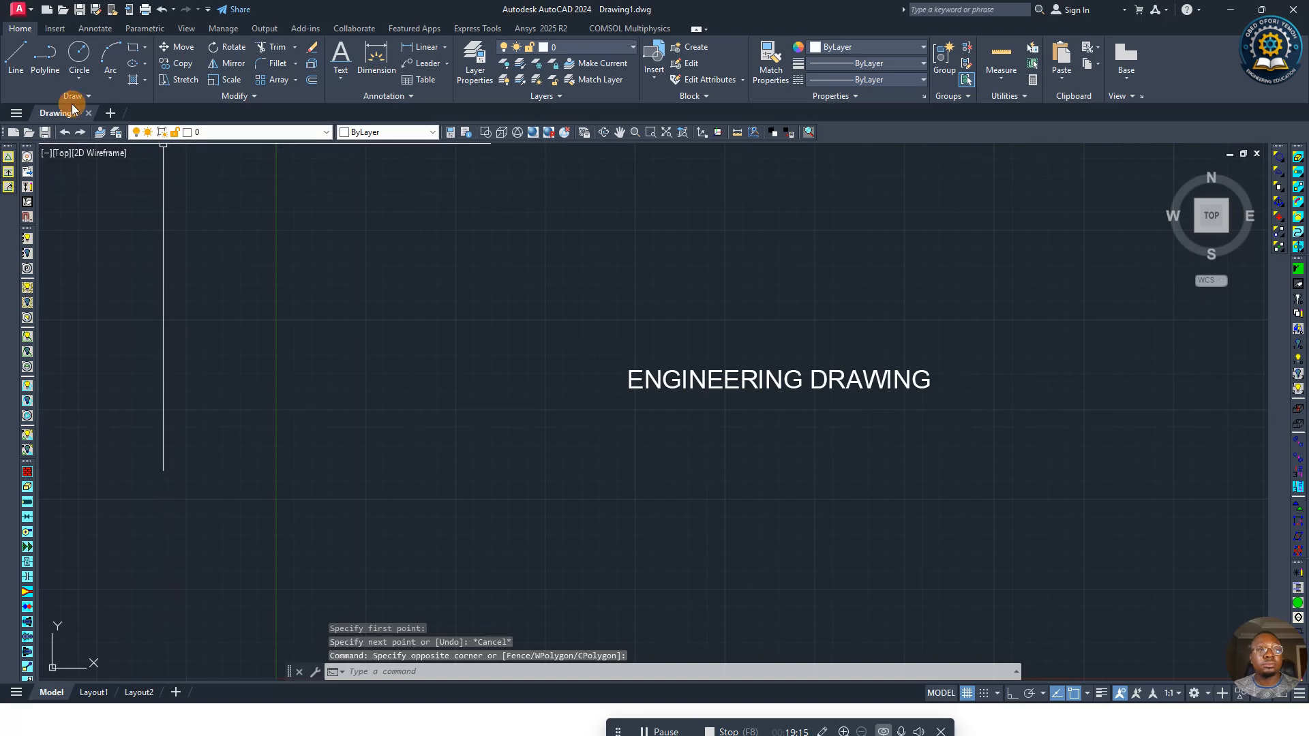
Step: Draw a horizontal line to the left of and slightly below the ENGINEERING DRAWING text, with Ortho mode turned on
click(20, 72)
click(302, 411)
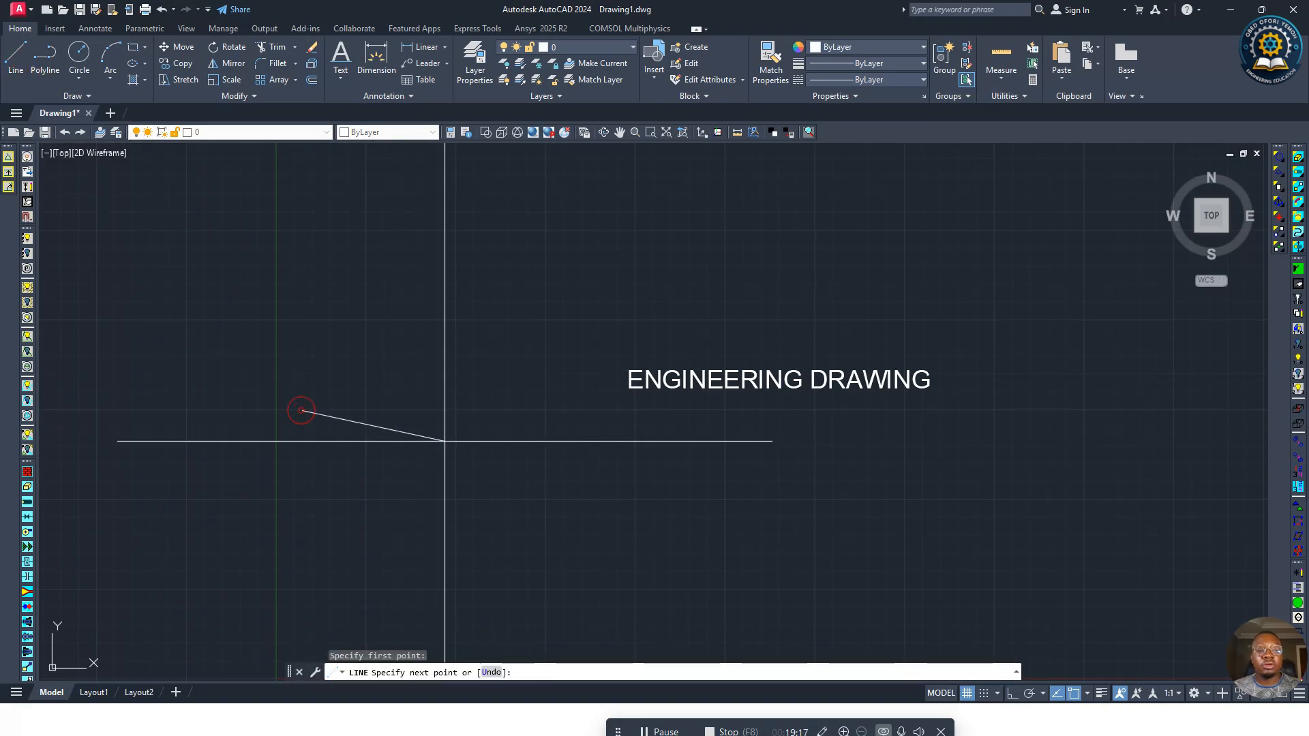
click(1002, 691)
click(551, 477)
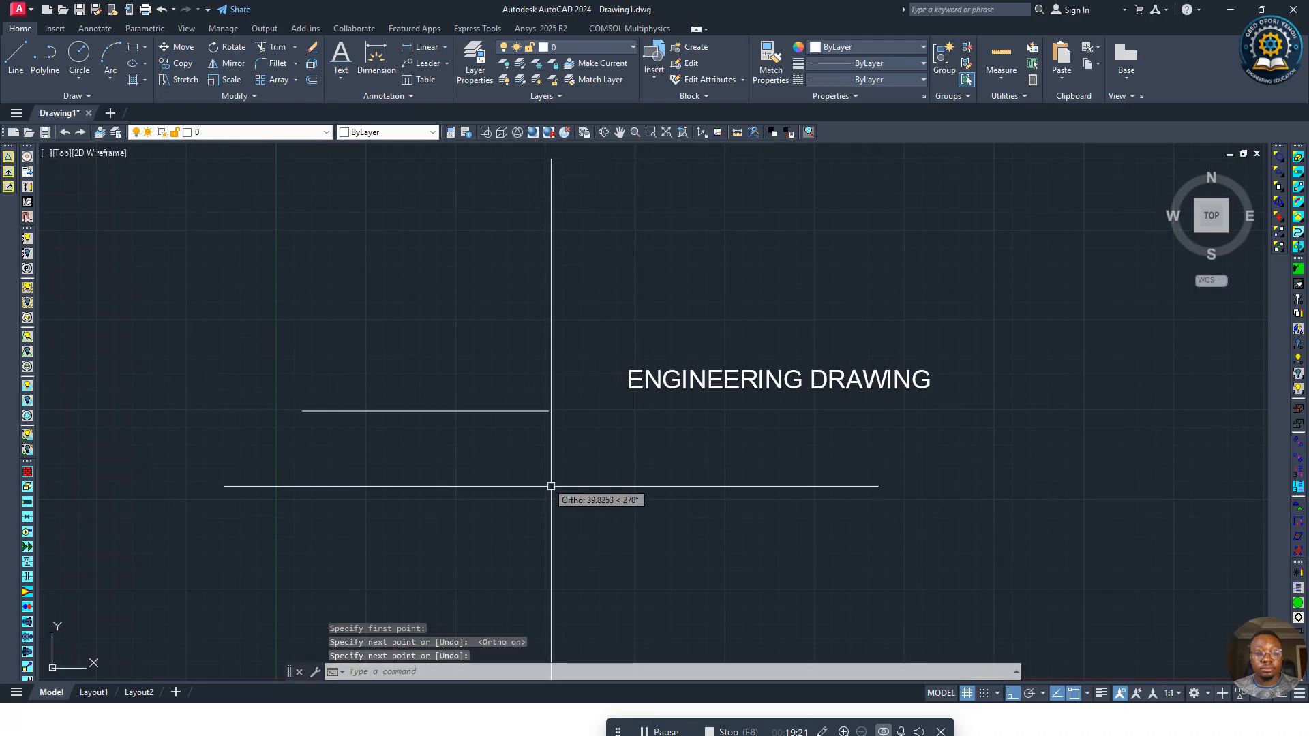
Step: Draw a vertical line about 112 units long that crosses the horizontal line near its middle
key(Return)
key(Return)
click(422, 301)
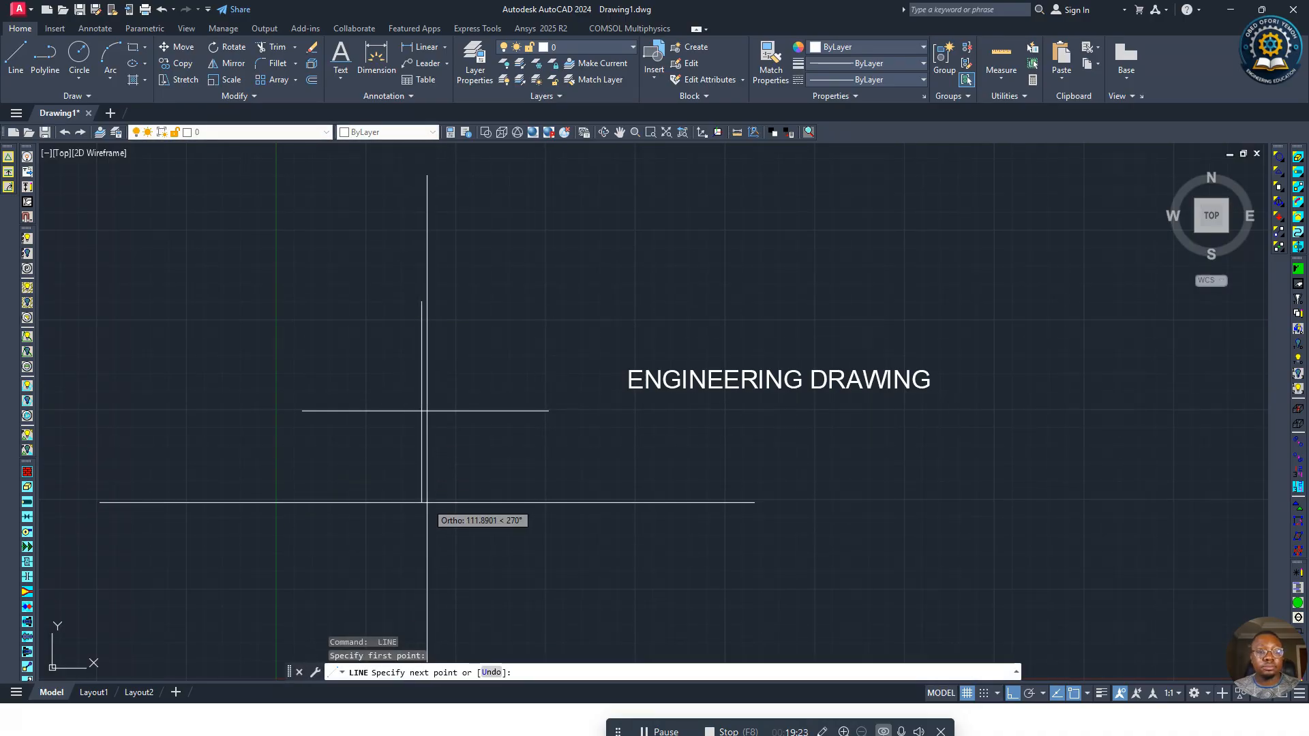
click(425, 506)
key(Return)
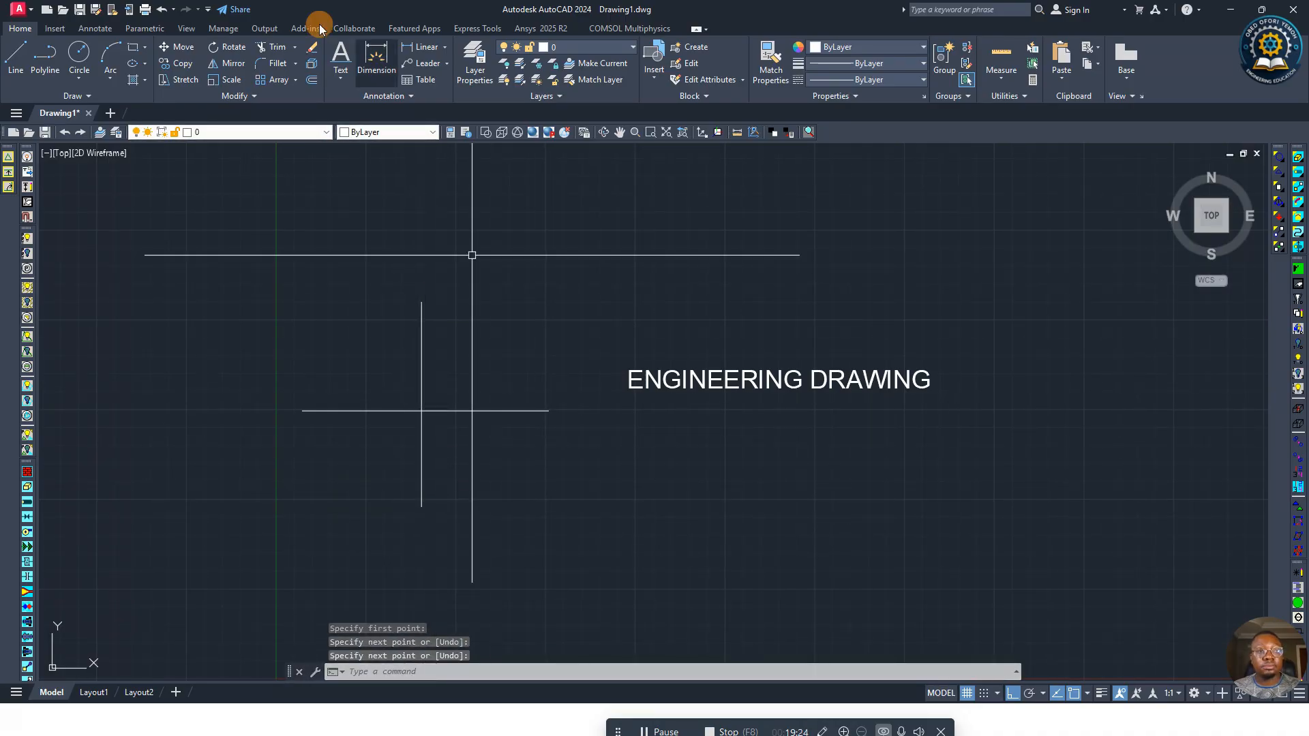
Step: Add multiline text reading 0 just below the right end of the horizontal line
click(340, 80)
click(344, 94)
click(542, 428)
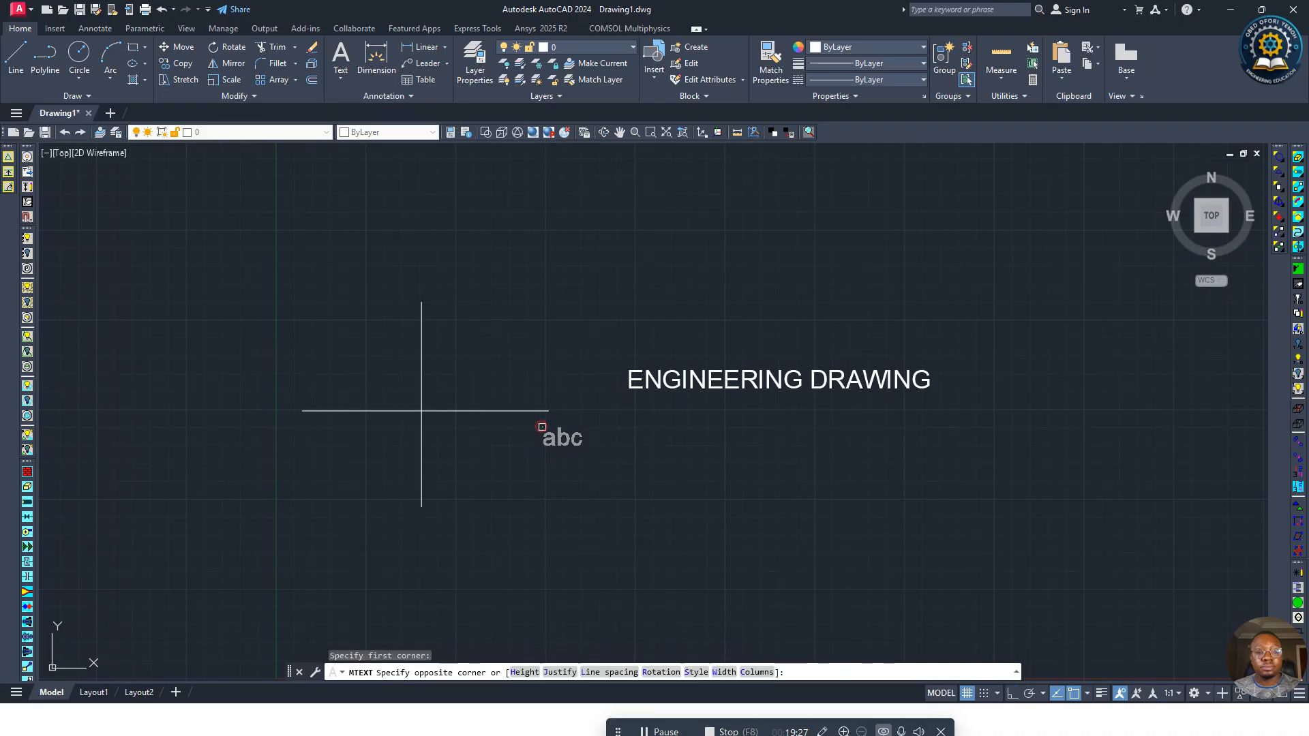
click(578, 455)
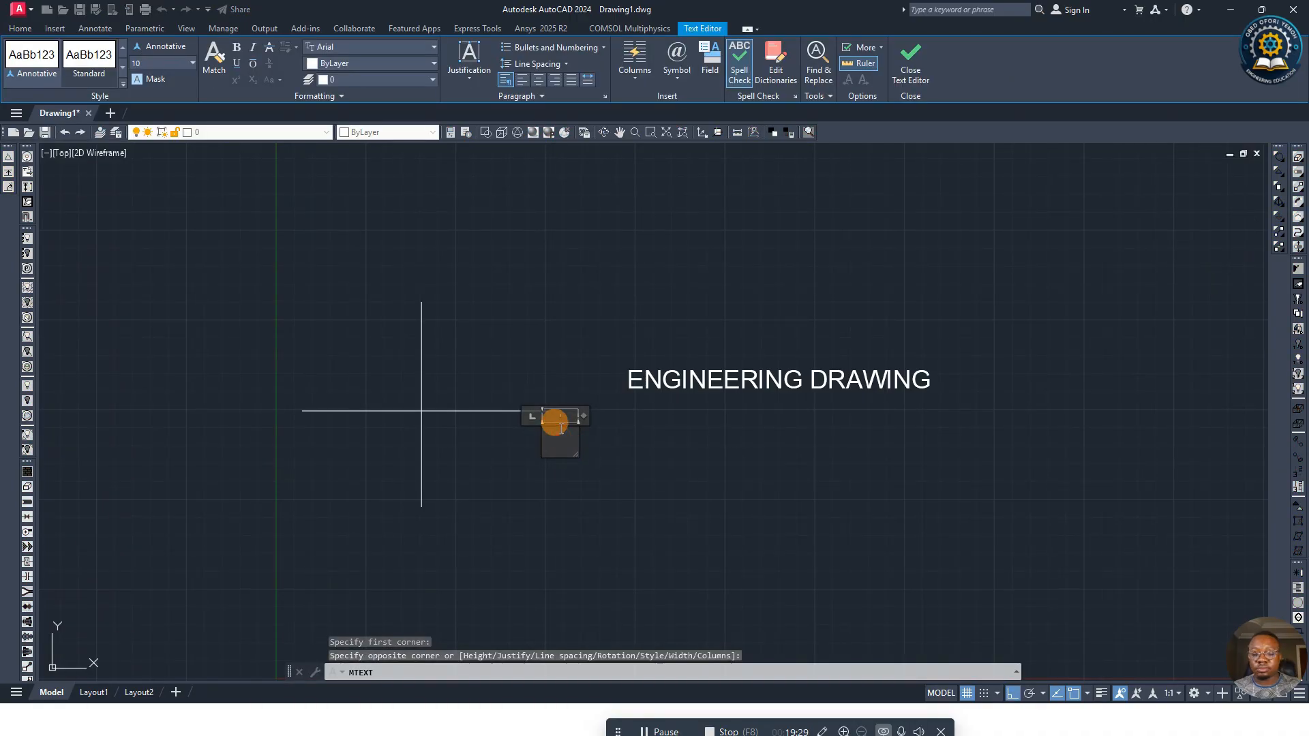
click(514, 448)
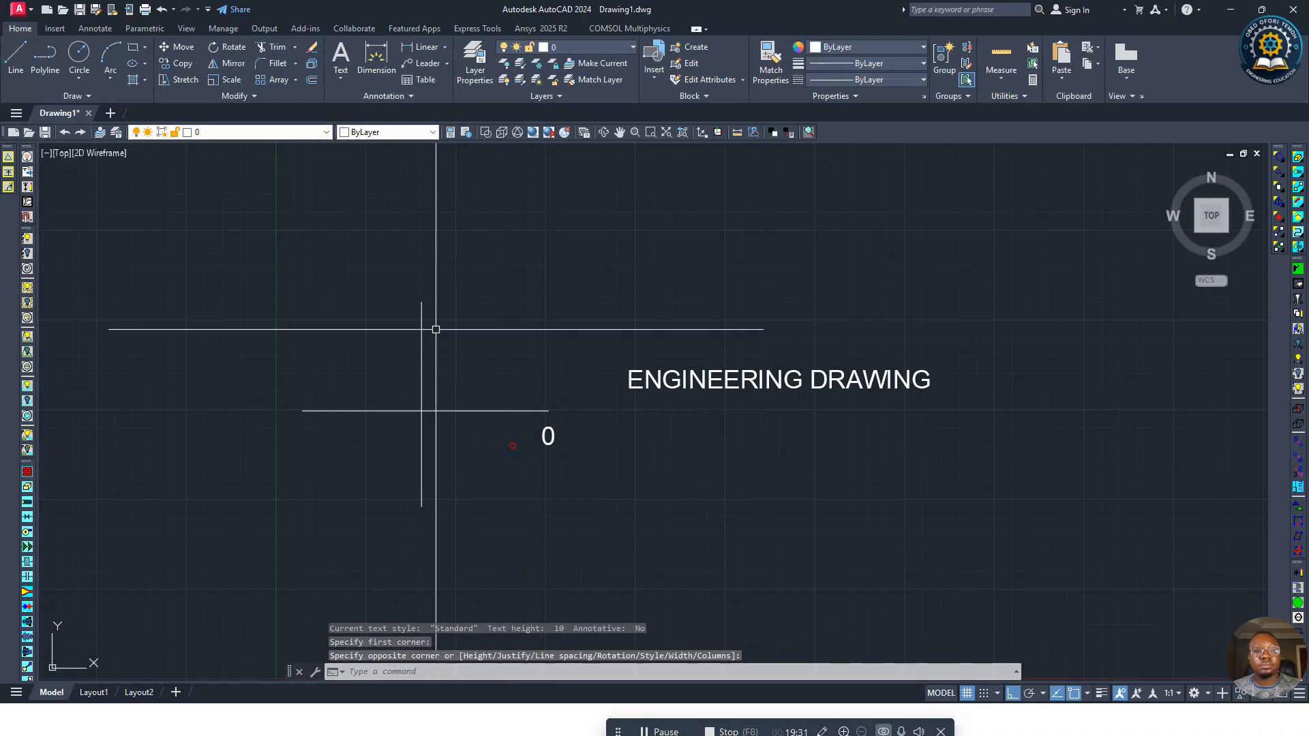
Step: Add multiline text reading 90 beside the upper end of the vertical line
click(341, 60)
click(432, 287)
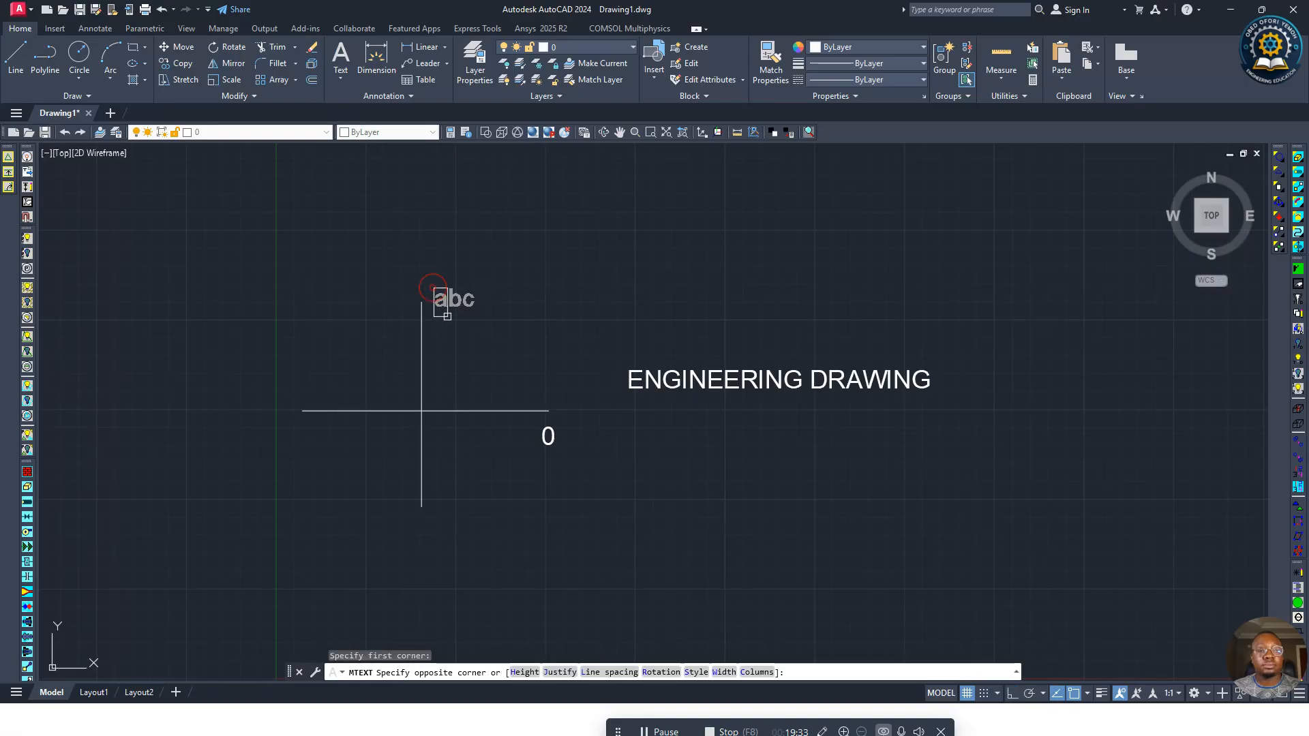
click(468, 321)
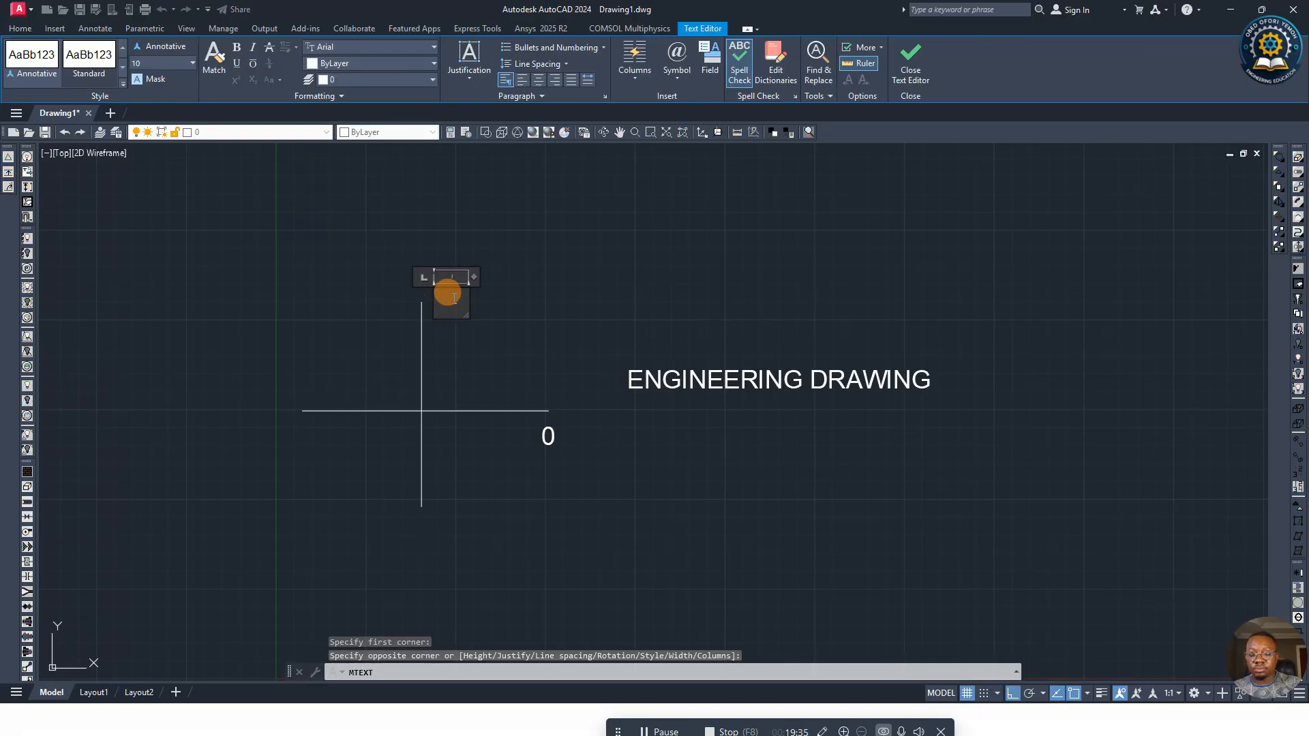
click(438, 336)
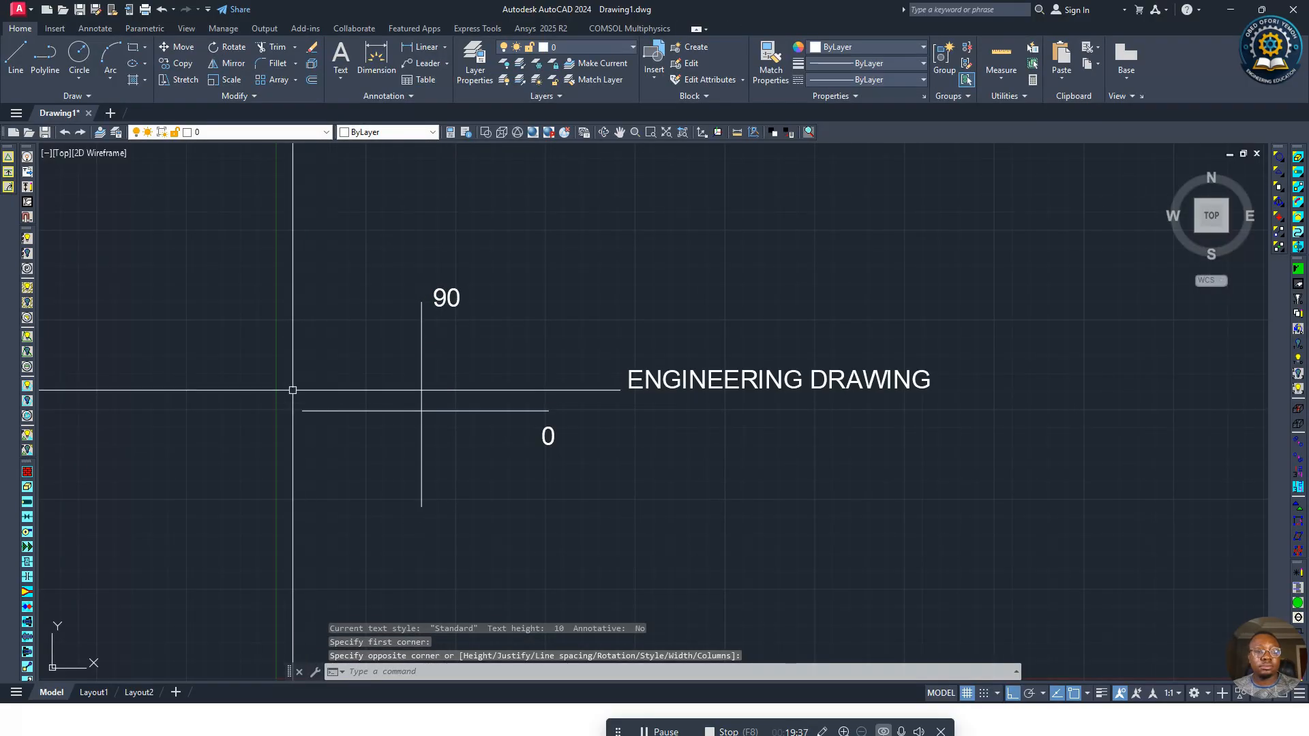
Step: Add multiline text reading 180 above the left end of the horizontal line
click(340, 58)
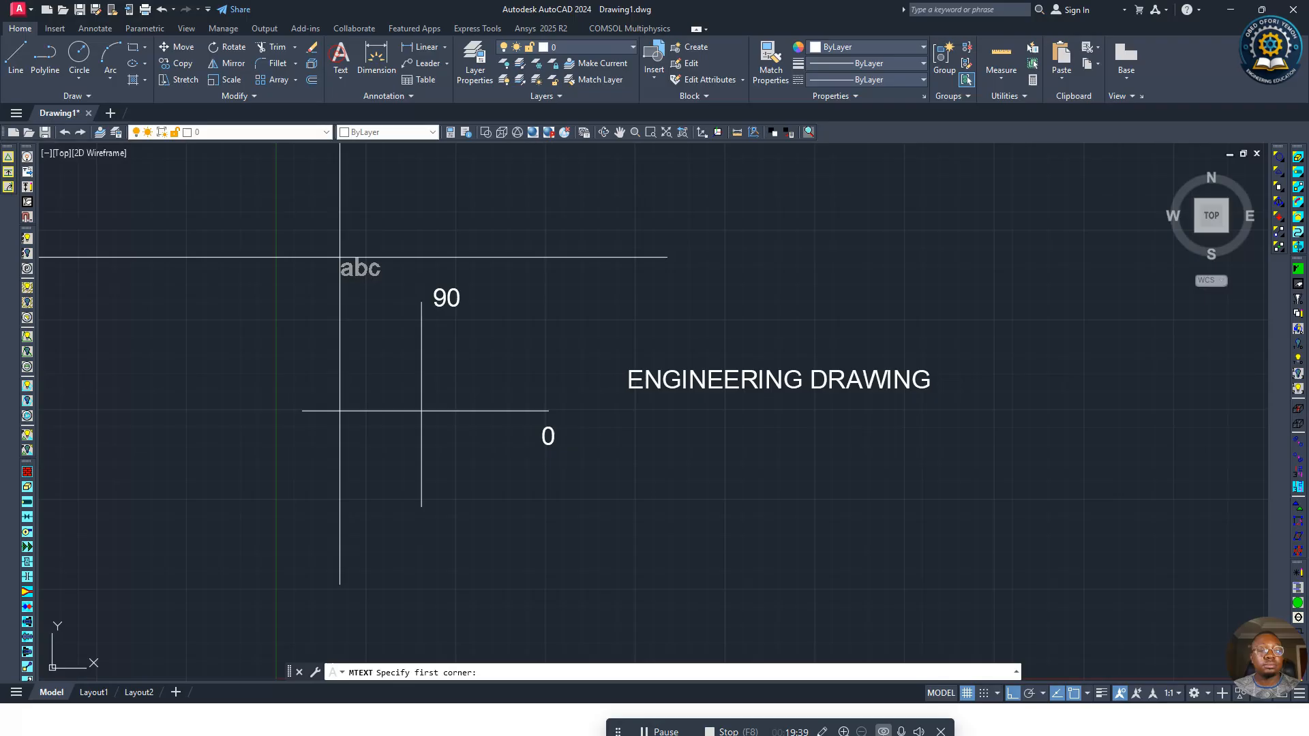
click(275, 361)
click(319, 403)
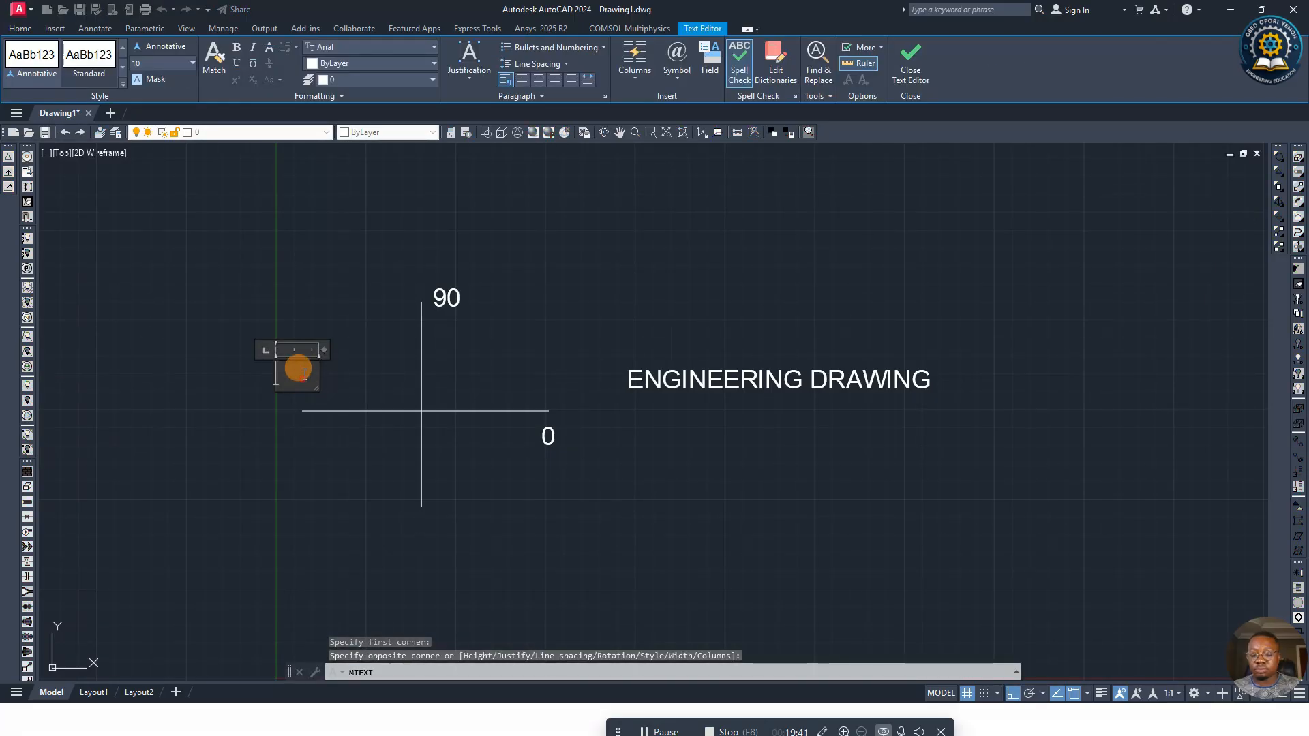
click(330, 316)
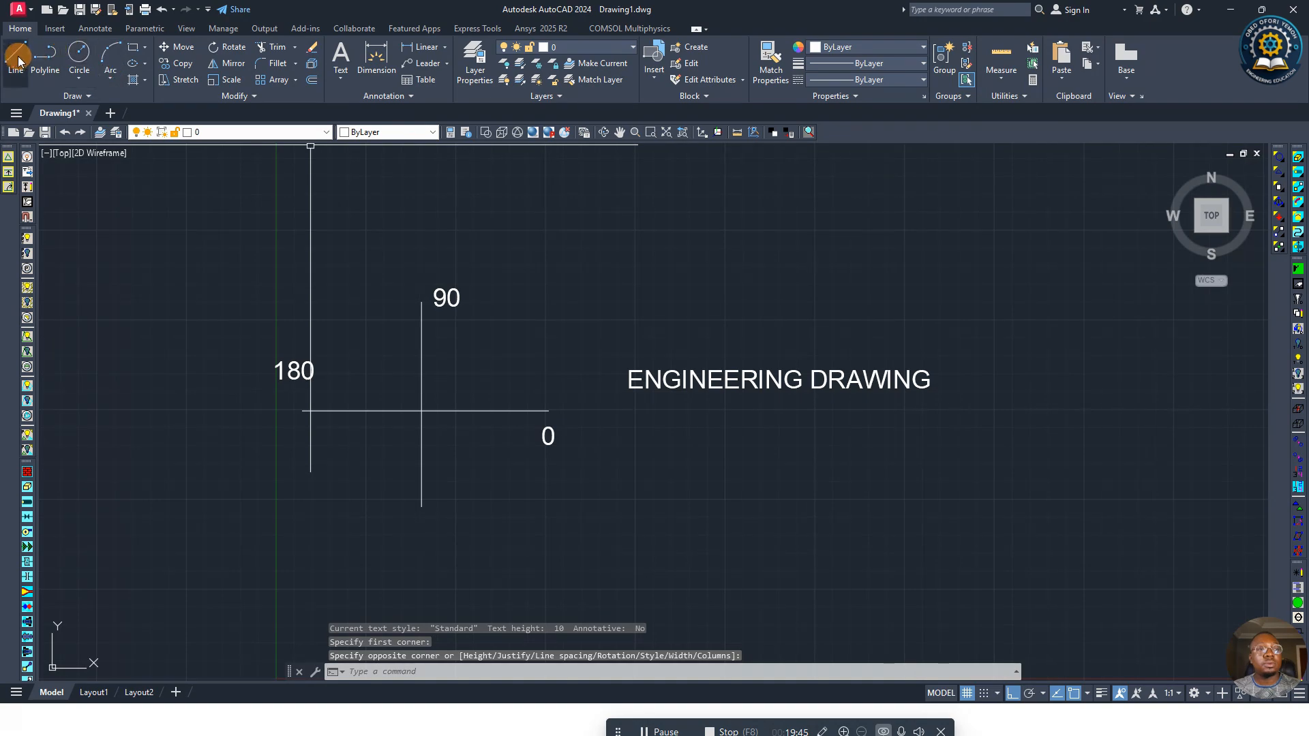
Step: Draw a three-point arc in the upper-right quadrant, running counterclockwise from near the 0 label towards the 90 label
click(116, 55)
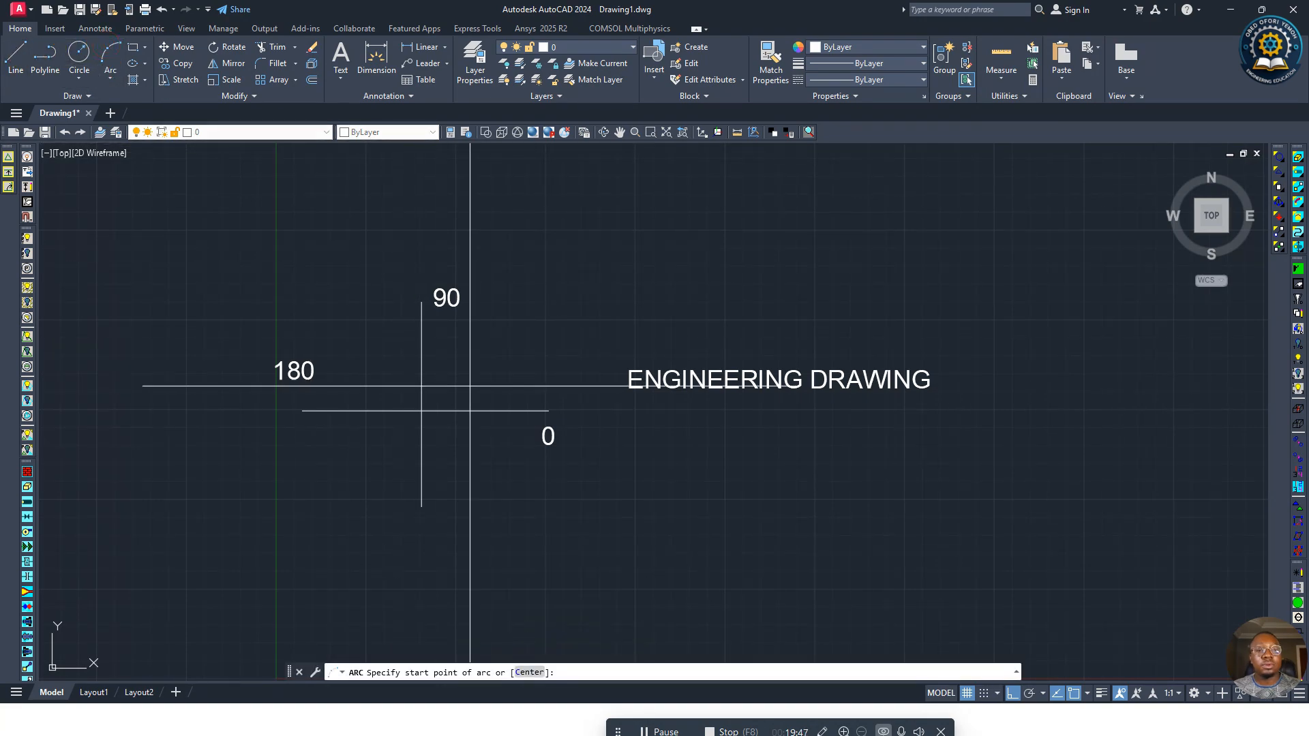
click(531, 380)
click(517, 353)
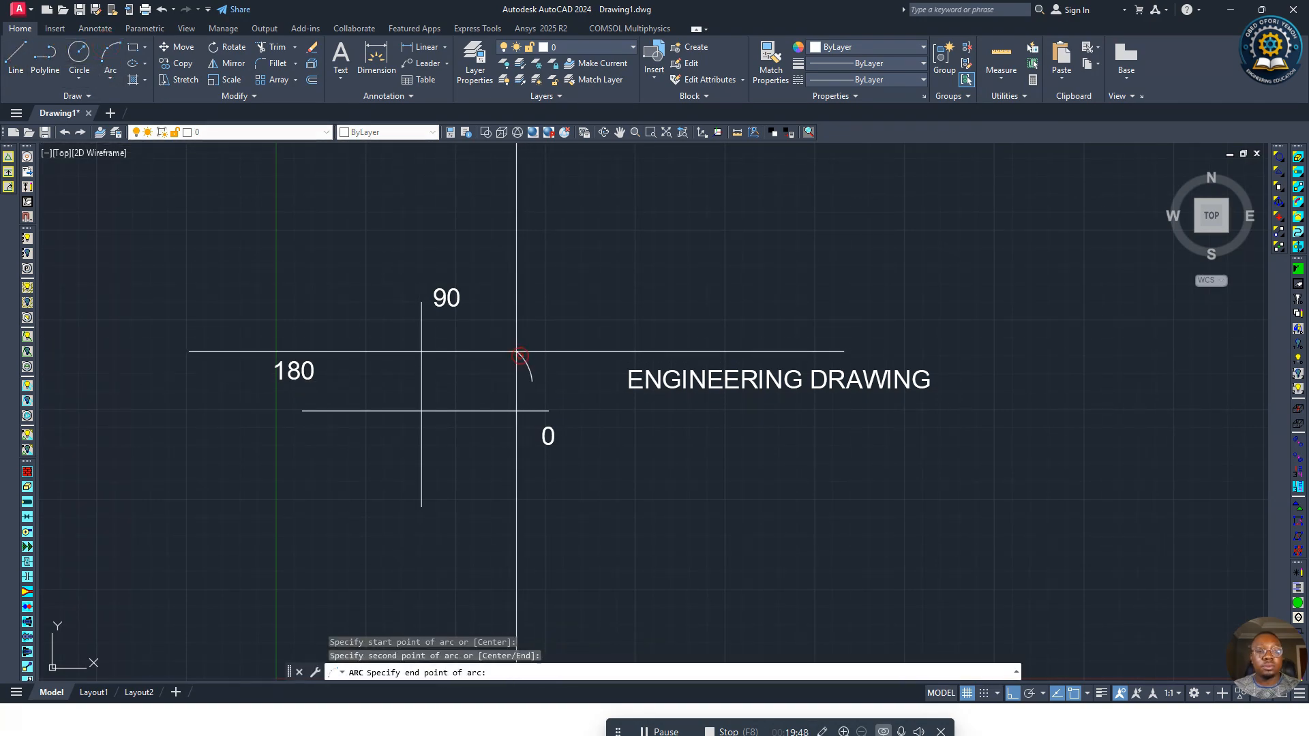
click(476, 326)
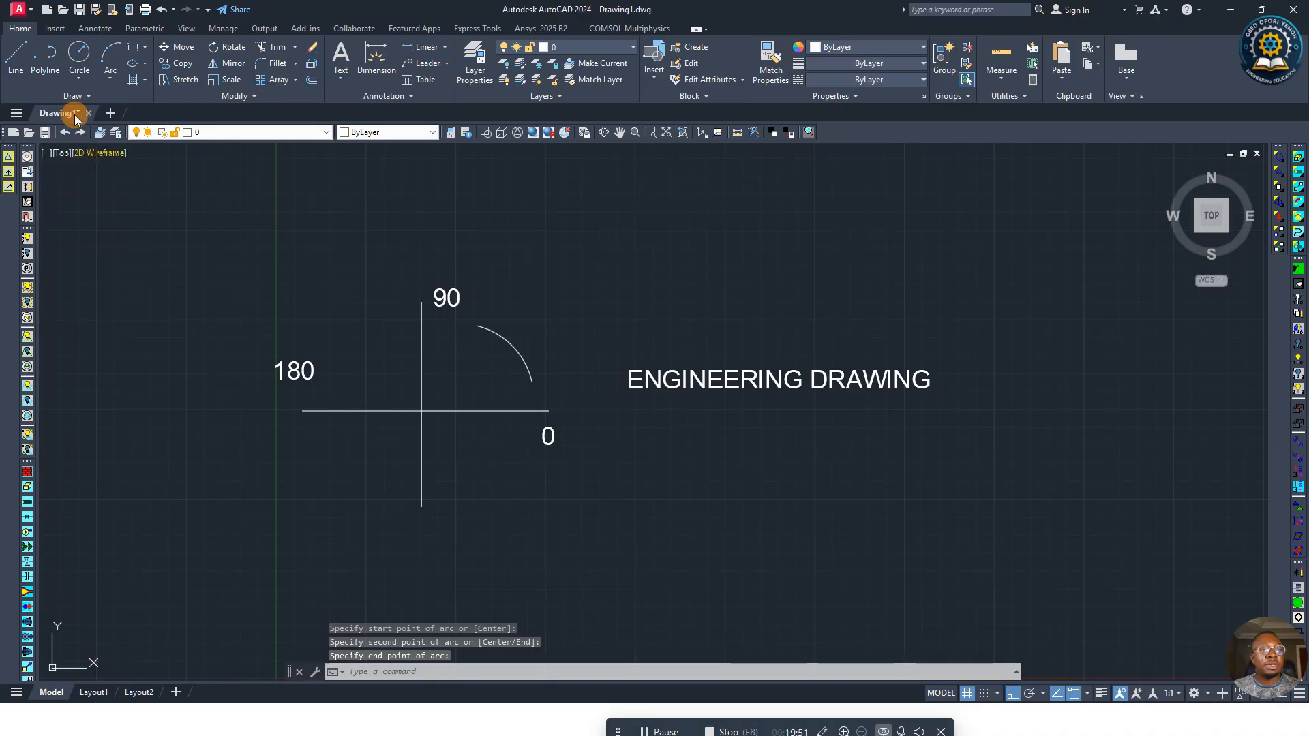
Step: Draw a short horizontal line to the right from the arc's upper end as the first arrowhead stroke
click(29, 71)
click(477, 325)
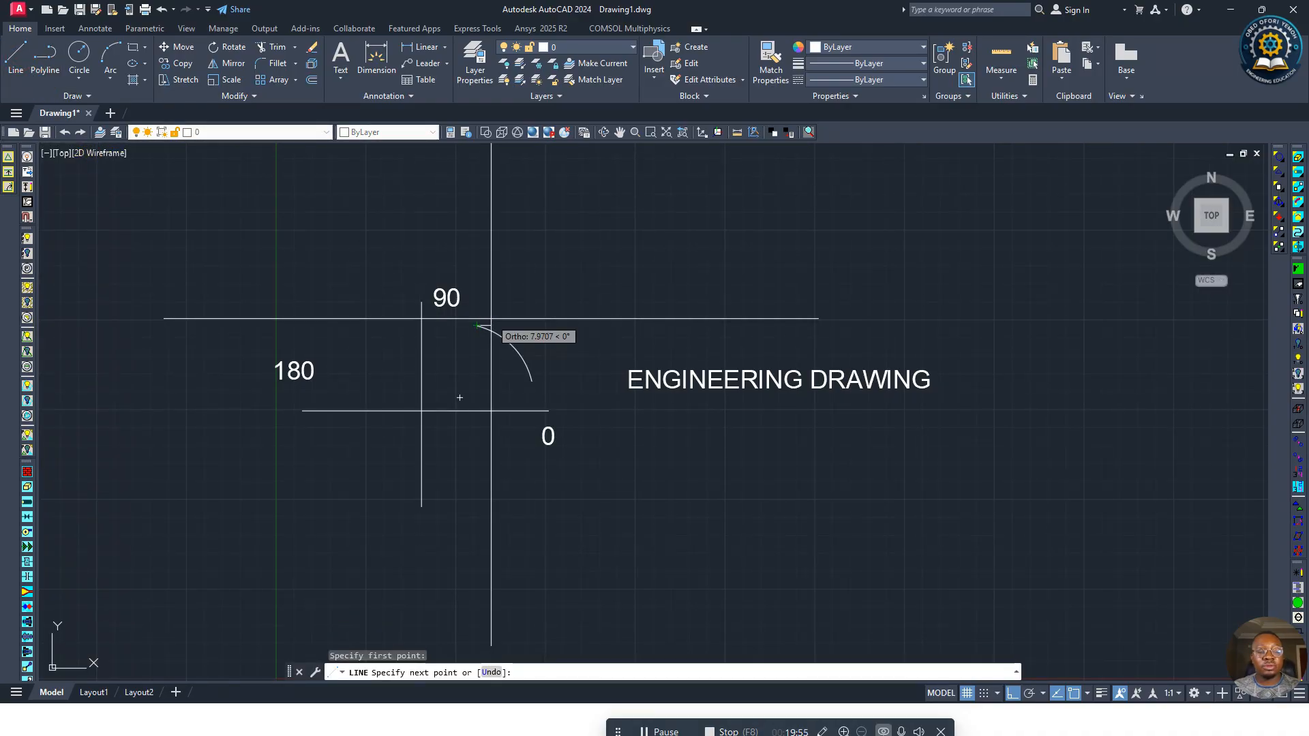
scroll(491, 319, up, 3)
key(Return)
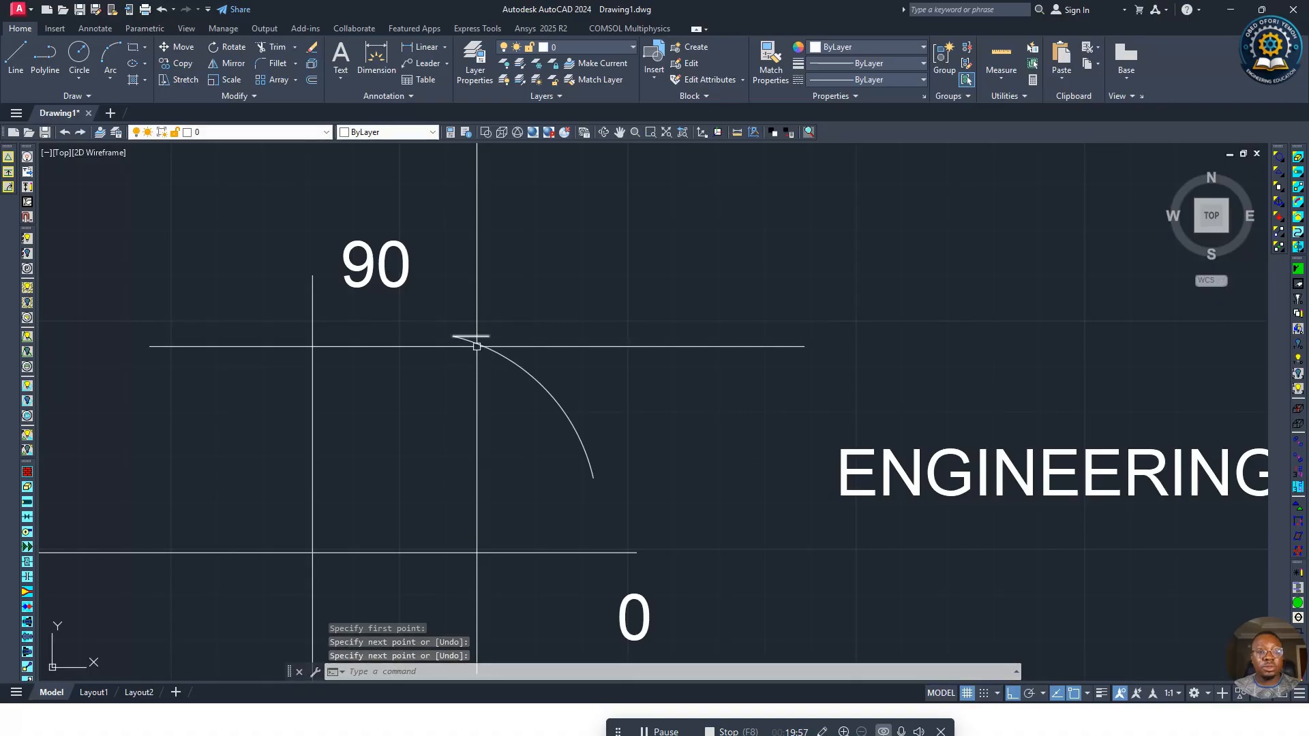
Step: Draw a short diagonal line down to the right from the arc's upper end, with Ortho mode off, to complete the arrowhead
click(29, 58)
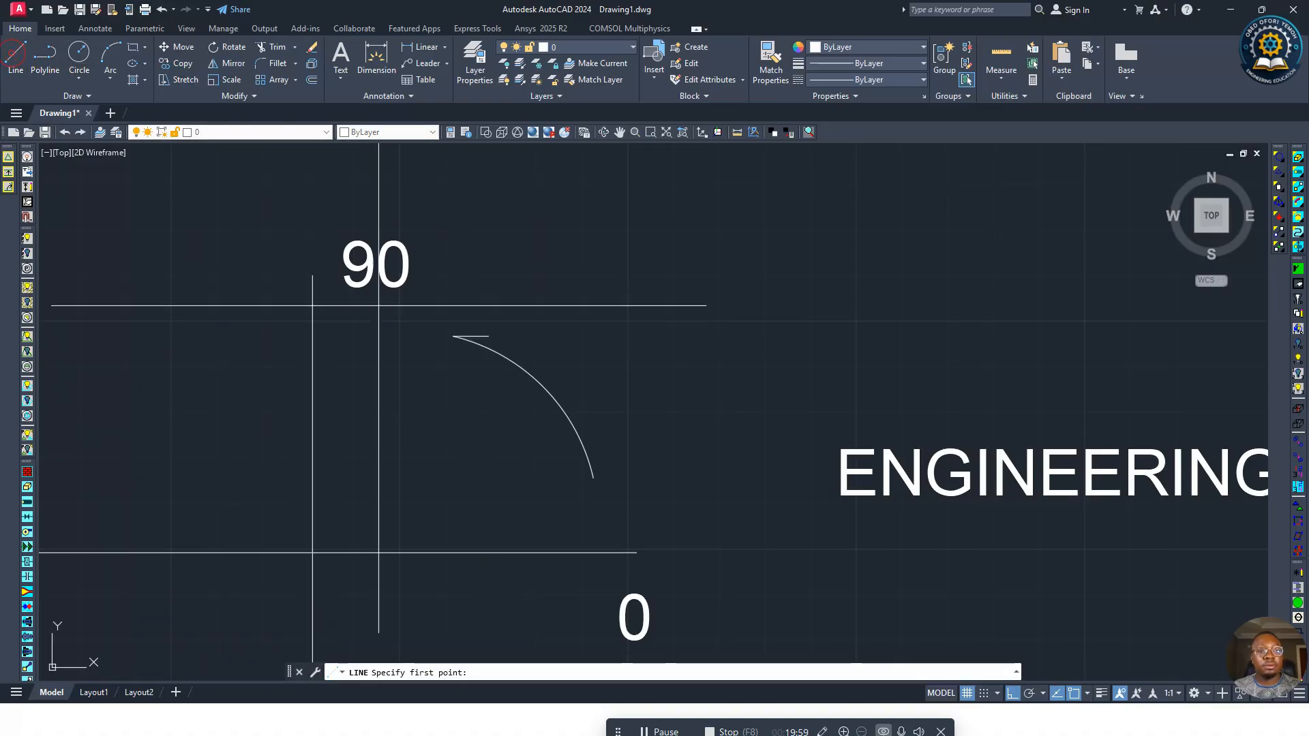
click(453, 336)
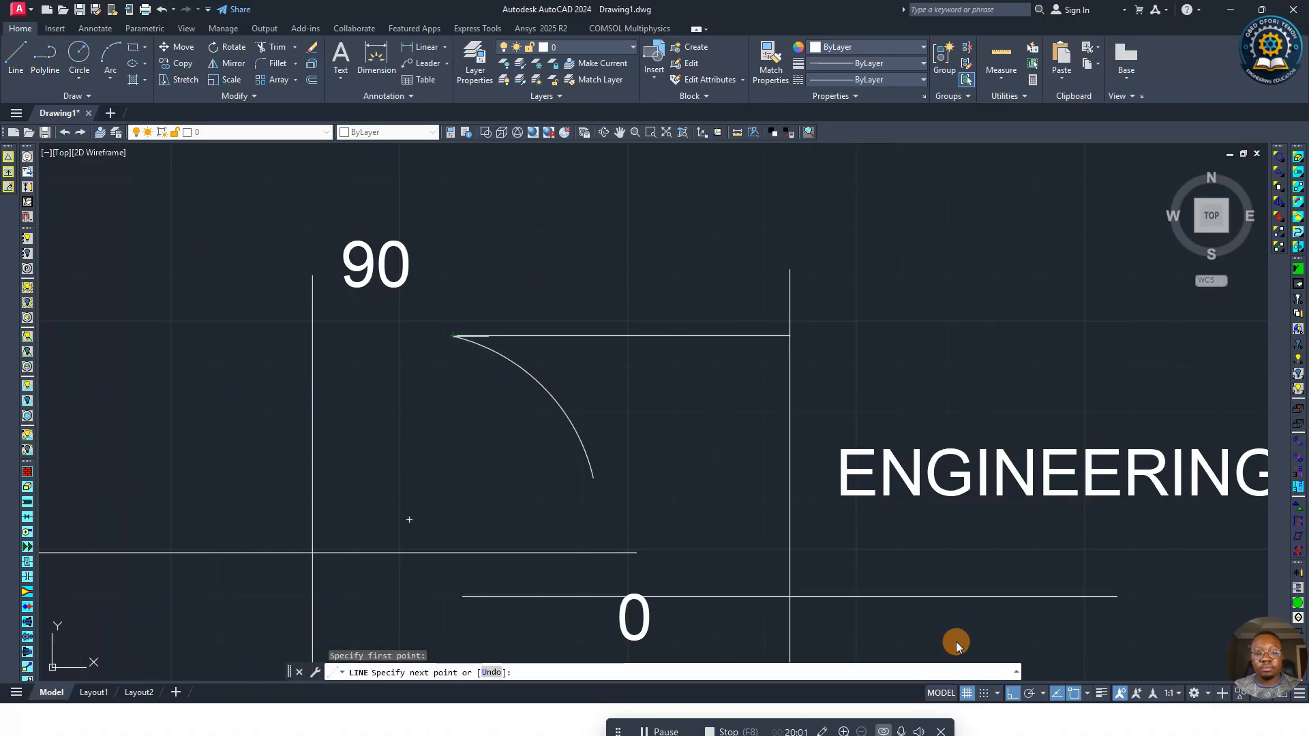
click(1014, 694)
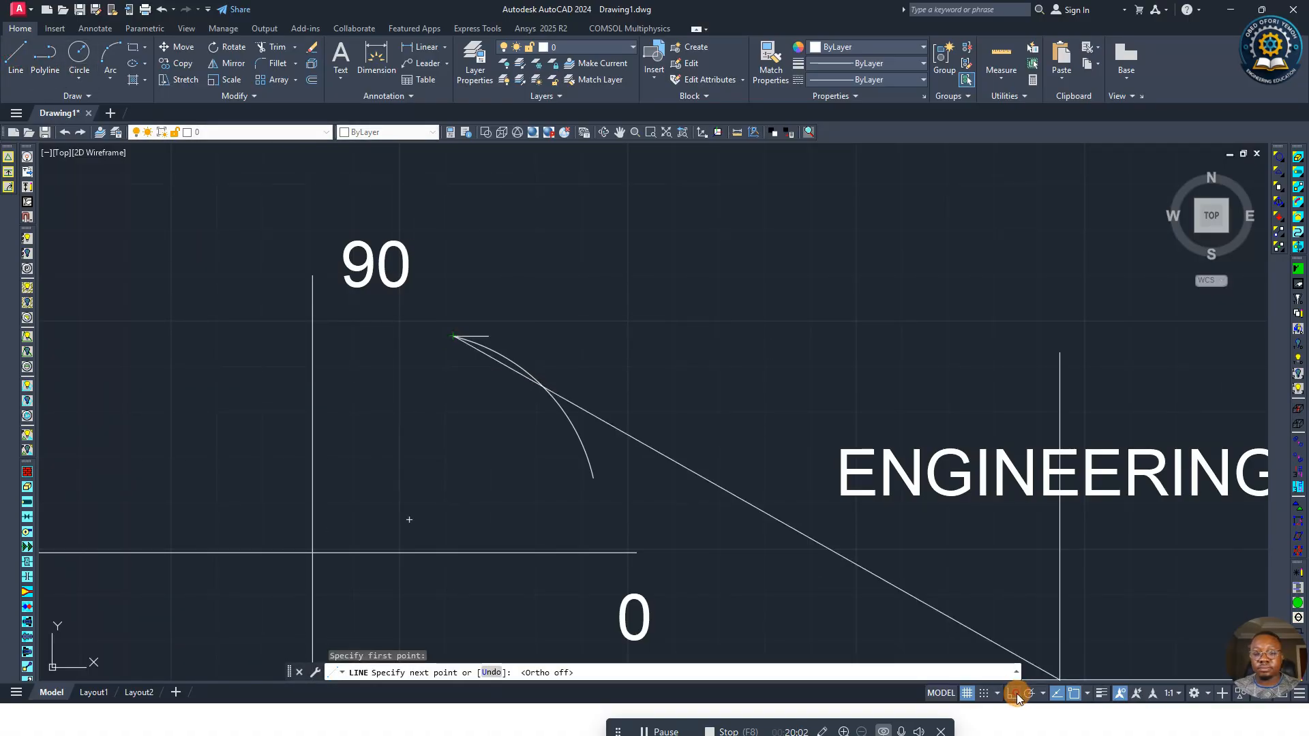
click(474, 356)
key(Return)
Step: Copy the 90 label to just below the lower end of the vertical line
scroll(593, 444, down, 7)
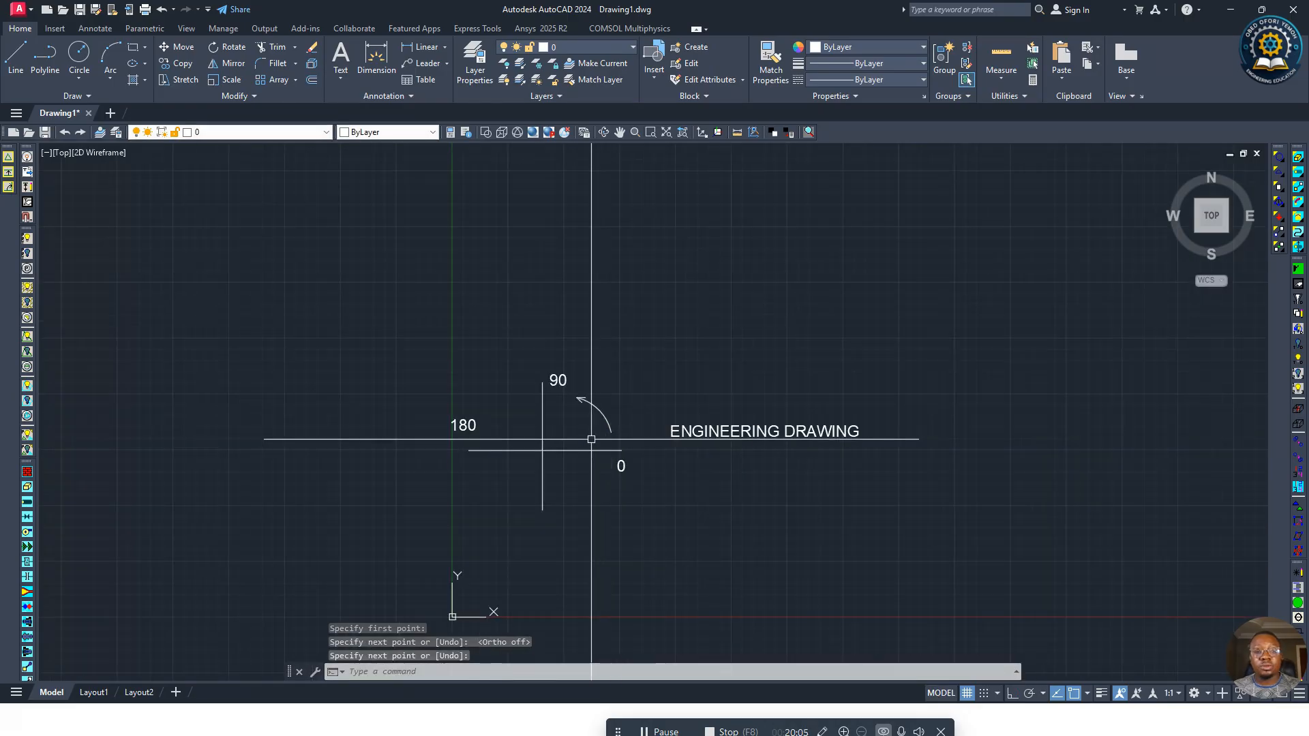
scroll(593, 520, up, 3)
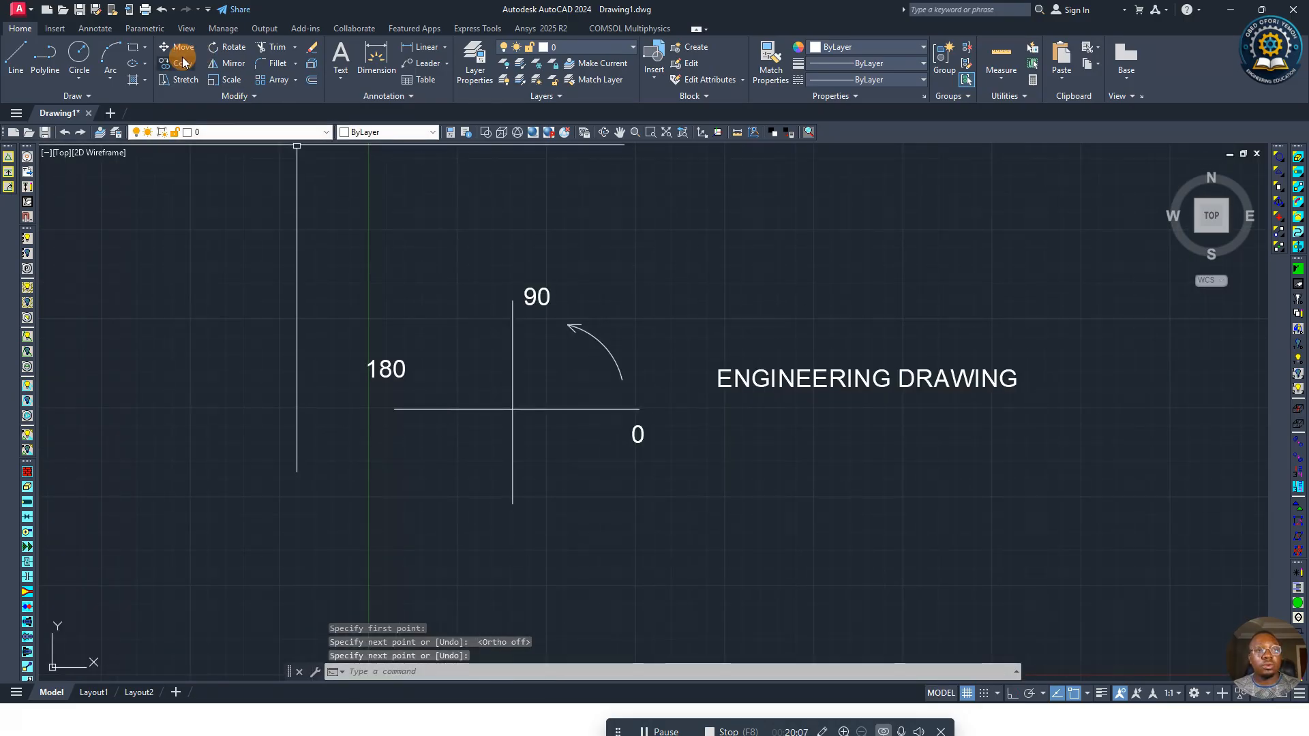
click(183, 62)
click(537, 296)
key(Return)
click(540, 300)
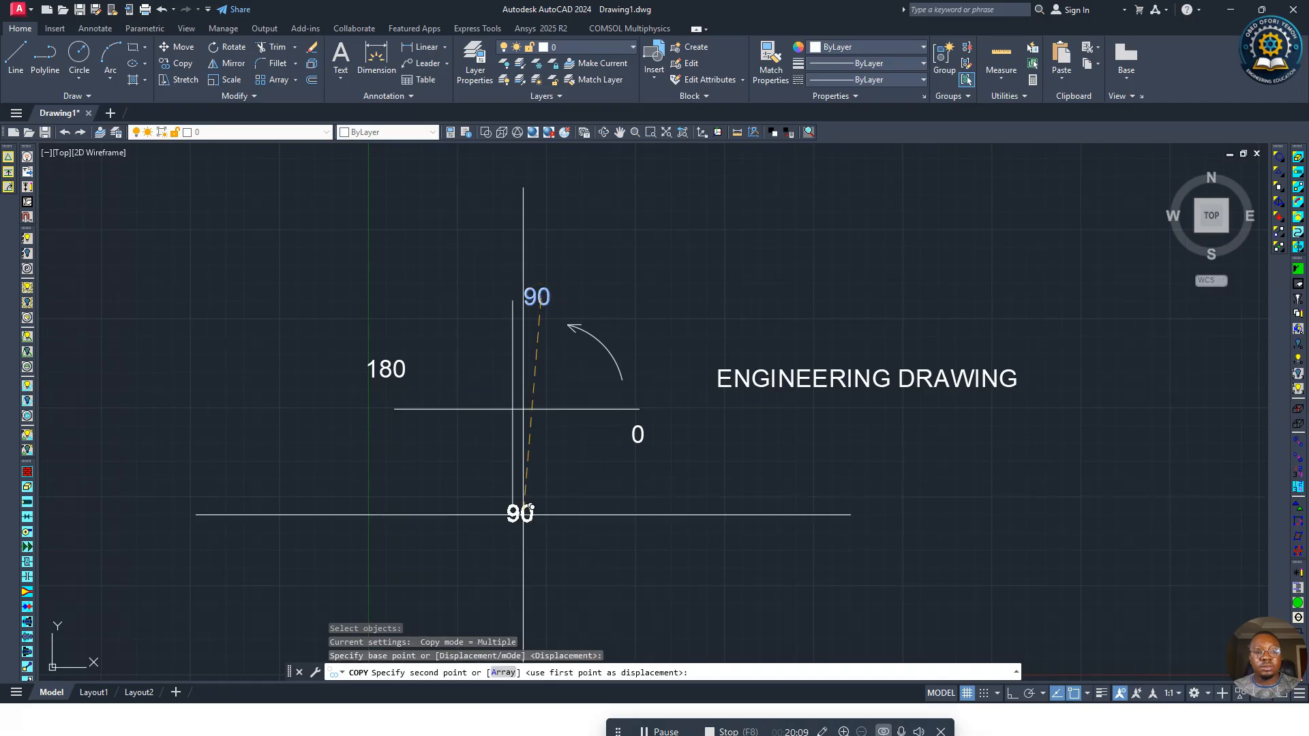
click(525, 521)
key(Return)
Step: Change the copied label below the vertical line to read 270
double_click(537, 521)
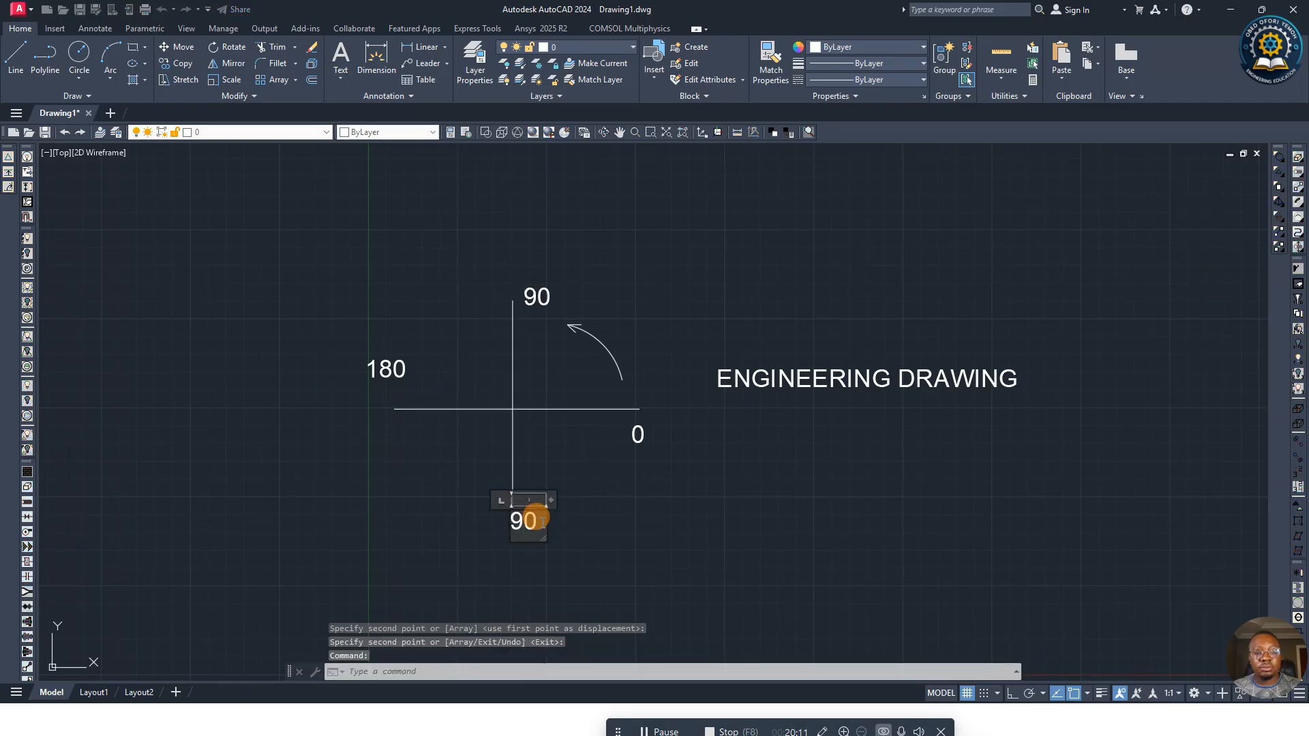
text(270)
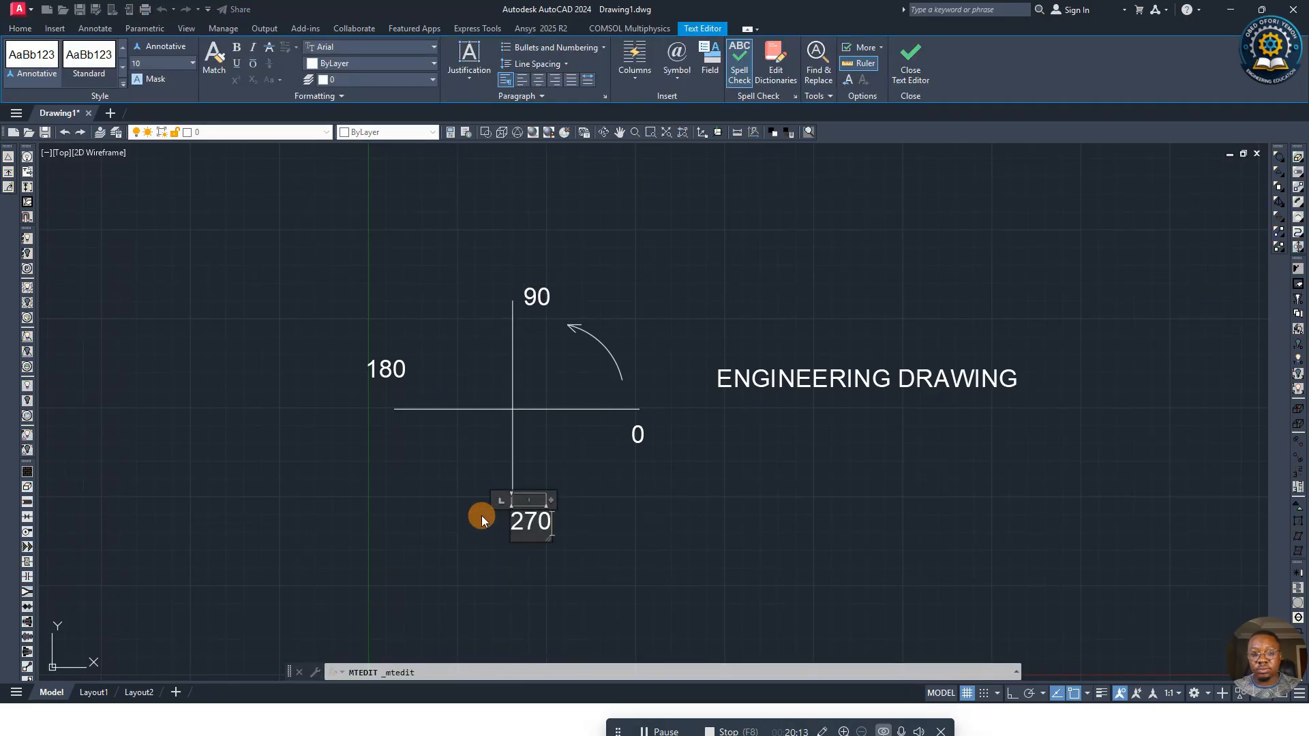
click(600, 488)
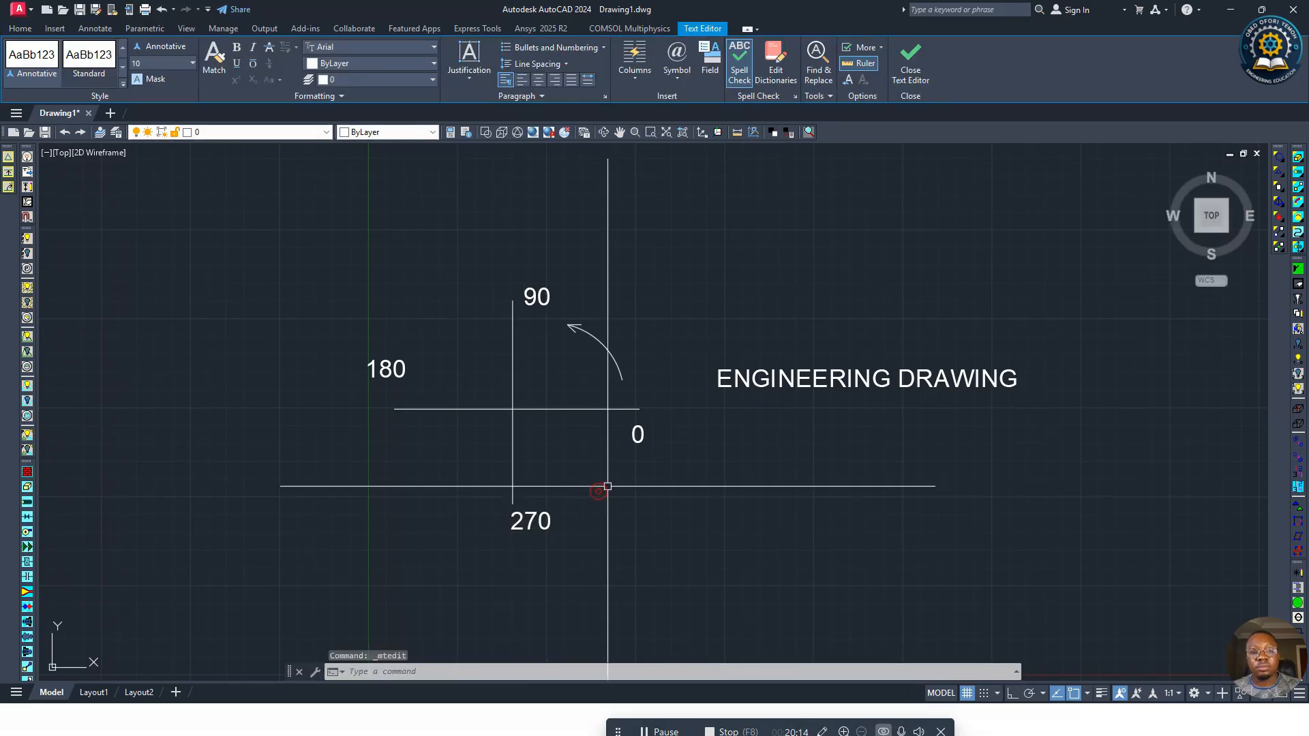
Step: Move the 0 label up so it sits beside the right end of the horizontal line
double_click(636, 431)
click(698, 452)
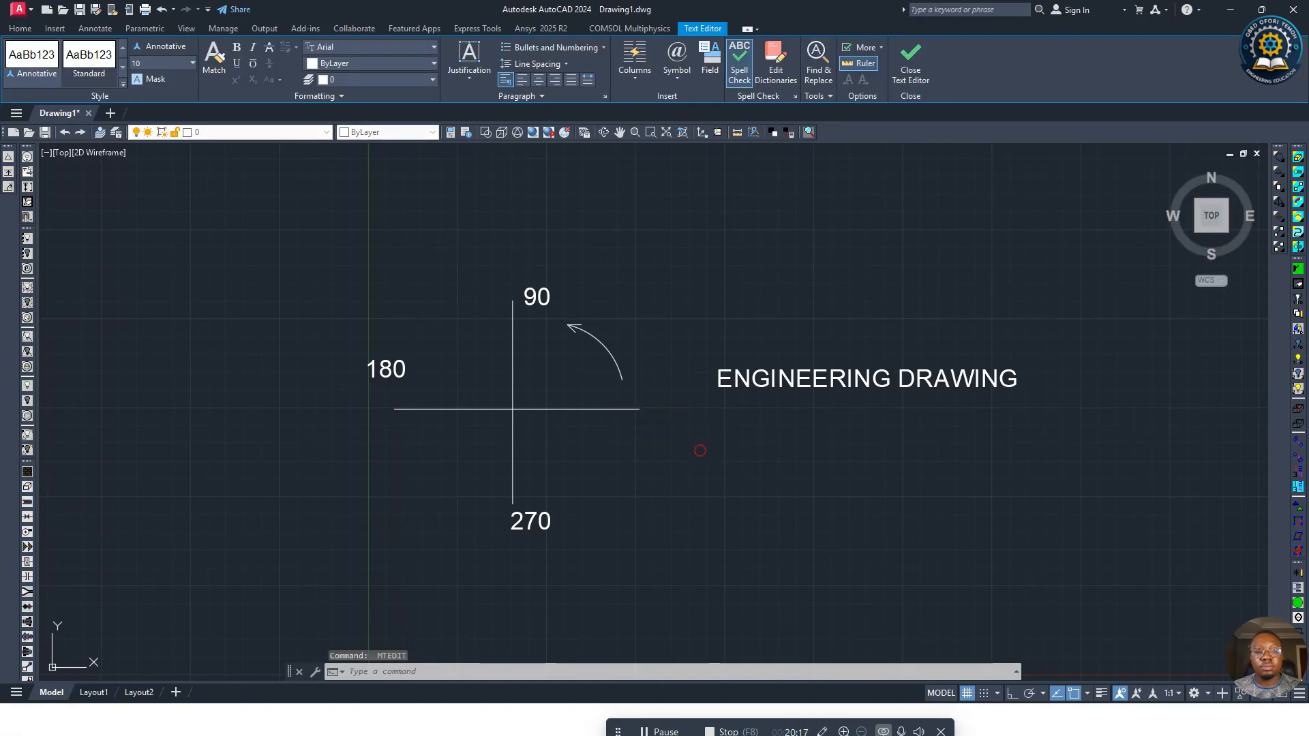
click(219, 48)
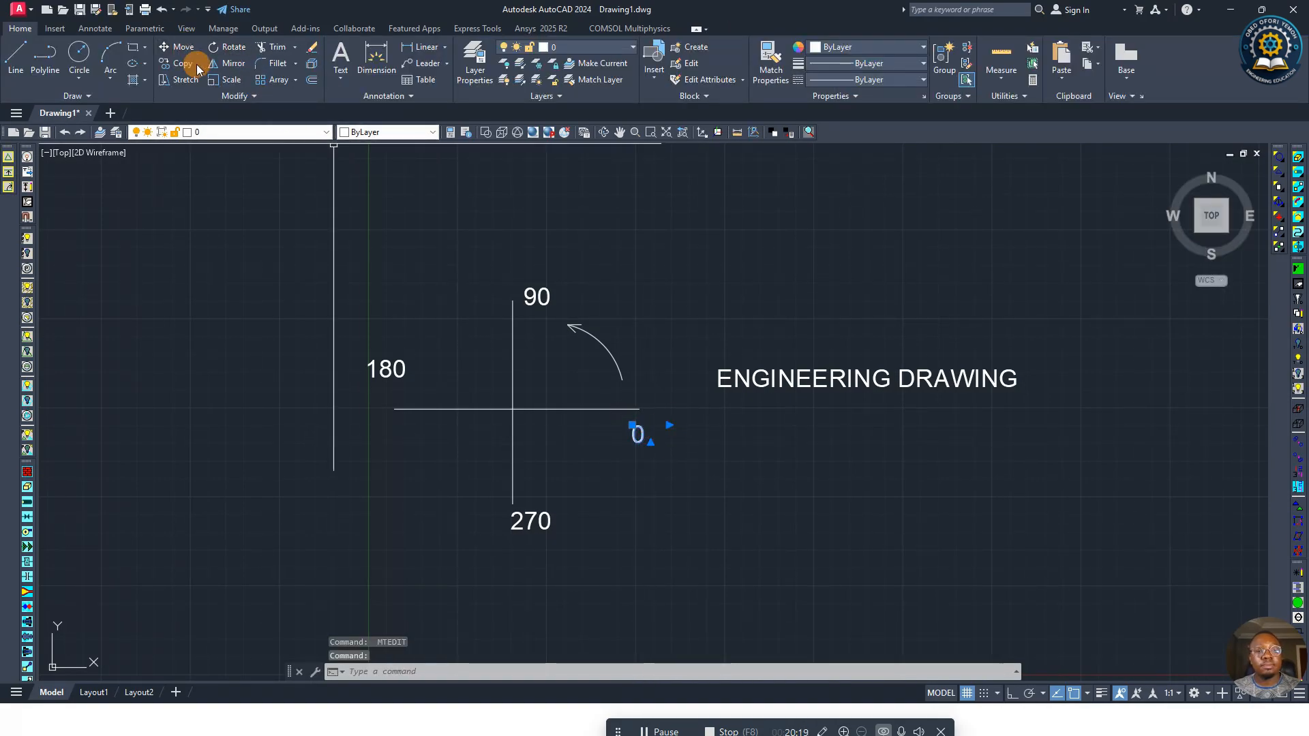
click(638, 430)
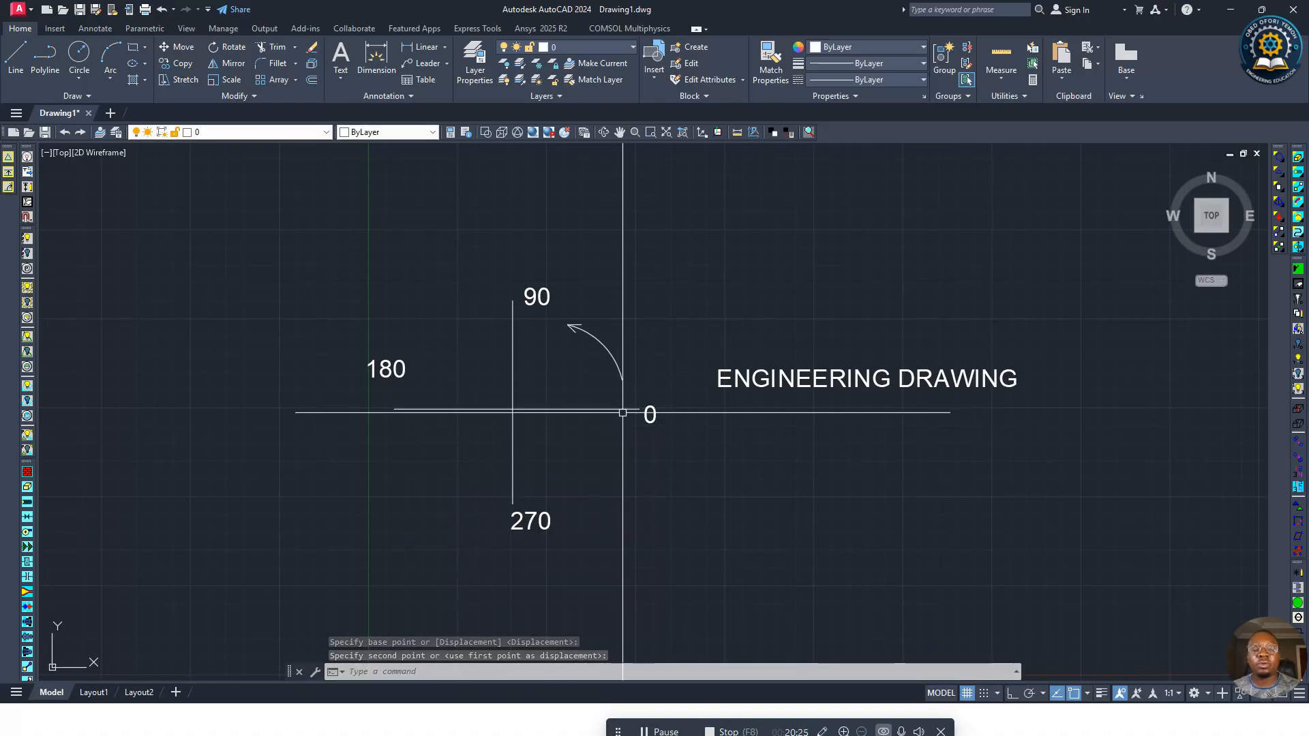
click(633, 420)
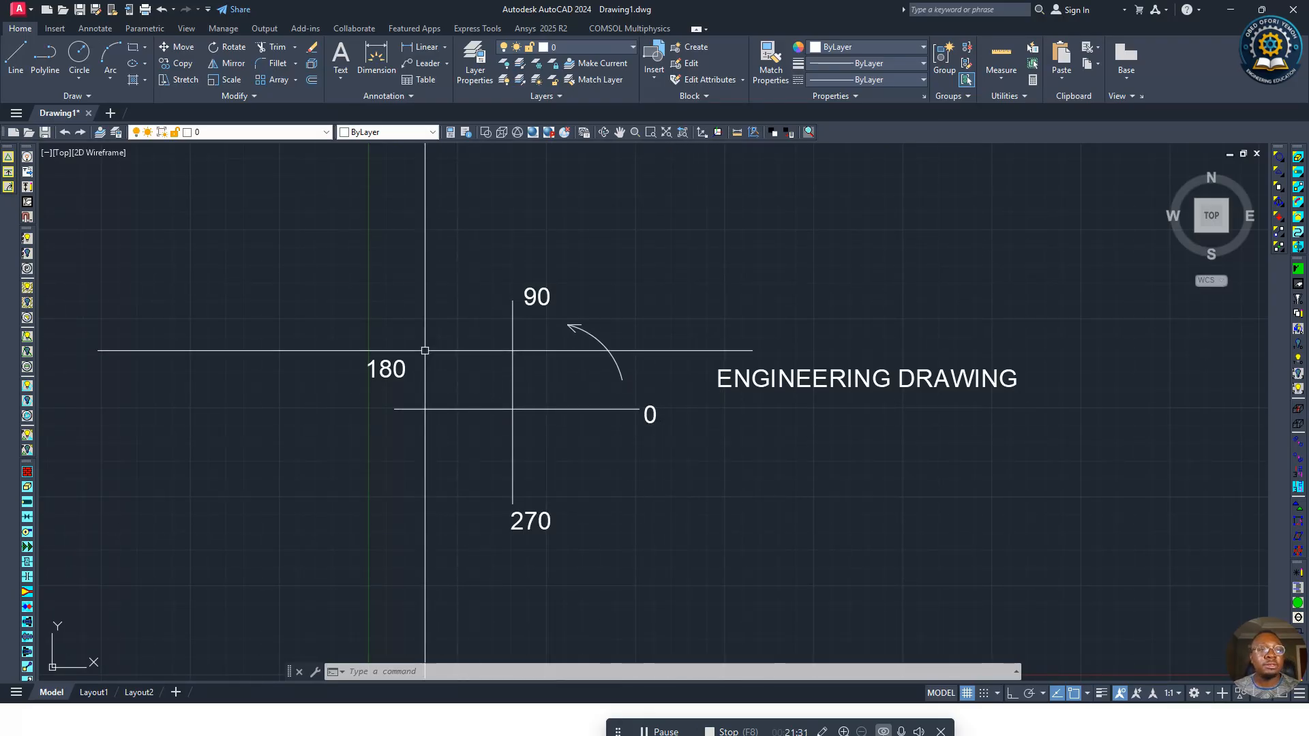
Step: Add the single-line text DSDSDDSDSDSDSD at height 10 and rotation 90, starting below the first letter of ENGINEERING DRAWING
click(342, 79)
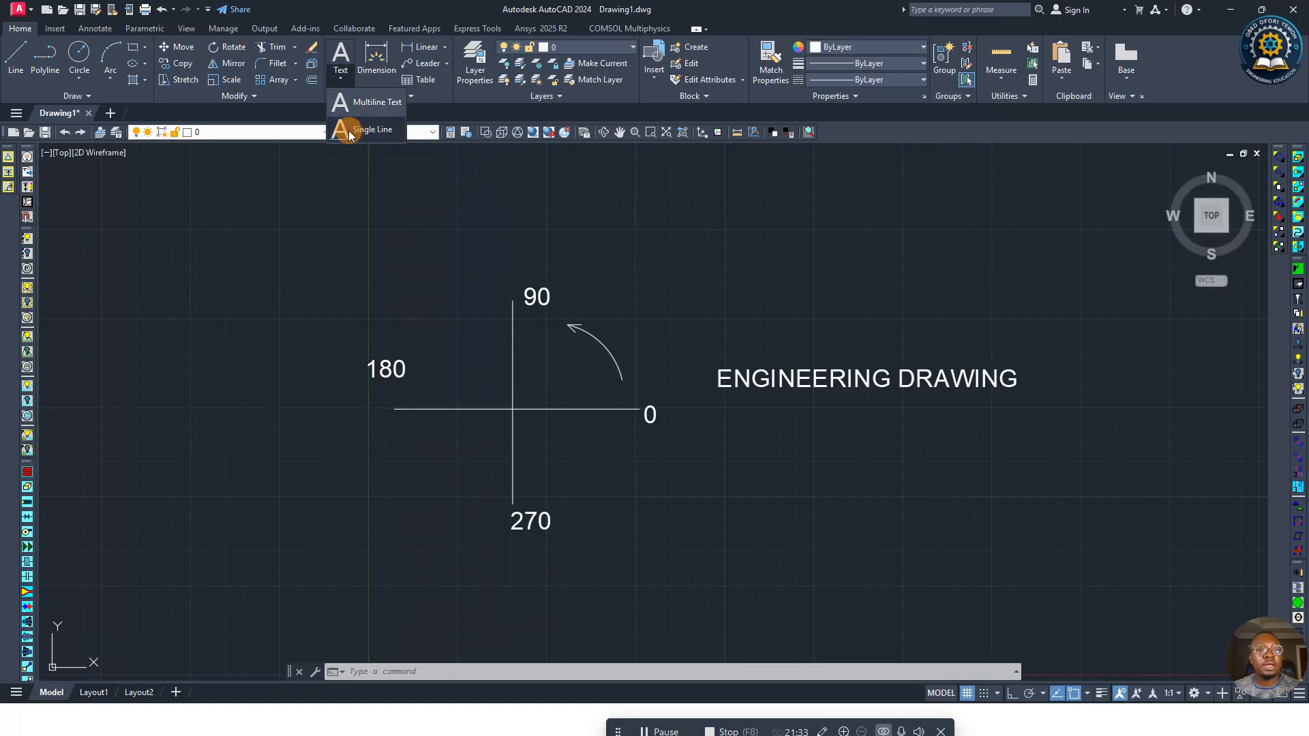
click(348, 129)
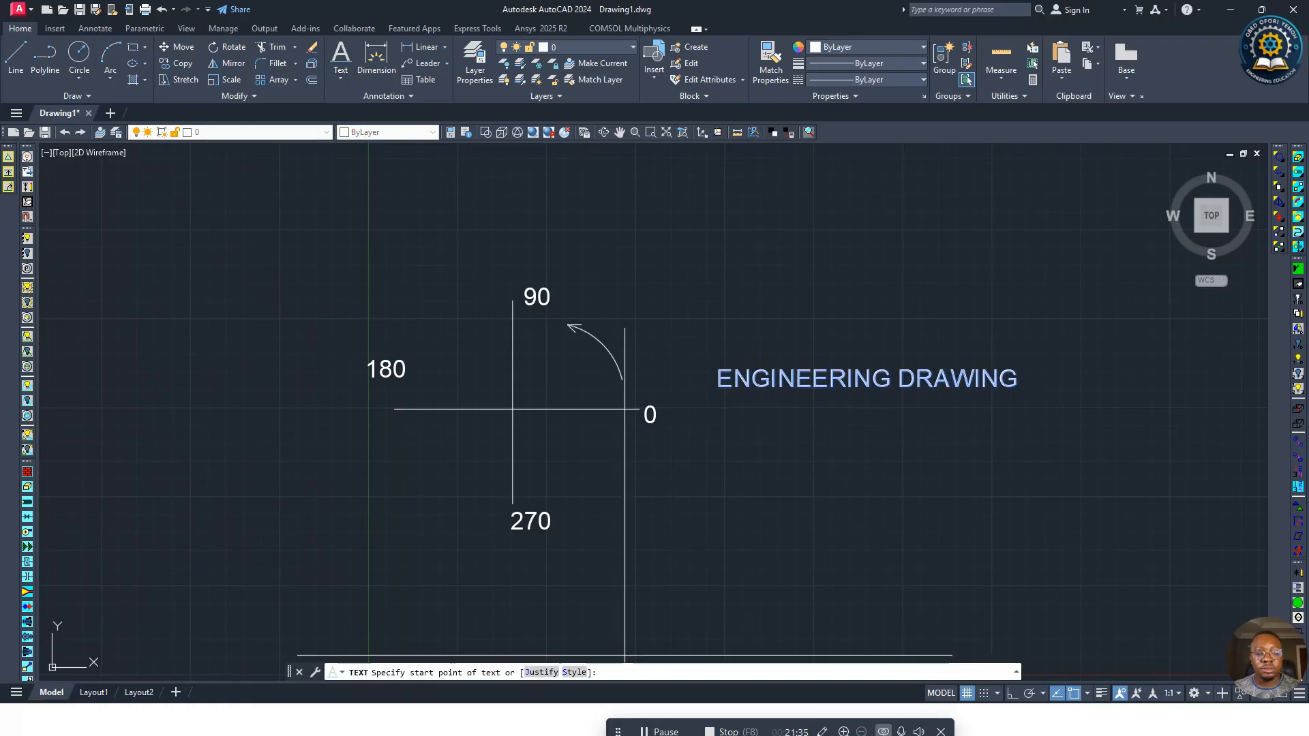
click(721, 519)
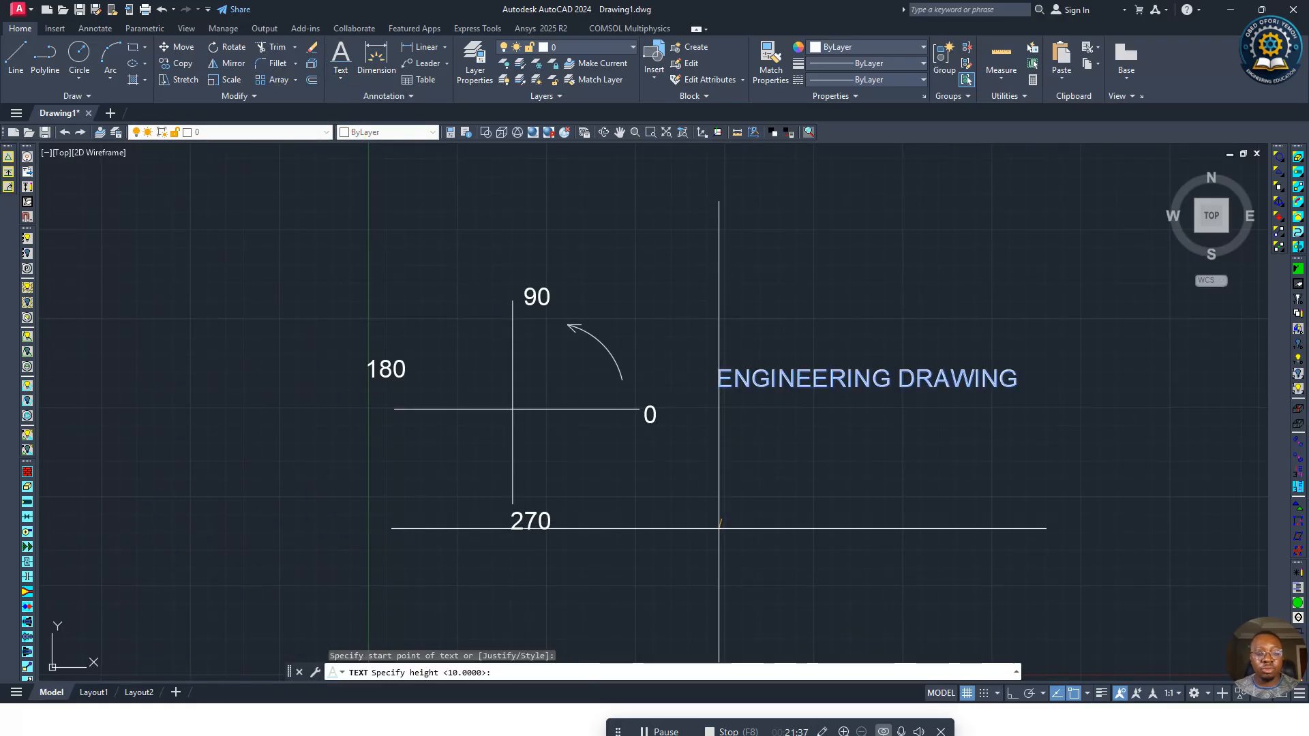
key(Return)
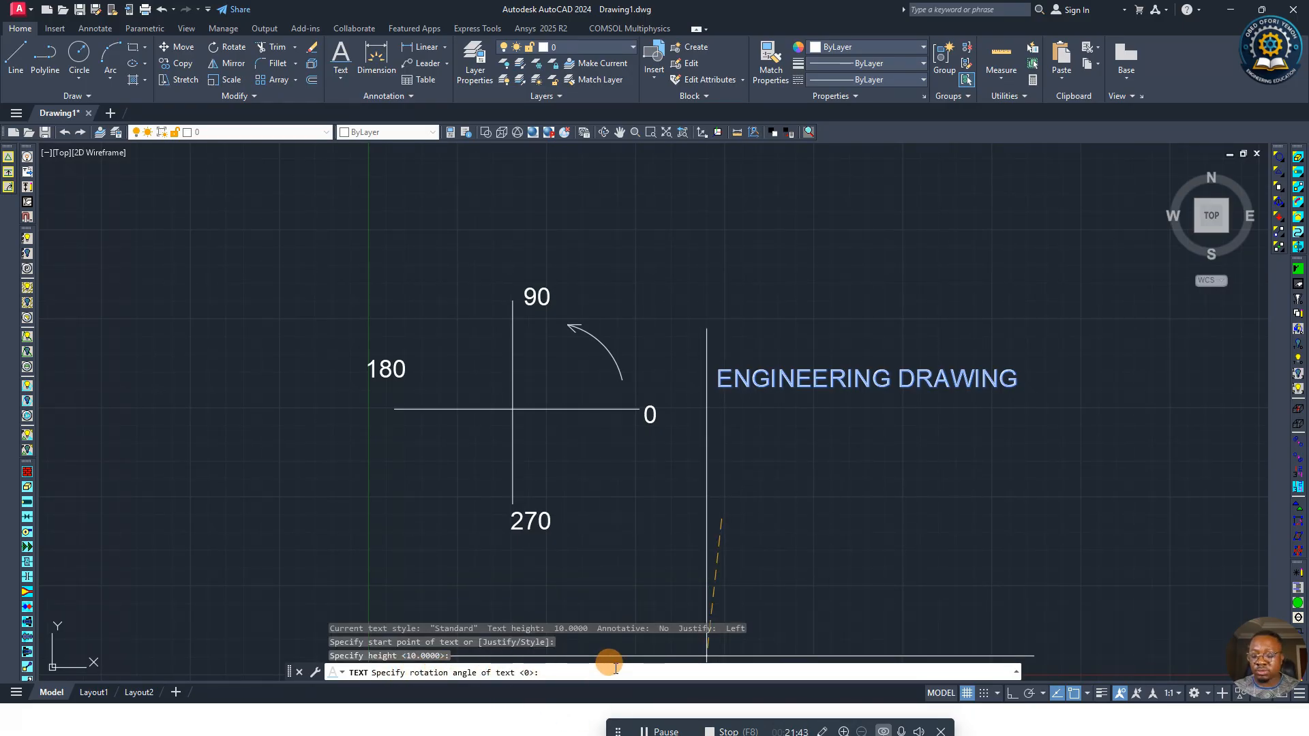
key(Return)
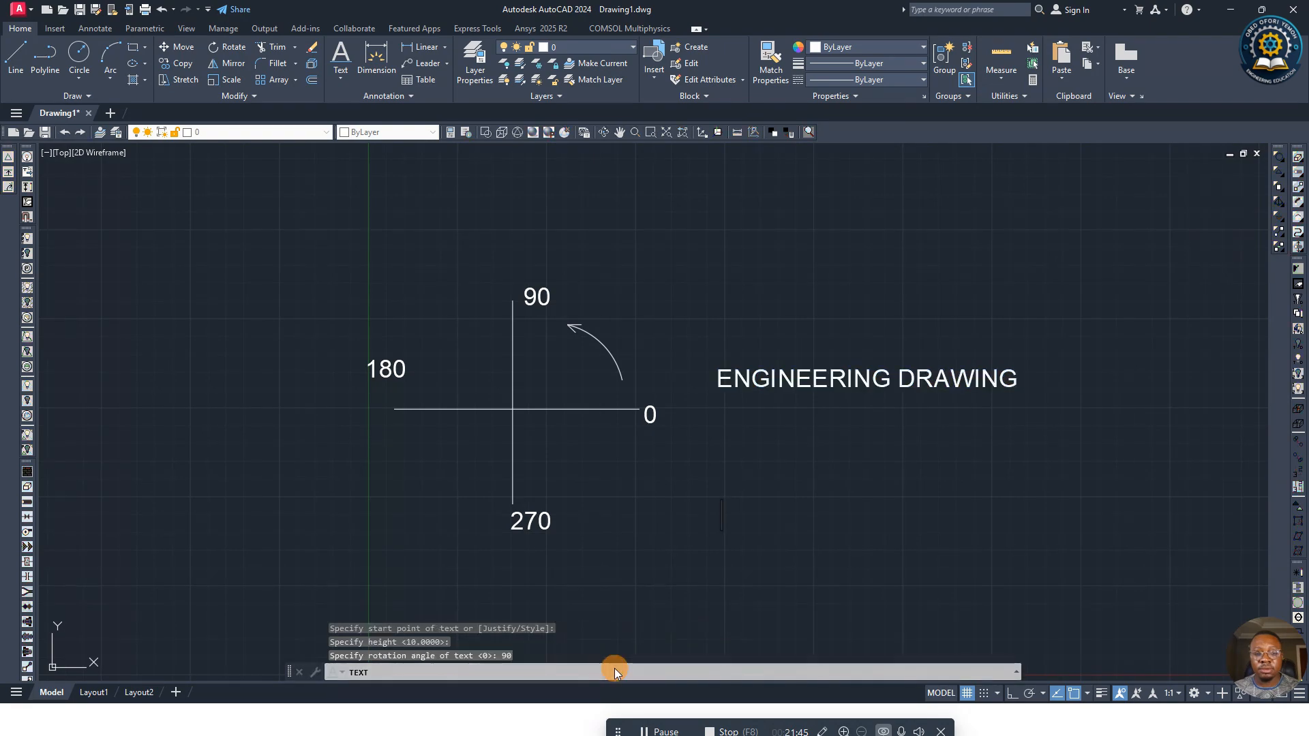
text(DSDS)
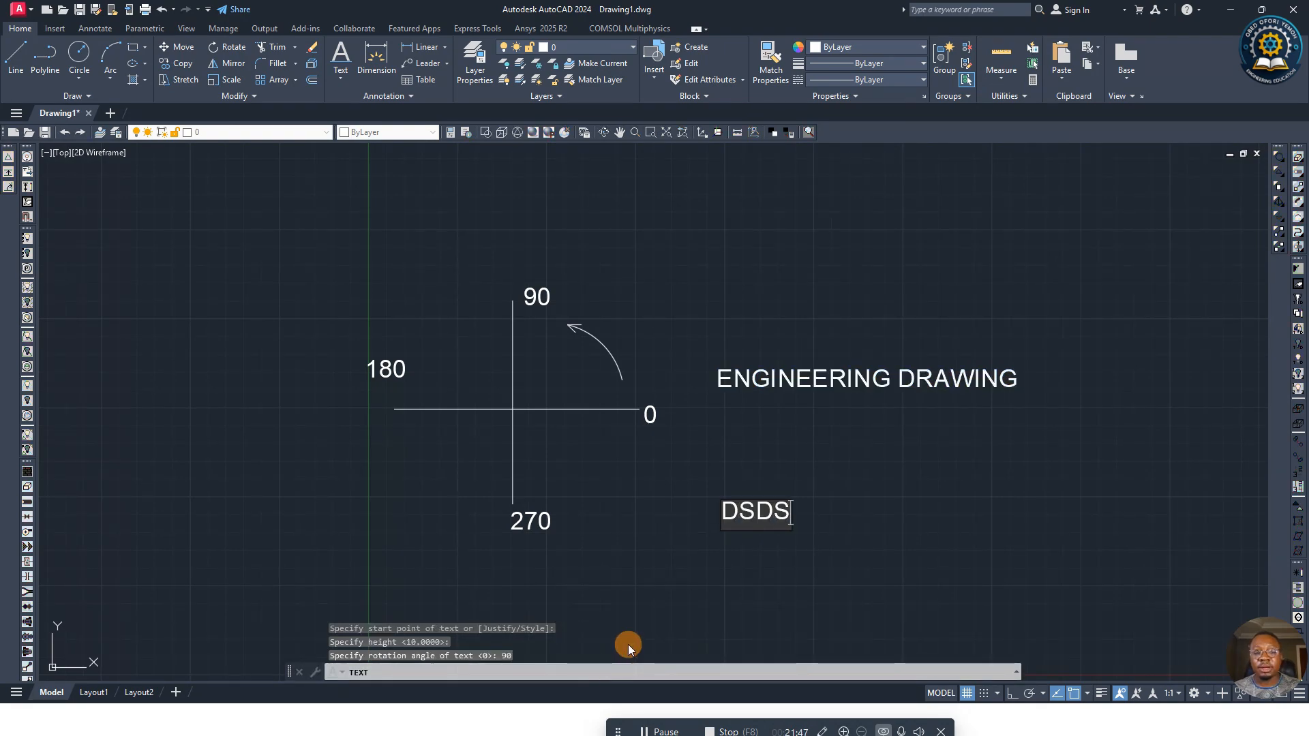
text(DDSDSDSDSD)
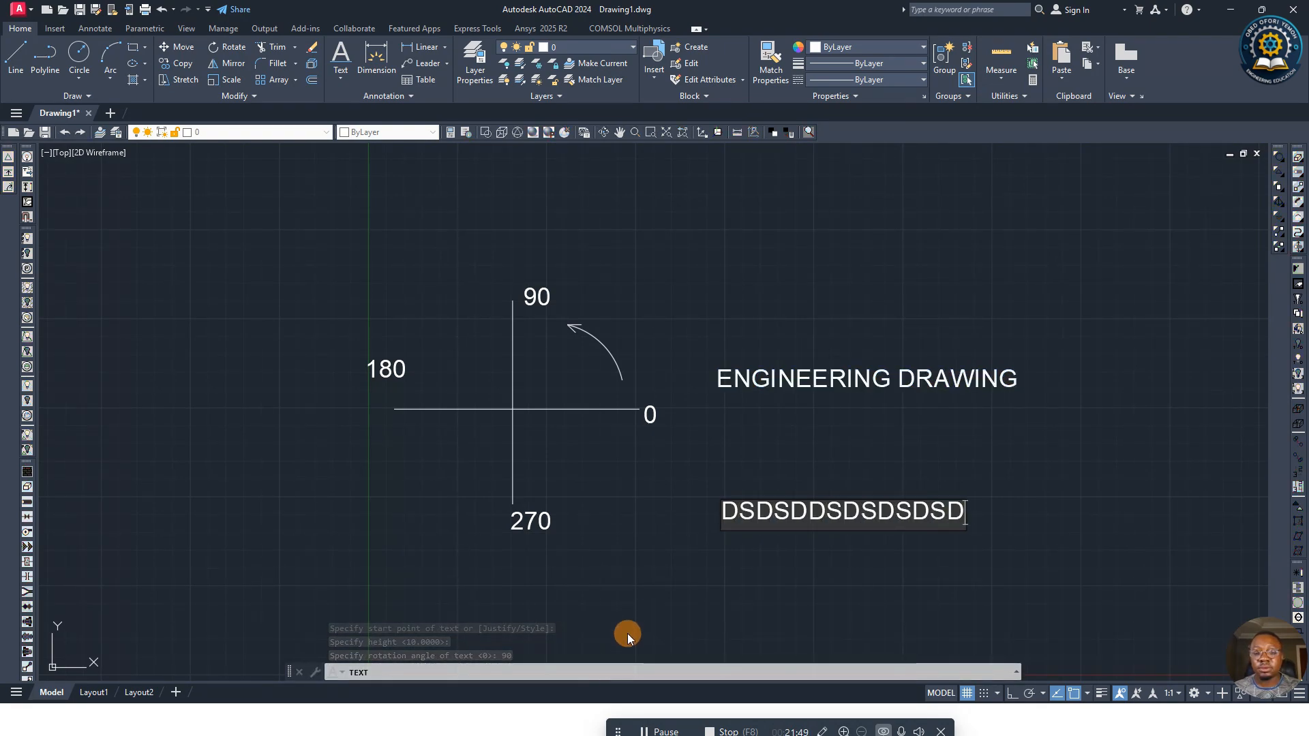
click(879, 585)
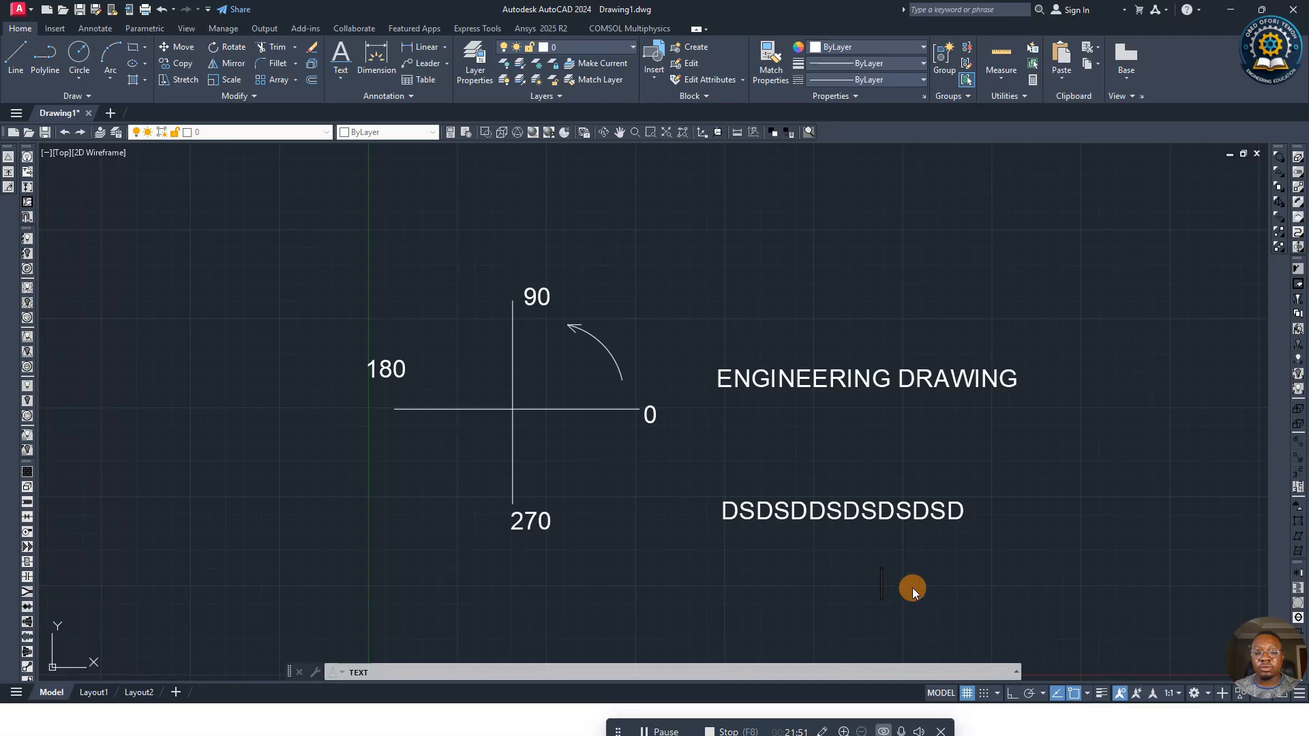
key(Return)
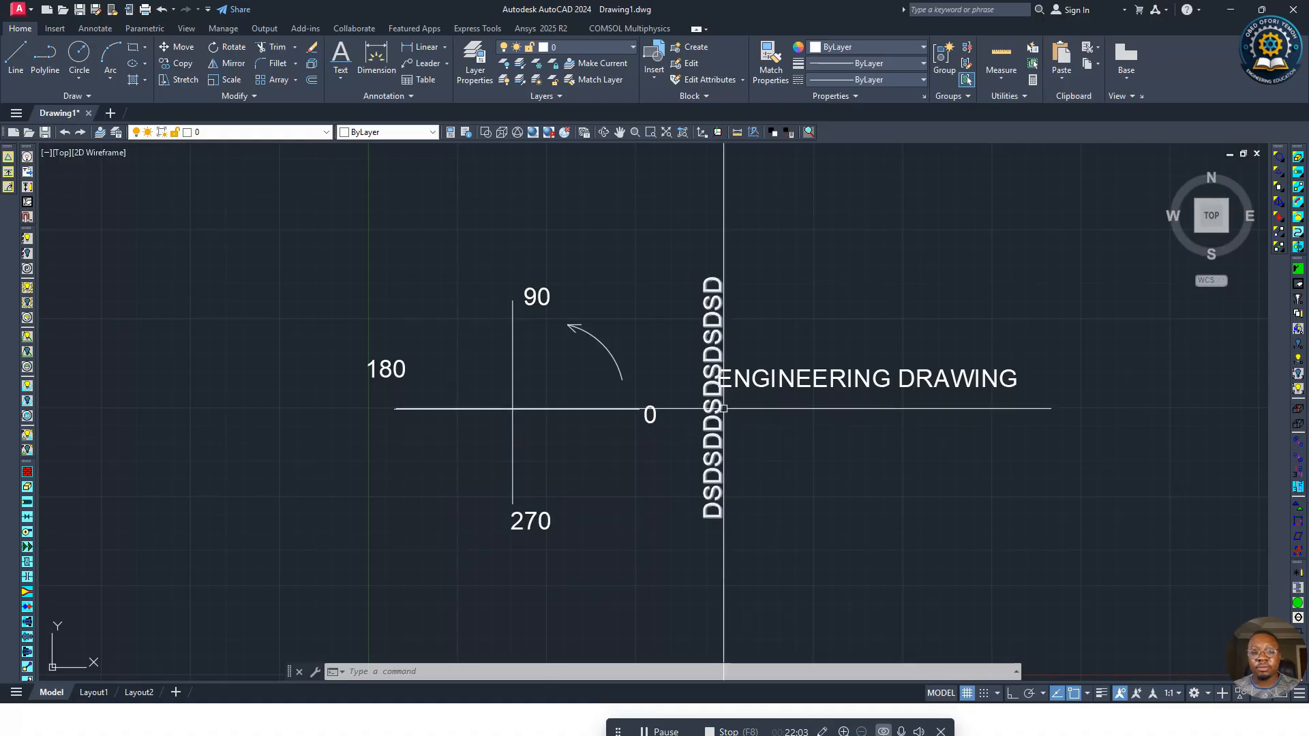
Step: Erase the whole angle diagram together with its labels and both text samples
click(845, 492)
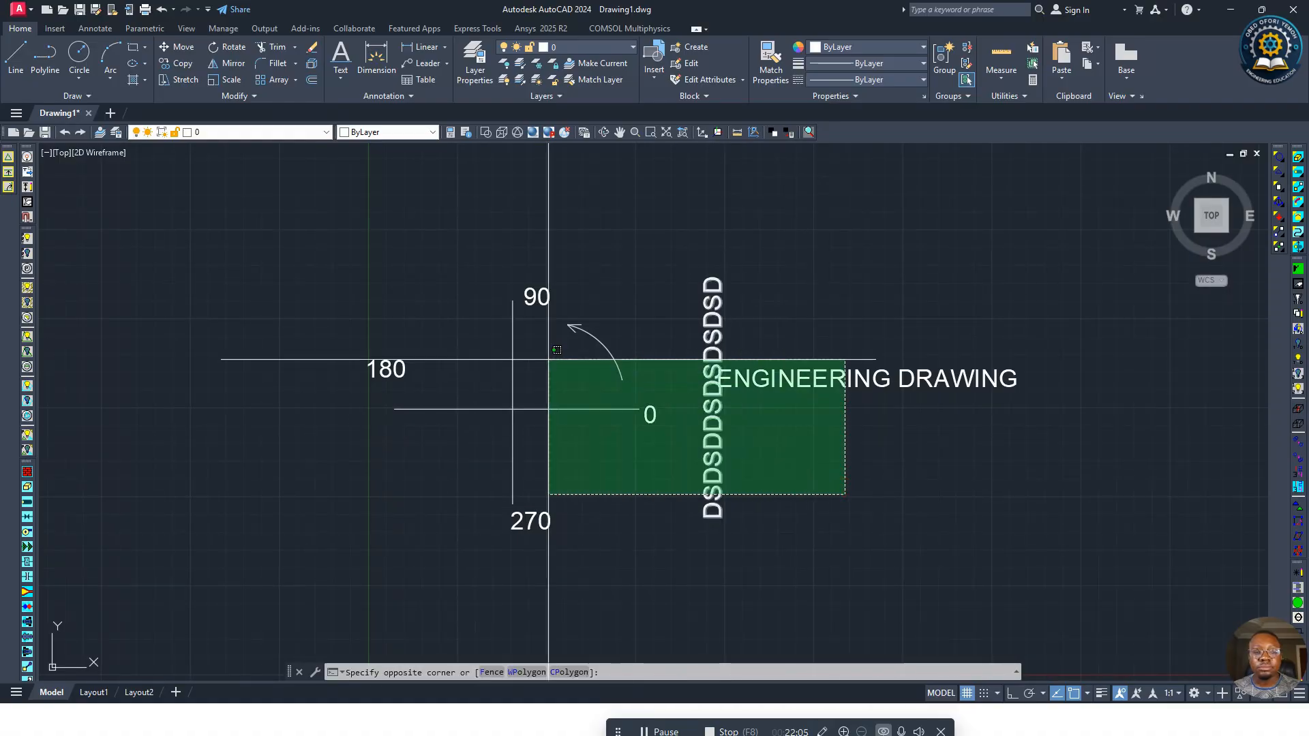
click(366, 262)
click(857, 542)
click(399, 300)
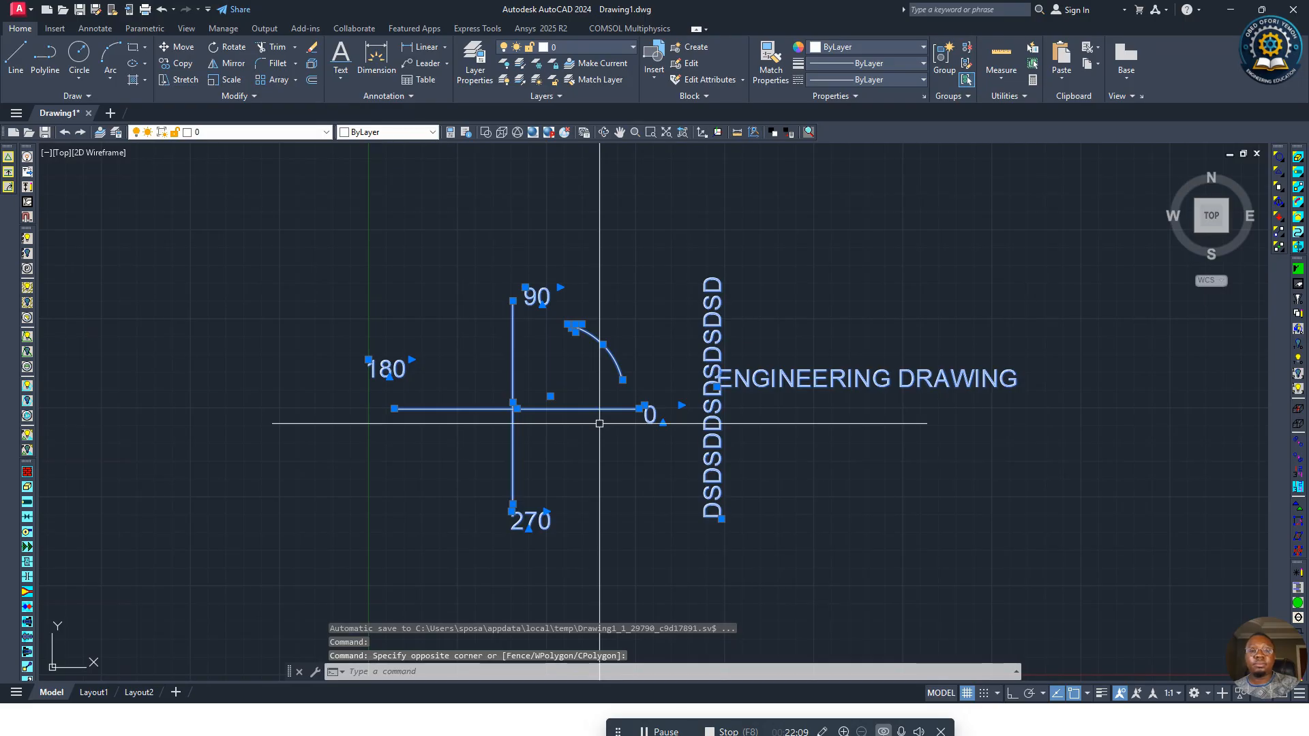
key(Delete)
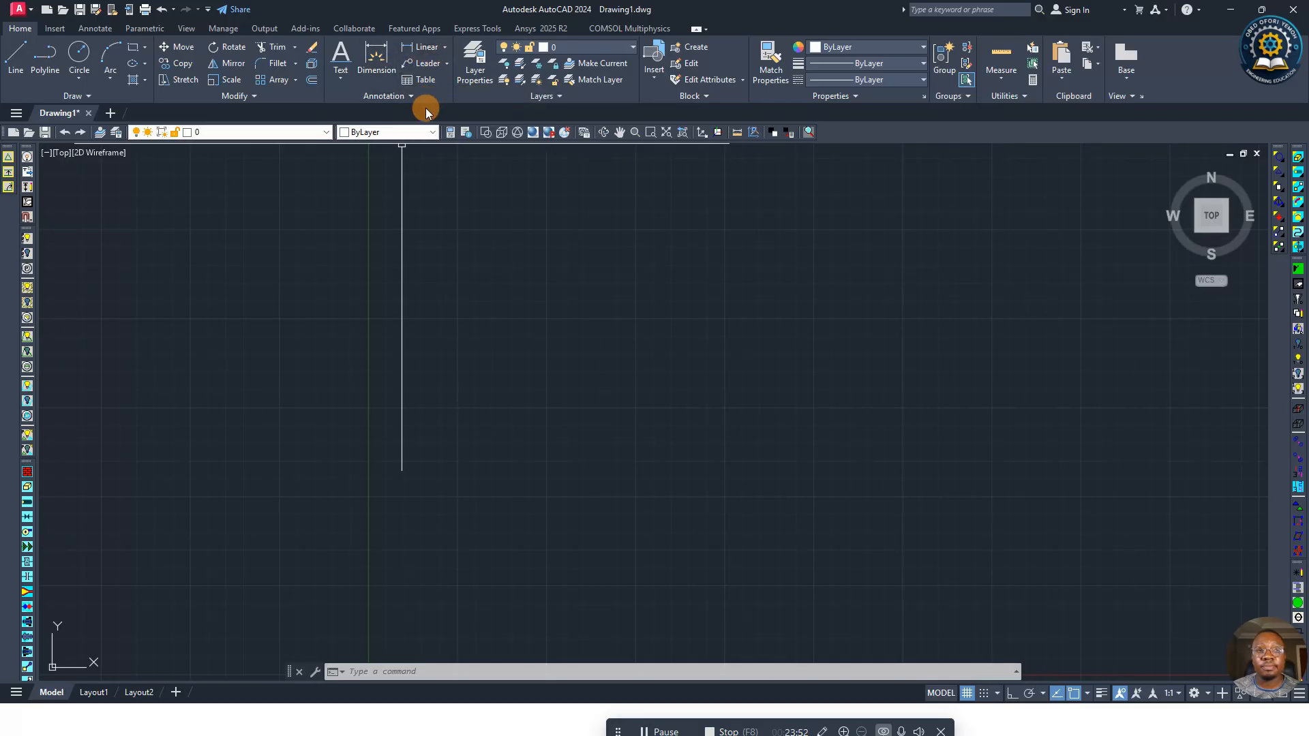
Step: Draw a rectangle about 130 by 115 units near the middle of the empty drawing area
click(137, 49)
click(451, 255)
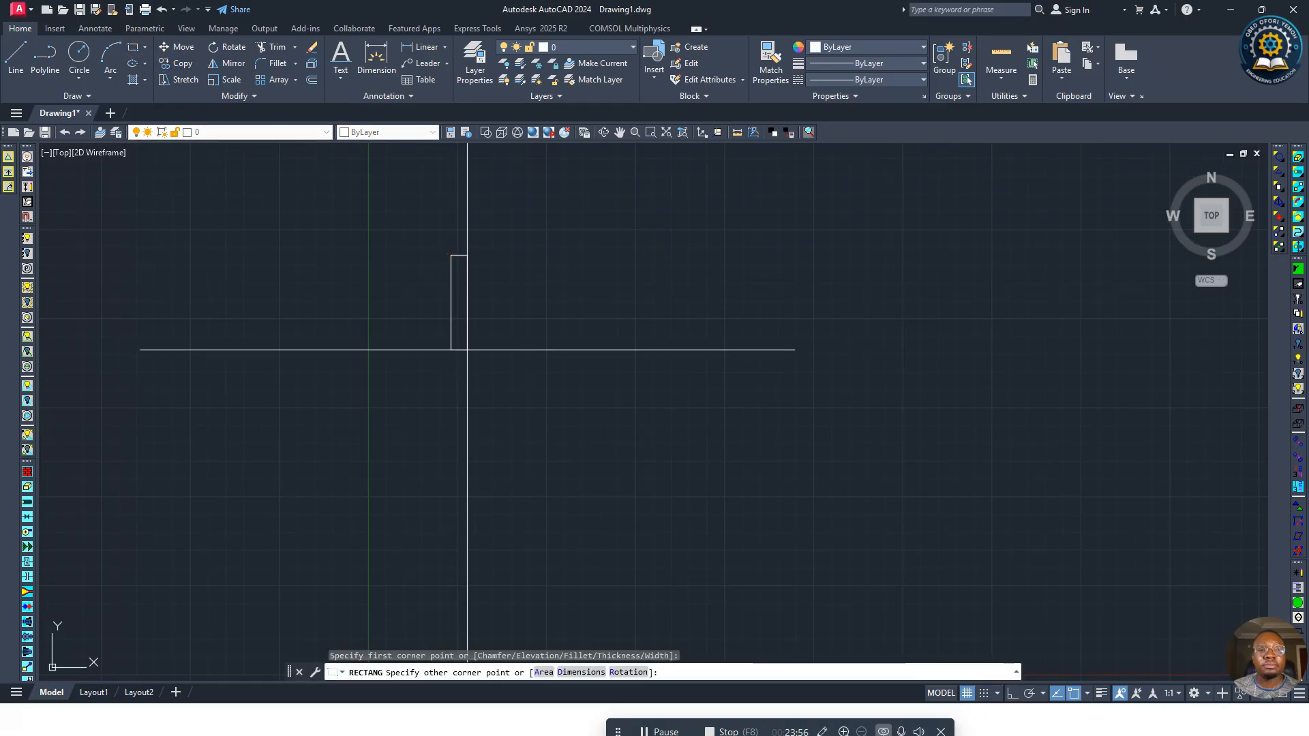
click(683, 462)
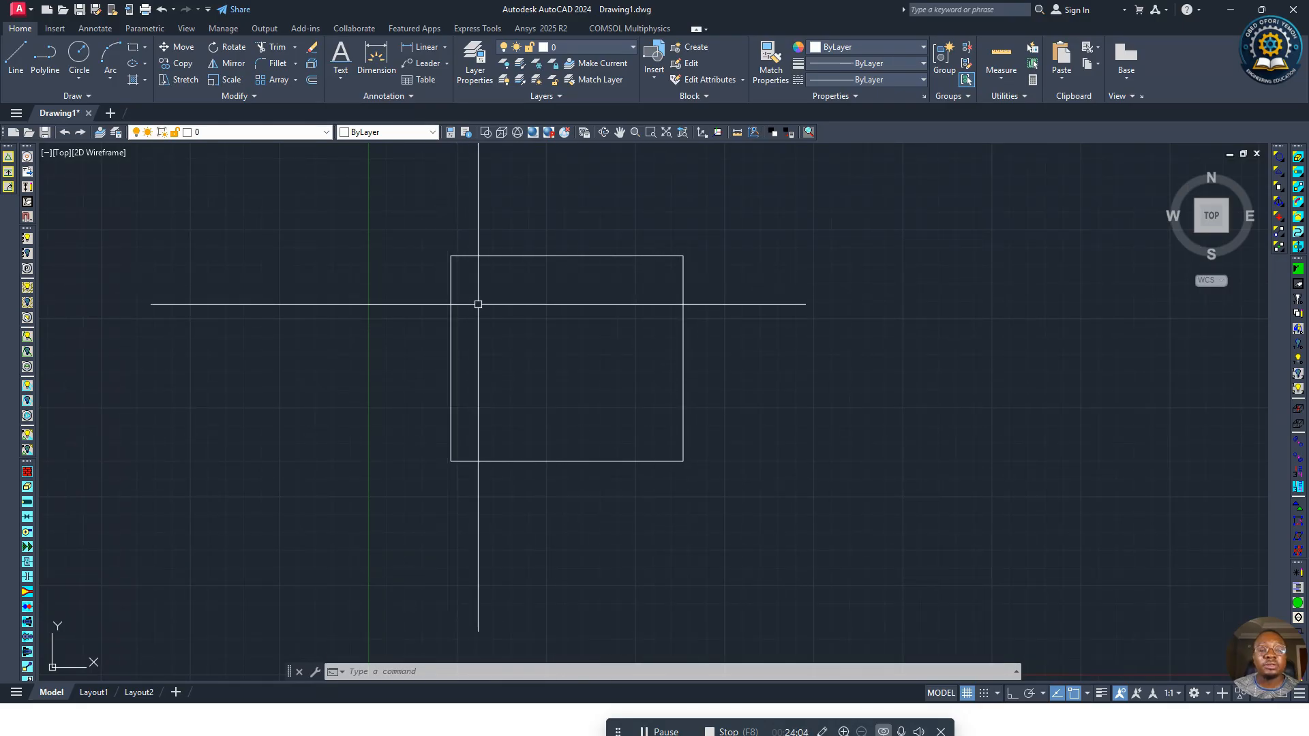
click(445, 47)
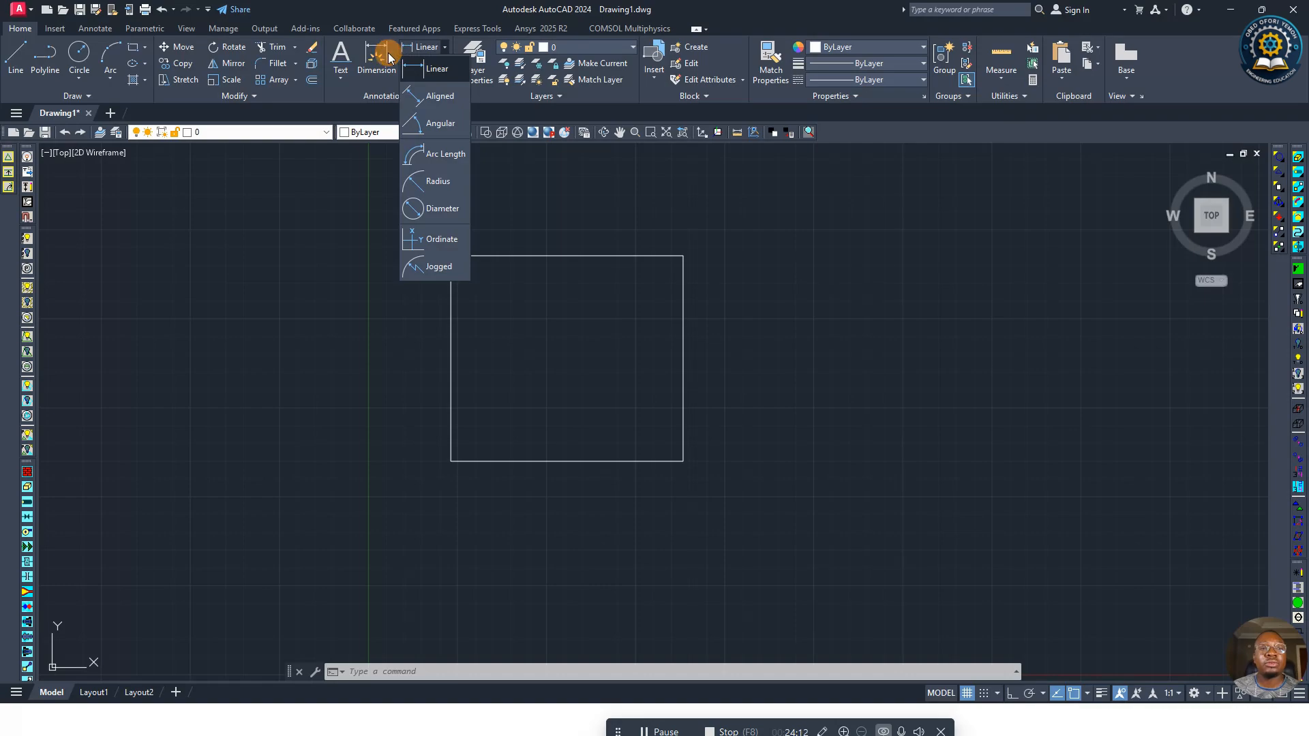
click(339, 92)
click(383, 96)
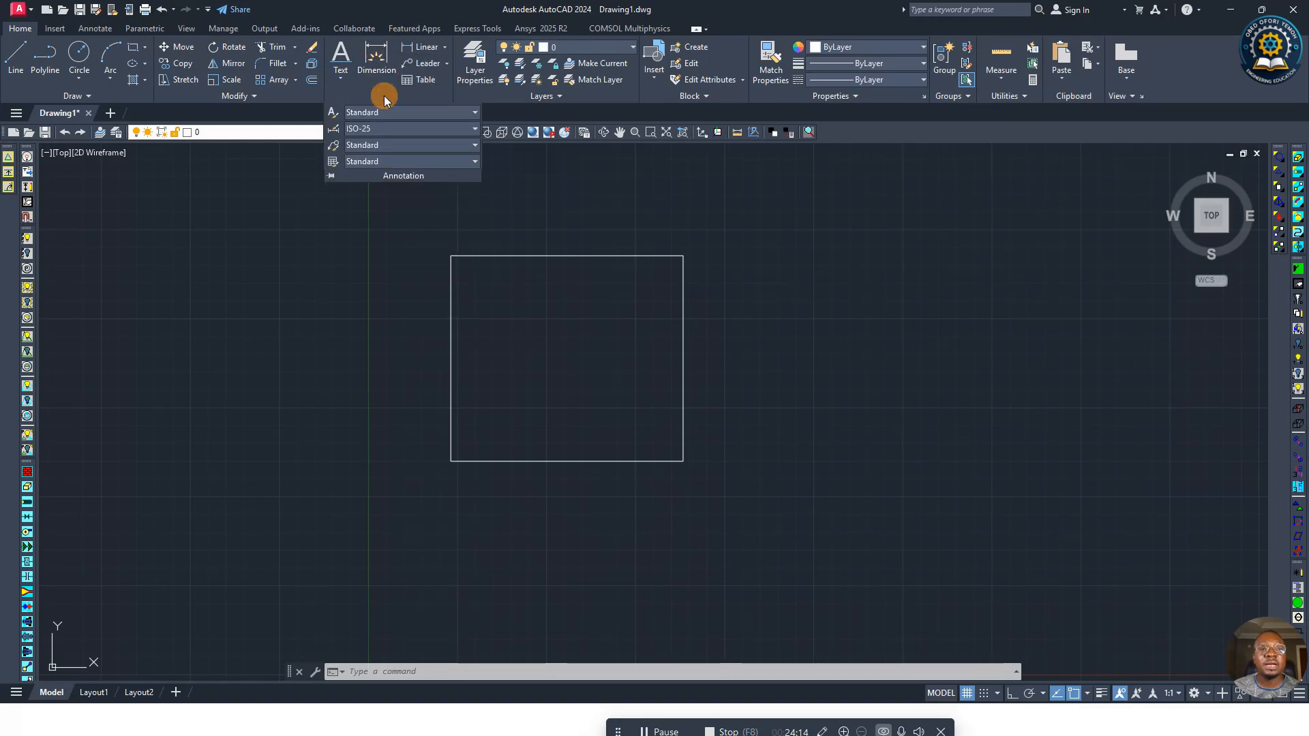
click(445, 51)
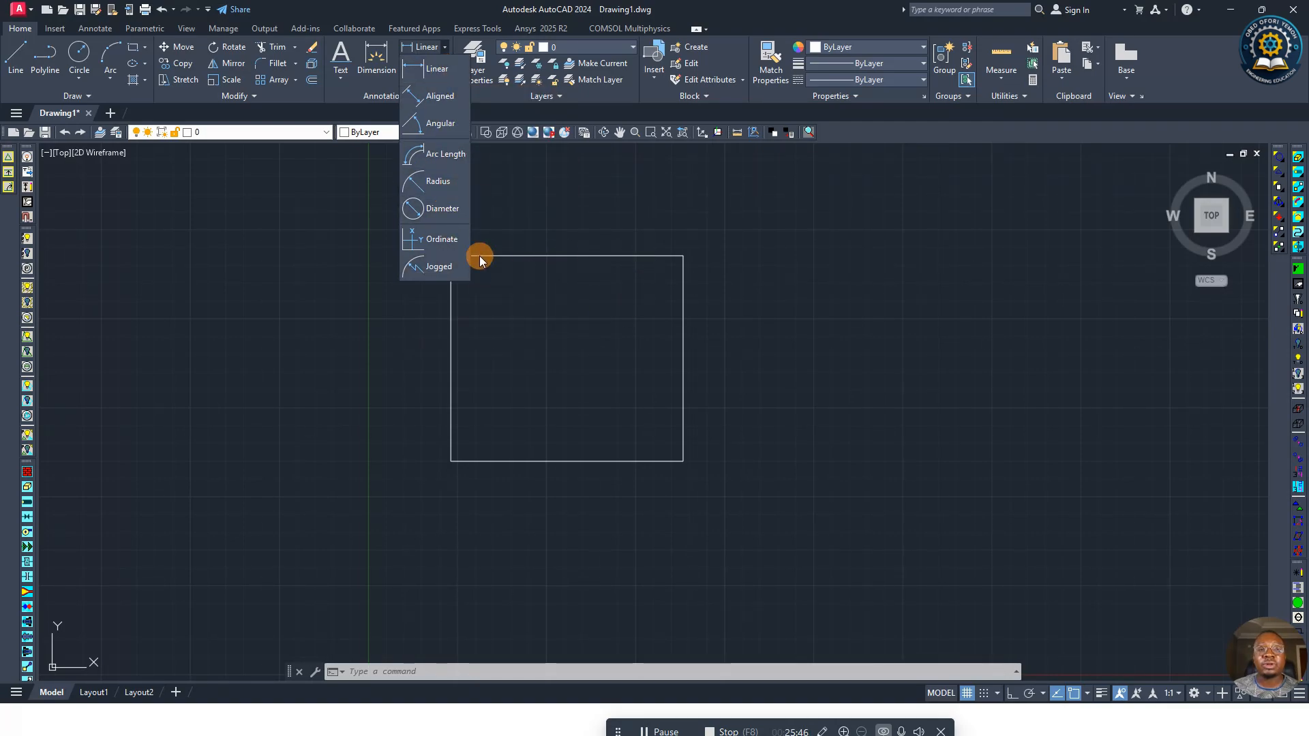
click(430, 72)
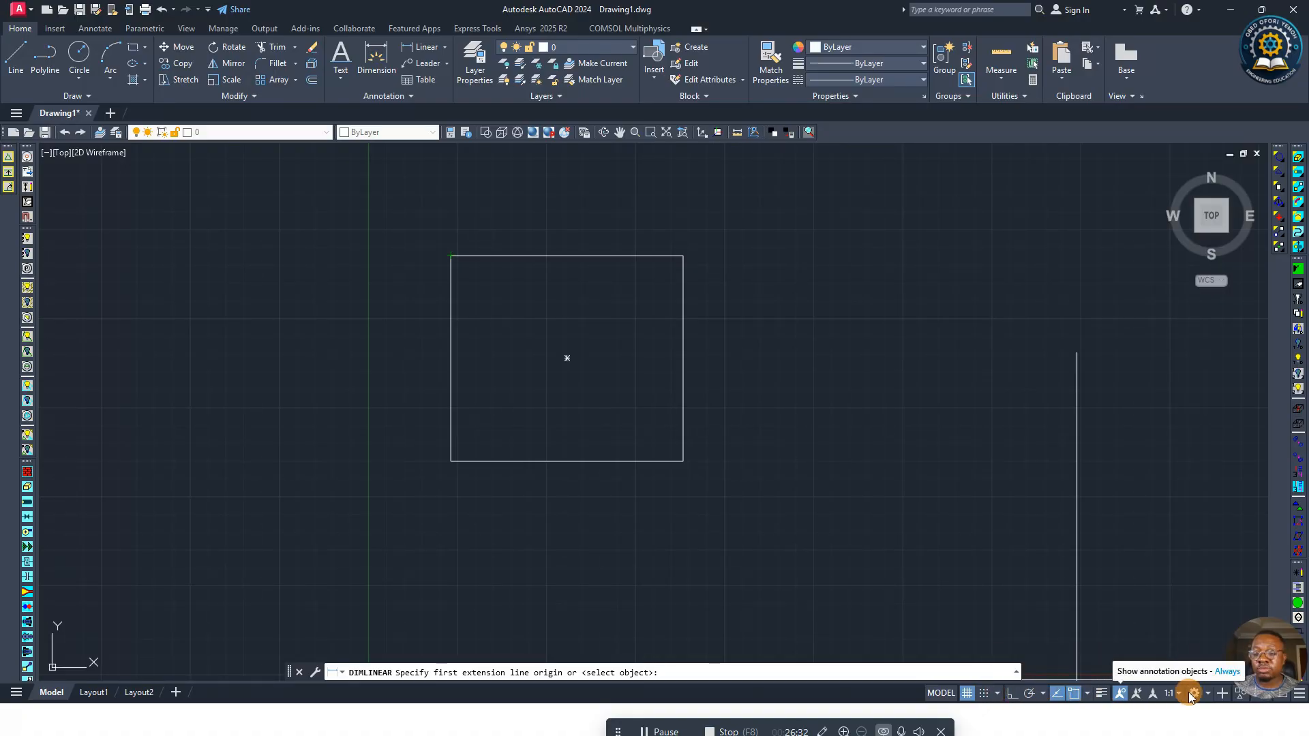
Step: Check which drafting aids are offered, and toggle 2D object snap off and back on
click(1300, 695)
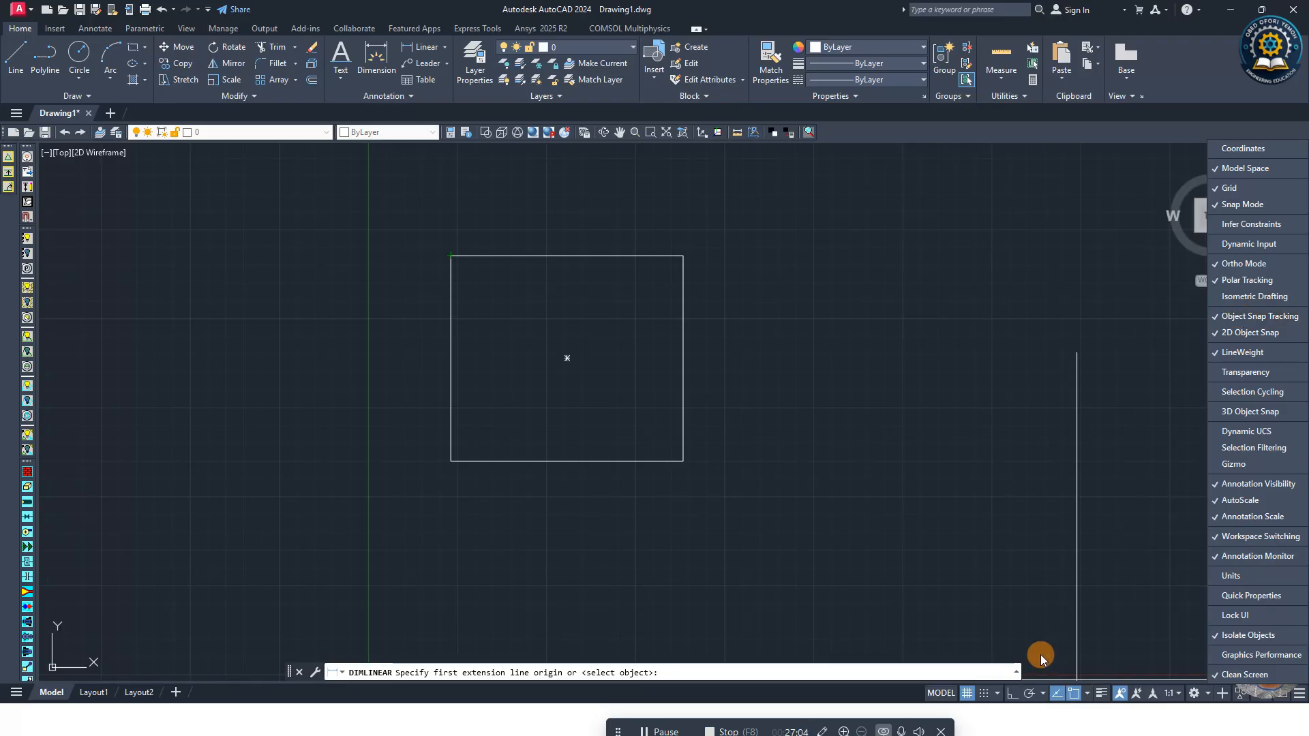
click(1056, 694)
click(844, 695)
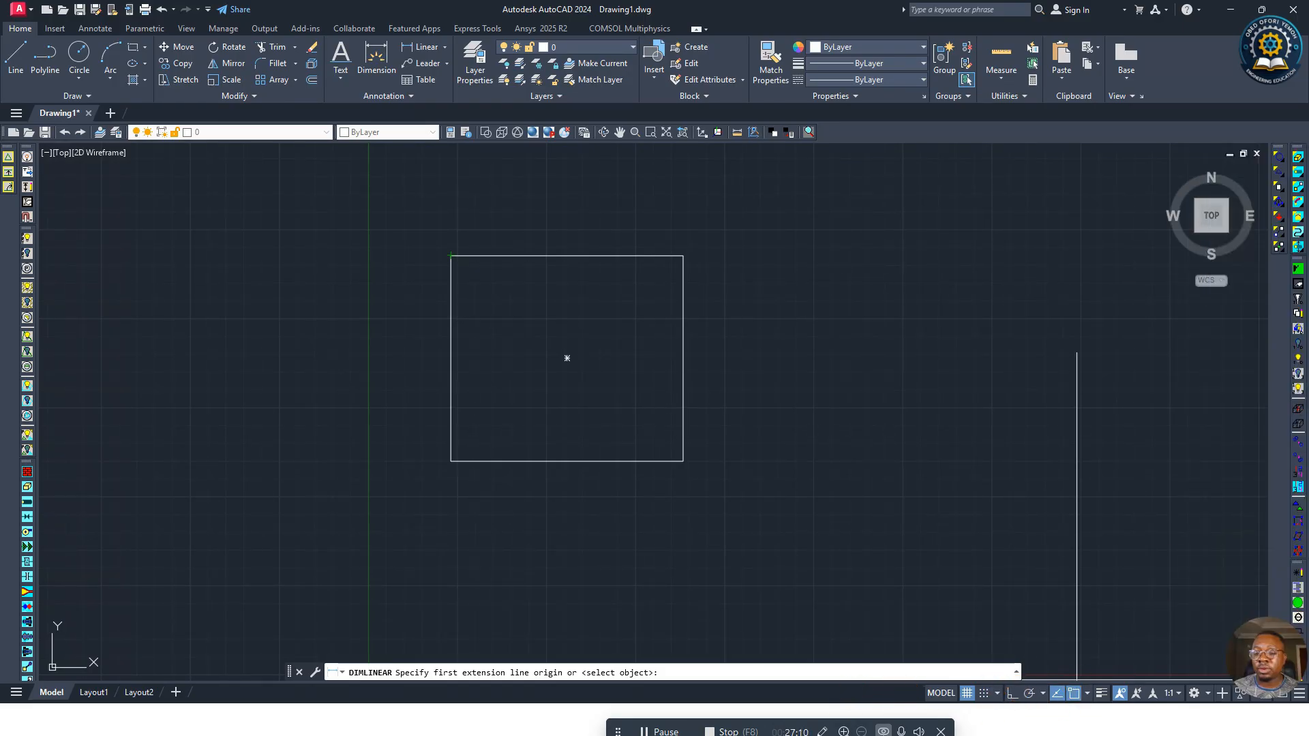
click(1074, 694)
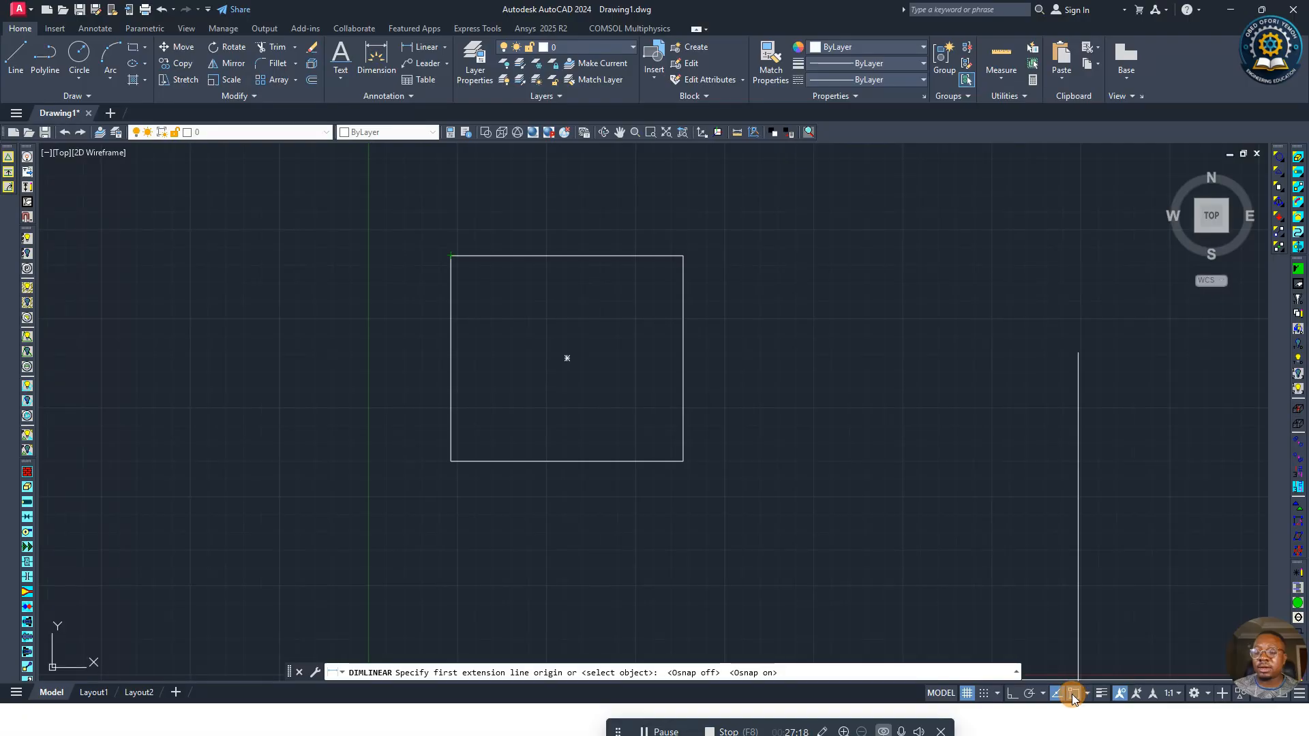
click(1073, 694)
click(1076, 694)
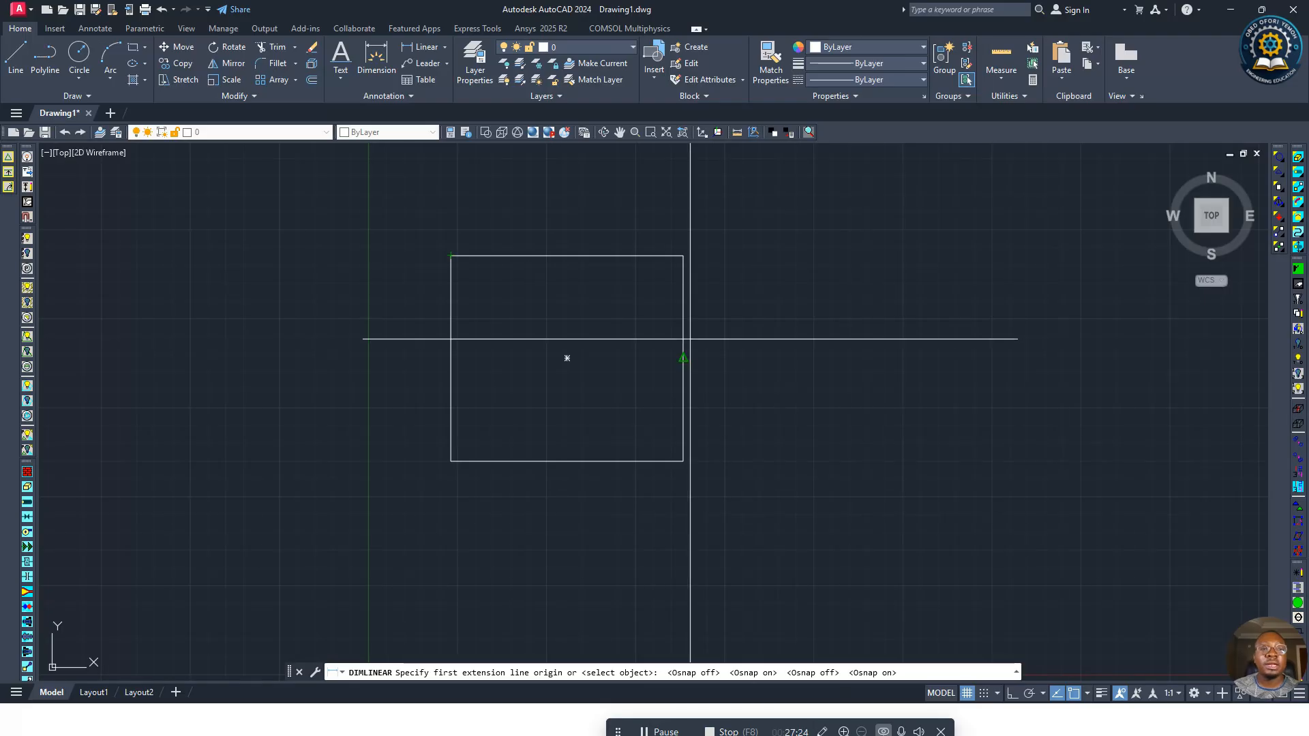
Step: Add a linear dimension to the rectangle's top edge from corner to corner, with the dimension line just above it
click(435, 49)
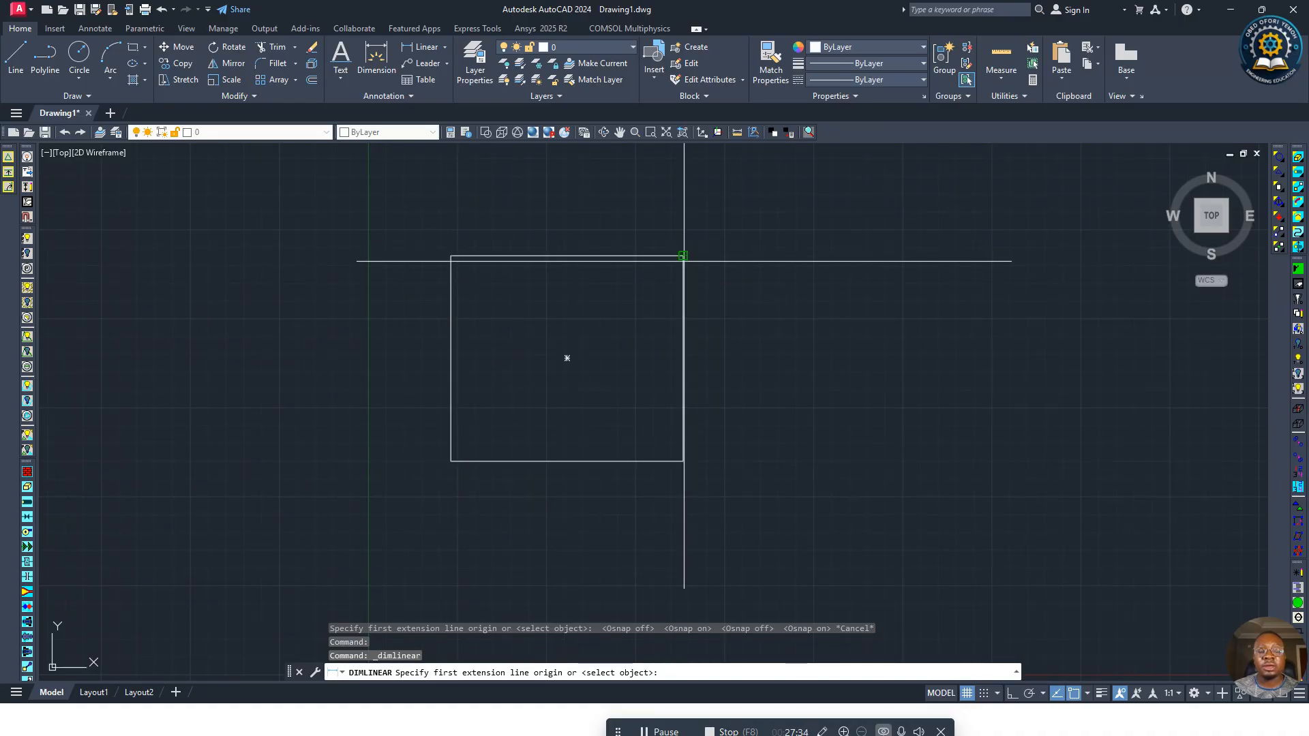
click(451, 256)
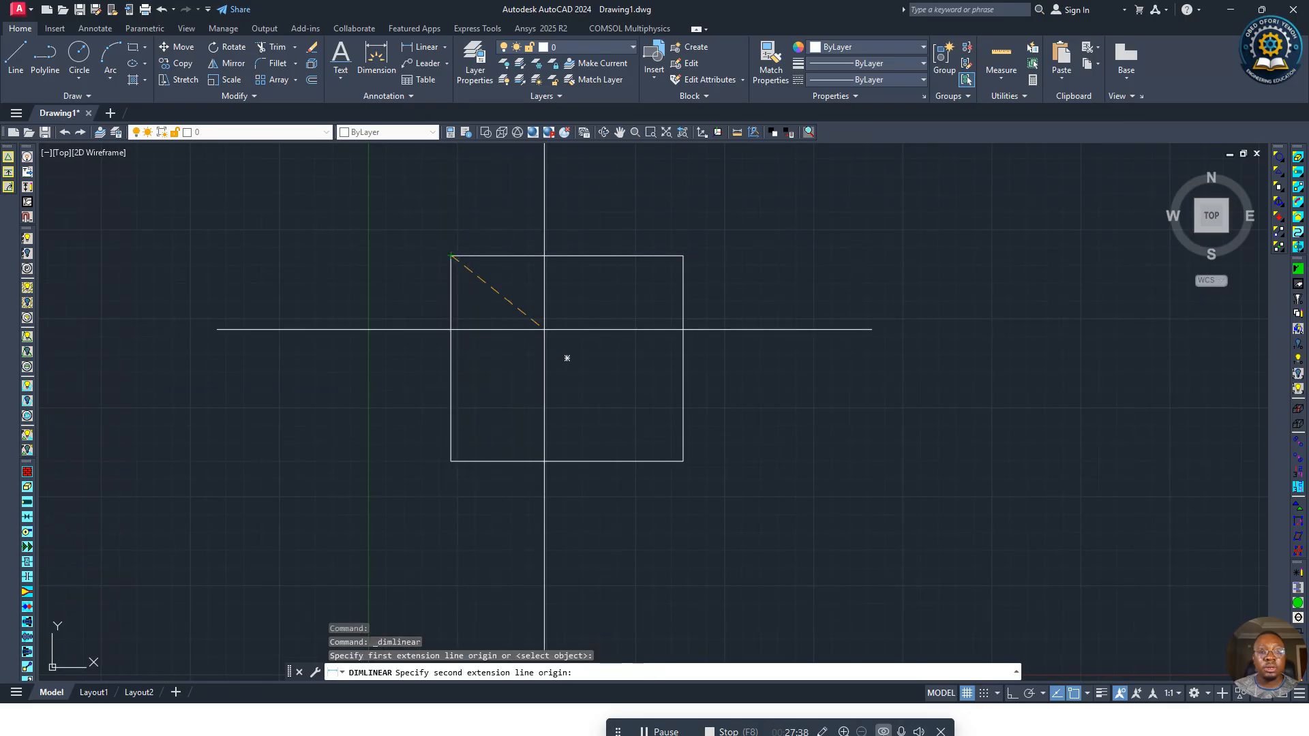
click(683, 256)
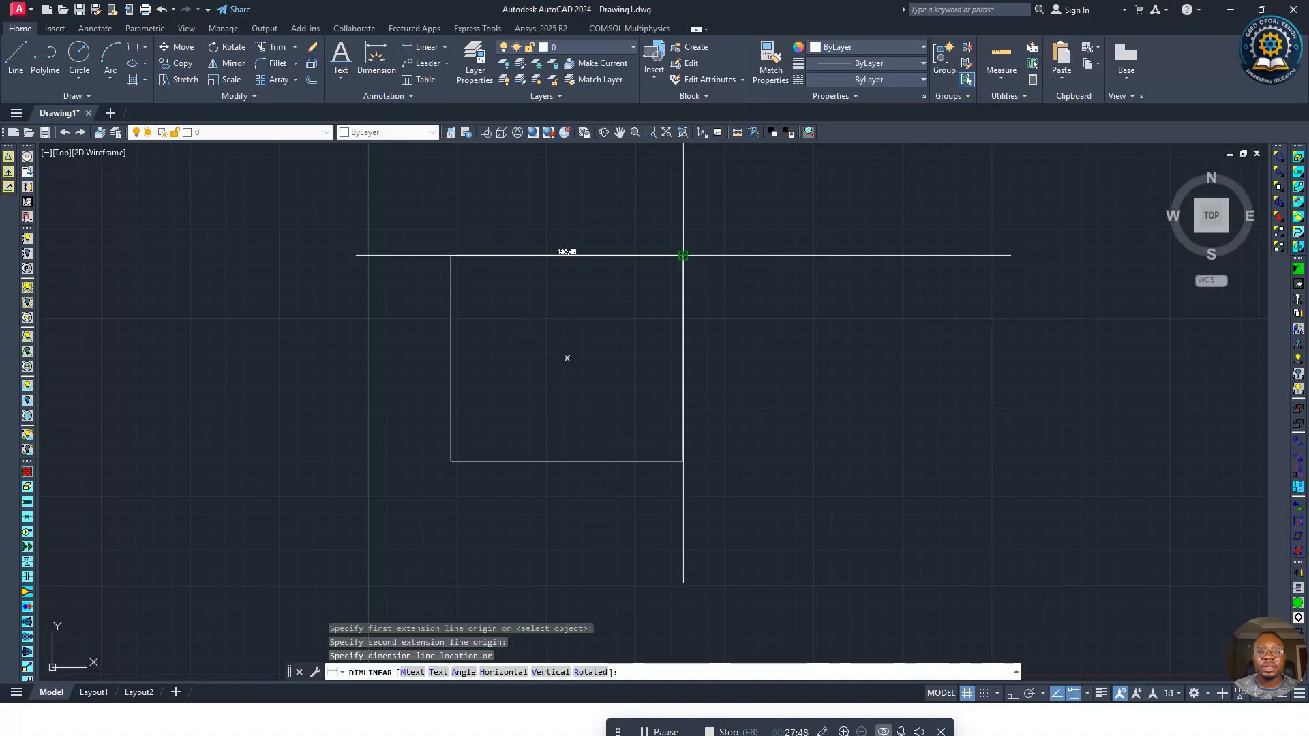
click(711, 233)
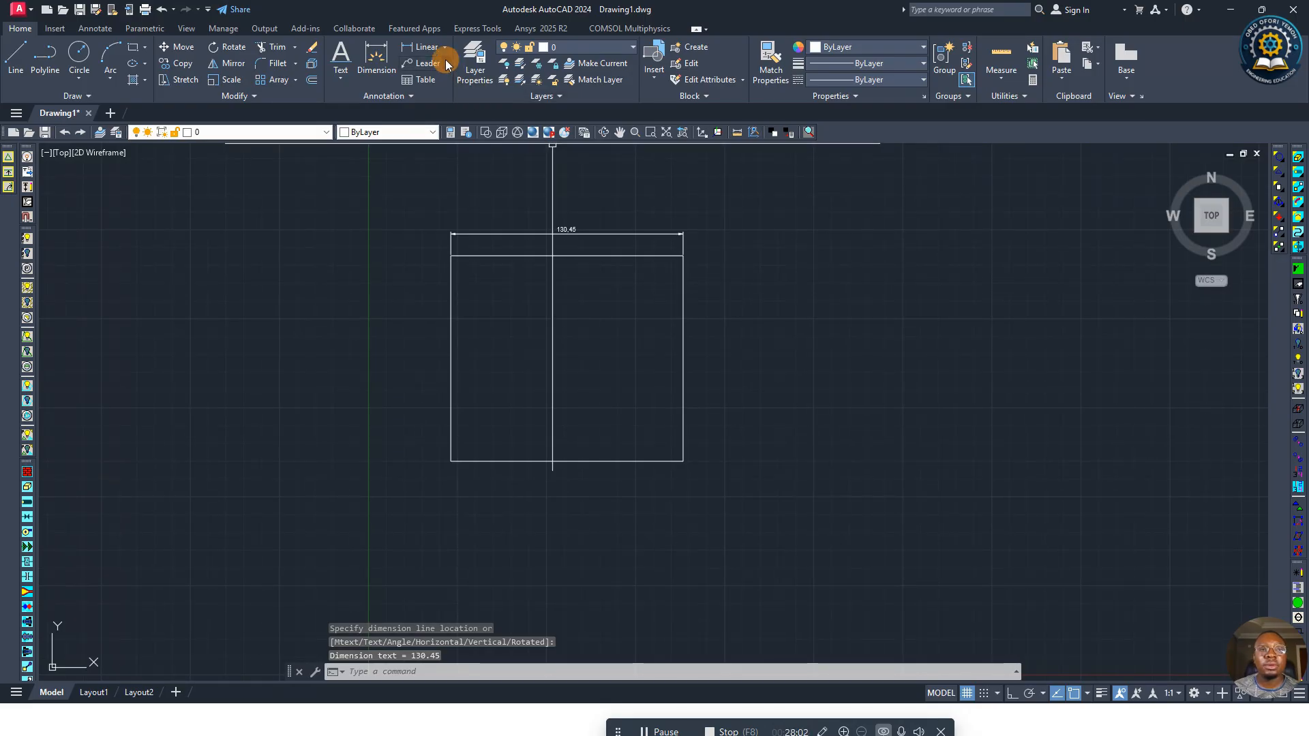
Step: Add a linear dimension to the rectangle's right edge, with the dimension line just outside the rectangle
click(428, 48)
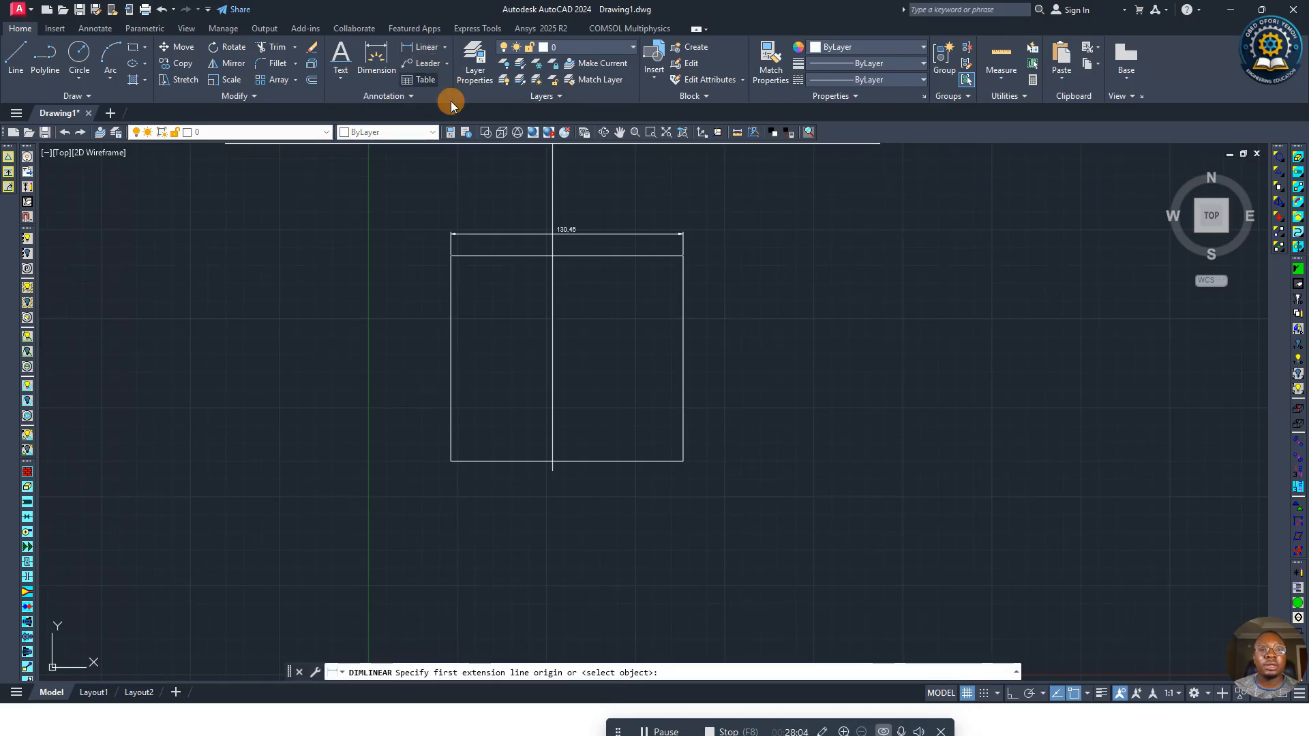
click(683, 256)
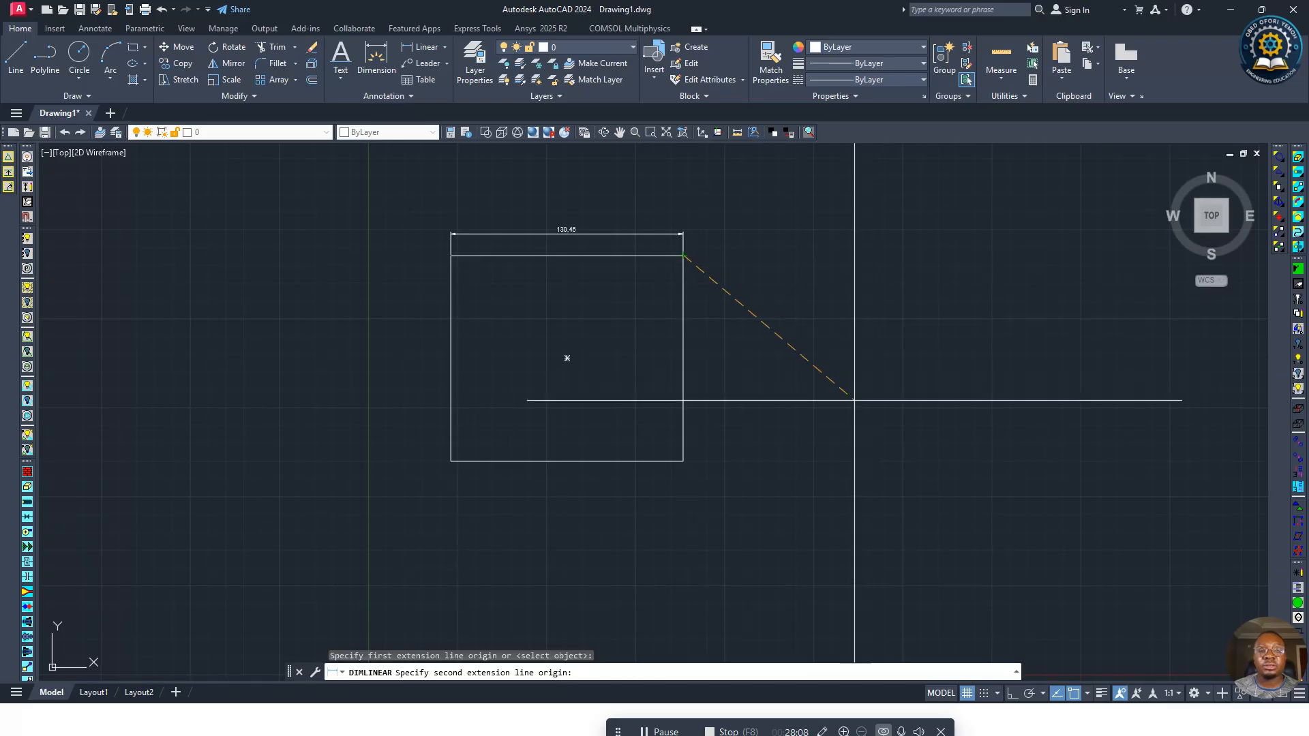
click(683, 461)
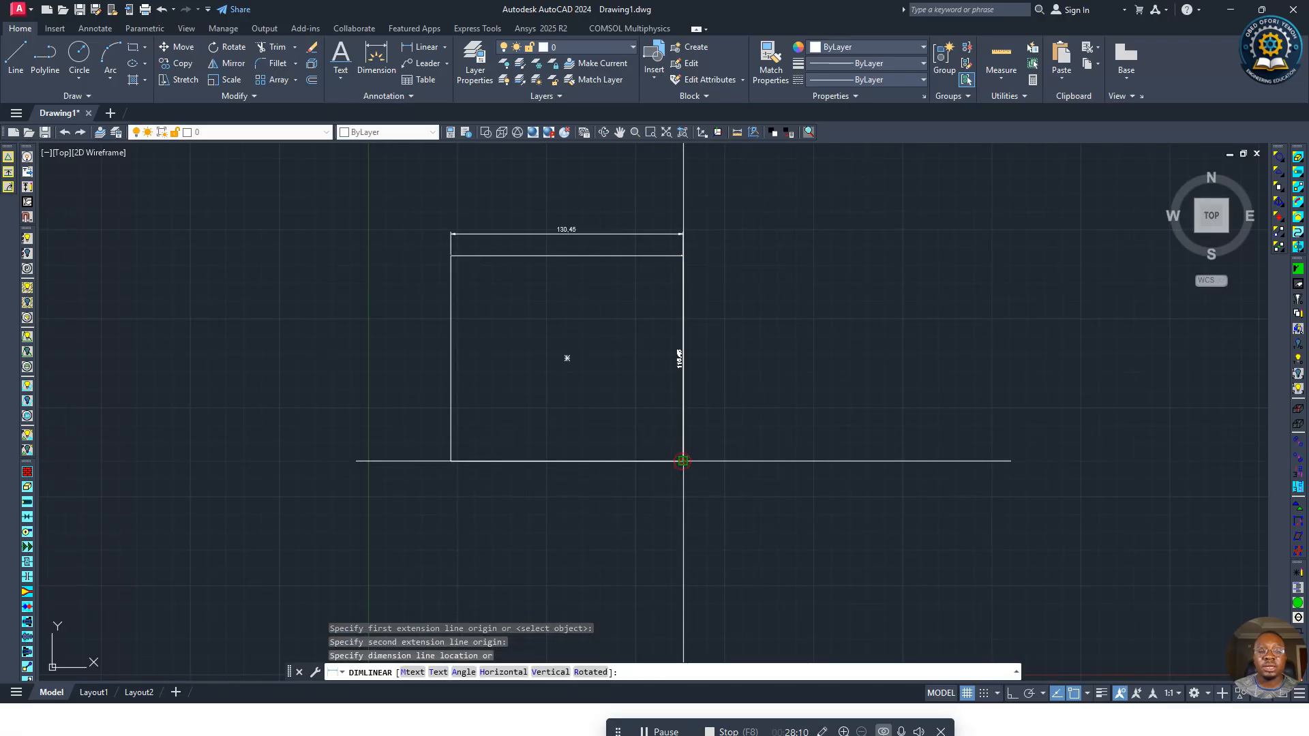
click(715, 483)
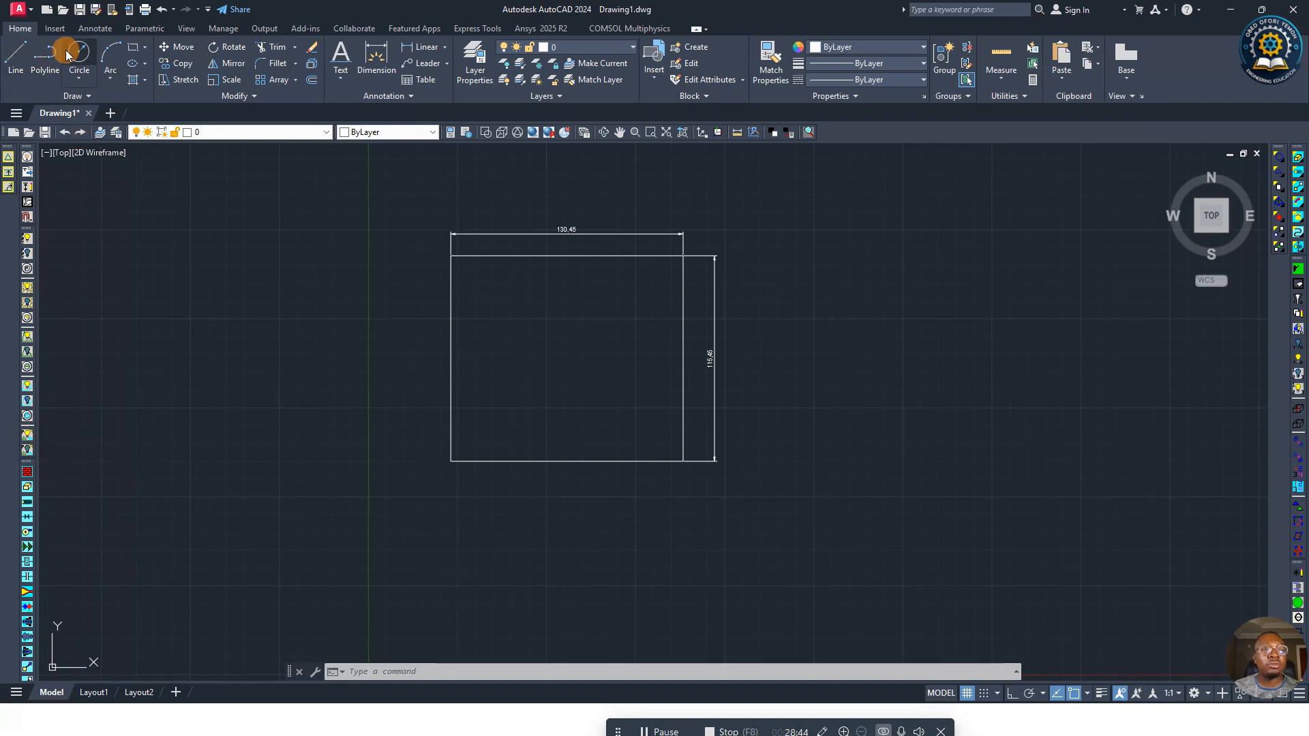
Step: Draw a diagonal line across the rectangle from its upper-left corner to its lower-right corner
click(12, 60)
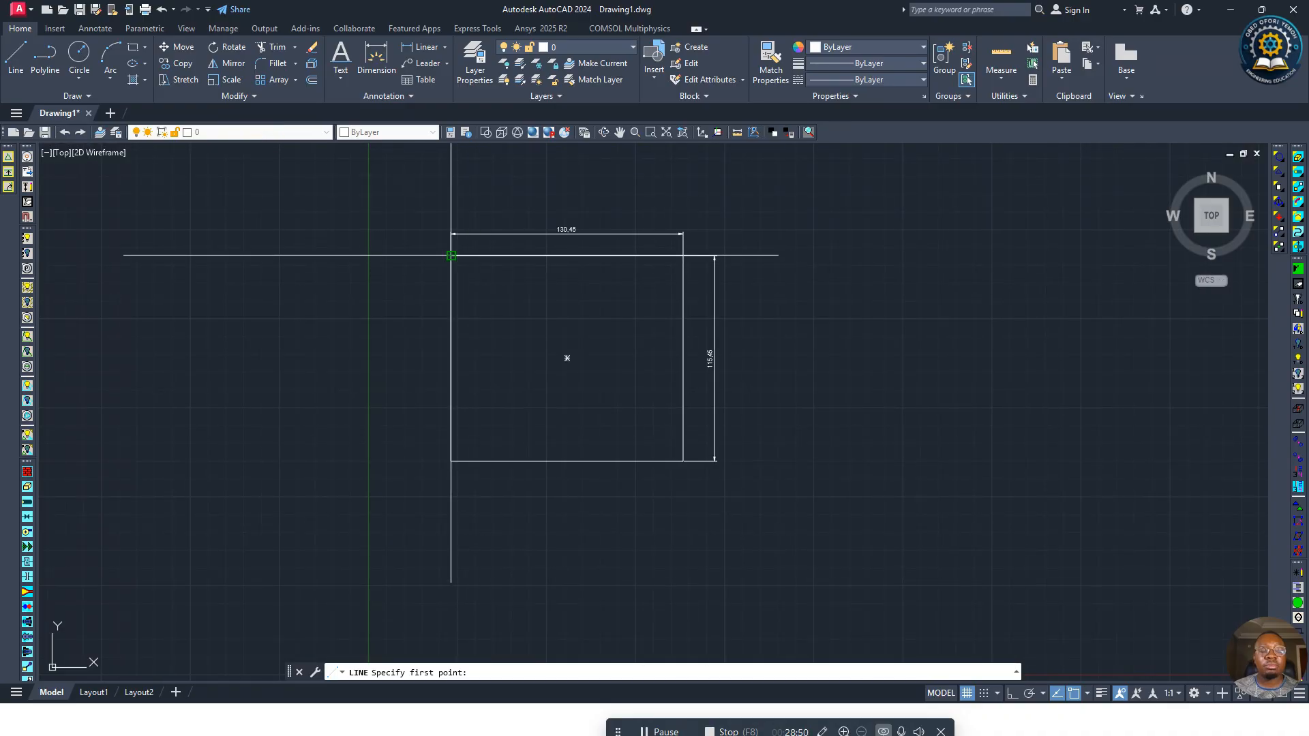
click(452, 256)
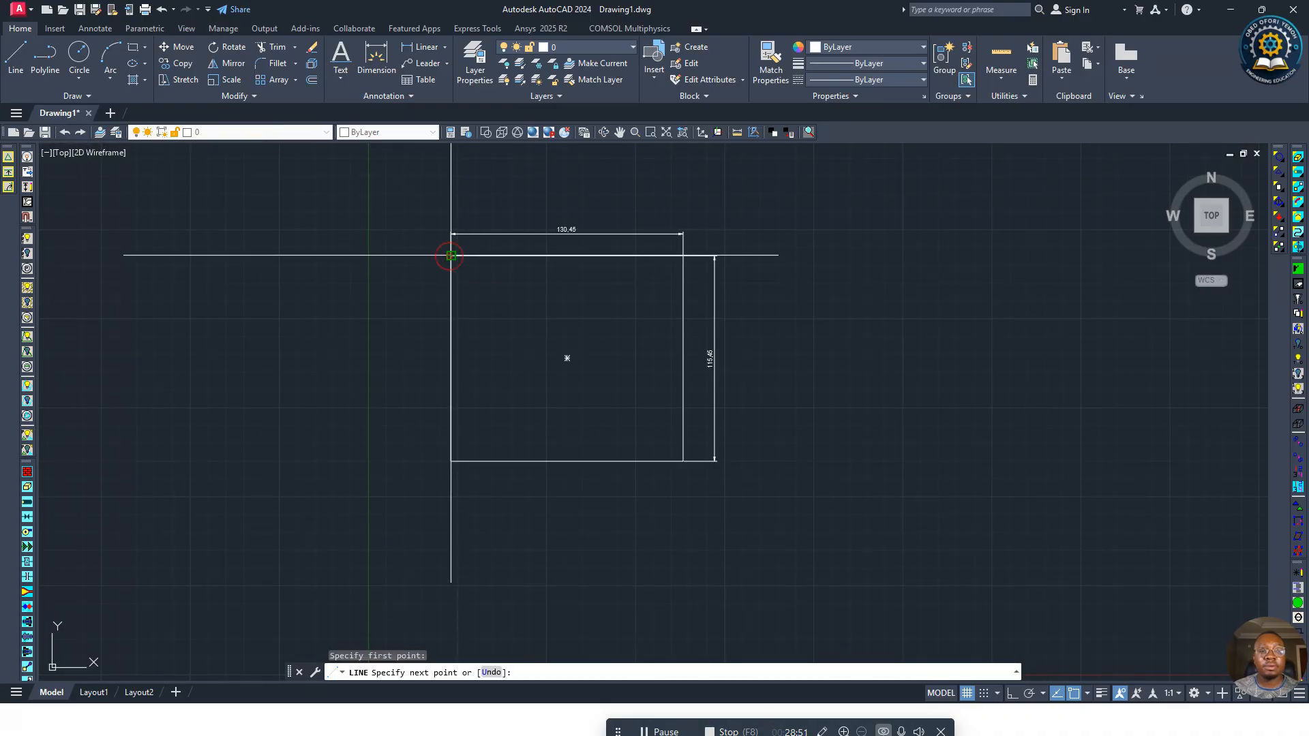
click(683, 461)
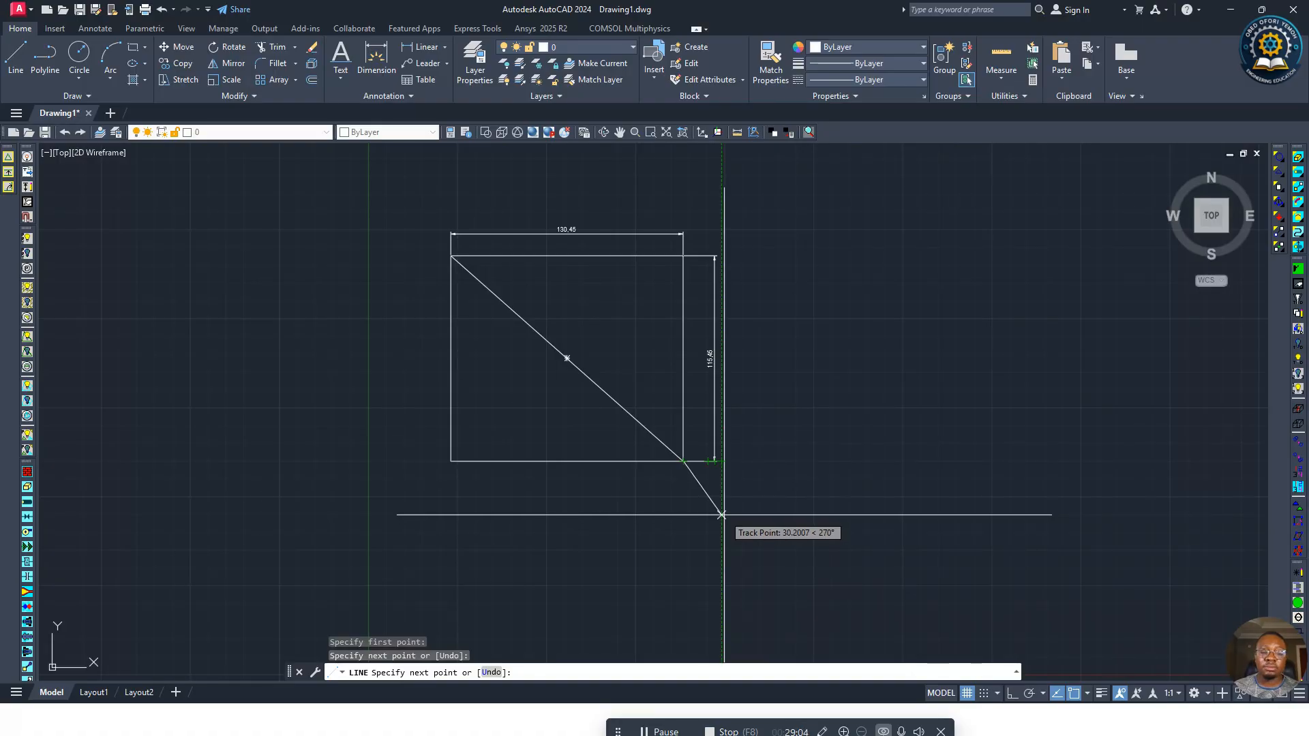
key(Return)
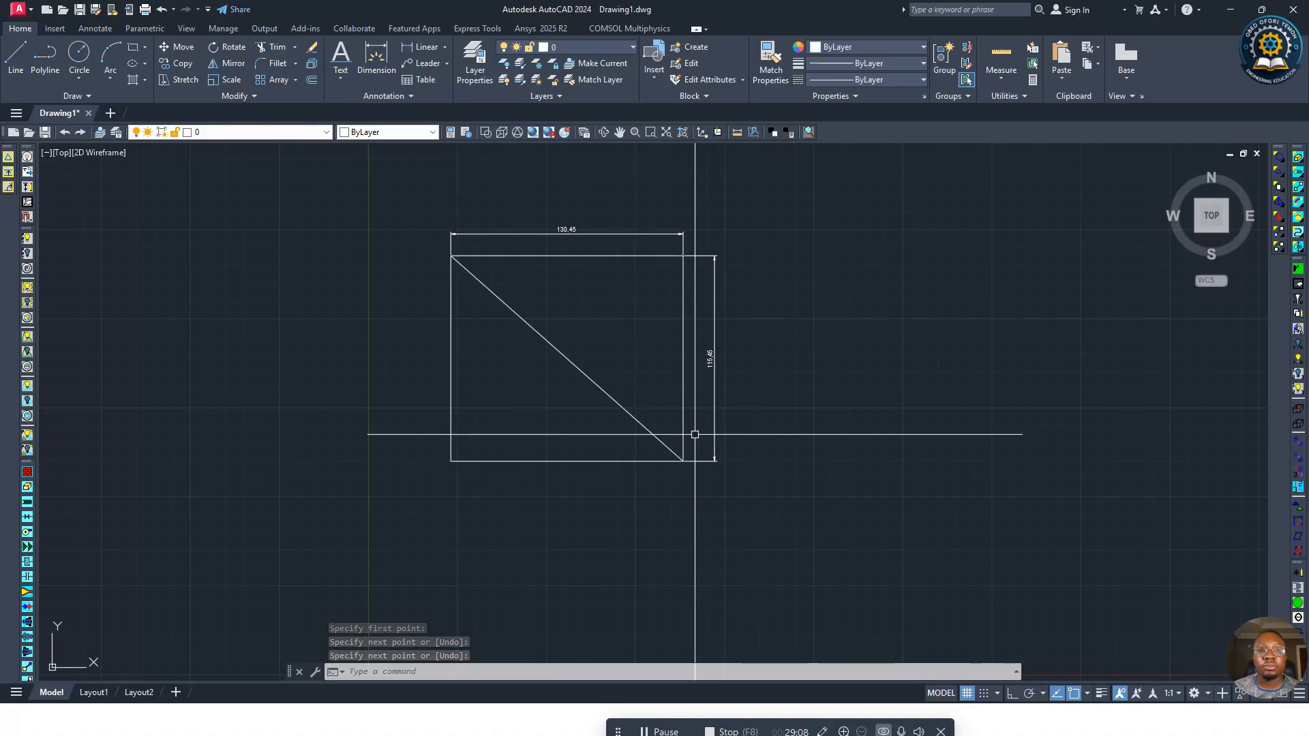
Step: Add an aligned dimension to the rectangle's diagonal from corner to corner, with the dimension line well outside the lower-left corner
click(444, 47)
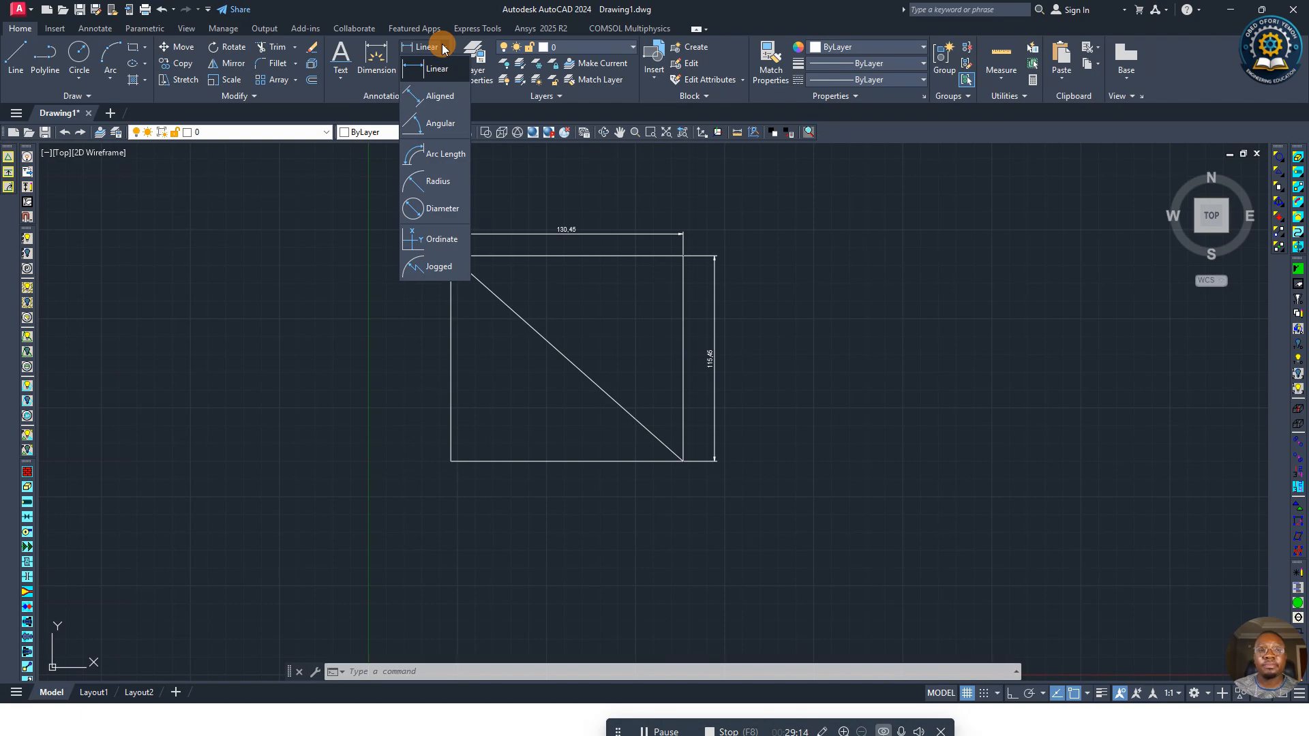
click(429, 96)
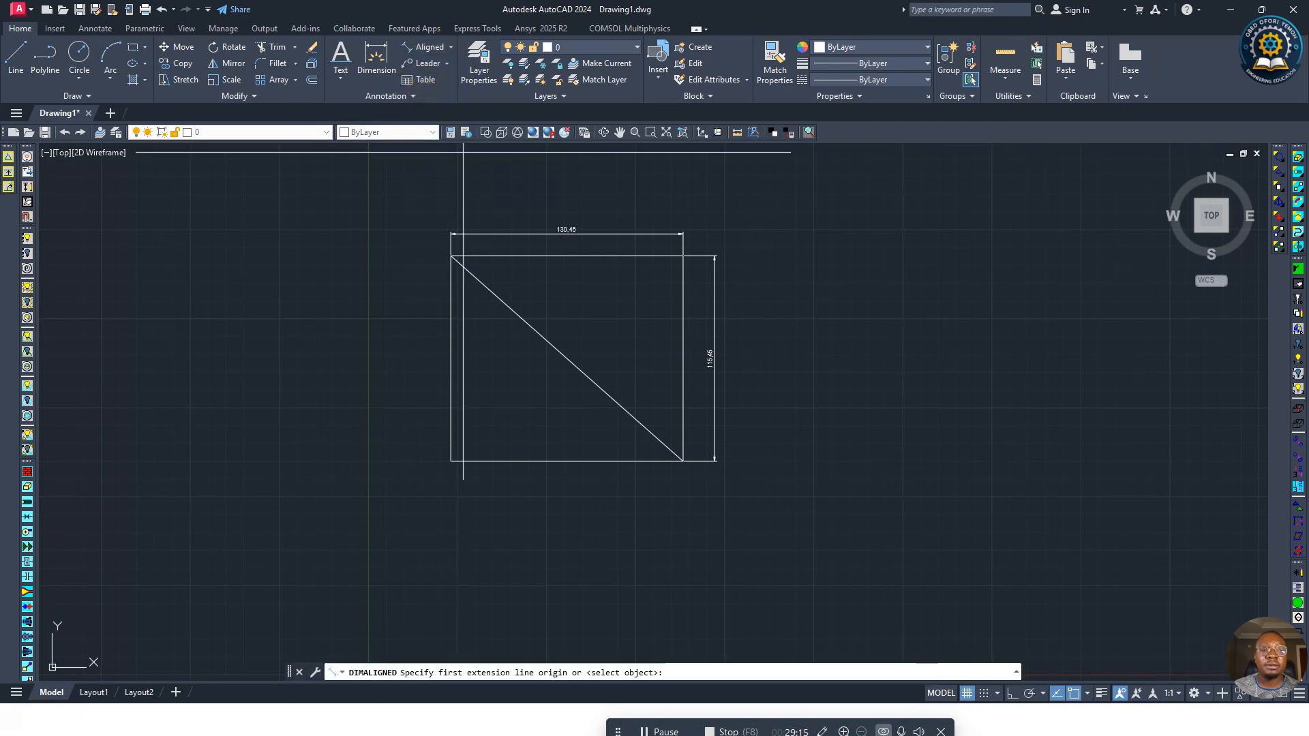
click(451, 255)
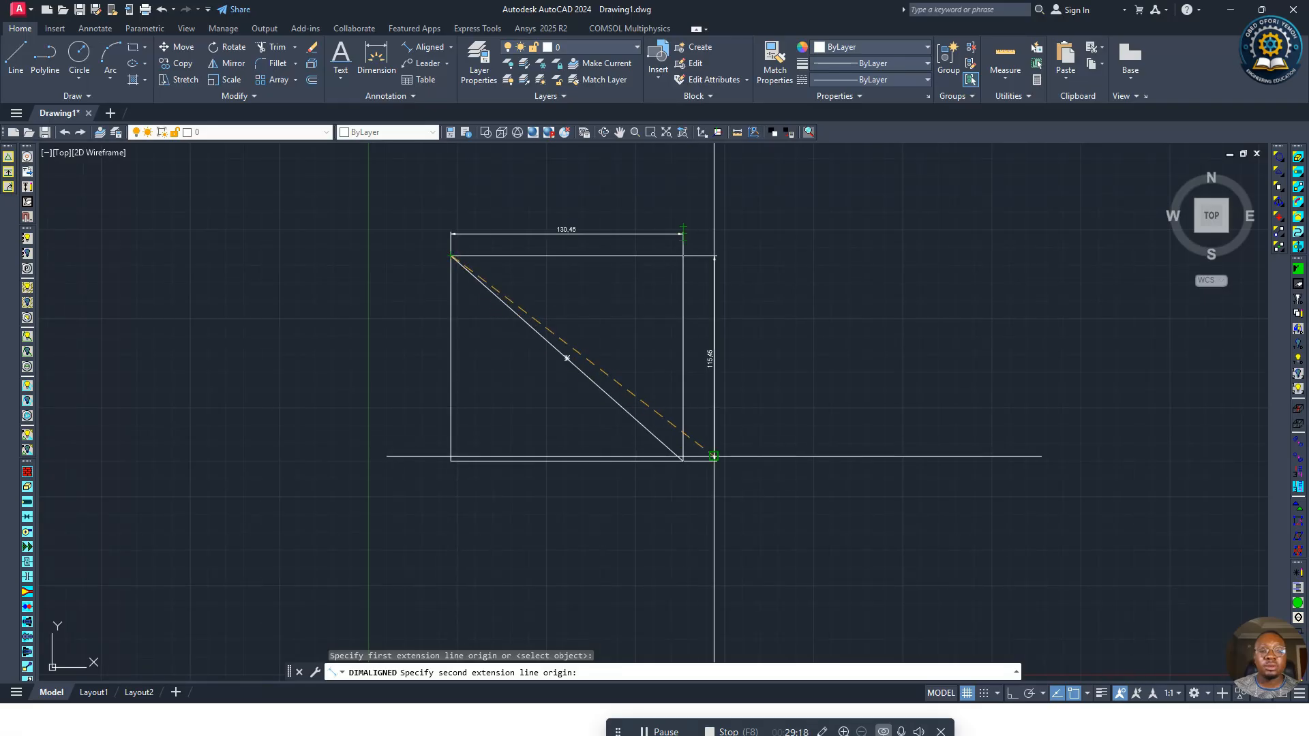
click(683, 461)
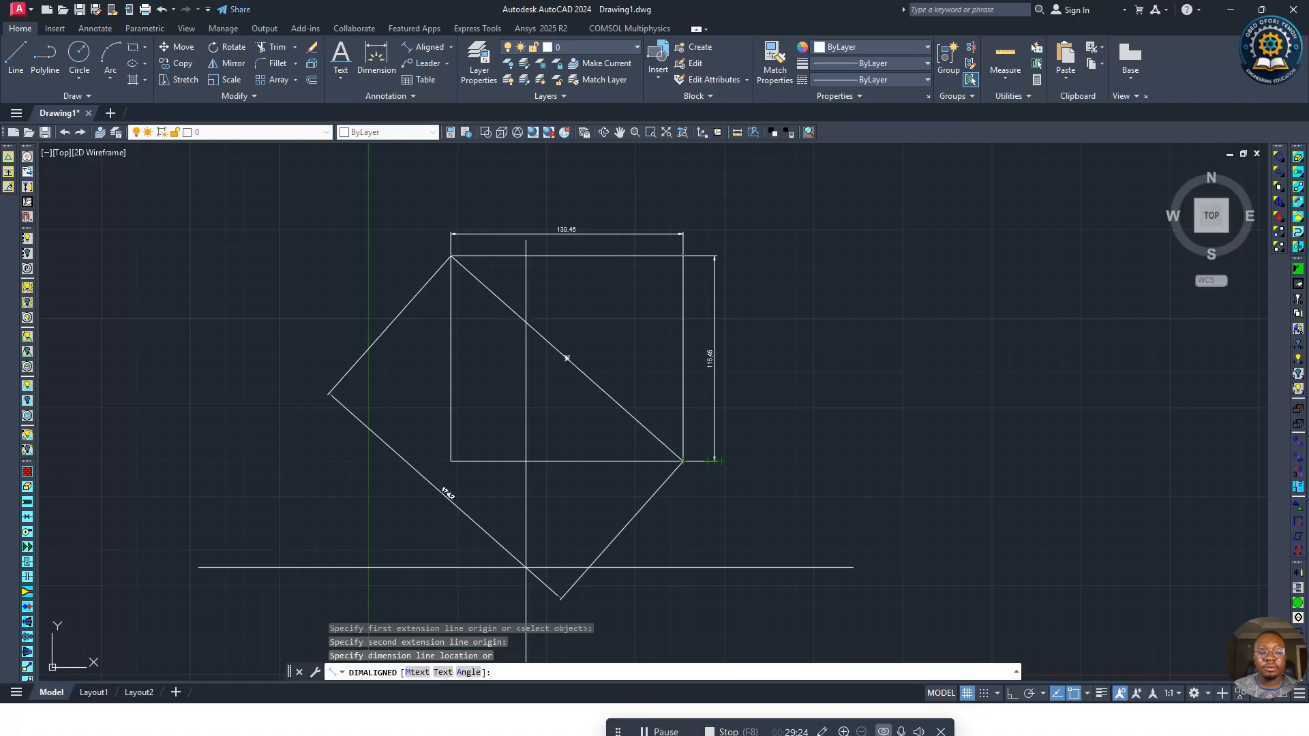
click(525, 566)
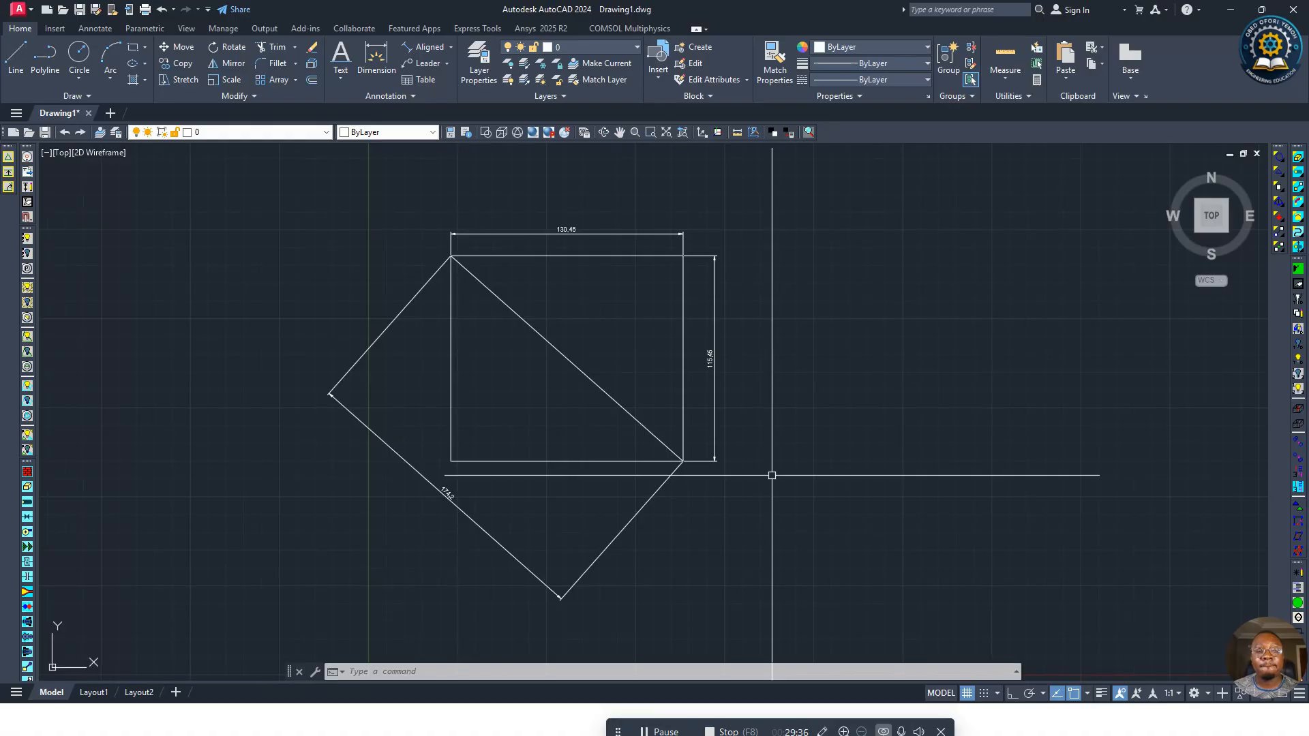
Step: Add an angular dimension between the rectangle's left and bottom edges, with the arc inside the lower-left corner
click(452, 48)
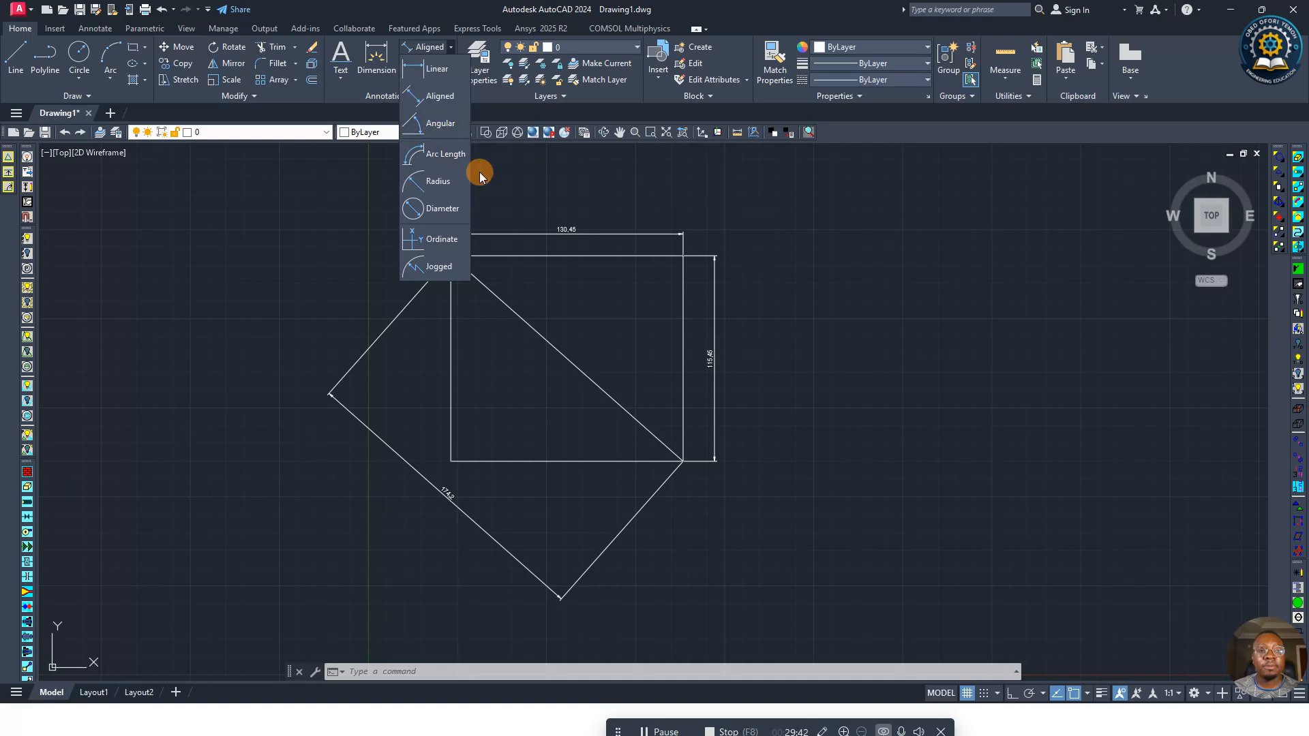
click(440, 126)
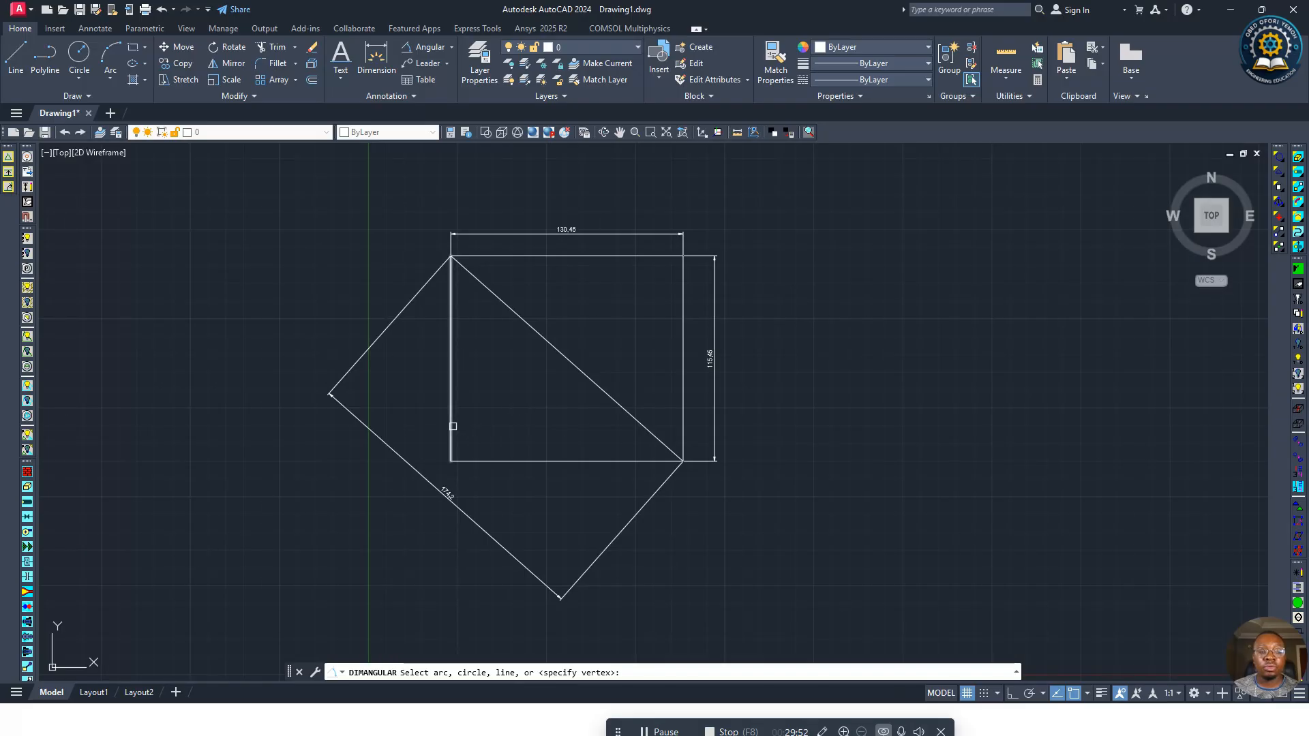
click(452, 424)
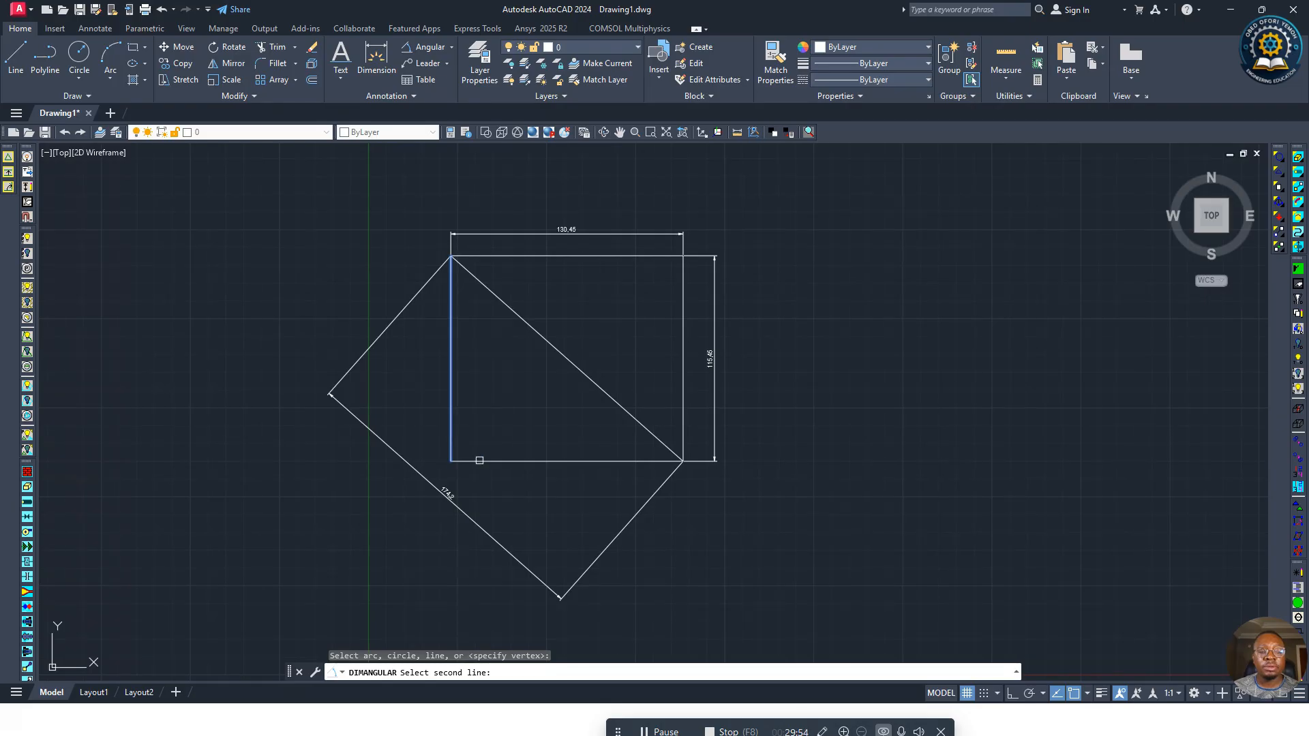
click(496, 462)
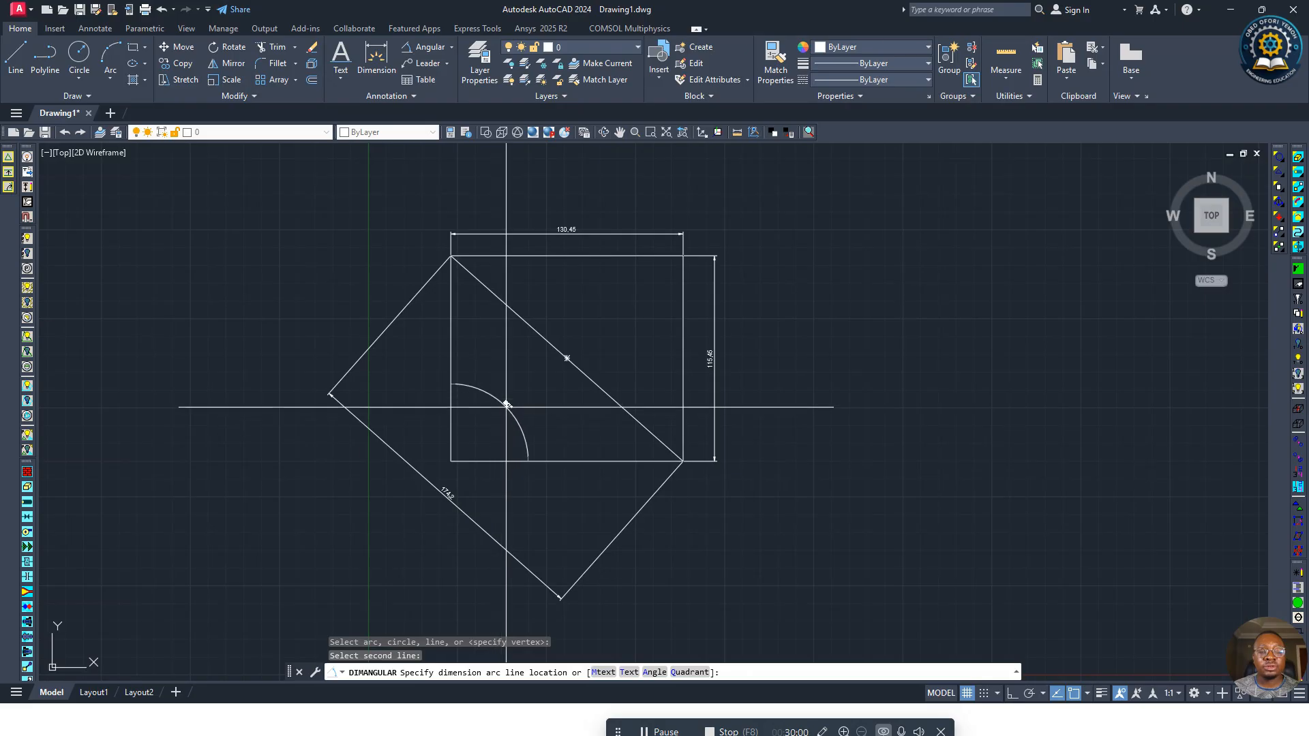
click(507, 406)
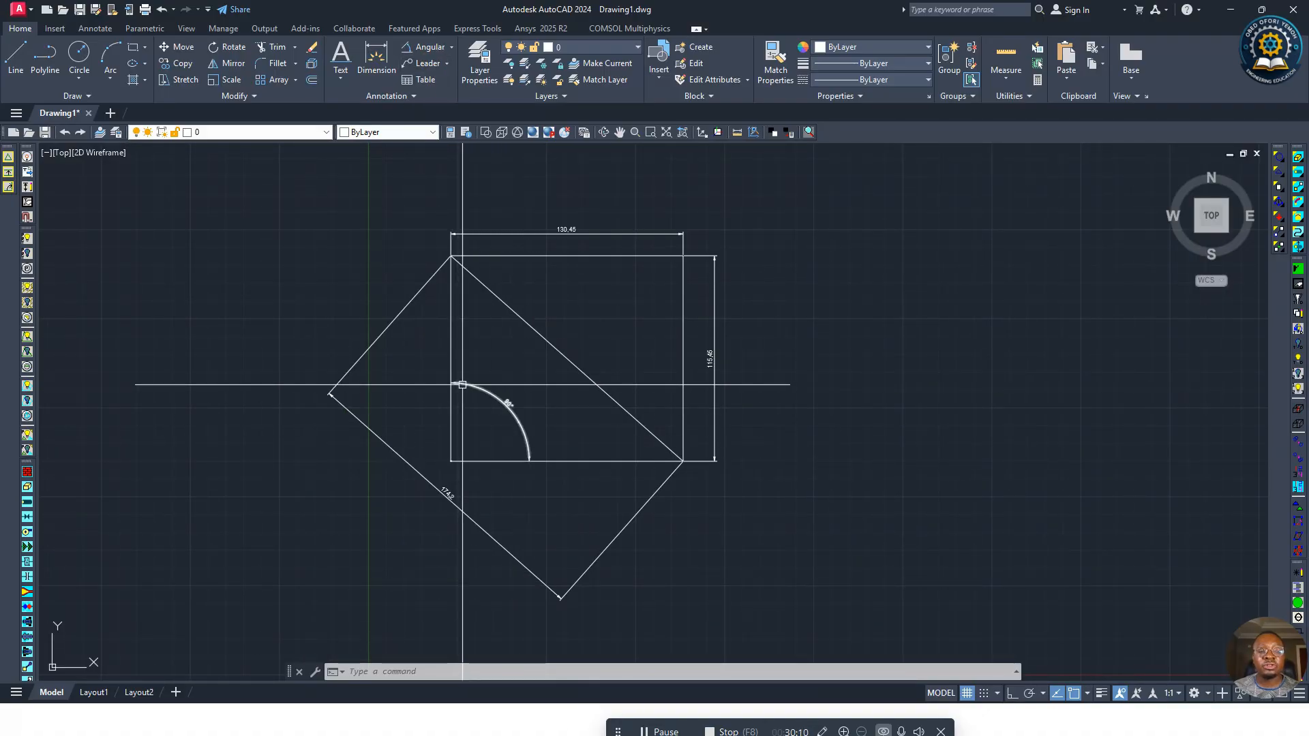
Step: Add an angular dimension between the diagonal and the rectangle's top edge, with the arc inside the rectangle
click(416, 51)
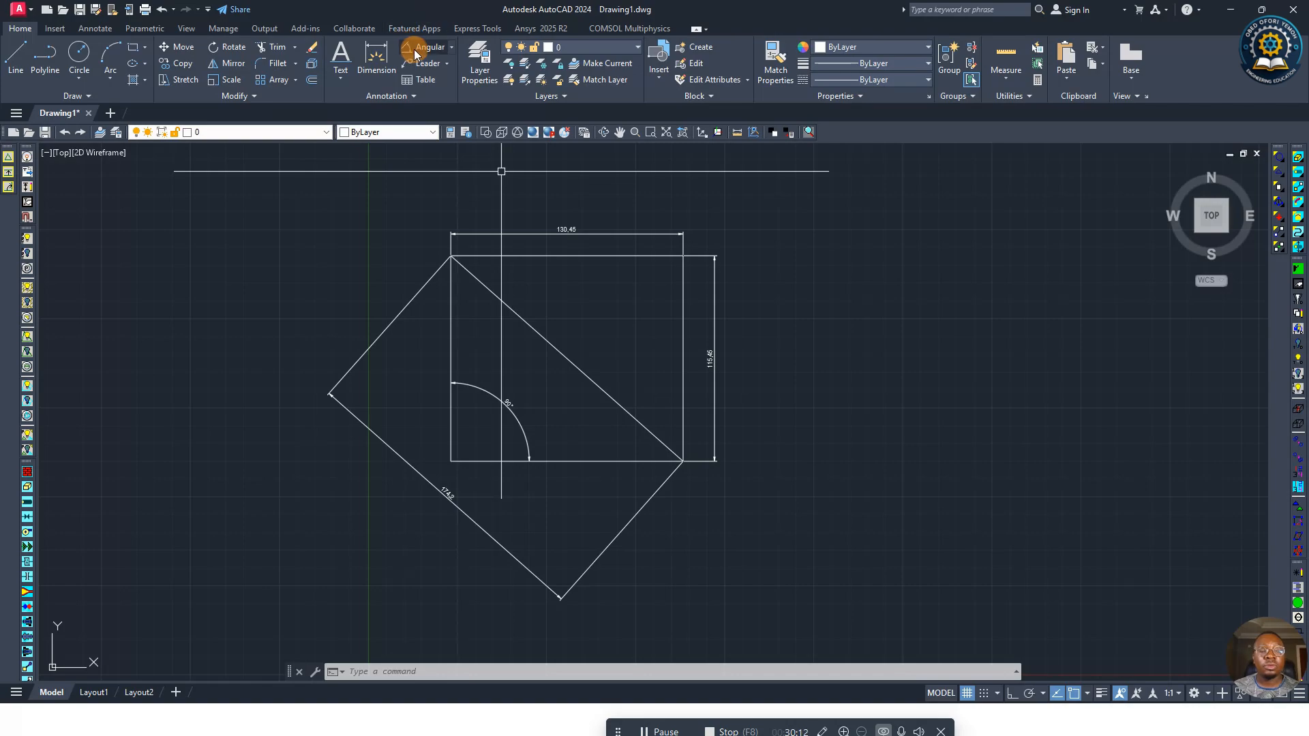
click(416, 51)
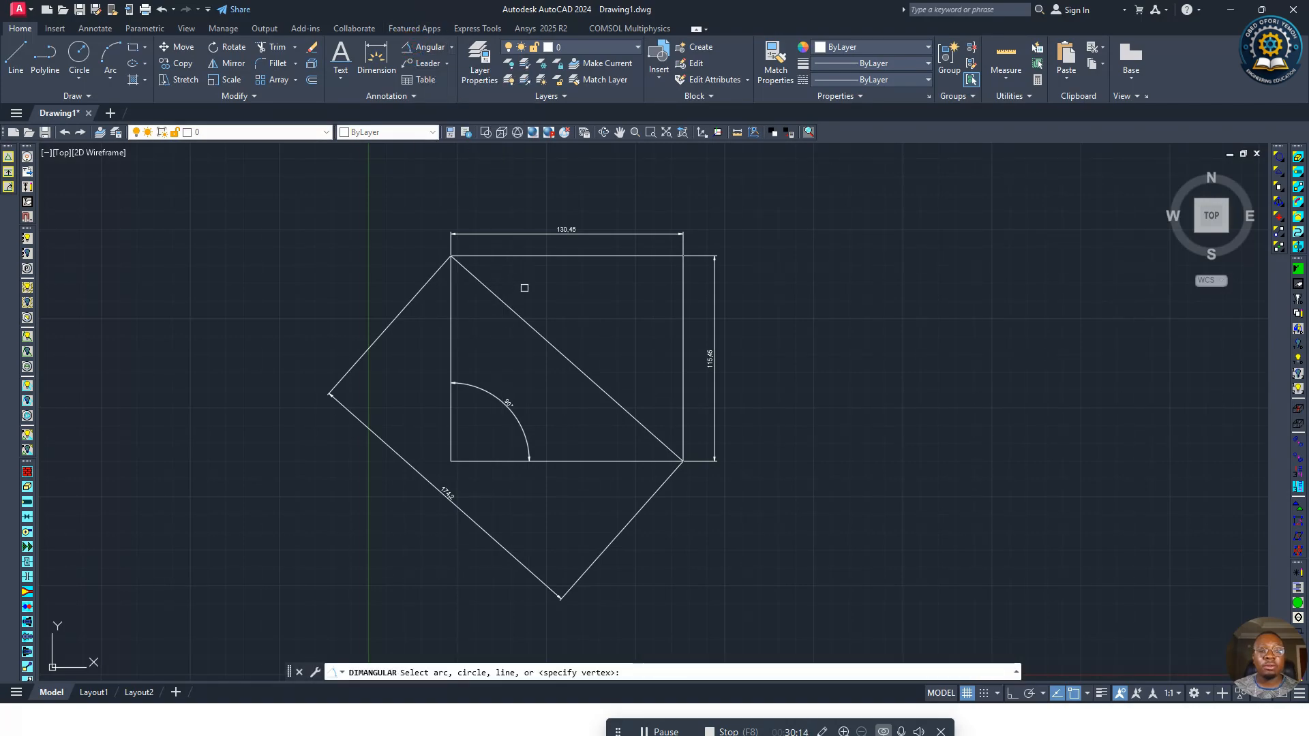
click(502, 297)
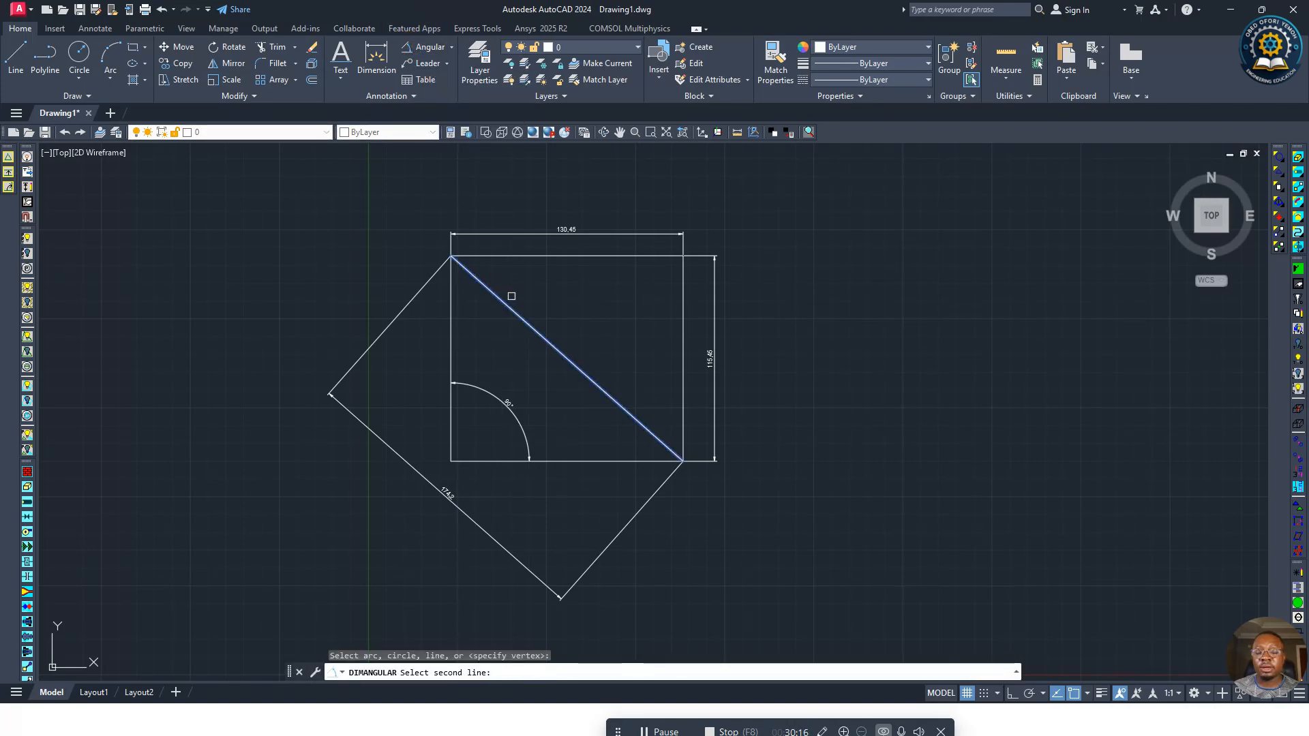
click(513, 256)
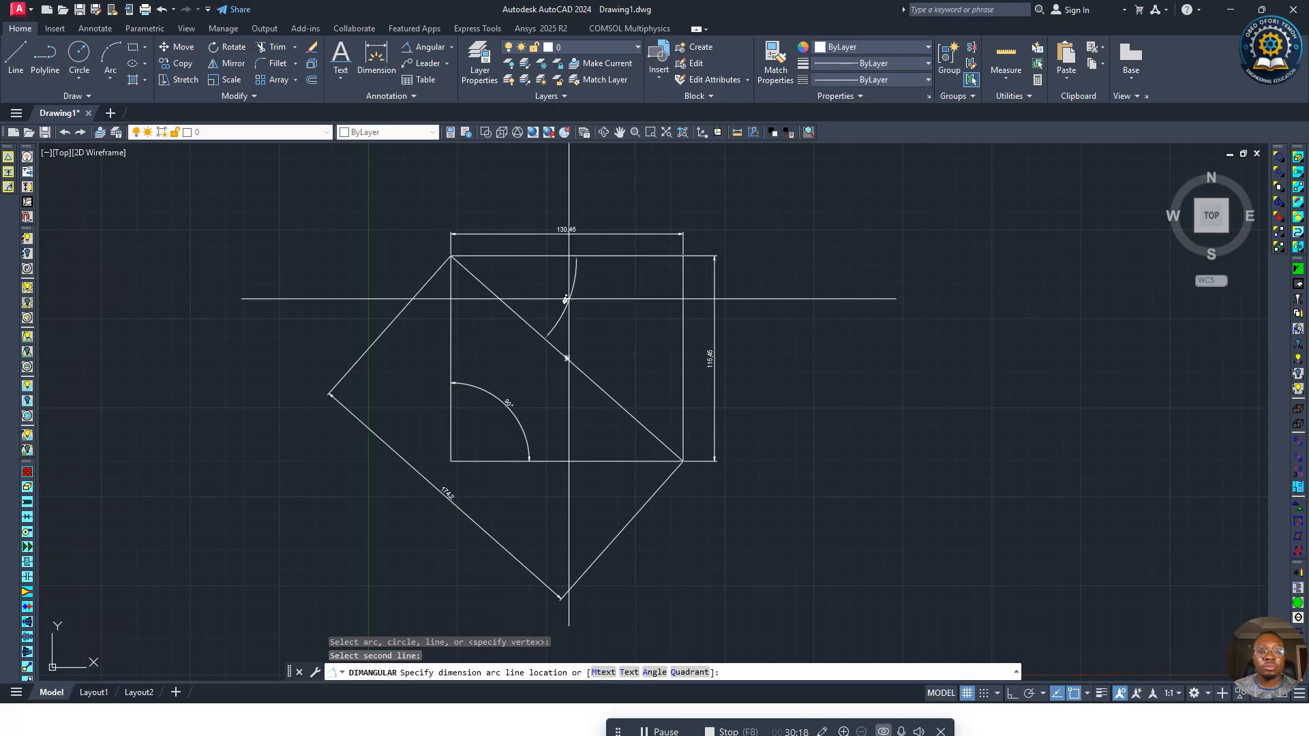
click(562, 294)
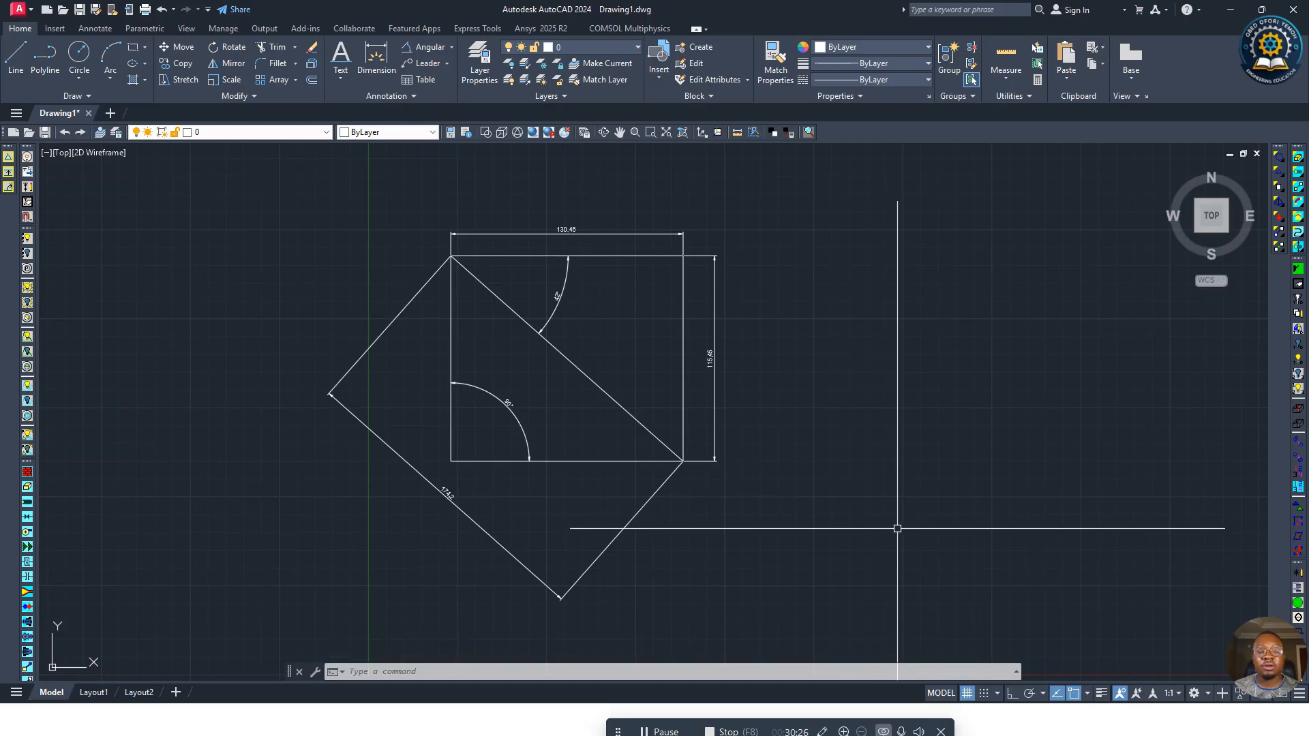
click(452, 48)
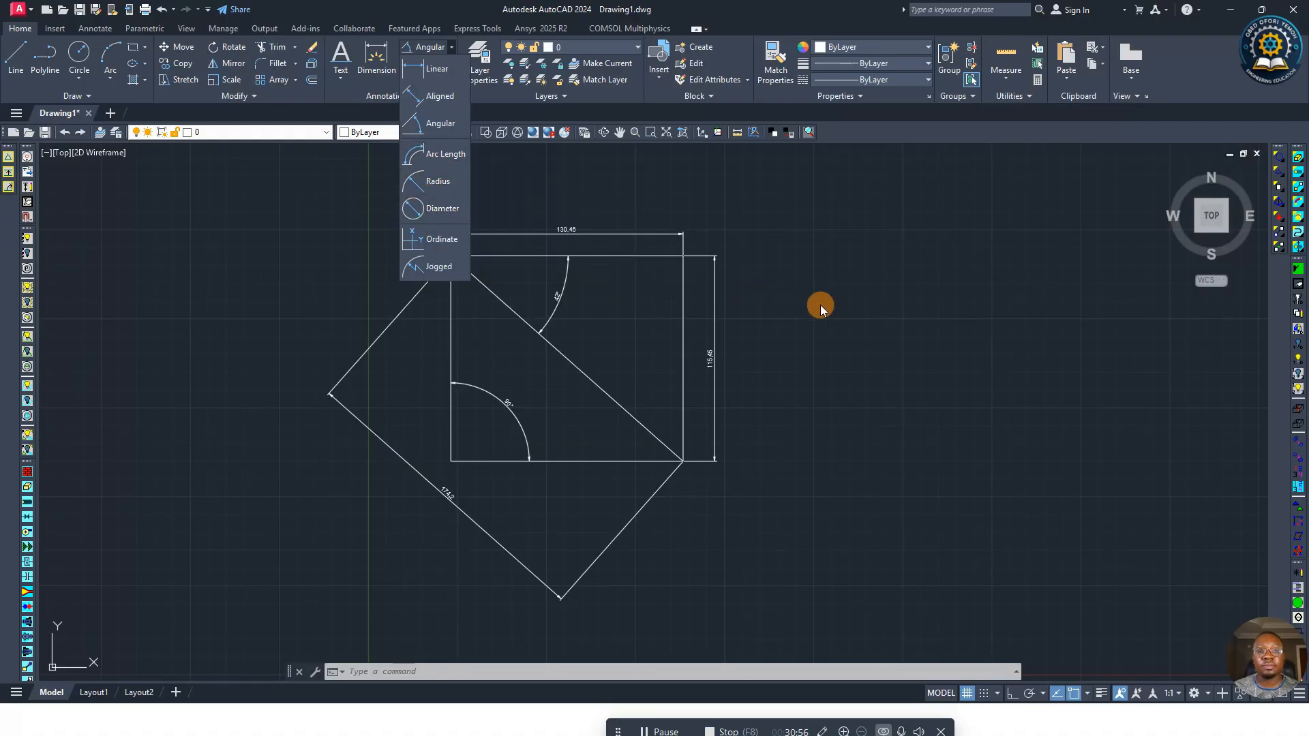
click(825, 305)
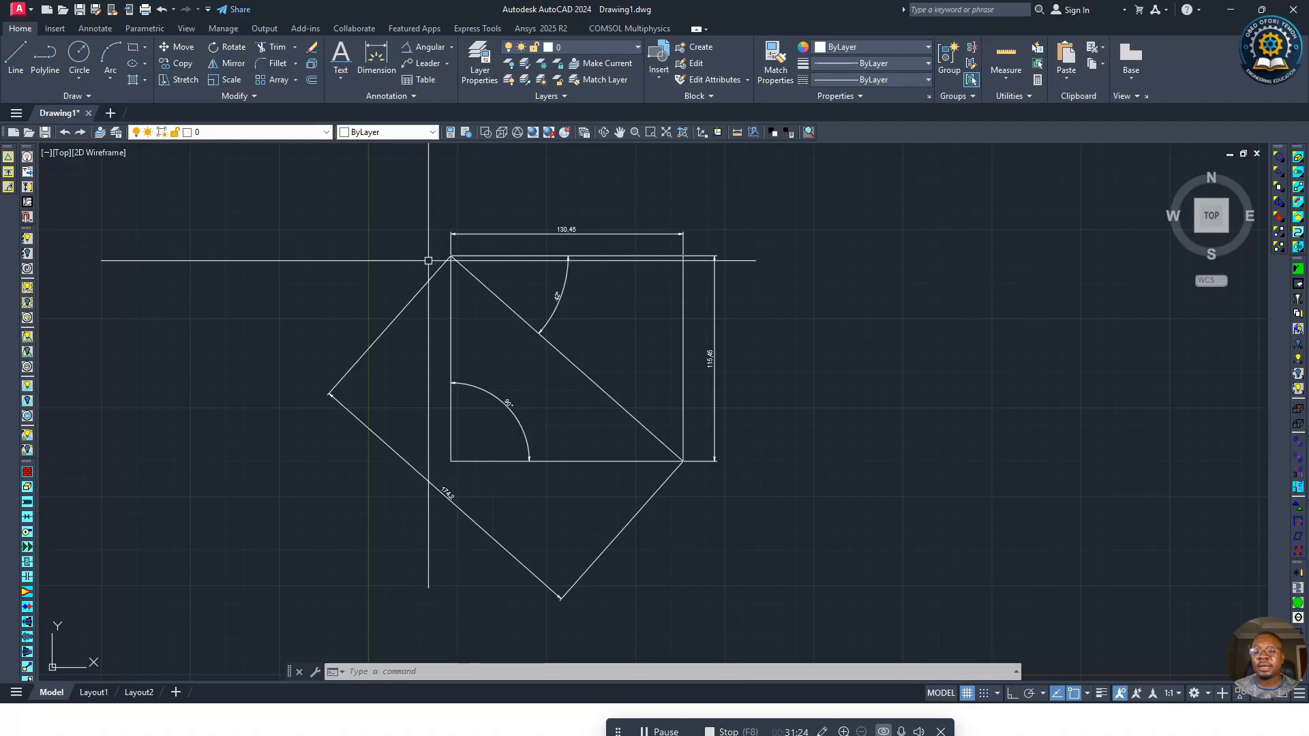
Step: Open the ISO-25 dimension style for modification, moving the style manager clear of the drawing and enlarging it slightly
click(95, 29)
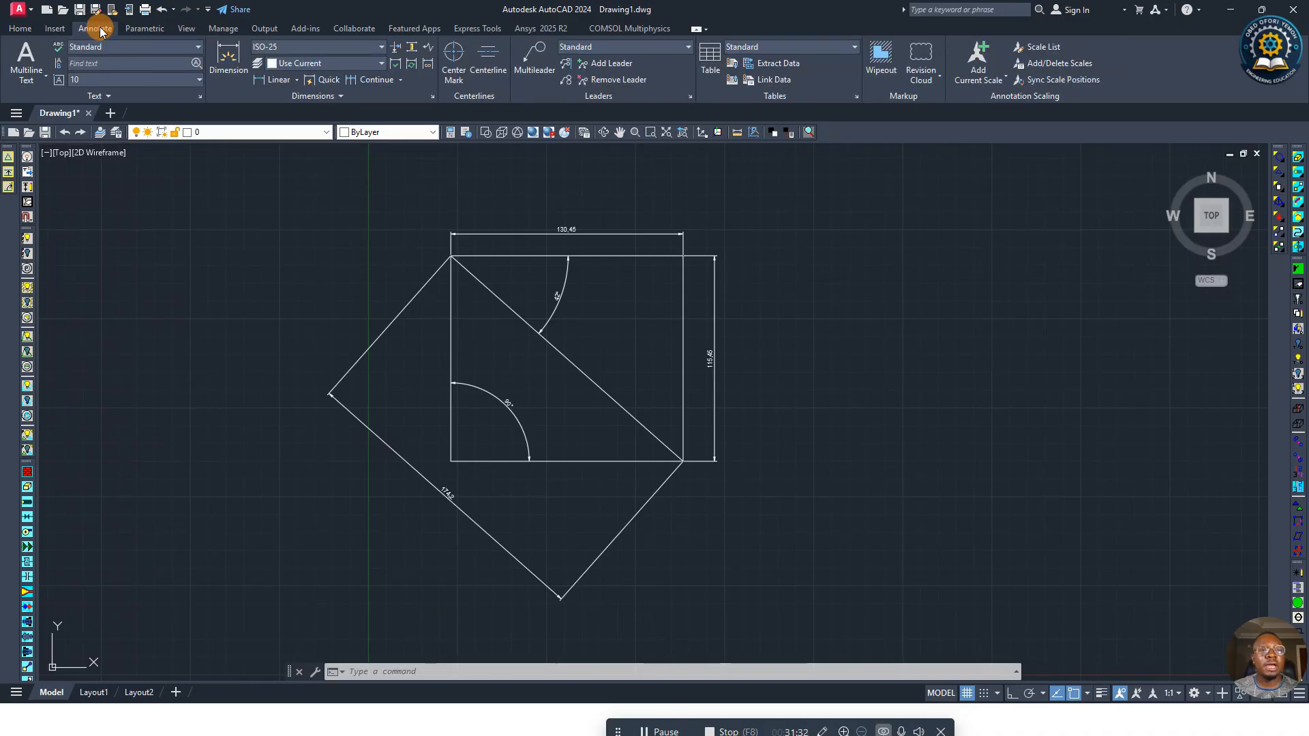
click(432, 96)
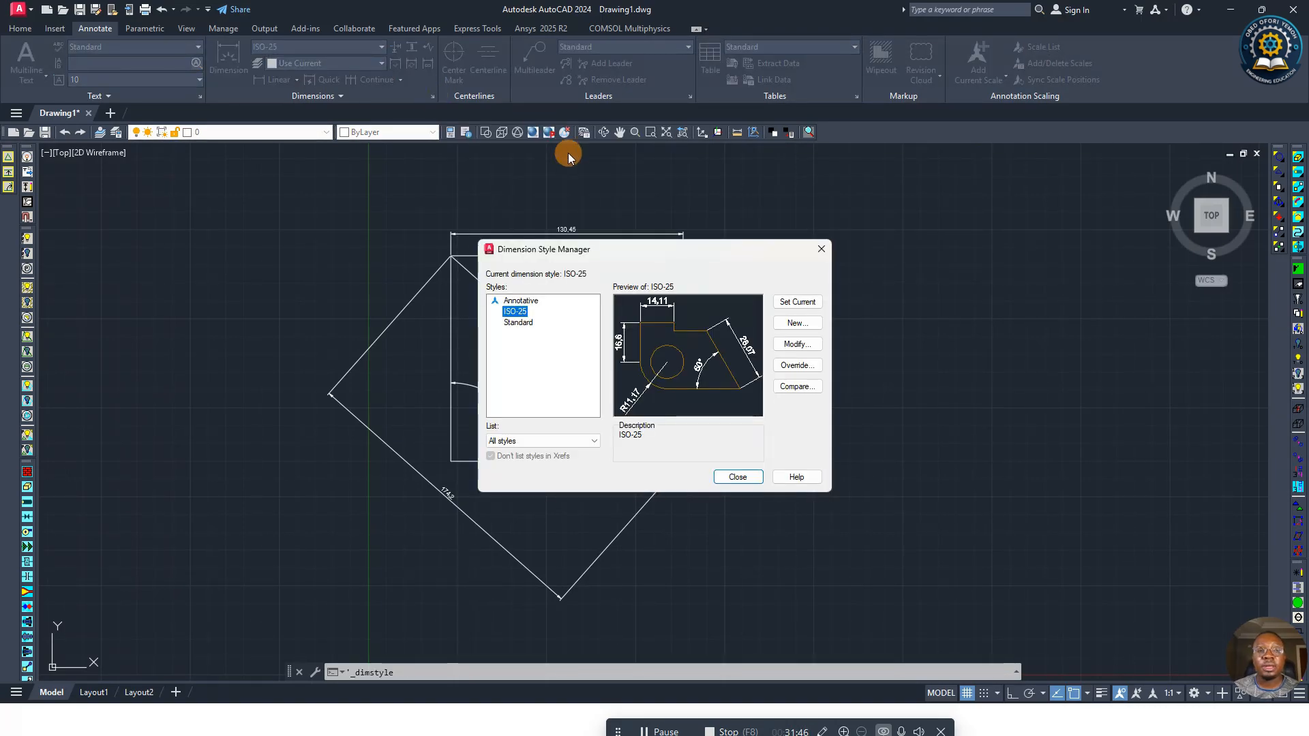
drag(580, 244, 897, 235)
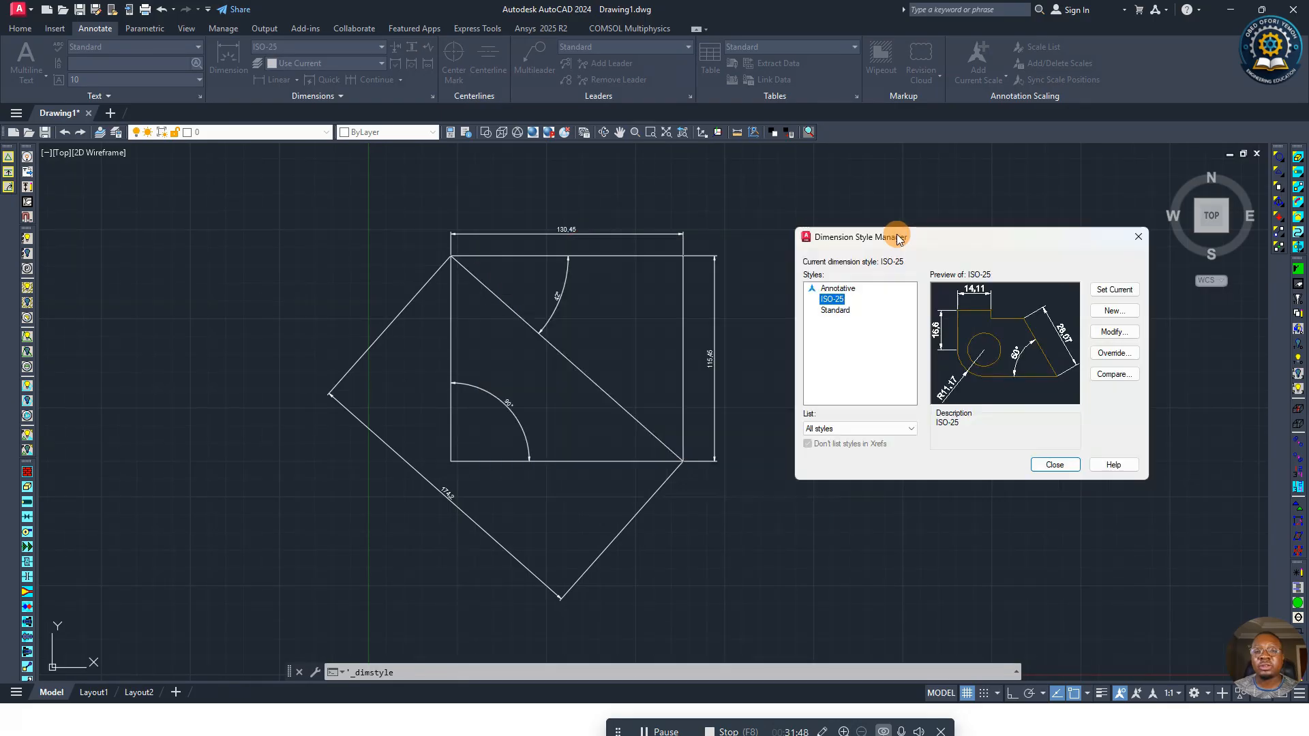
drag(794, 229, 778, 193)
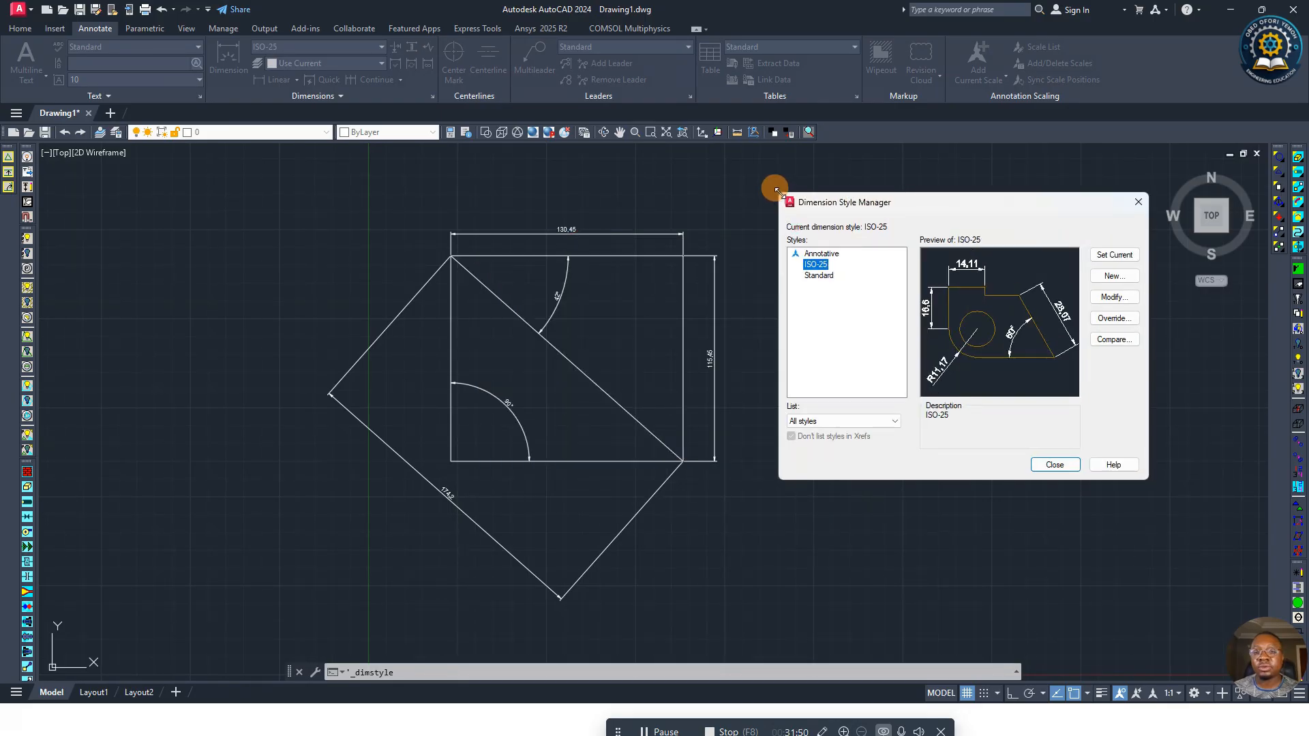
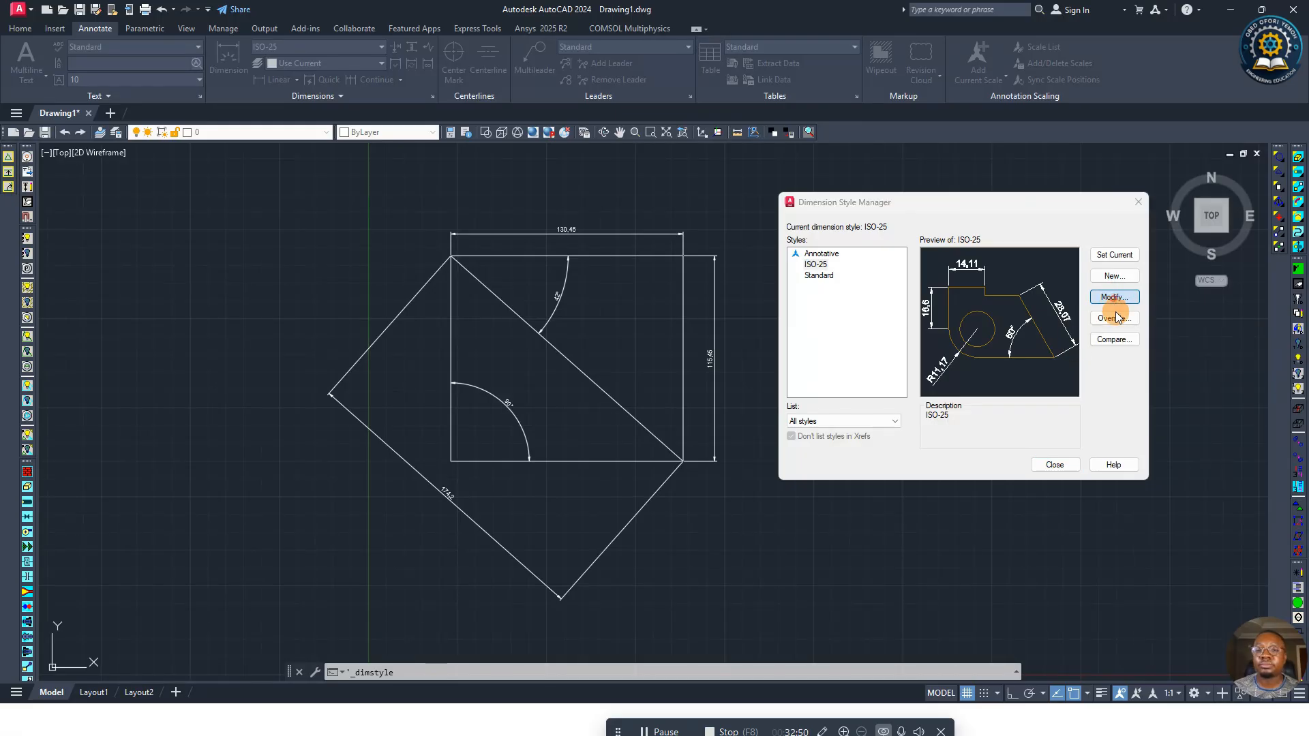
click(1114, 298)
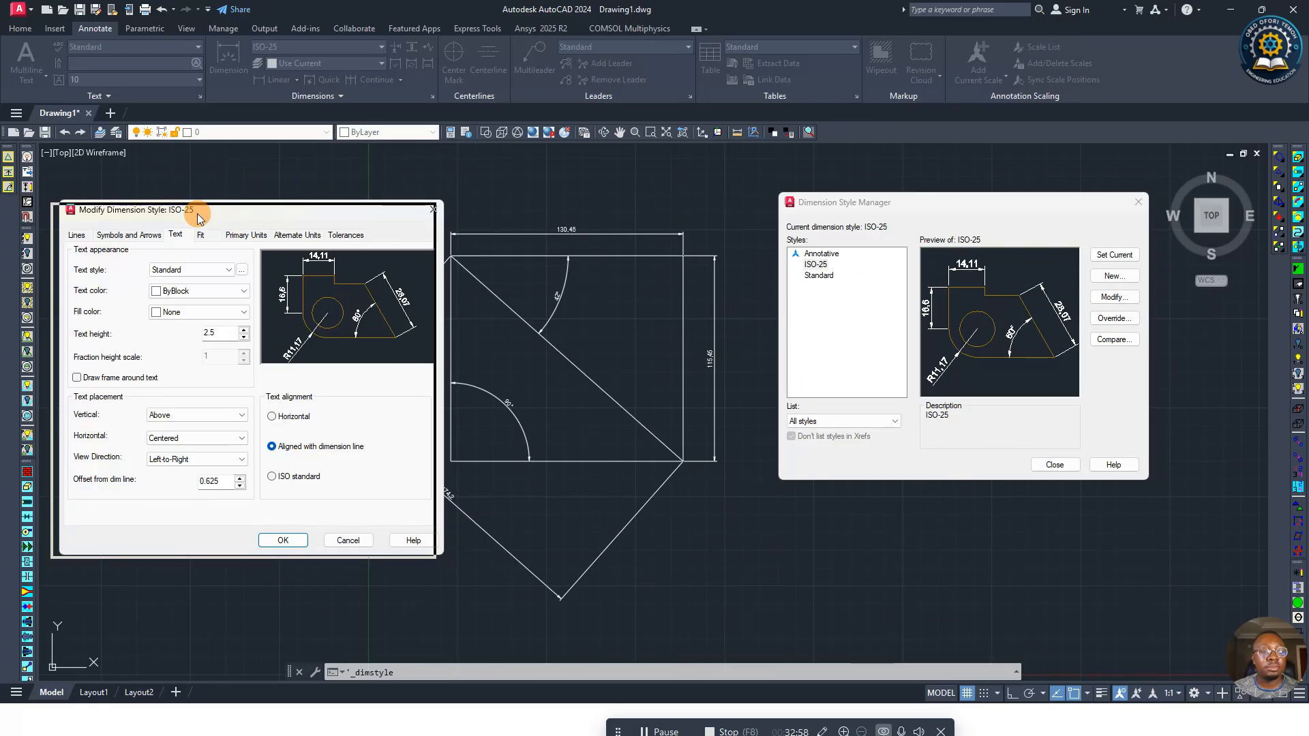
drag(198, 213, 189, 216)
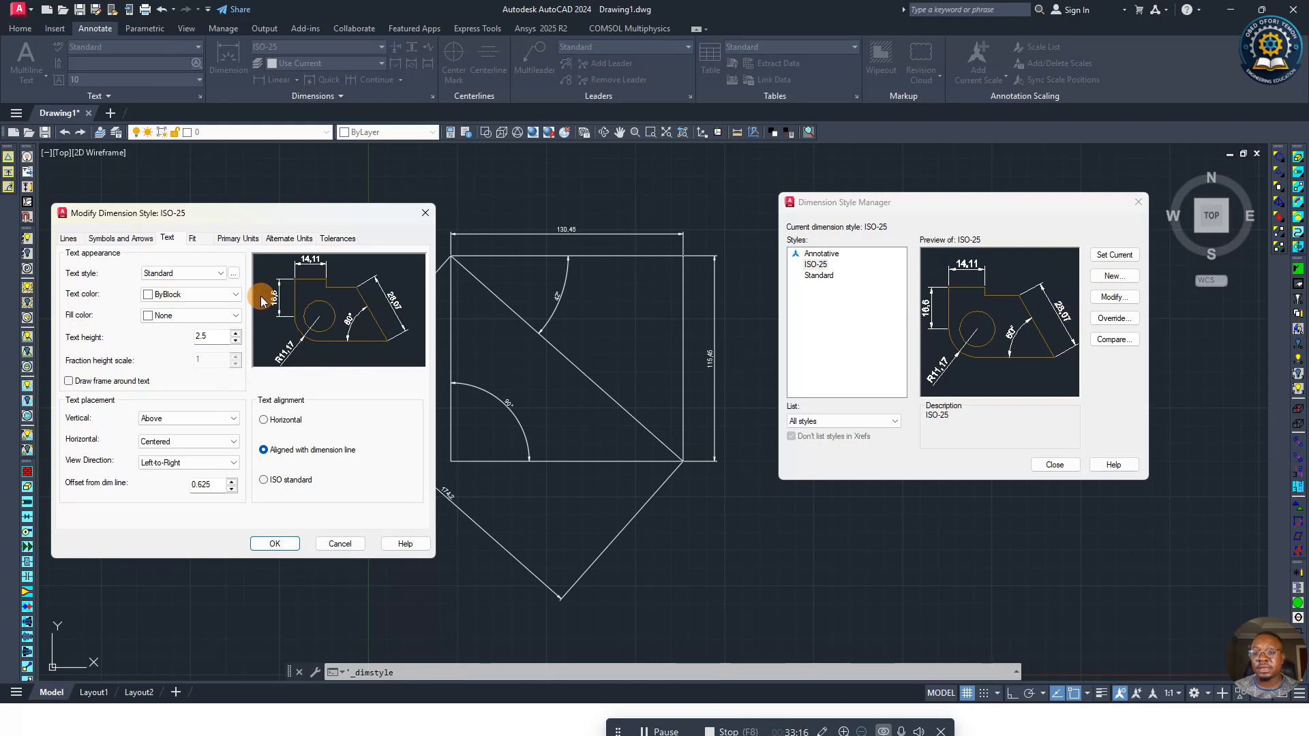
Step: In the style's line settings, keep the dimension line color ByLayer and set the extension lines' color, both linetypes and lineweight to ByLayer
click(71, 240)
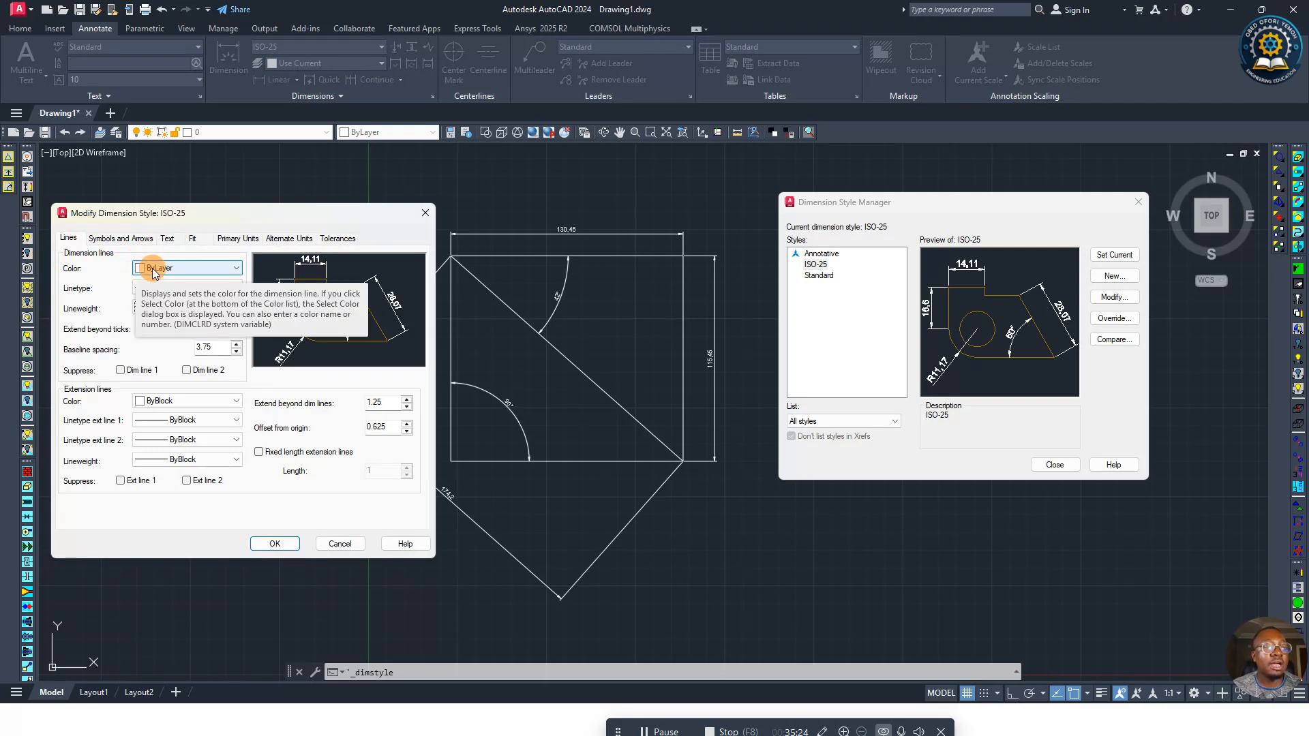
click(203, 267)
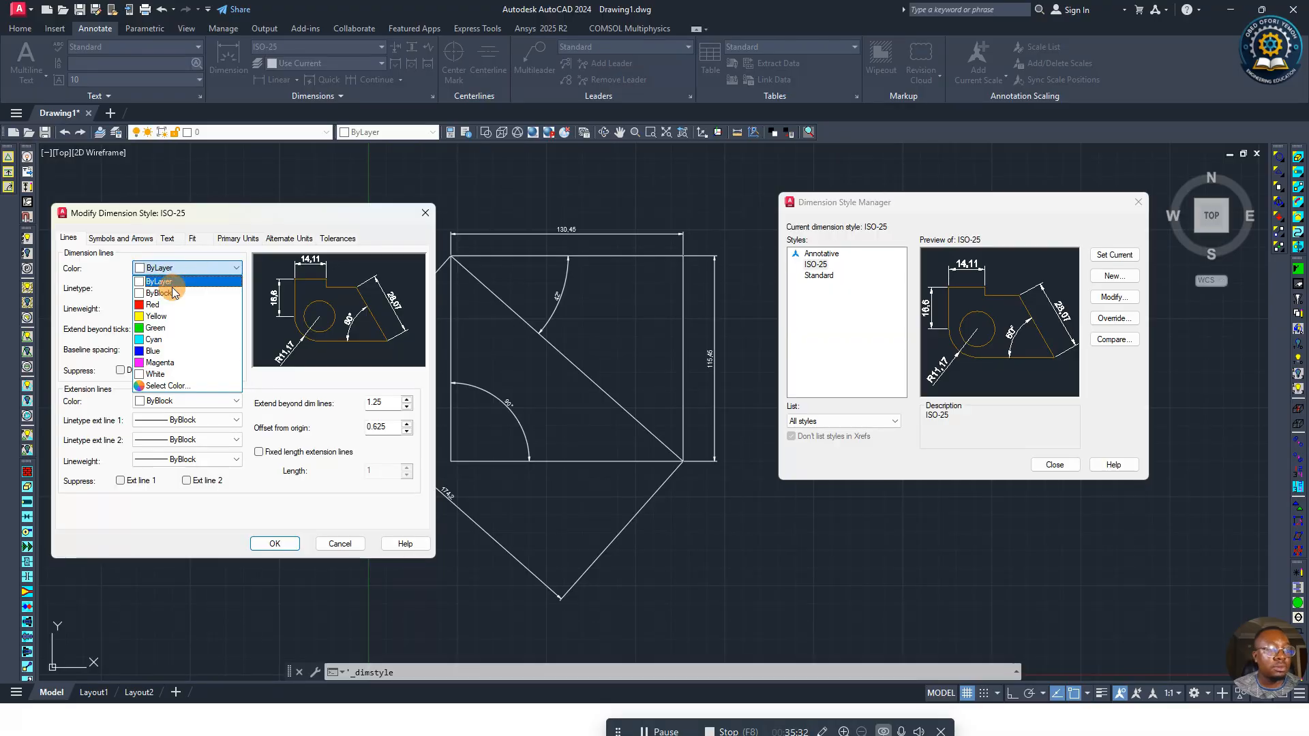
click(201, 268)
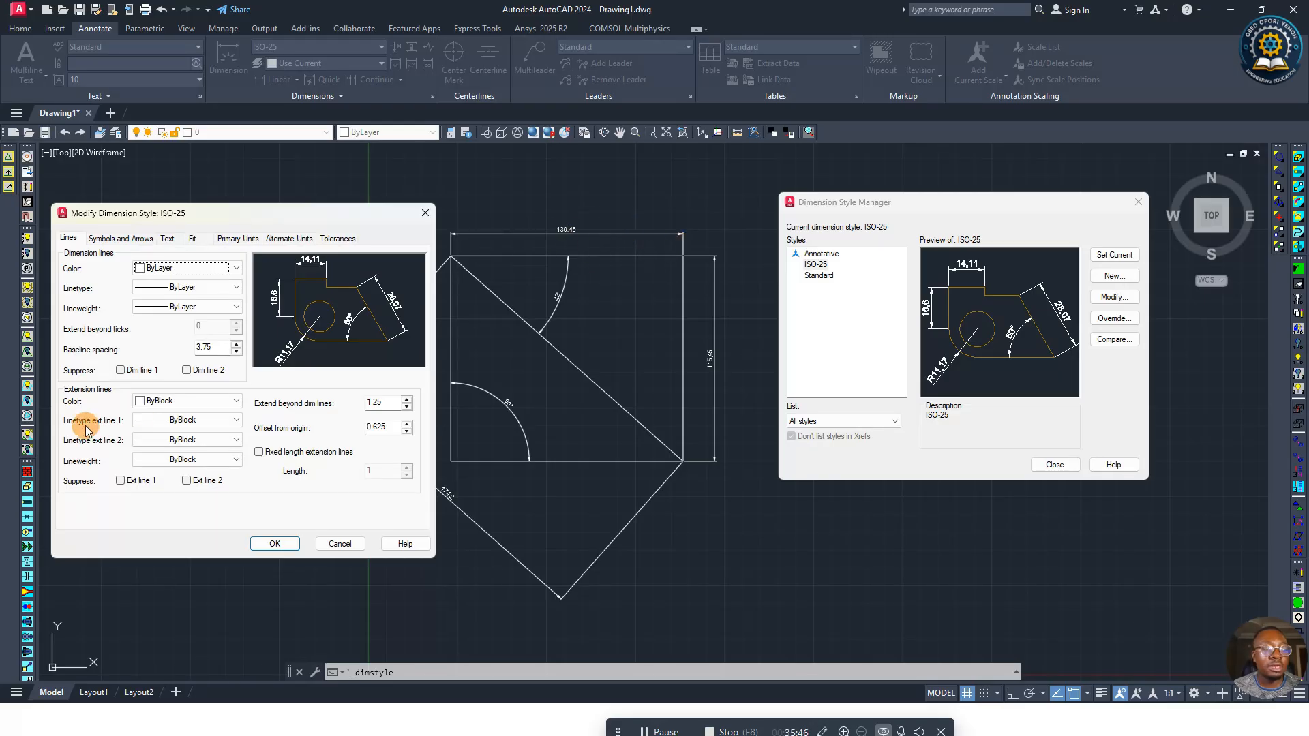
click(210, 401)
click(163, 417)
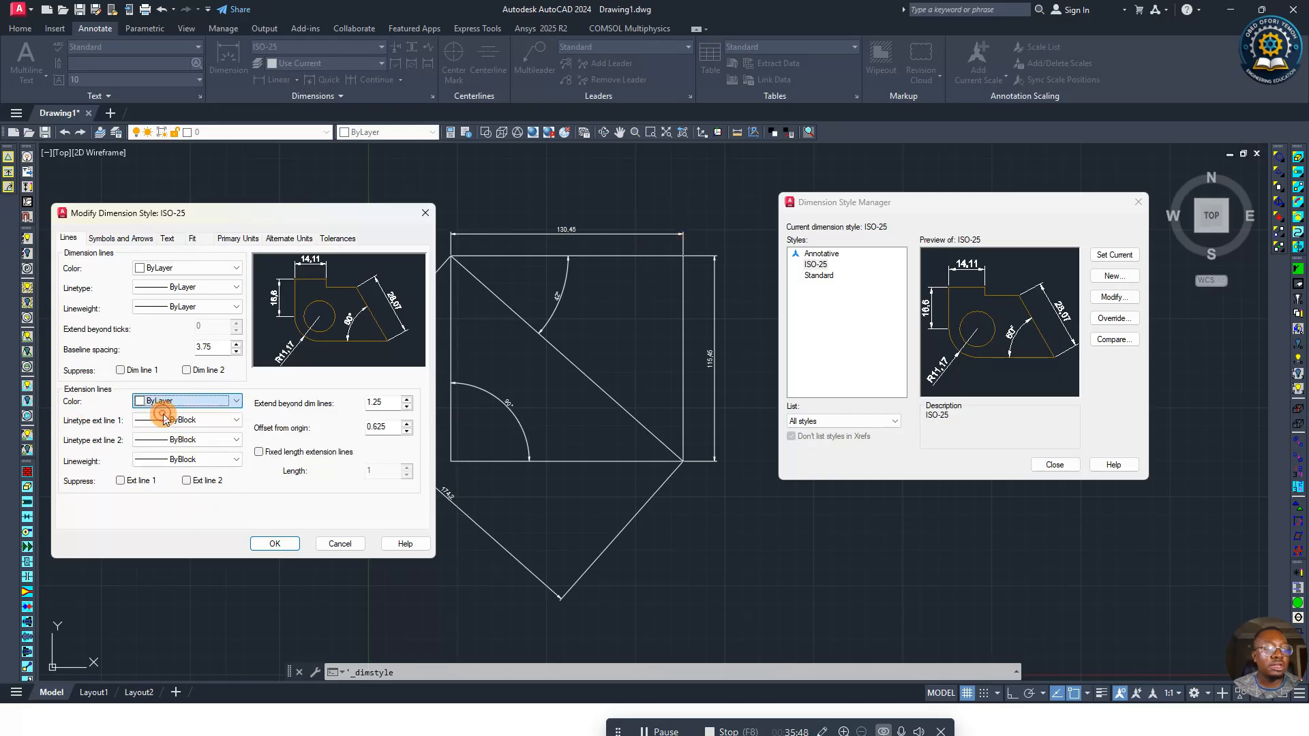
click(165, 420)
click(164, 436)
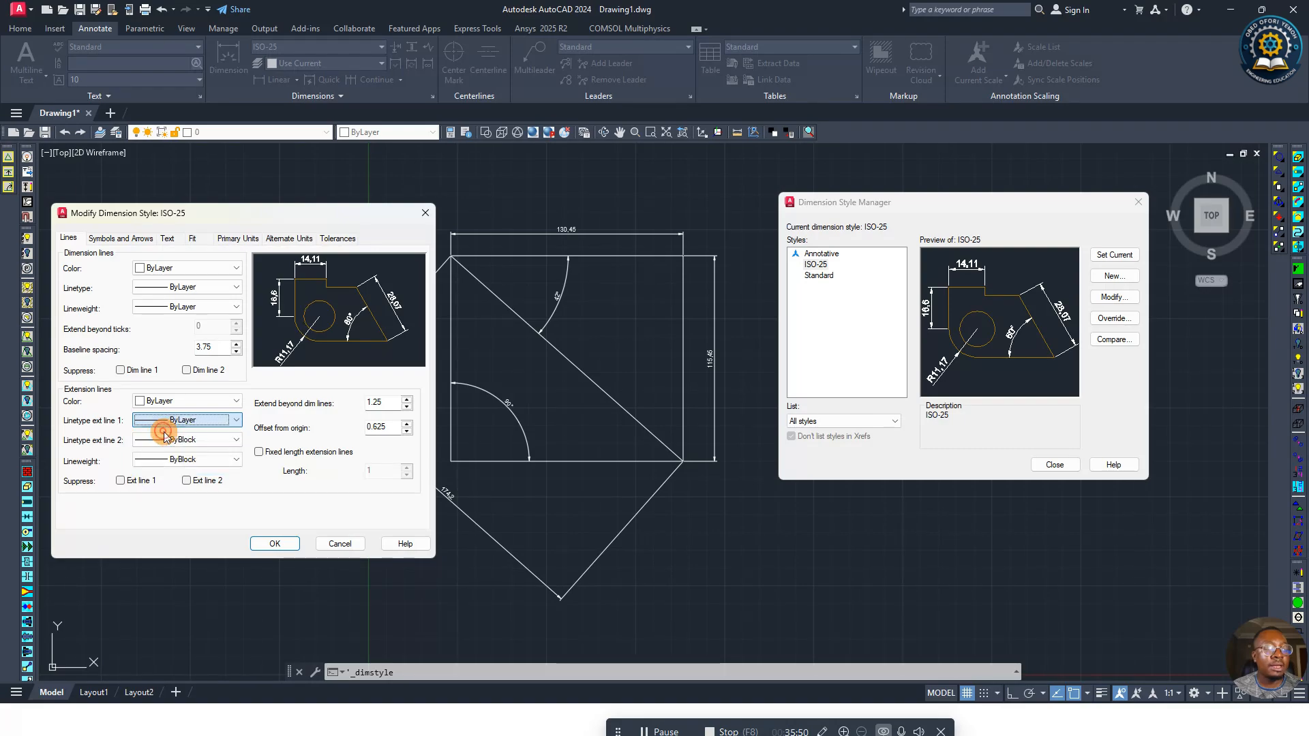
click(176, 439)
click(170, 450)
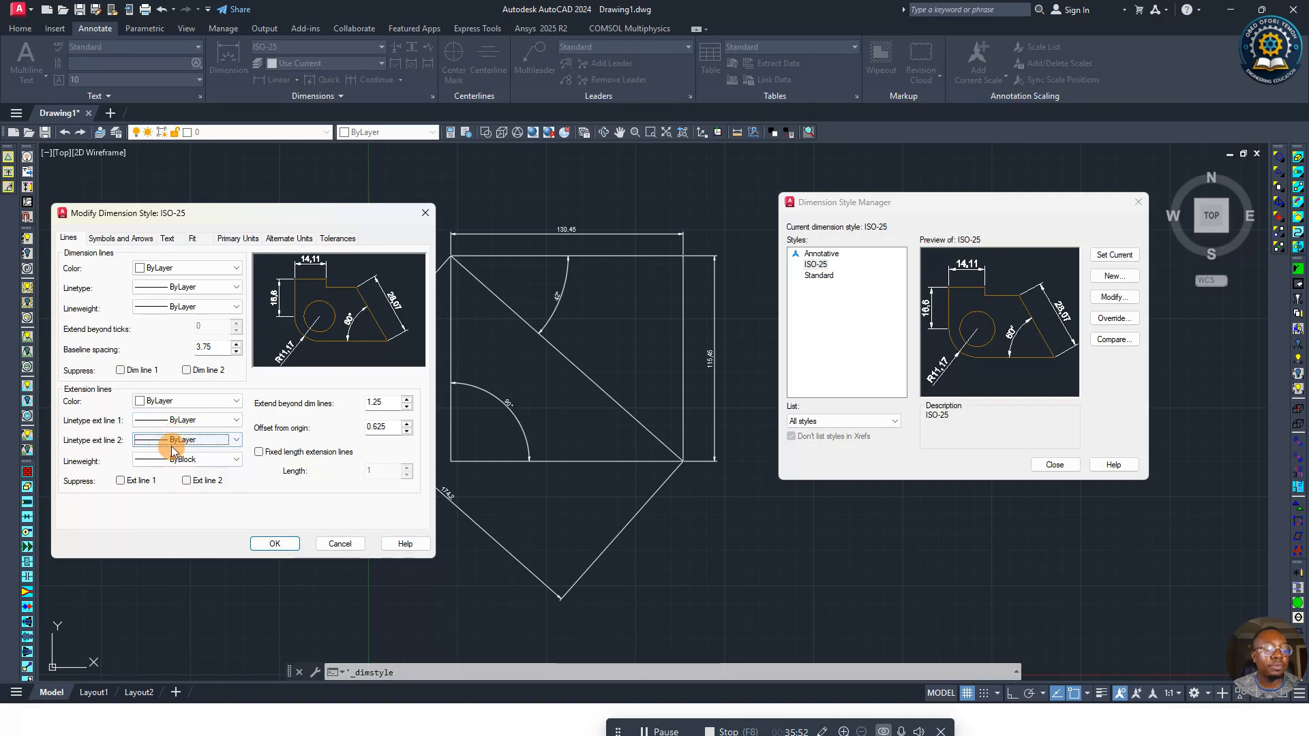
click(185, 459)
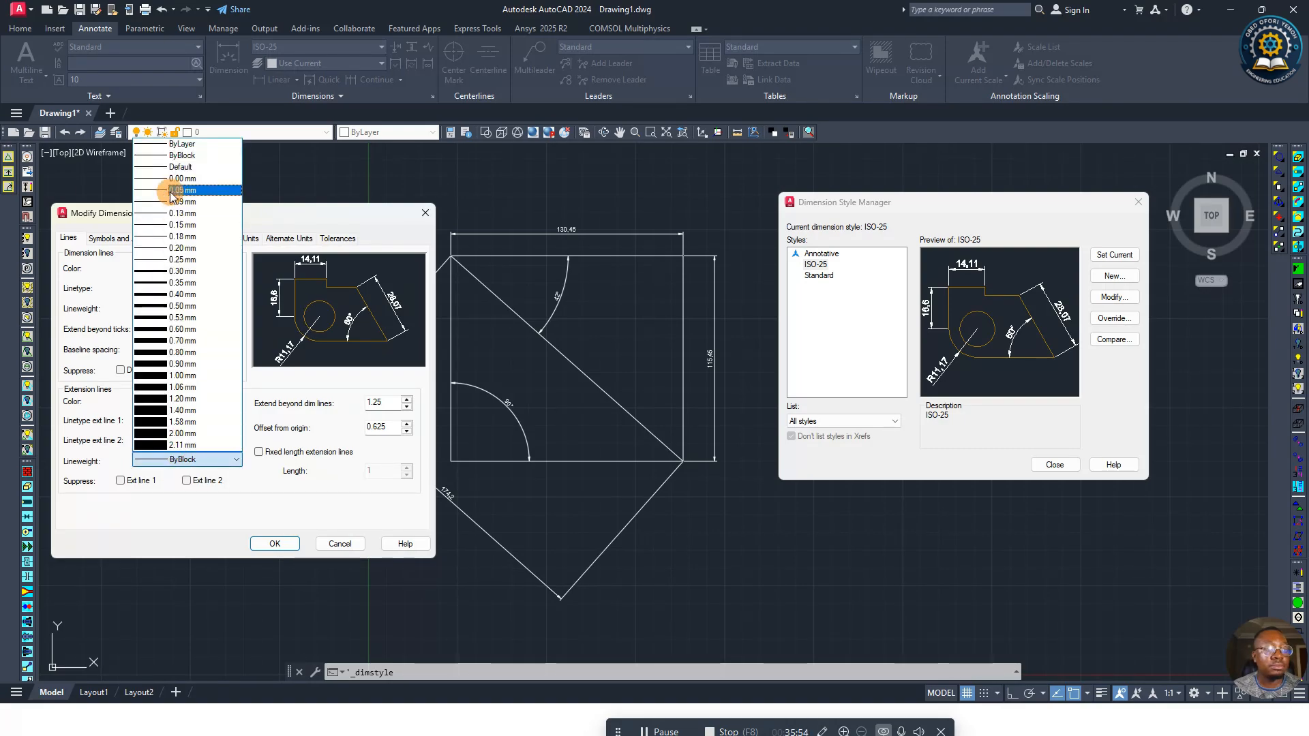
click(170, 143)
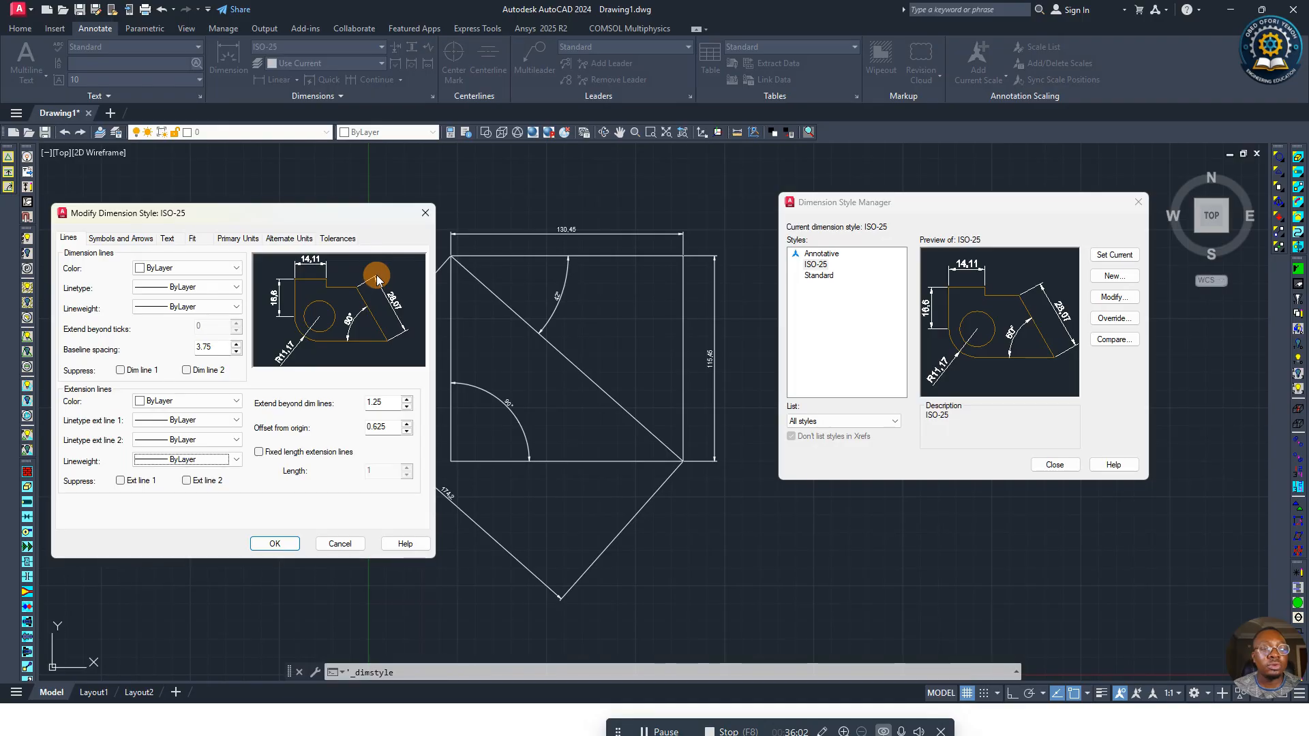
Step: Extend the extension lines 3 beyond the dimension lines and set their offset from origin to 1.5
double_click(385, 401)
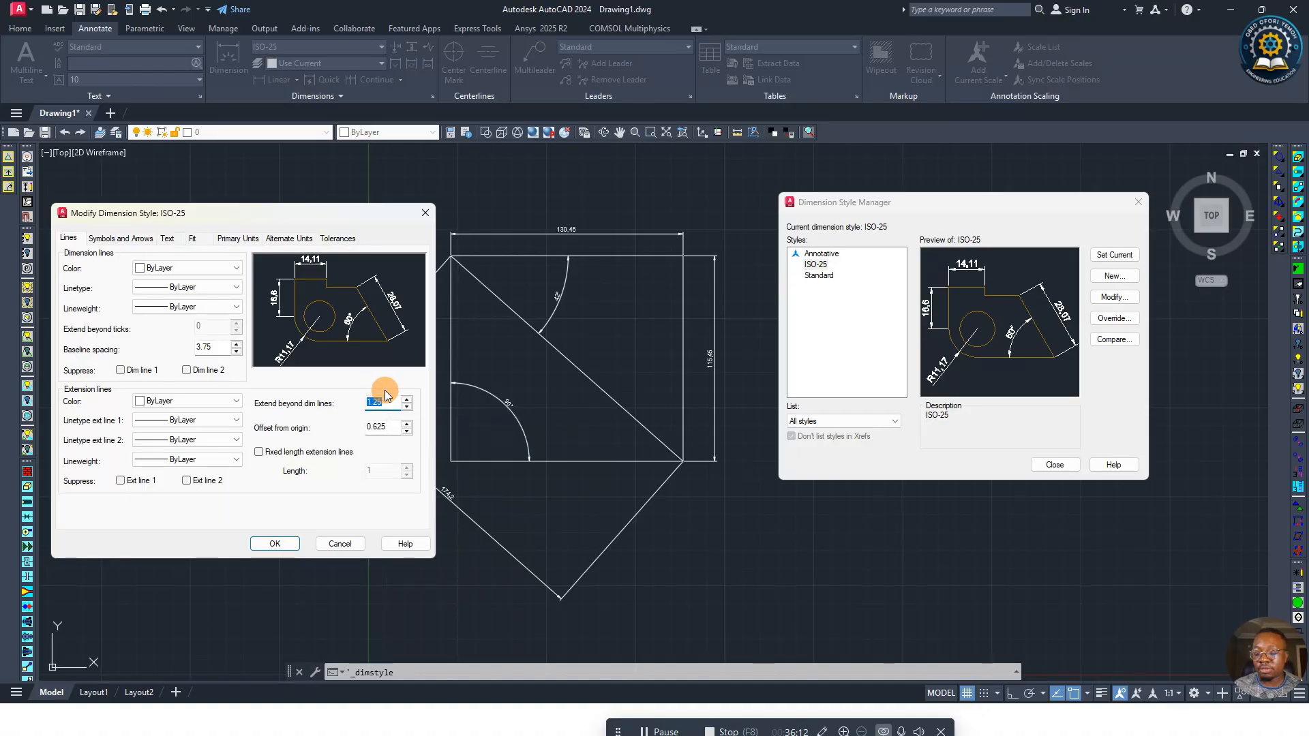
text(3)
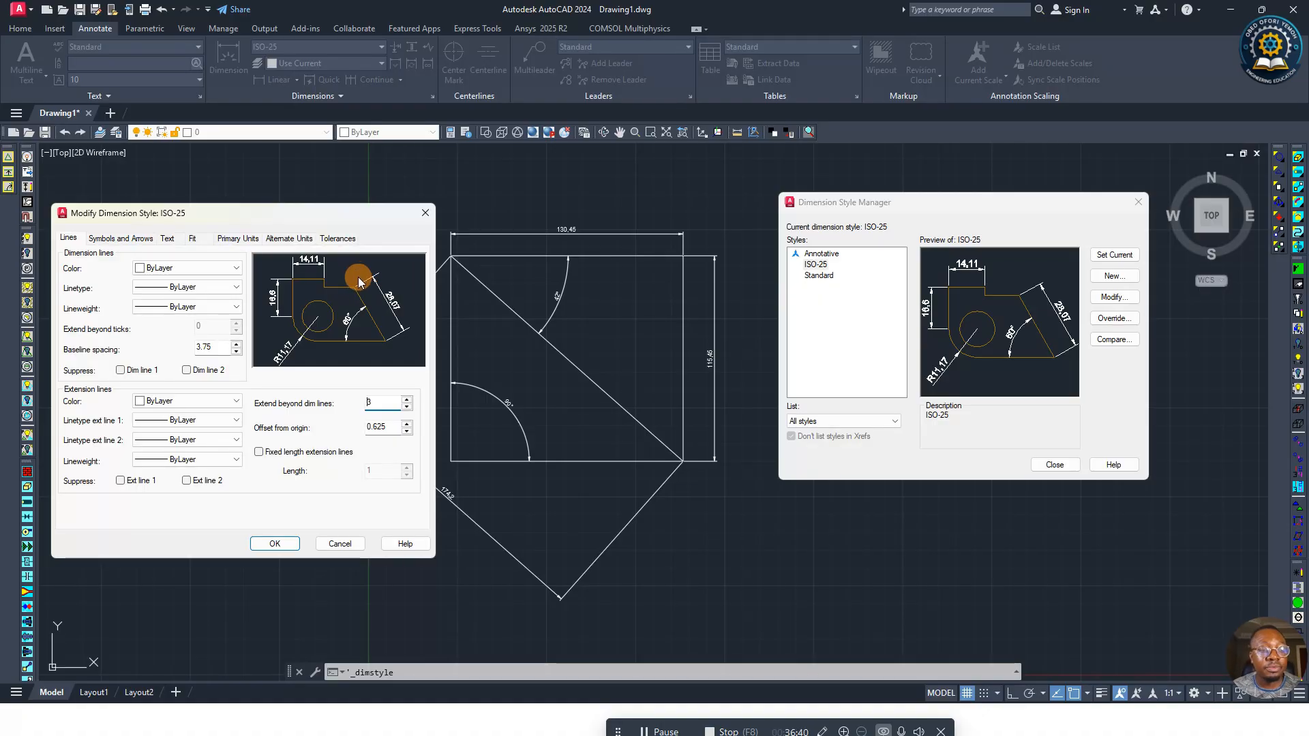
click(387, 427)
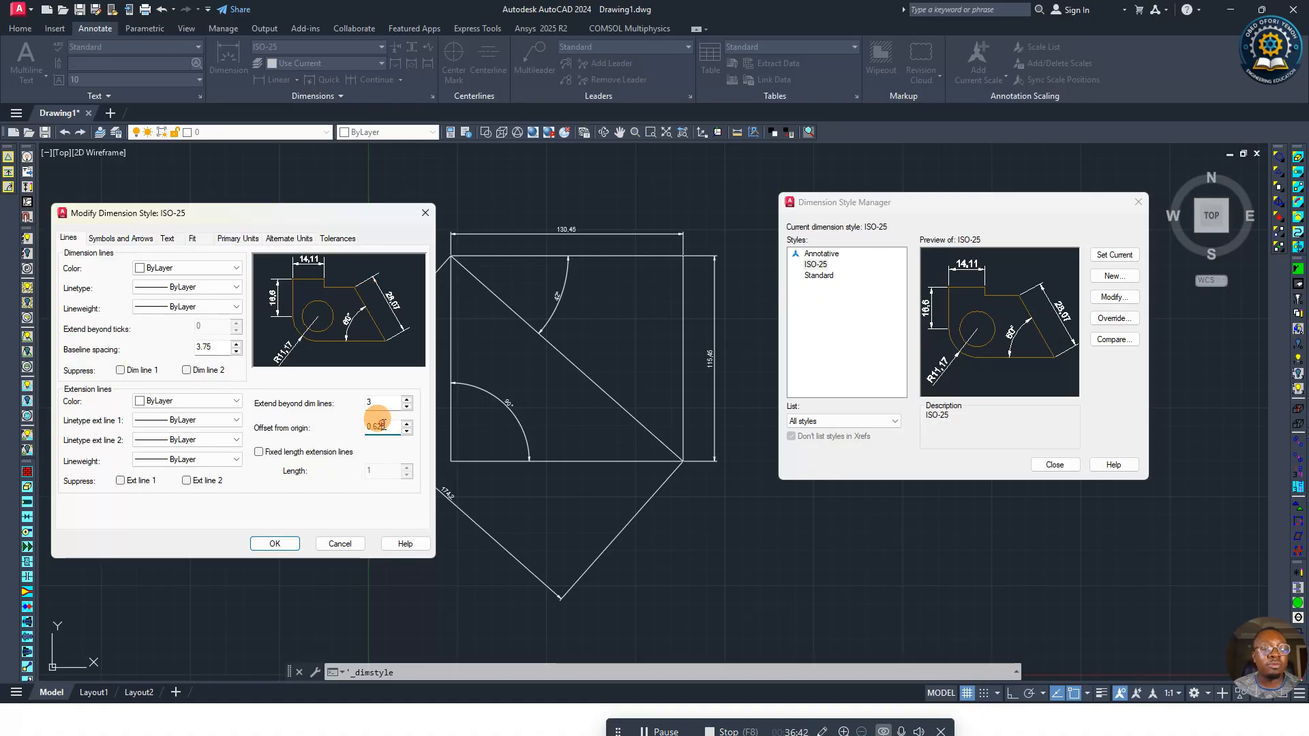
drag(386, 426, 345, 428)
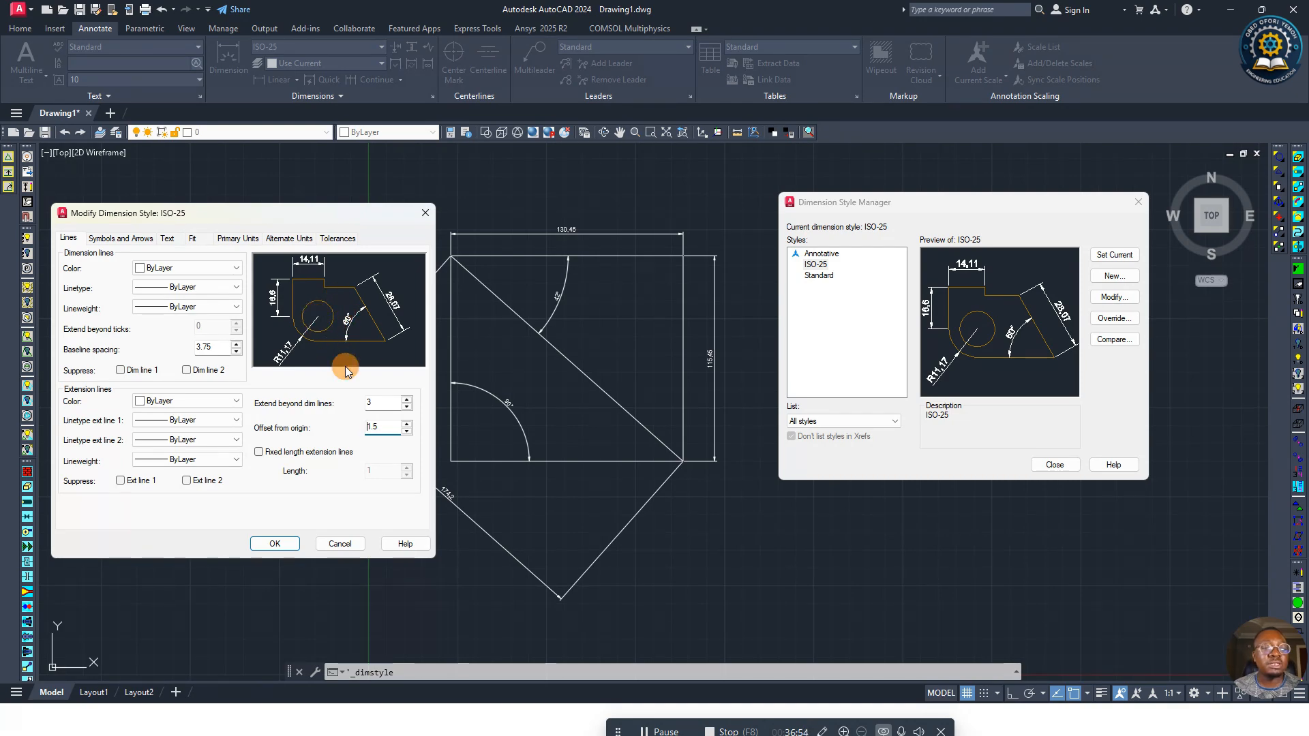
double_click(378, 423)
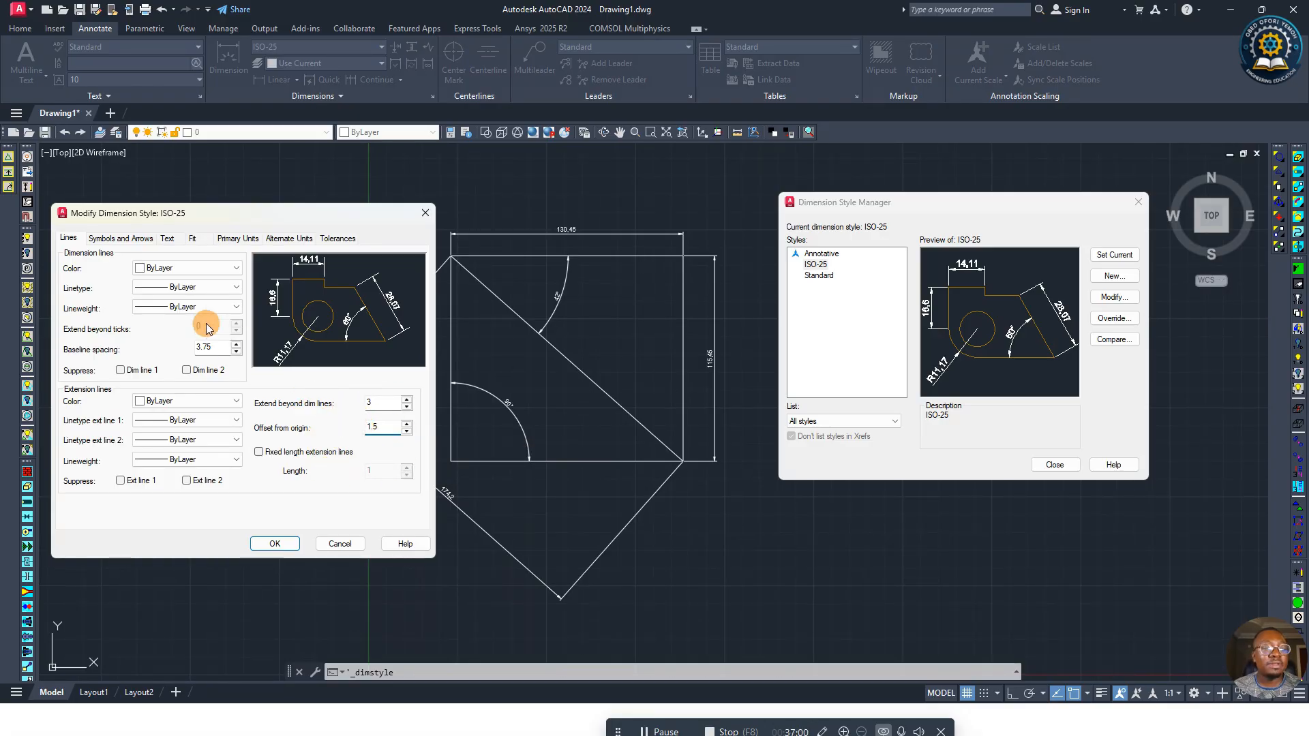
Step: Change the style's first and second arrowheads to Right angle and set the arrow size to 6
click(127, 239)
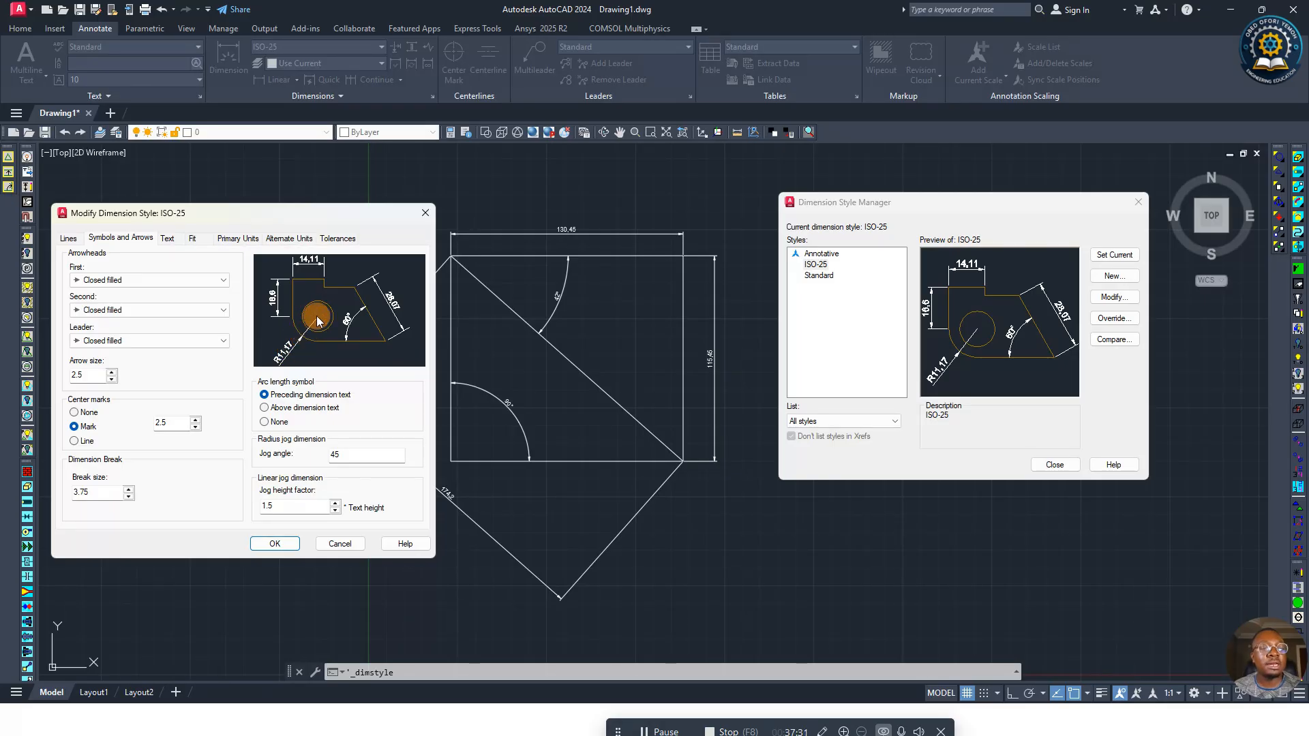
click(96, 281)
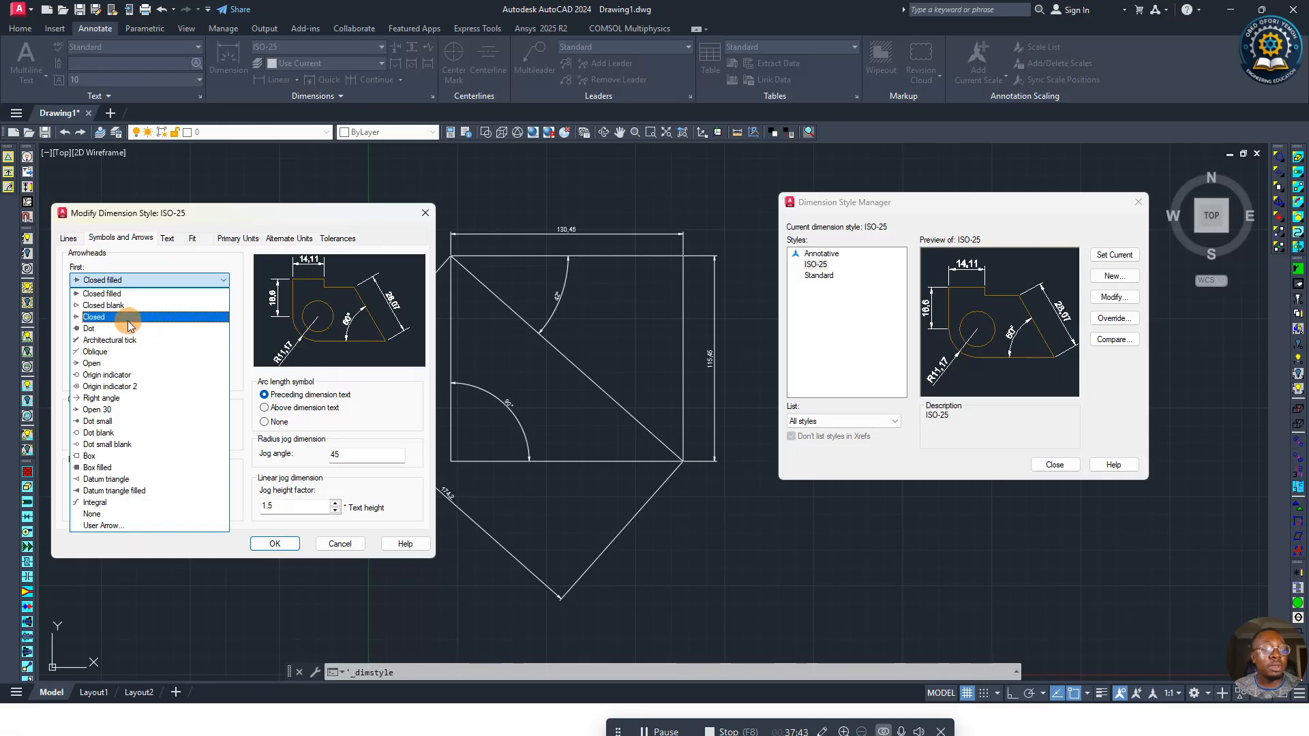
click(109, 399)
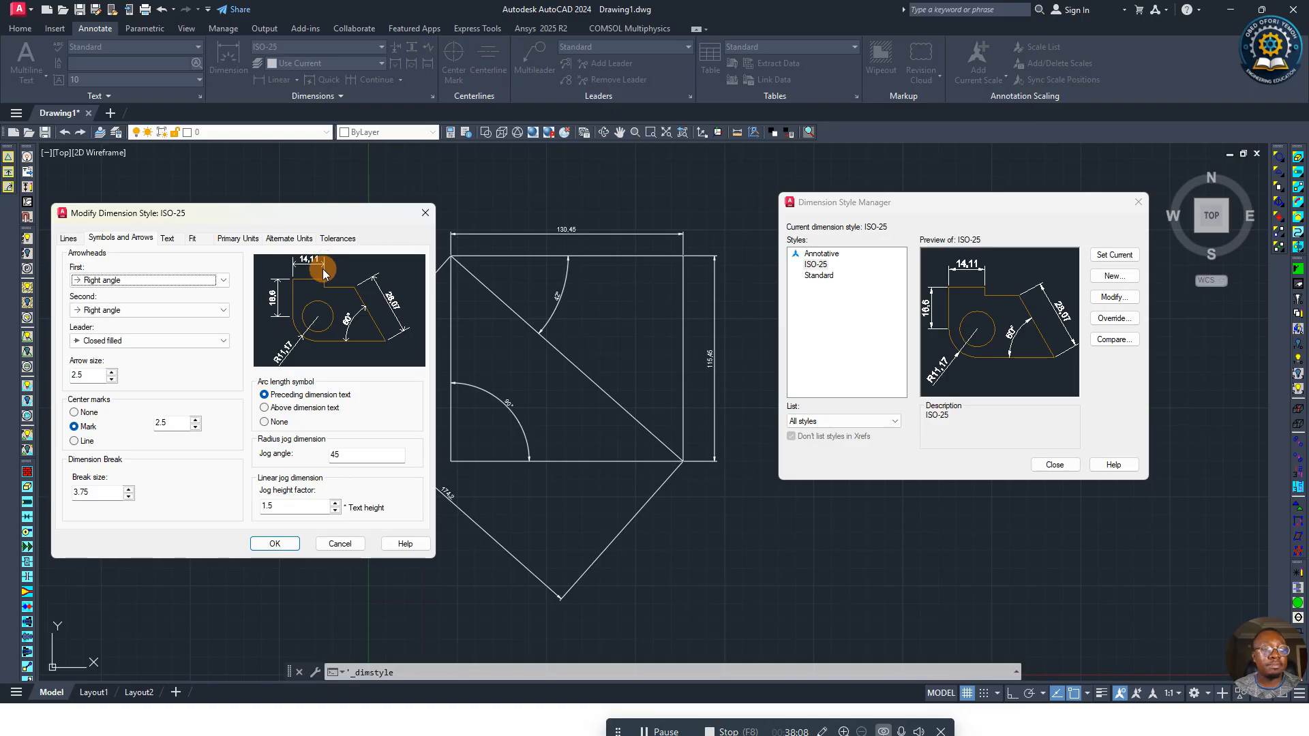
double_click(91, 375)
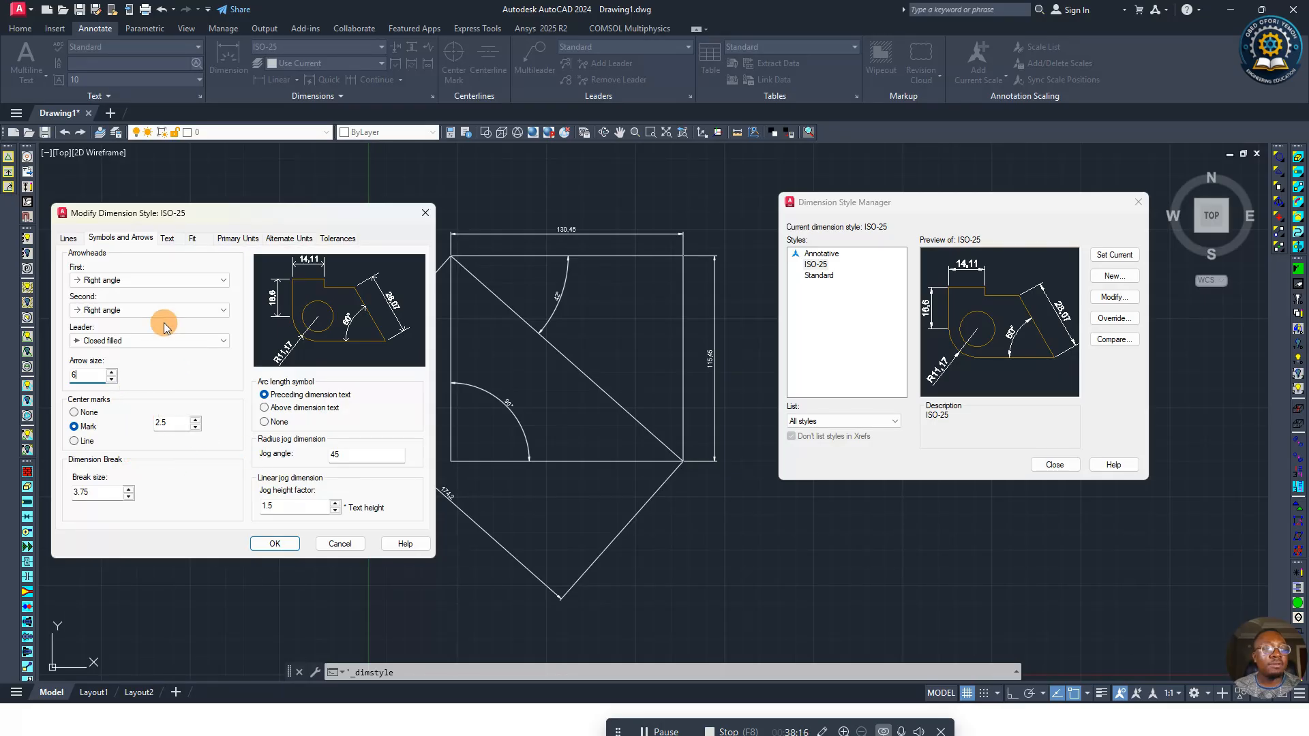
Step: Set the dimension text color to ByLayer and the text height to 10
click(176, 238)
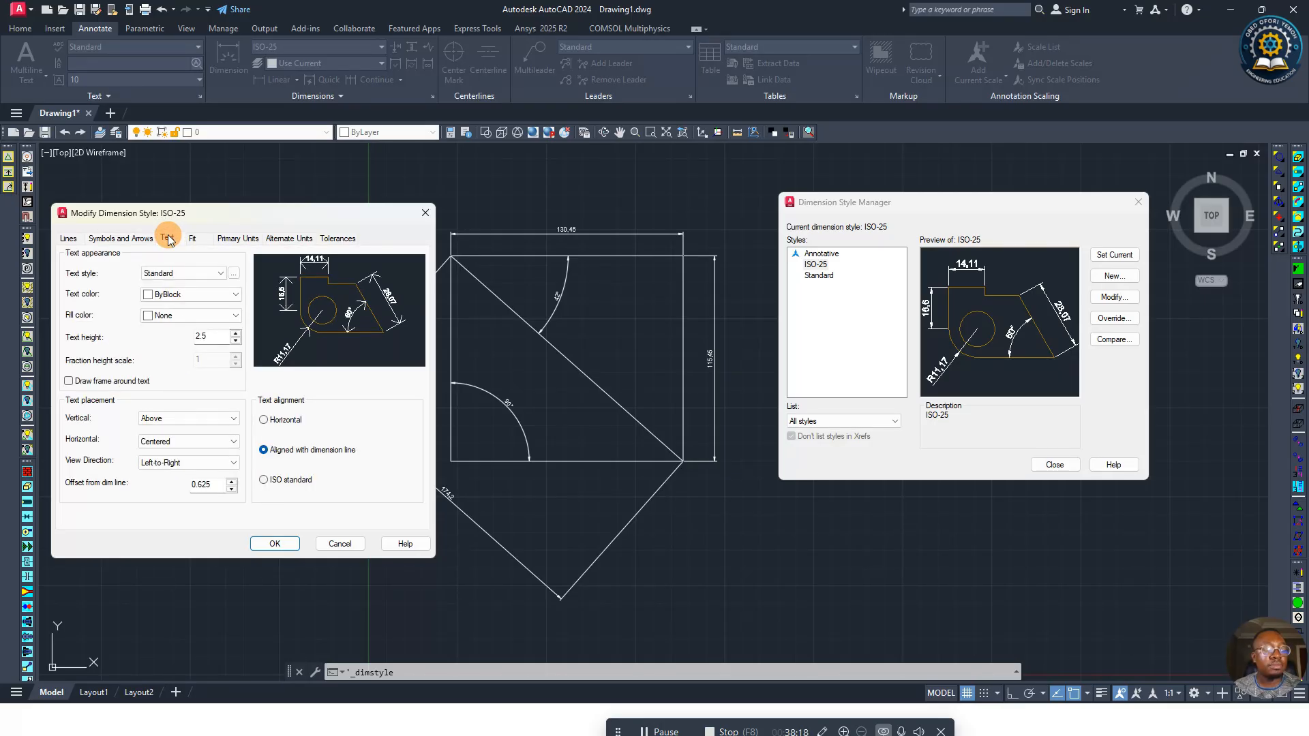
click(167, 294)
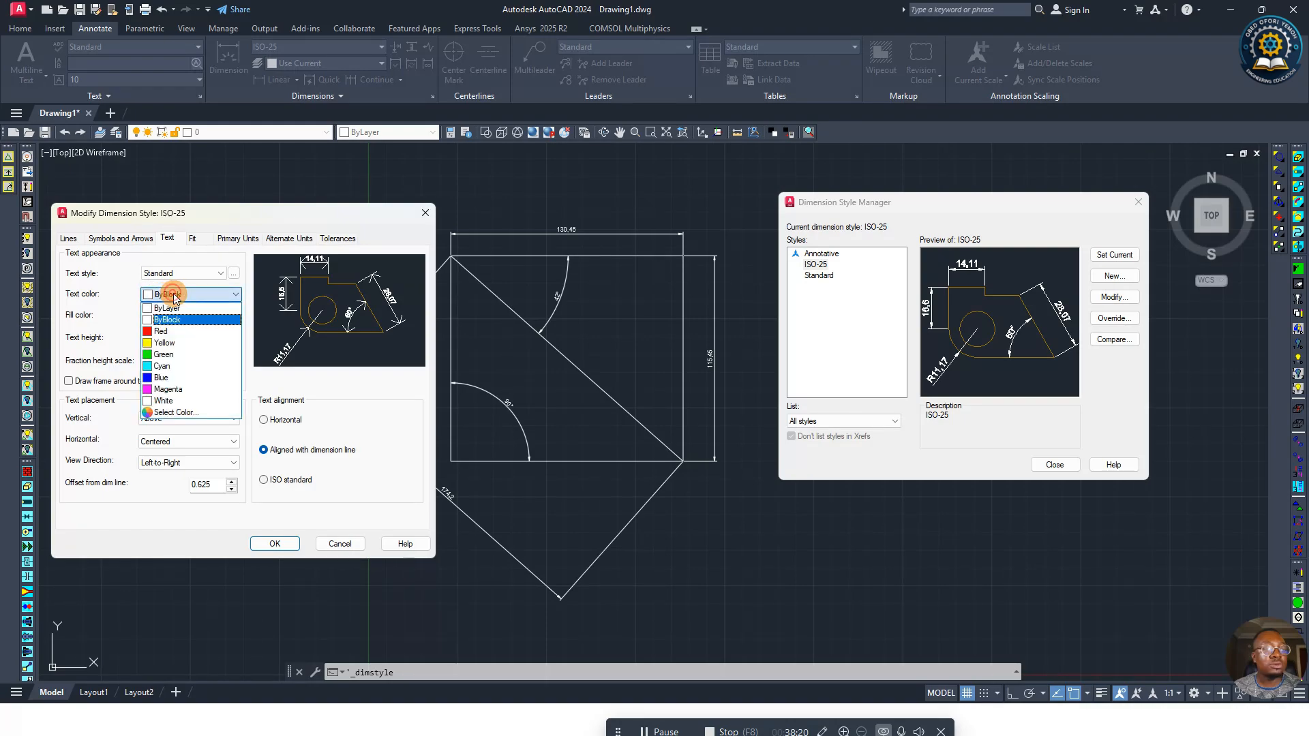
click(168, 307)
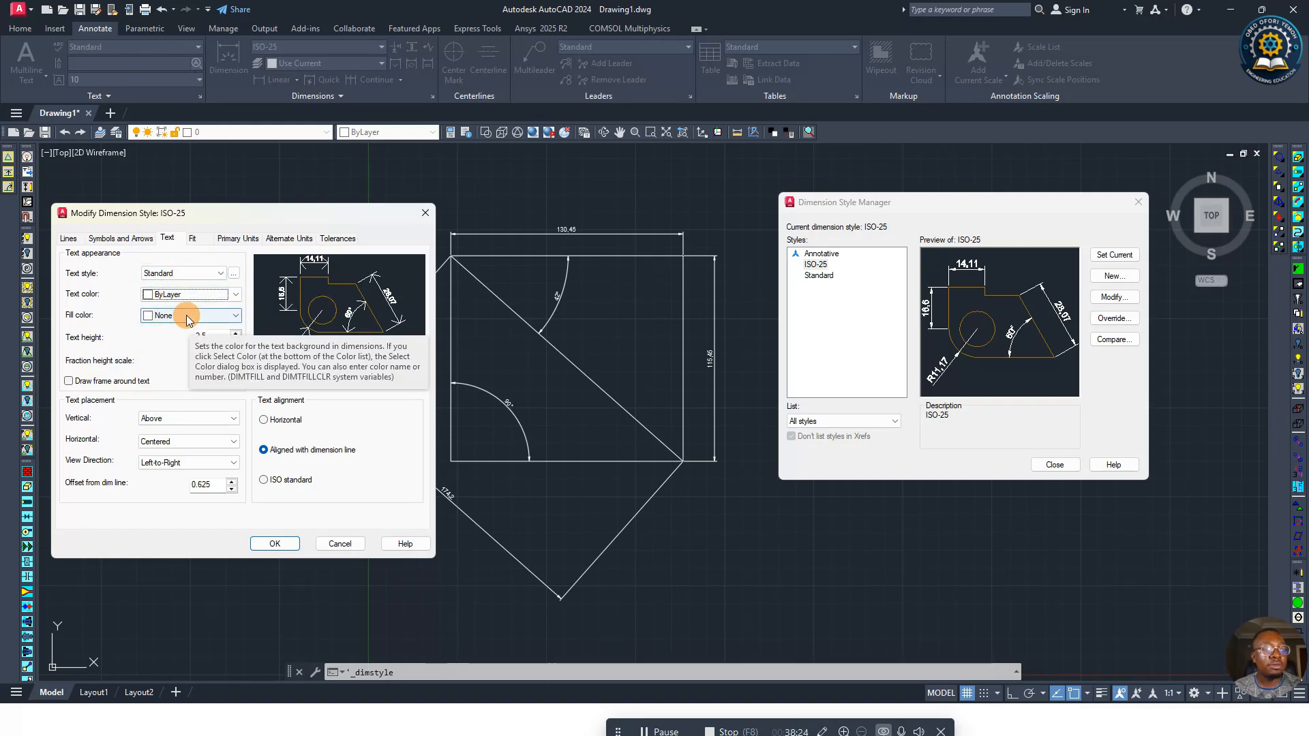
click(207, 336)
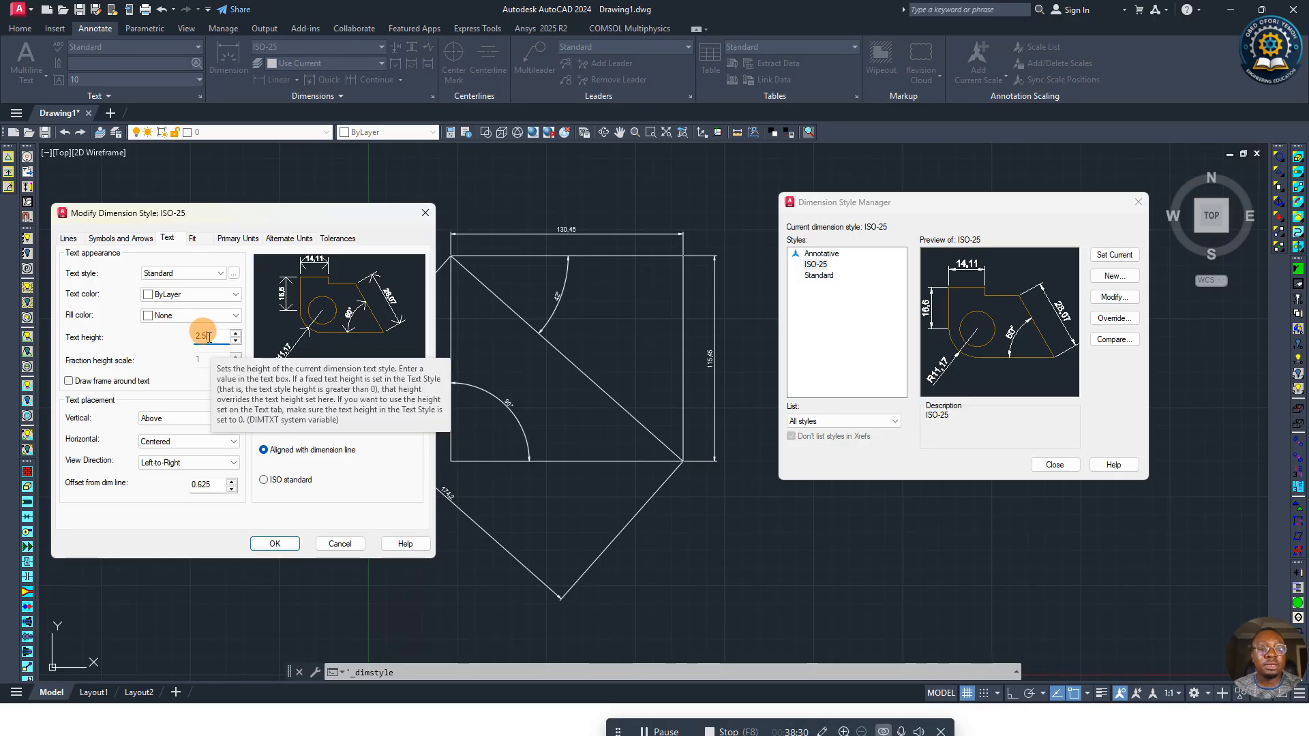
double_click(215, 335)
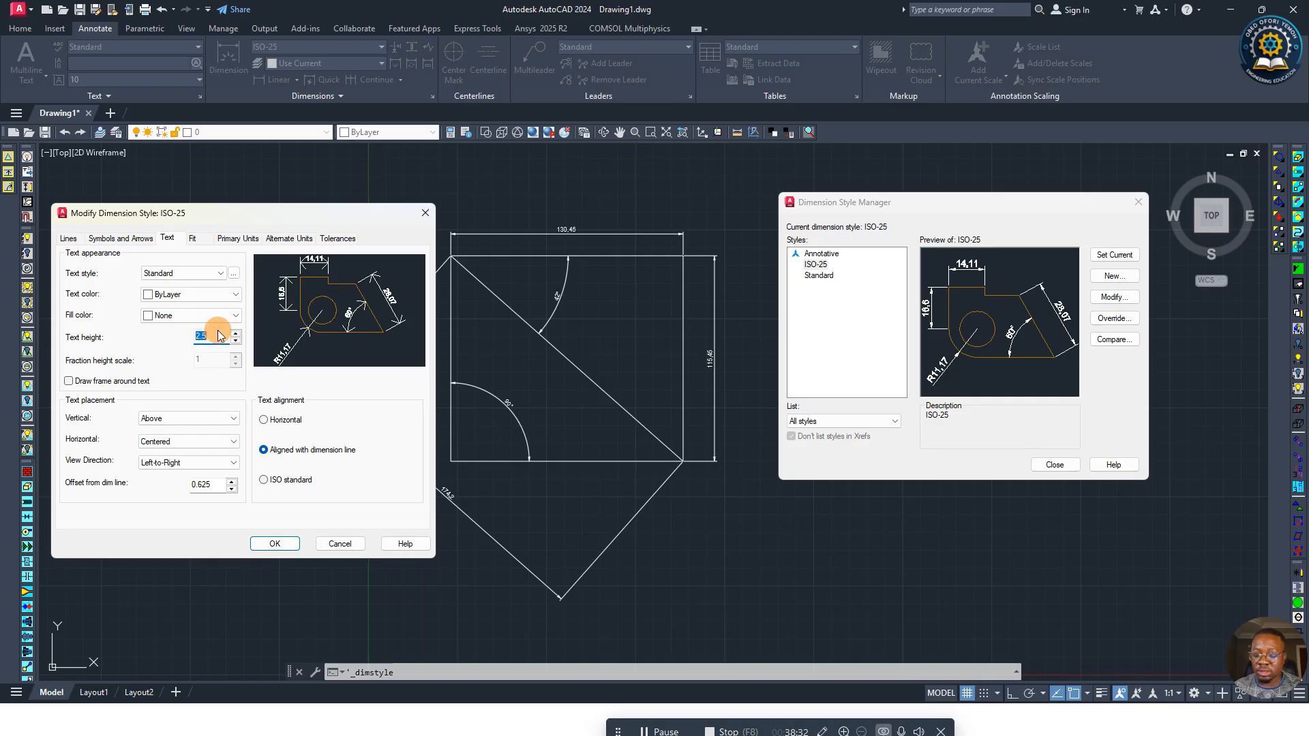
text(10)
click(234, 276)
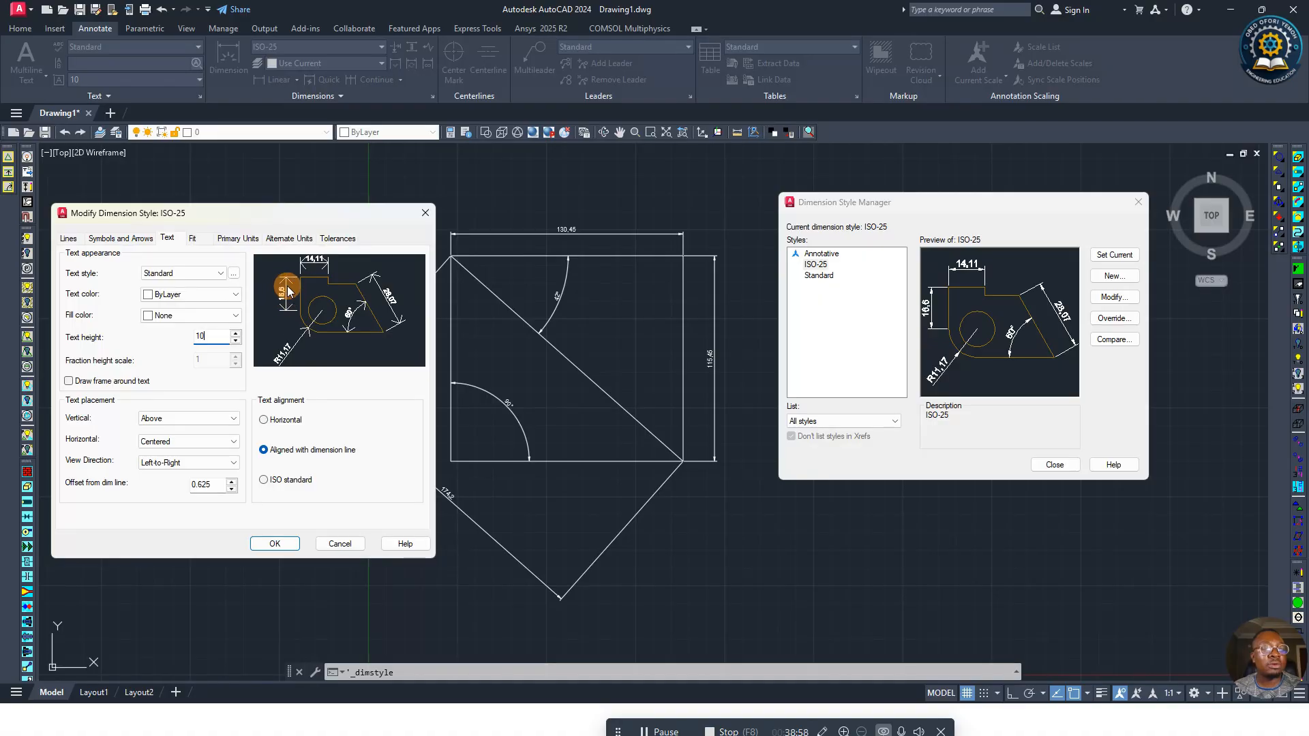
Step: Set the text offset from the dimension line to 1 and the text alignment to ISO standard, trying horizontal alignment as well
click(205, 485)
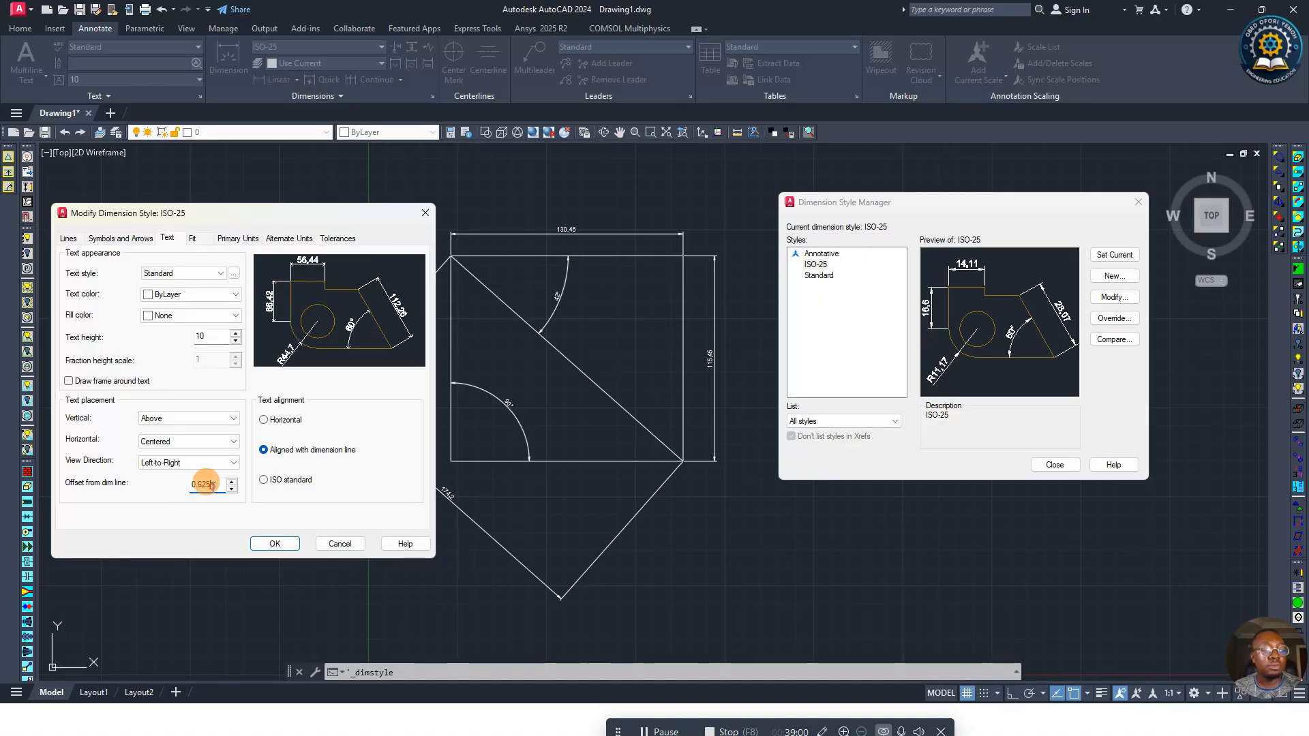
drag(212, 485, 178, 488)
text(1)
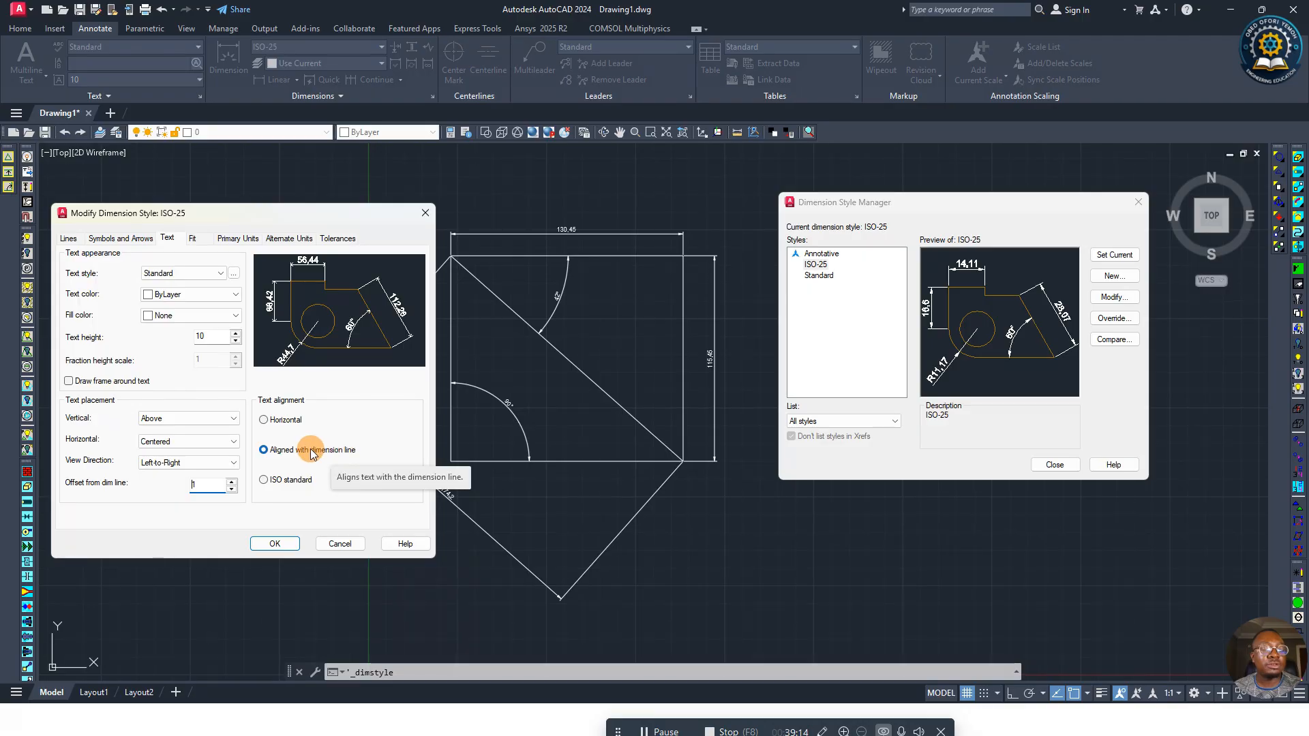
click(264, 480)
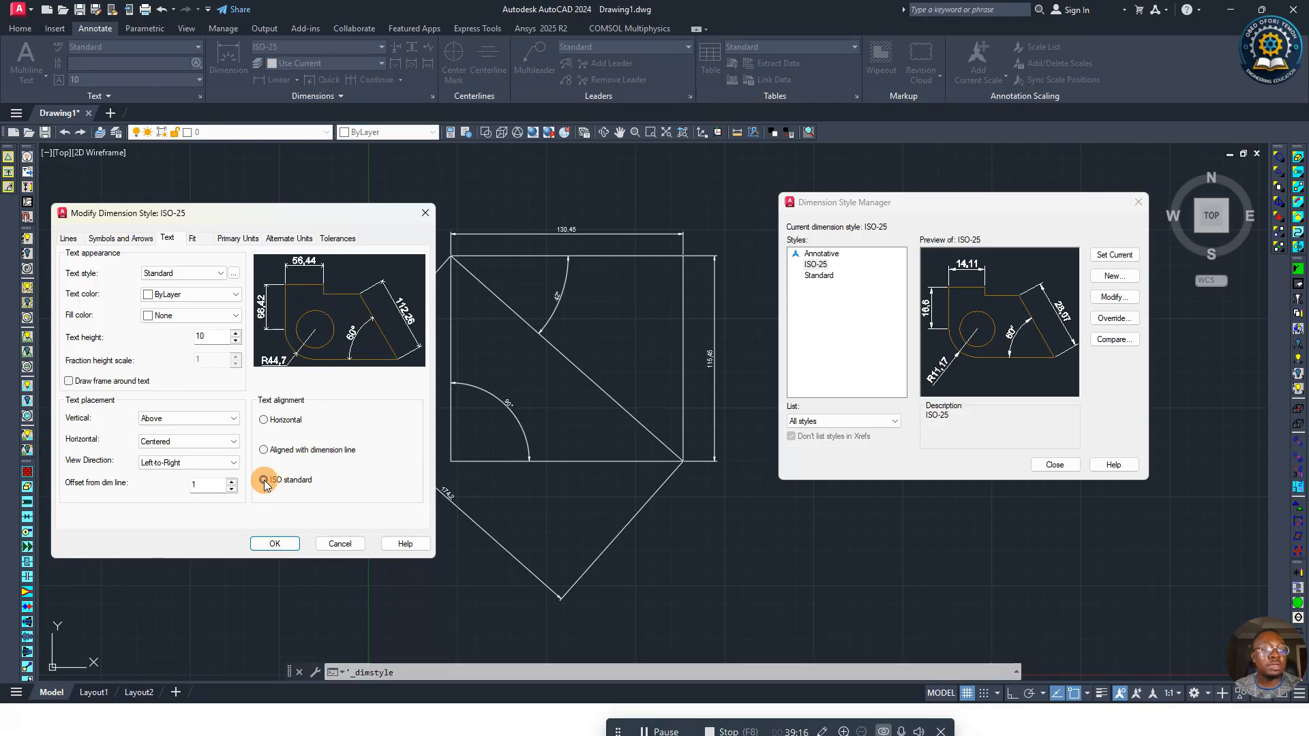
click(263, 420)
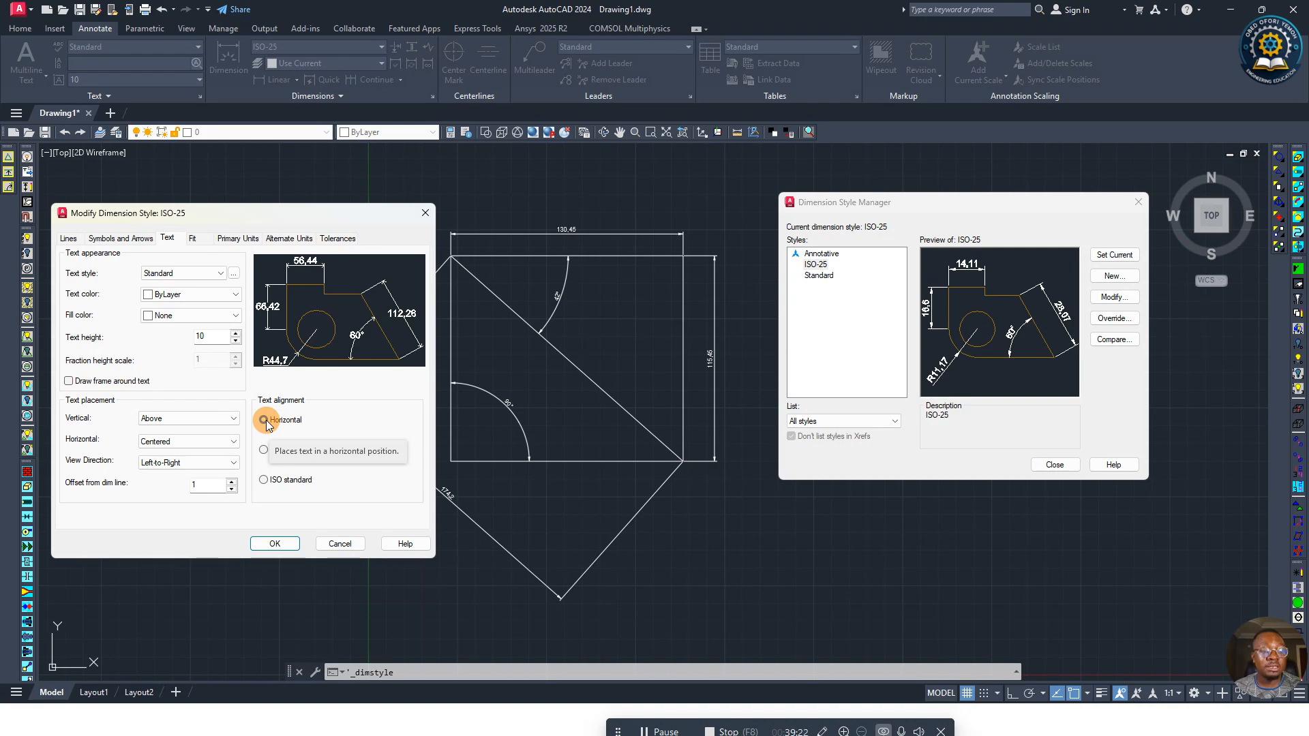
click(263, 480)
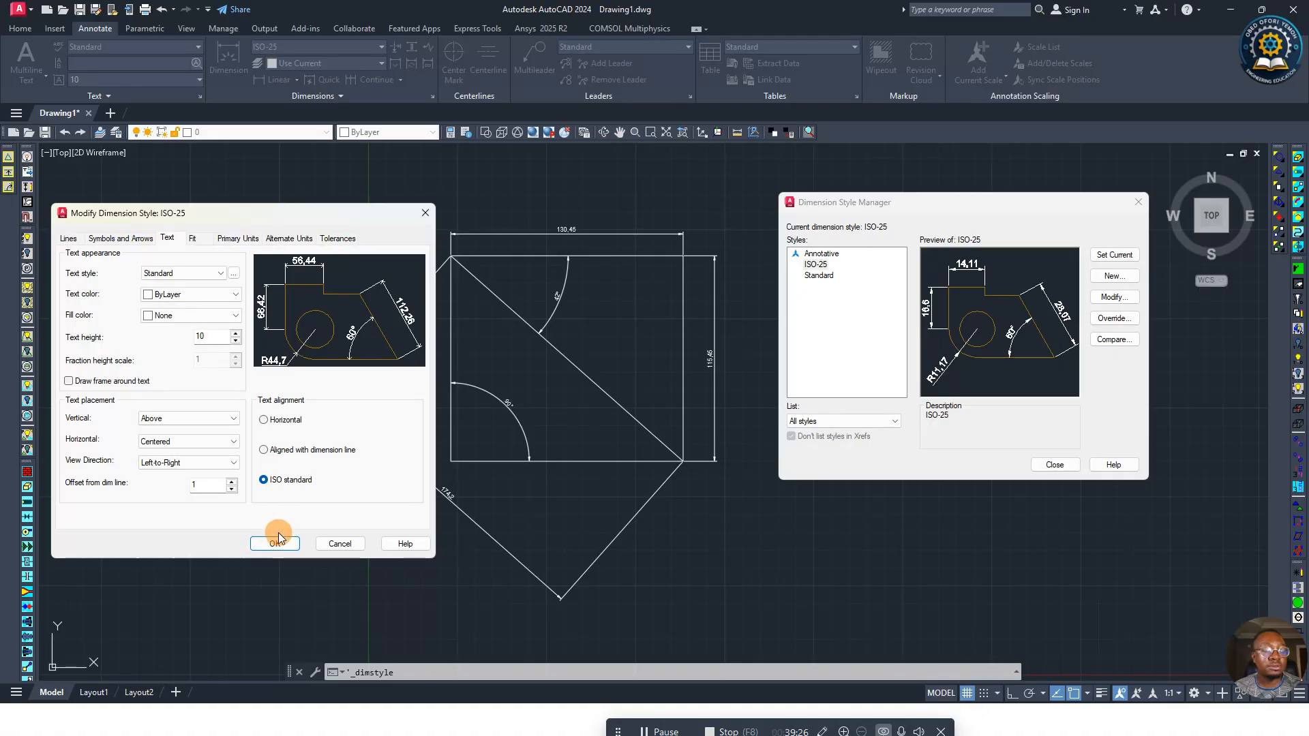
Step: Place non-default text over the dimension line without leader, and set the linear dimension precision to 0
click(194, 240)
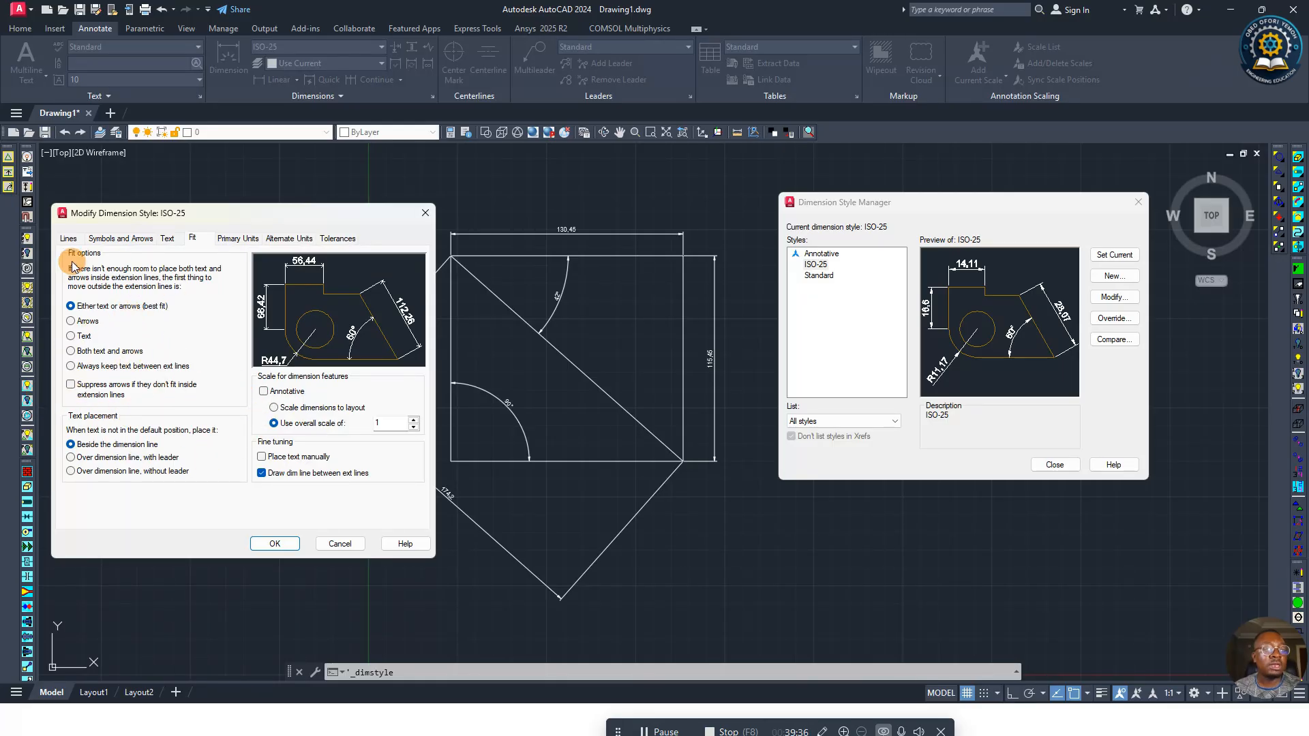
click(70, 471)
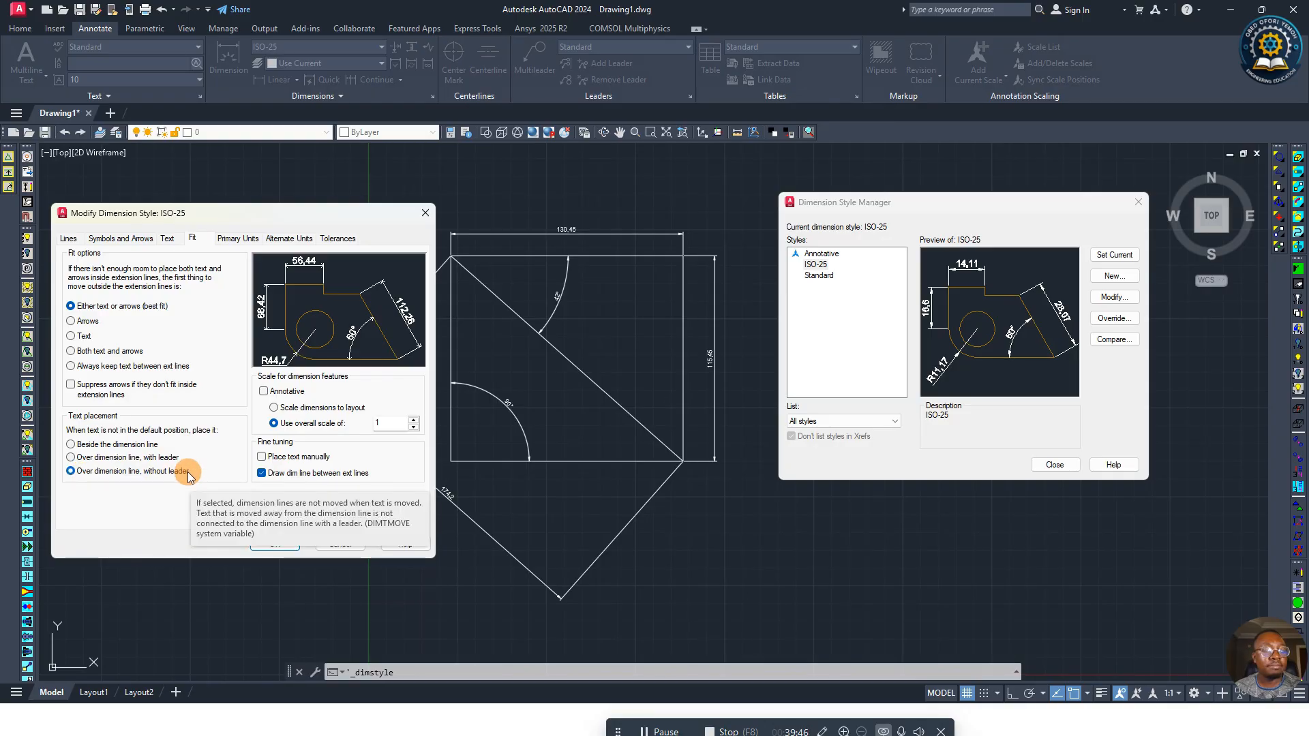
click(240, 238)
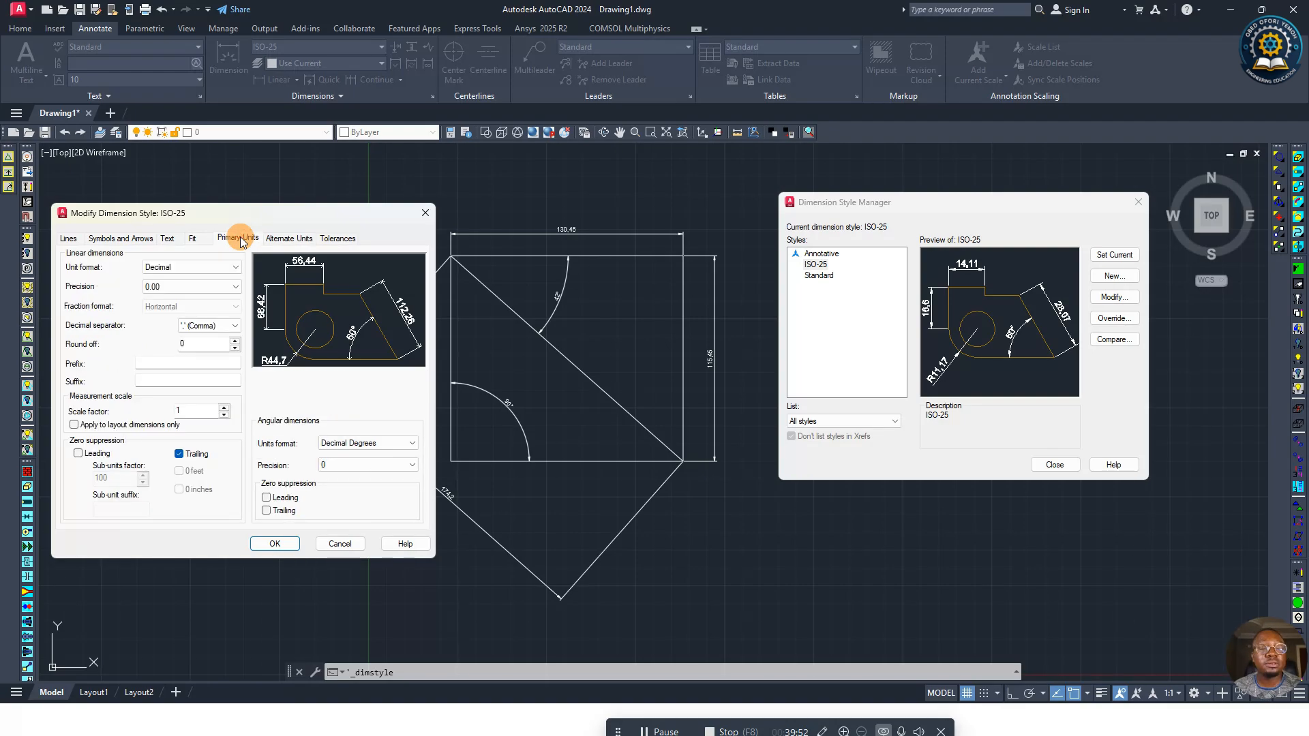
click(217, 285)
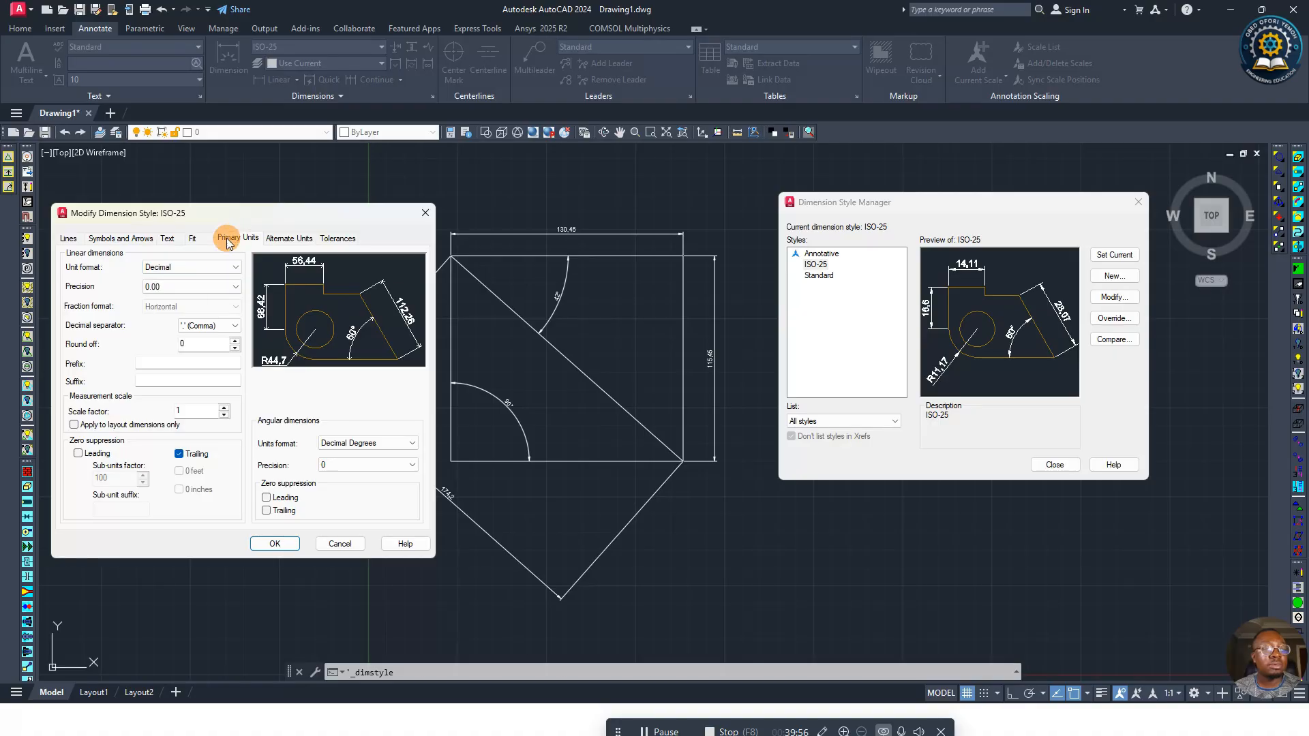
click(175, 270)
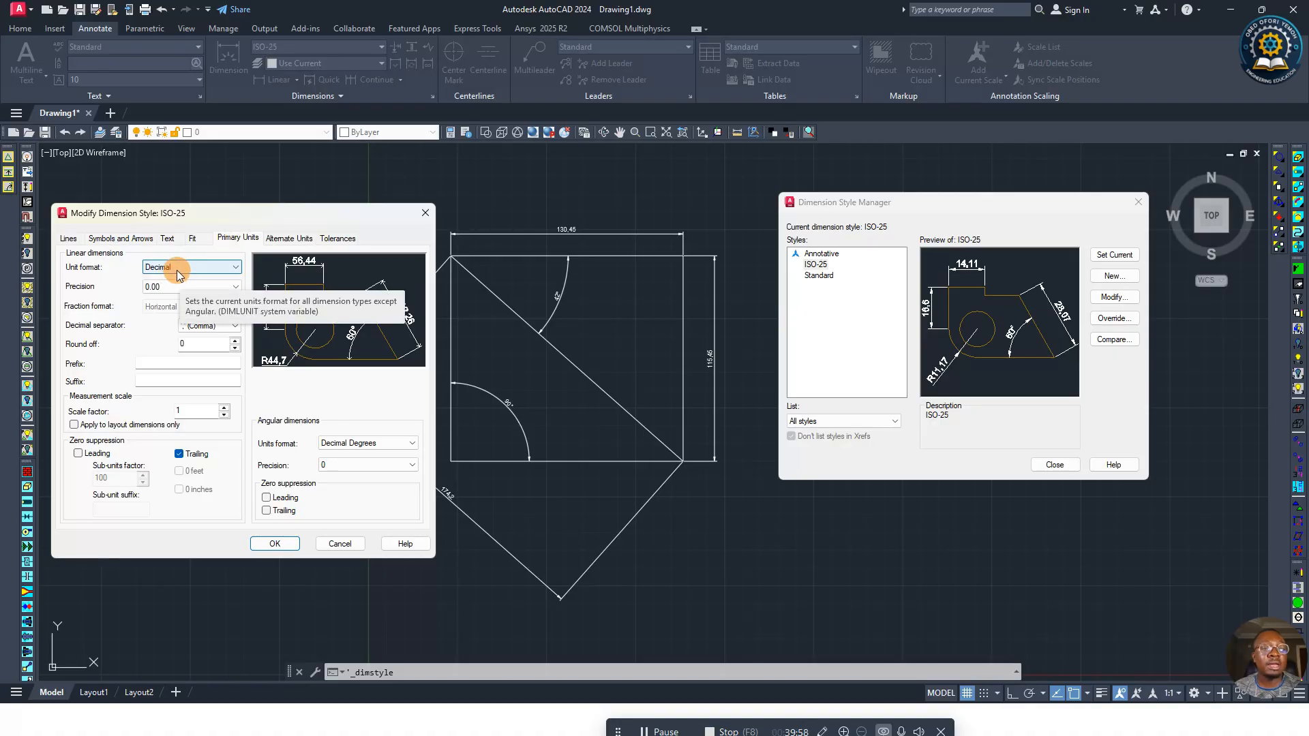
click(199, 290)
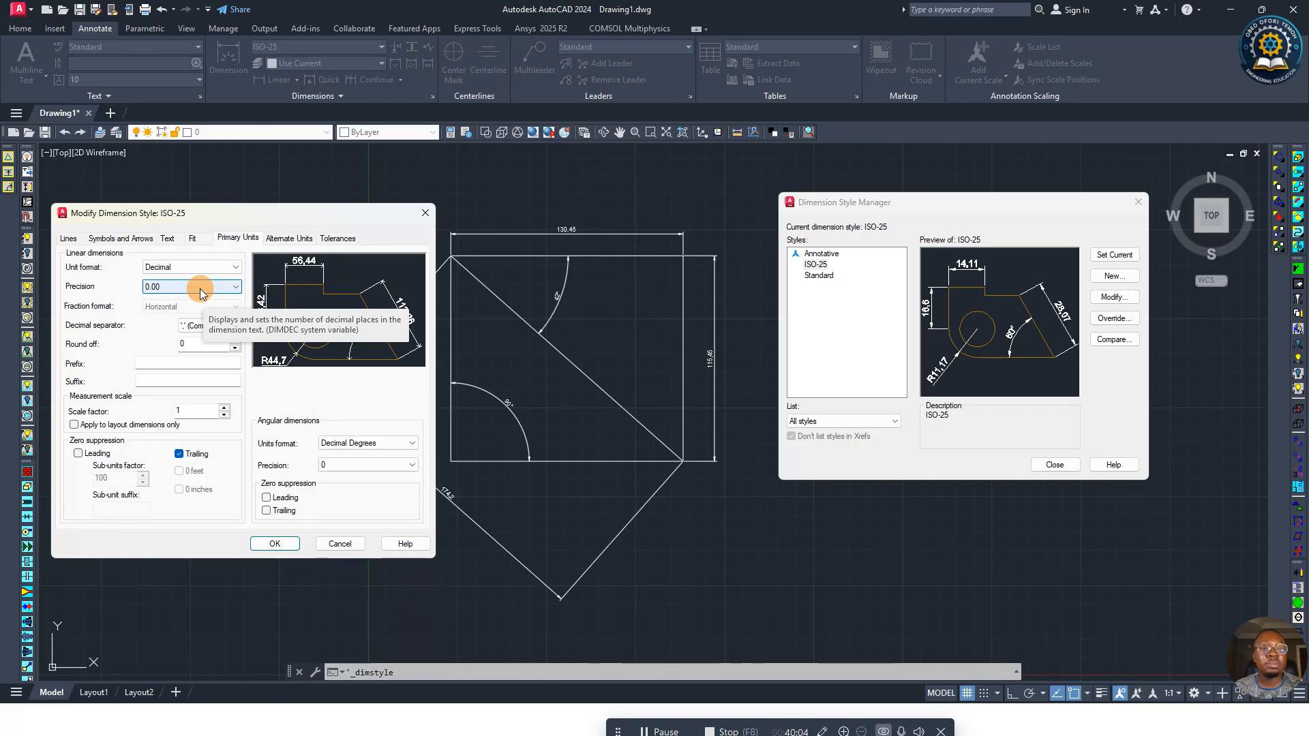
click(199, 289)
click(161, 300)
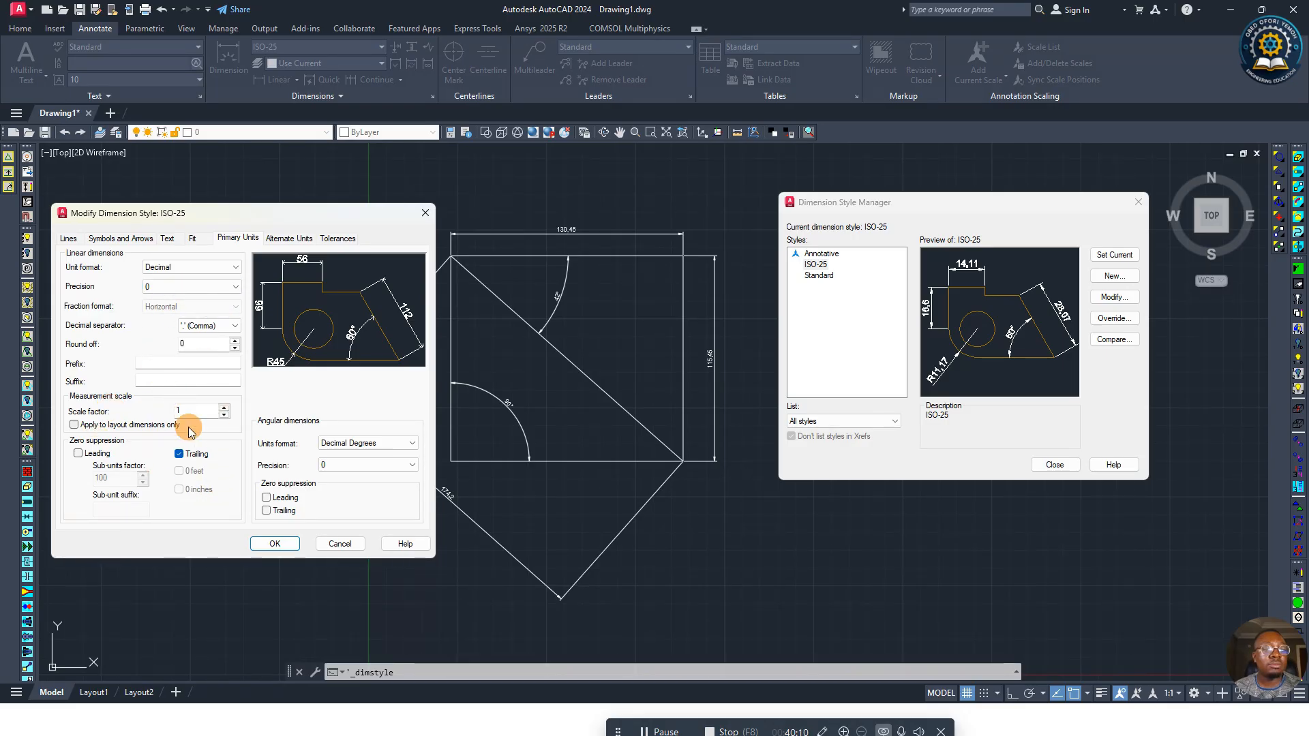
Step: Review the style's alternate unit and tolerance settings, then accept the ISO-25 changes and close the style manager
click(278, 242)
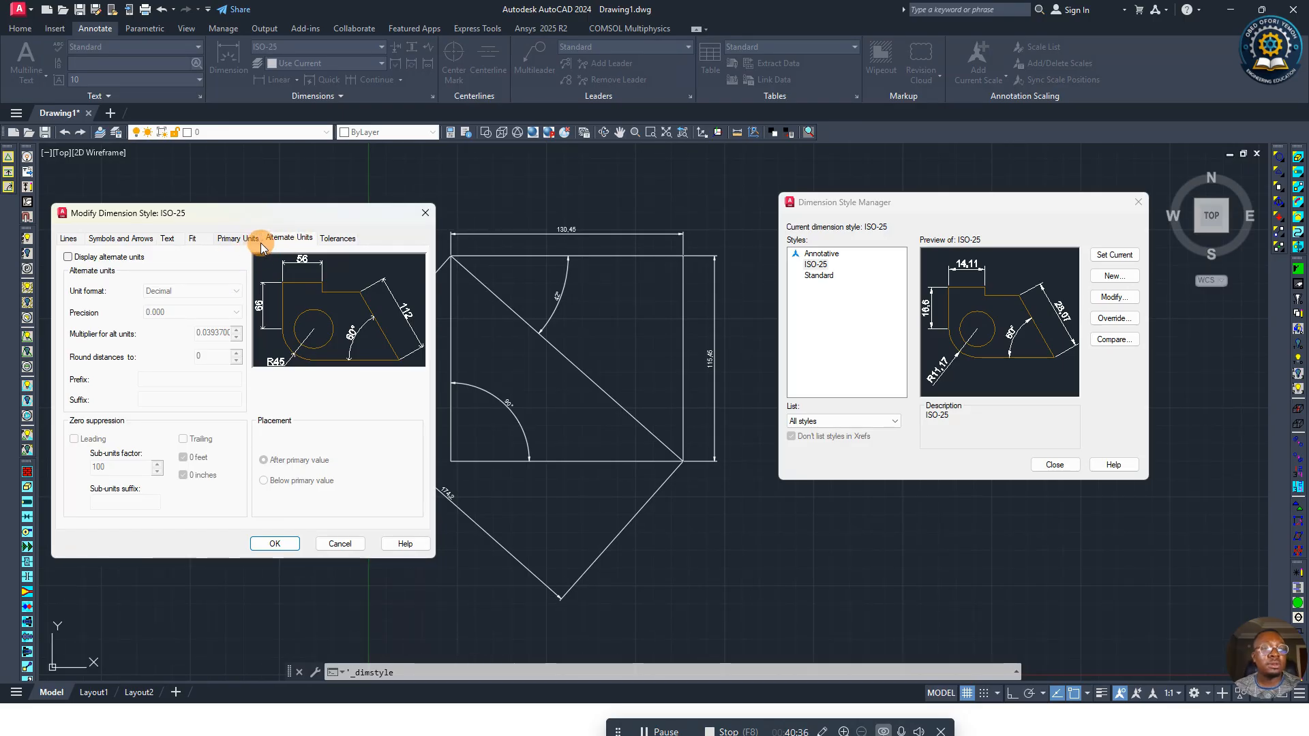
click(332, 240)
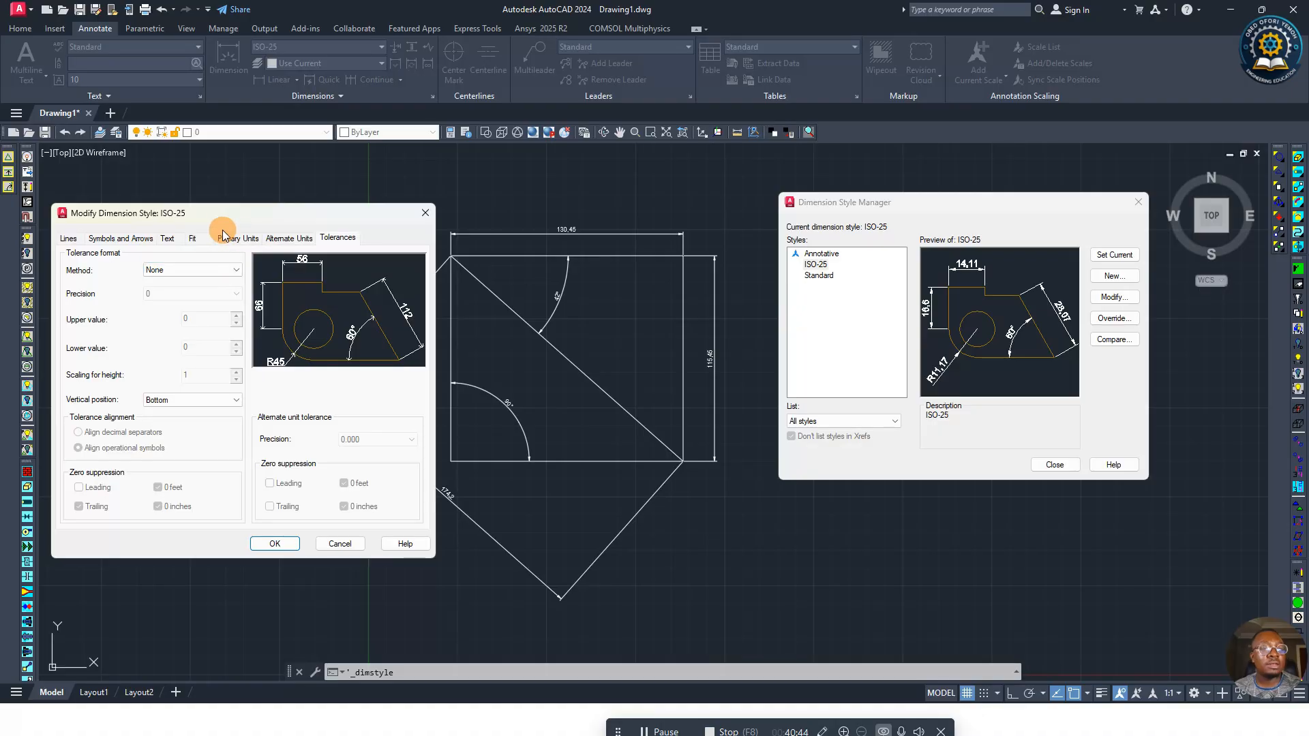
click(276, 543)
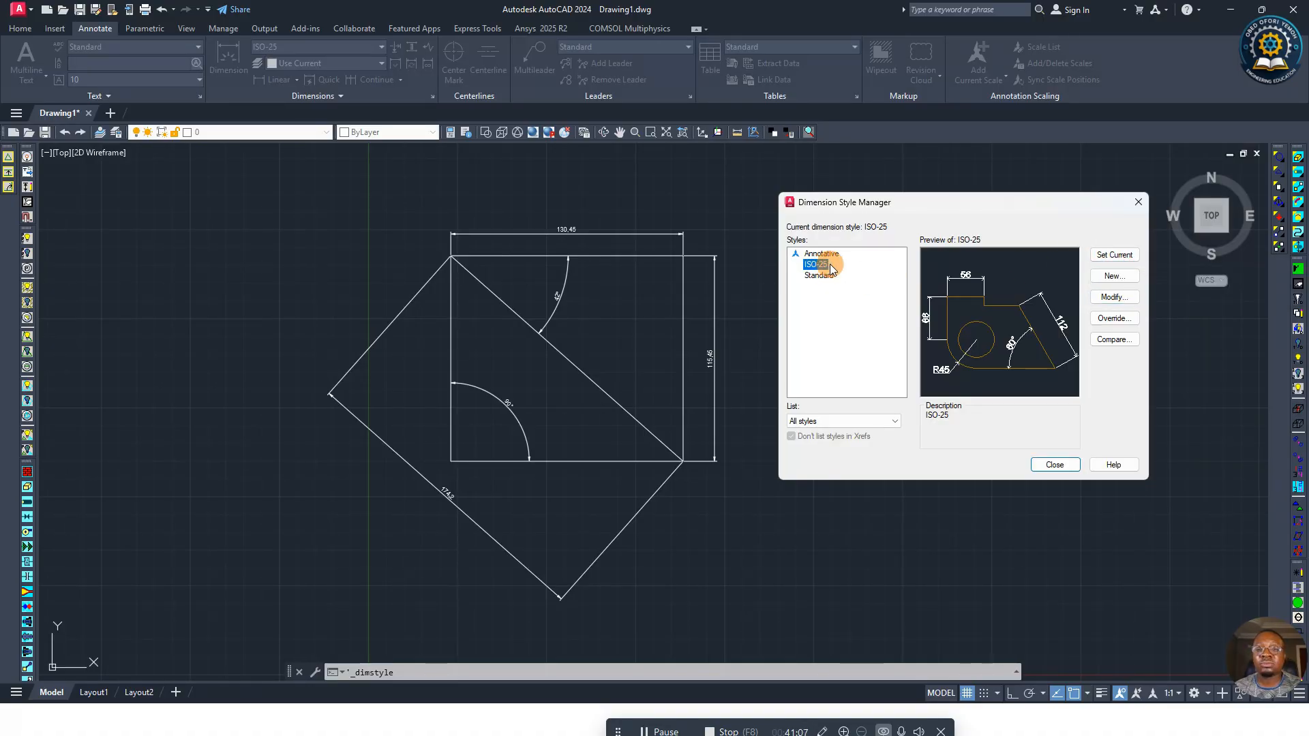
click(1054, 465)
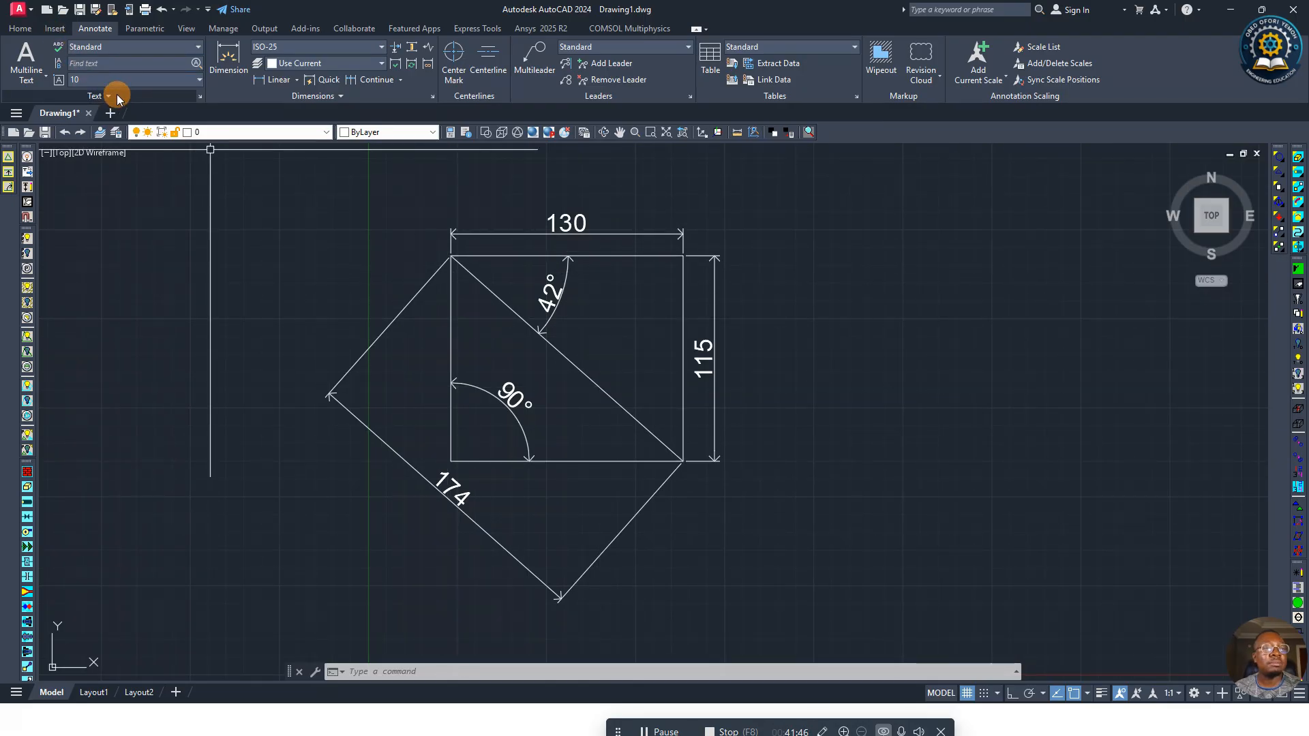
Step: Reopen the ISO-25 style's settings for review, leave both dialogs without changes, and return to the drawing and editing tools
click(433, 99)
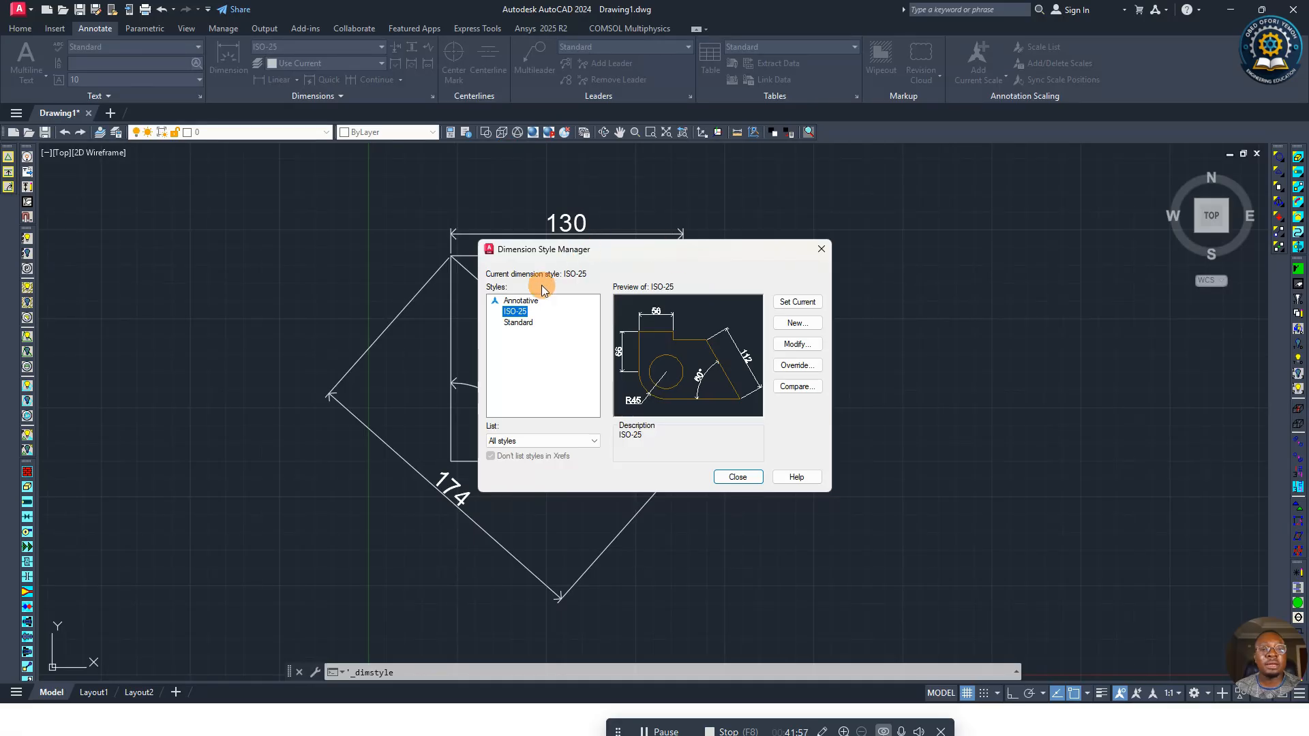
click(797, 350)
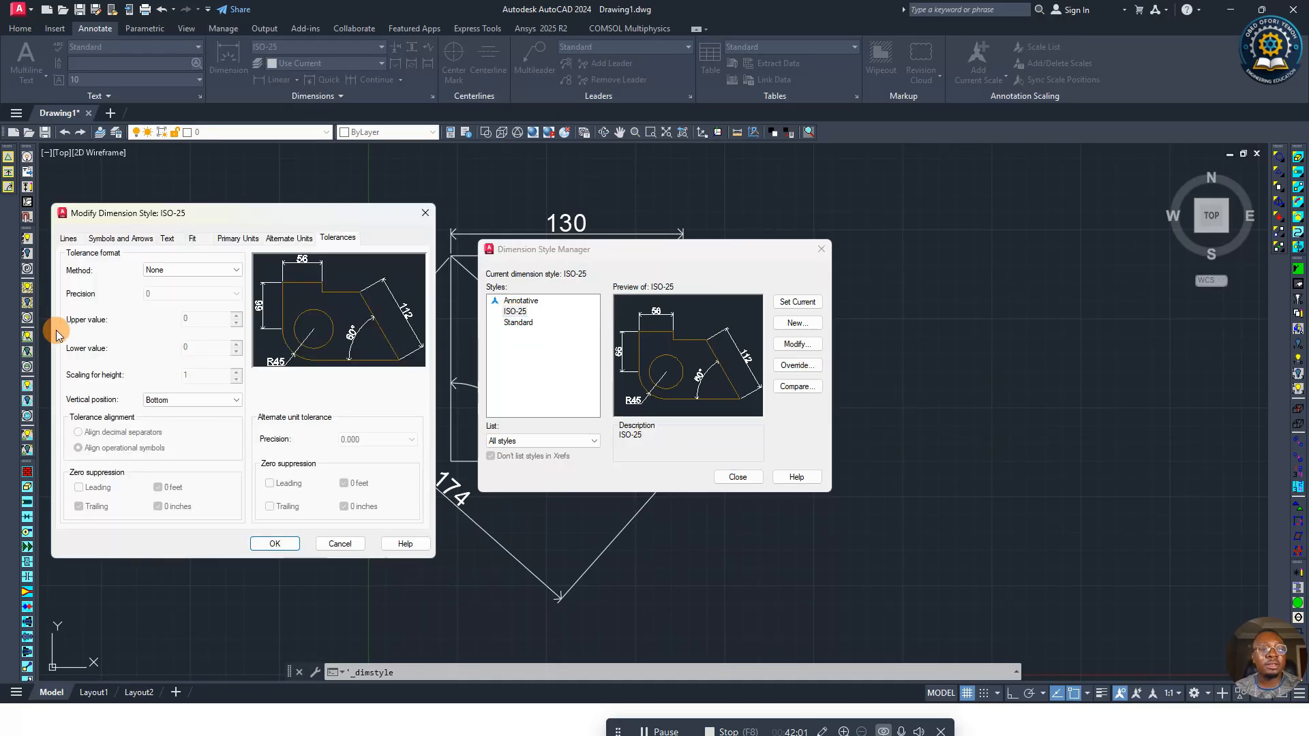
click(422, 219)
click(821, 248)
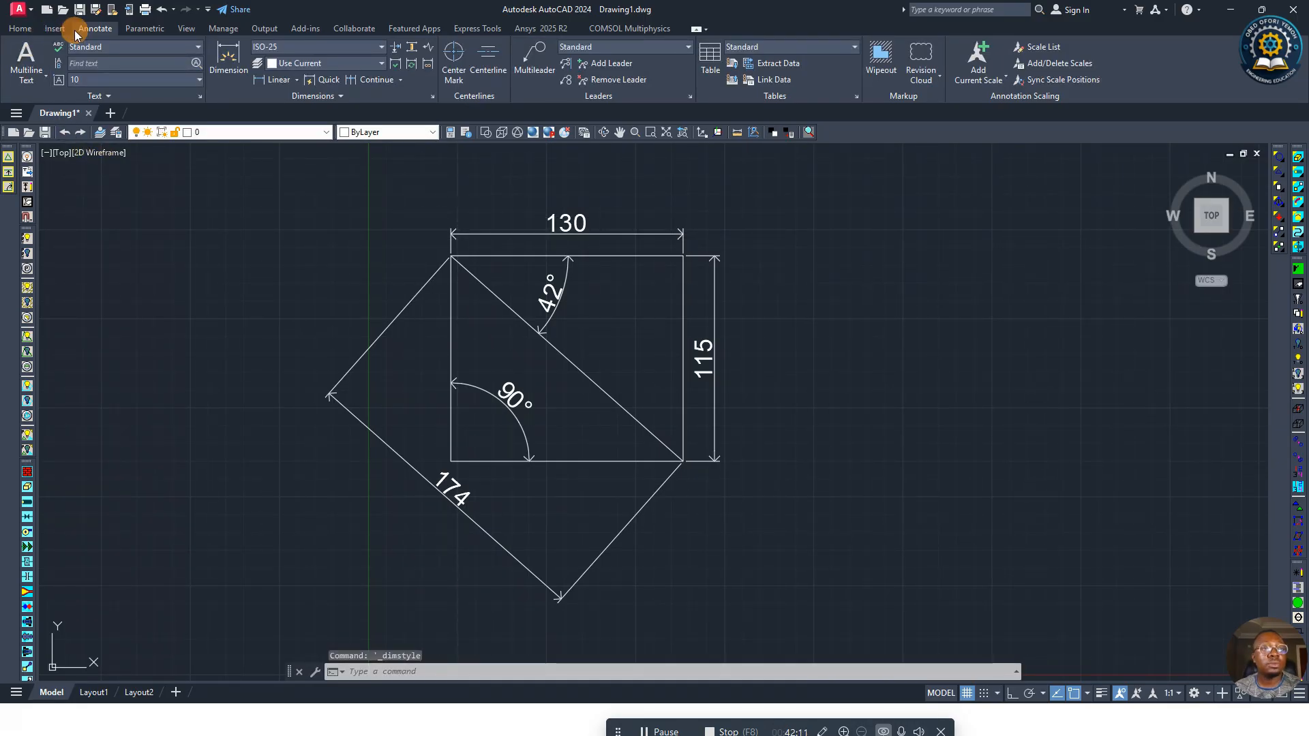
click(19, 28)
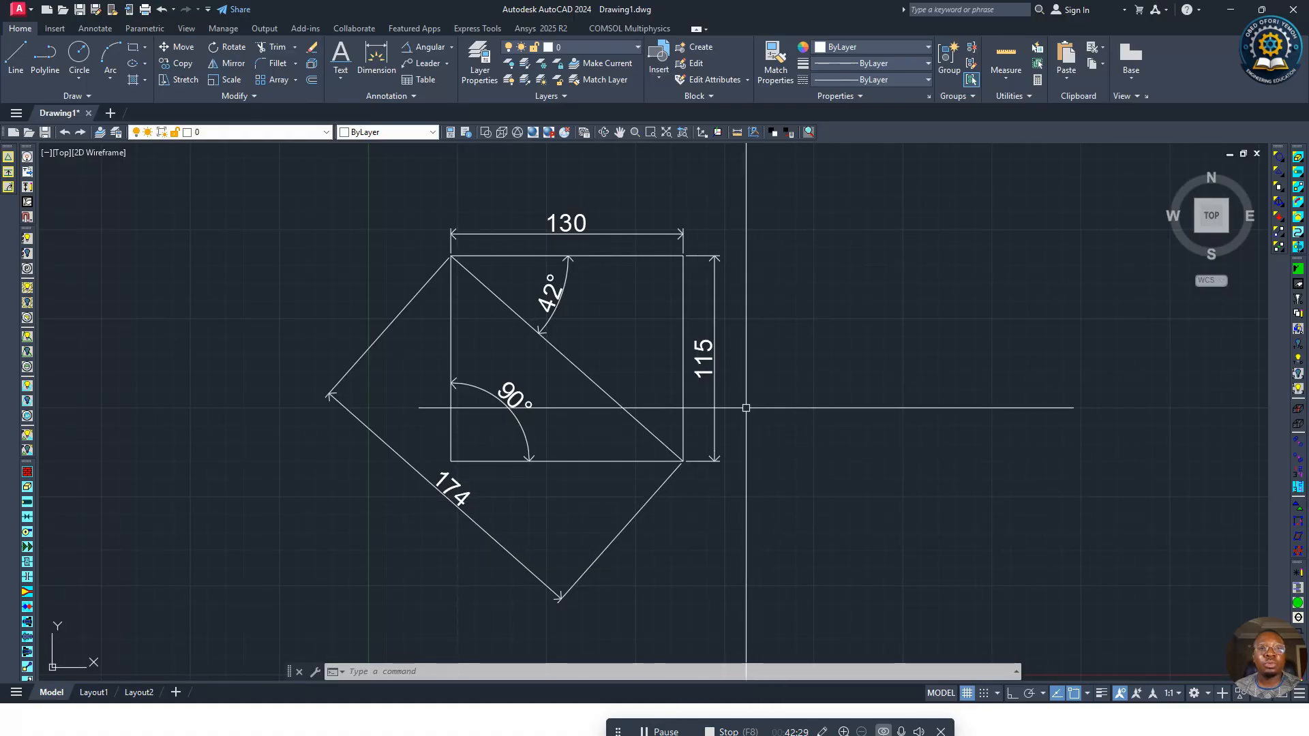
Step: Erase every object in the drawing at once, and undo that erase
click(285, 174)
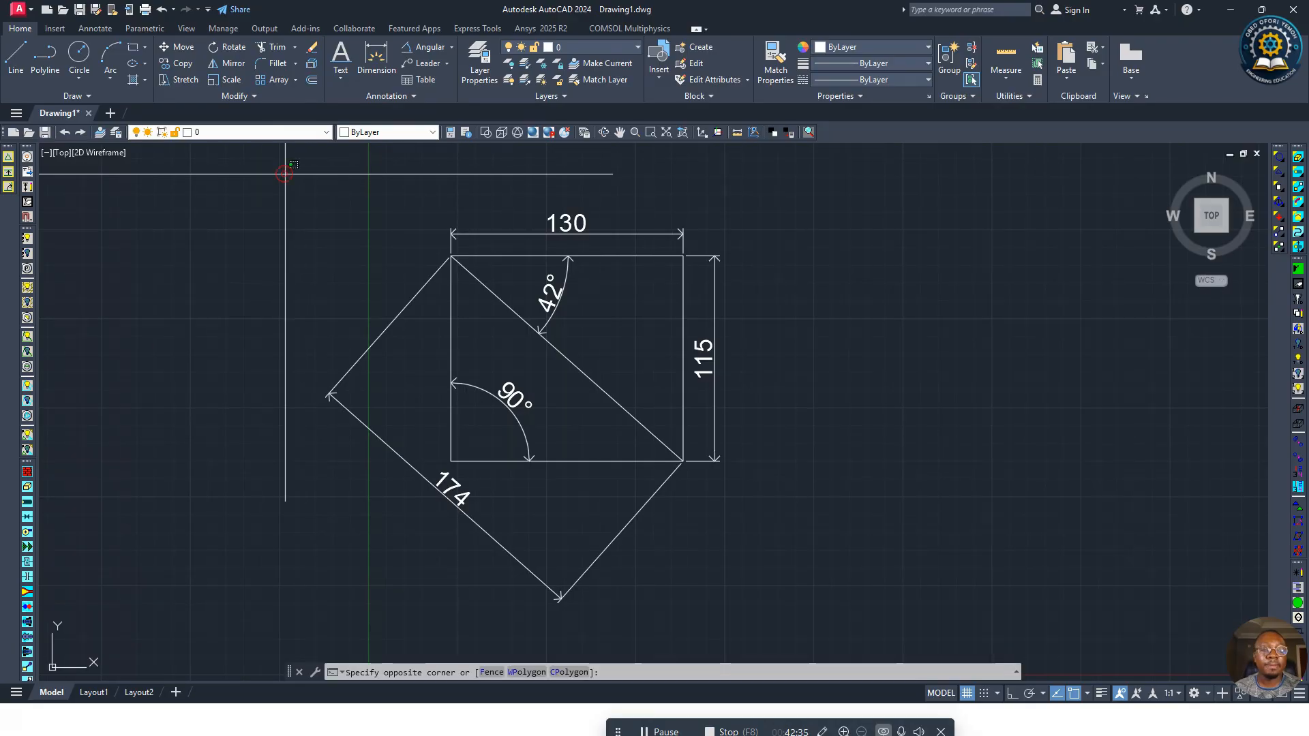
click(313, 348)
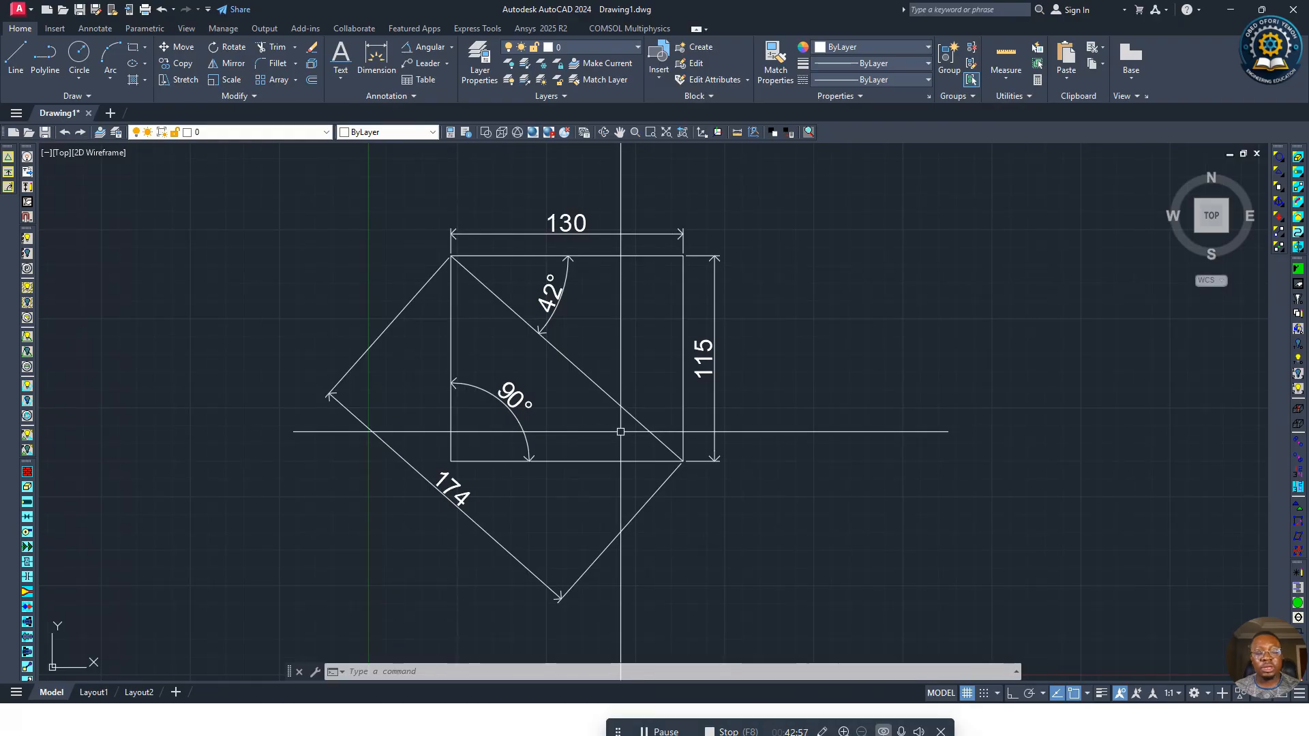
key(ctrl+a)
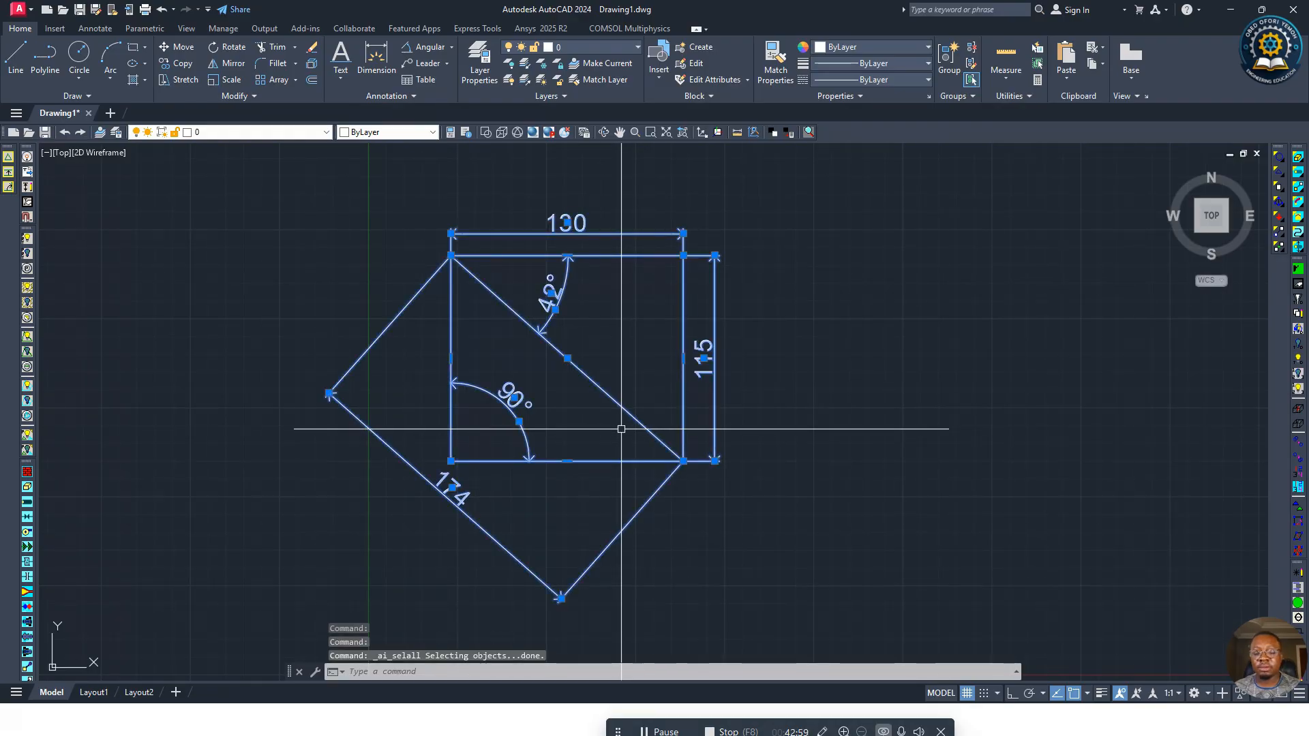
key(Delete)
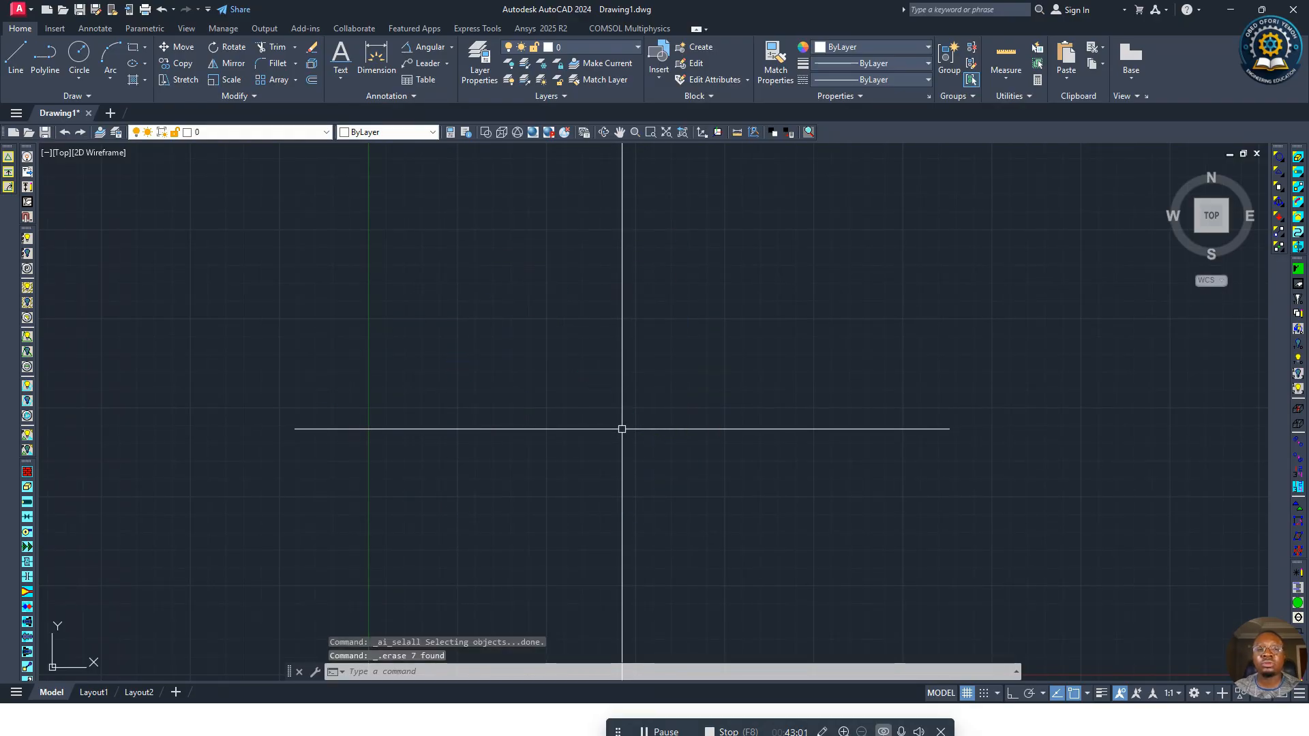
click(161, 10)
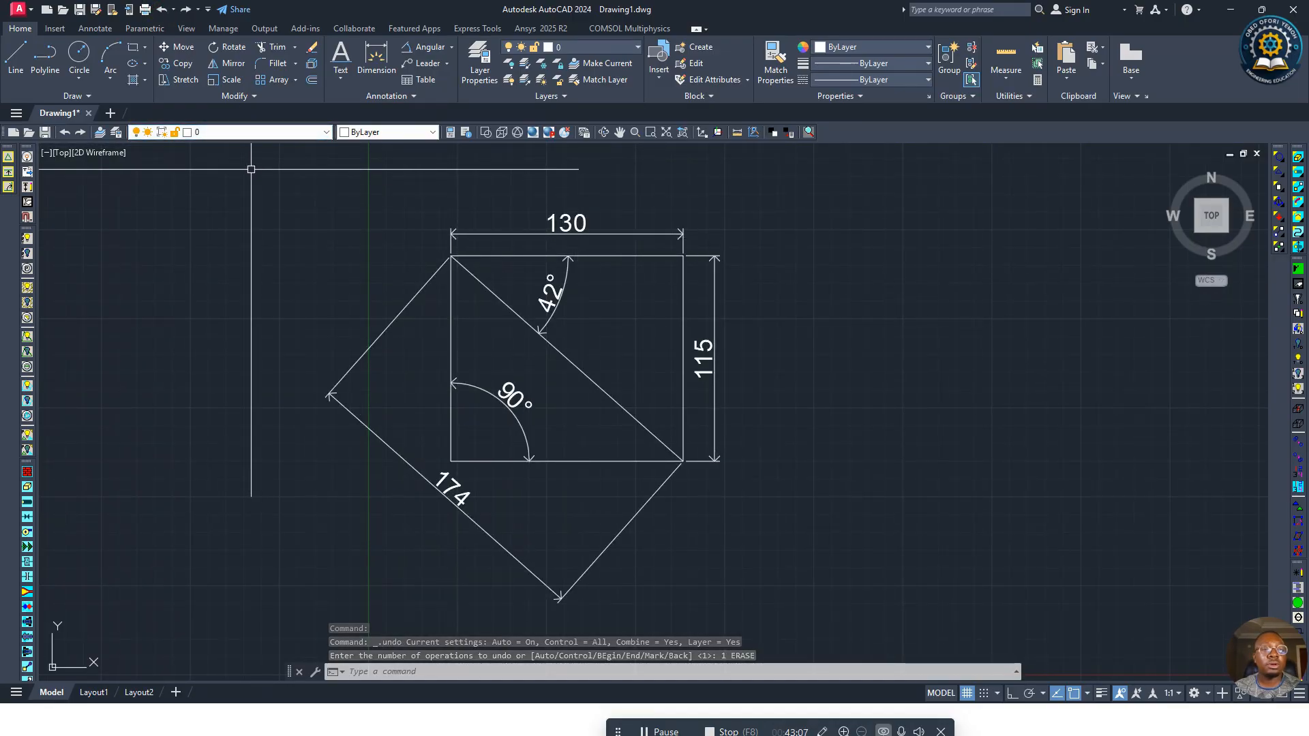
Step: Window-select the whole rectangle with its diagonal and dimensions, and delete it to clear the drawing
click(250, 164)
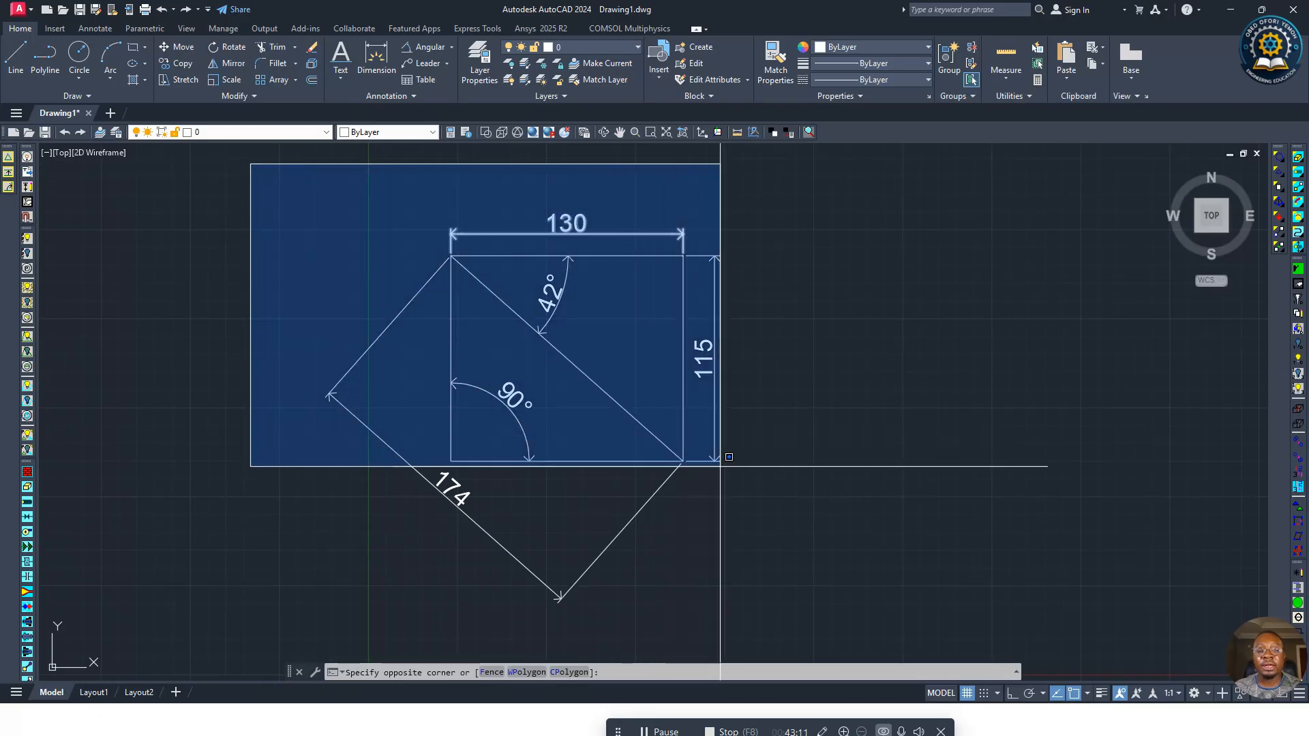
click(886, 638)
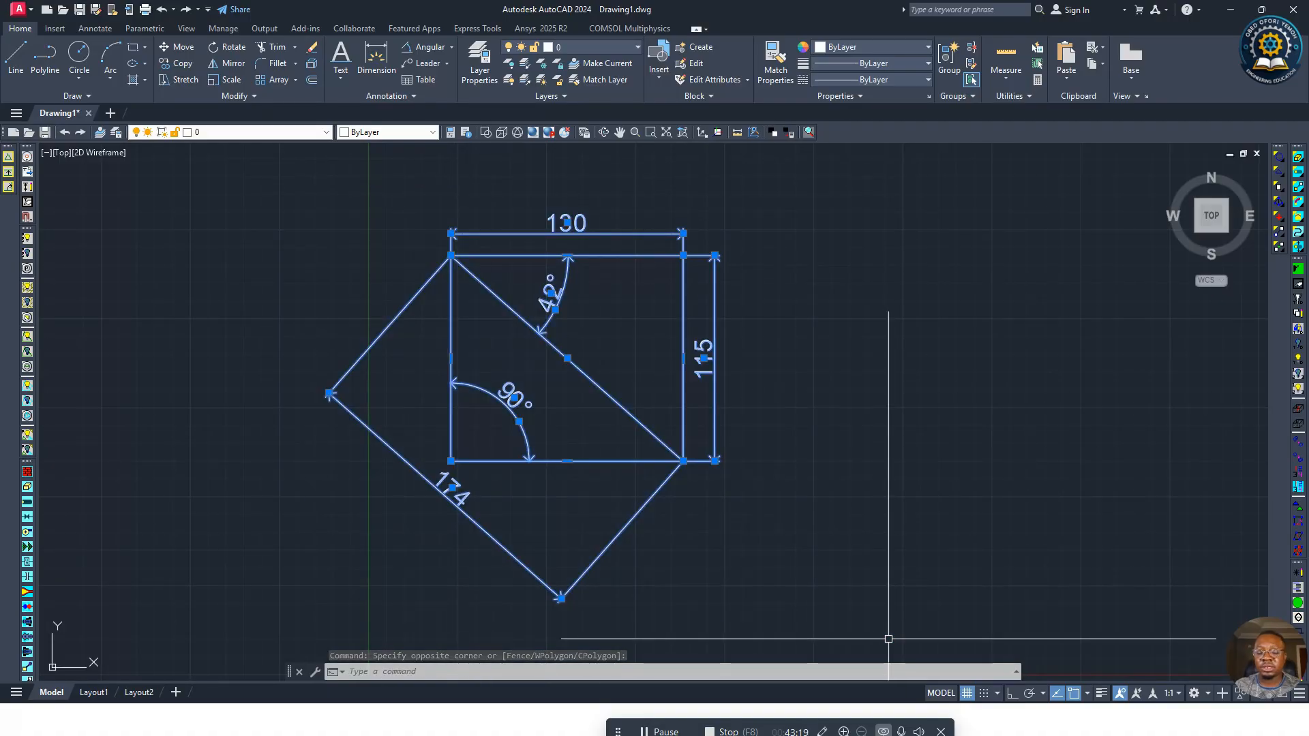
key(Delete)
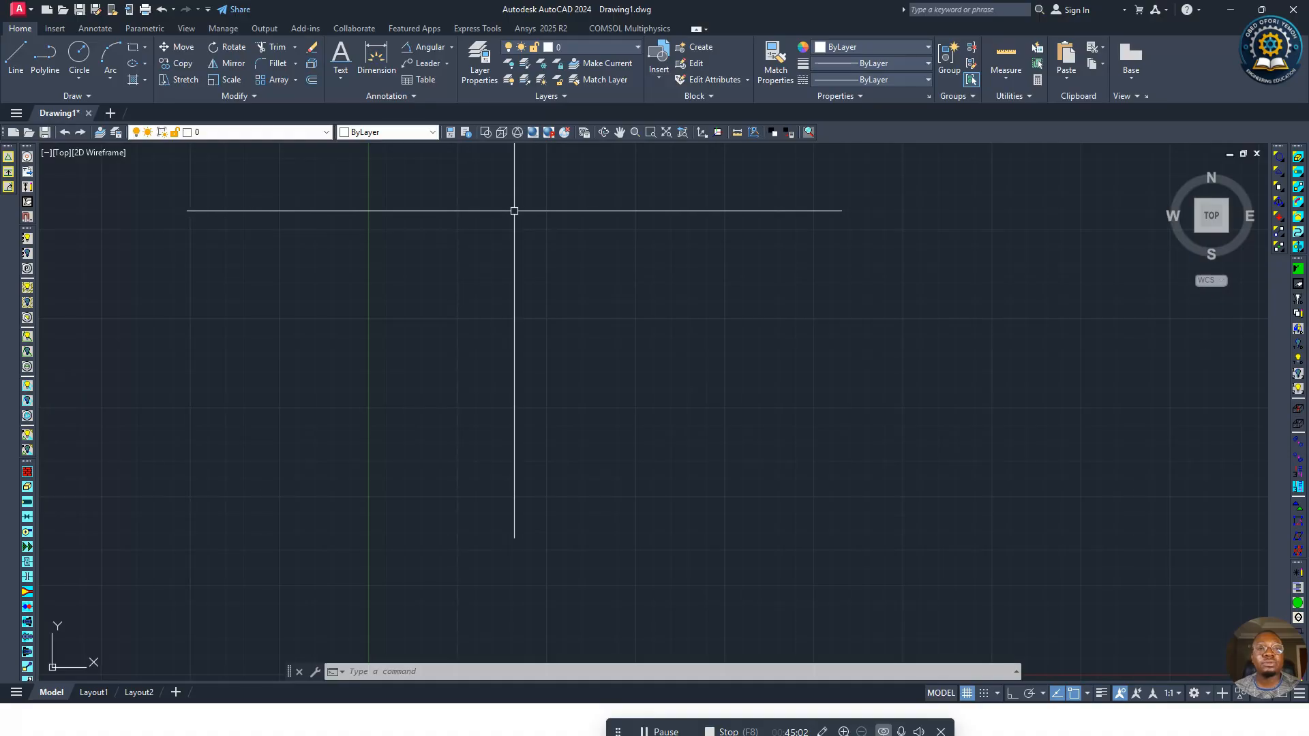
Step: Open the Layer Properties Manager, reposition it over the drawing and narrow its Name column
click(478, 50)
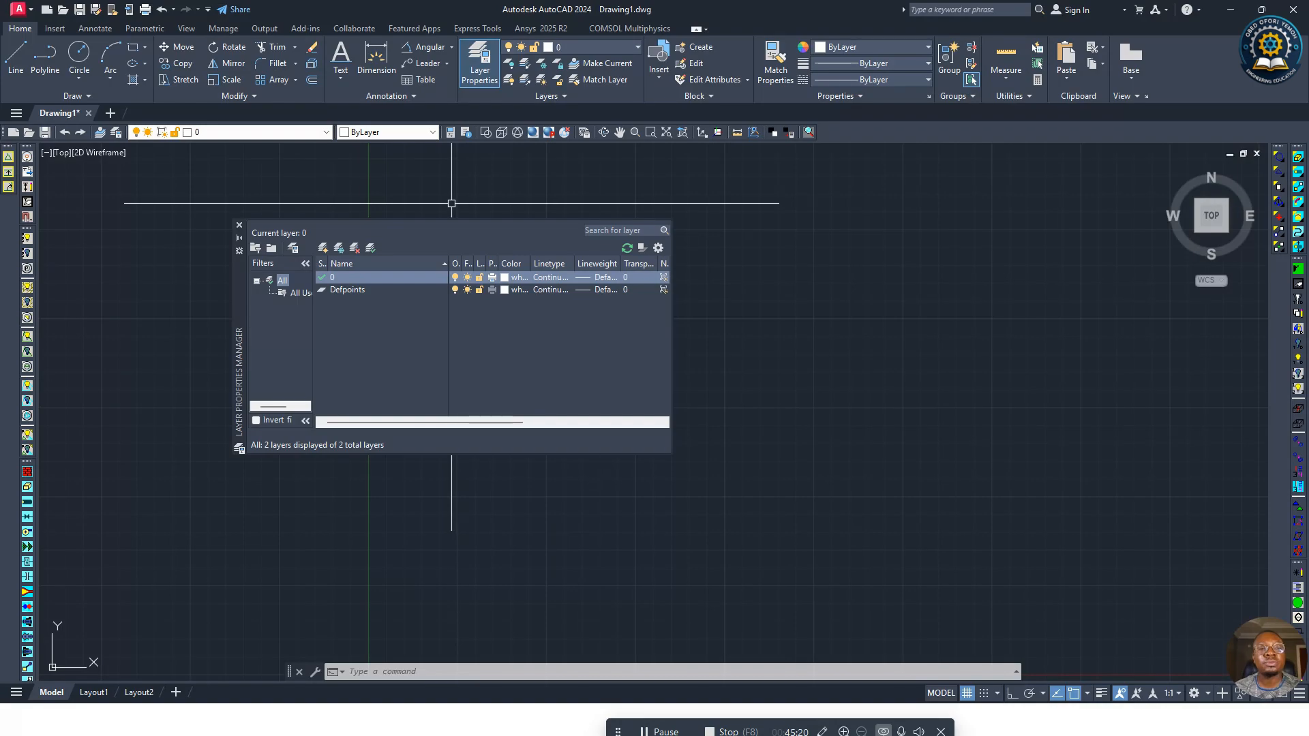
click(542, 228)
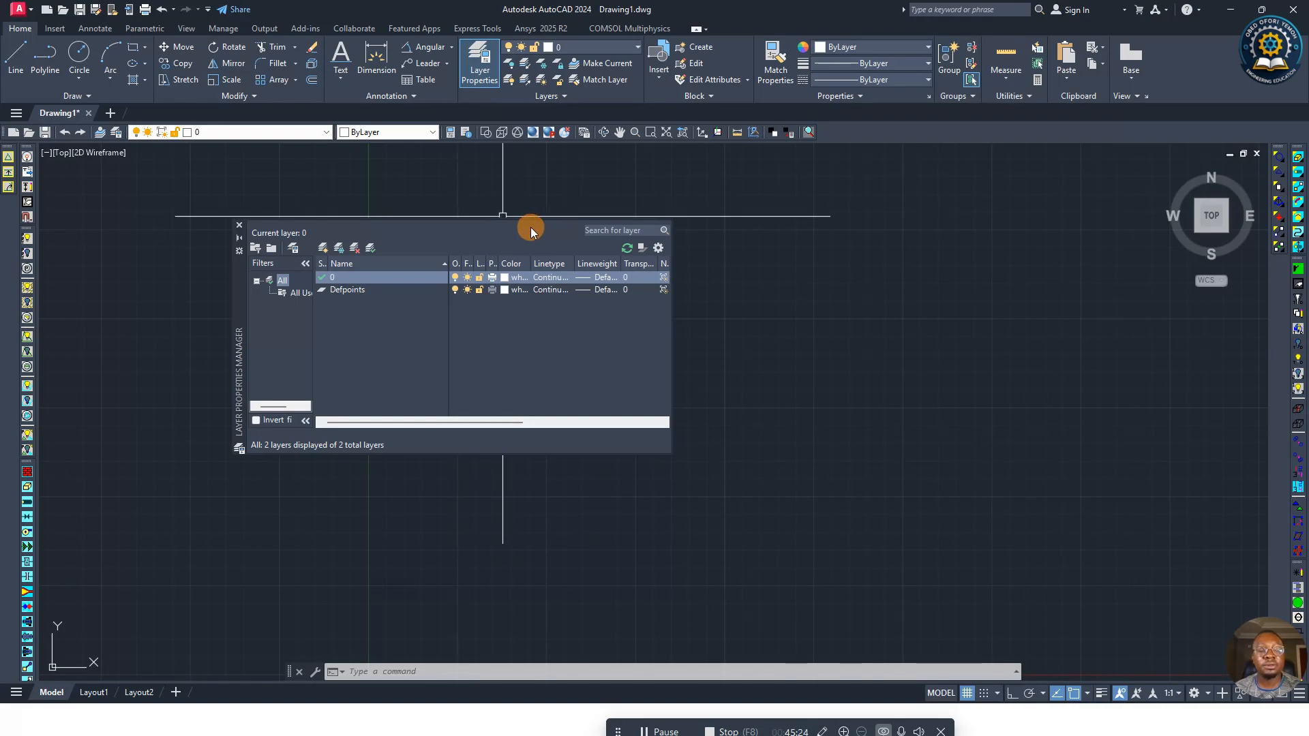
click(519, 235)
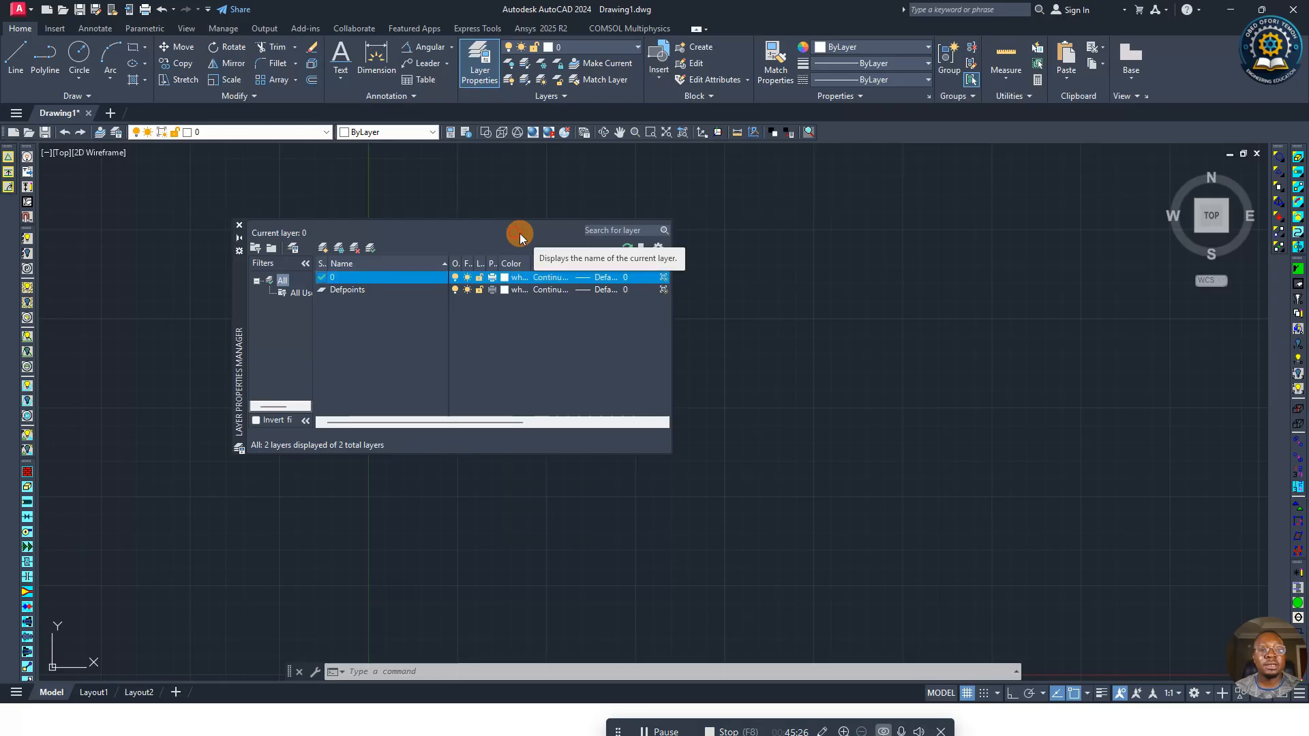
drag(235, 264, 293, 249)
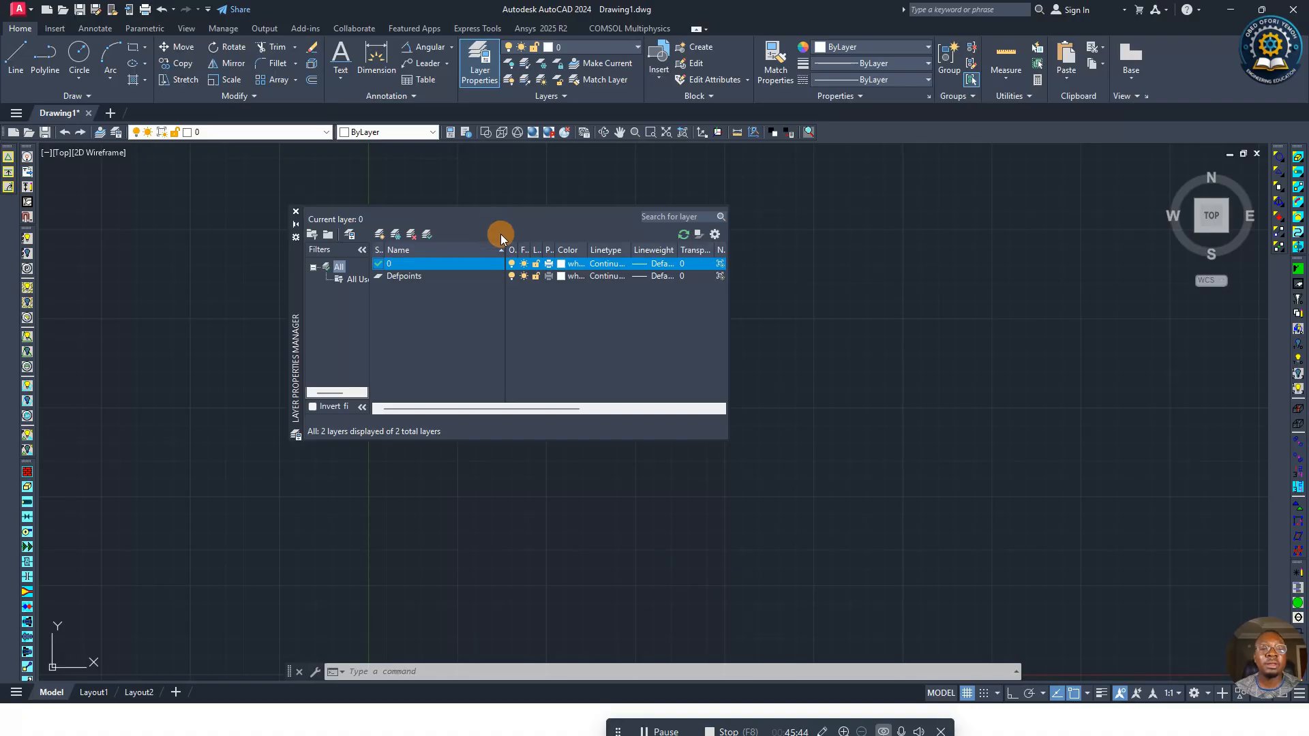
drag(504, 247, 468, 250)
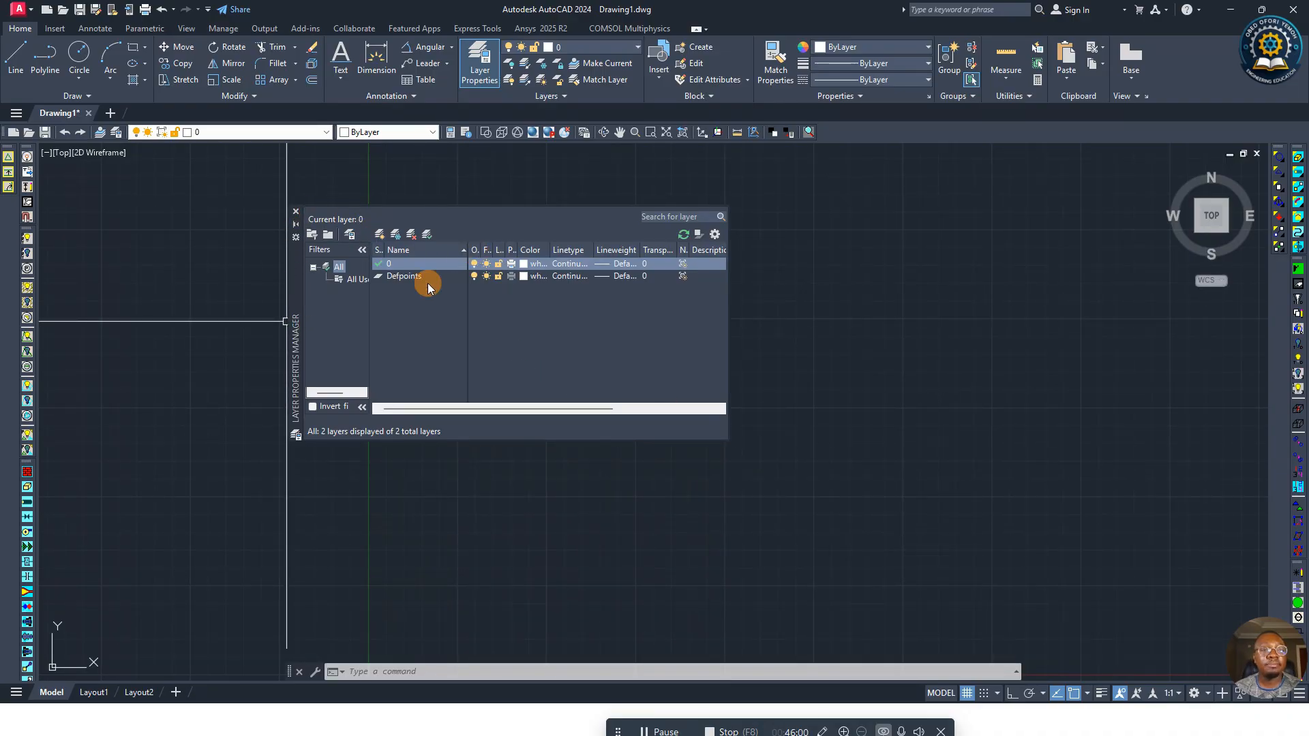
click(405, 299)
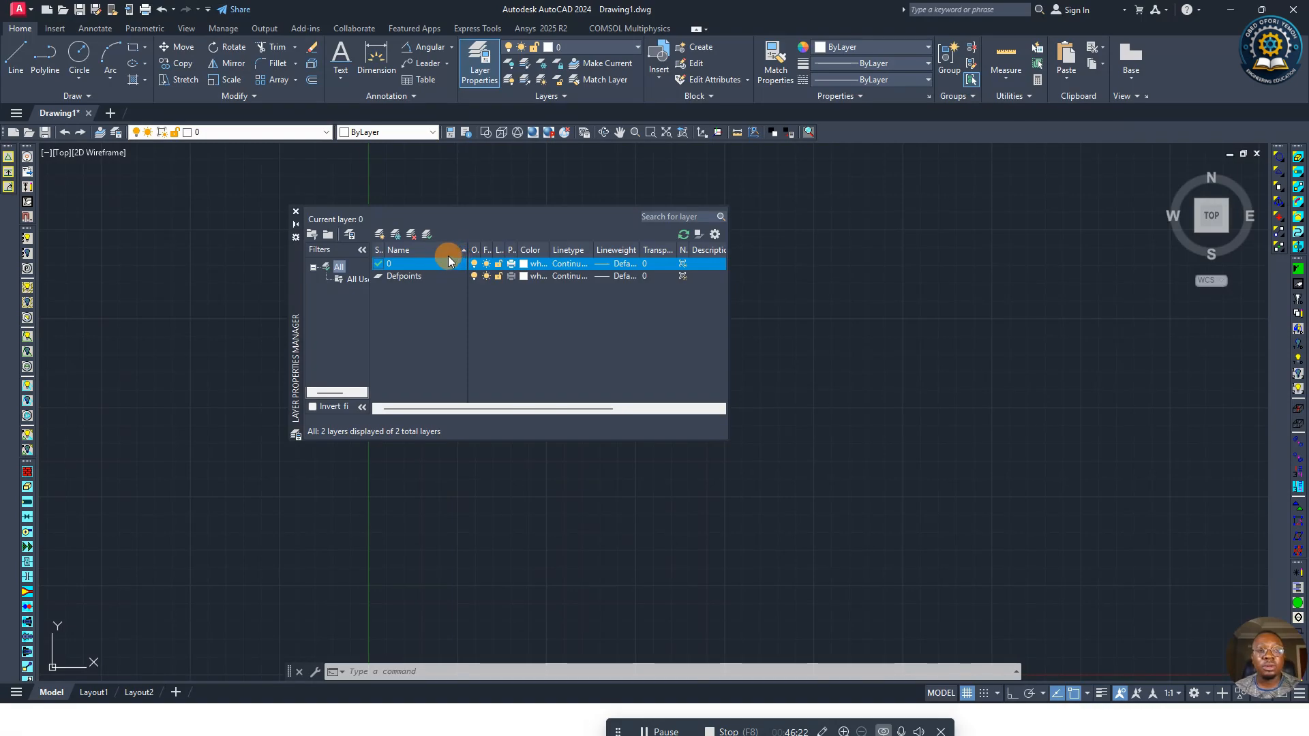
Step: Create three new layers with their default names and properties
click(378, 236)
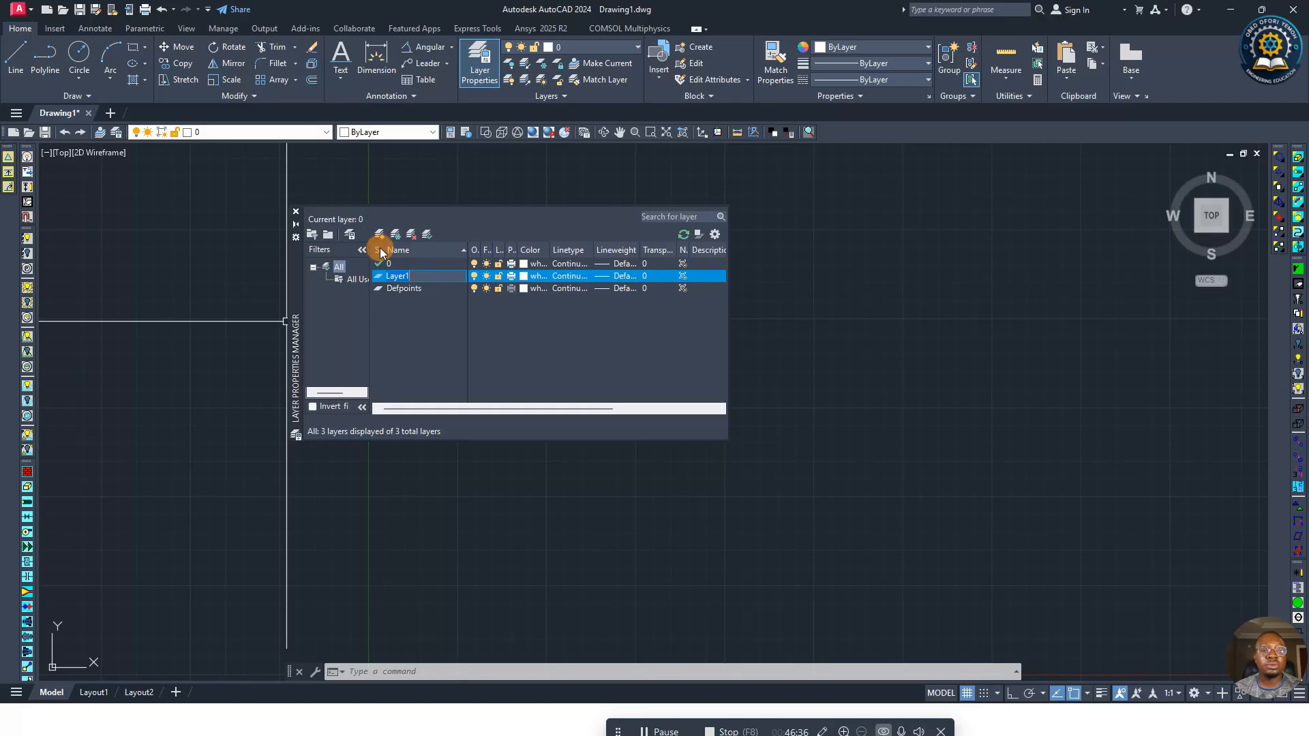
click(382, 235)
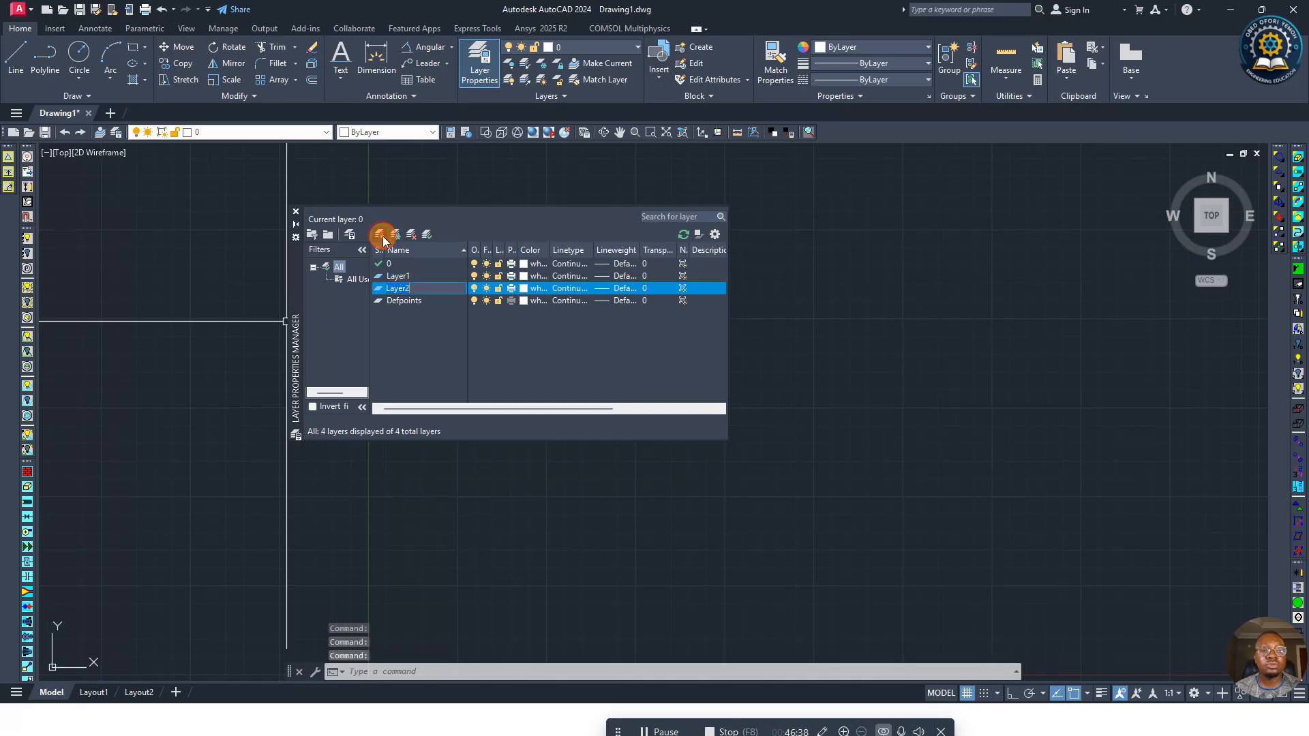
click(382, 235)
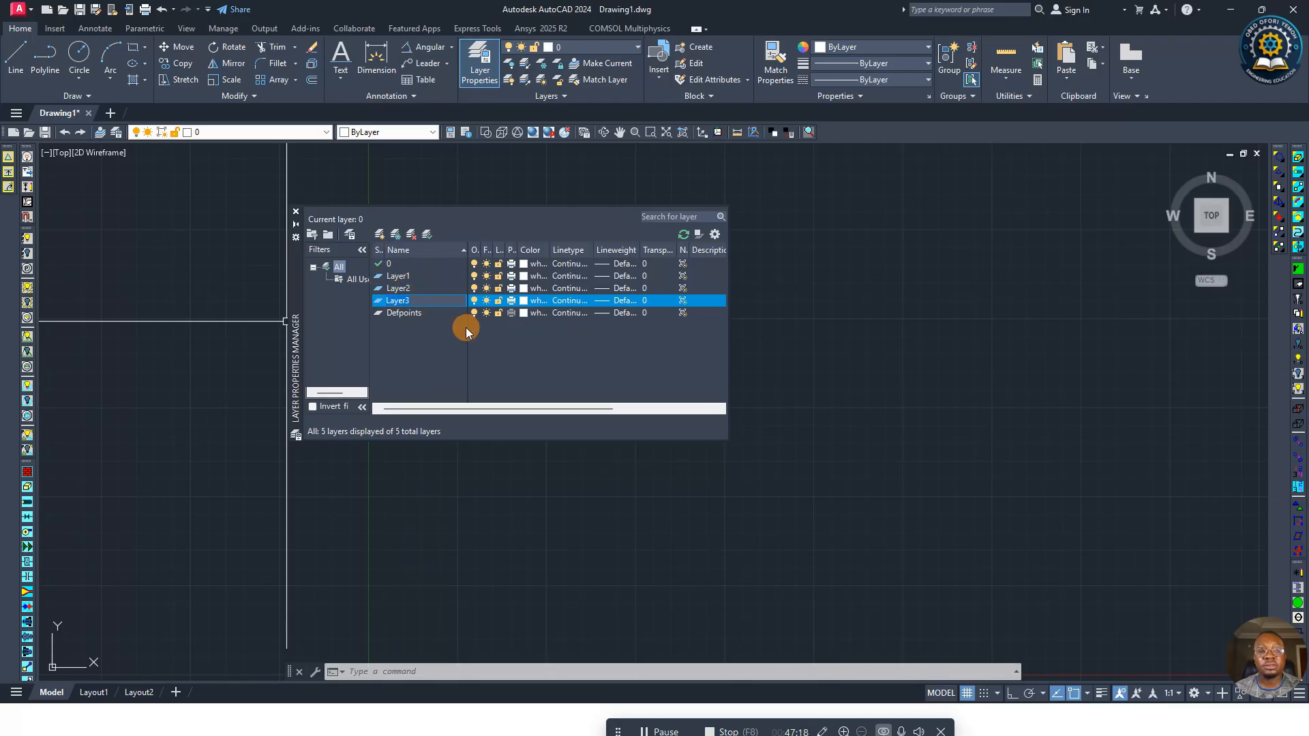
Step: Rename Layer1 as CONSTRUCTION
click(400, 277)
right_click(402, 276)
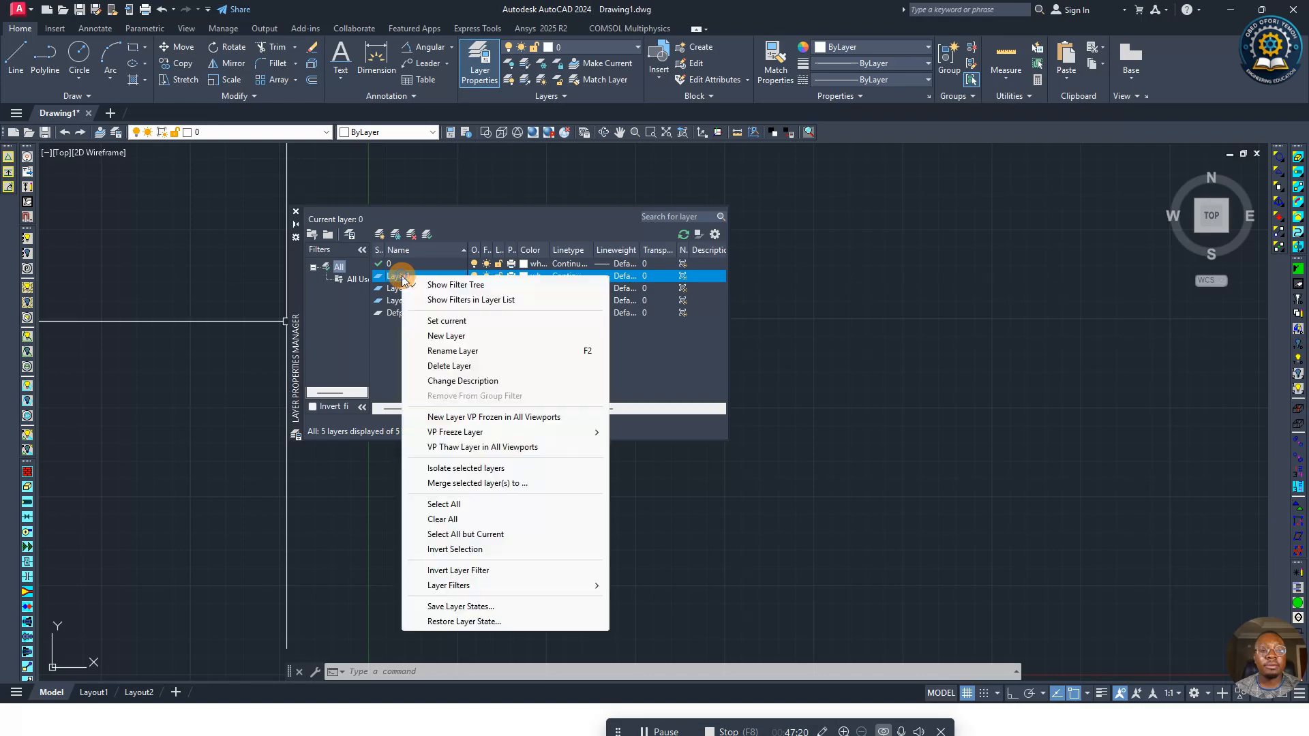
click(455, 352)
key(Return)
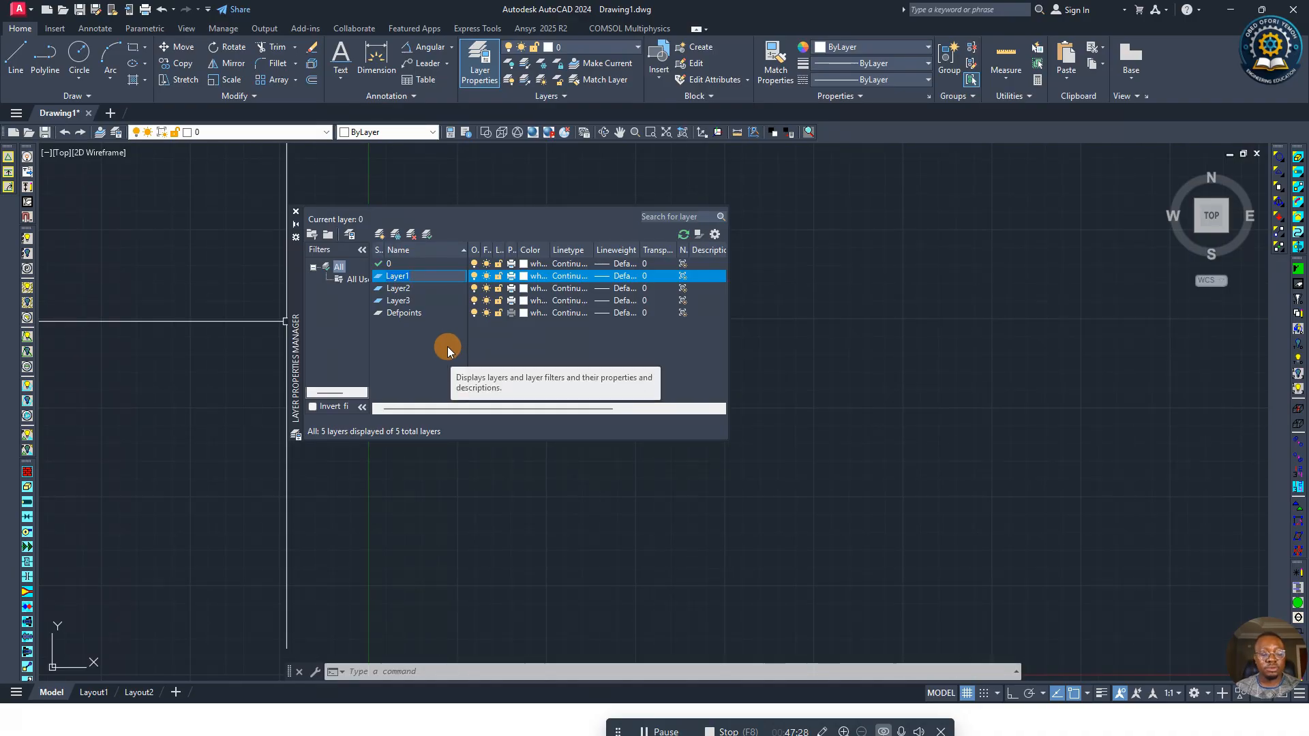
text(COSN)
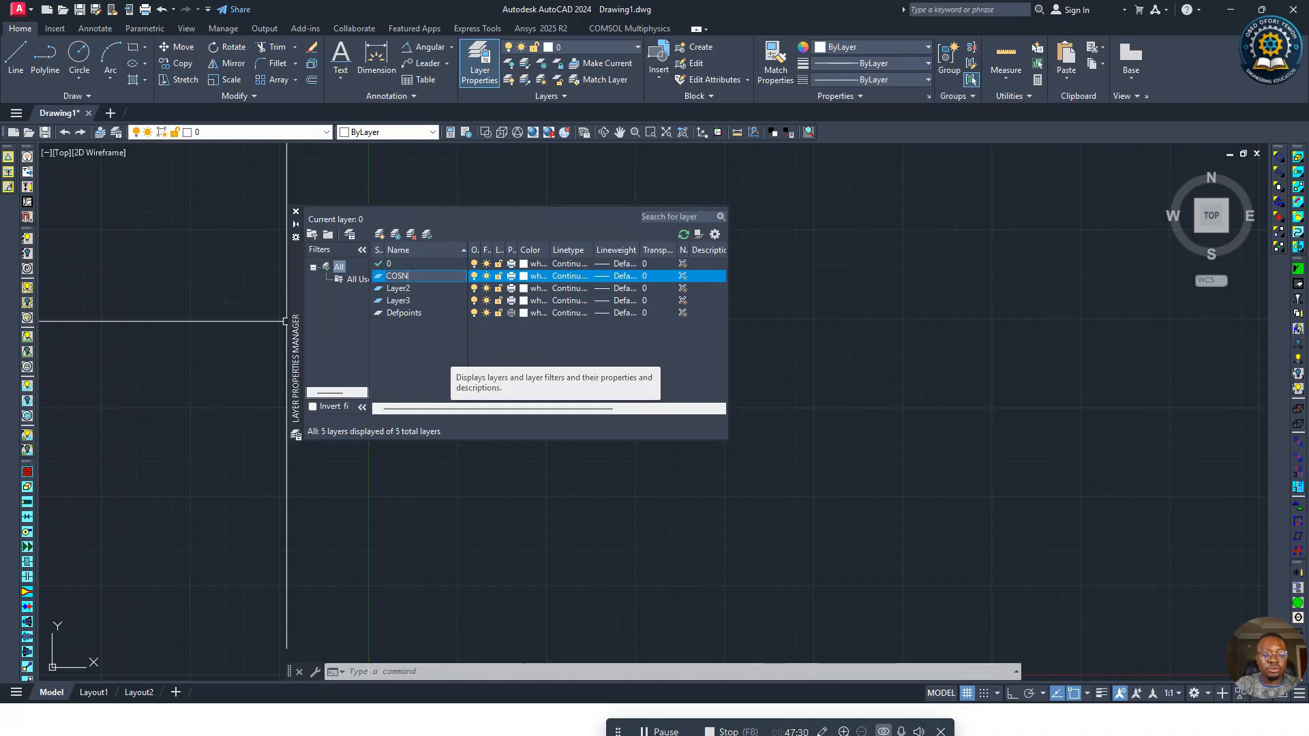
text(TRUCTIO)
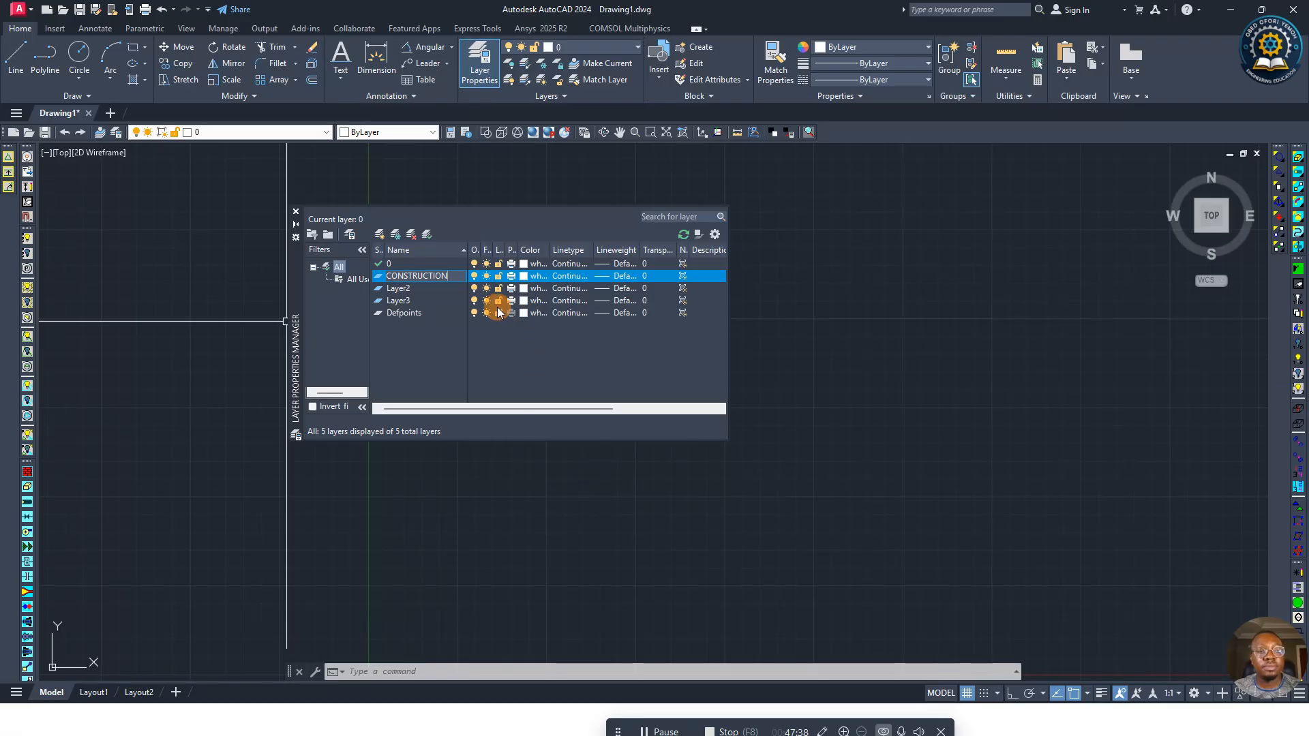
key(Return)
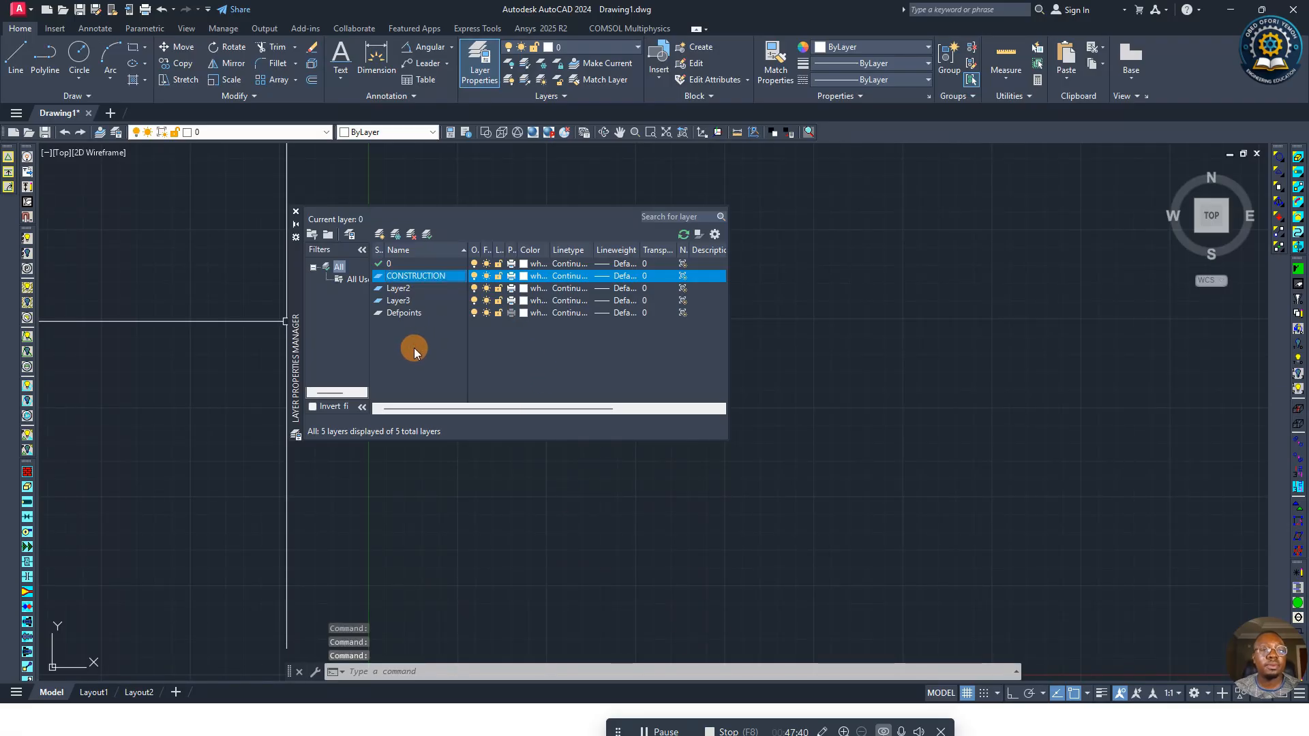
Step: Rename Layer2 as CENTER LINE
click(399, 292)
right_click(399, 289)
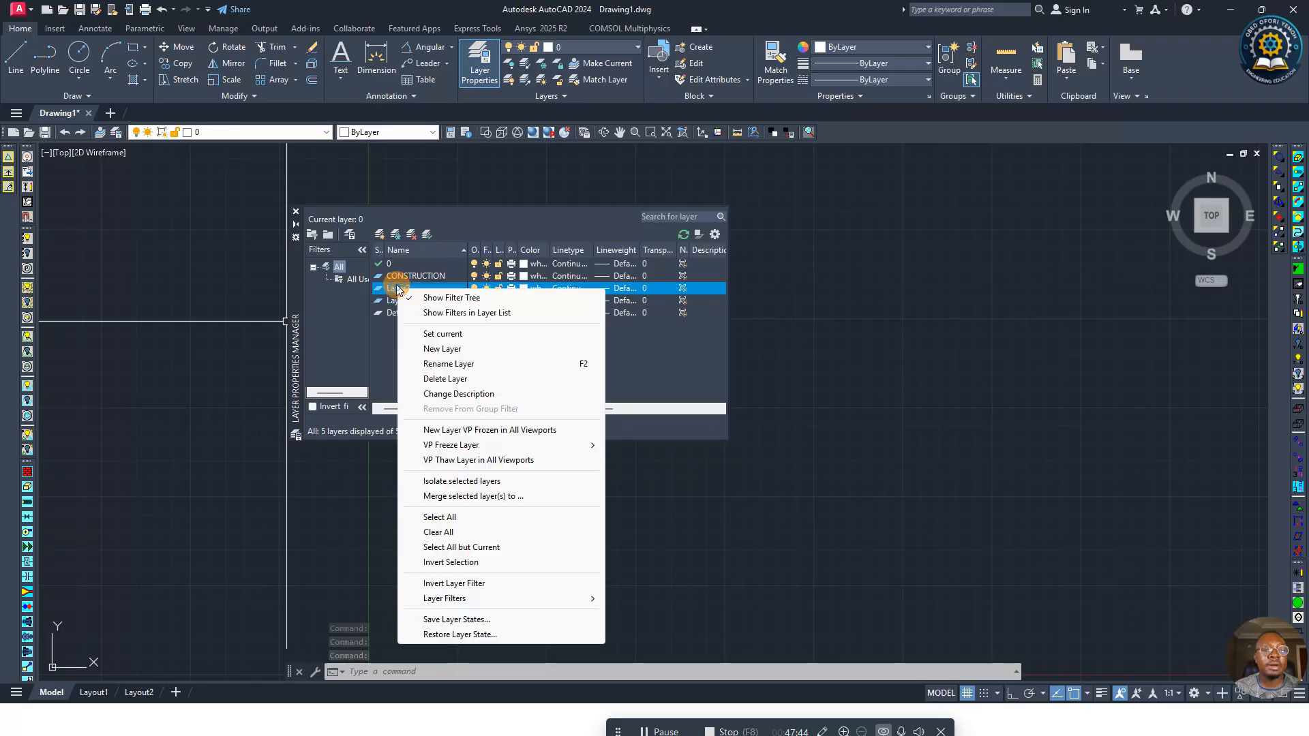
click(443, 365)
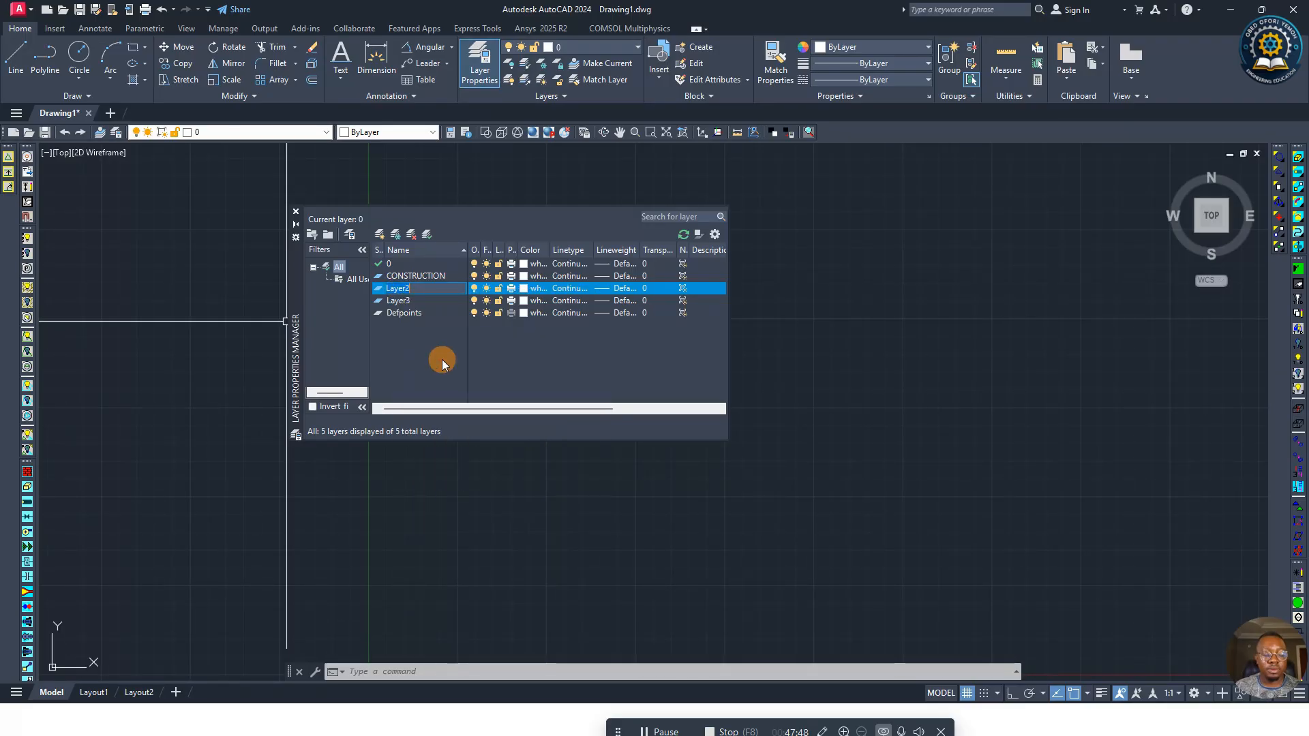
text(CEN)
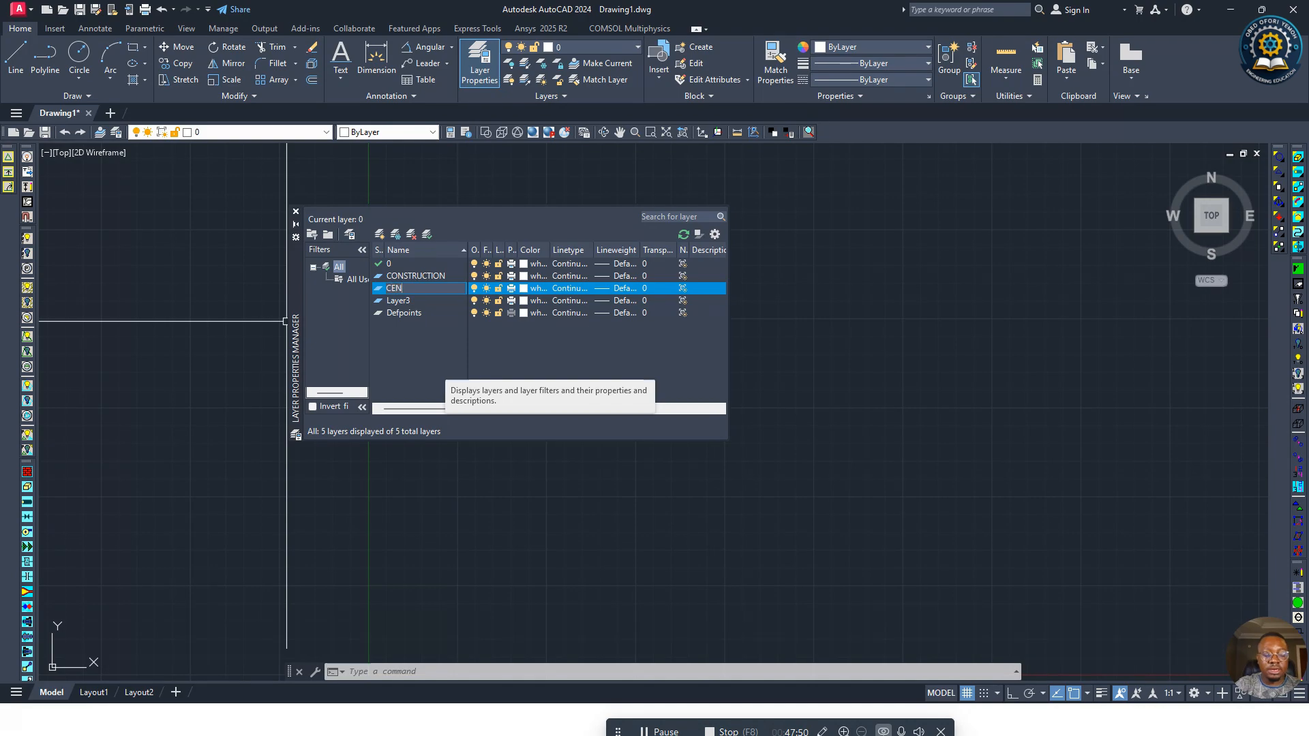
text(TER LINE)
key(Return)
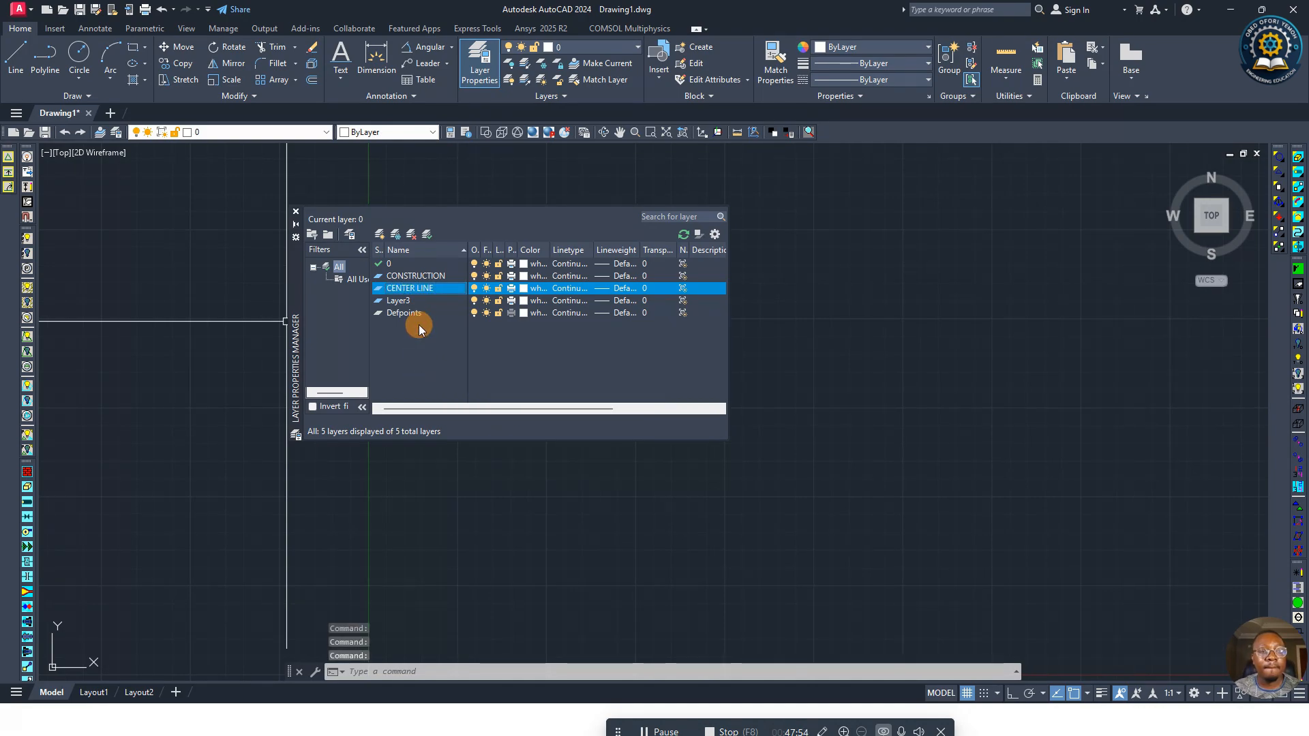
Step: Rename Layer3 as HIDDEN
click(405, 303)
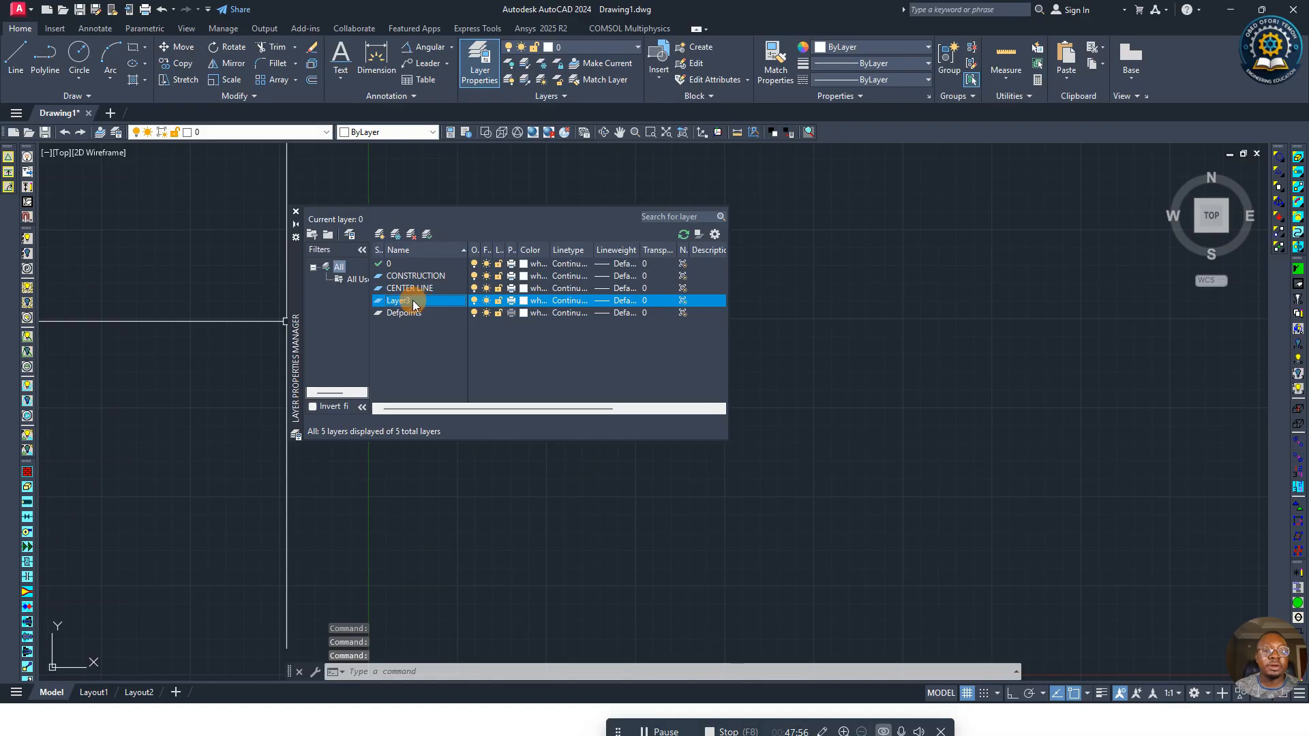
right_click(412, 300)
click(475, 375)
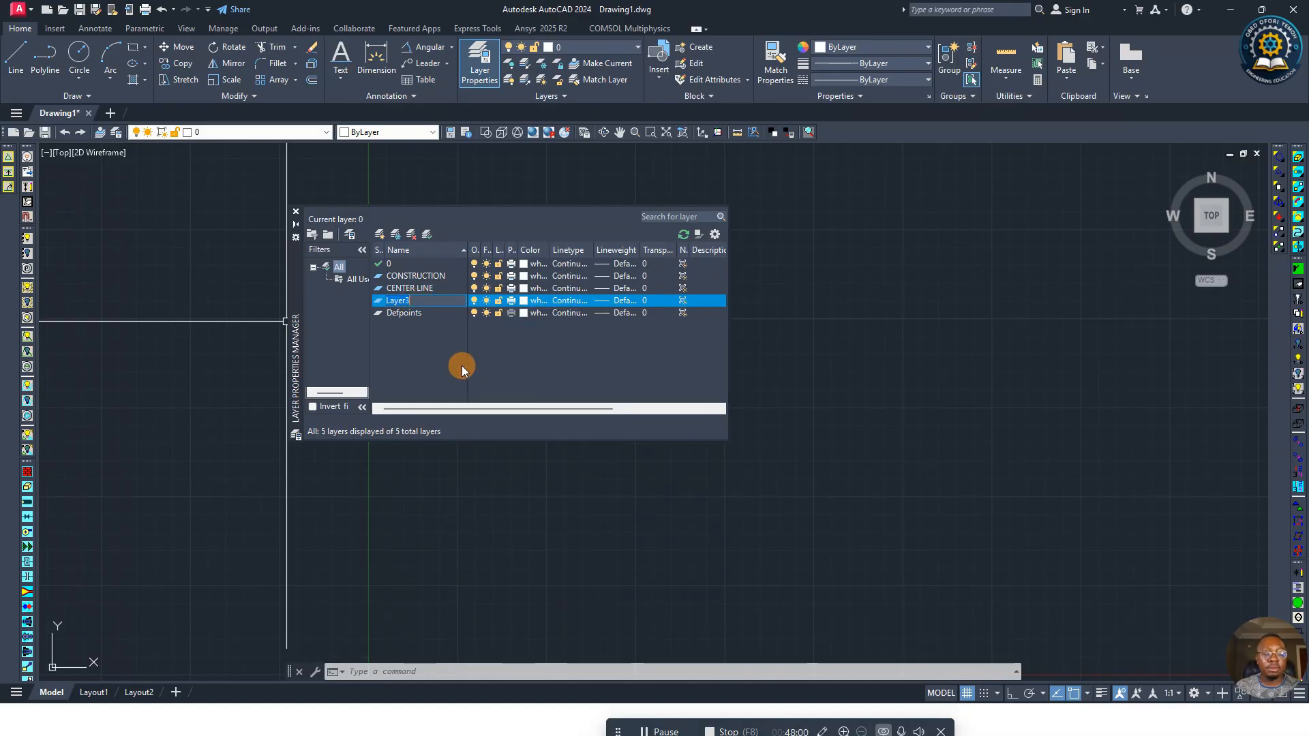
text(HIDDEN)
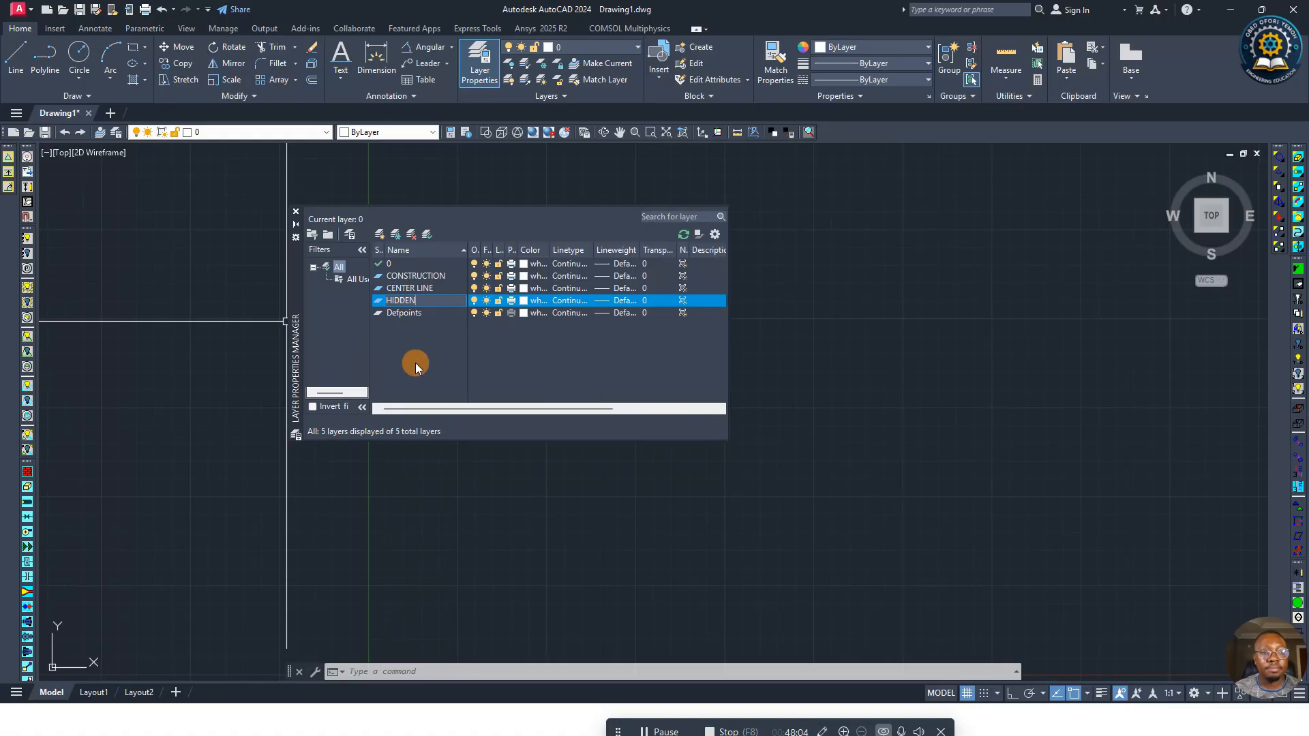
key(Return)
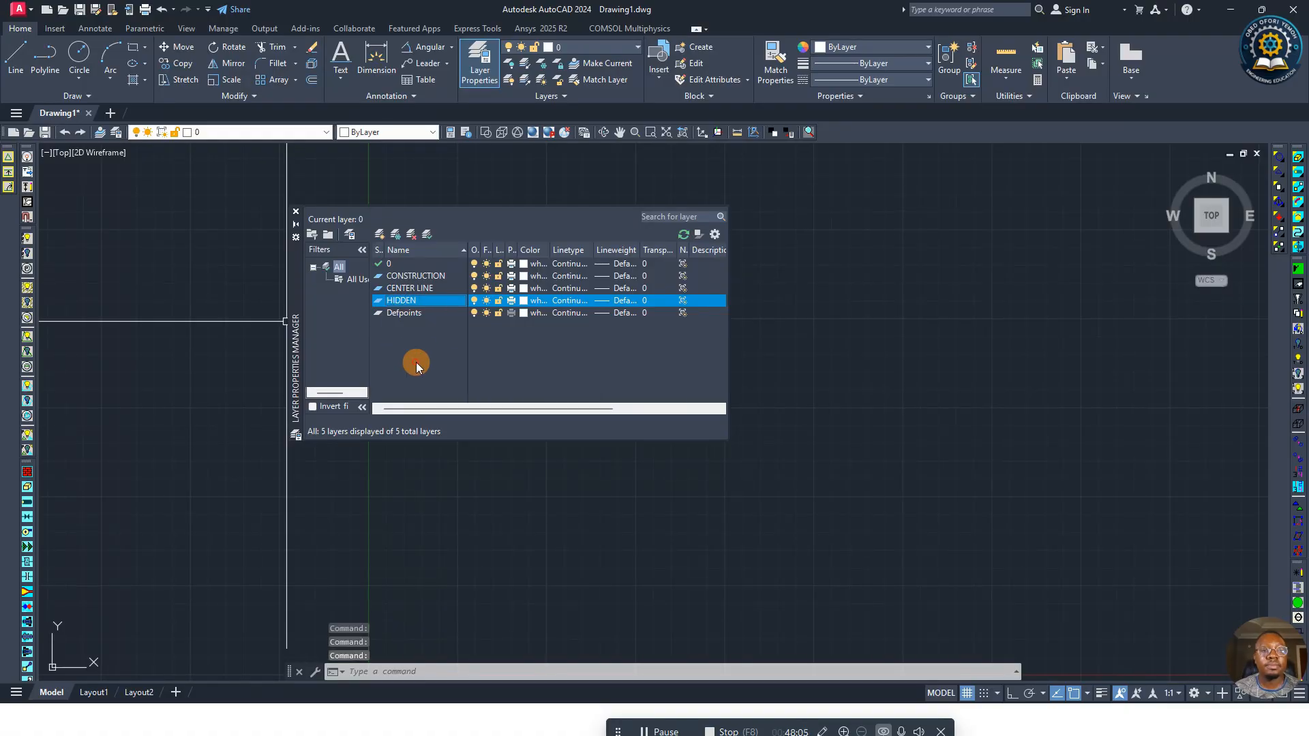
Step: Add a fourth new layer and name it TEXT
click(379, 235)
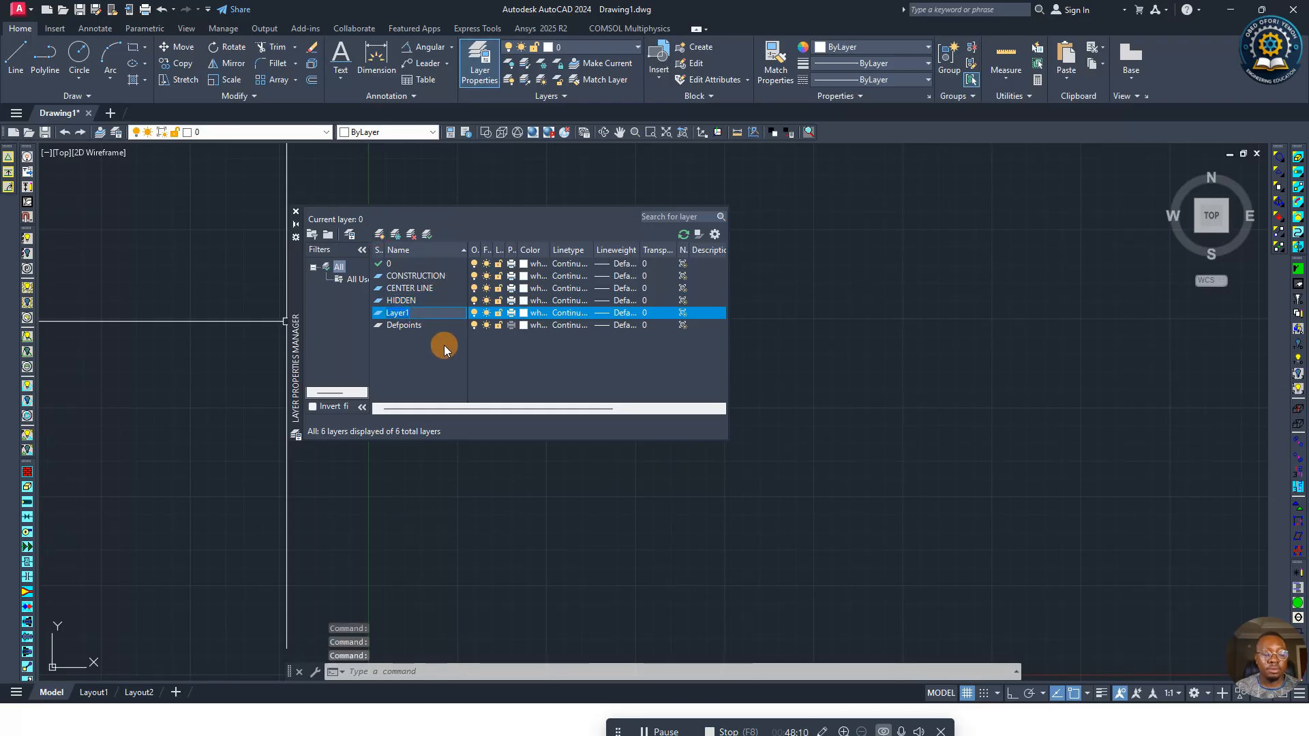
text(tE)
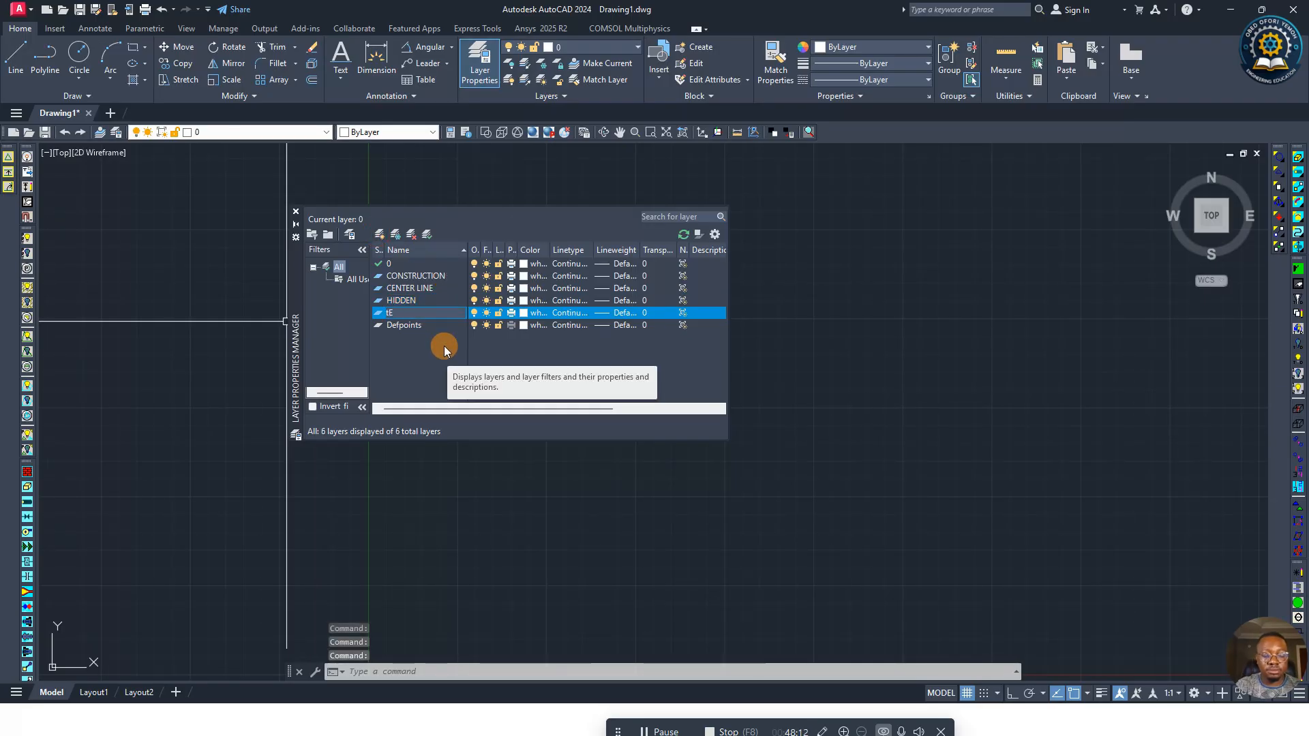
key(BackSpace)
key(BackSpace)
text(TEXT)
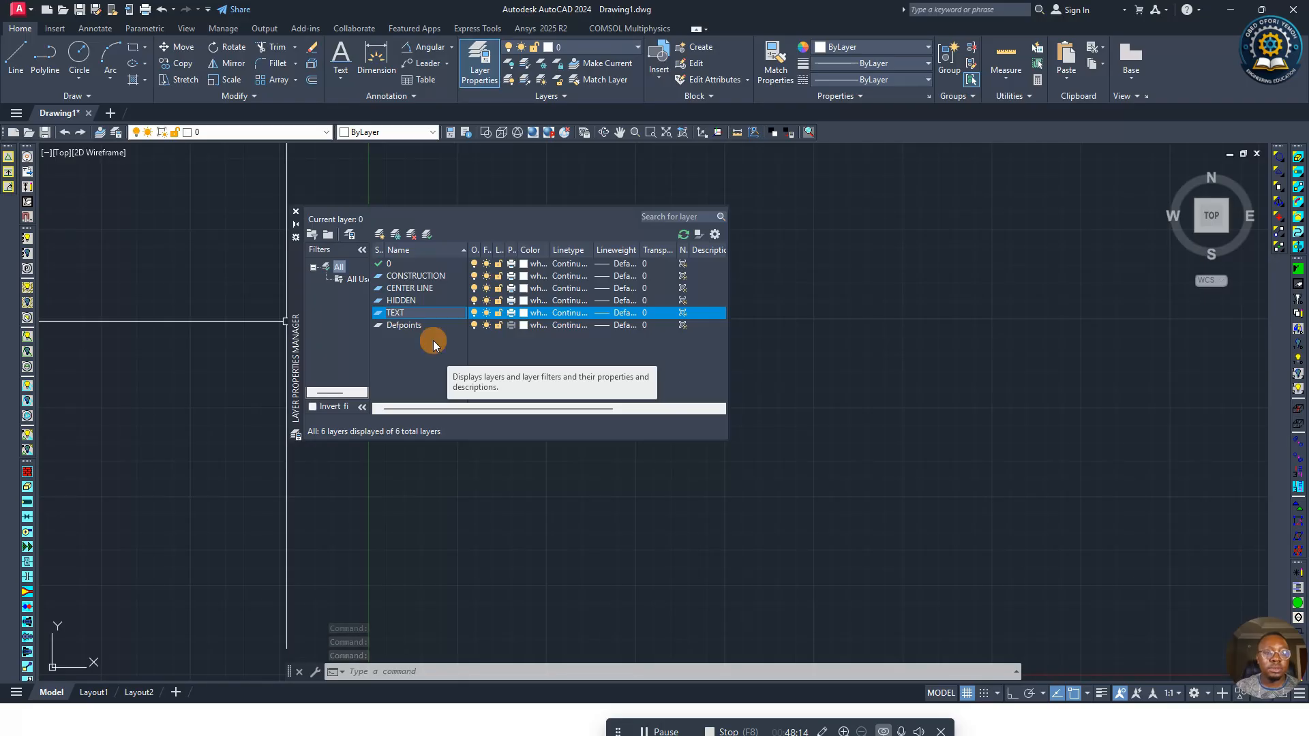
click(414, 363)
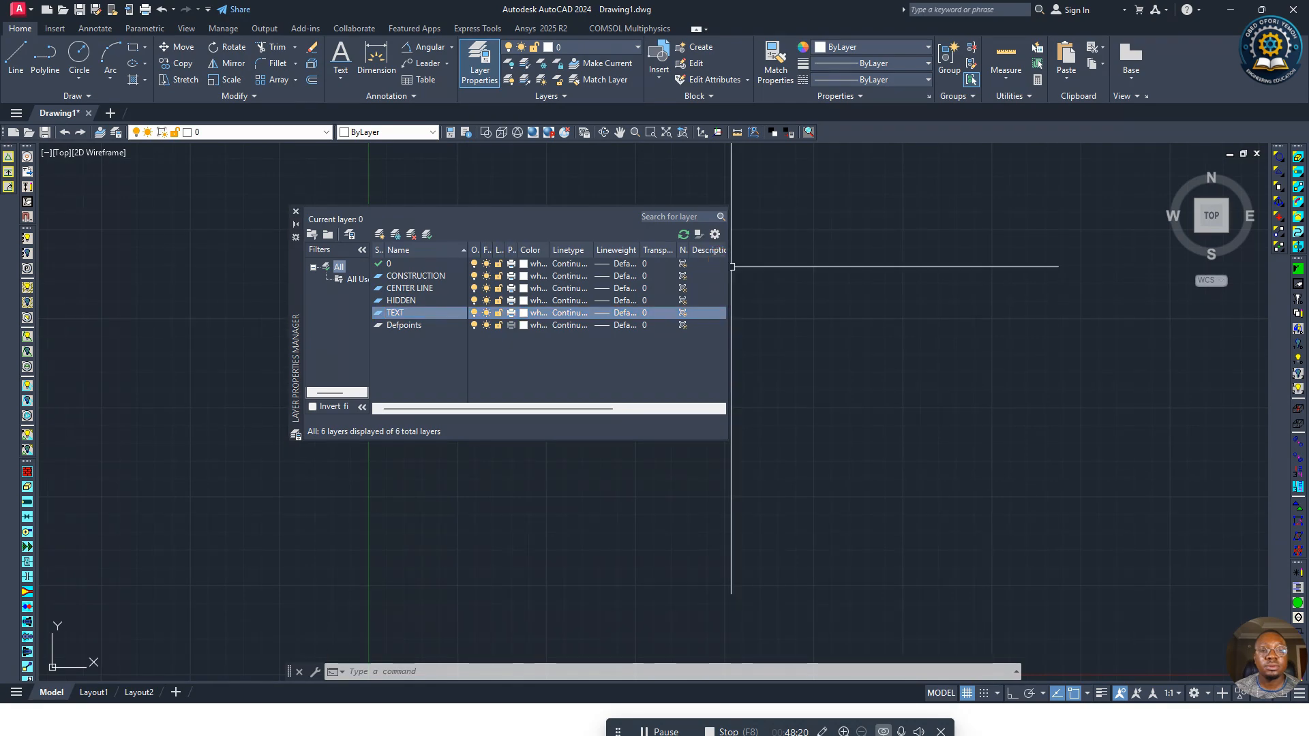
Step: Widen the Layer Properties Manager and its On, Freeze, Lock, Plot and Color columns so their headings are readable
drag(729, 282, 810, 282)
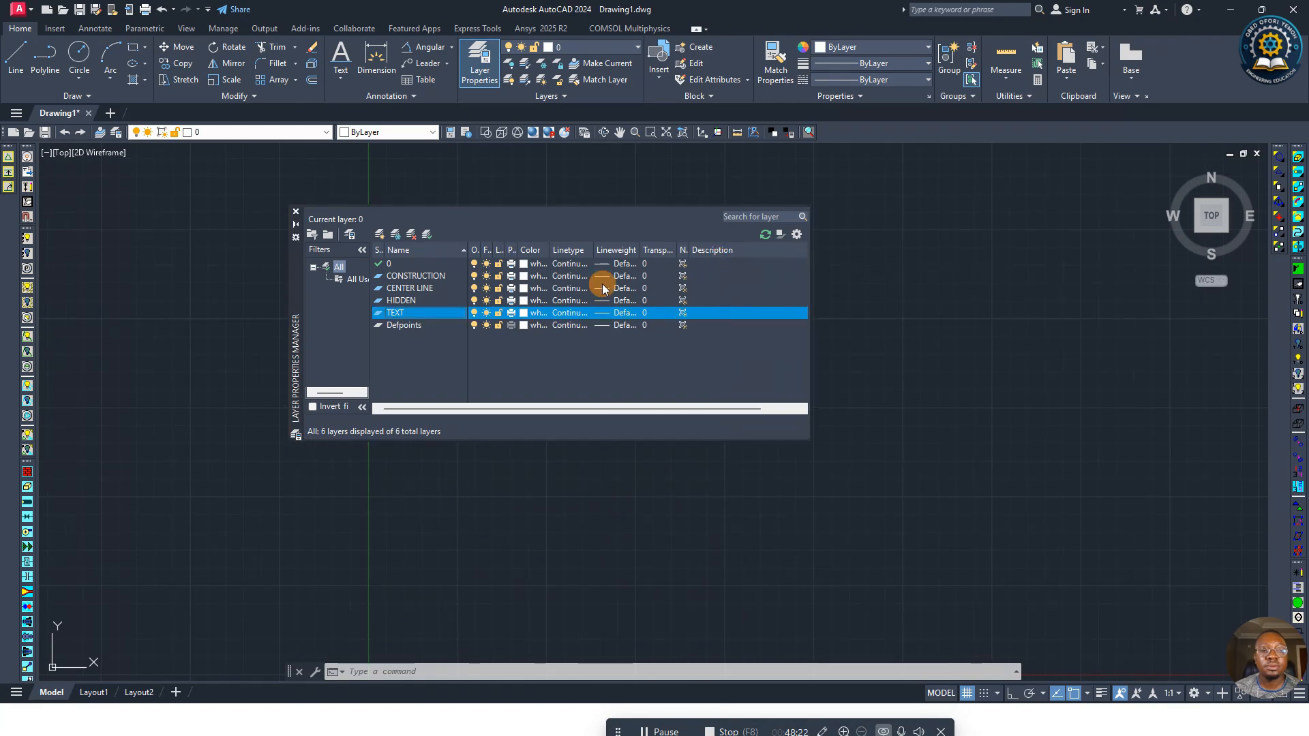
drag(480, 246, 650, 247)
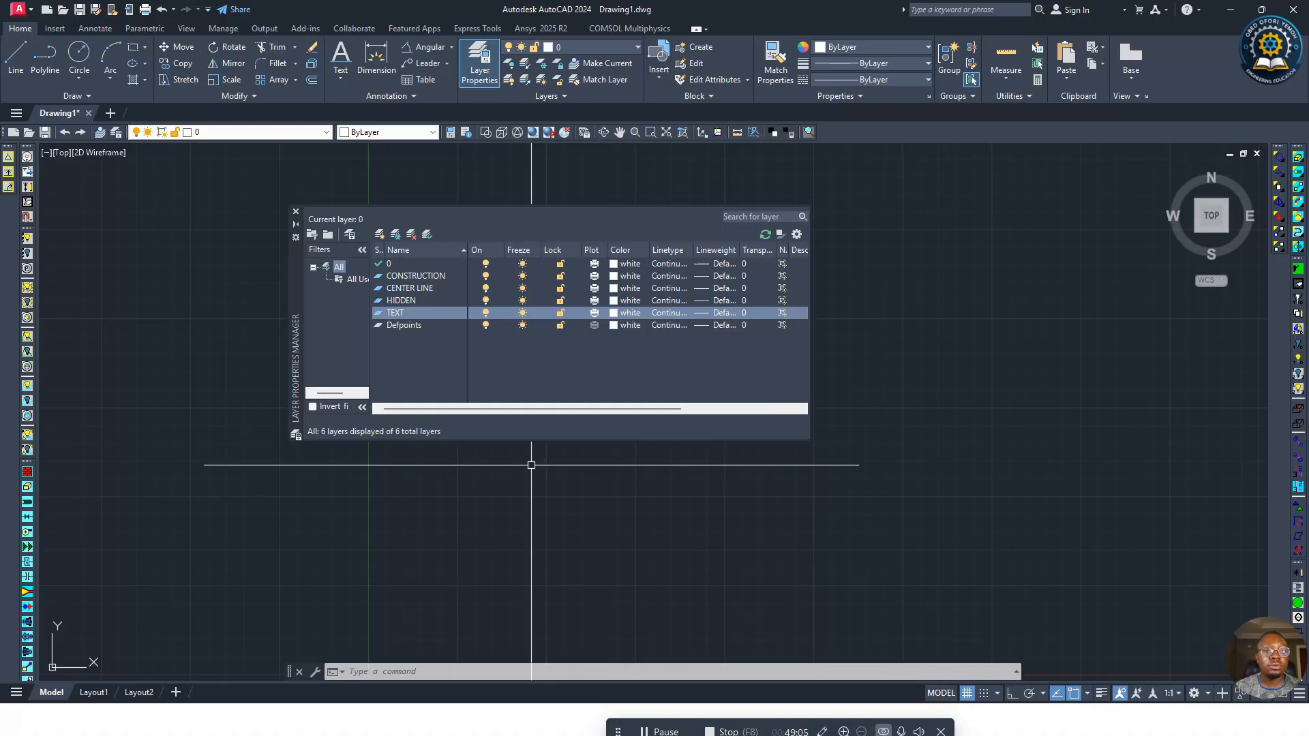
Step: Start a line on layer 0 from a point in the empty area below the layer manager
click(13, 52)
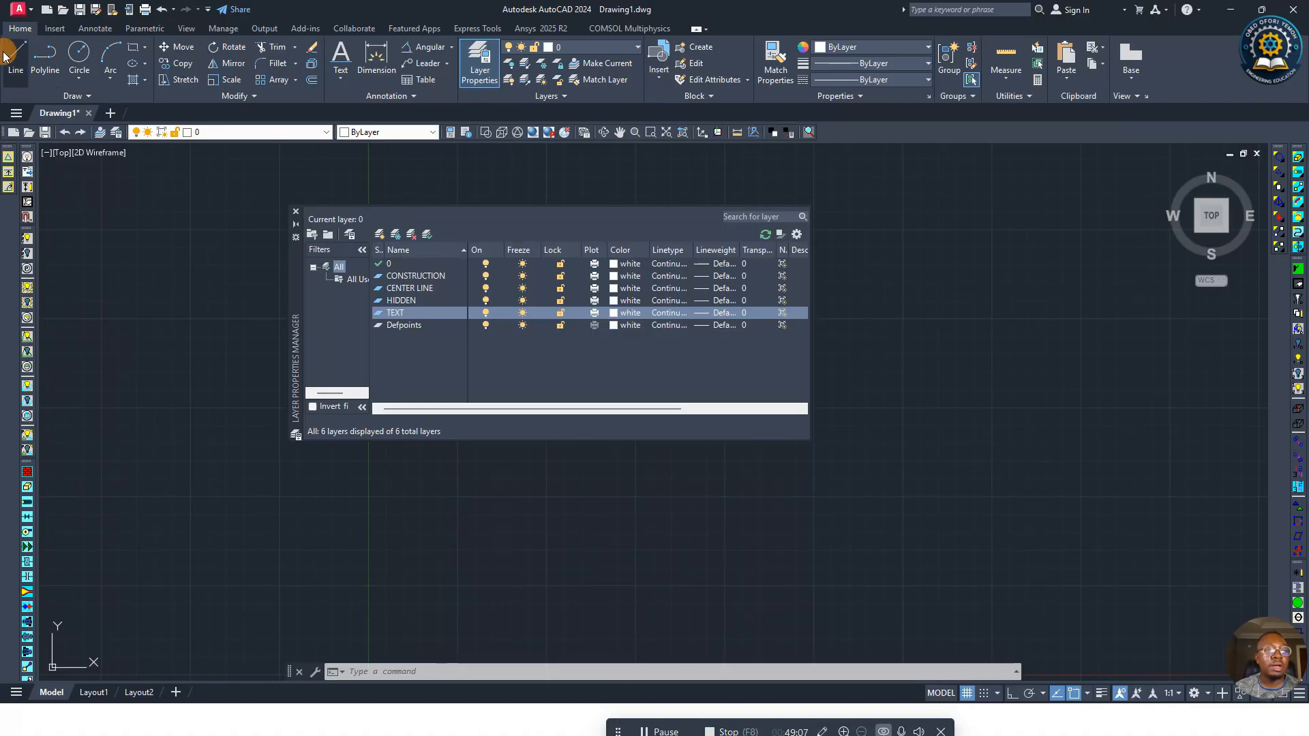
click(484, 535)
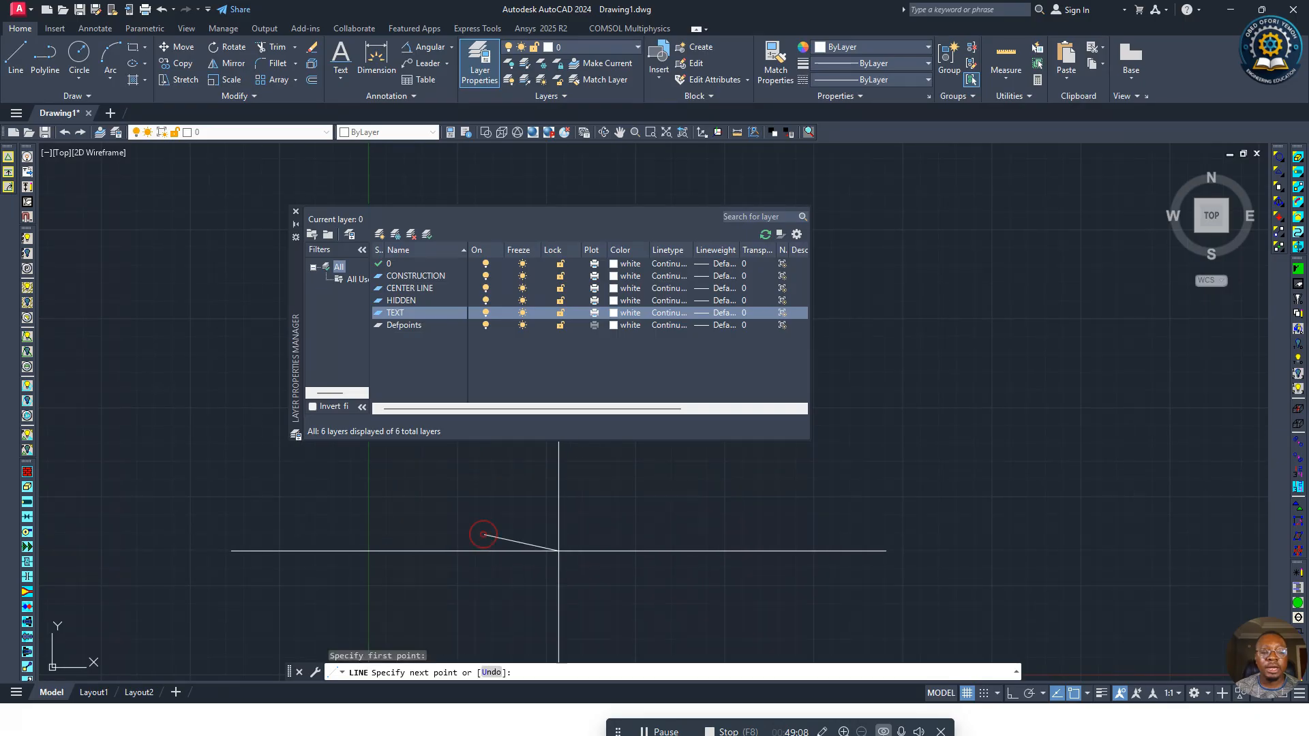
Step: Turn on Ortho mode to complete a single horizontal line on layer 0, and erase that line
click(1011, 693)
click(612, 576)
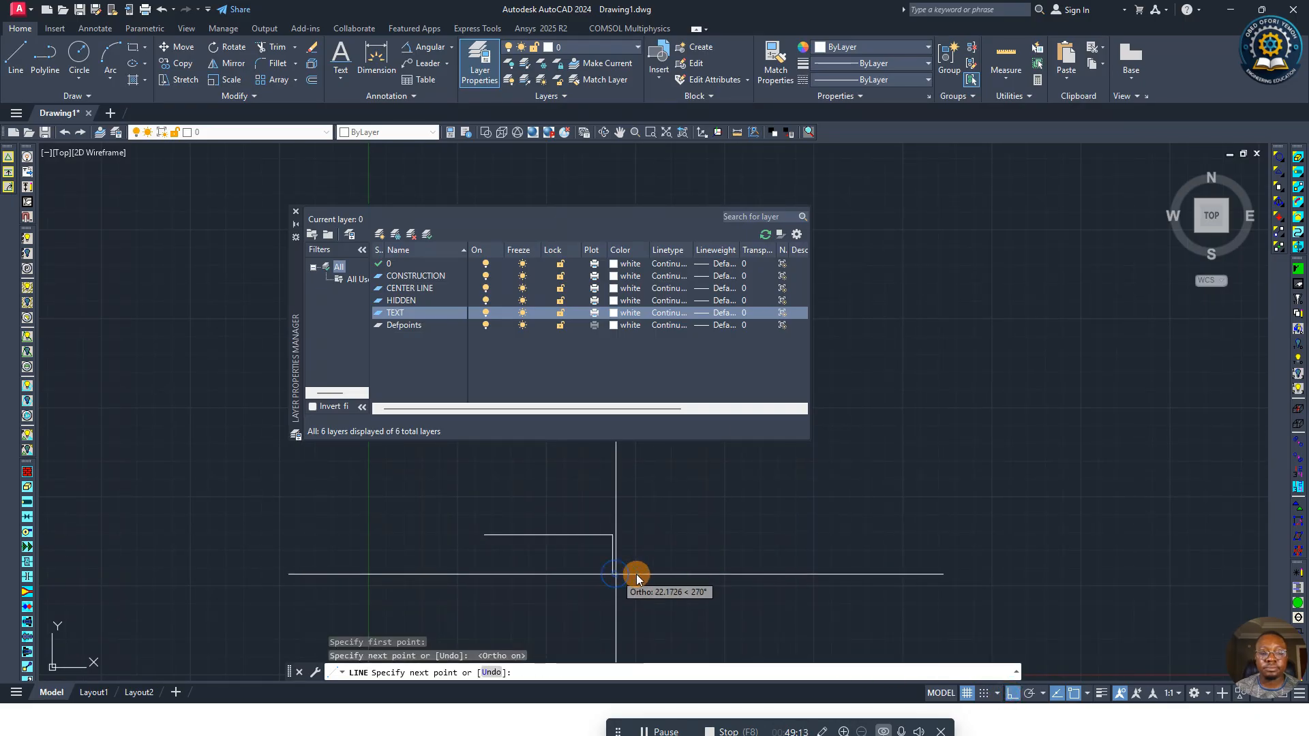
right_click(627, 576)
click(657, 428)
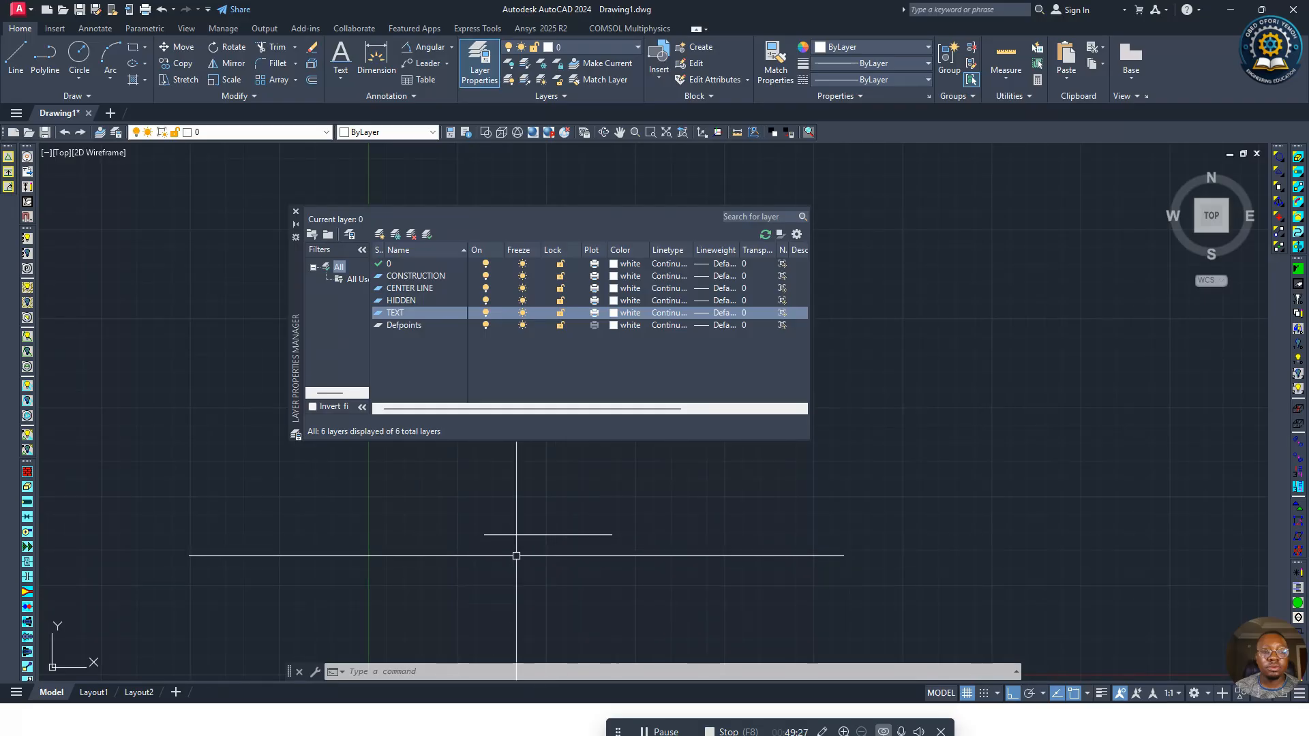
click(569, 534)
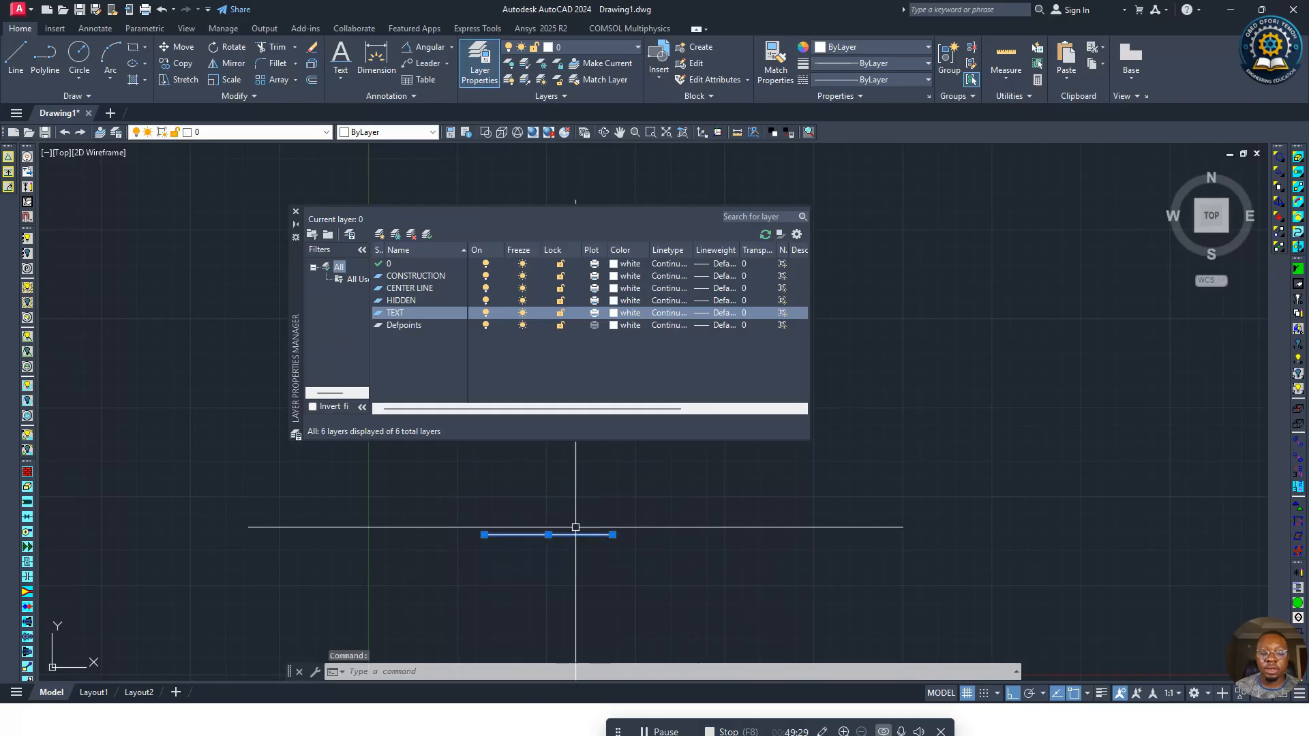
key(Delete)
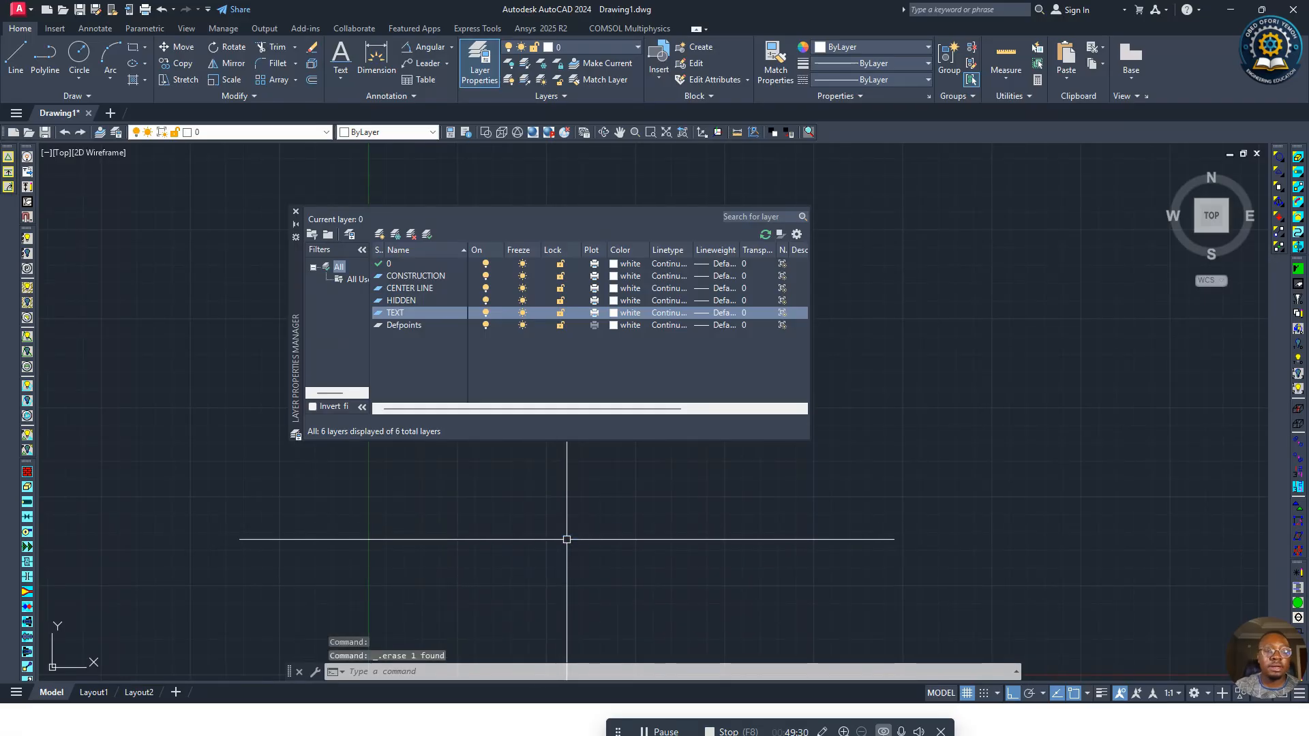
Step: Make the CONSTRUCTION layer current and draw a single horizontal line on it in the open drawing area
click(410, 277)
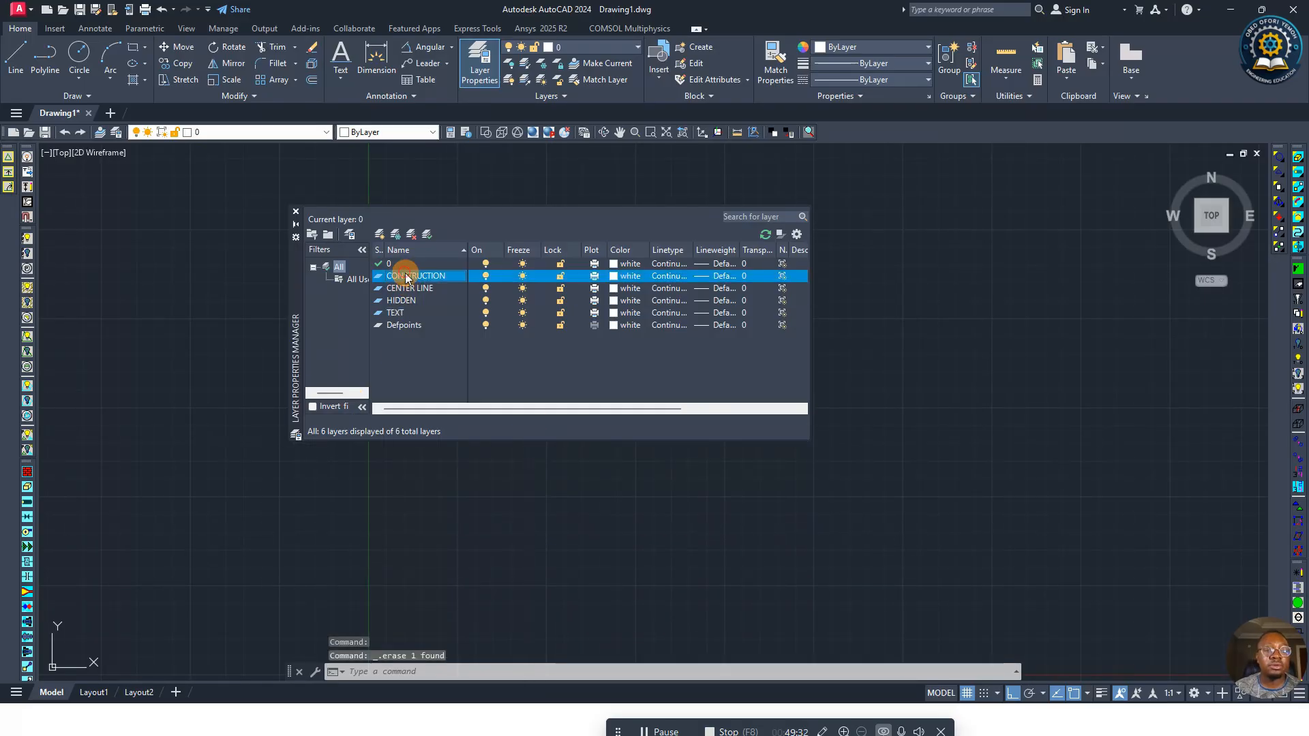
click(428, 235)
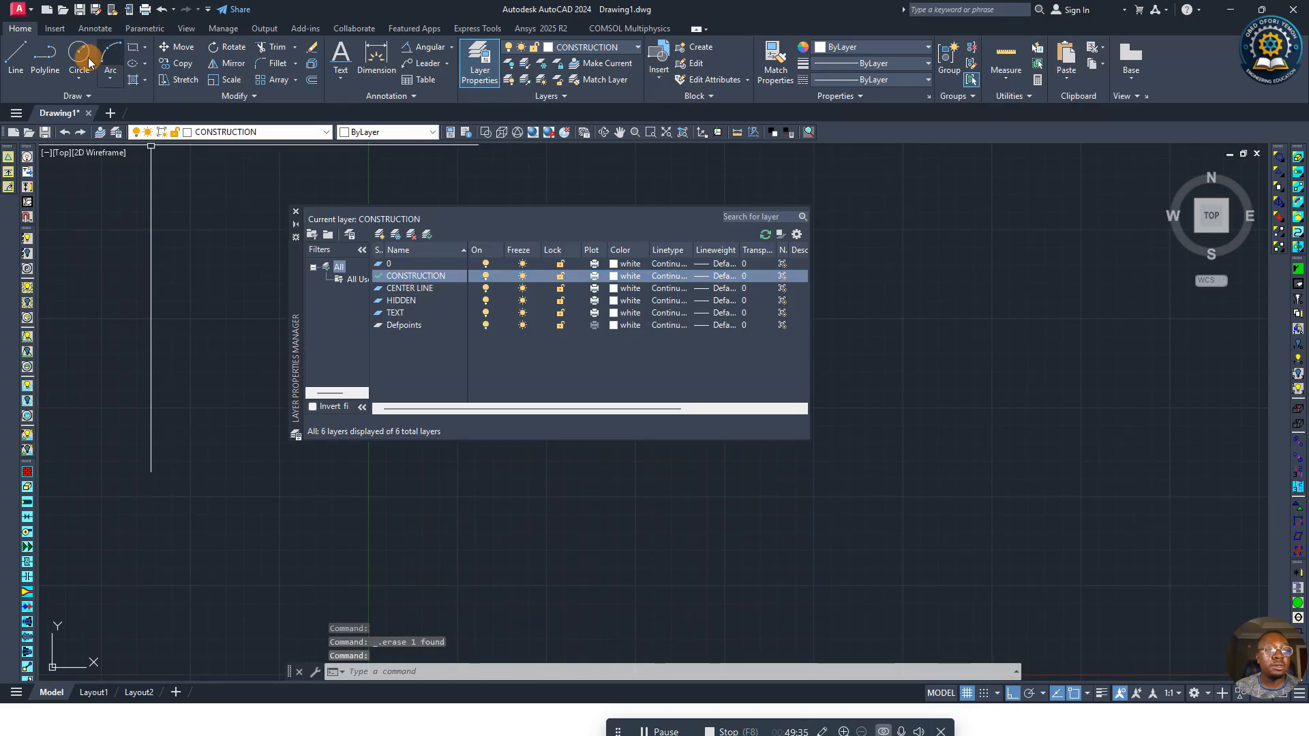
click(18, 62)
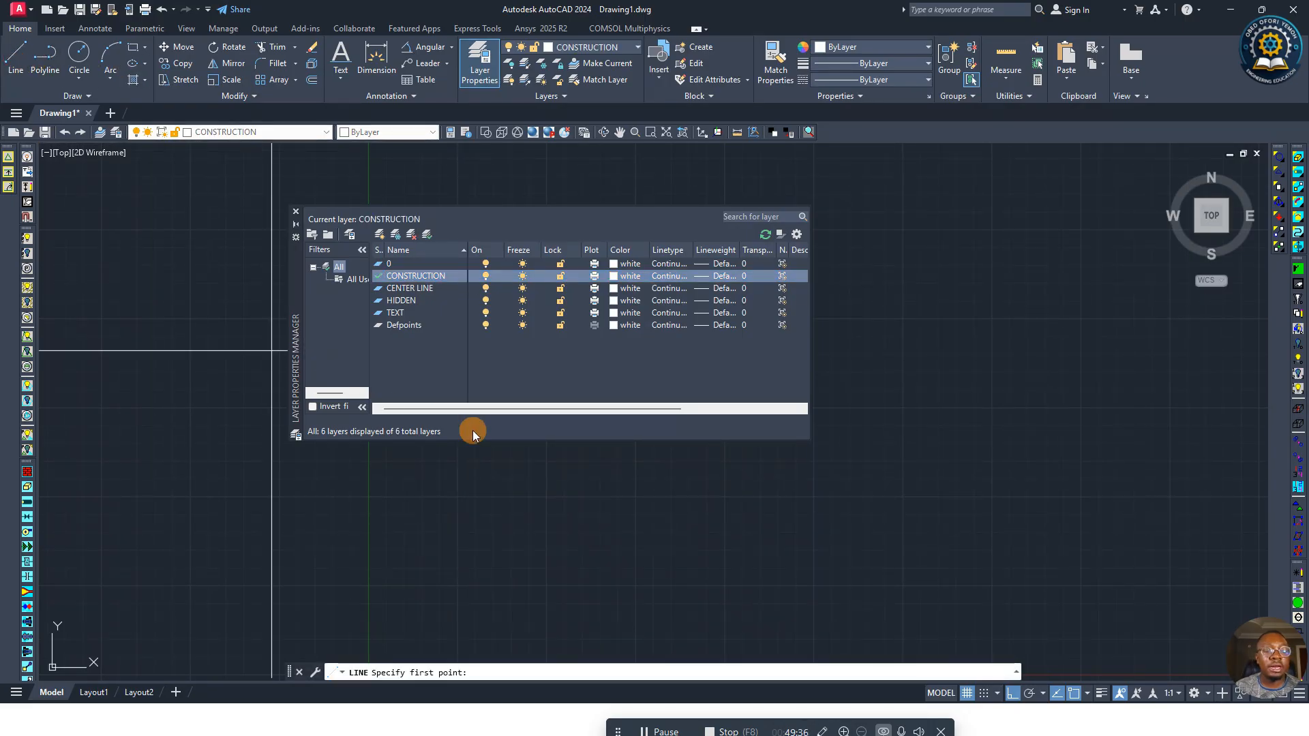
click(429, 502)
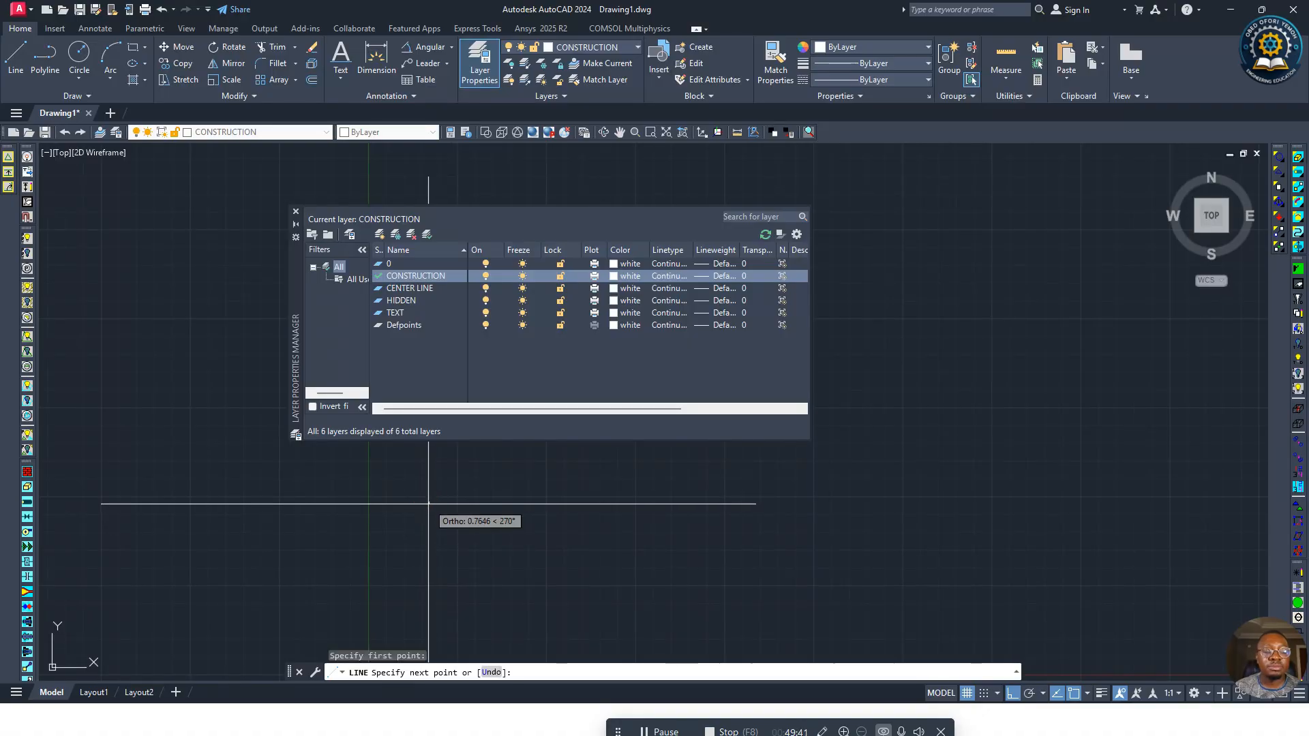
click(612, 524)
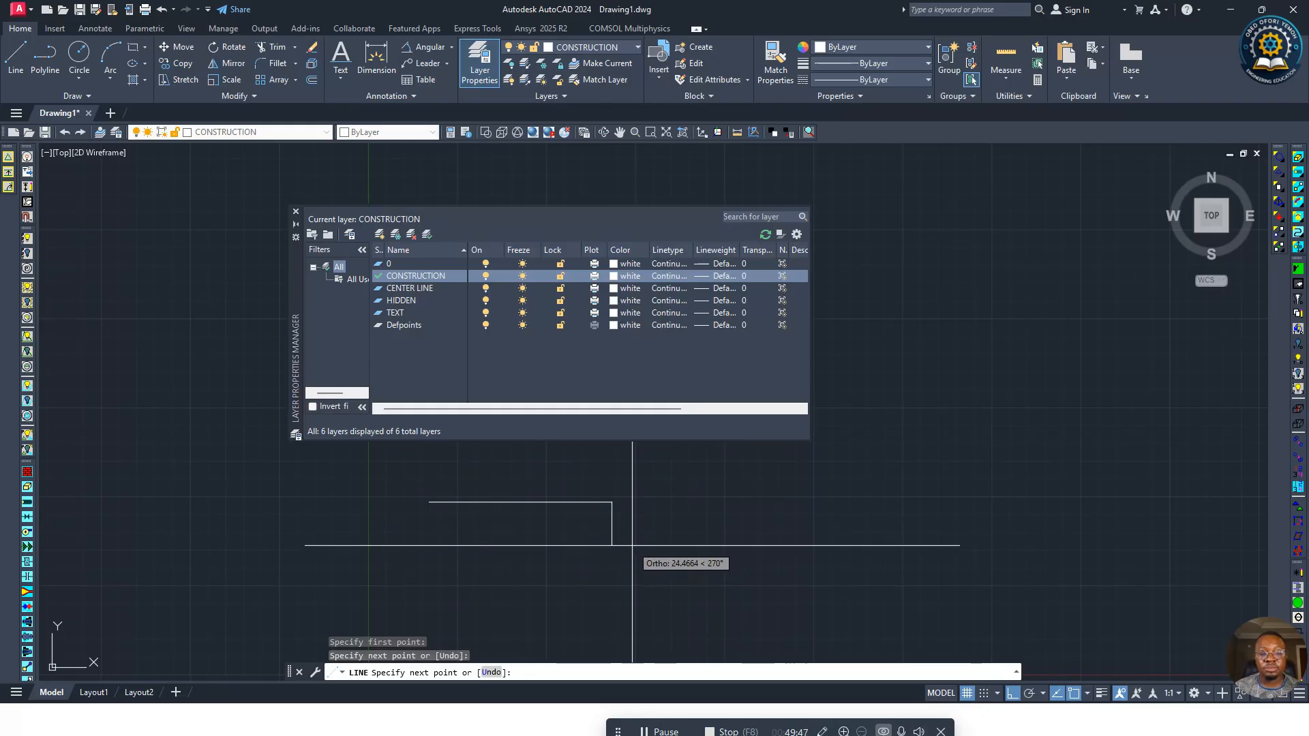
key(Return)
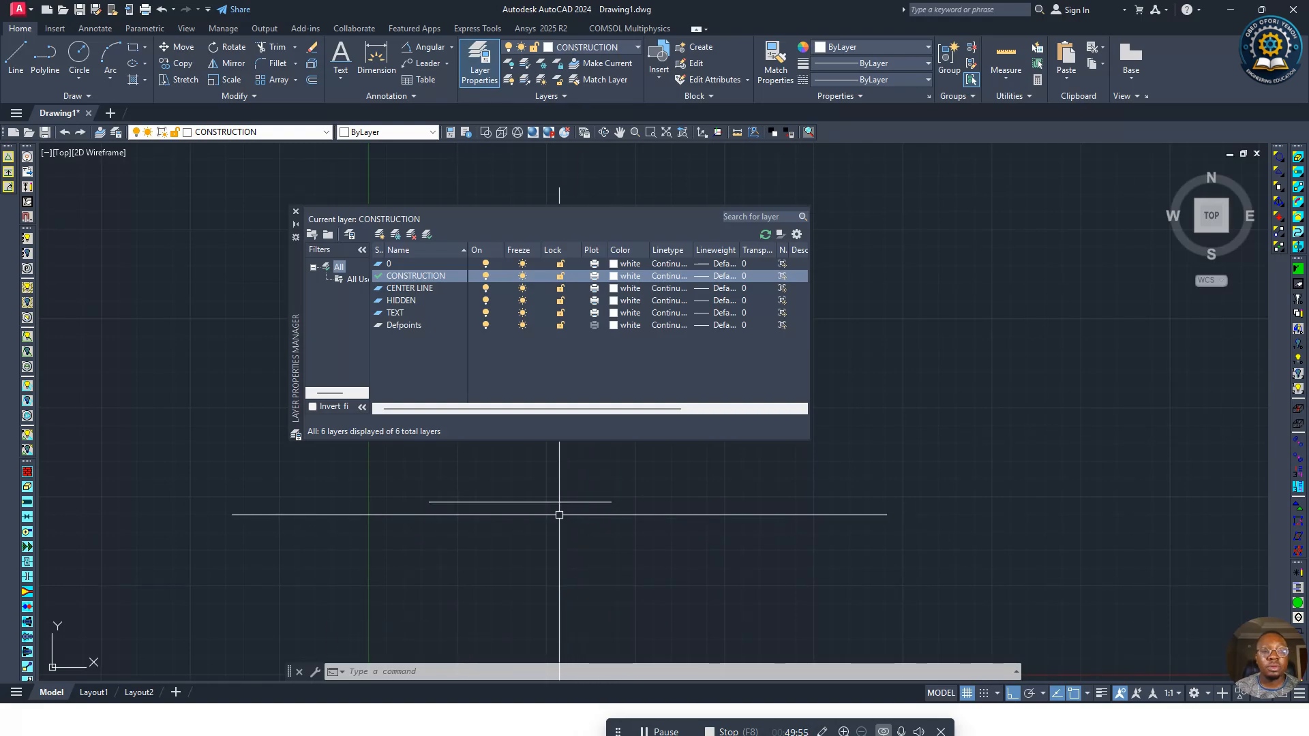
Step: Turn the current CONSTRUCTION layer off to hide its line, and turn the layer back on
click(484, 276)
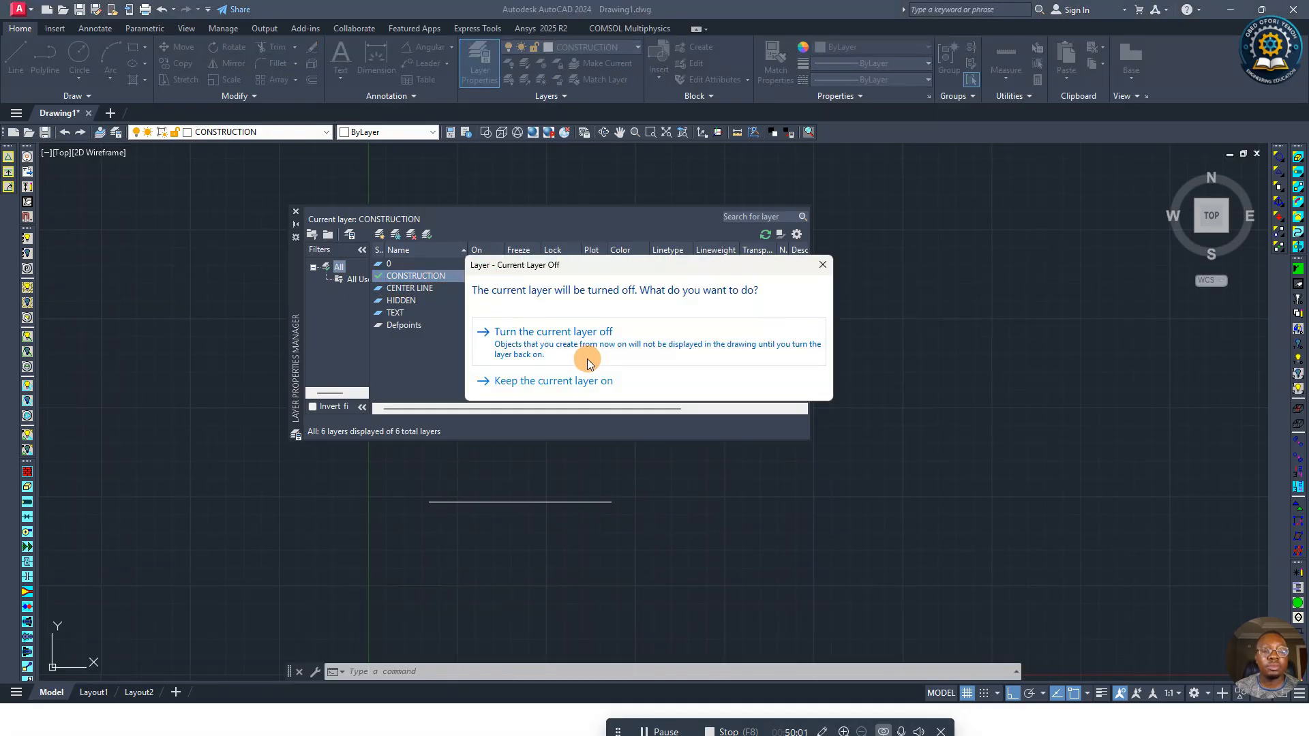
click(531, 342)
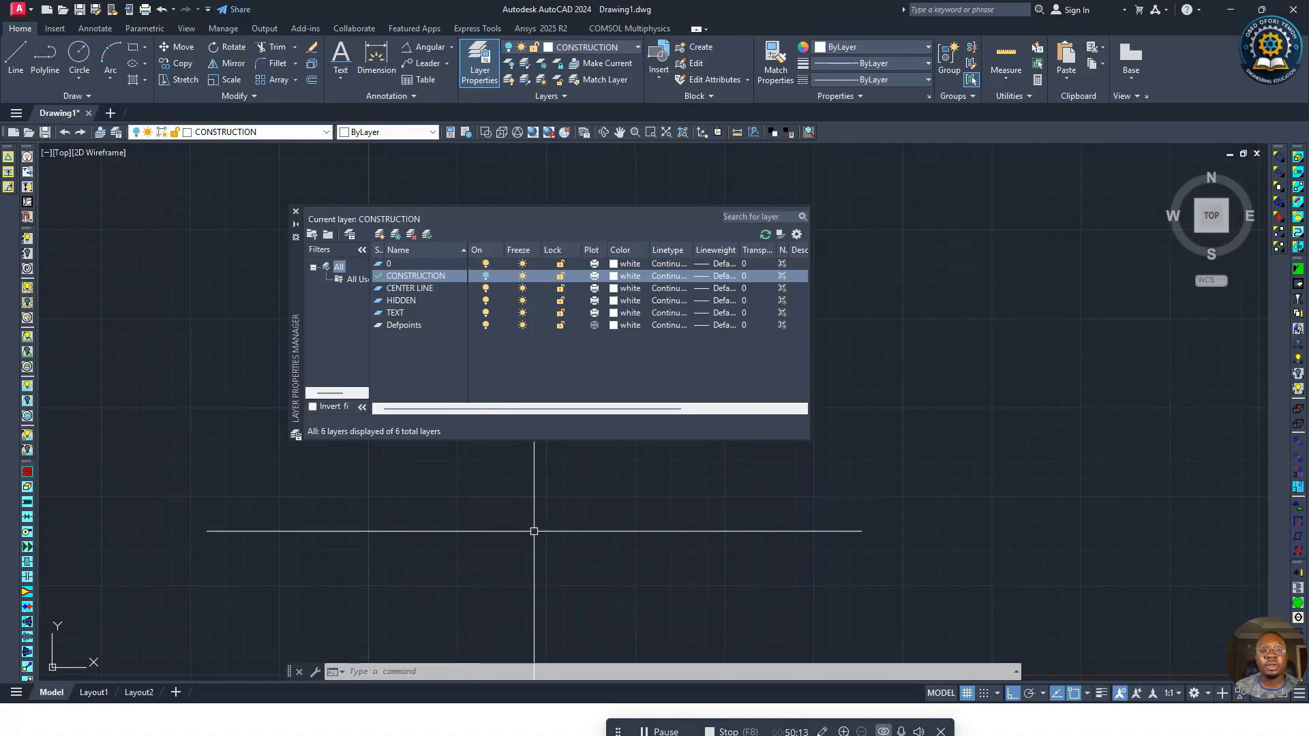
click(485, 277)
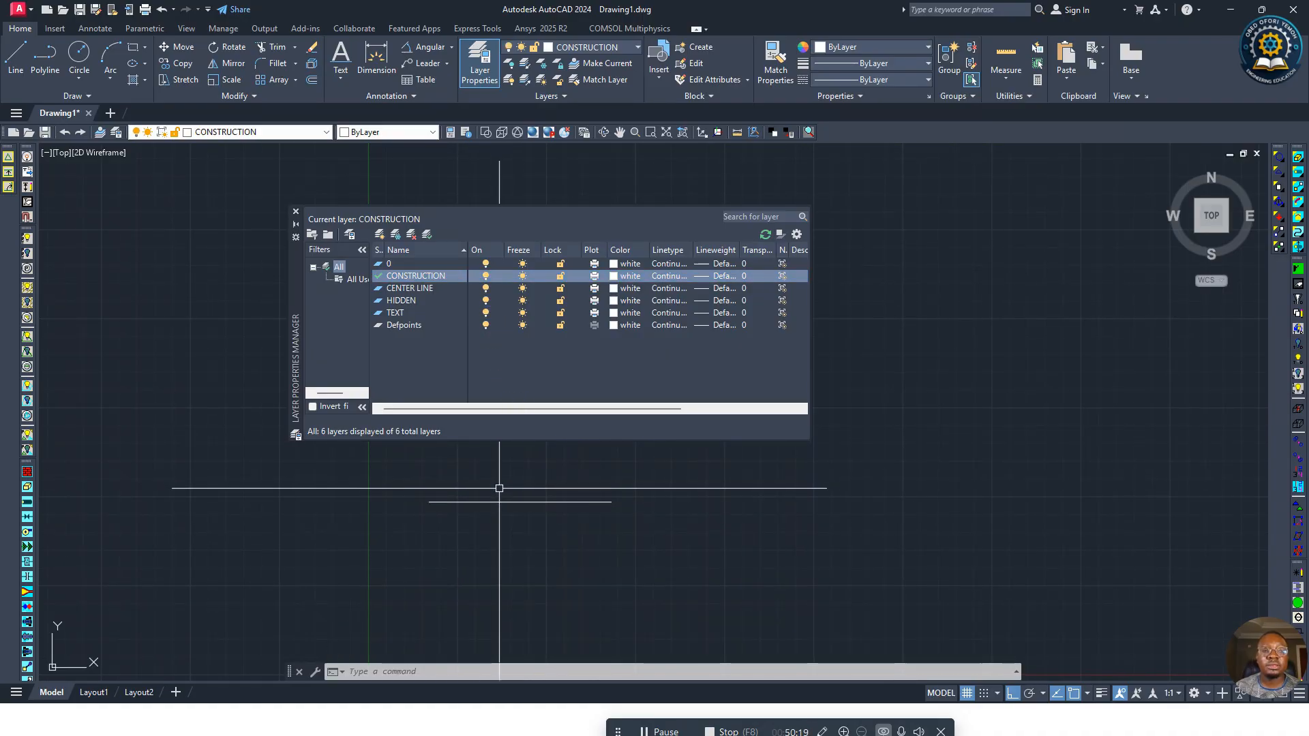
click(477, 287)
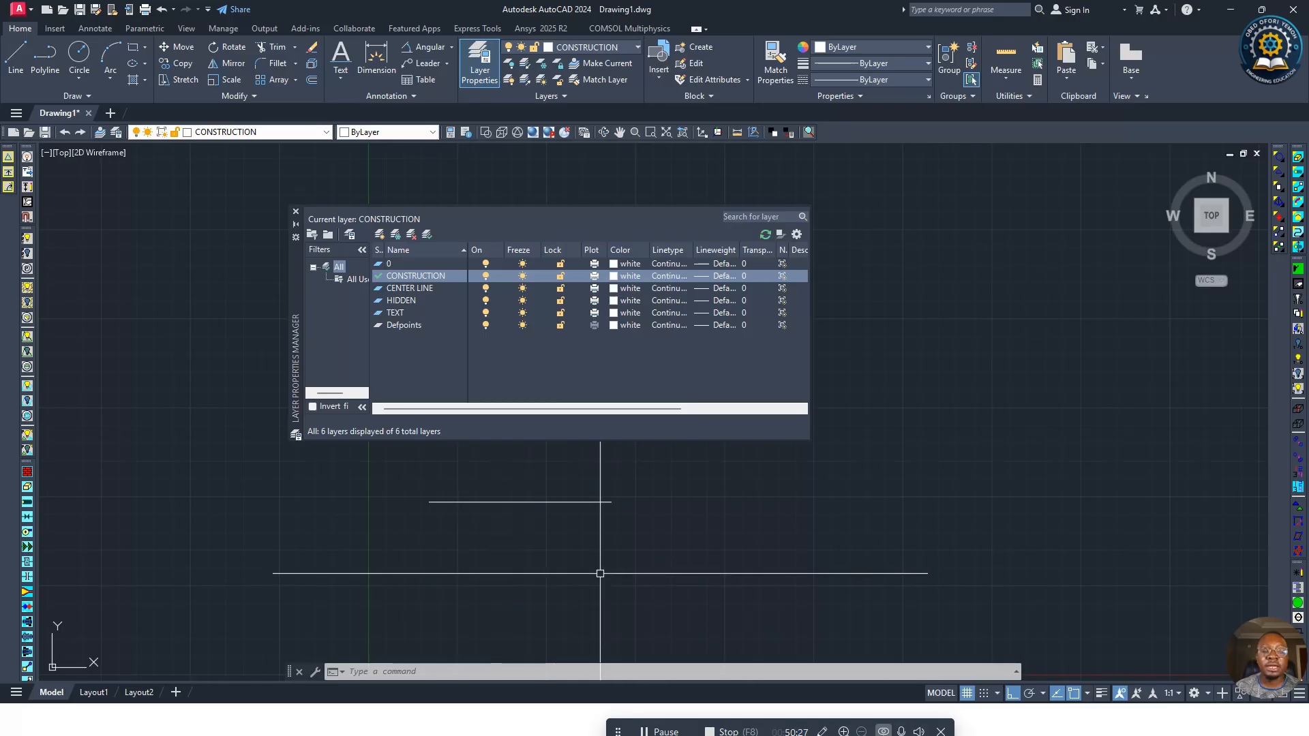
click(489, 329)
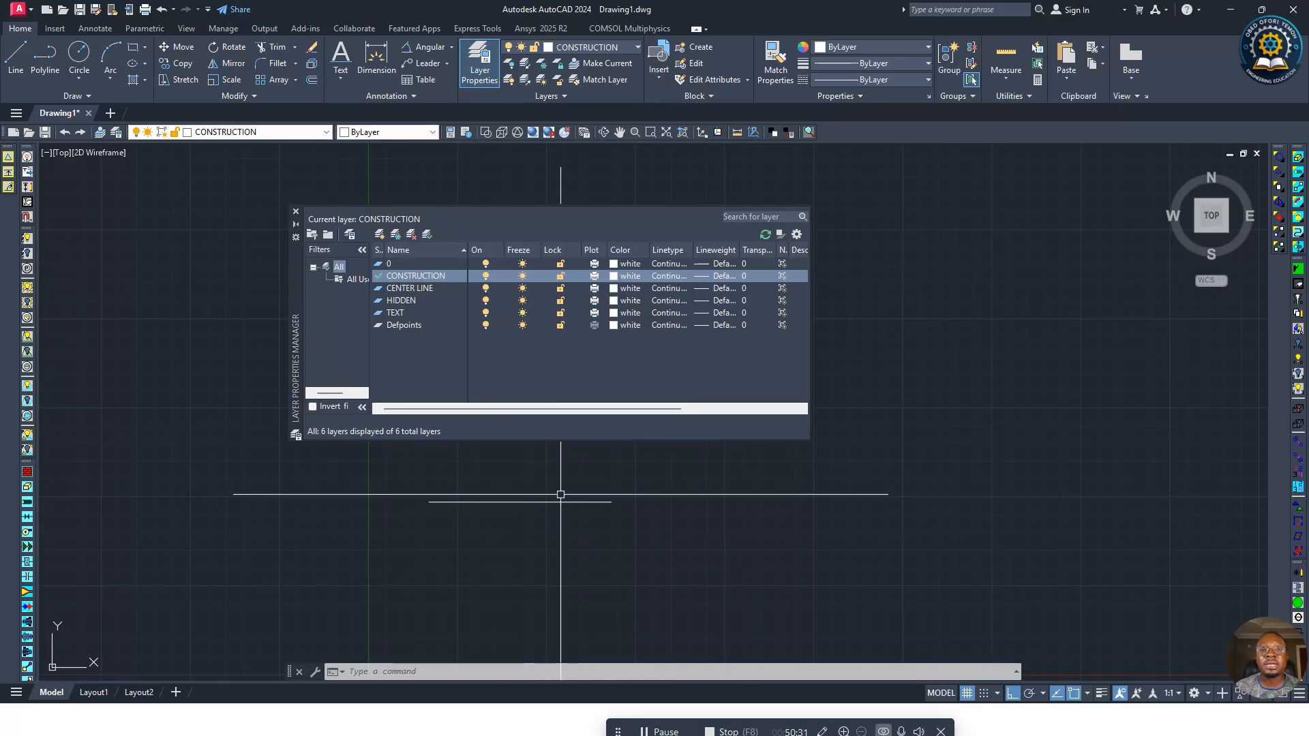
Step: Freeze the CENTER LINE layer and try to make it the current layer
click(524, 288)
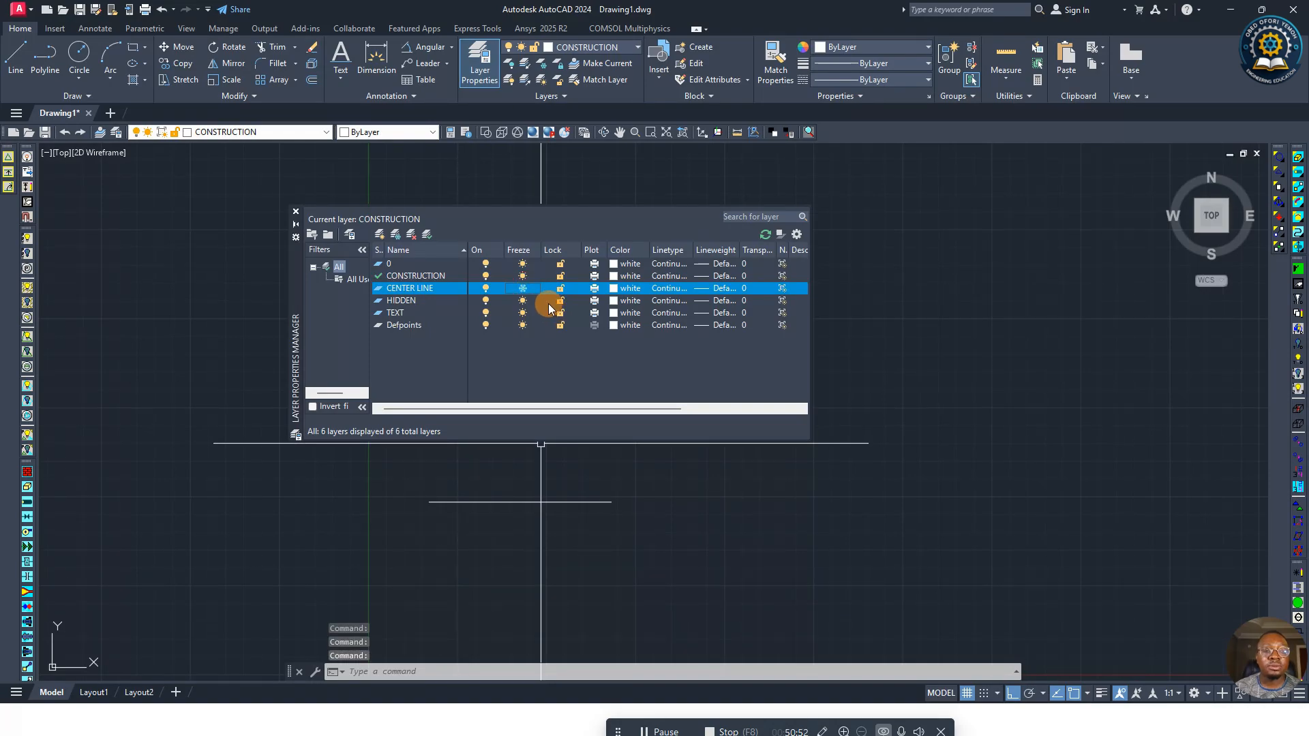
click(407, 325)
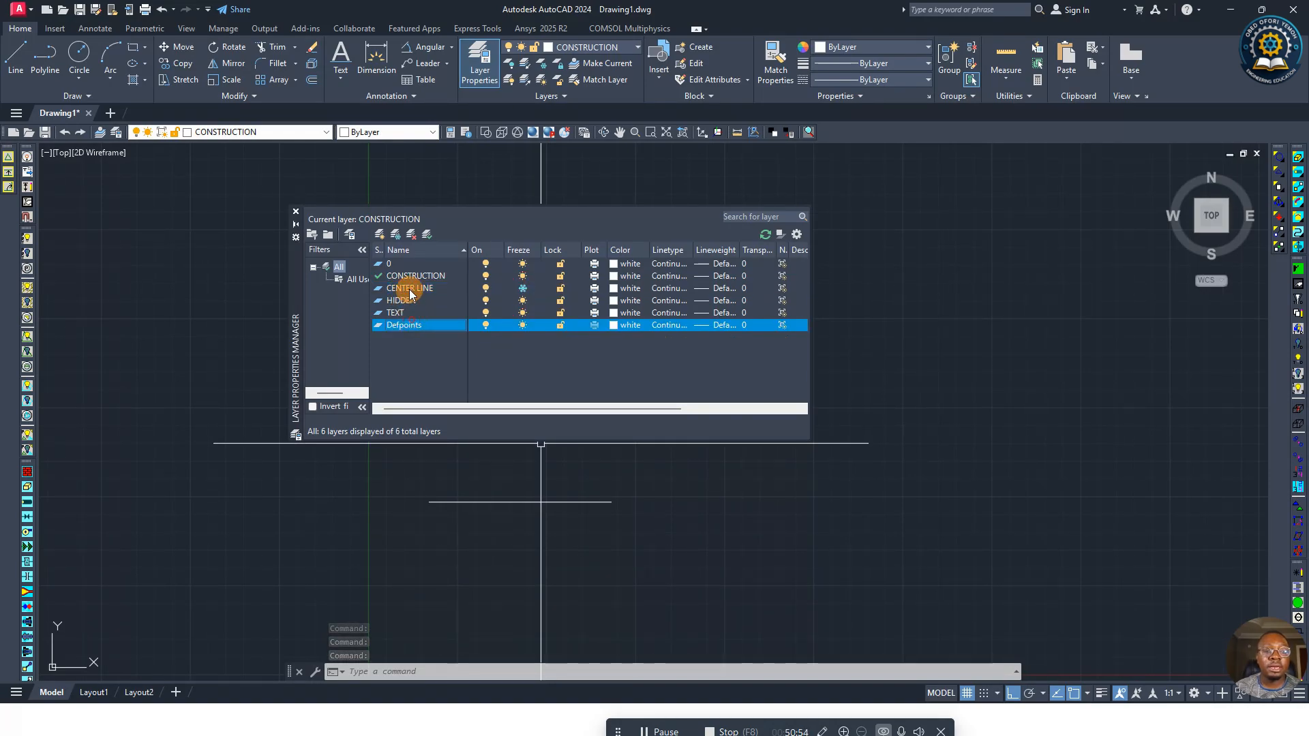
click(410, 294)
click(427, 234)
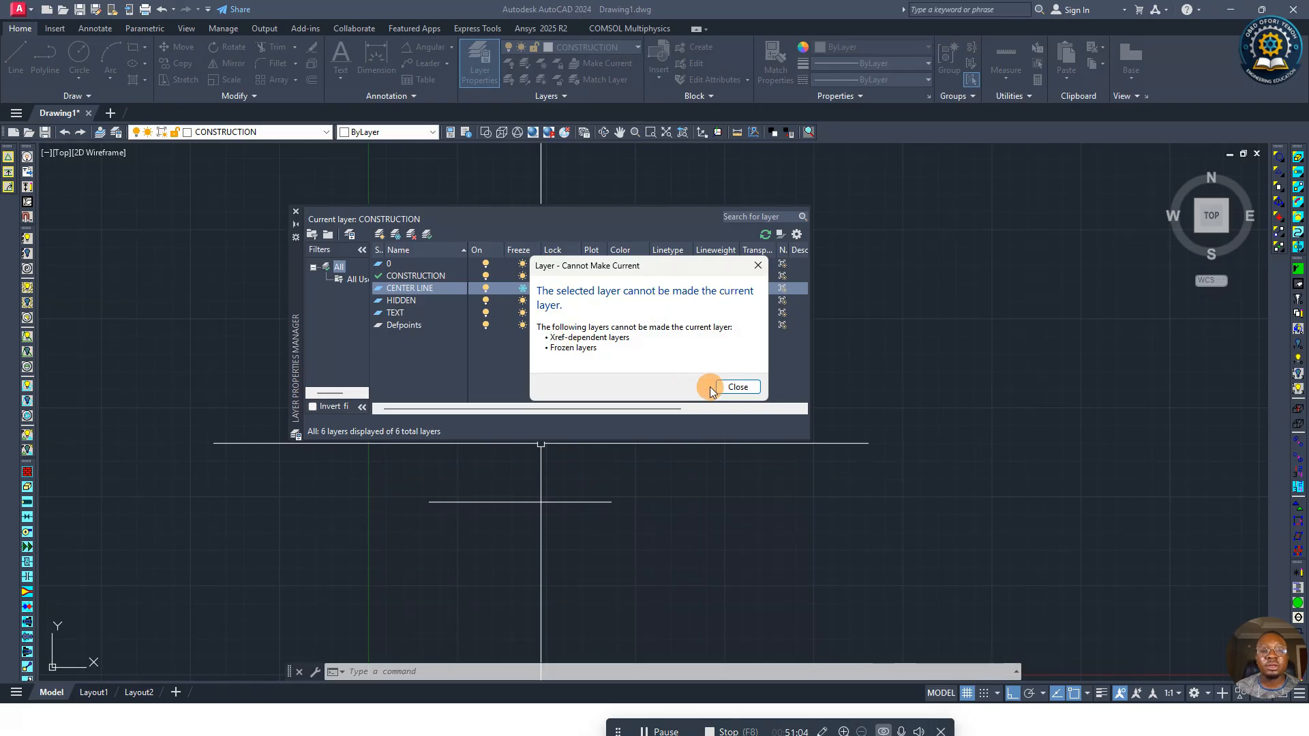
click(739, 387)
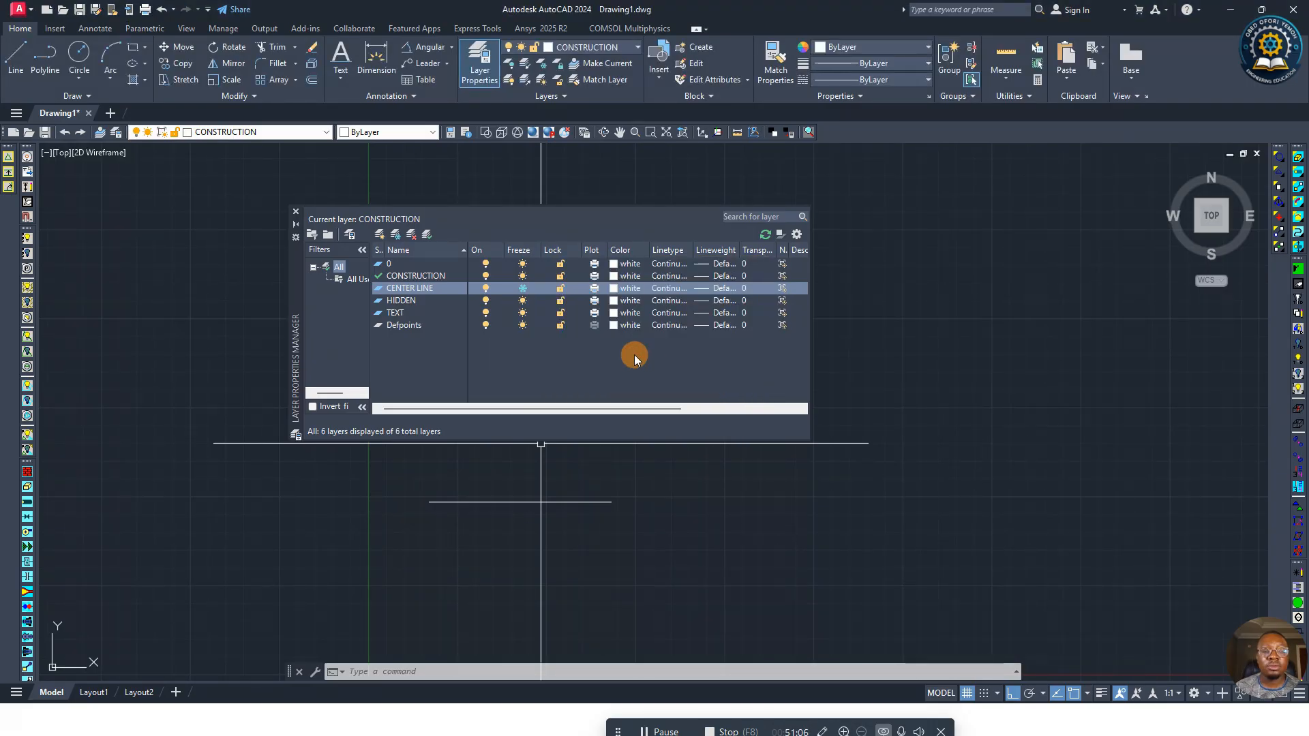
click(523, 288)
Step: Try erasing the horizontal line while the CONSTRUCTION layer is locked, and unlock the layer
click(557, 275)
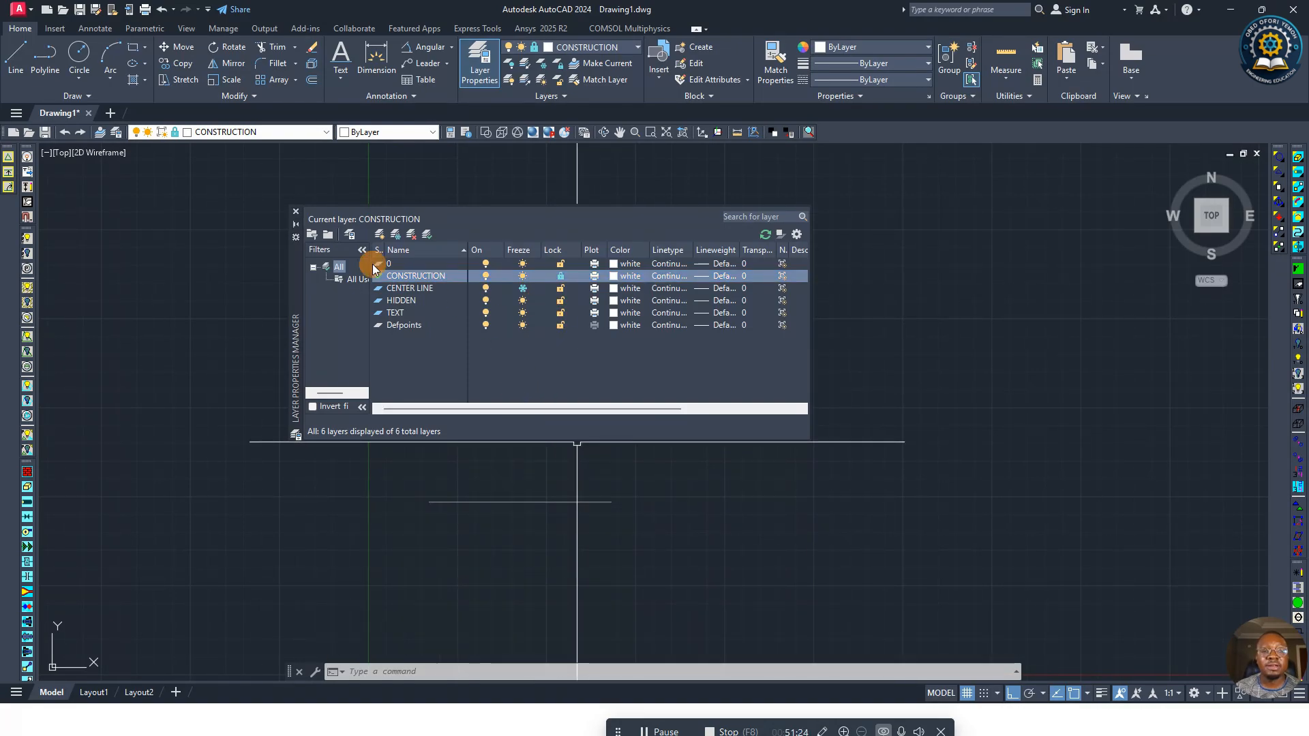
click(524, 290)
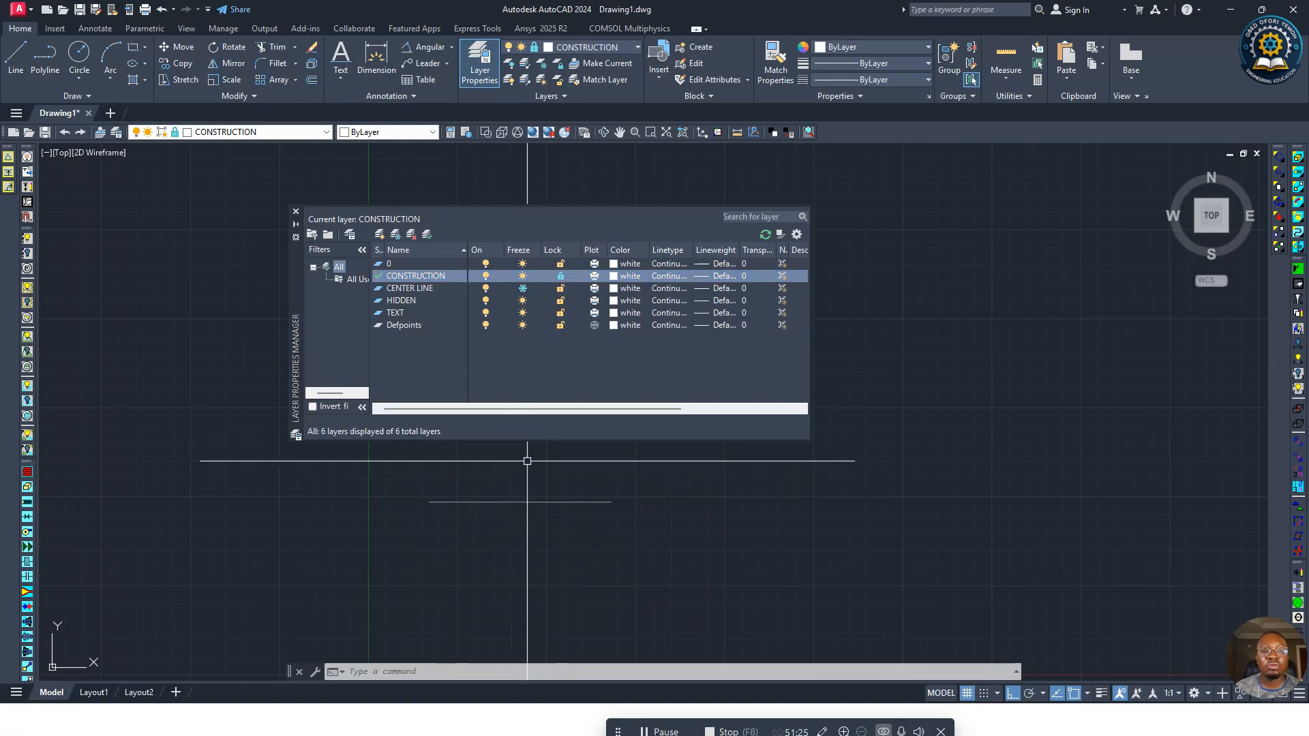
click(508, 502)
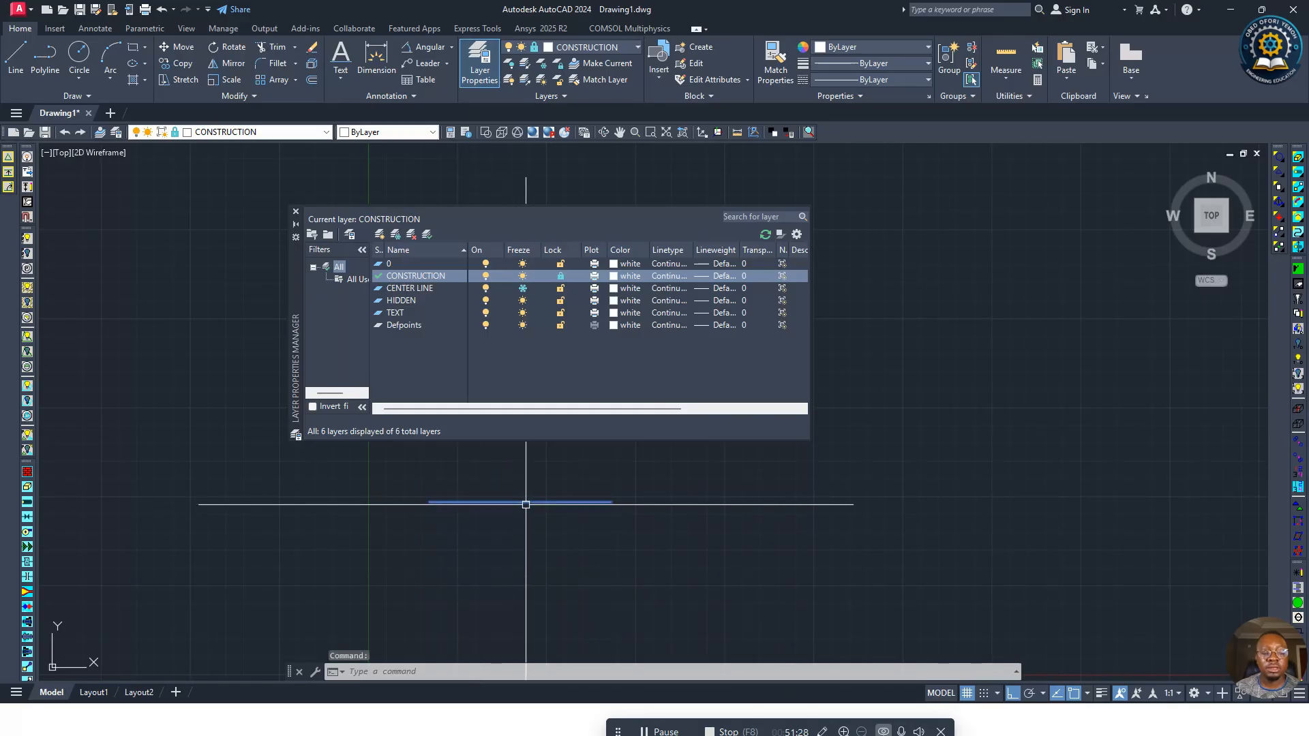
key(Delete)
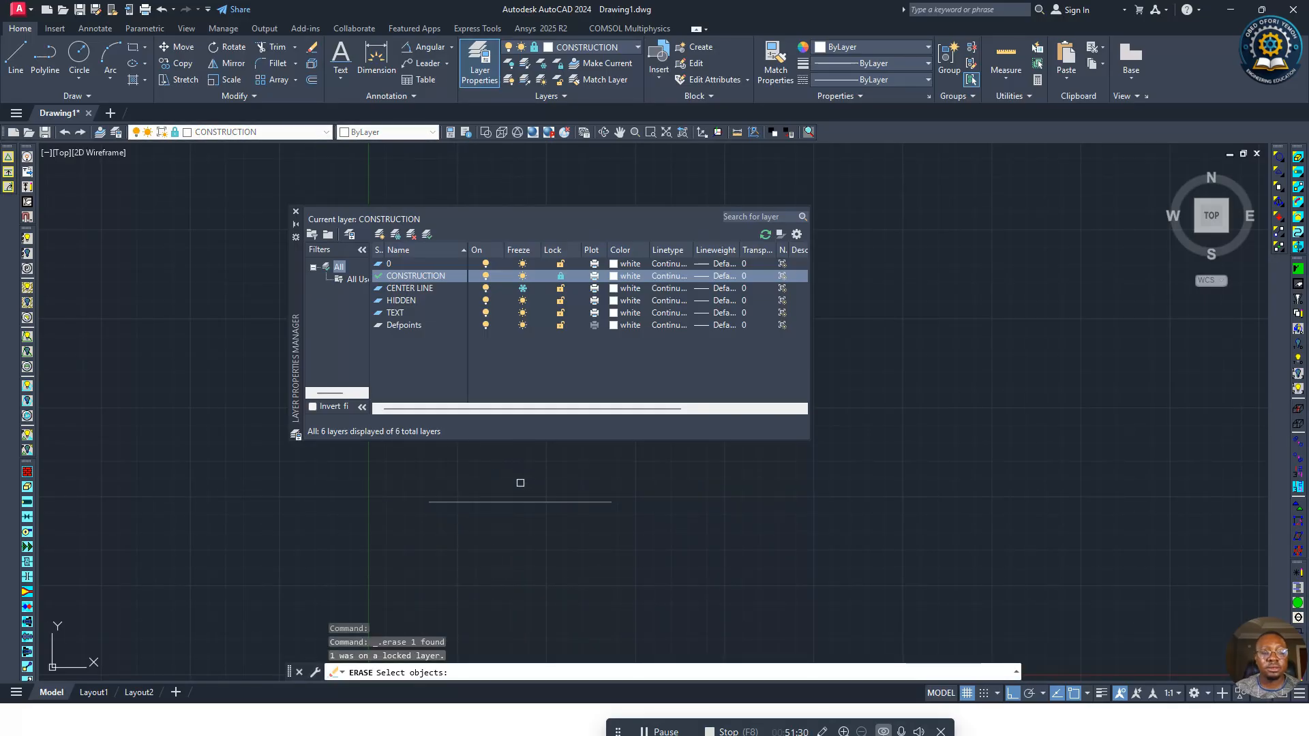
click(510, 502)
key(Return)
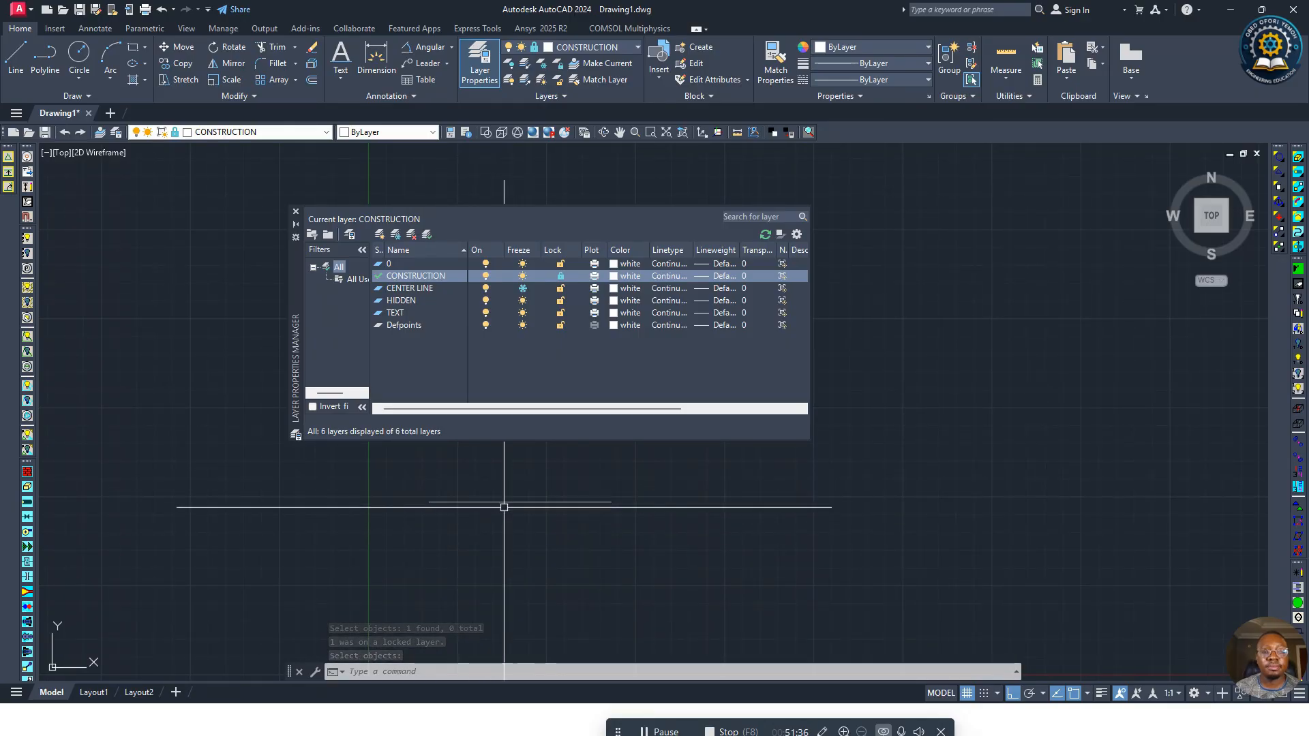
click(560, 276)
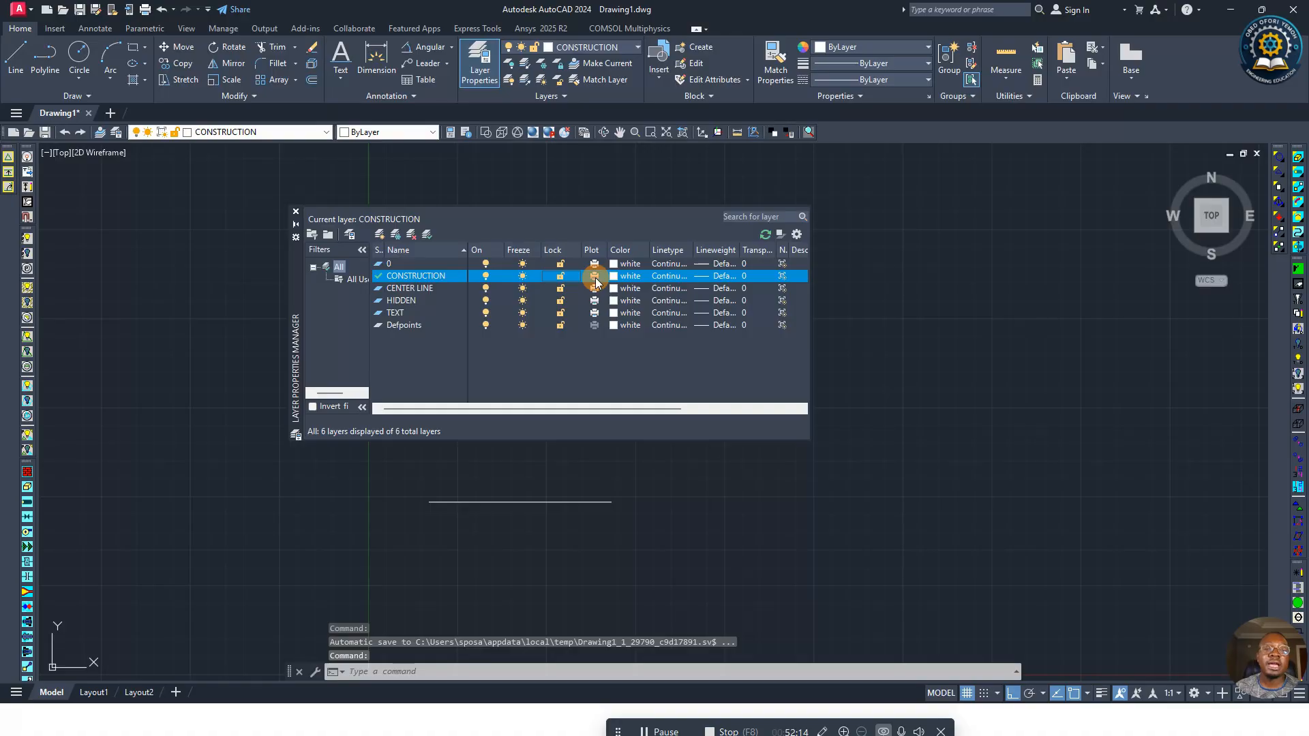
Step: Turn off plotting for the CONSTRUCTION layer
click(594, 276)
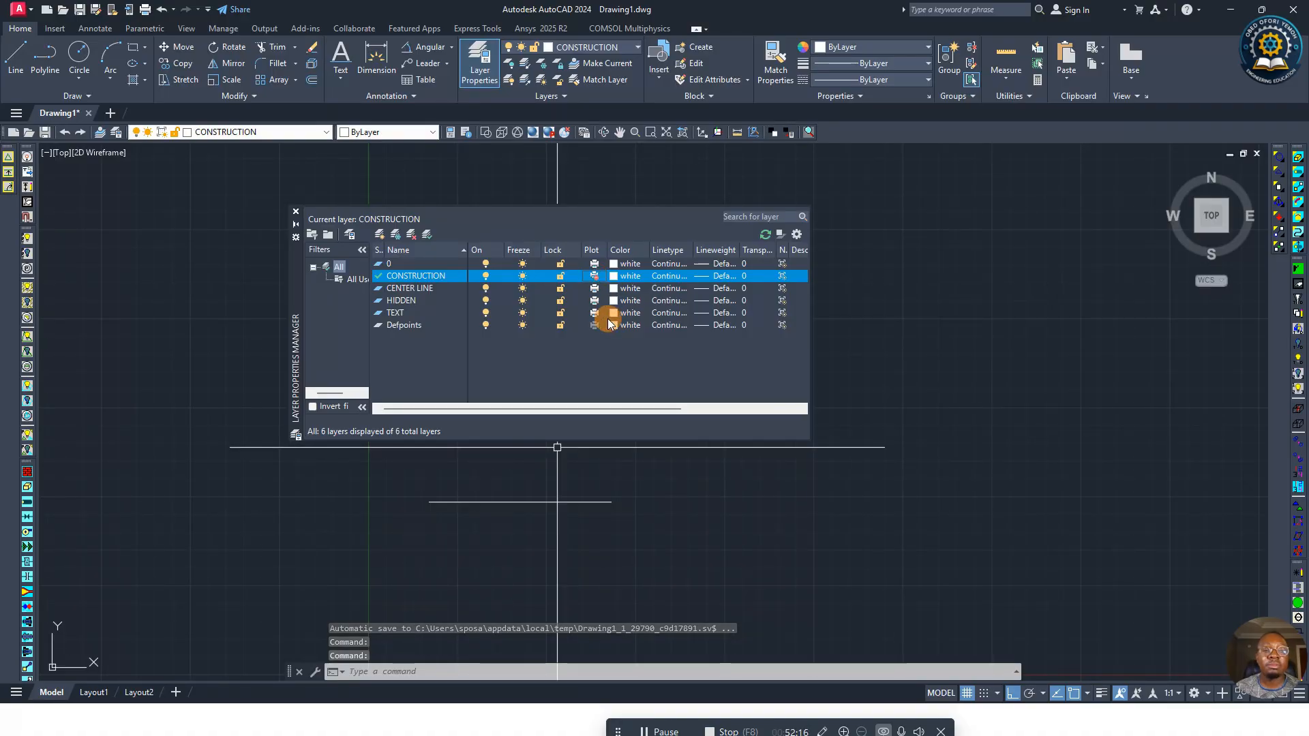
click(586, 277)
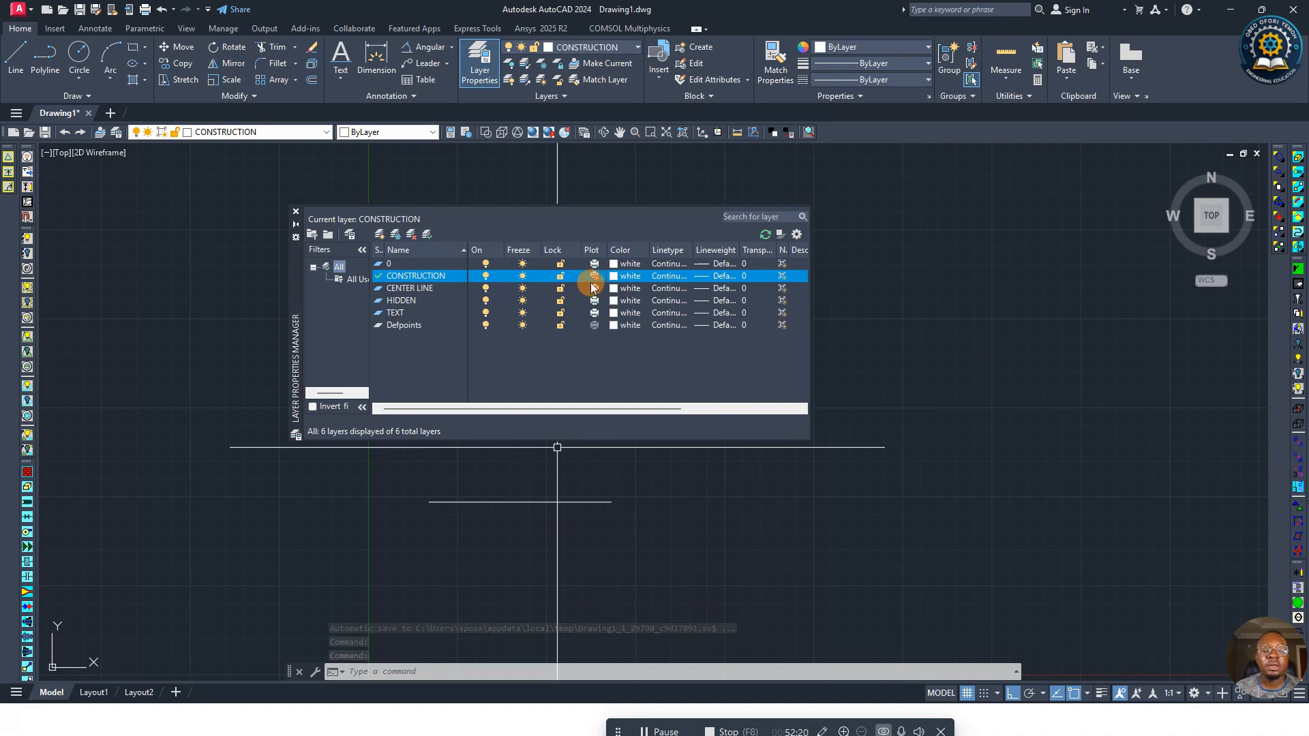
click(592, 289)
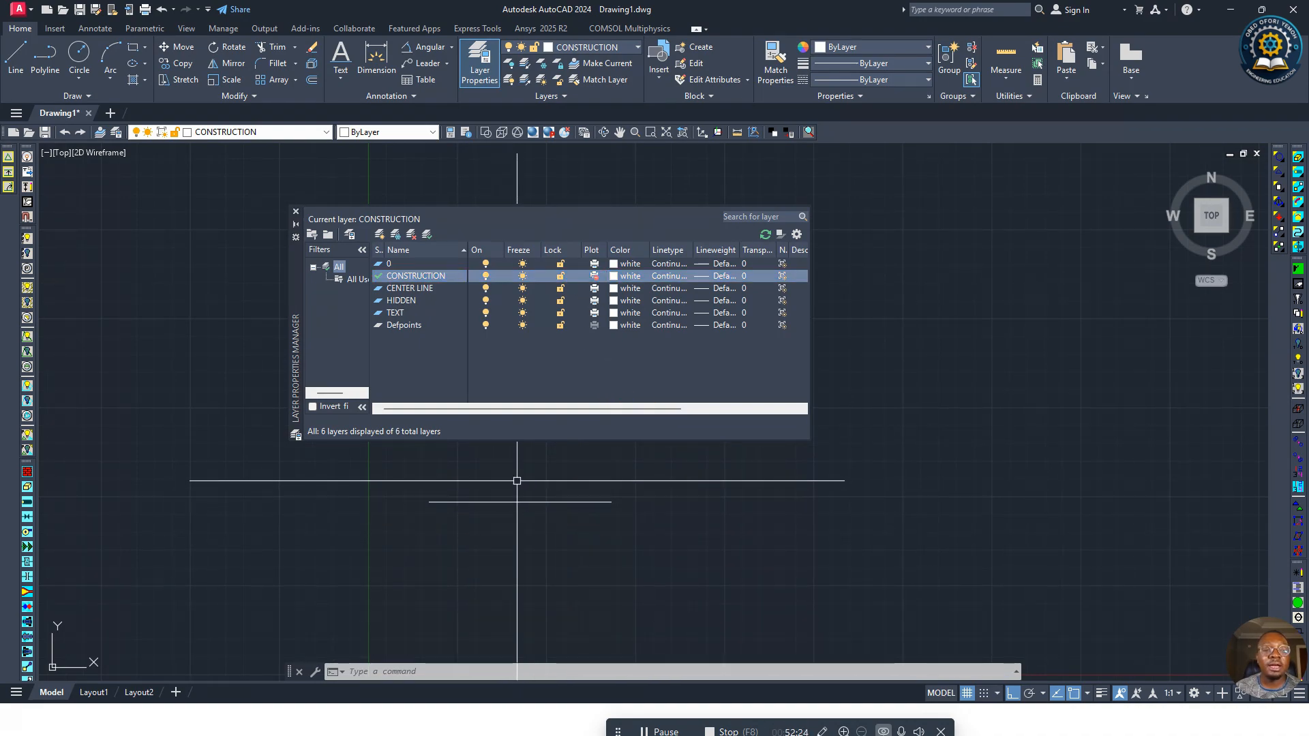
click(440, 292)
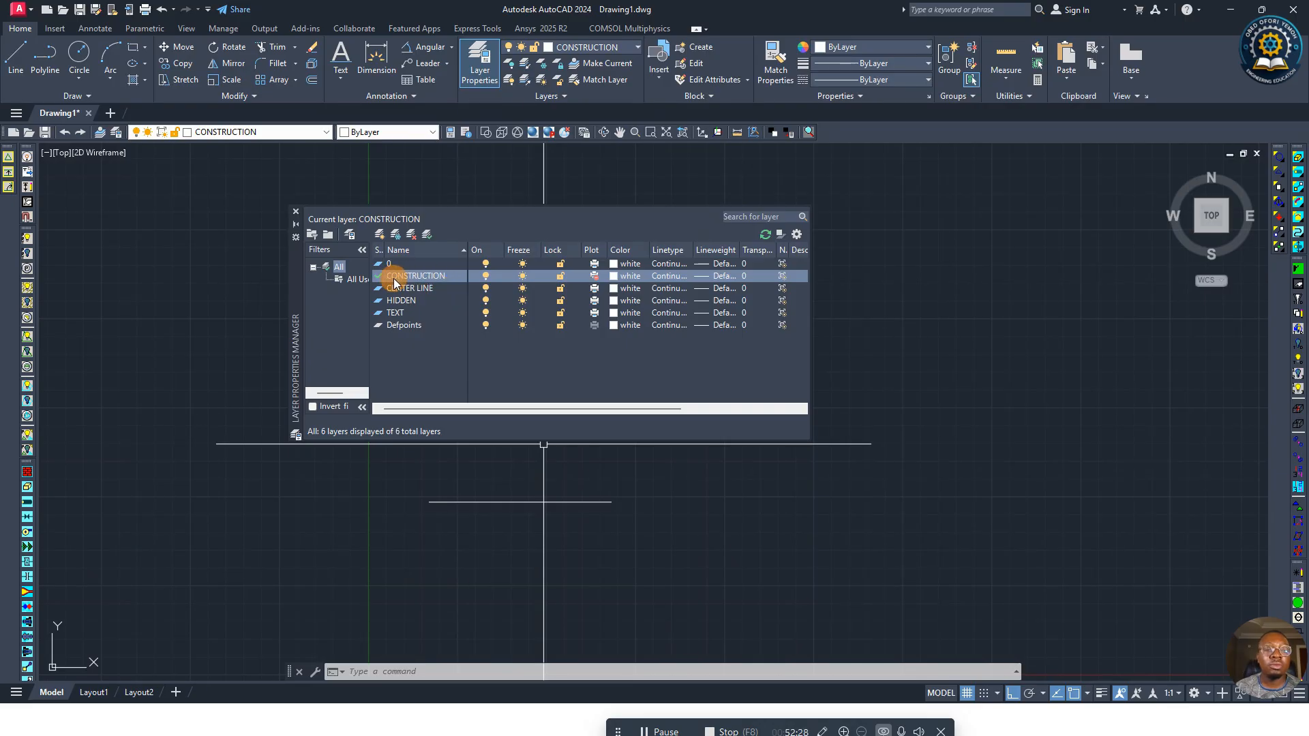
click(592, 277)
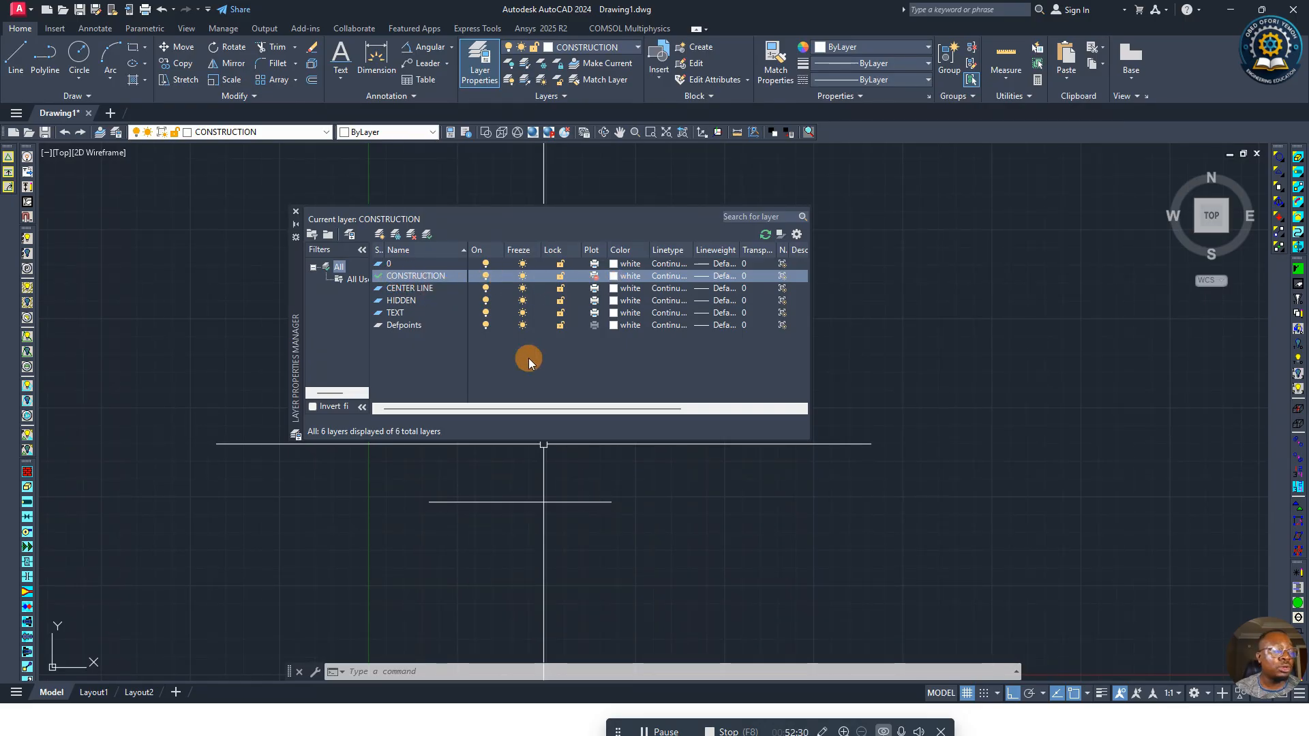
Step: Erase and restore the horizontal line, and turn plotting back on for the CONSTRUCTION layer
click(592, 502)
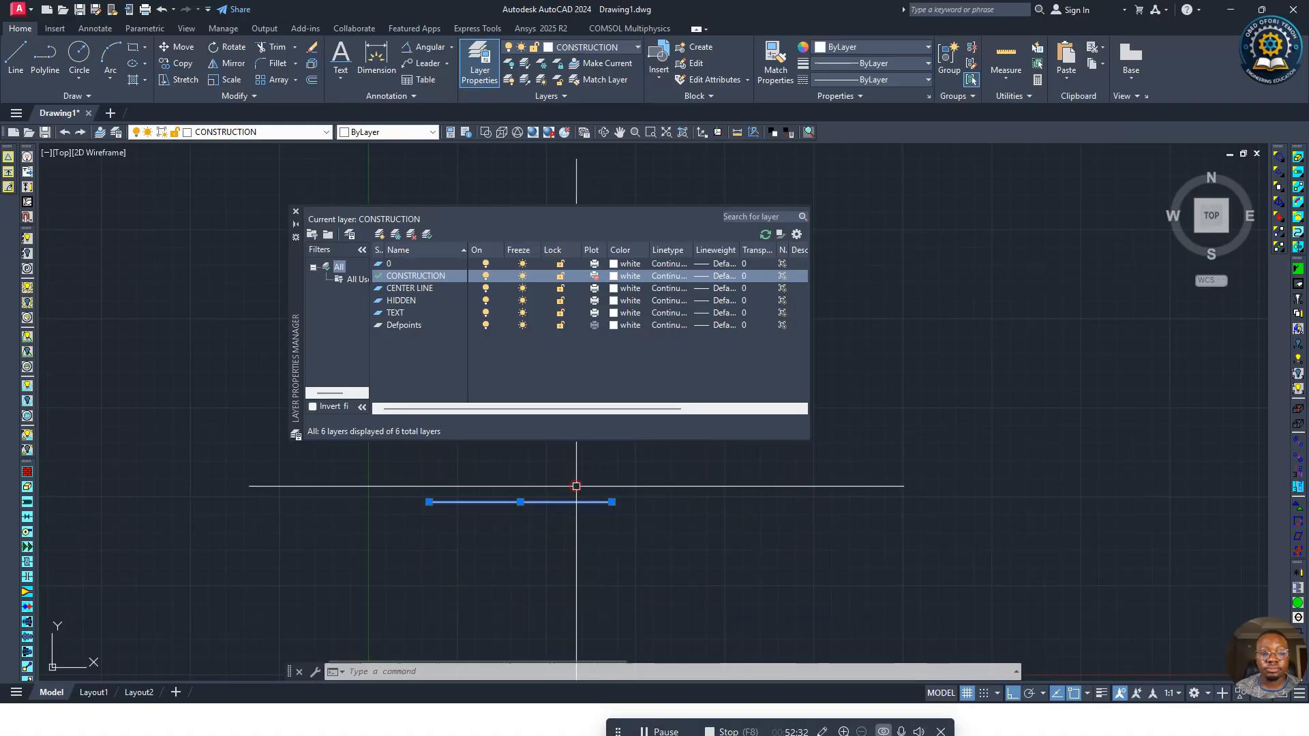
click(577, 483)
key(Delete)
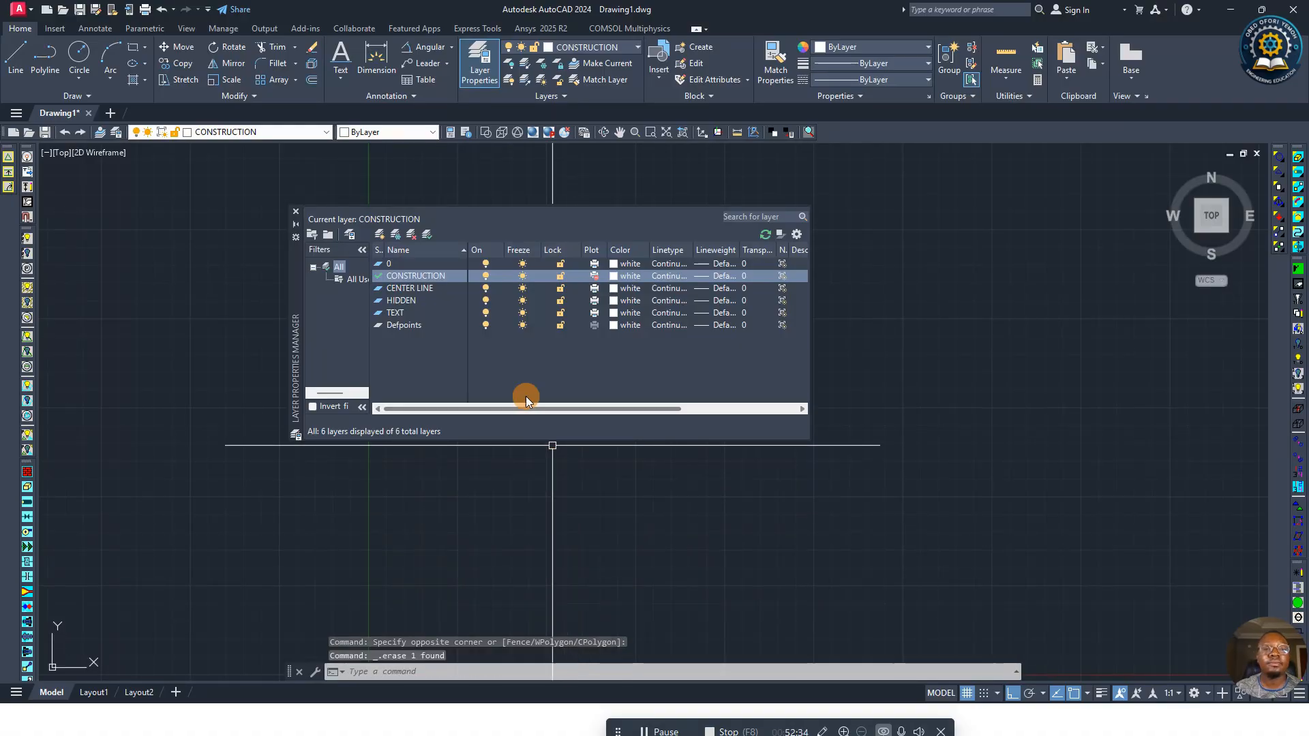
click(162, 9)
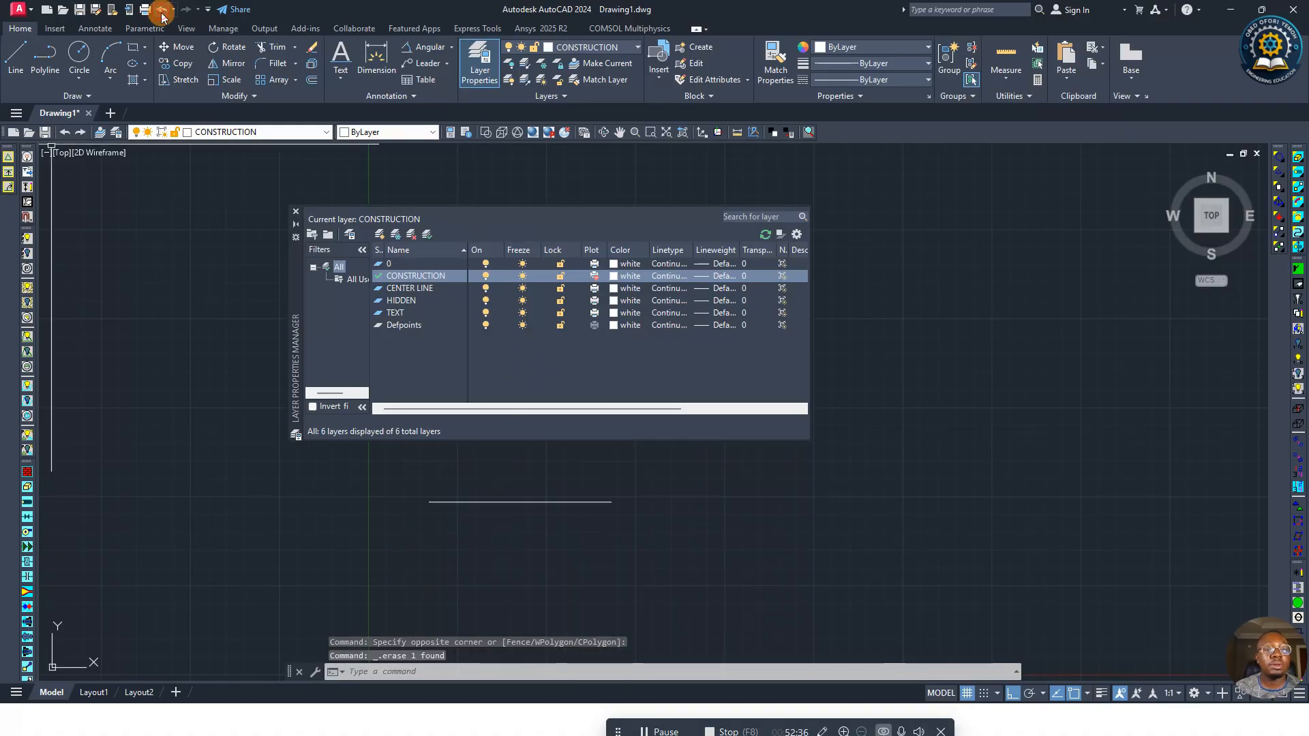
click(595, 276)
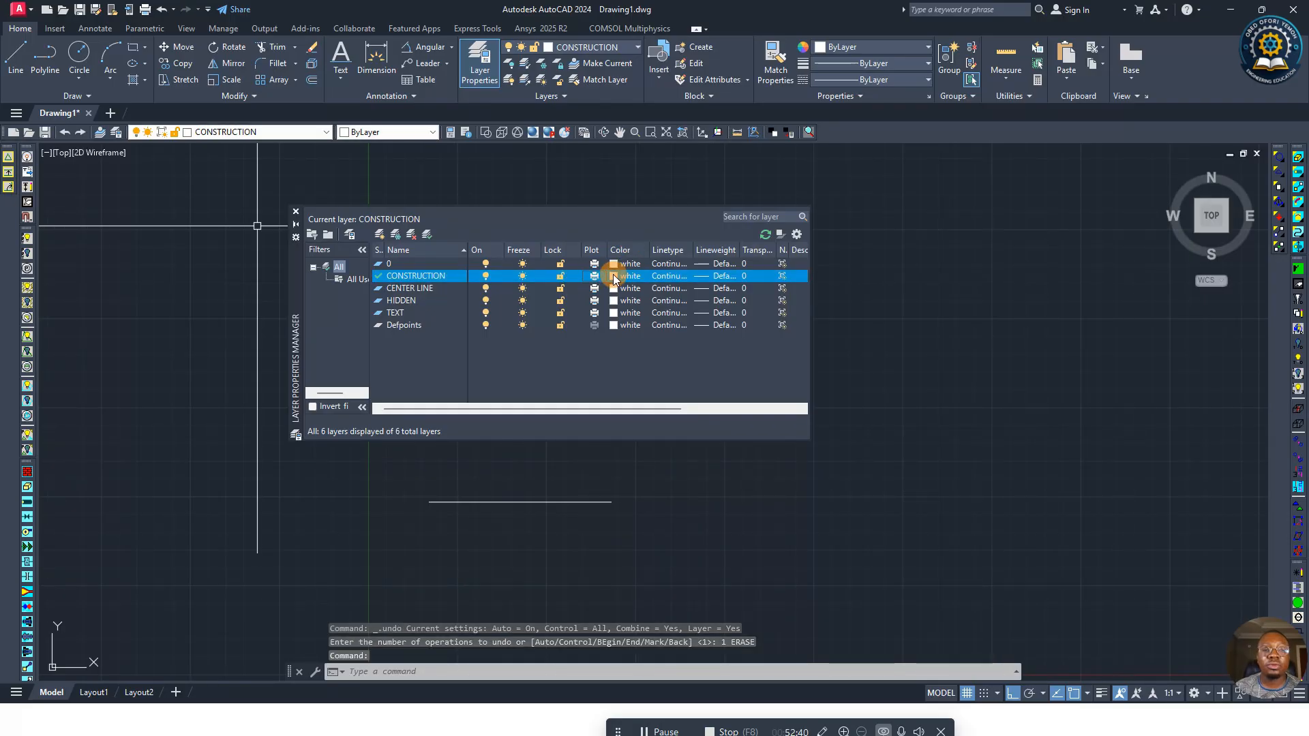
Step: Set the CONSTRUCTION layer's color to blue (index color 5)
click(613, 275)
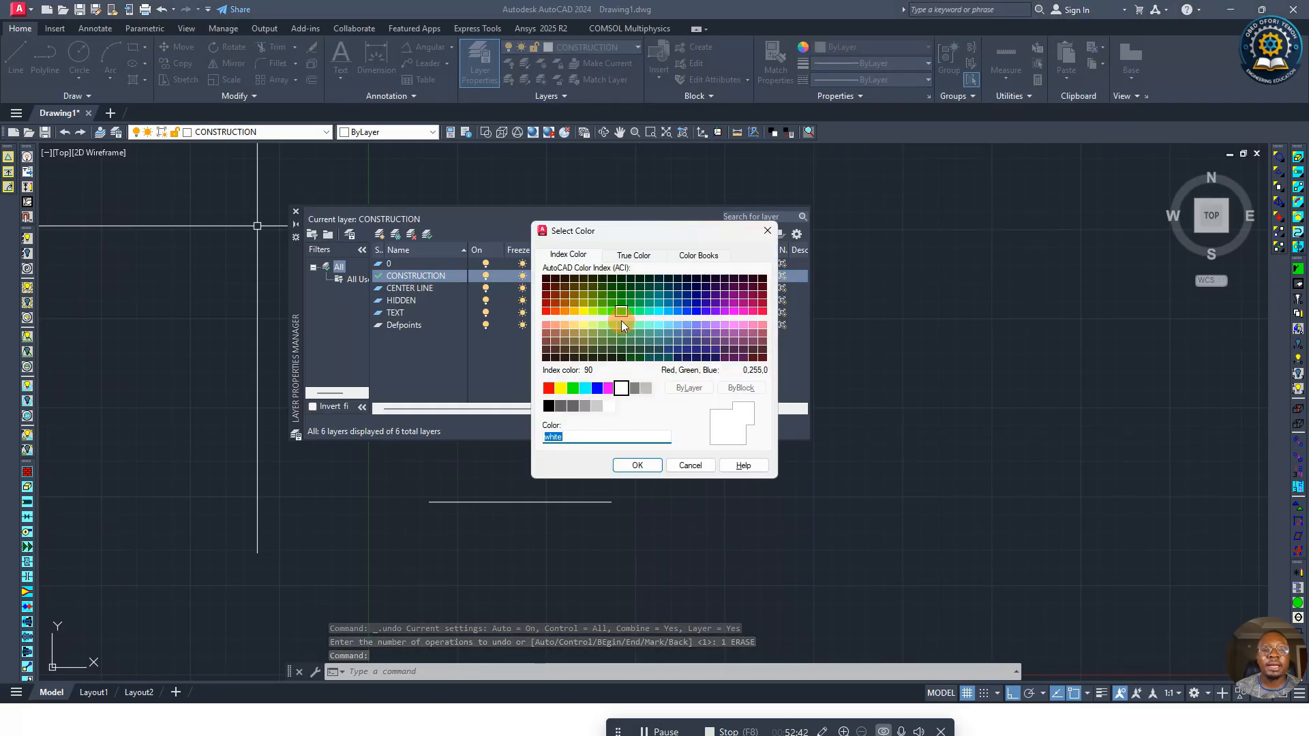
click(767, 230)
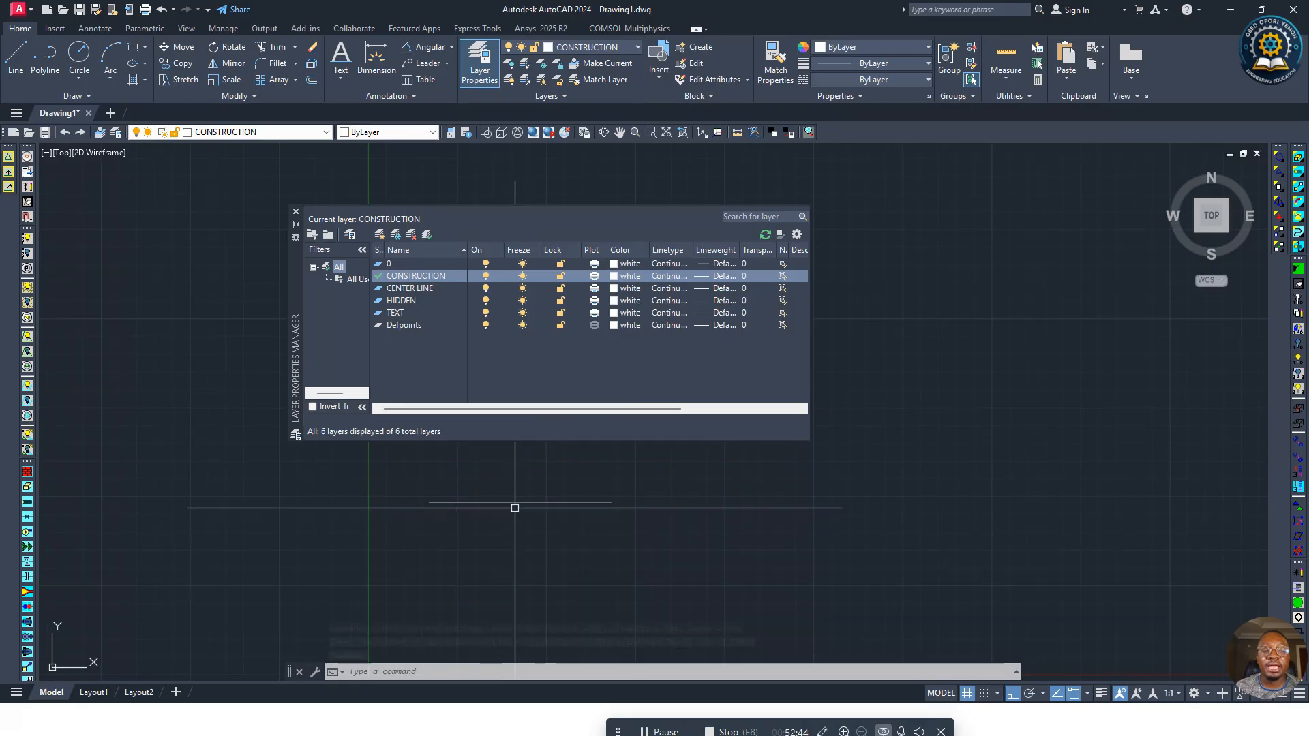
click(613, 276)
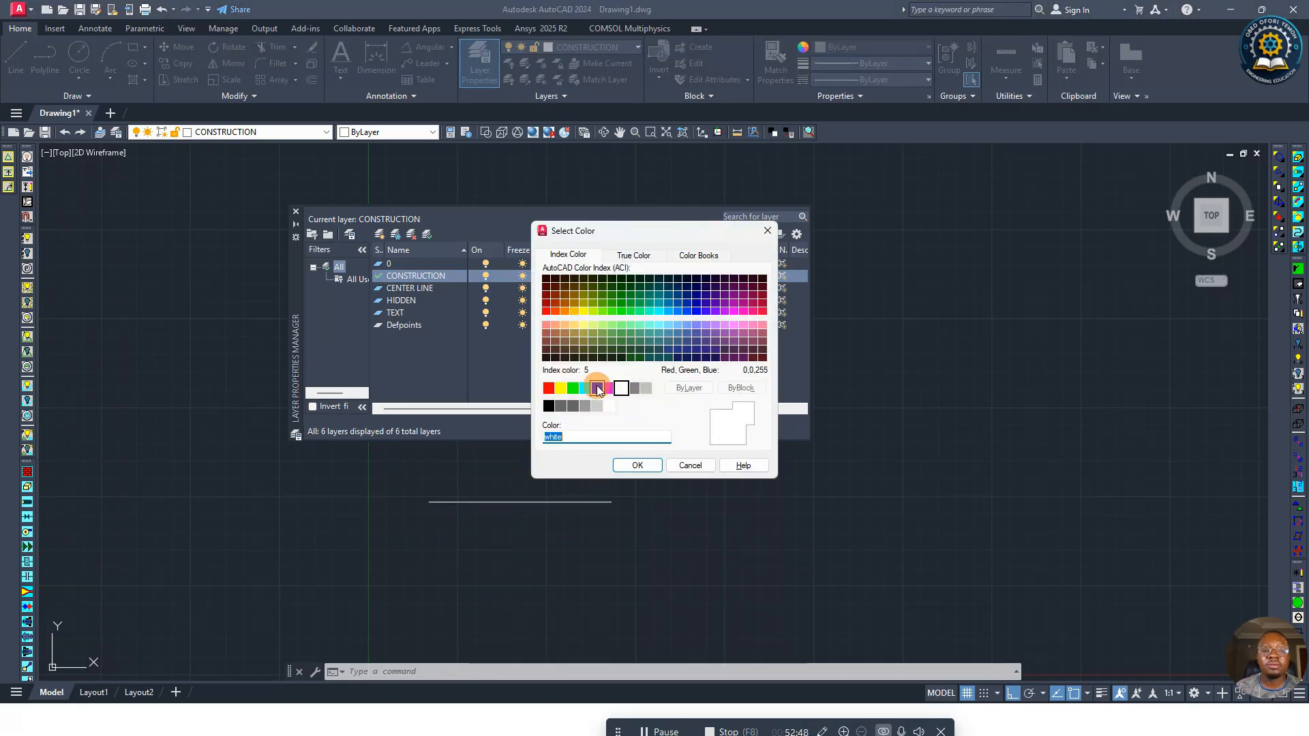
click(597, 389)
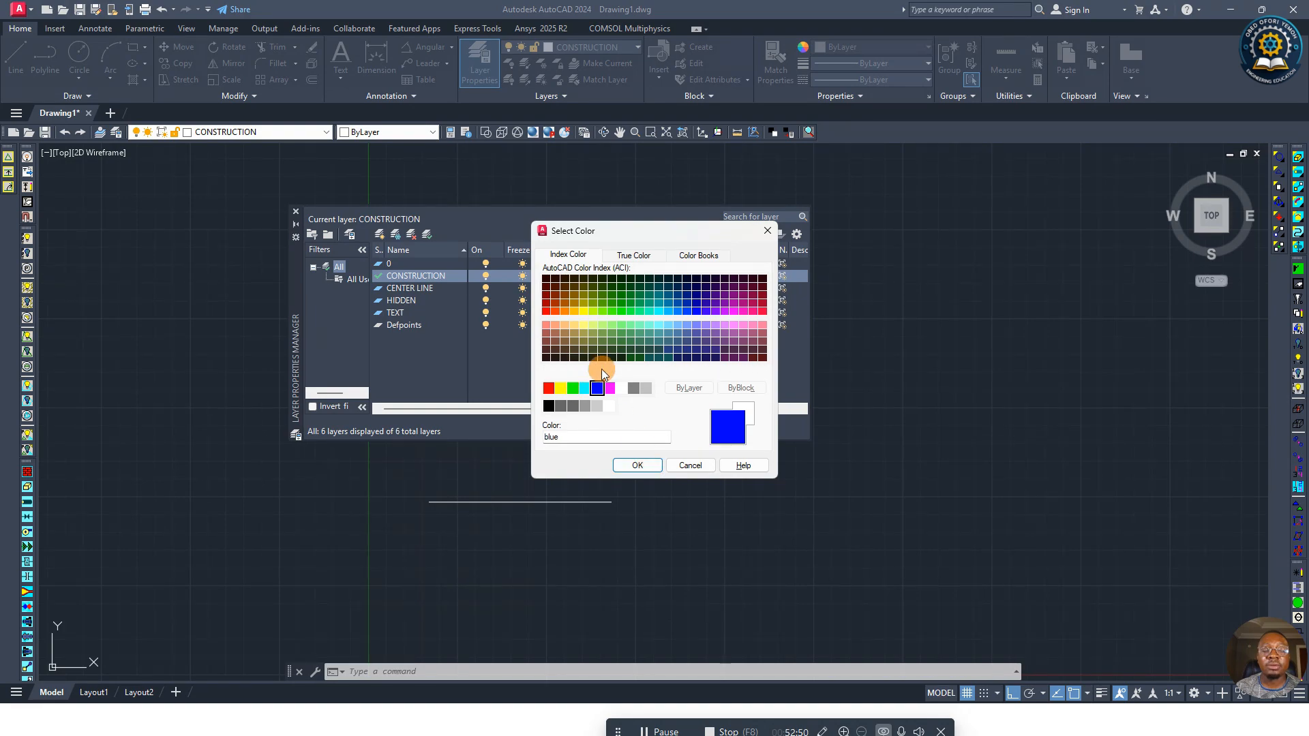
click(637, 464)
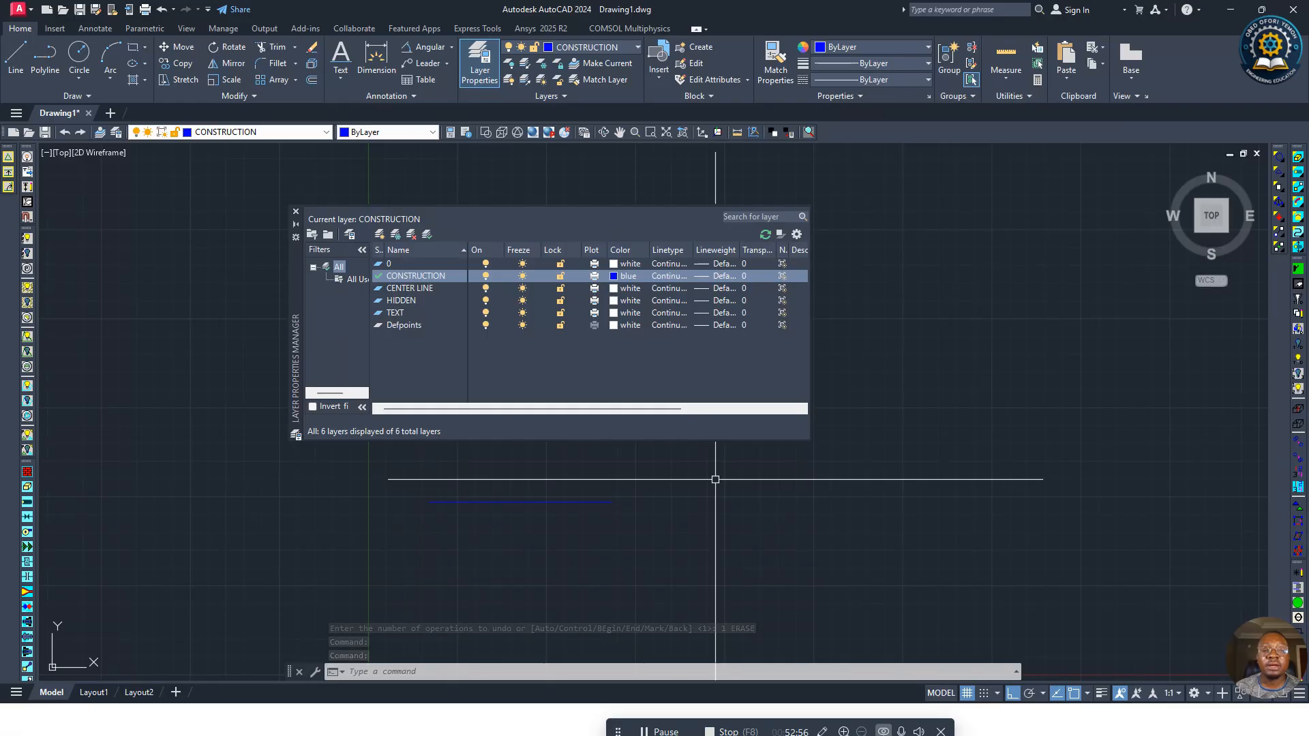
Step: Change the CONSTRUCTION layer's color back to white
click(613, 276)
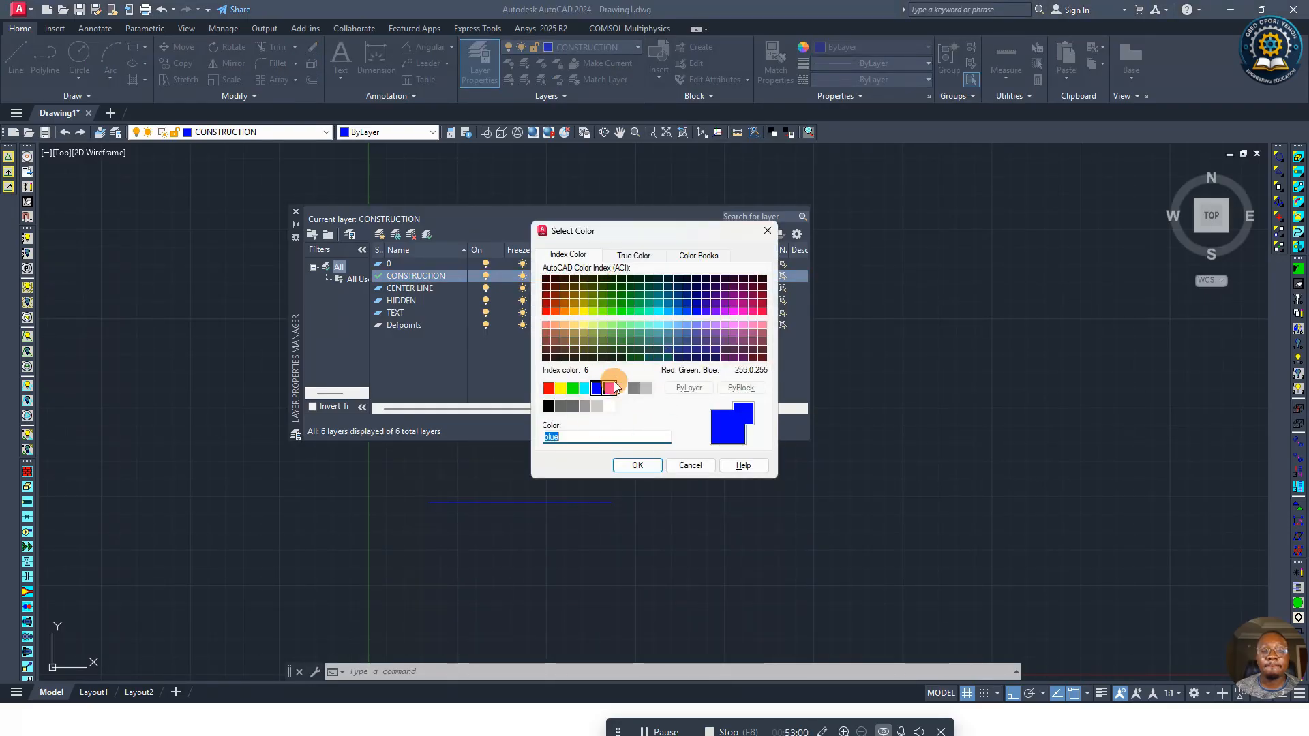
click(609, 406)
click(637, 465)
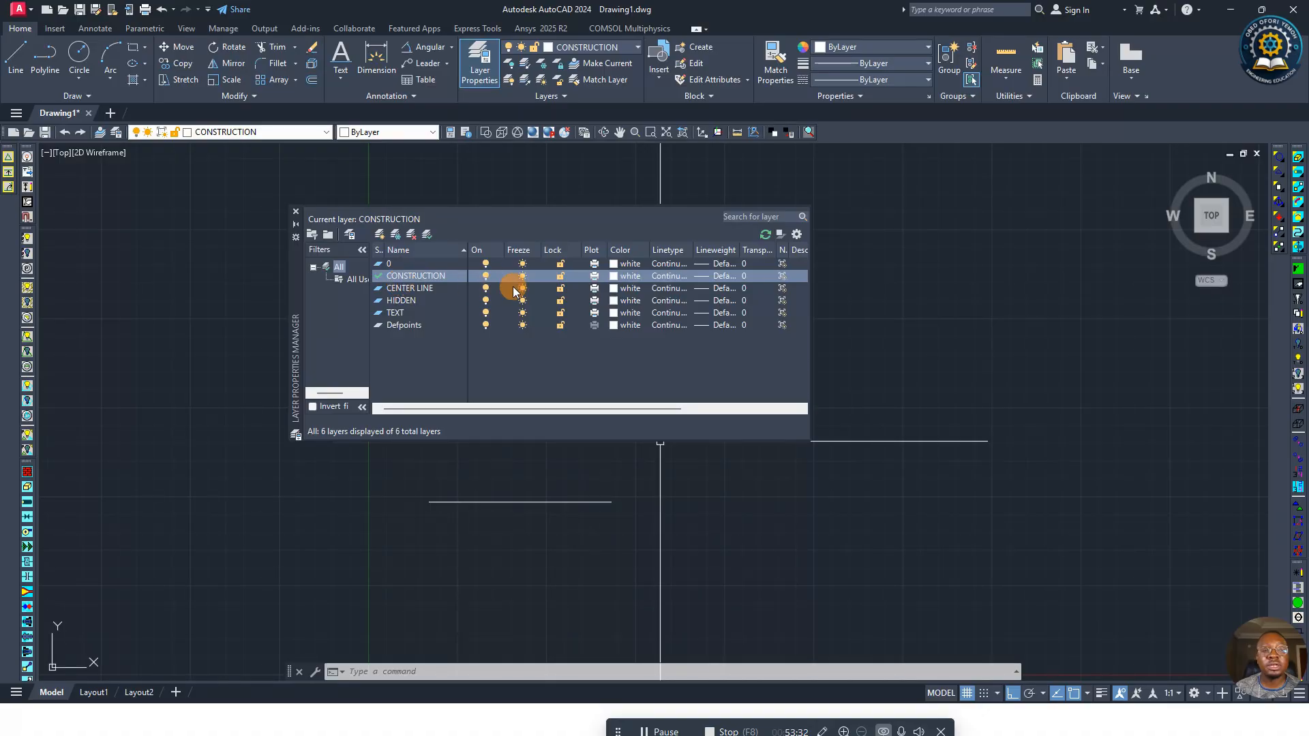
Step: Open the loadable linetypes for the CENTER LINE layer and examine the names and patterns available in acadiso.lin
click(669, 288)
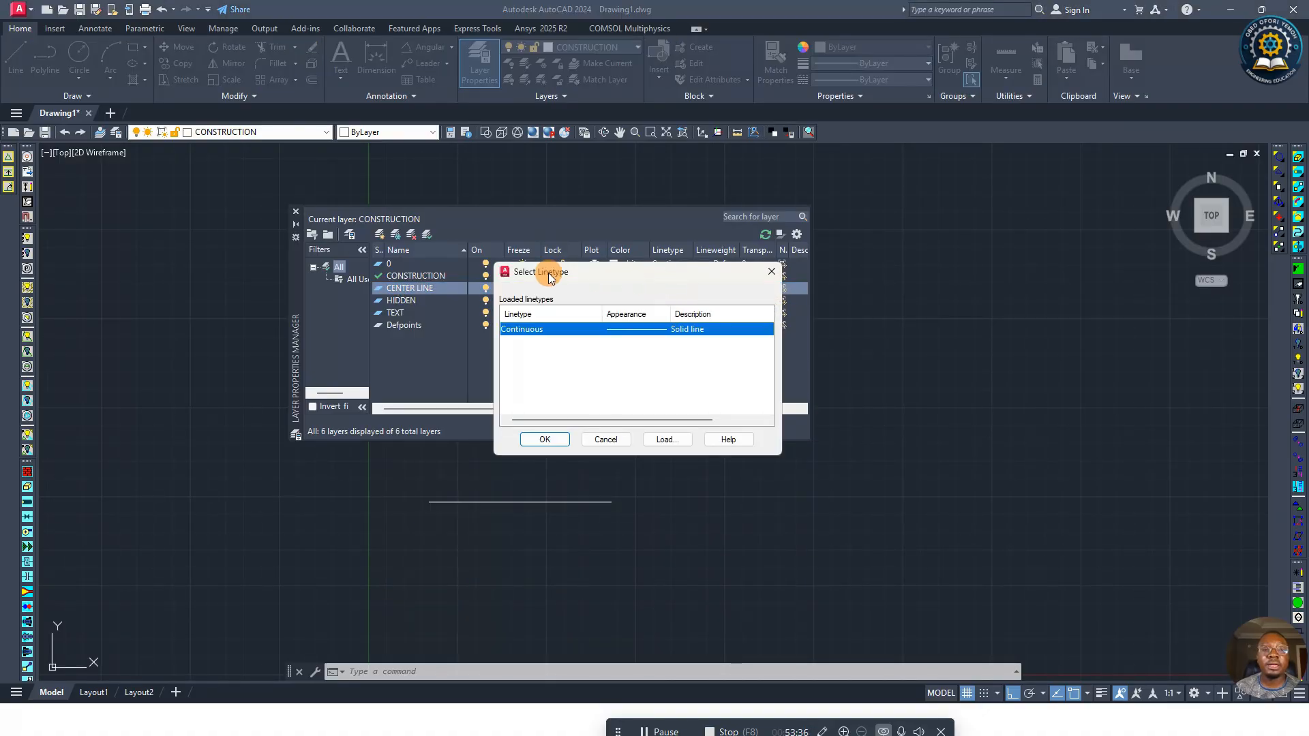
drag(548, 273, 613, 275)
click(664, 345)
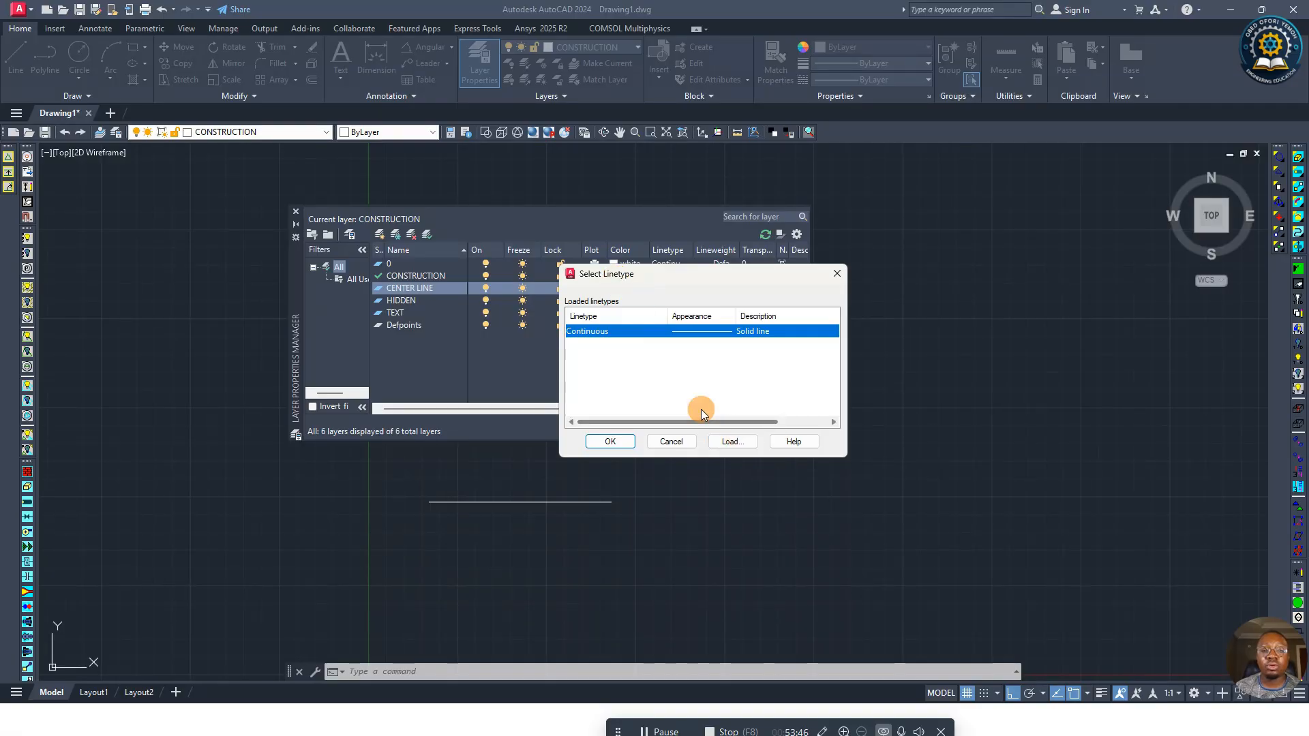
click(732, 441)
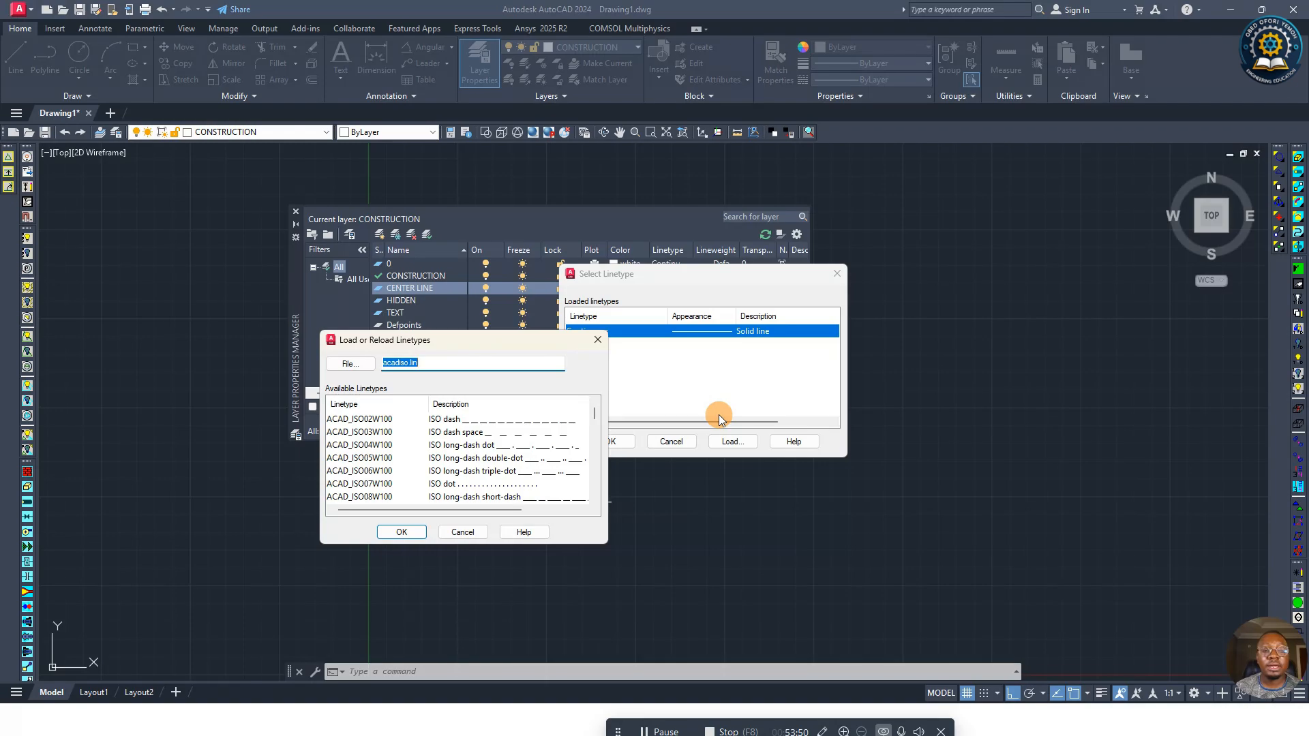
scroll(474, 443, down, 5)
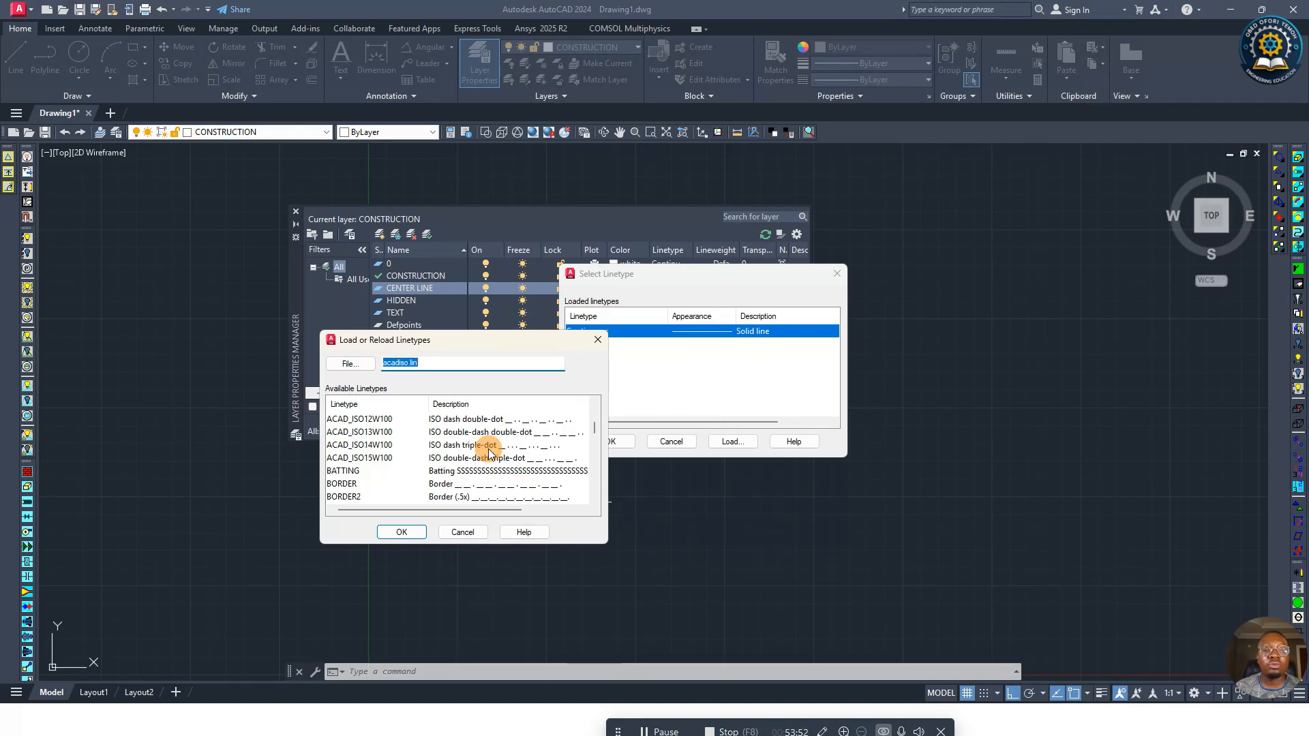
scroll(421, 439, down, 12)
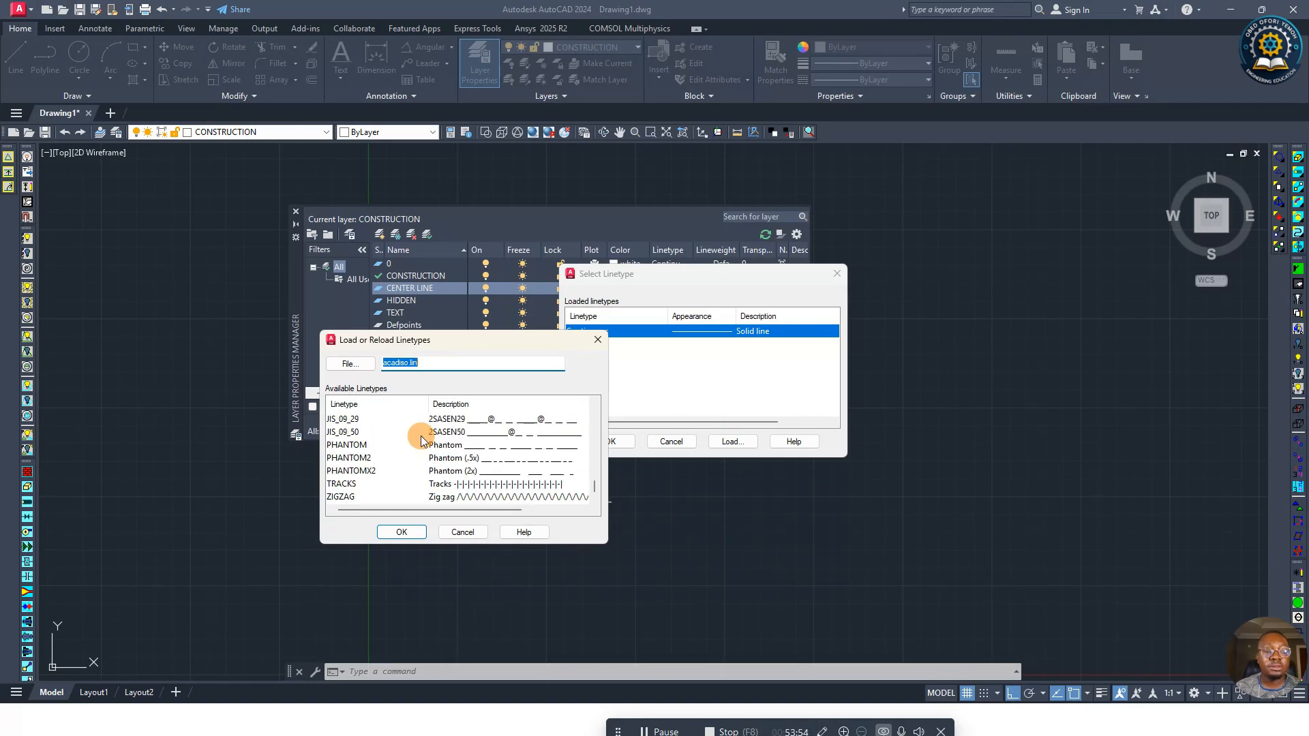
scroll(422, 439, up, 15)
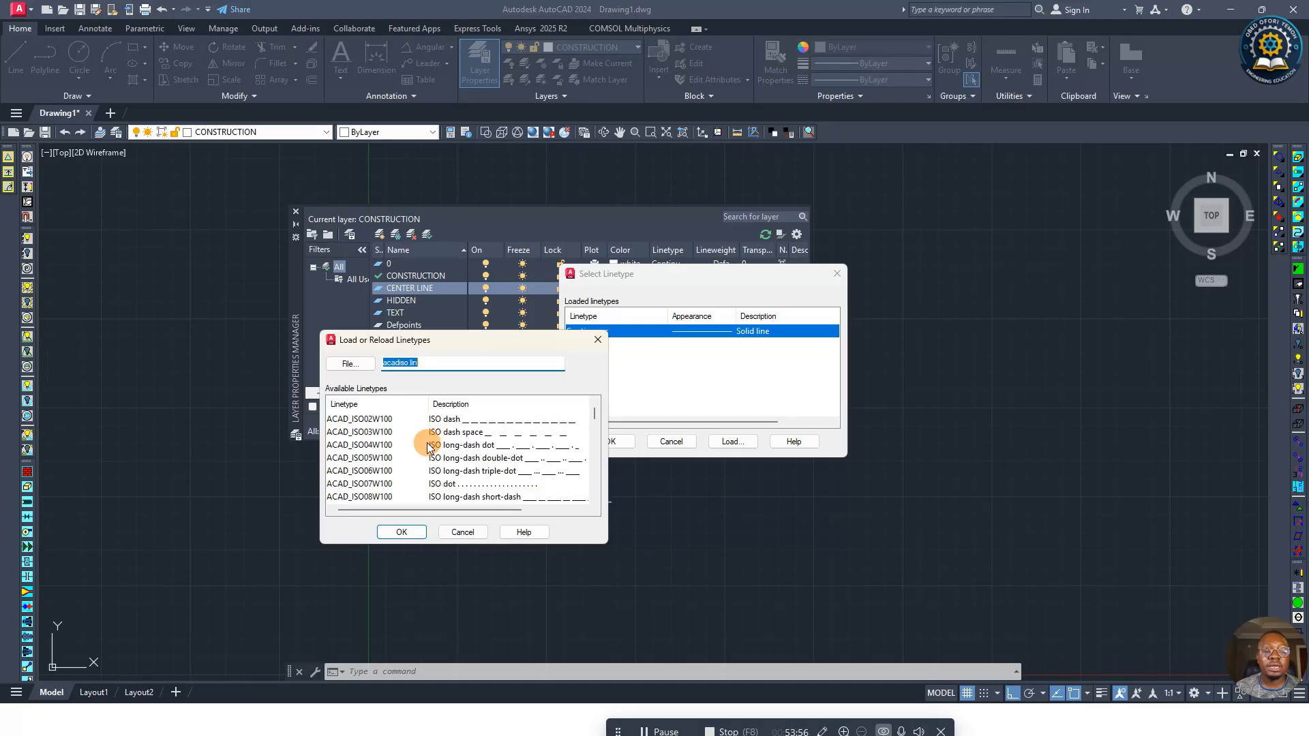
scroll(430, 447, down, 15)
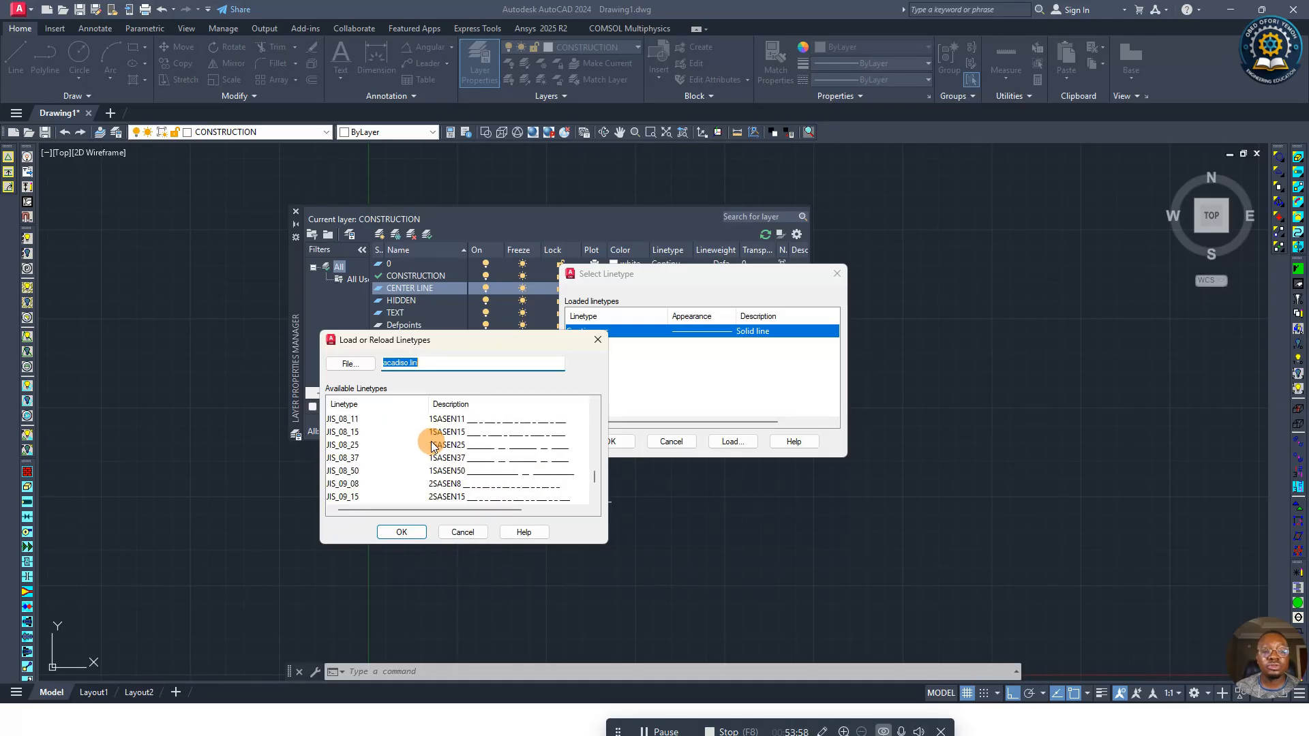
scroll(432, 446, up, 15)
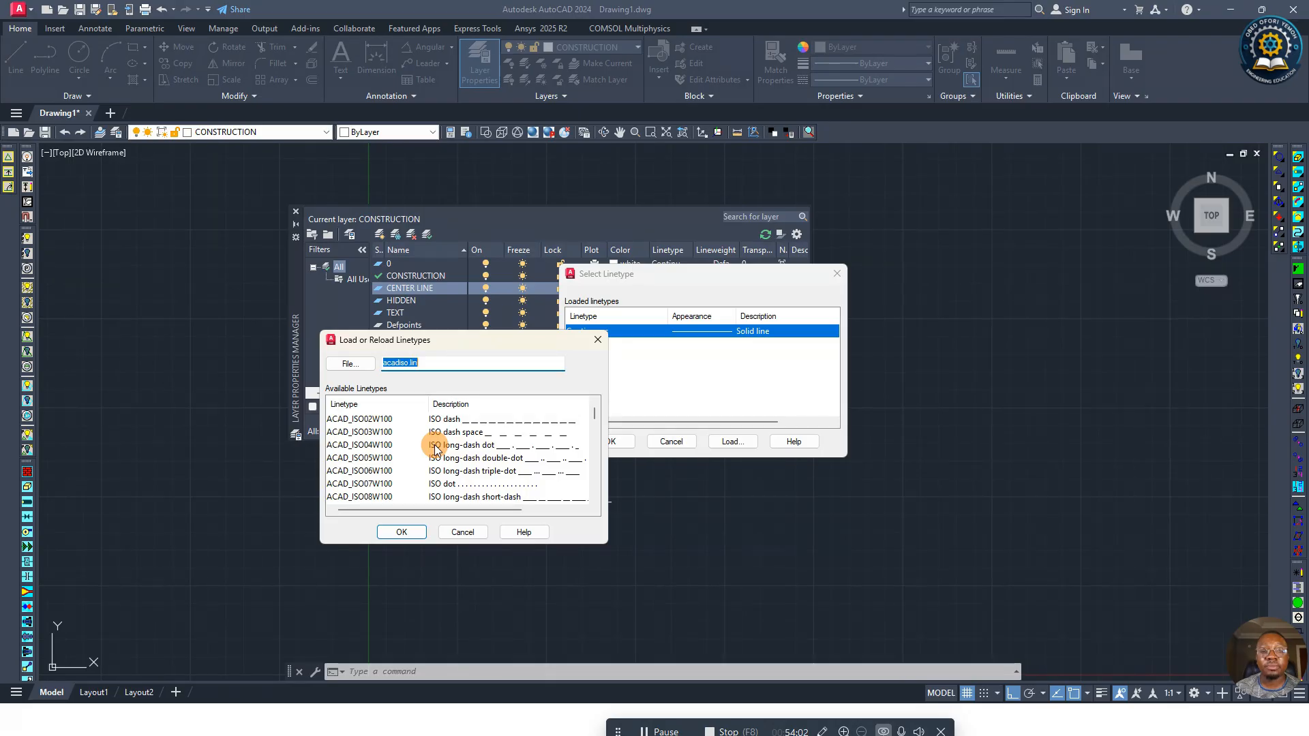
drag(461, 341, 405, 364)
scroll(423, 464, down, 16)
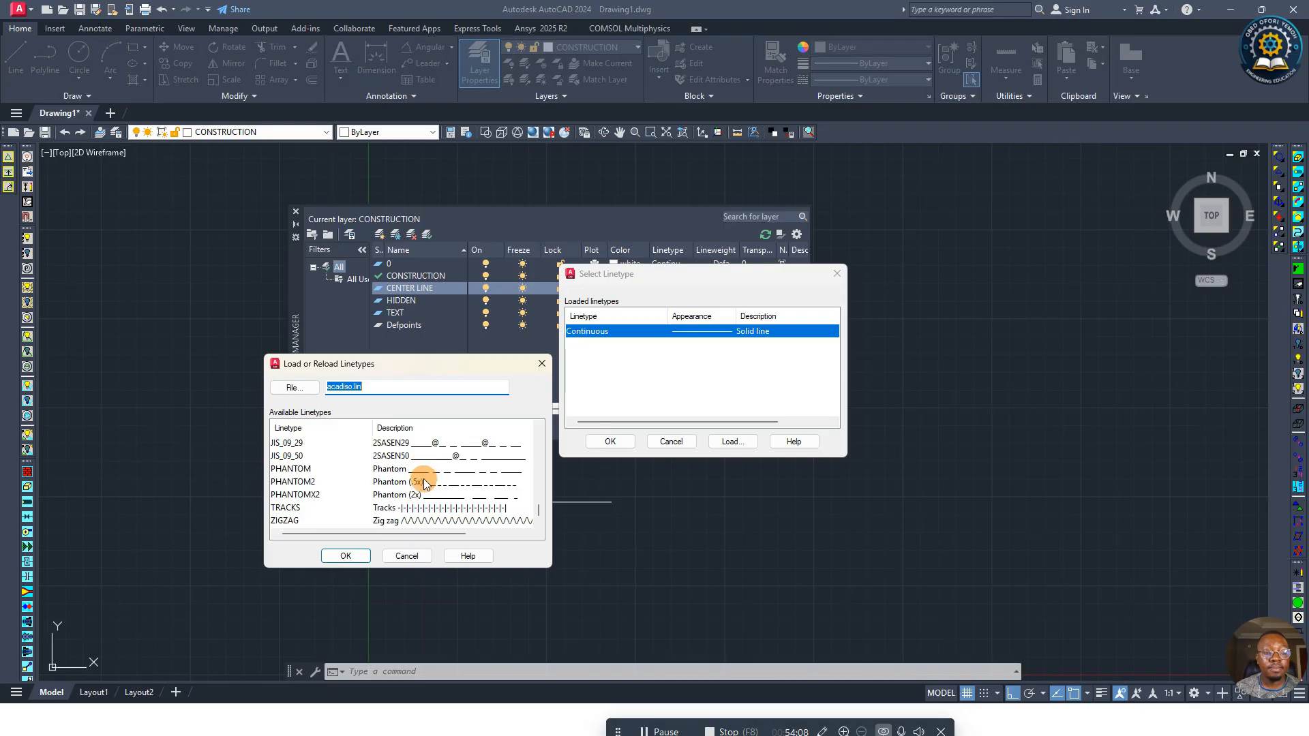
scroll(423, 478, up, 9)
scroll(424, 478, up, 7)
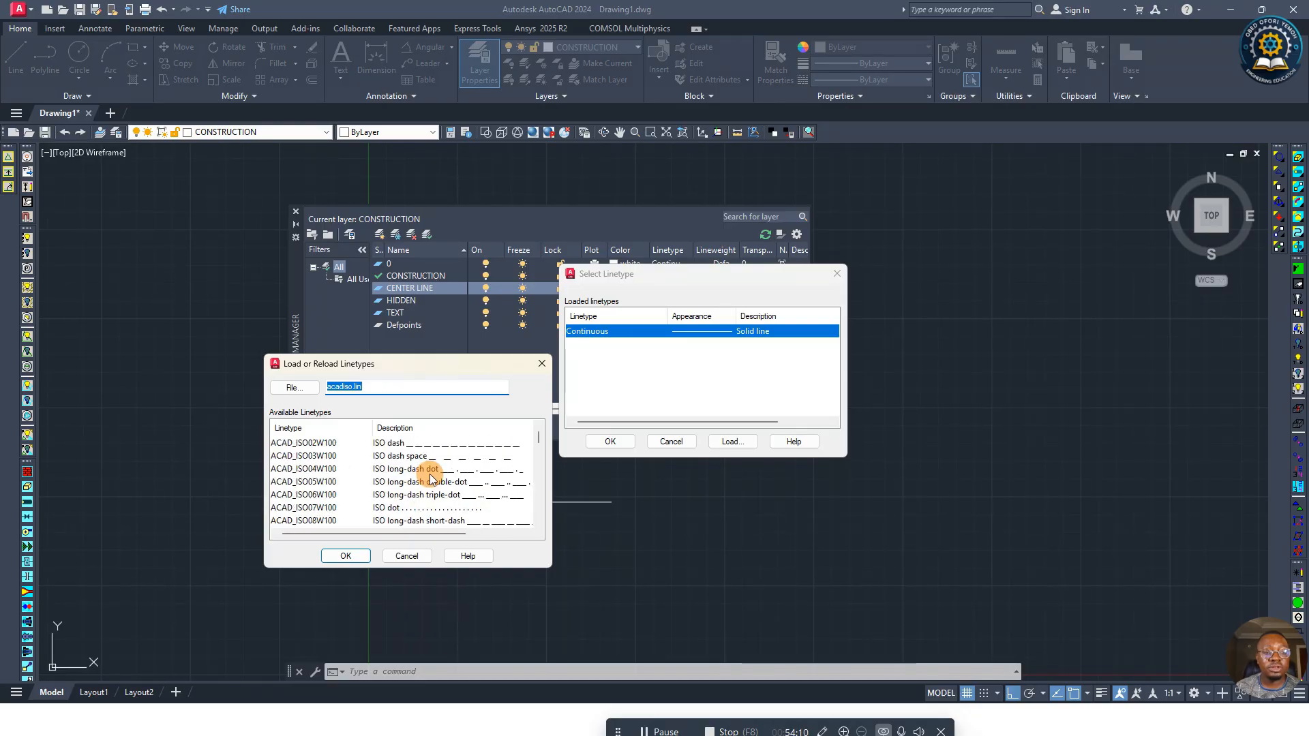
scroll(431, 476, down, 7)
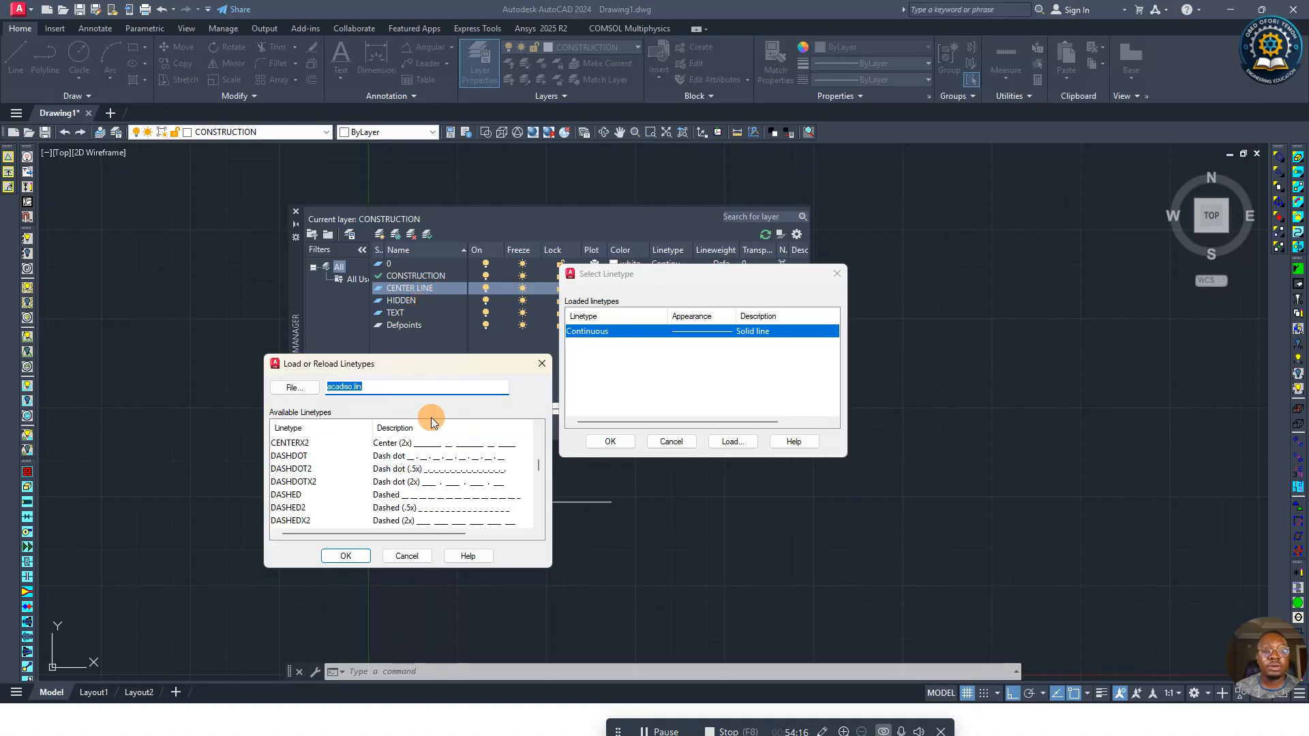
scroll(381, 471, up, 7)
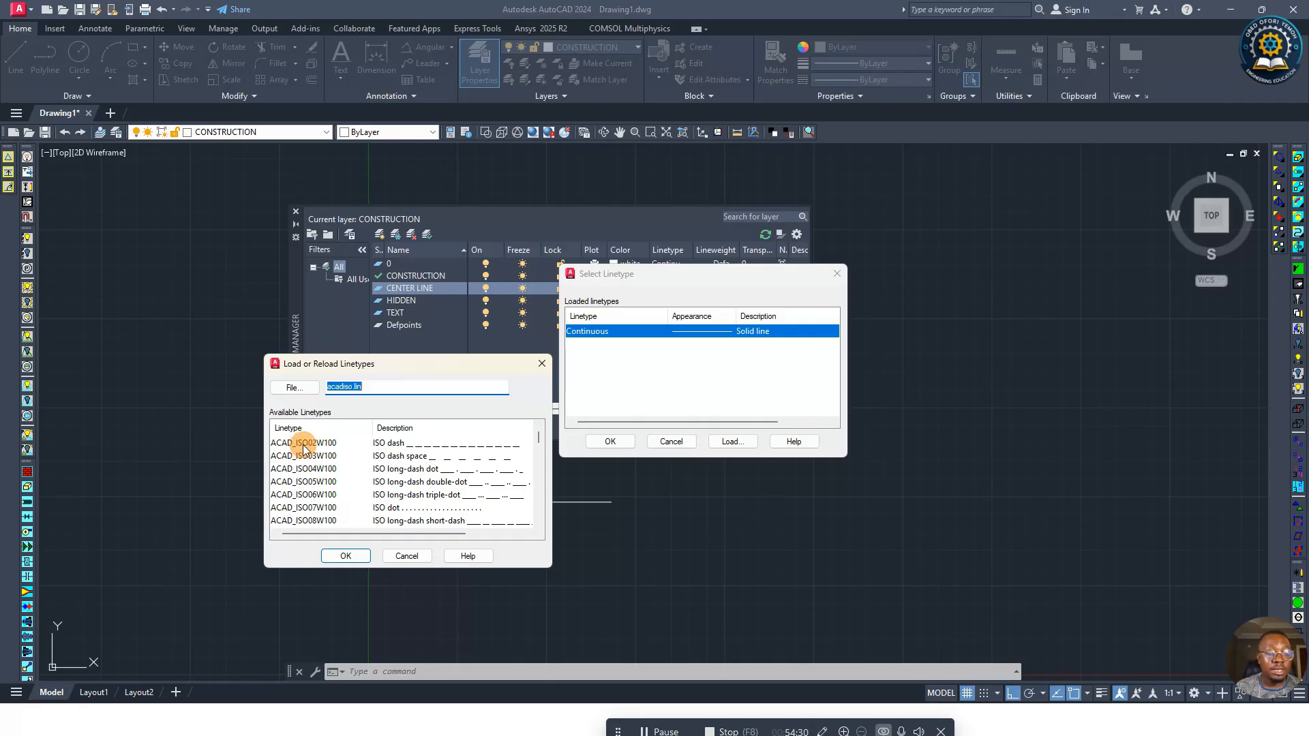
Step: Load the CENTERX2 linetype and assign it to the CENTER LINE layer
scroll(290, 457, down, 5)
scroll(285, 454, down, 2)
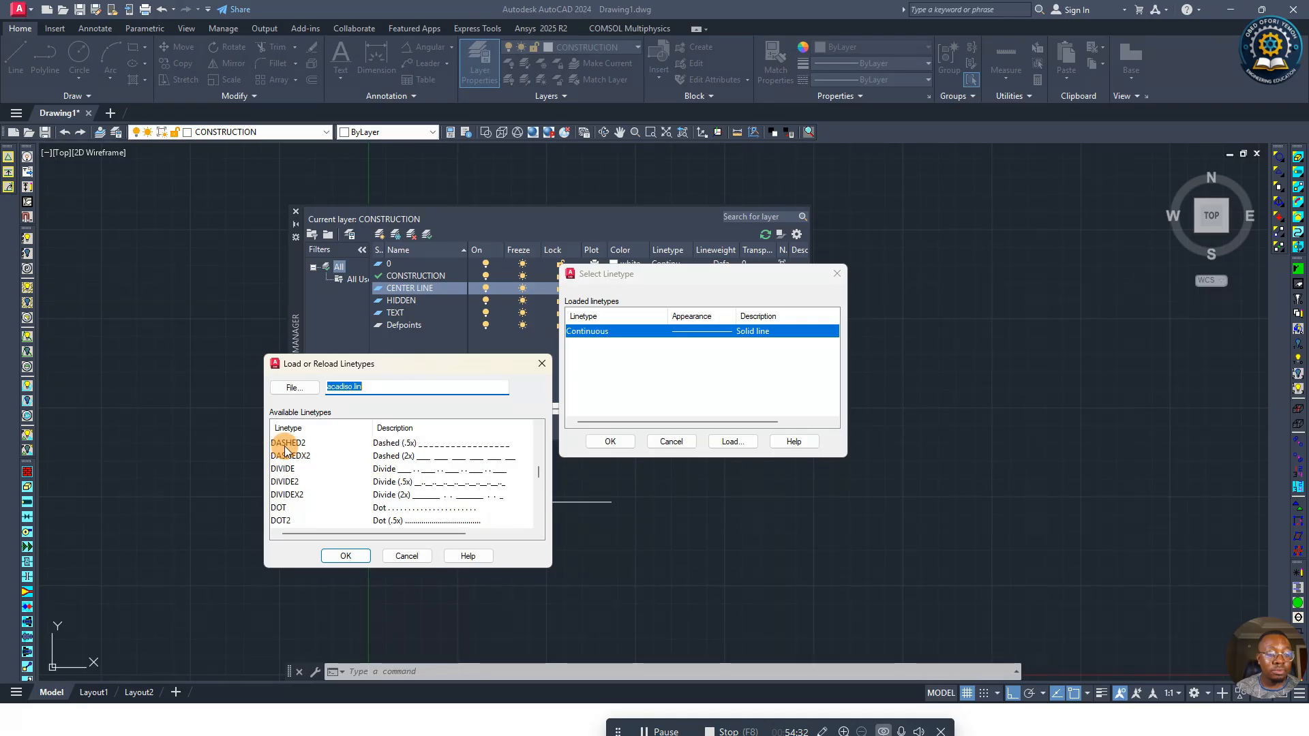
scroll(287, 453, up, 2)
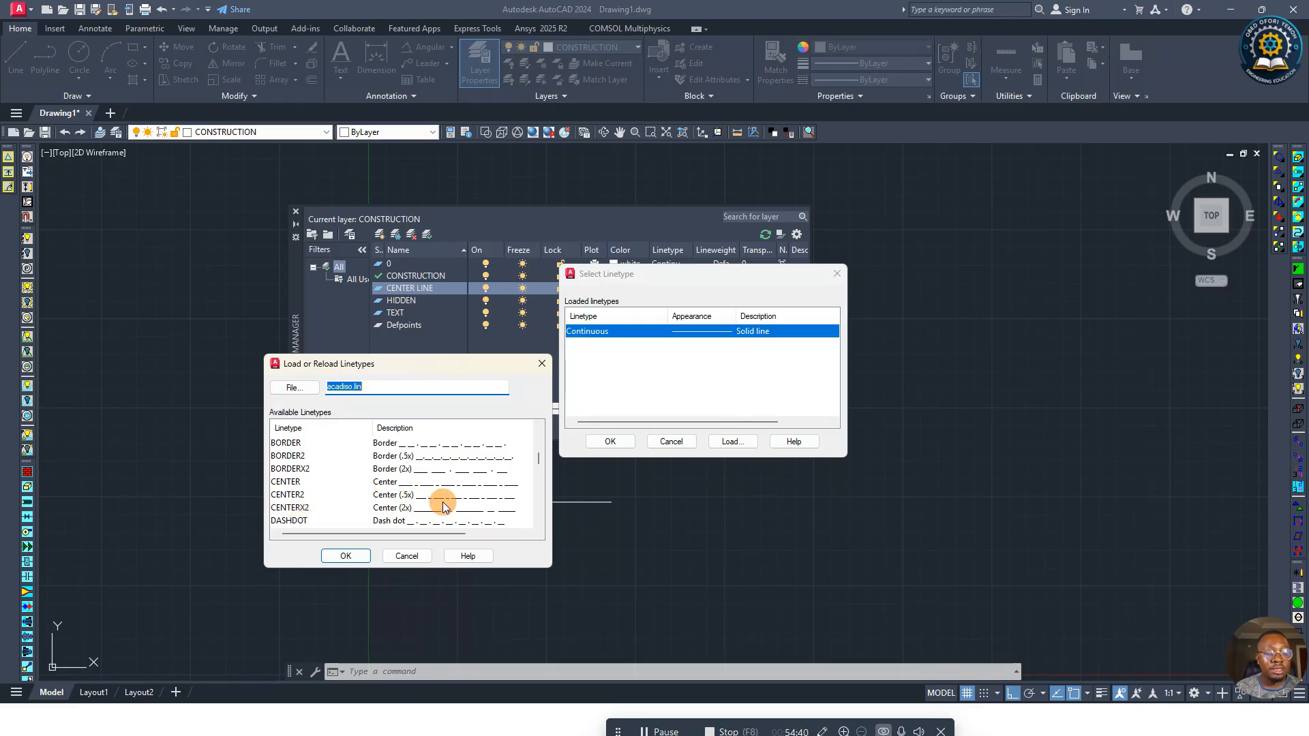
click(289, 510)
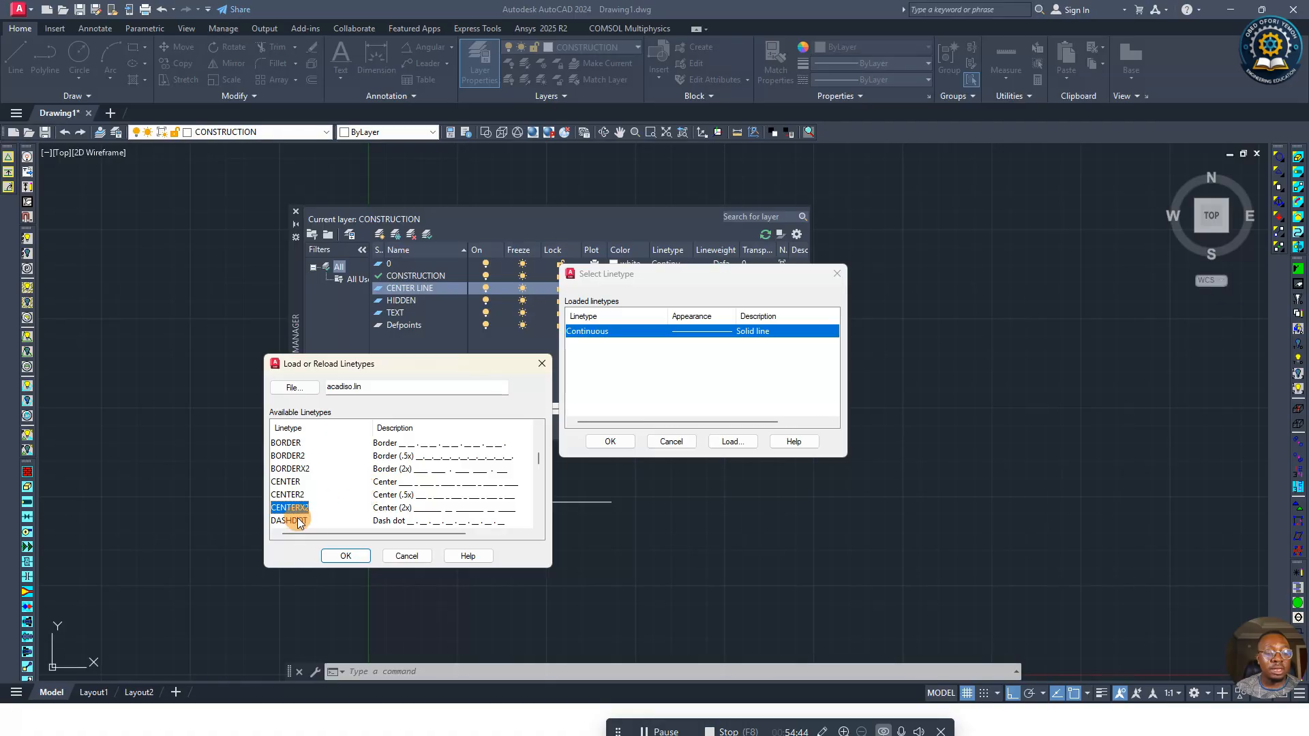
click(339, 556)
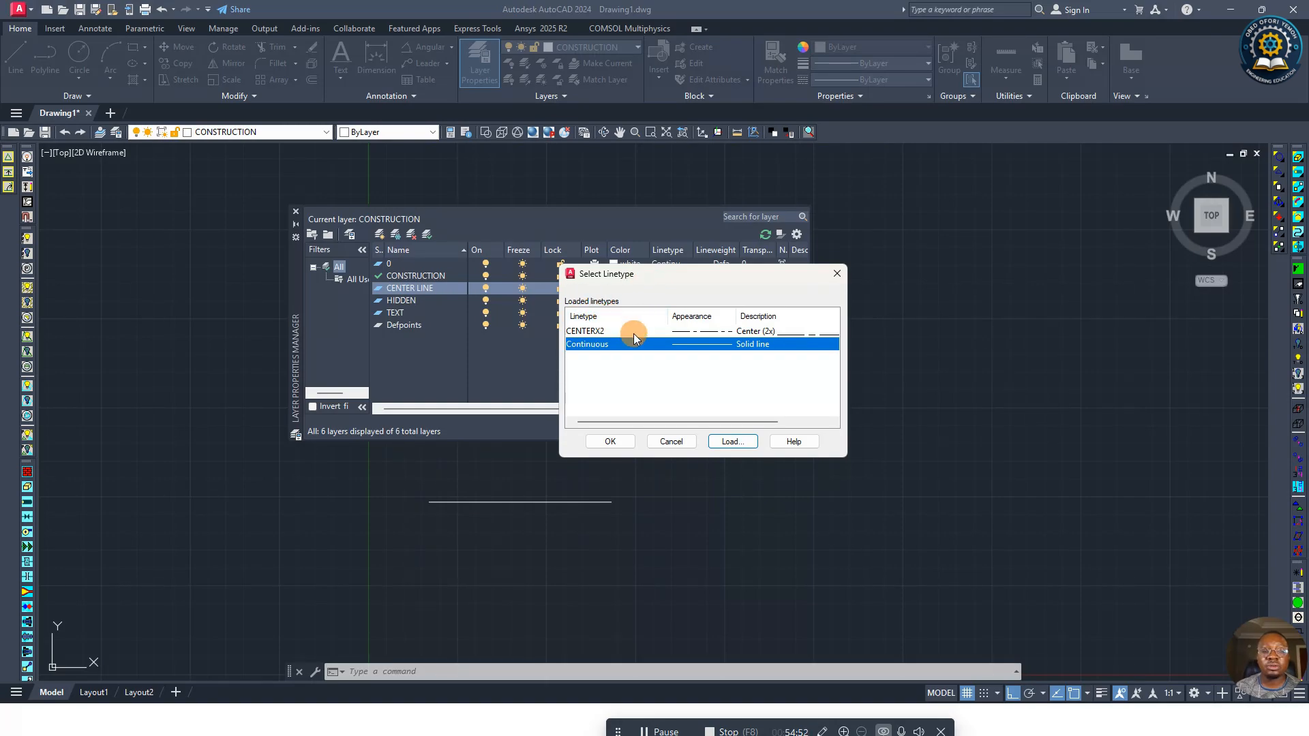
click(590, 331)
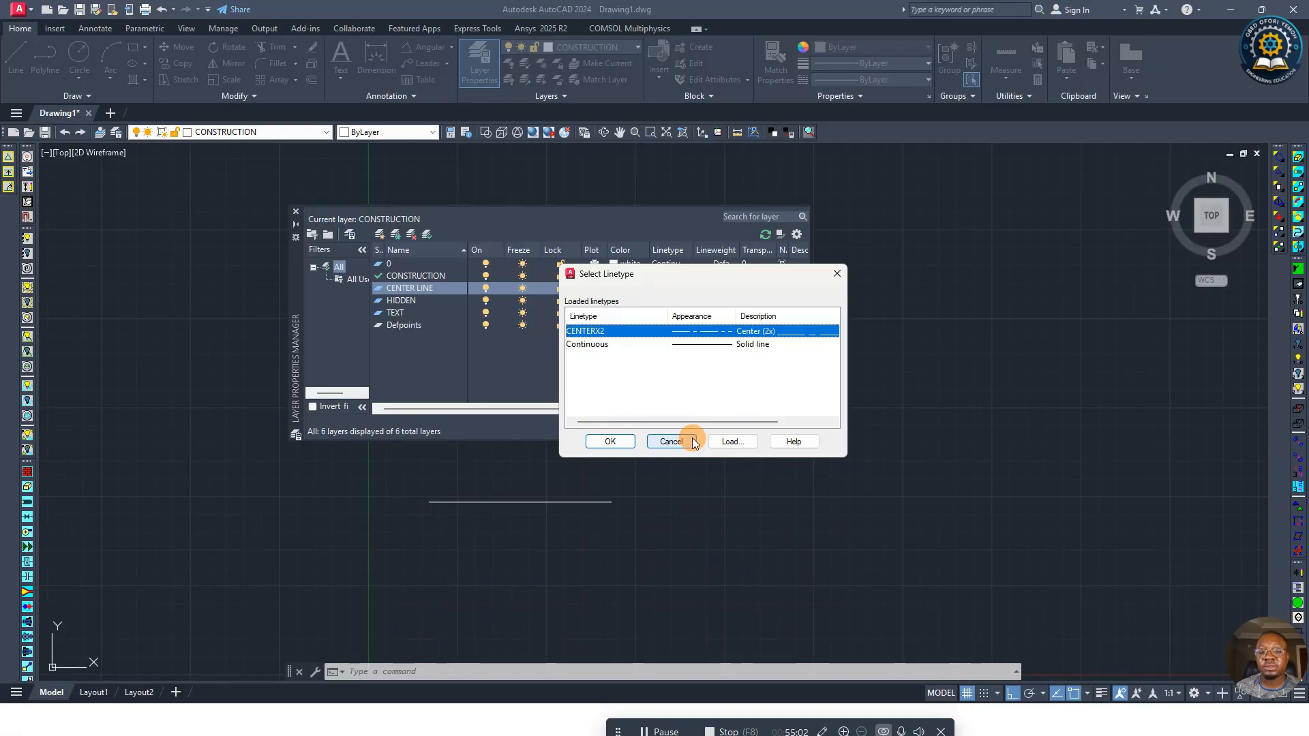
click(609, 442)
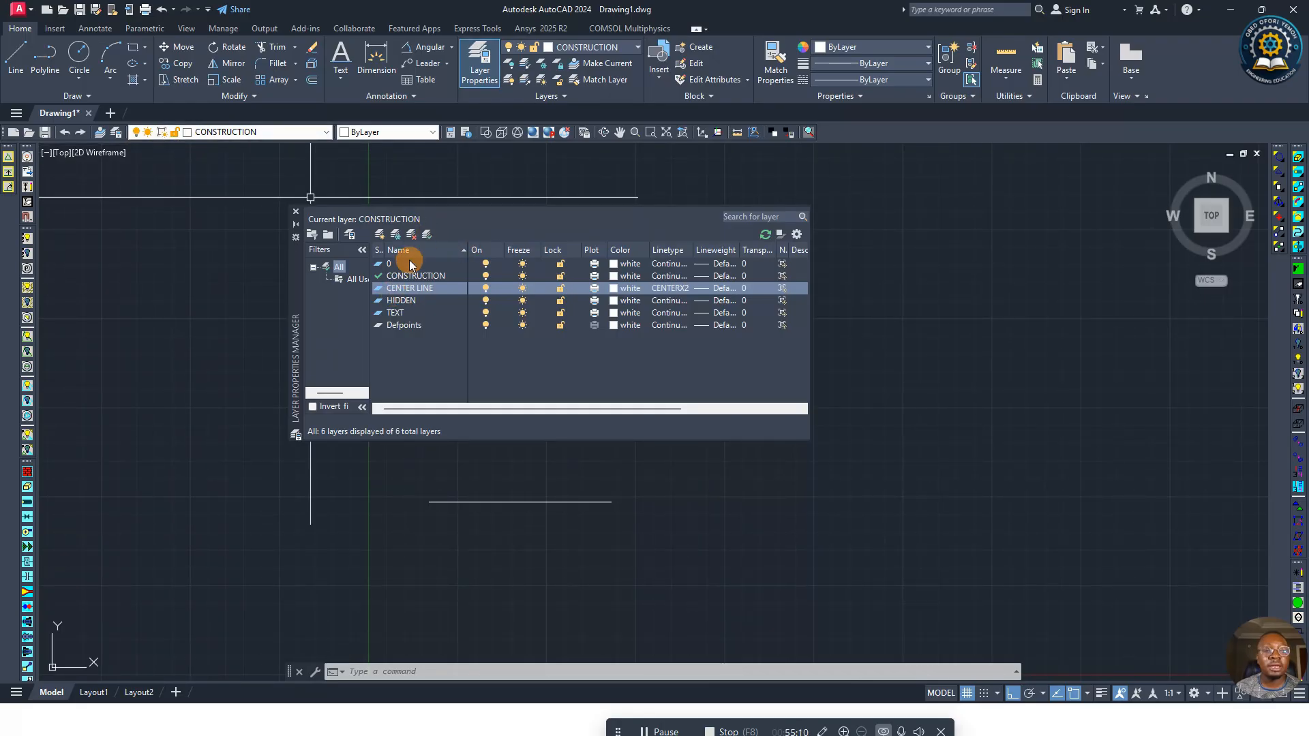
Step: Make CENTER LINE the current layer and draw a horizontal line to the right of the existing line
click(428, 235)
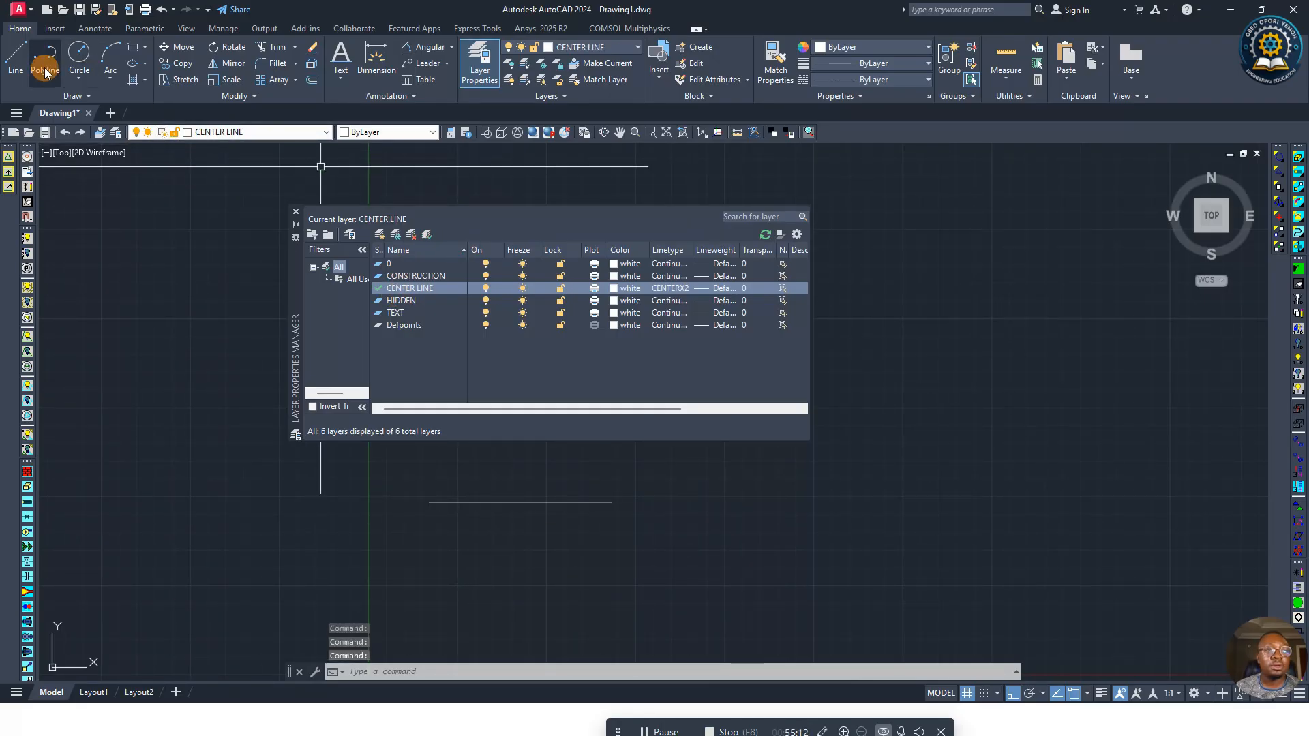
click(16, 55)
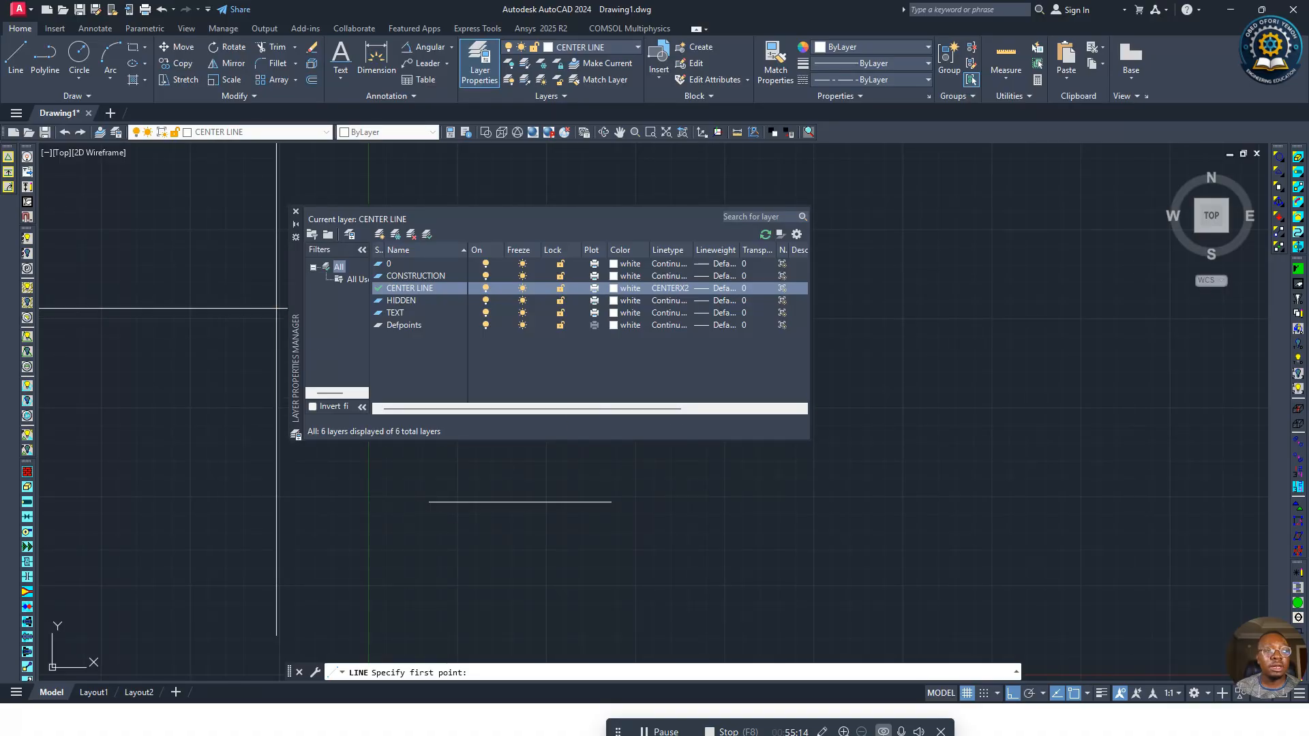
click(16, 55)
click(674, 496)
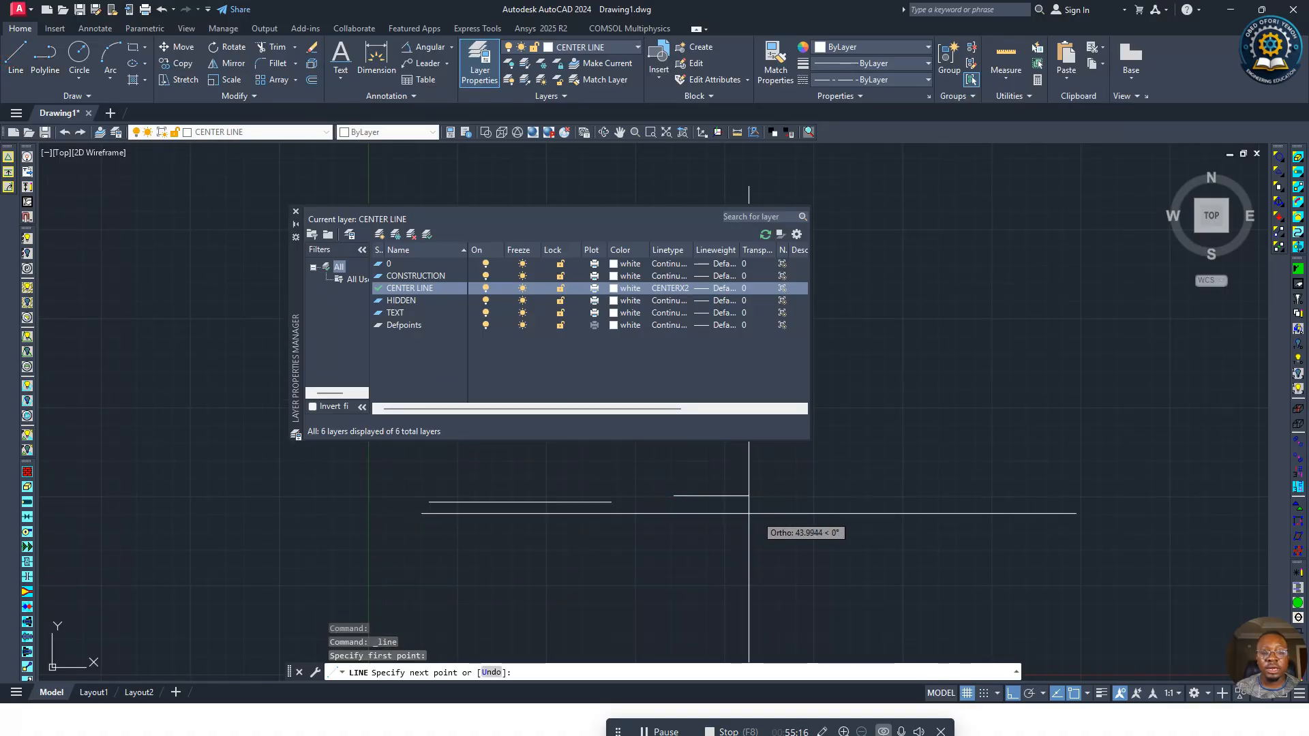
click(944, 537)
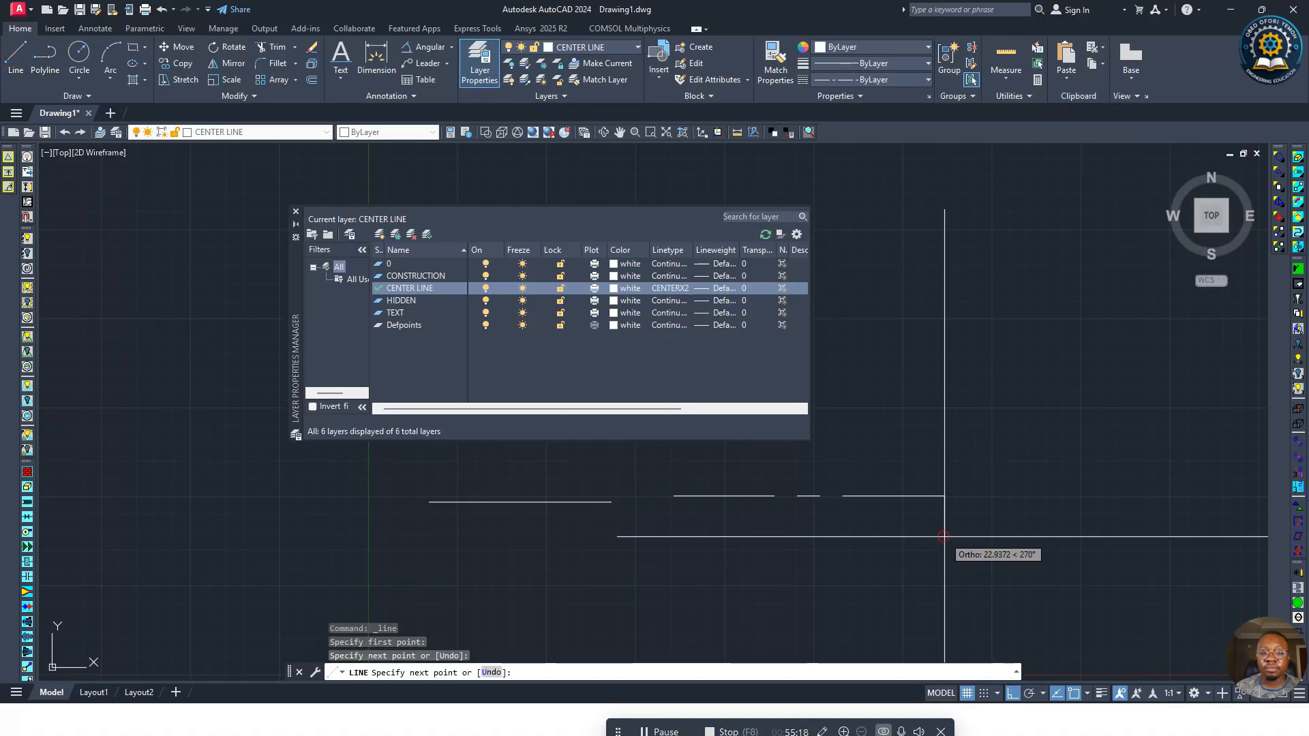
key(Return)
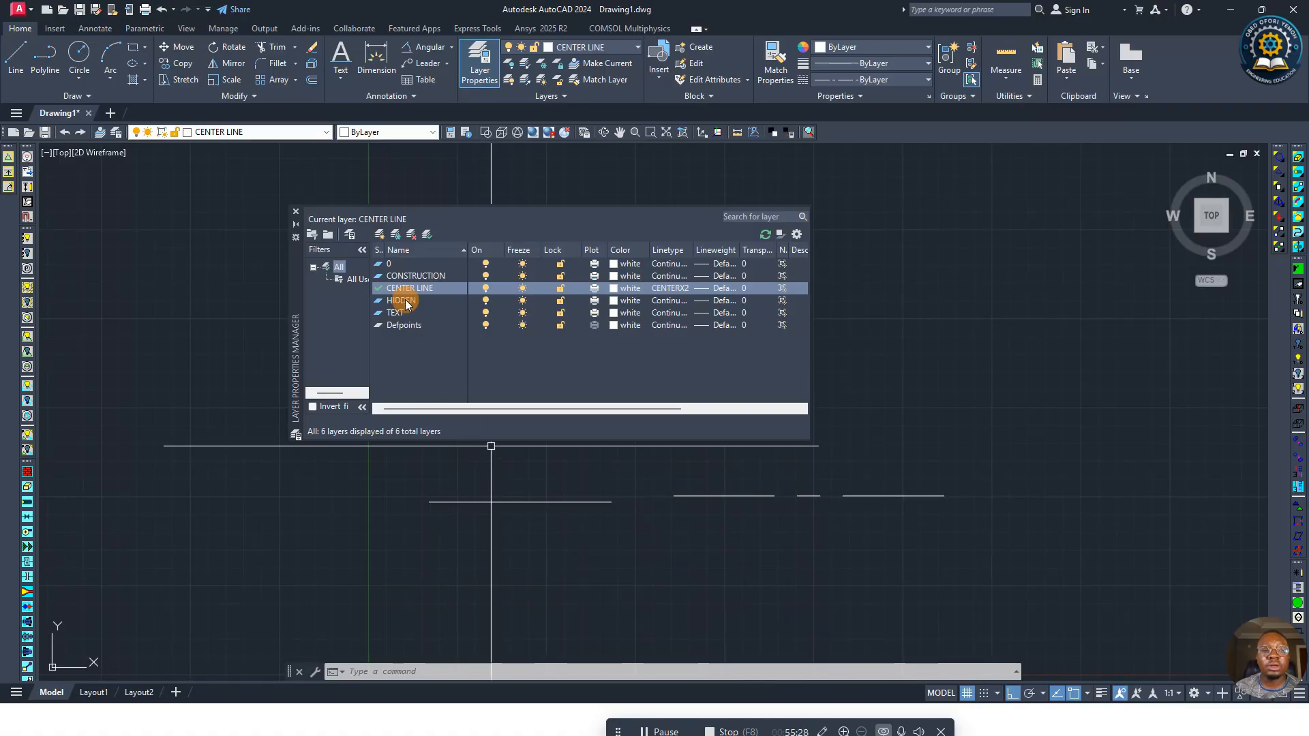
Step: Load the HIDDENX2 linetype from acadiso.lin and assign it to the HIDDEN layer
click(673, 302)
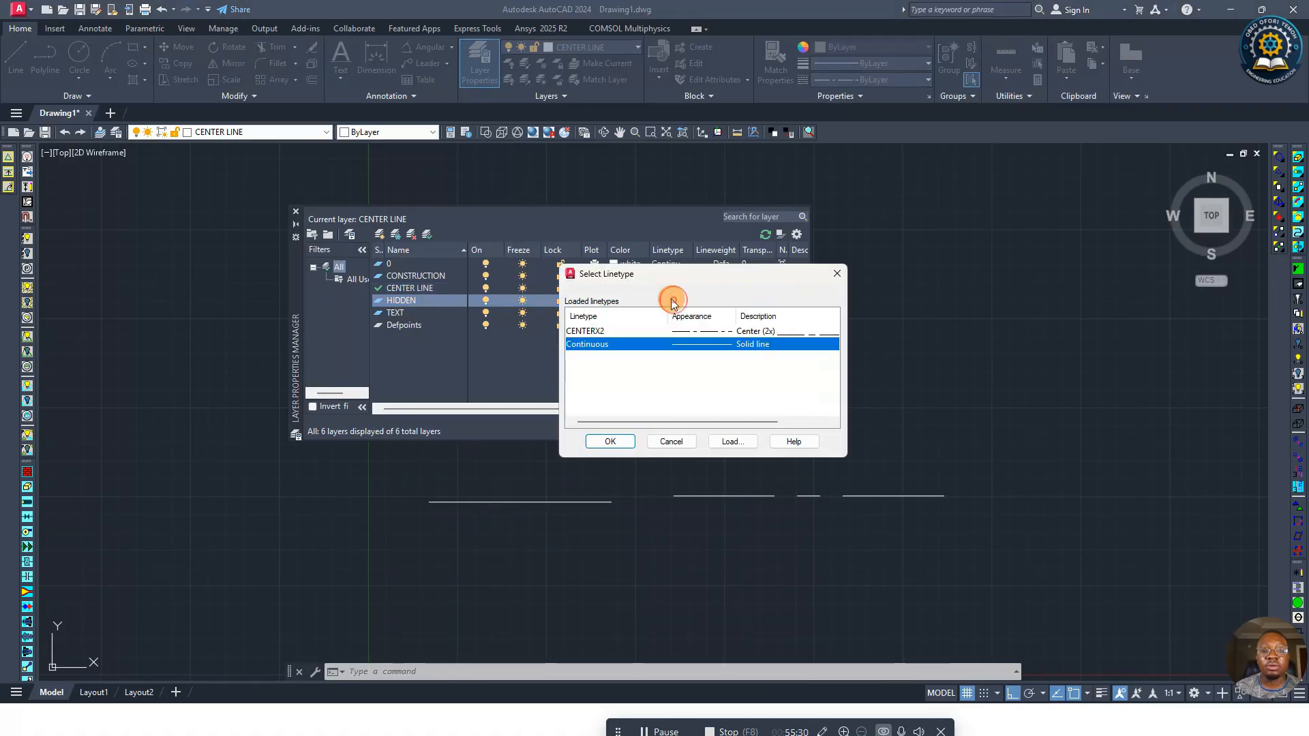
click(738, 440)
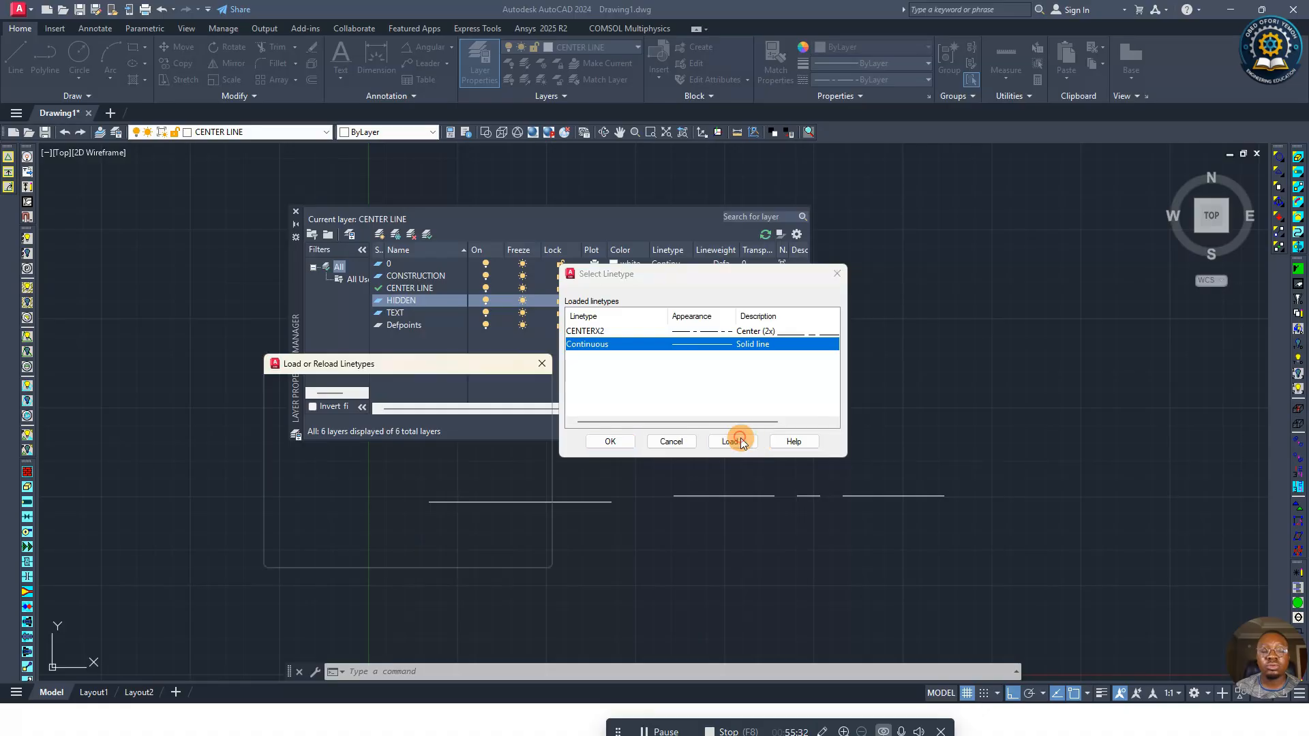
scroll(292, 467, down, 15)
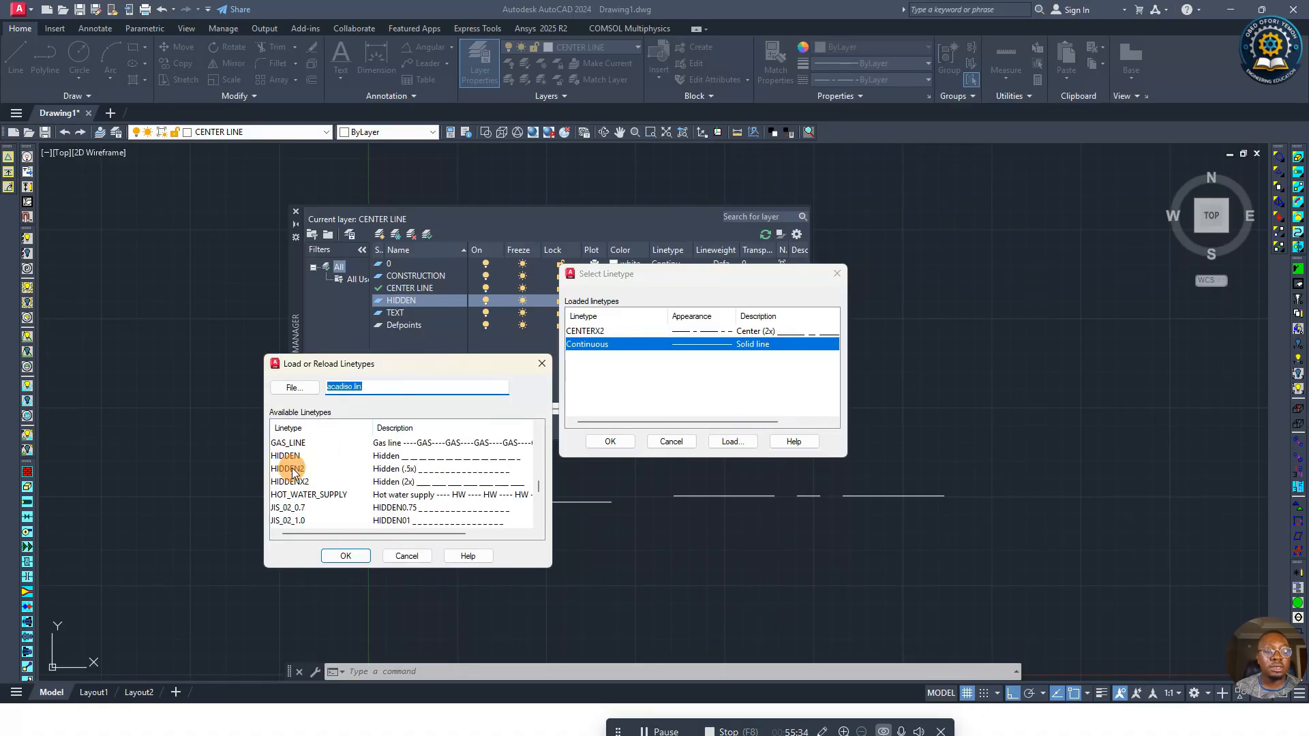
scroll(294, 468, up, 3)
click(302, 480)
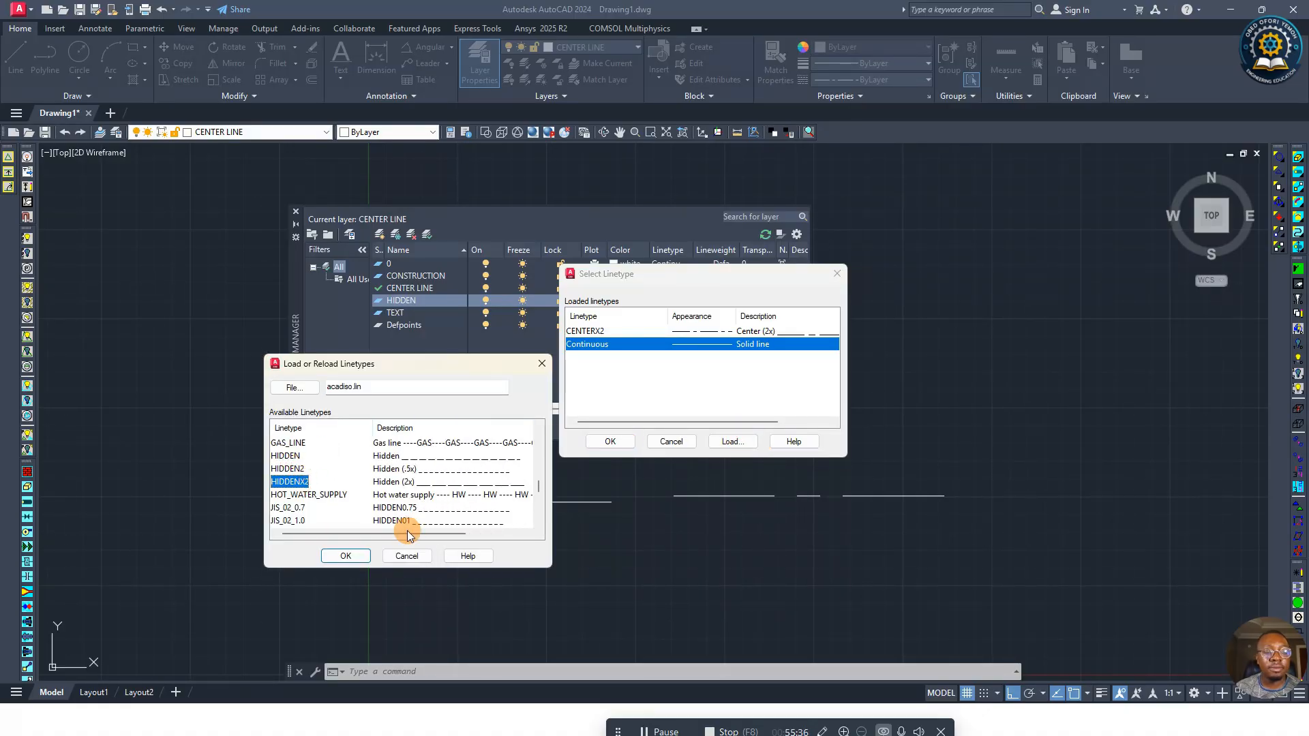
click(346, 554)
click(592, 357)
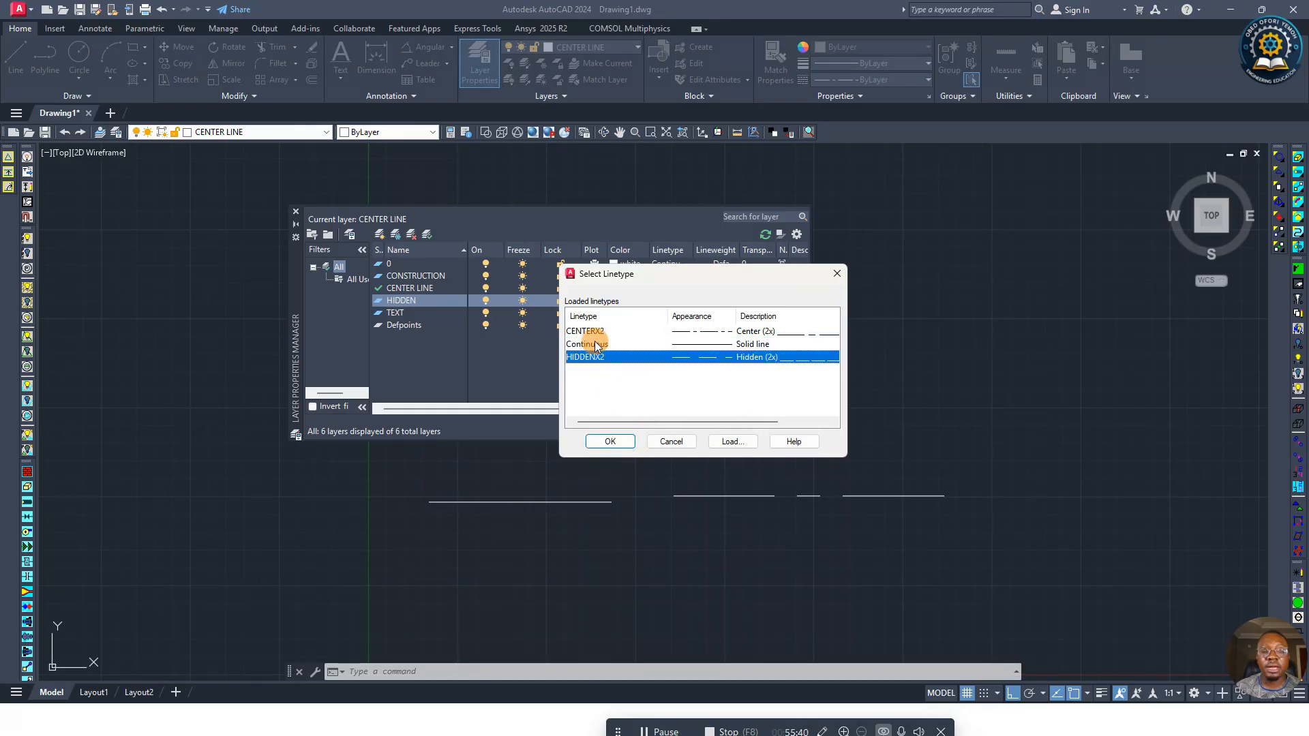
click(600, 443)
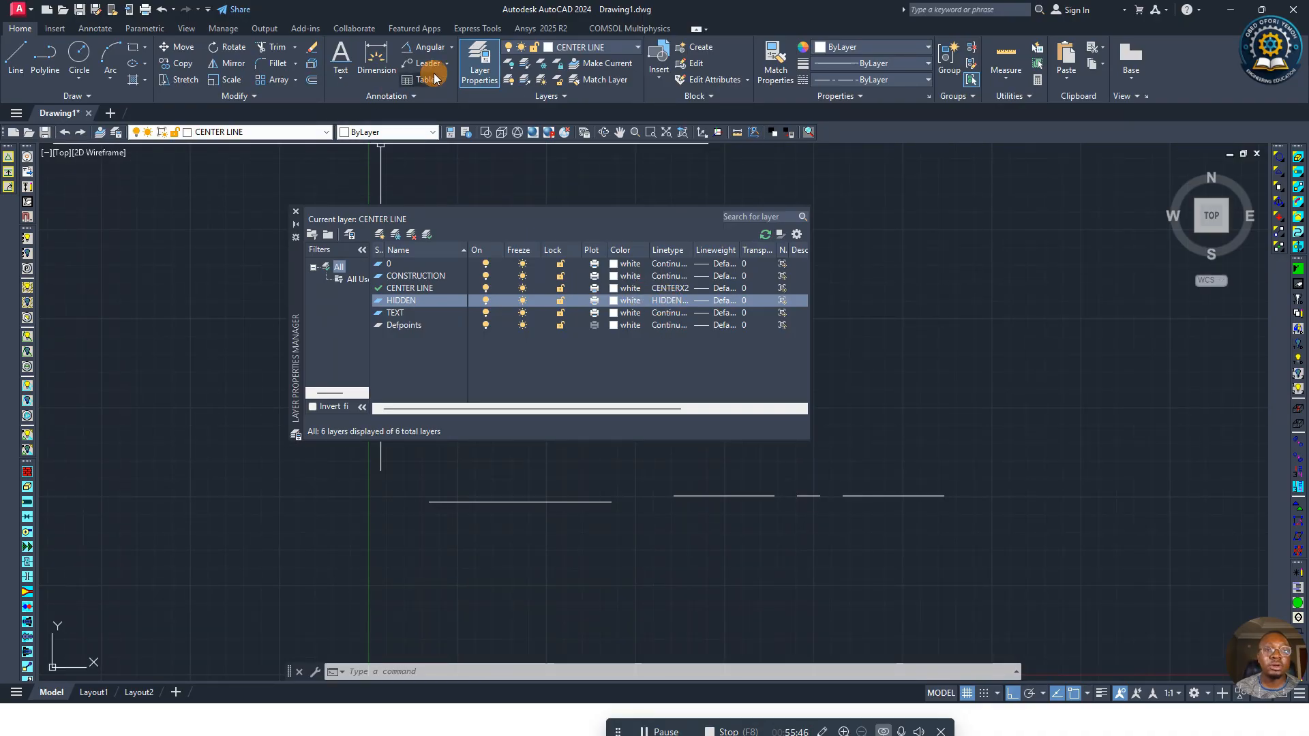
Step: Make HIDDEN the current layer and draw a horizontal line about 162 units long just below the center line
click(428, 236)
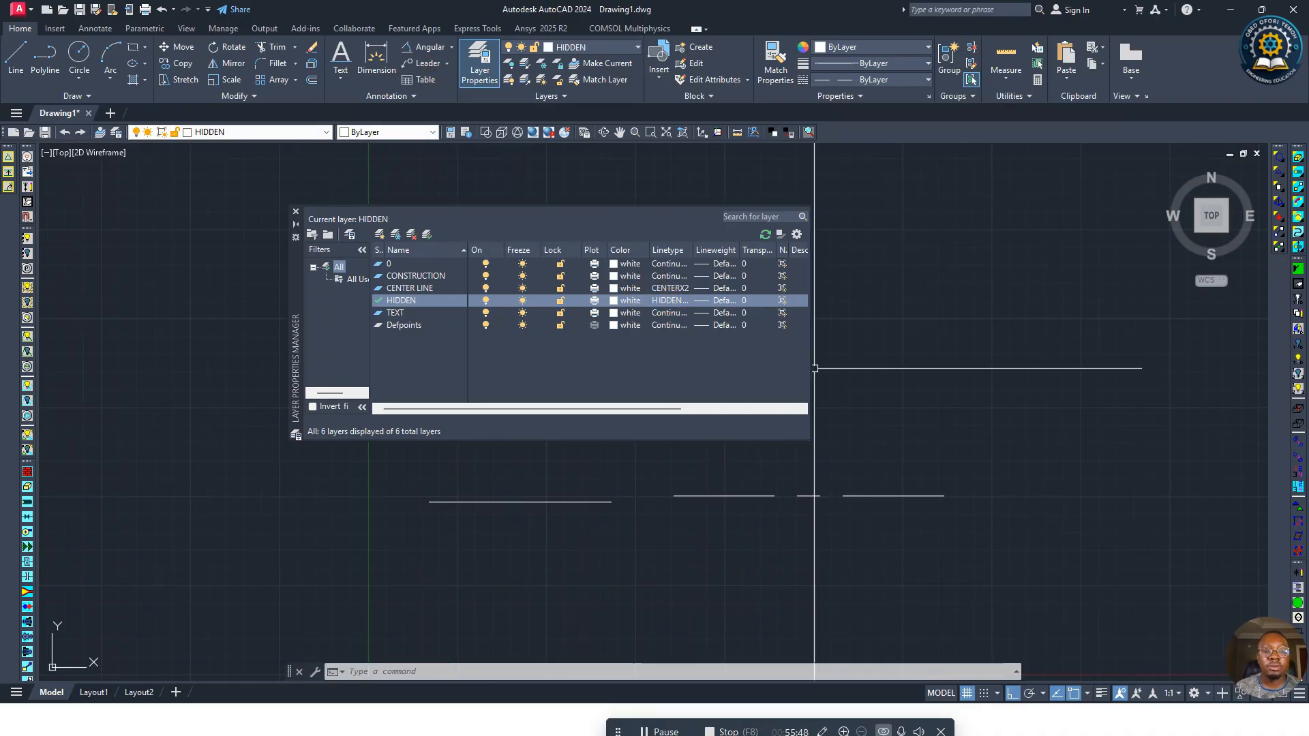
click(16, 55)
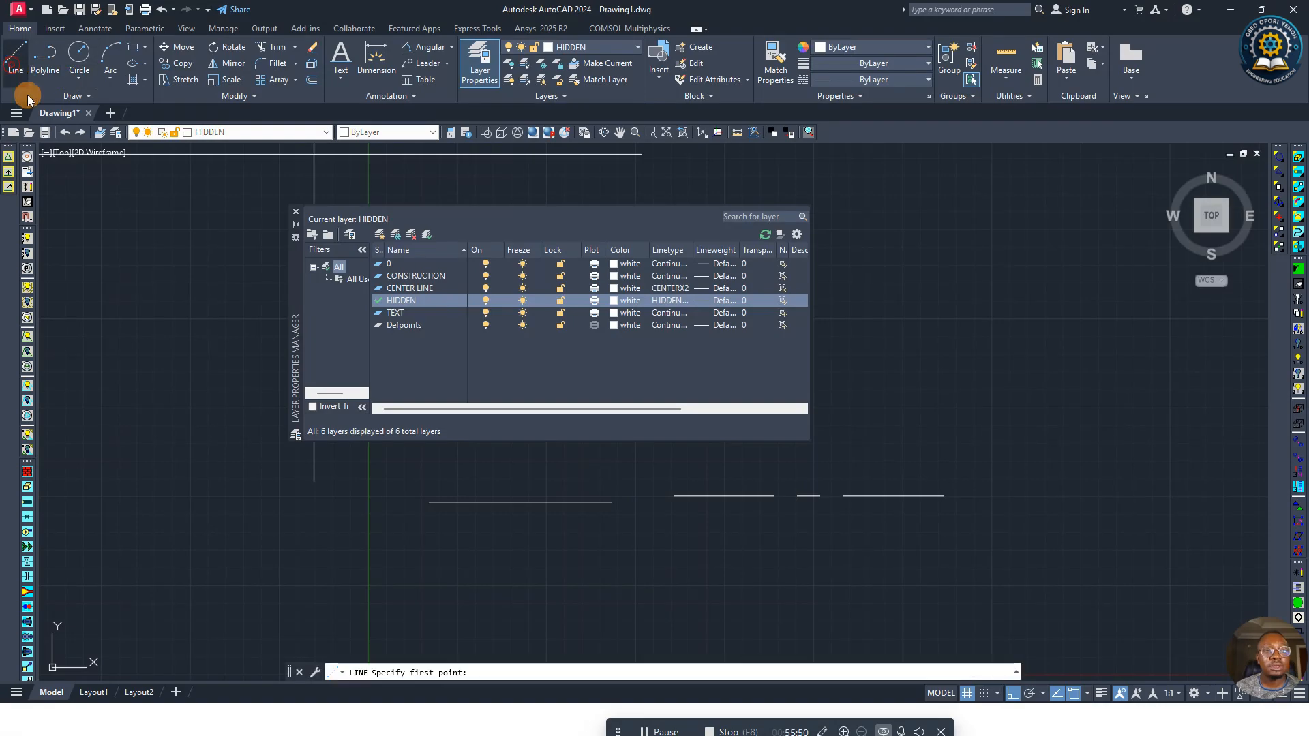
click(649, 546)
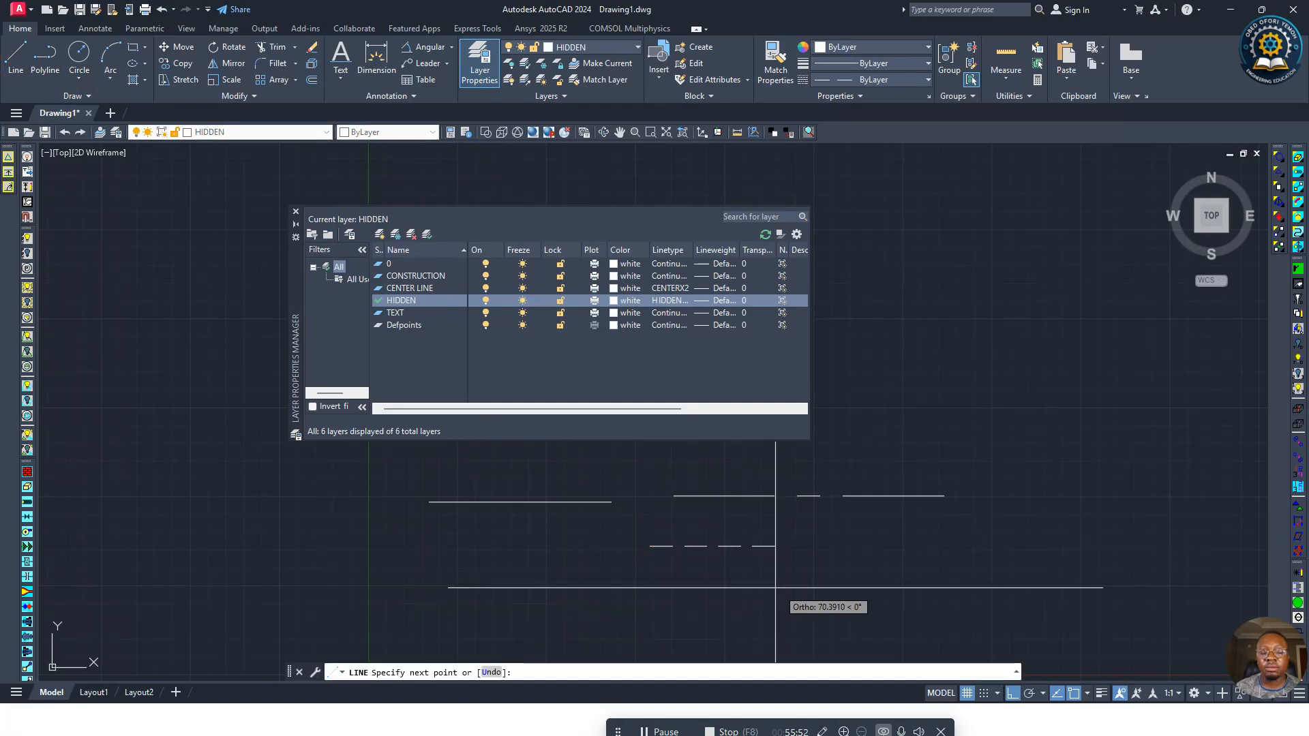
click(939, 586)
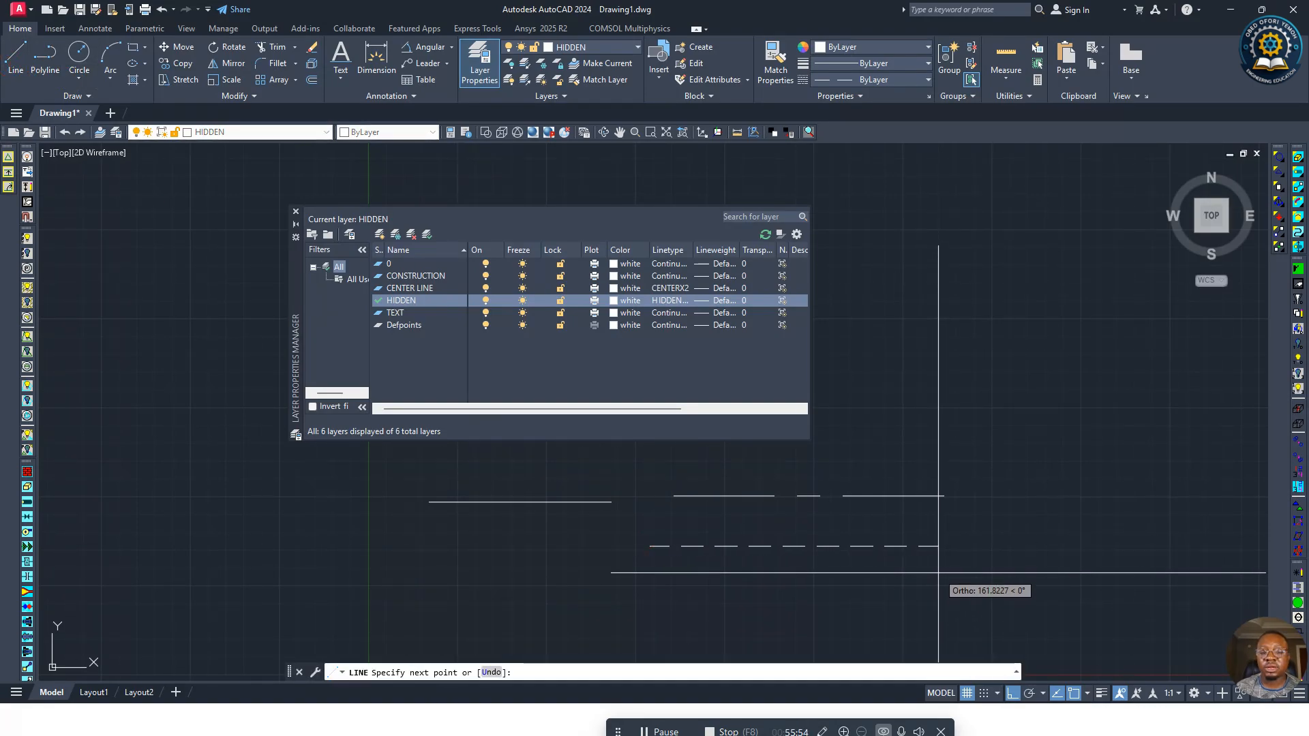
key(Escape)
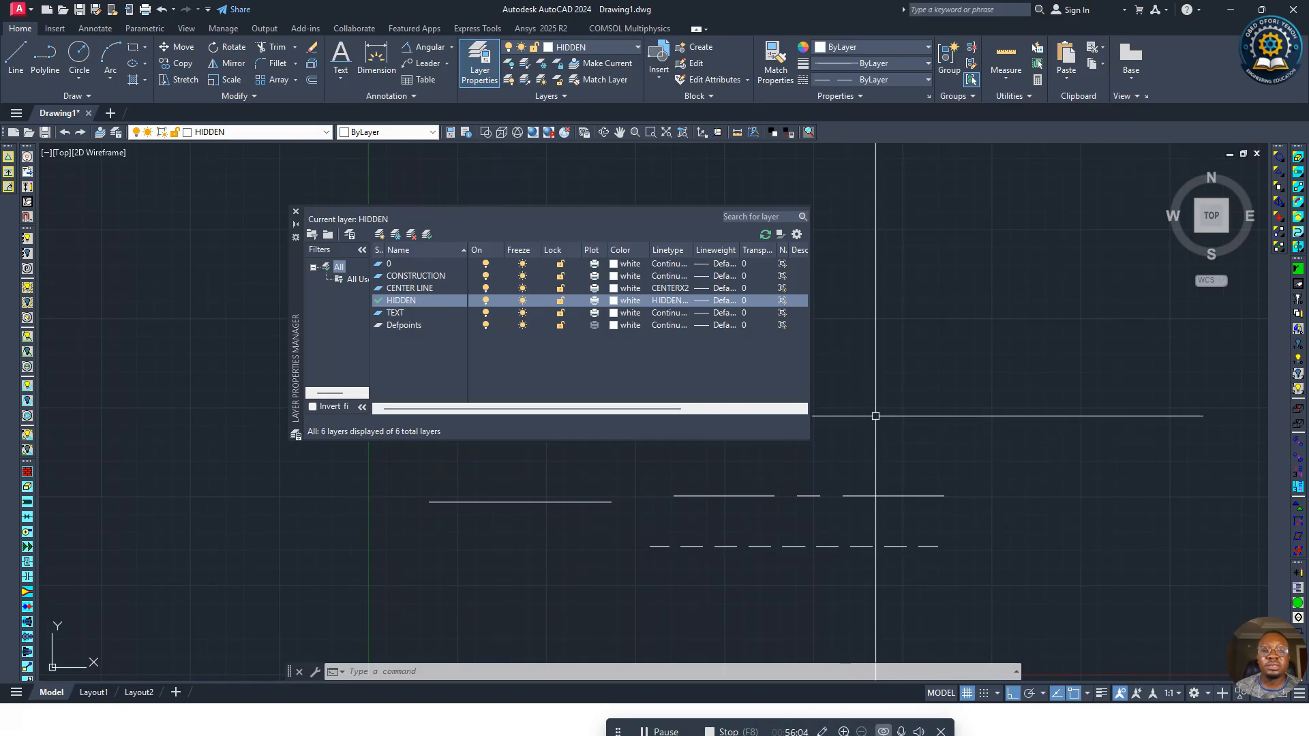
Step: Examine the other linetypes that can be loaded from acadiso.lin for the HIDDEN layer, leaving its assignment as it is
click(673, 300)
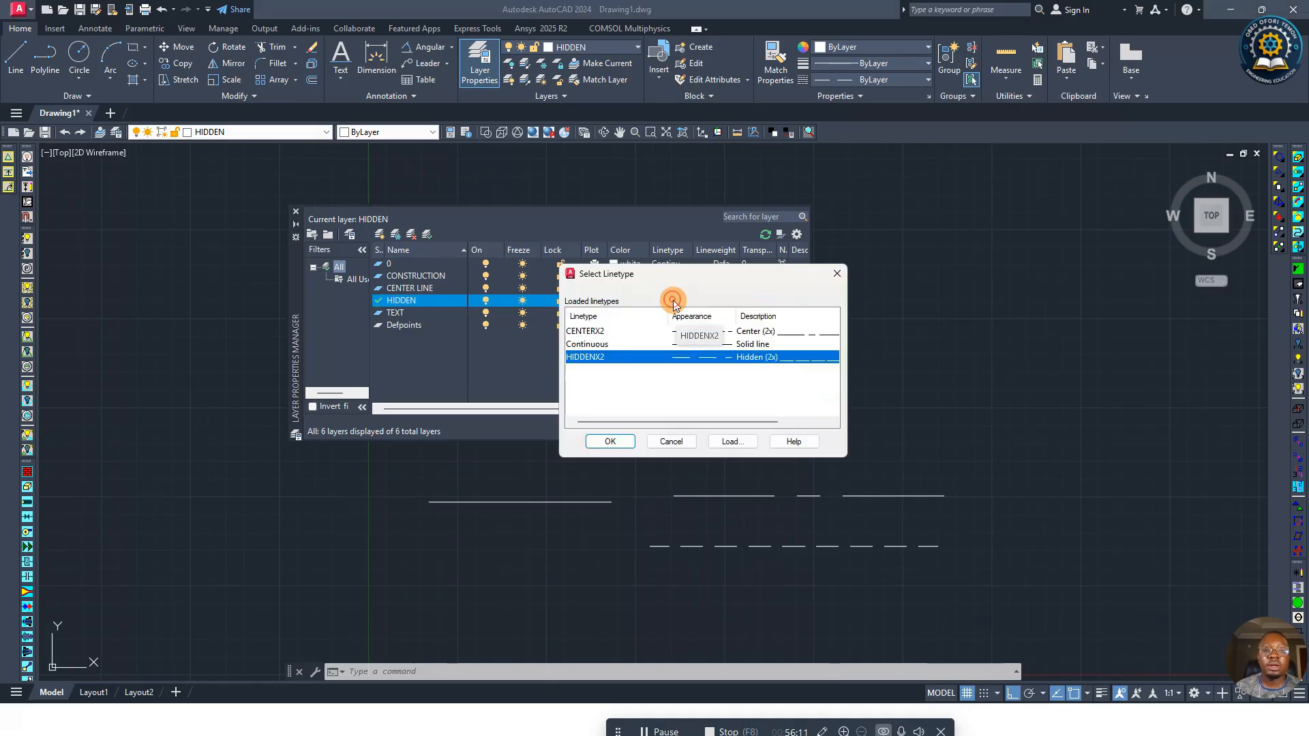
click(730, 441)
scroll(346, 448, down, 7)
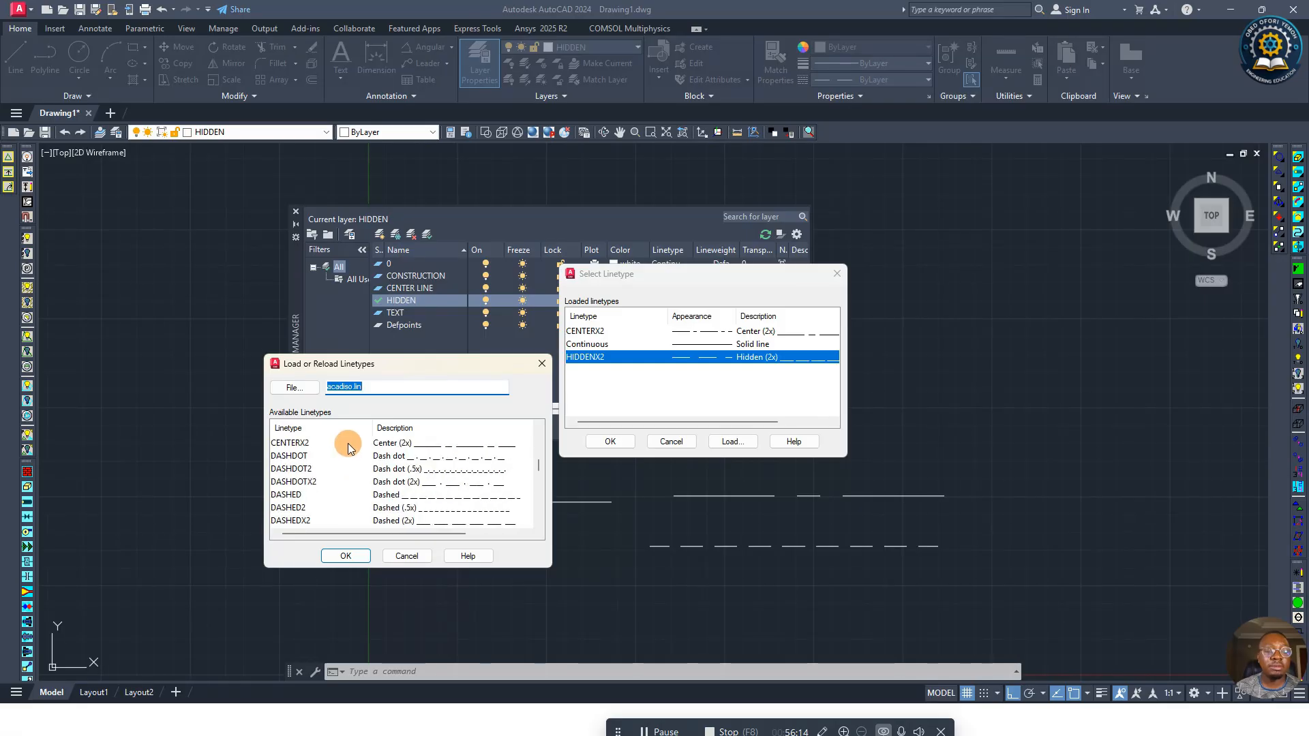
scroll(349, 443, down, 15)
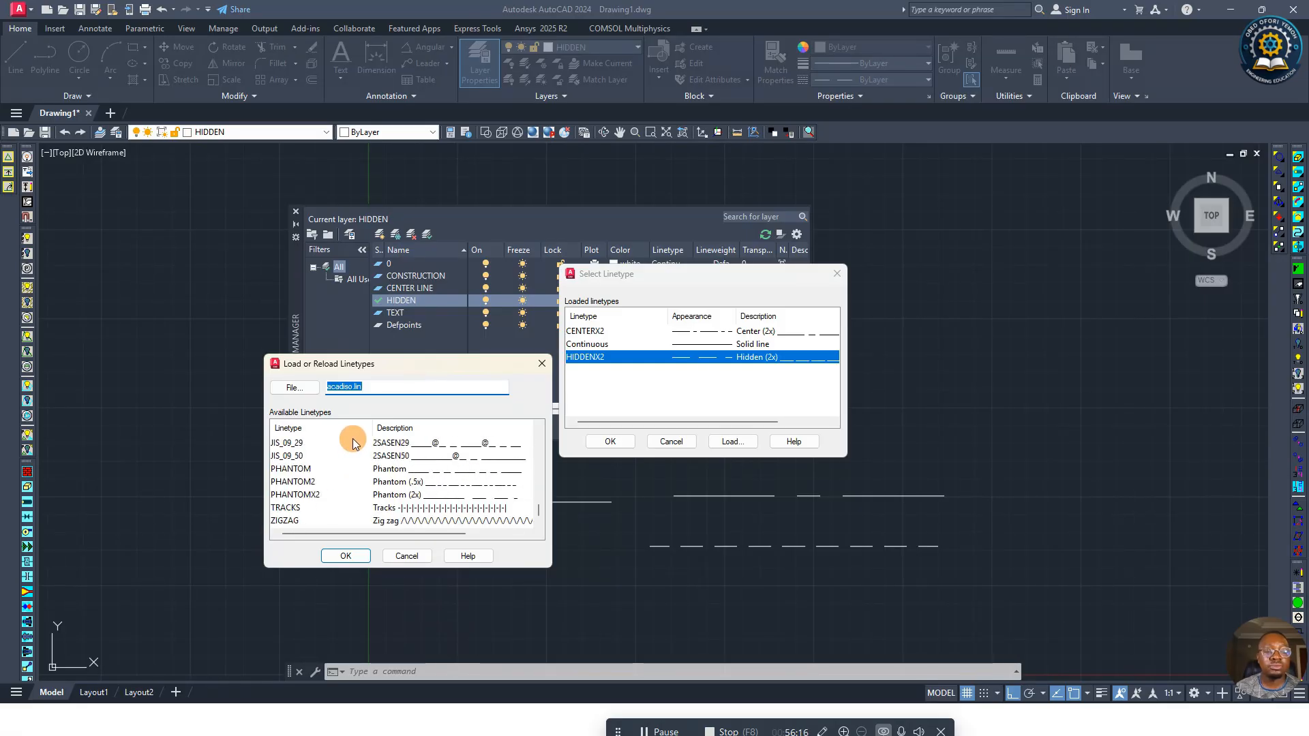
scroll(352, 447, up, 11)
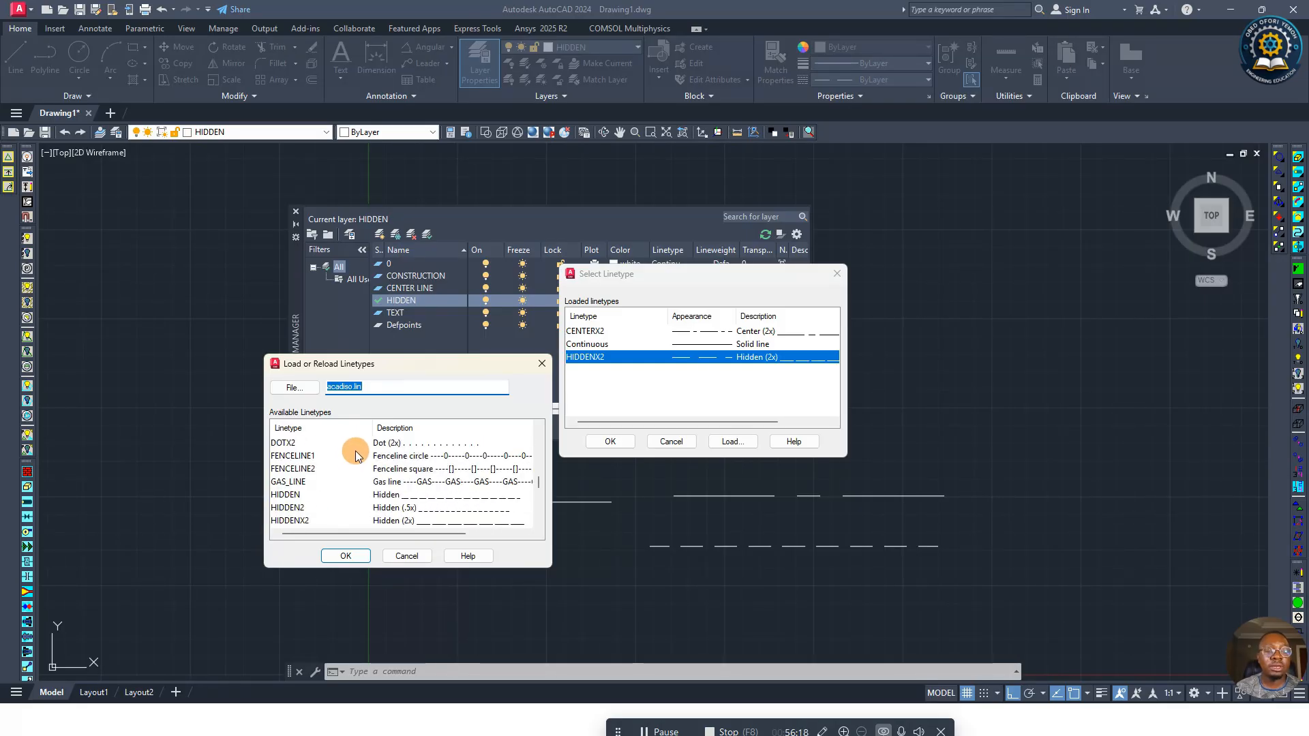
scroll(356, 450, up, 7)
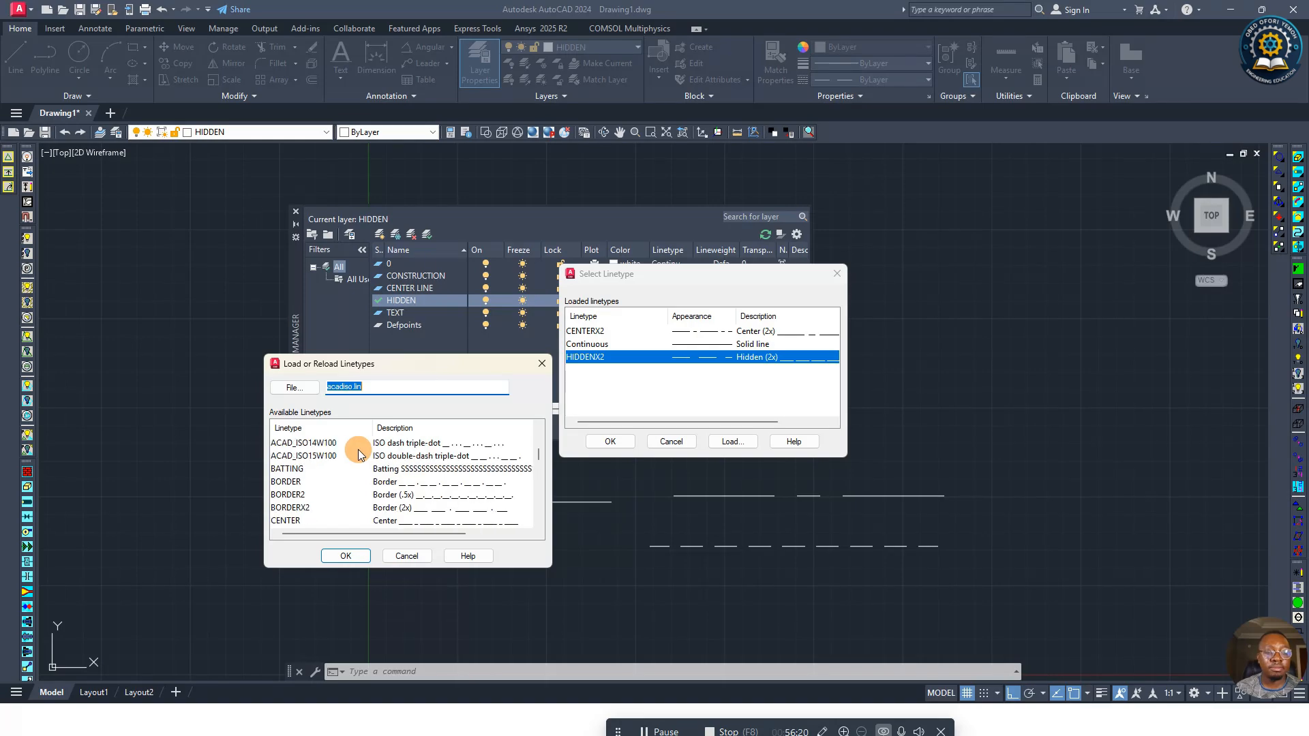
scroll(358, 448, up, 4)
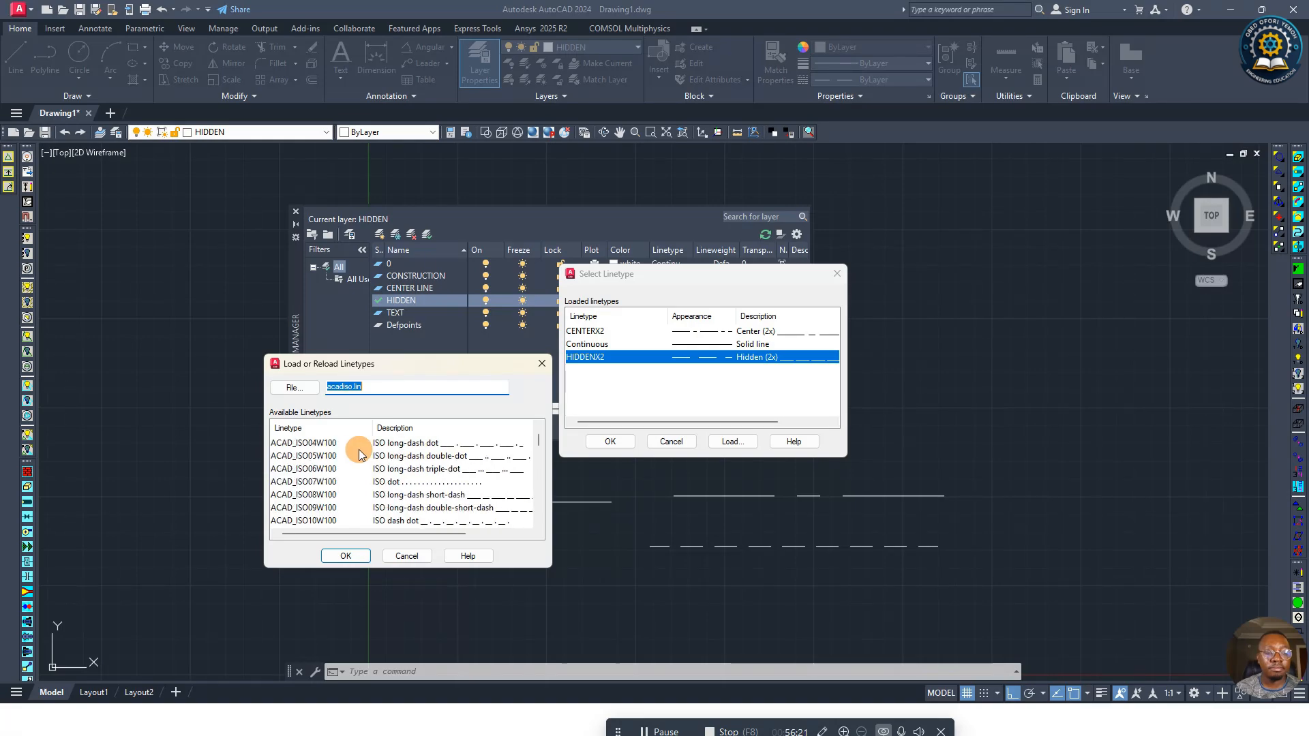
click(543, 365)
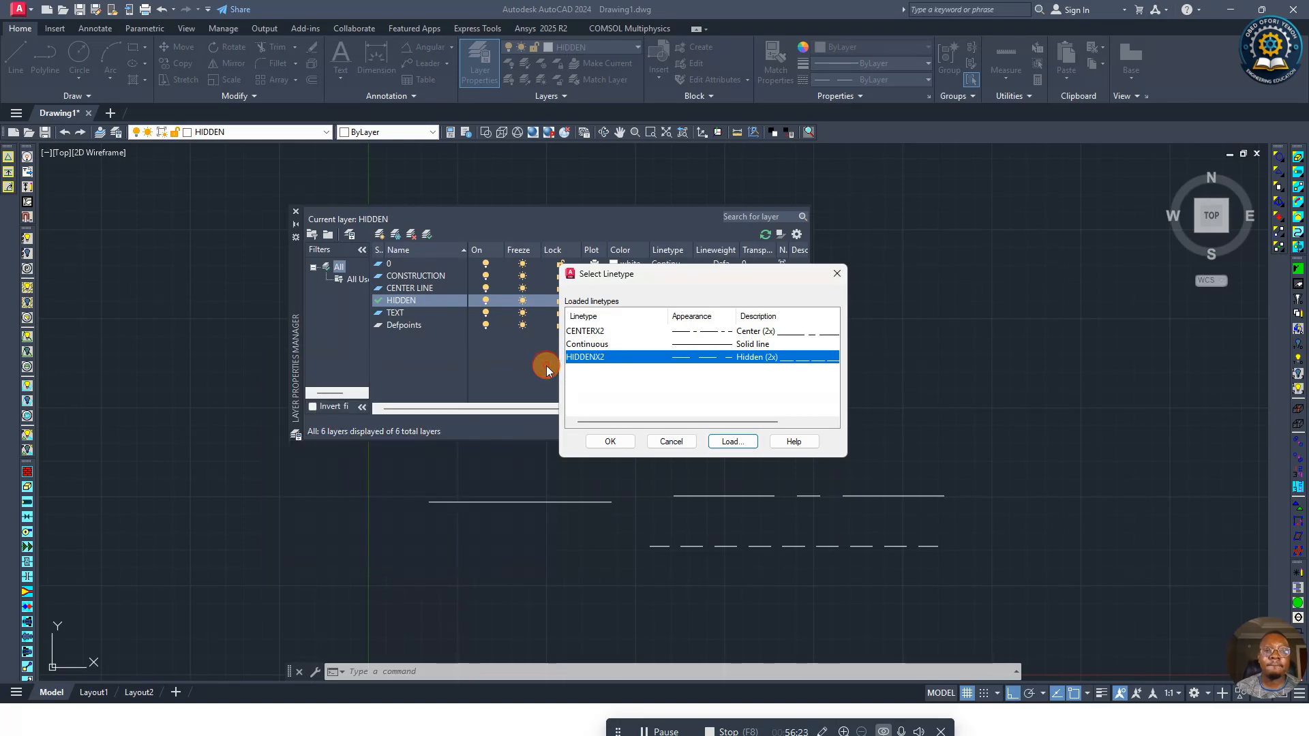
click(672, 441)
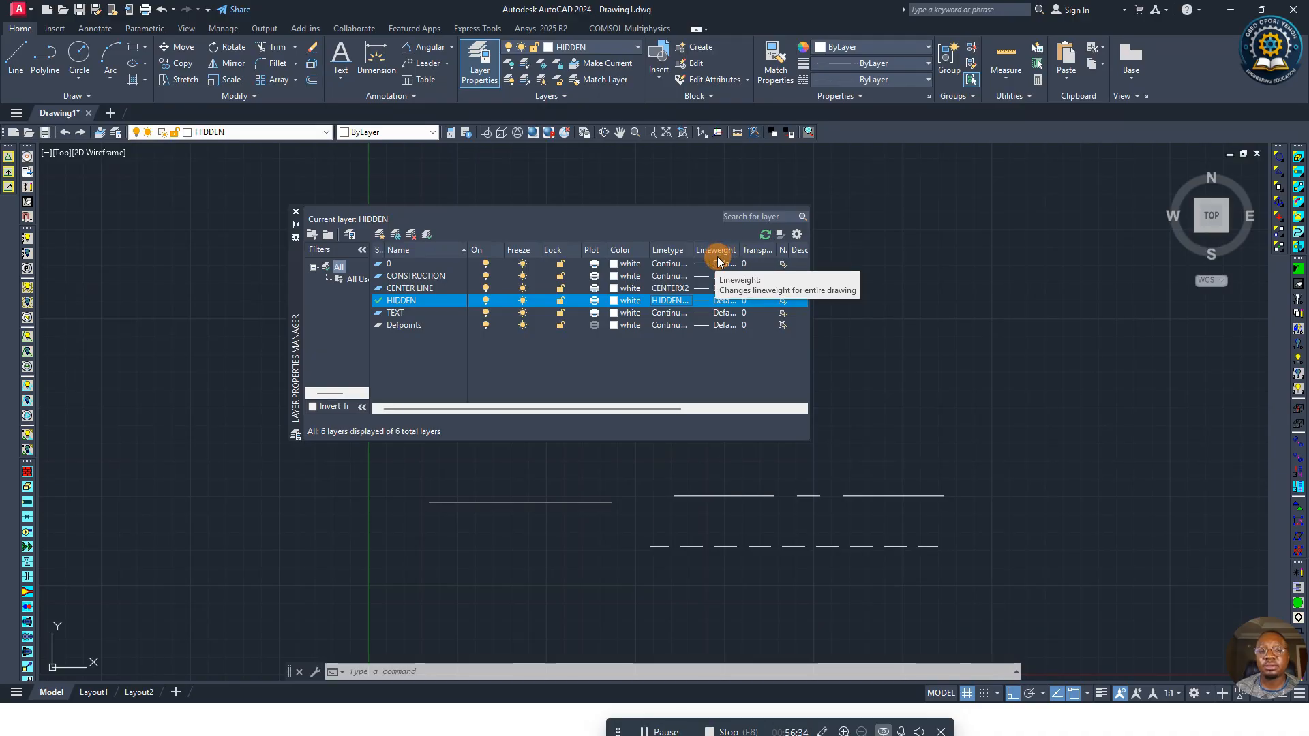
Step: Set the HIDDEN layer's lineweight to 0.40 mm
click(720, 300)
scroll(955, 390, down, 2)
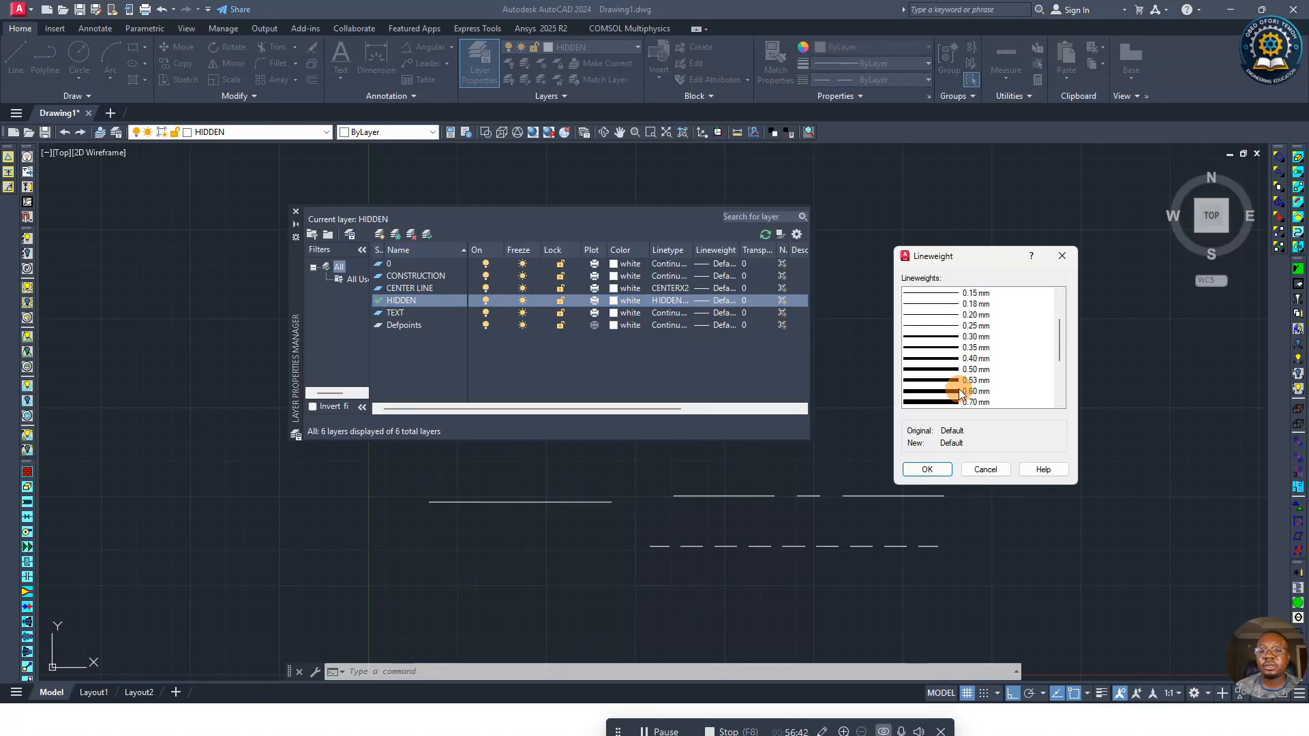
click(952, 358)
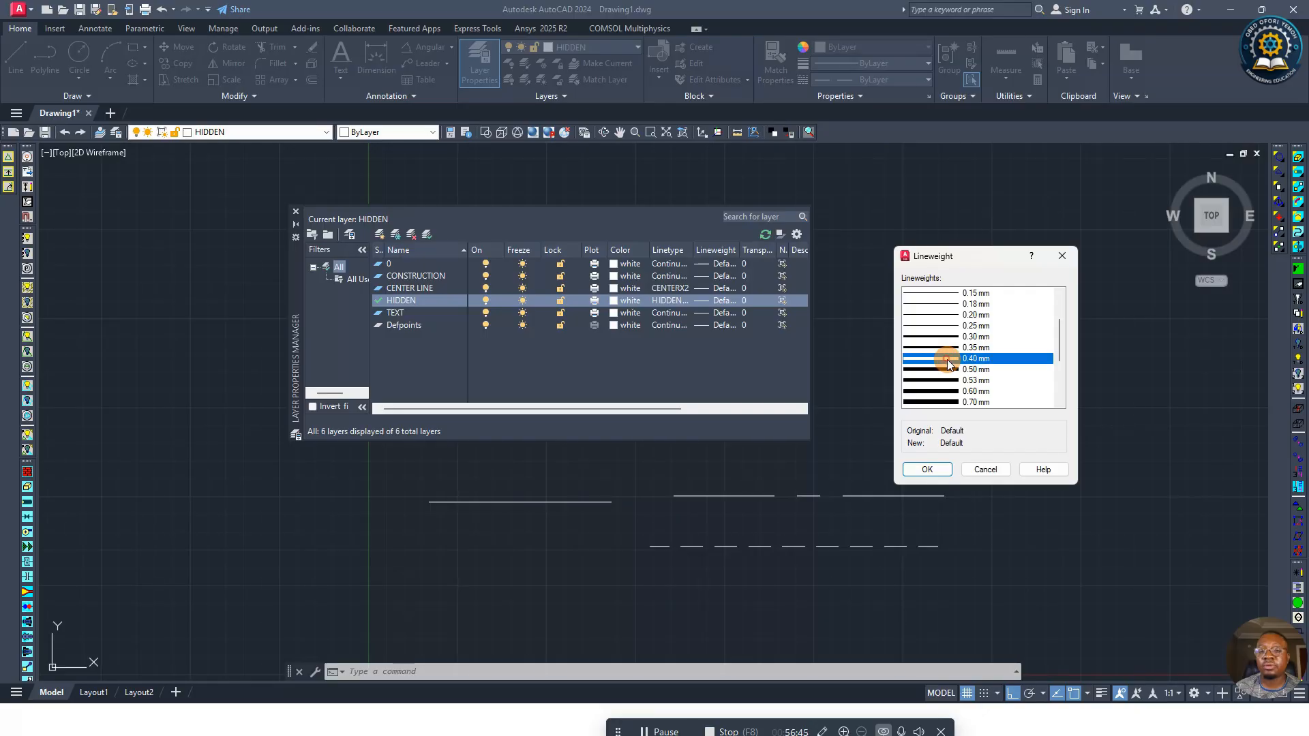
click(927, 470)
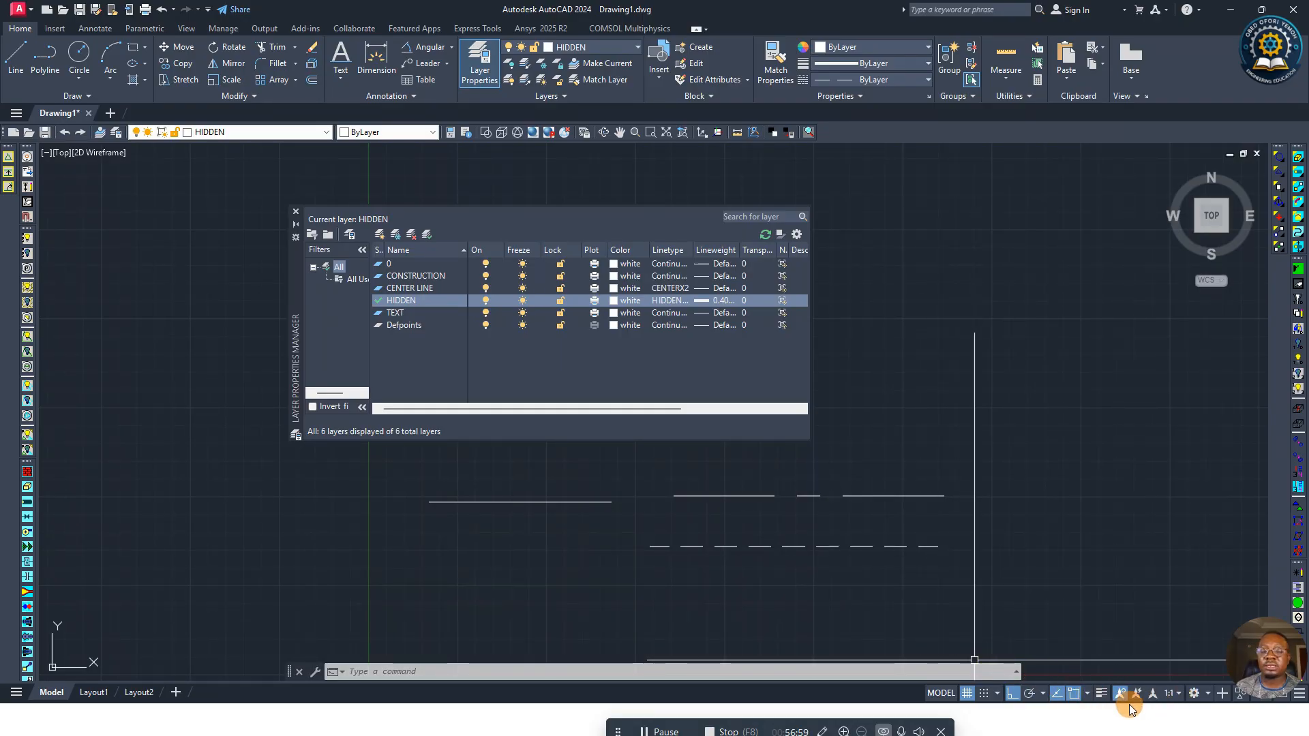
Step: Turn on lineweight display to inspect the thickness of the dashed HIDDEN line, and switch the display back off
click(1056, 693)
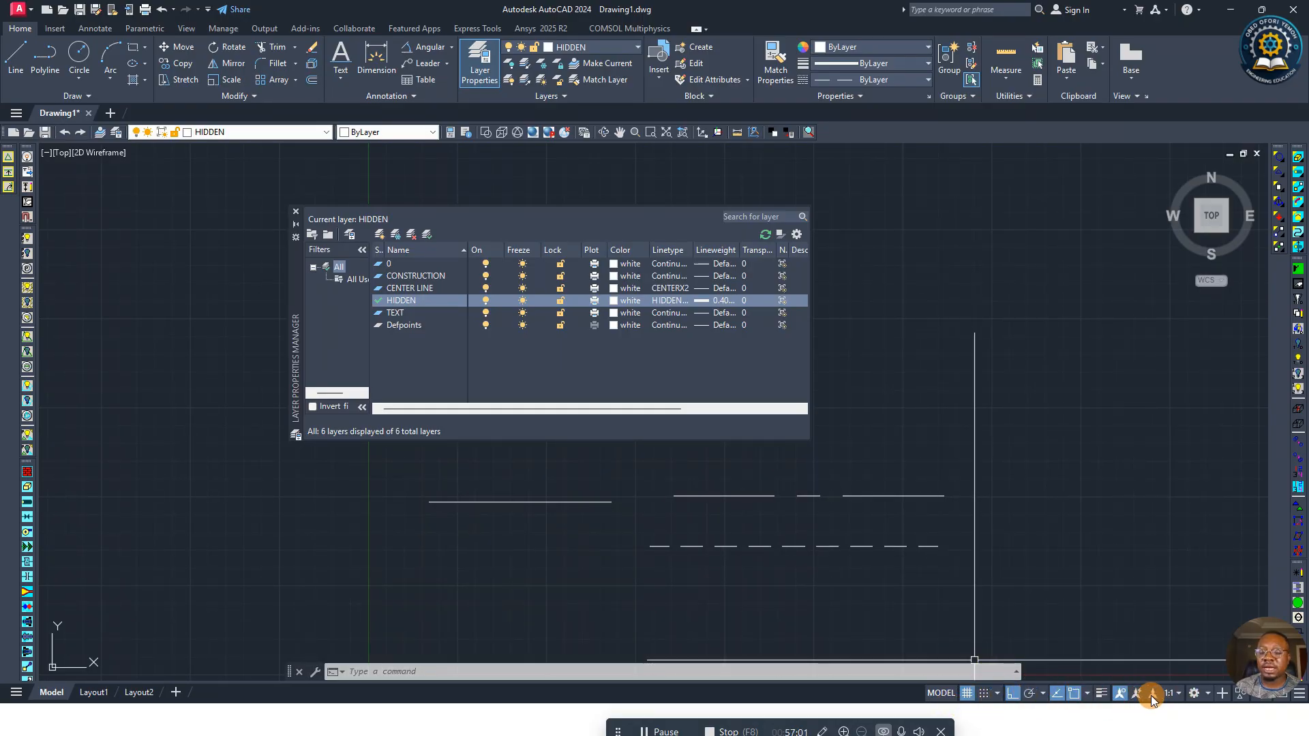
click(1006, 694)
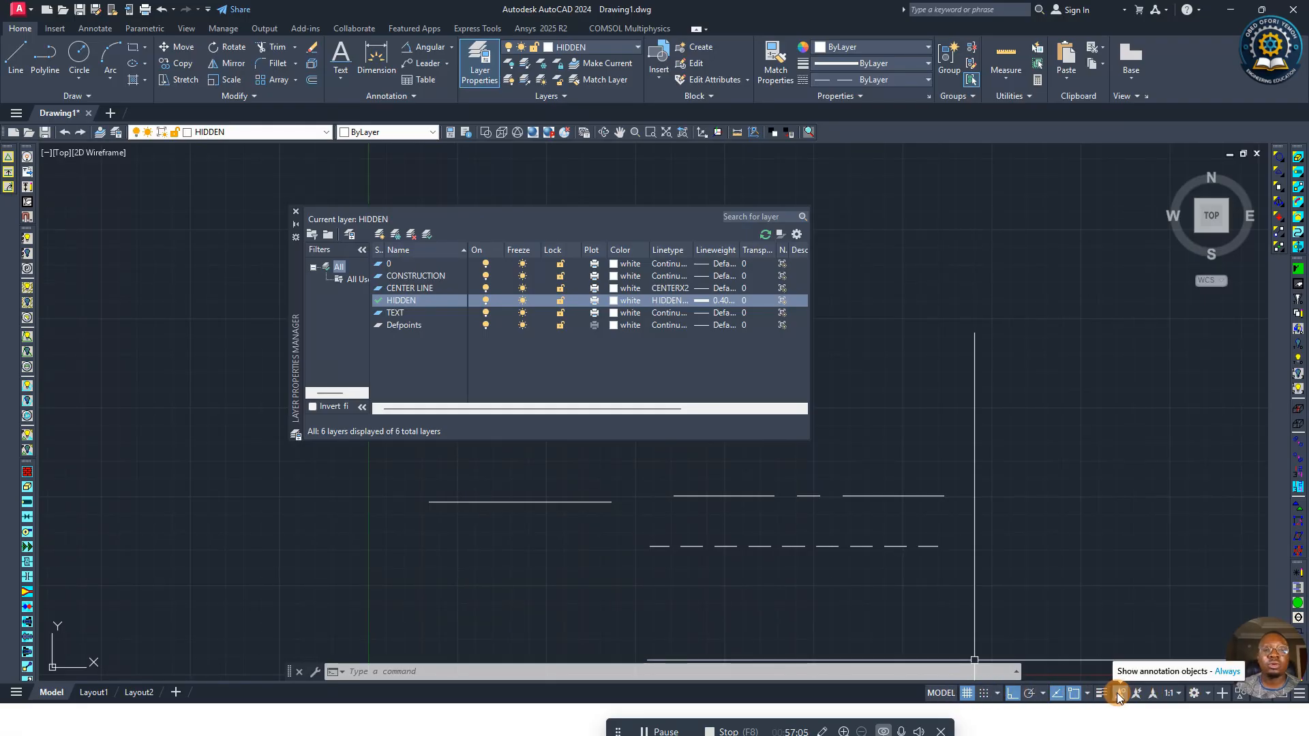
click(1117, 692)
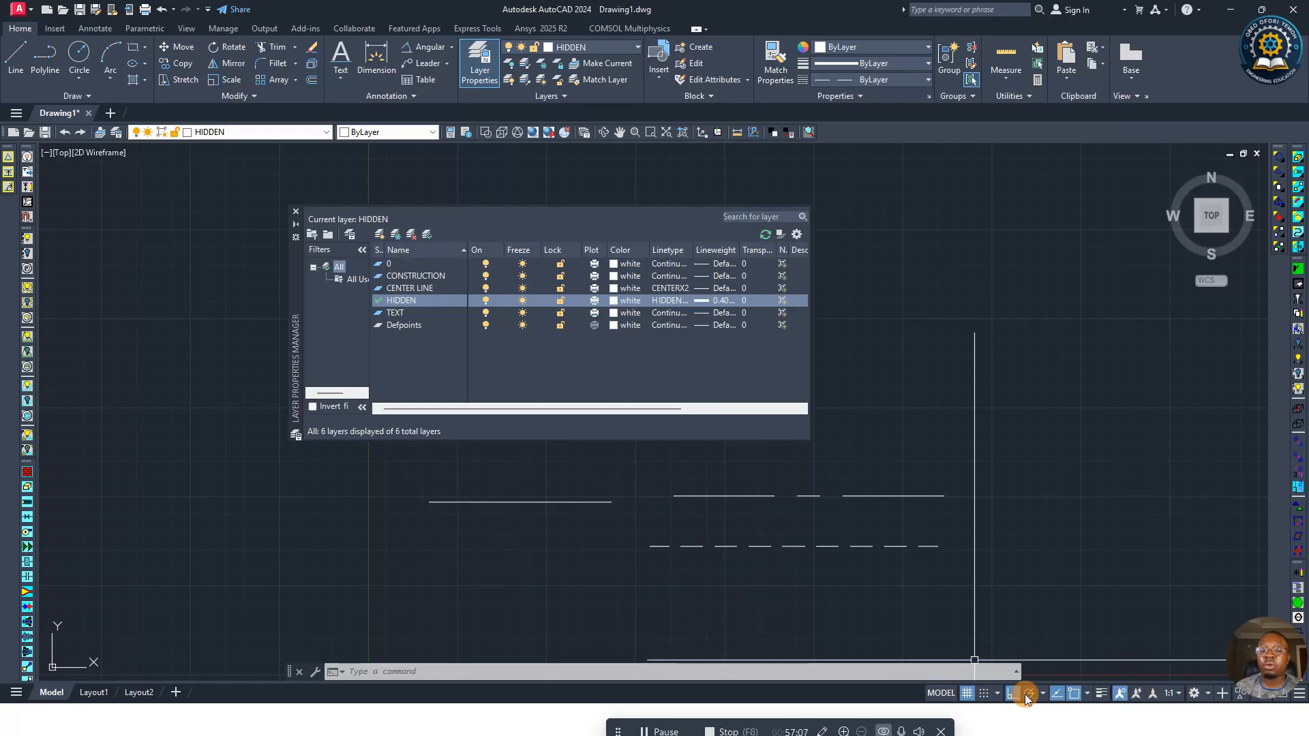
click(1100, 694)
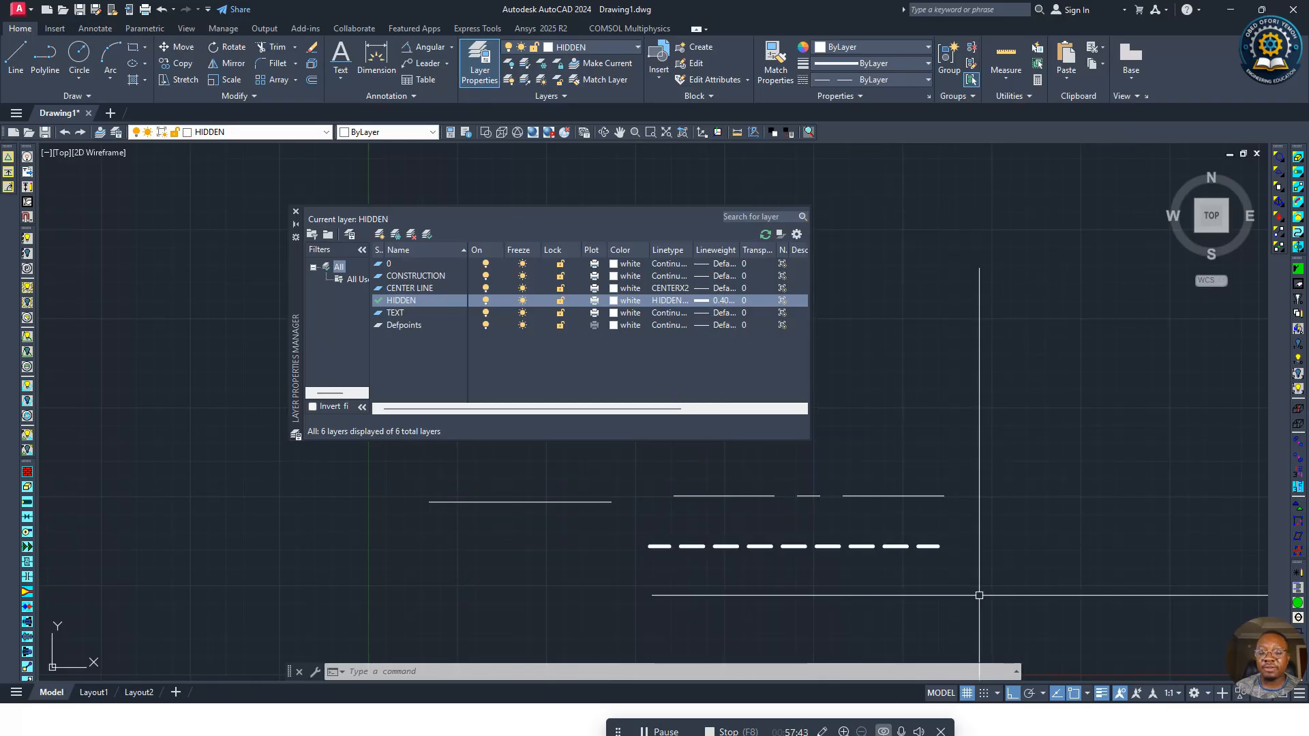
click(1103, 697)
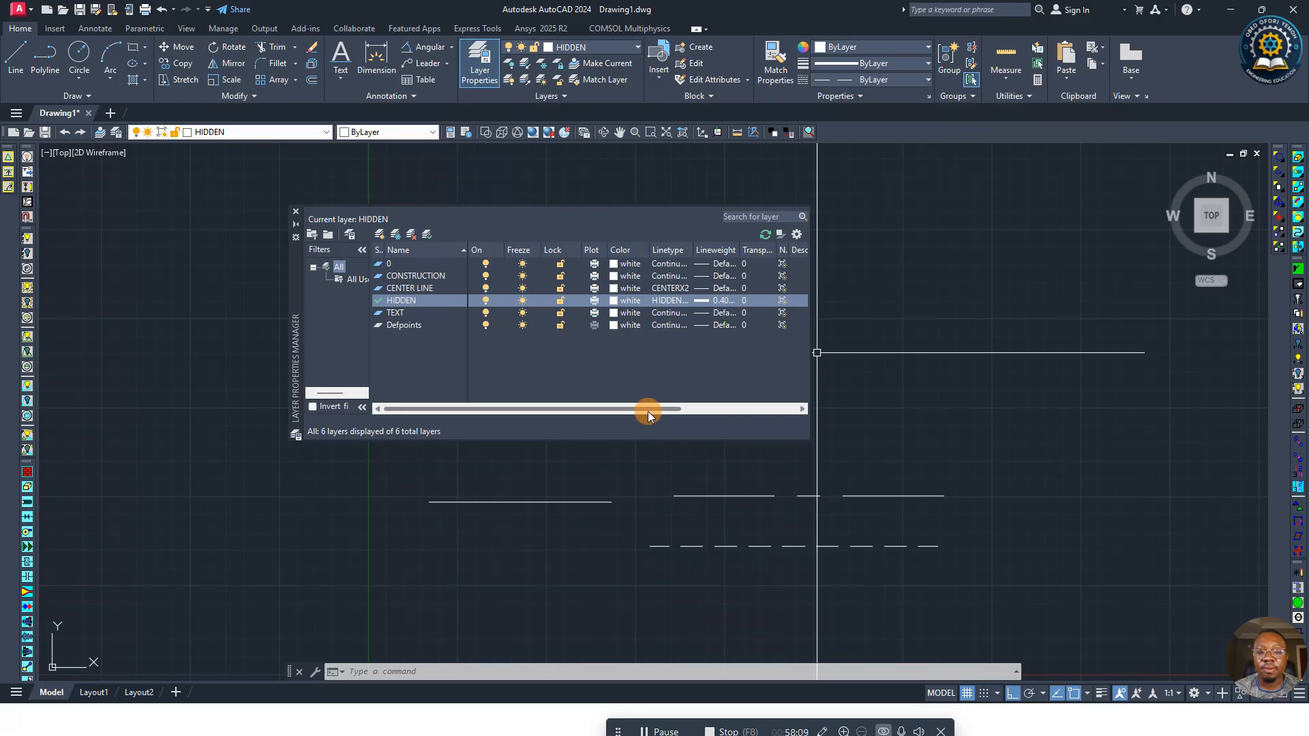
Step: Make CONSTRUCTION the current layer
mouse_move(646, 411)
mouse_down()
mouse_move(723, 425)
mouse_move(626, 430)
mouse_move(654, 436)
mouse_up()
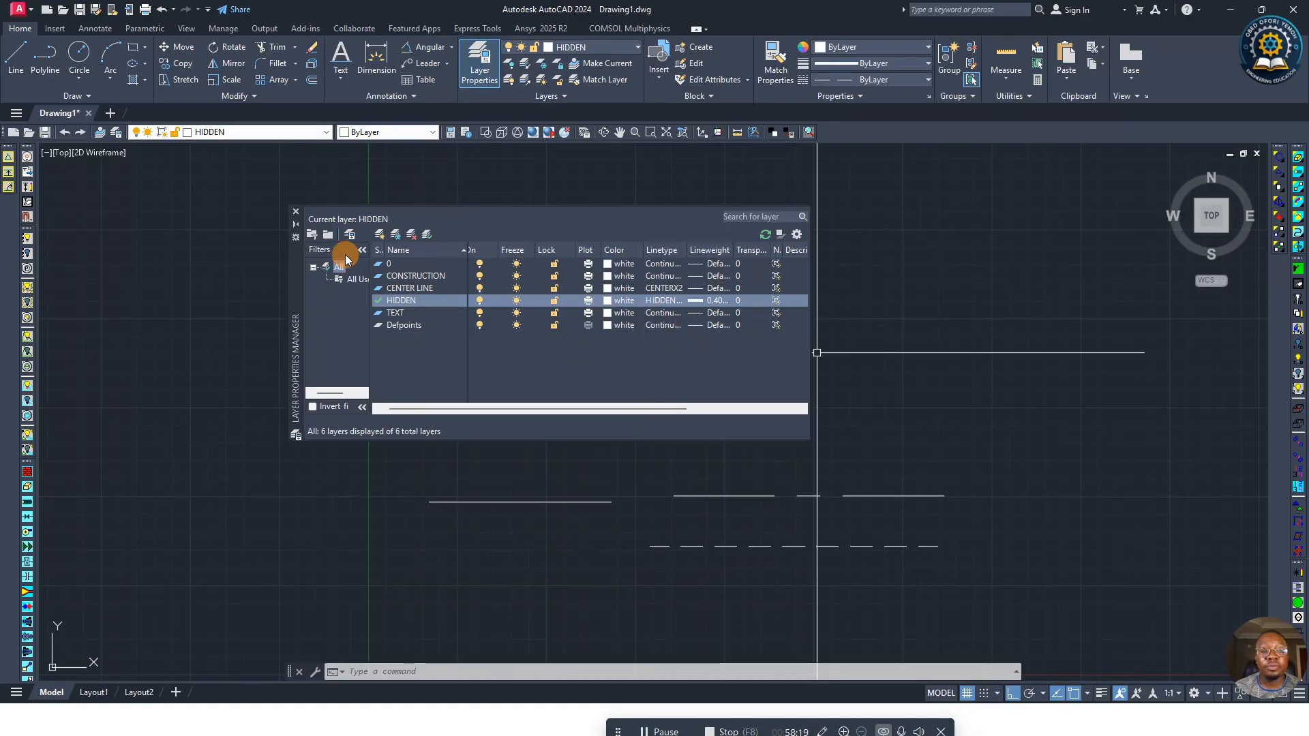
click(394, 280)
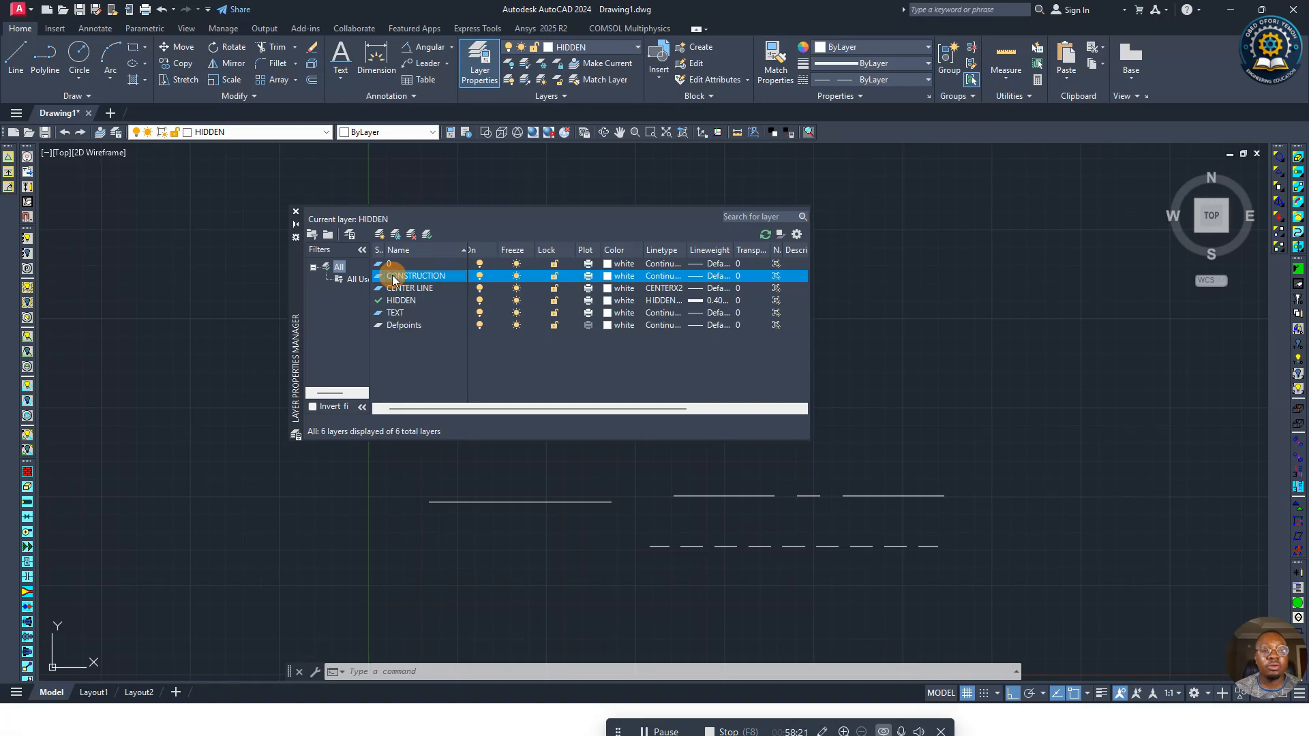
click(426, 236)
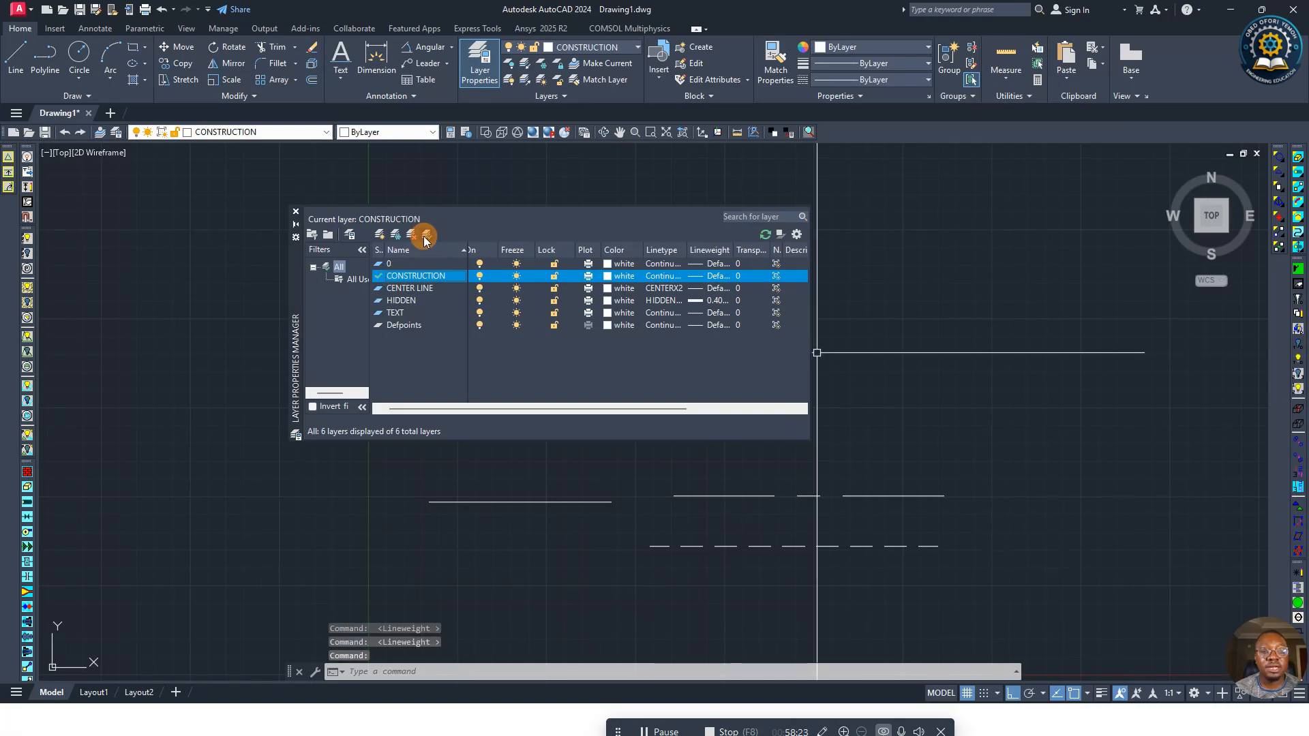
Step: Reset the HIDDEN layer's lineweight to Default and close the layer properties manager
click(694, 301)
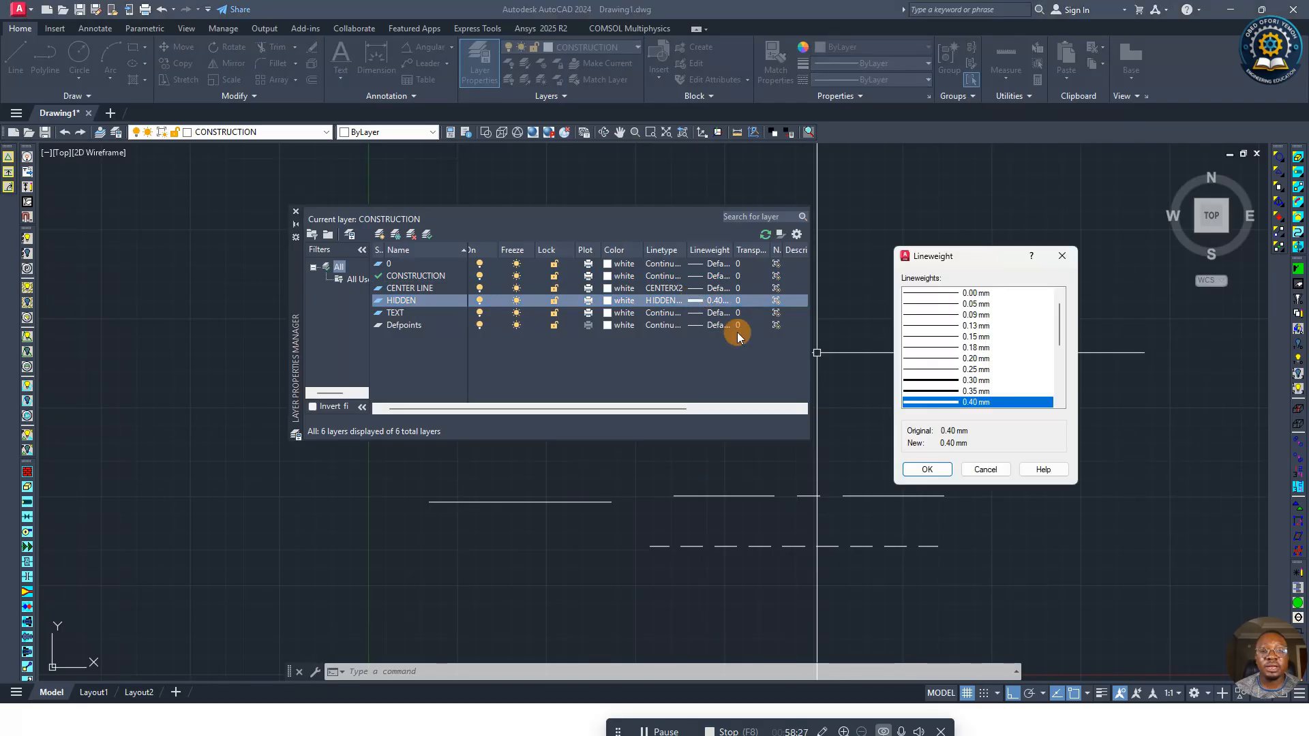
scroll(945, 358, up, 1)
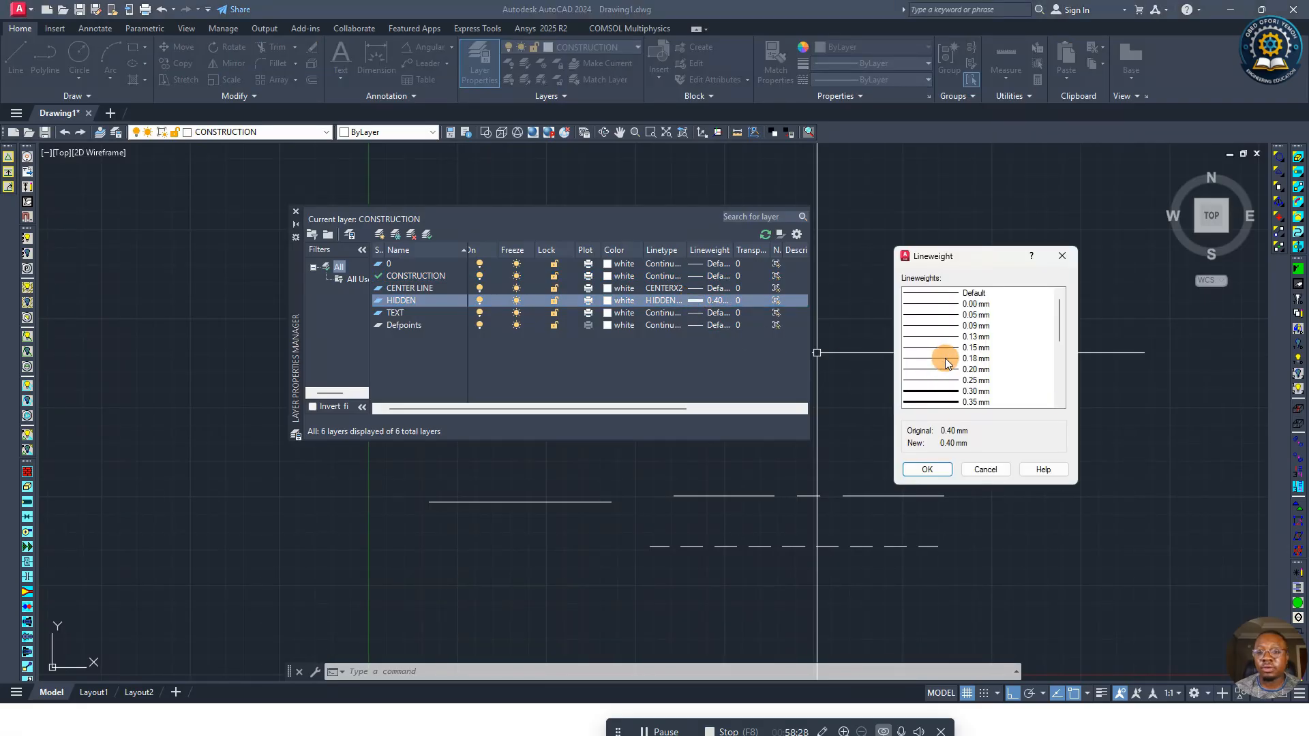
click(946, 294)
click(928, 470)
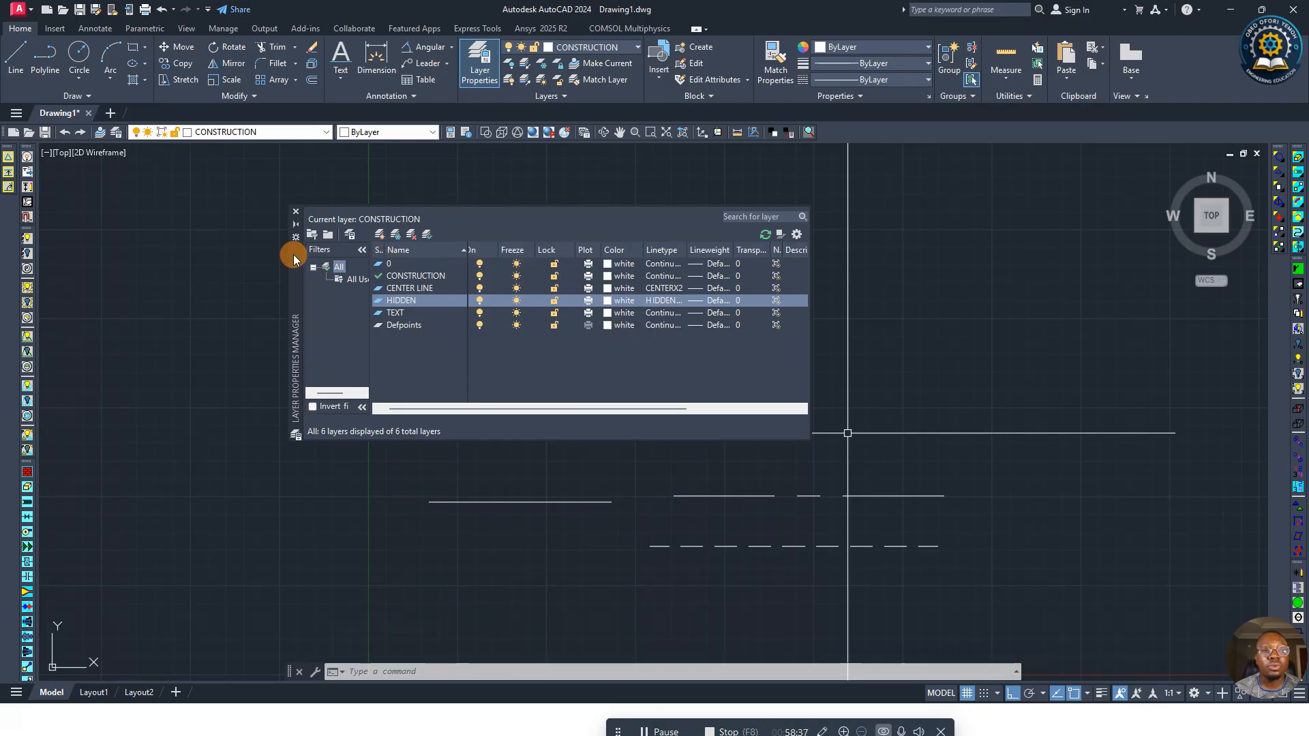
click(296, 212)
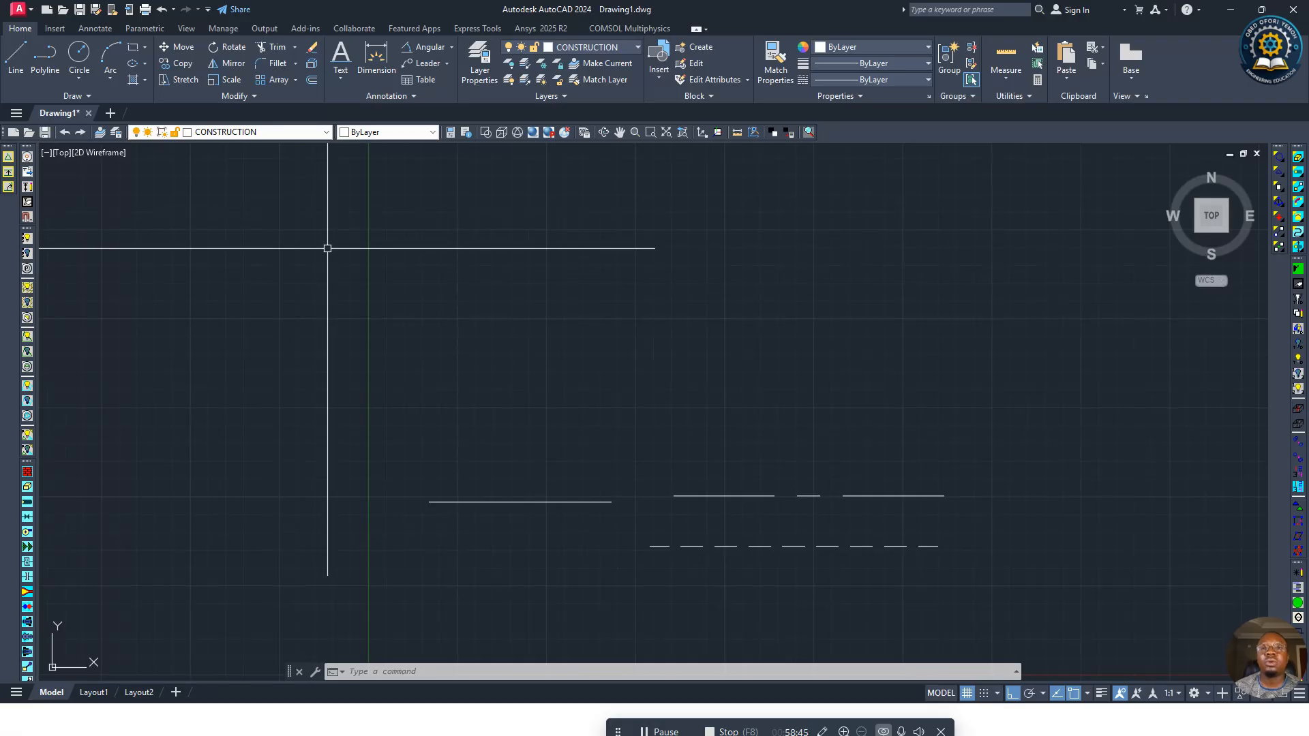
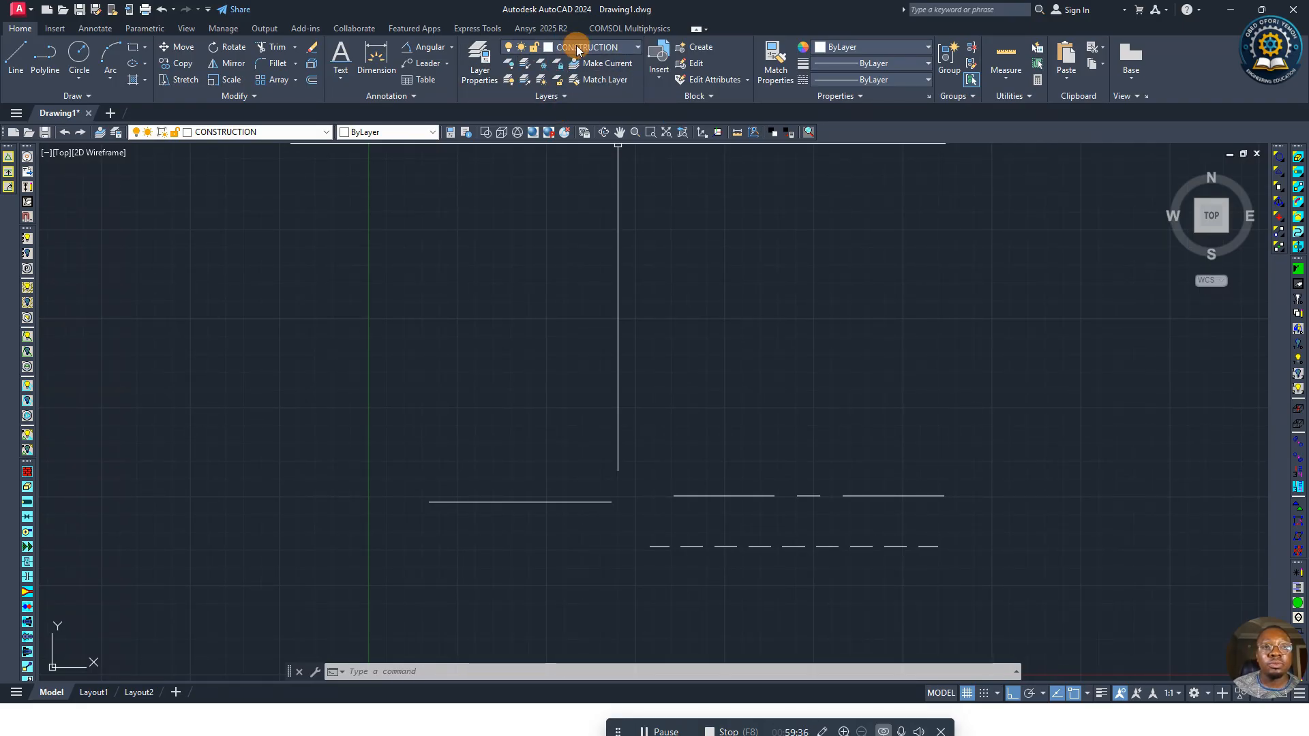
Step: On the CONSTRUCTION layer, draw three connected orthogonal lines above the existing lines, forming a rectangle open on its left side
click(639, 46)
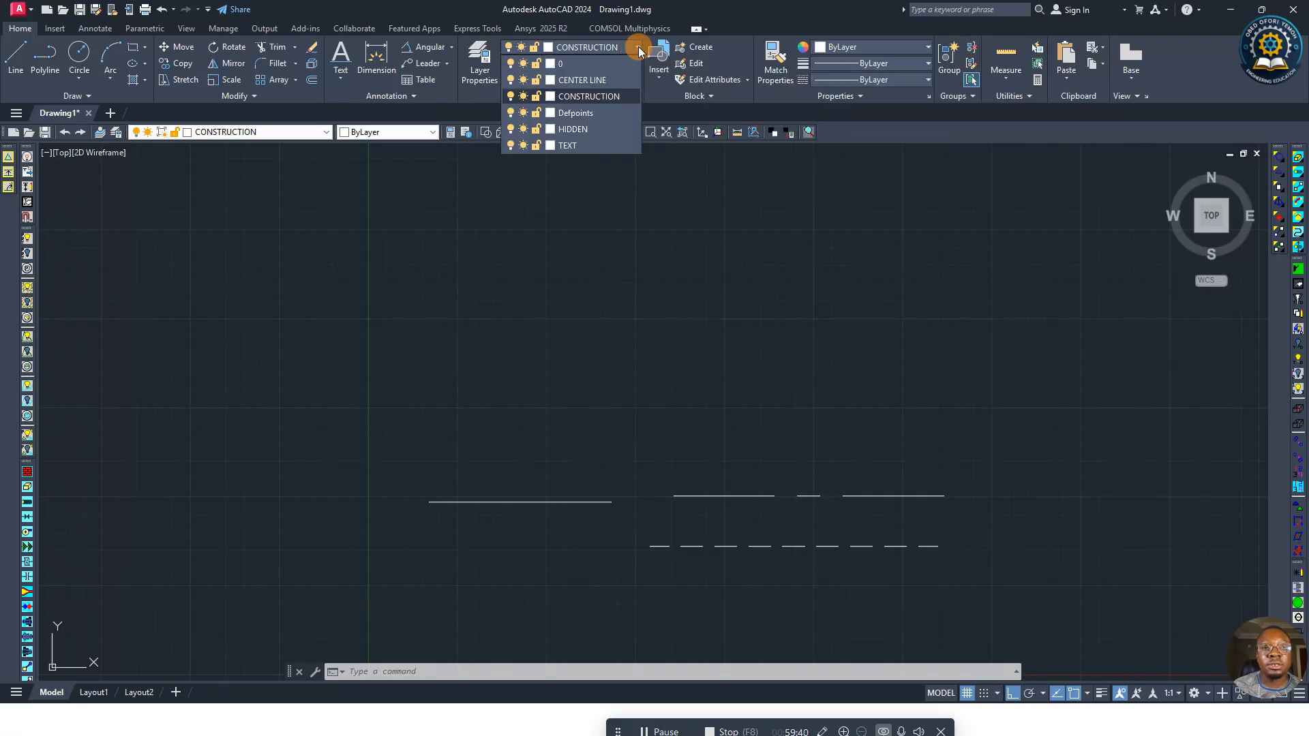
click(597, 96)
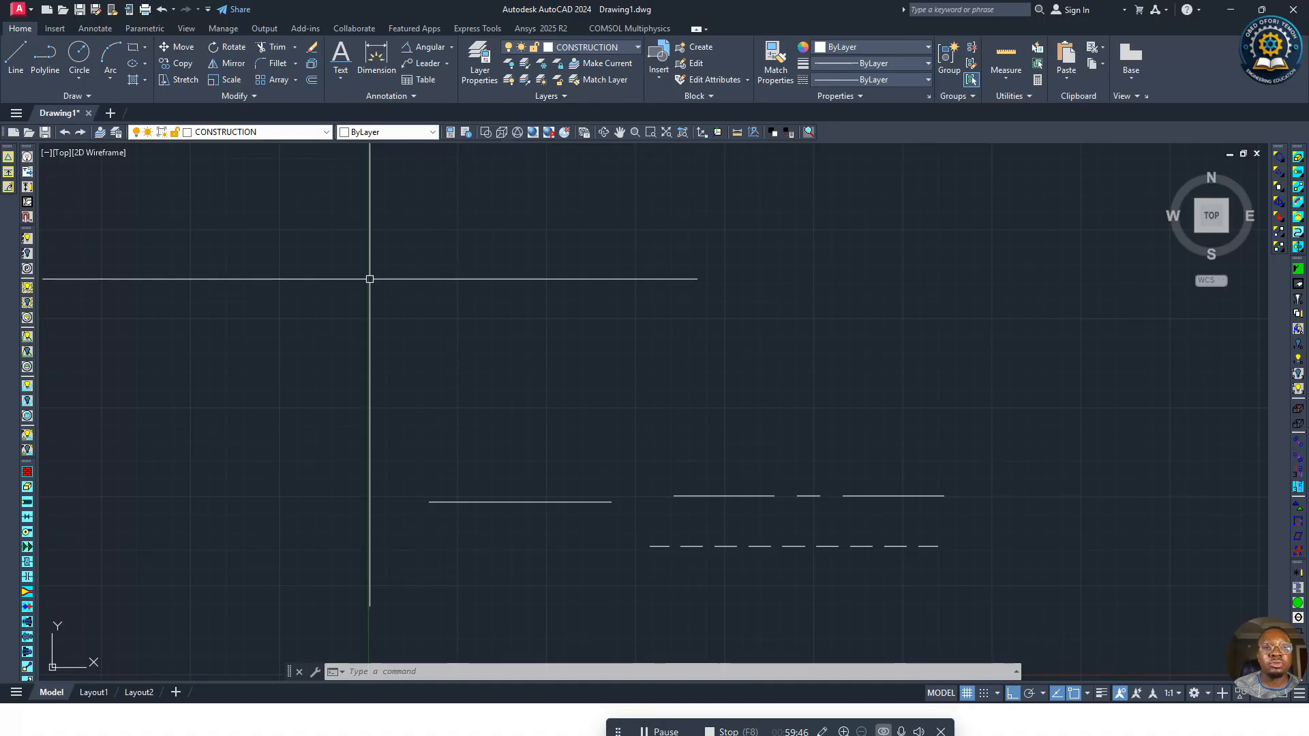
click(20, 66)
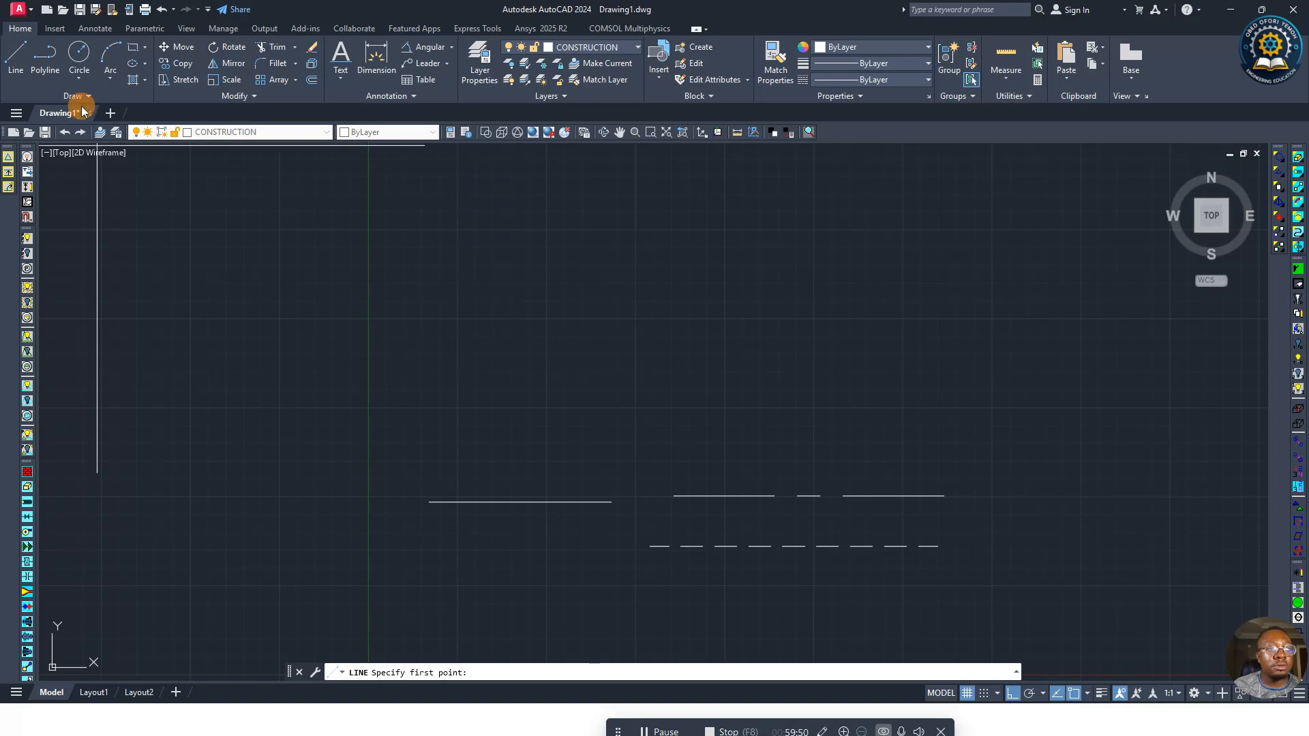
click(441, 309)
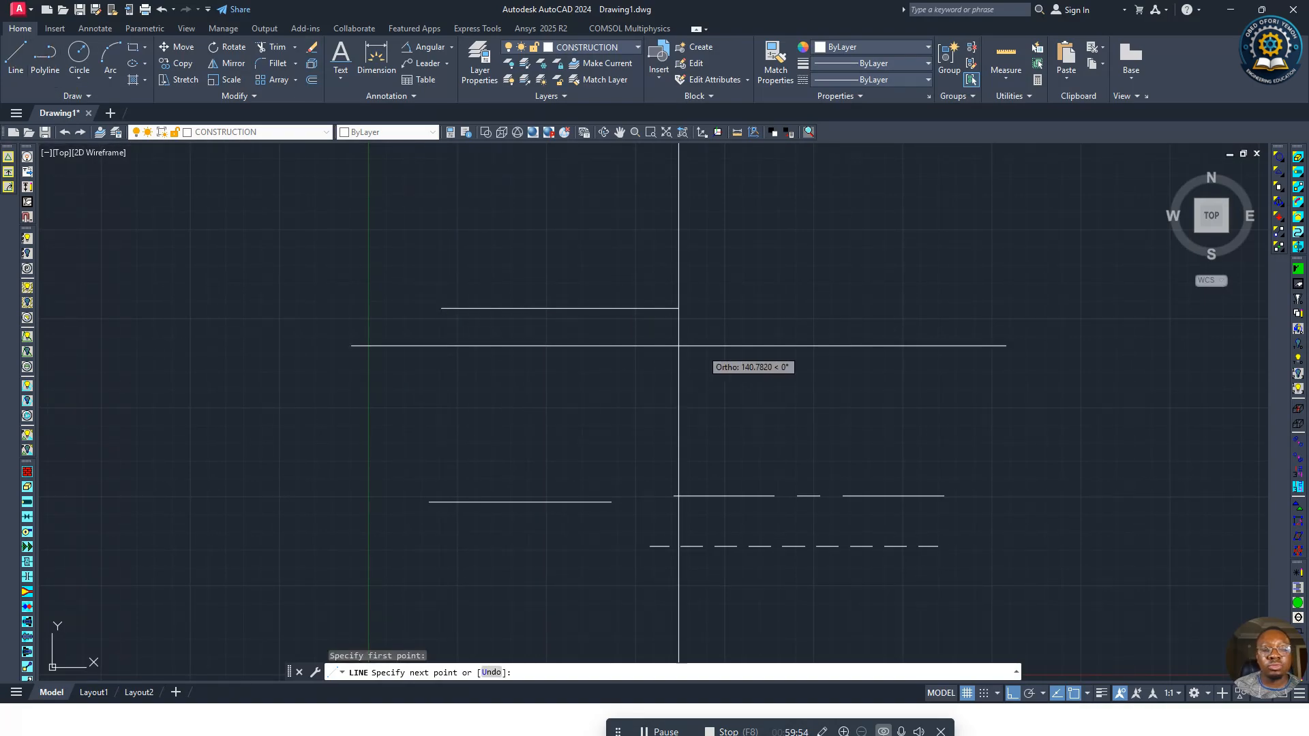
click(762, 351)
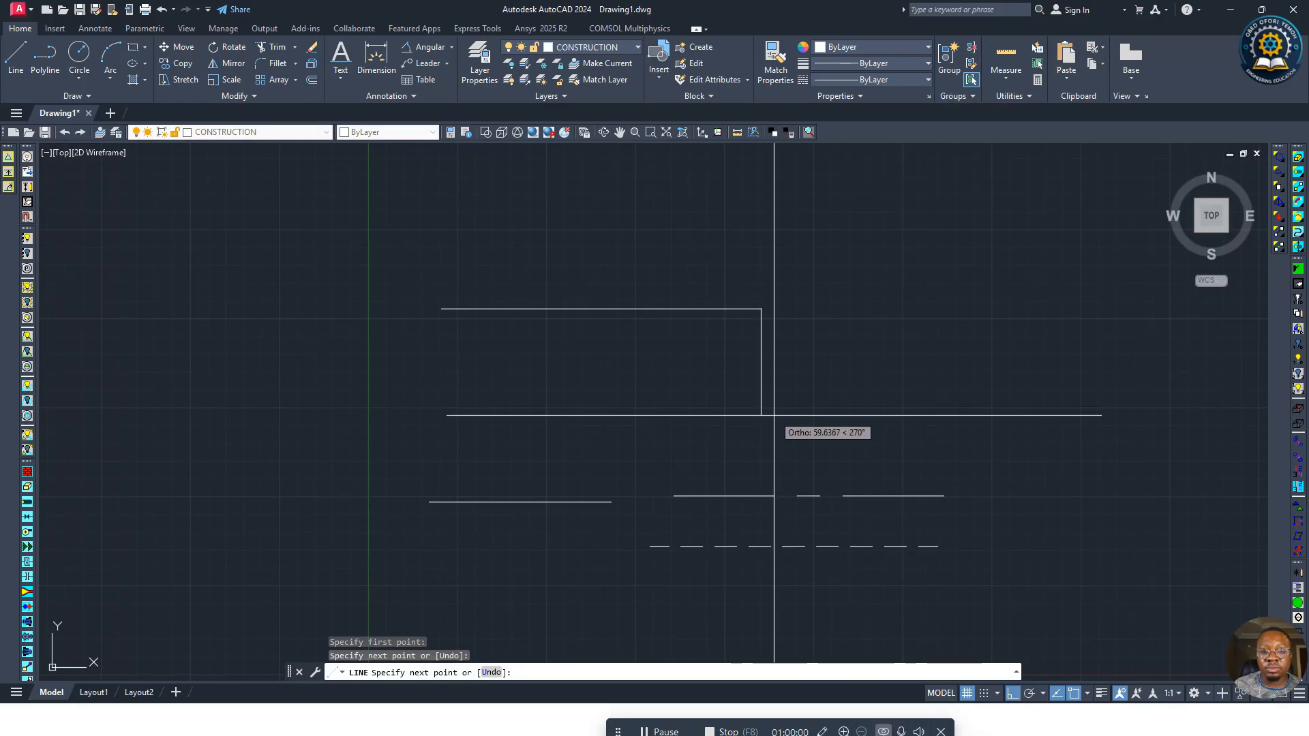
click(771, 444)
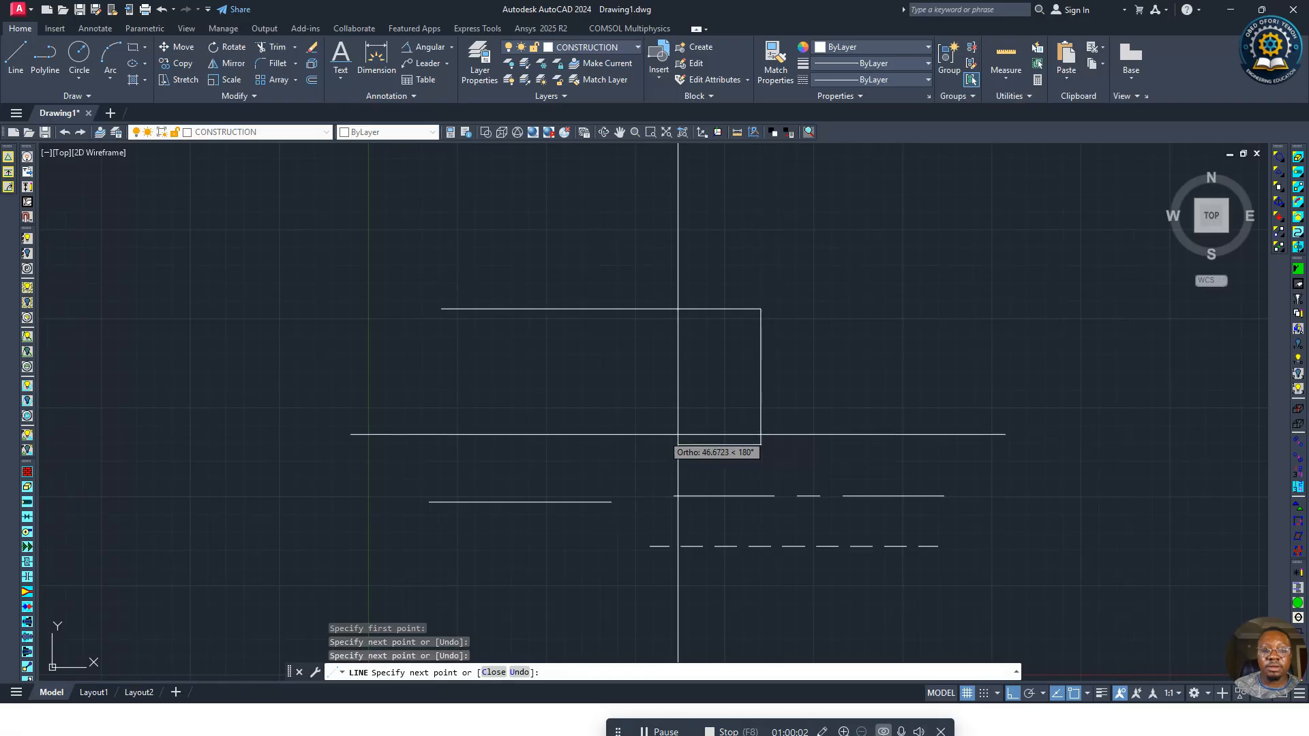
click(442, 444)
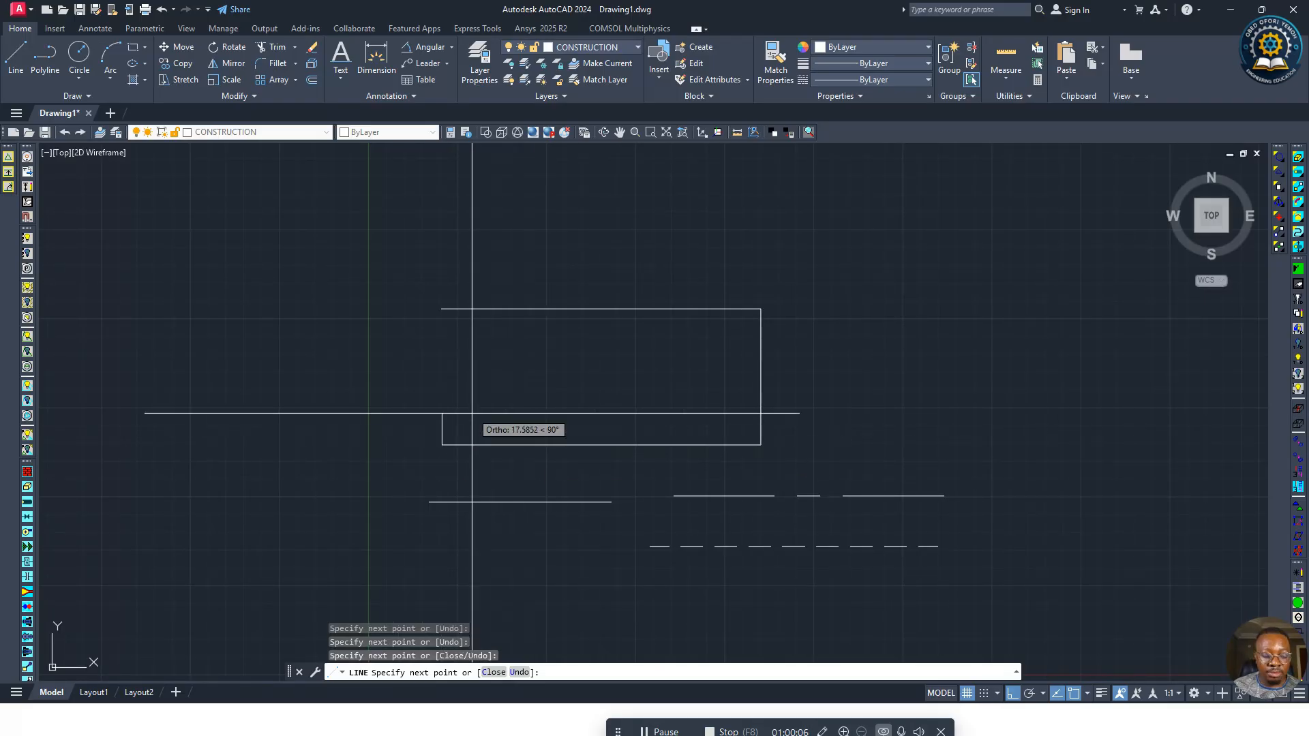
key(Return)
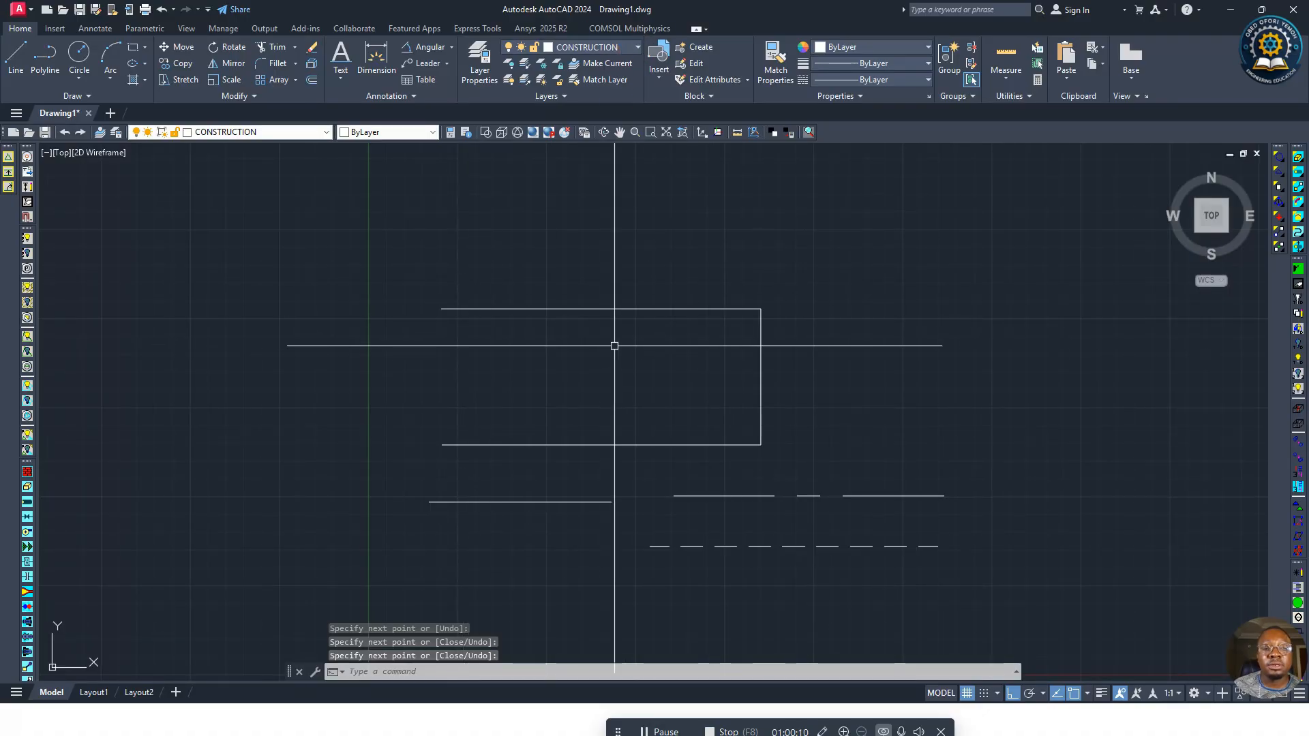
key(Return)
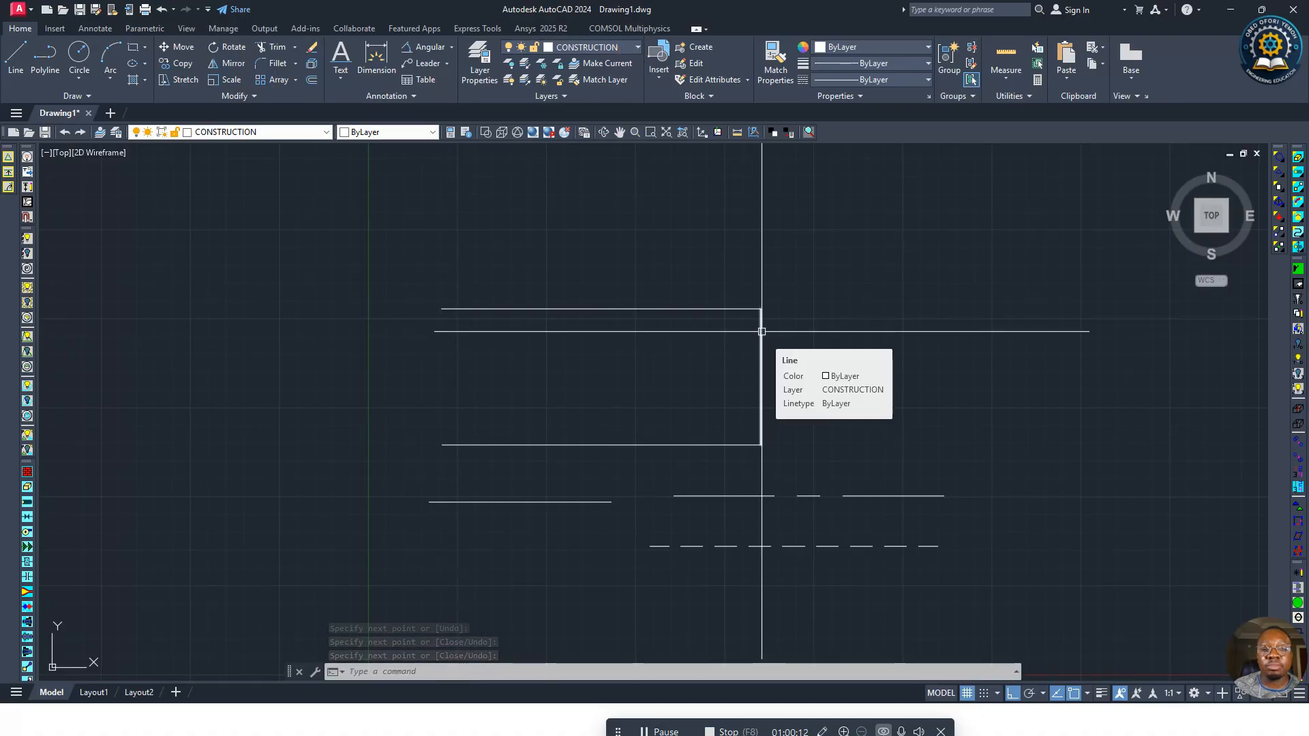
Step: Try to move the vertical line of the open rectangle to the CENTER LINE layer, and undo that layer change
click(761, 334)
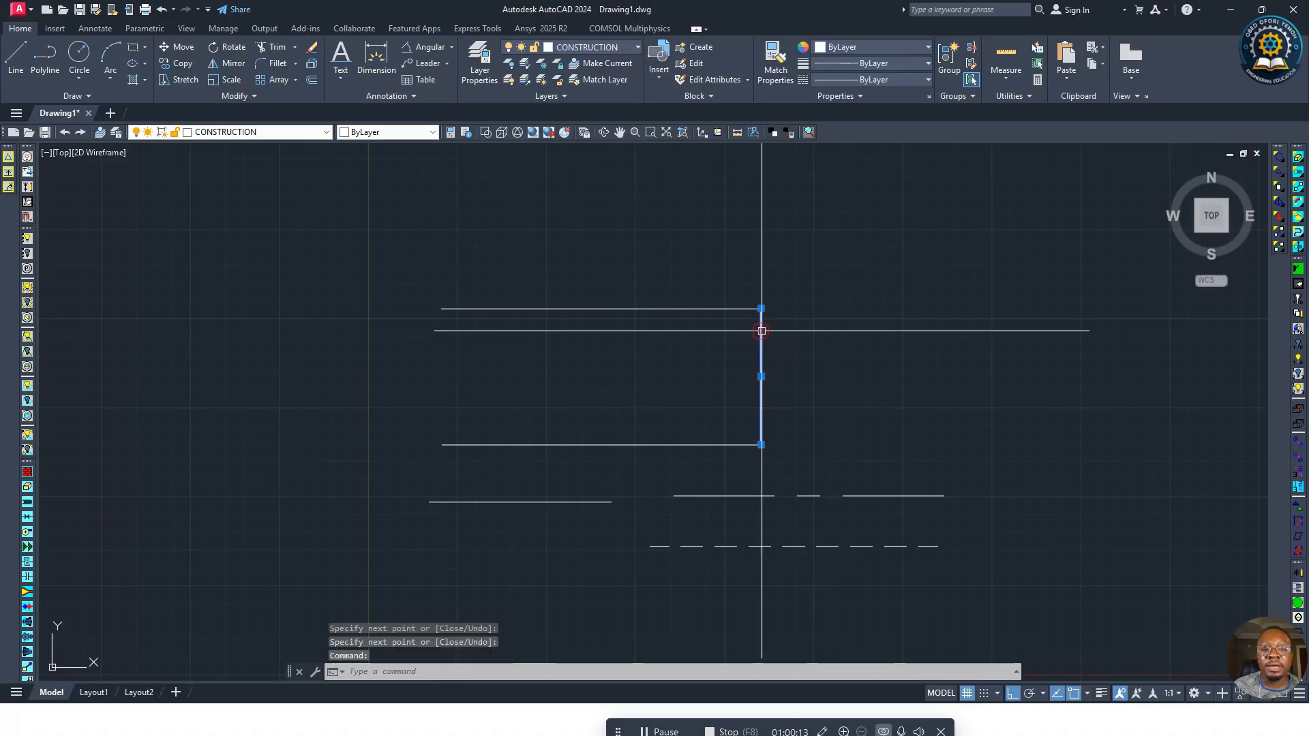
click(632, 48)
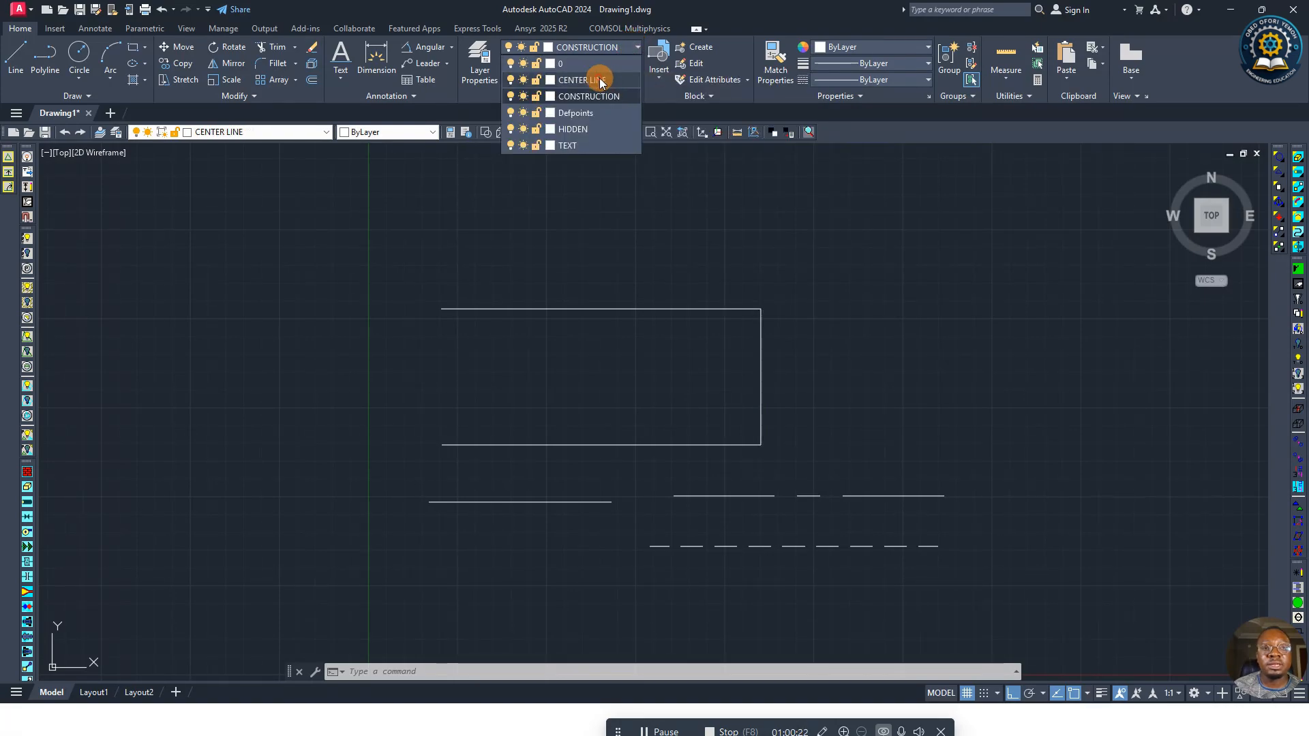
click(599, 79)
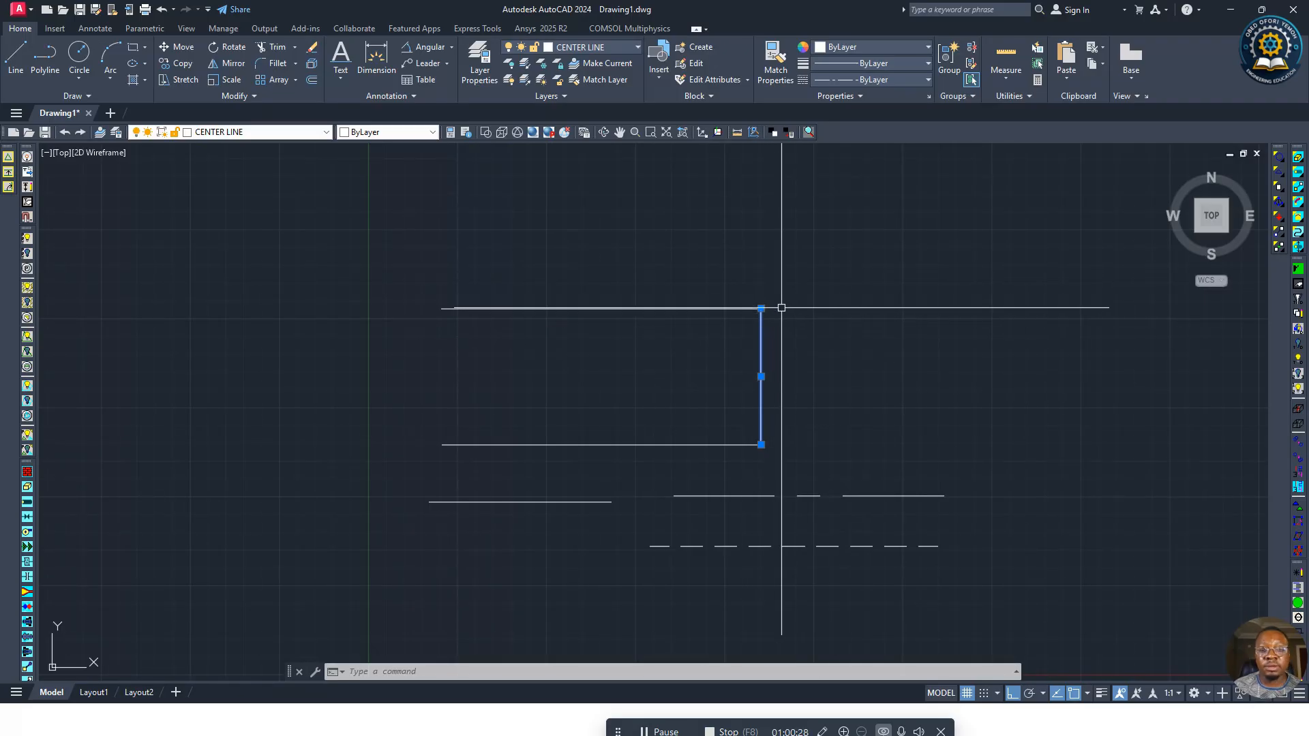
click(165, 17)
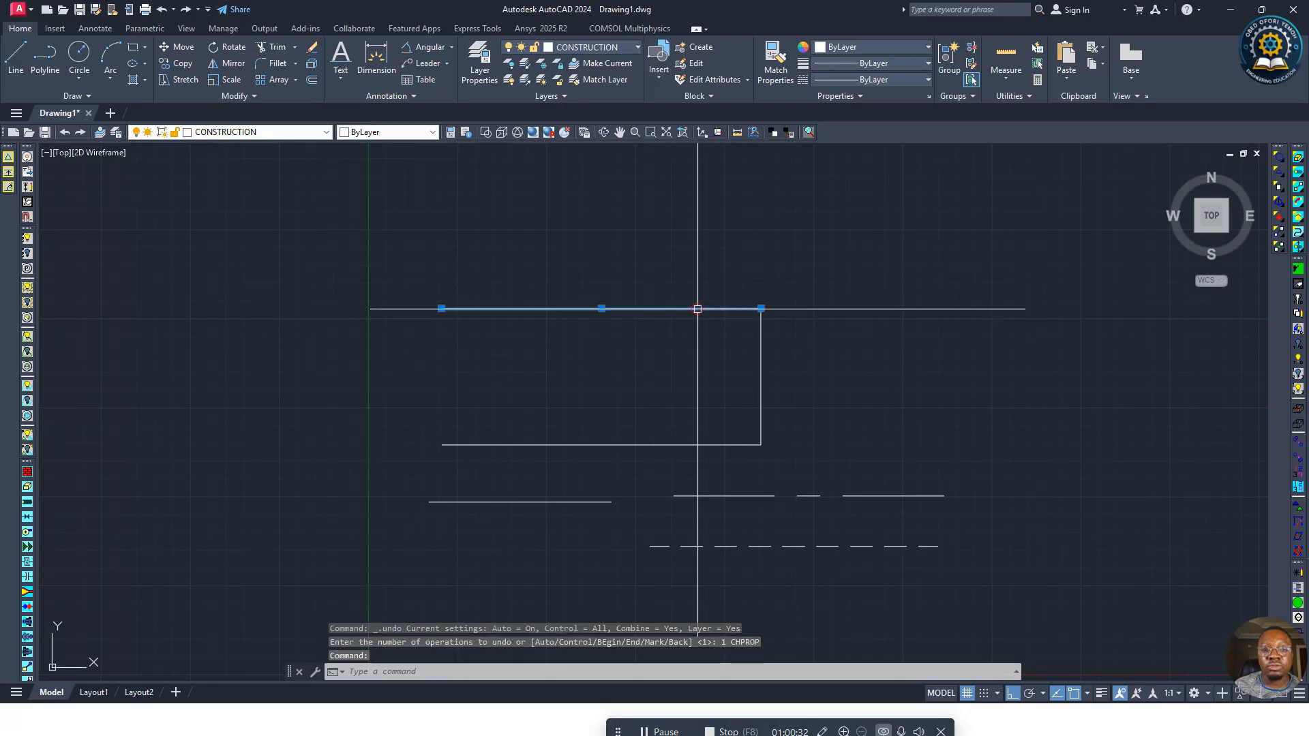
Step: Move the upper horizontal line of the open rectangle to the CENTER LINE layer and deselect it
click(619, 48)
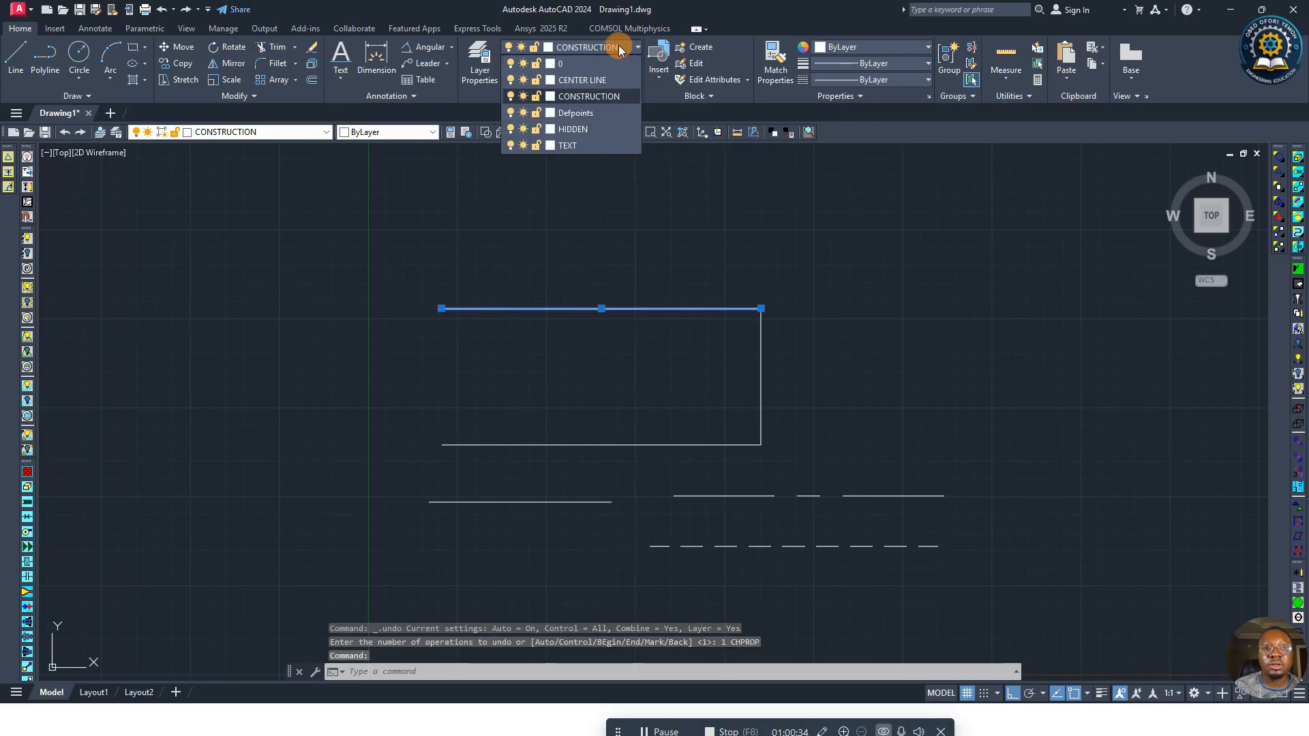
click(604, 80)
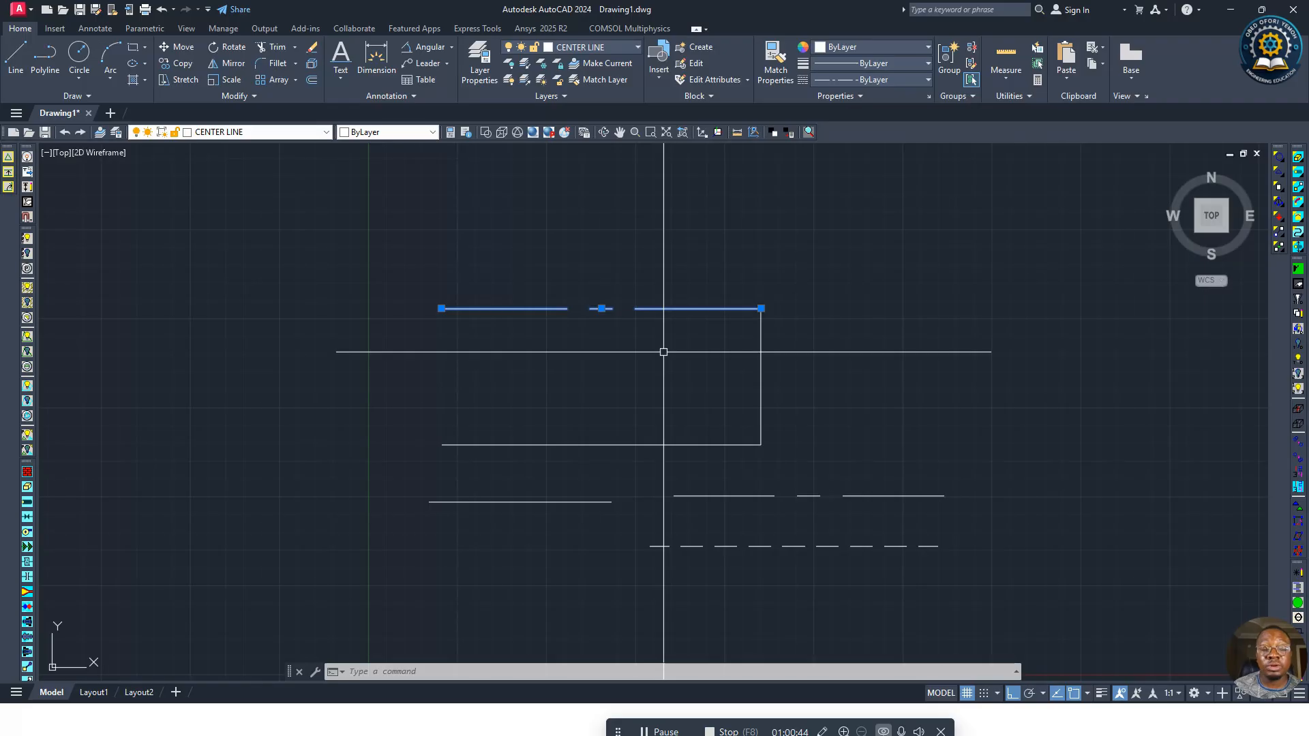
key(Escape)
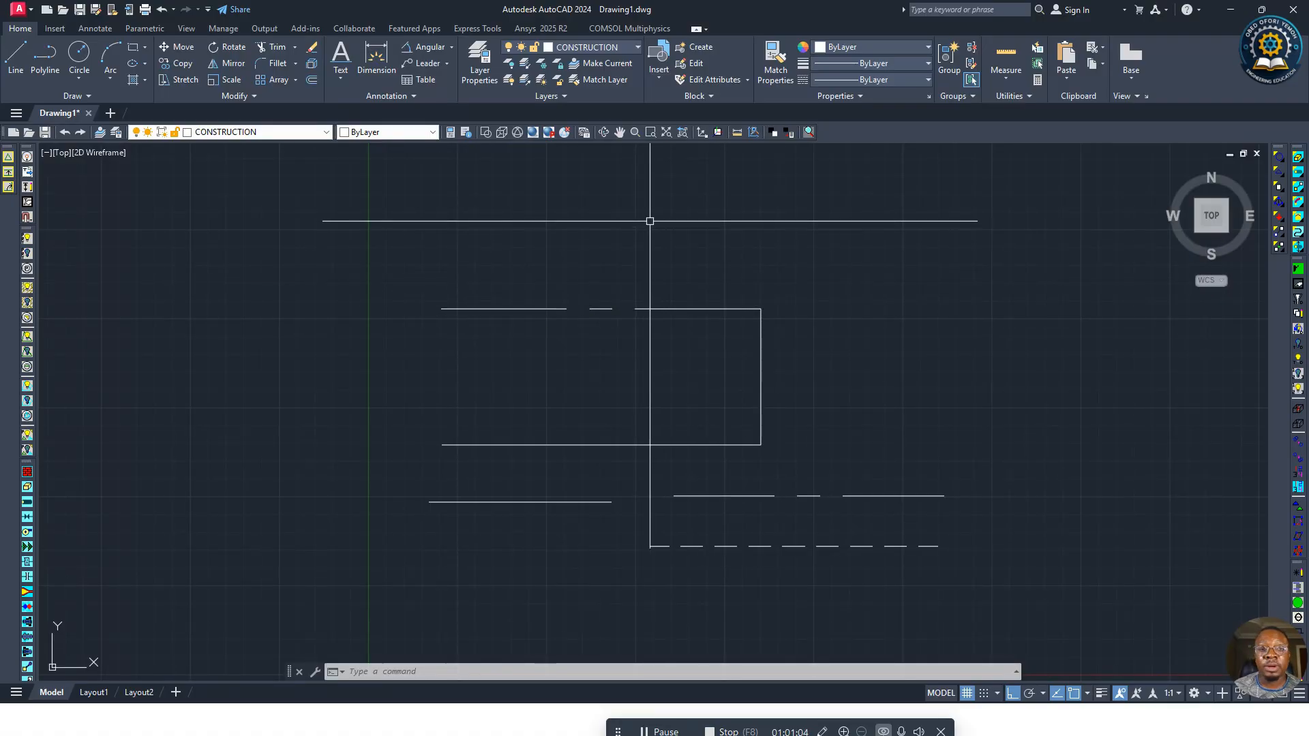
Step: Assign the lower horizontal line of the open rectangle to the CENTER LINE layer and clear the selection
click(601, 445)
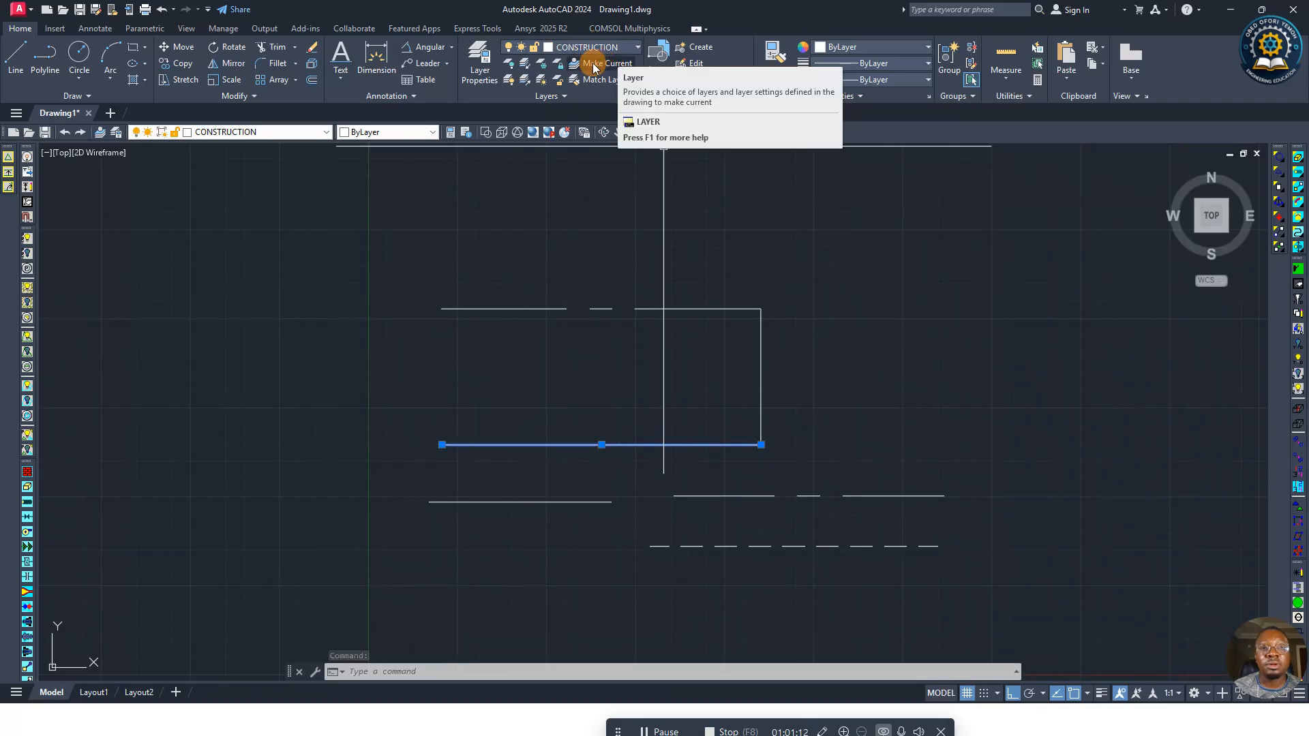
click(635, 47)
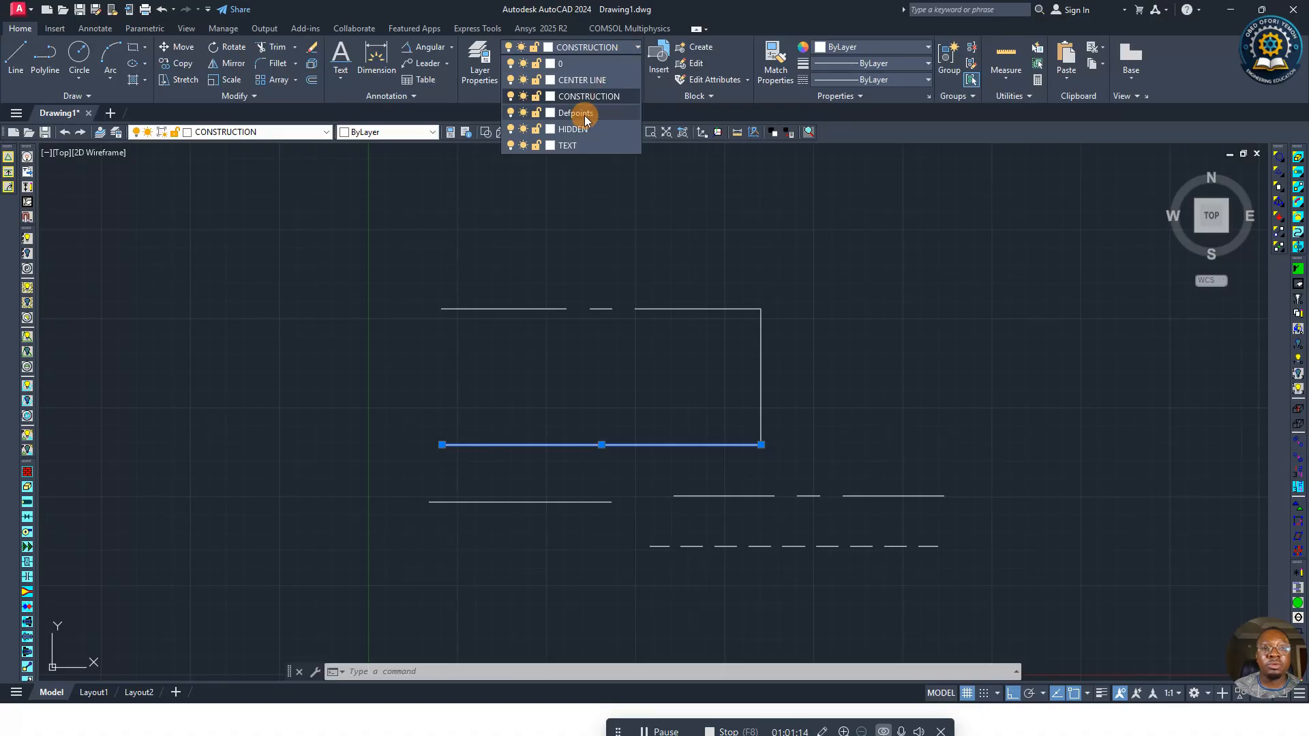
click(600, 80)
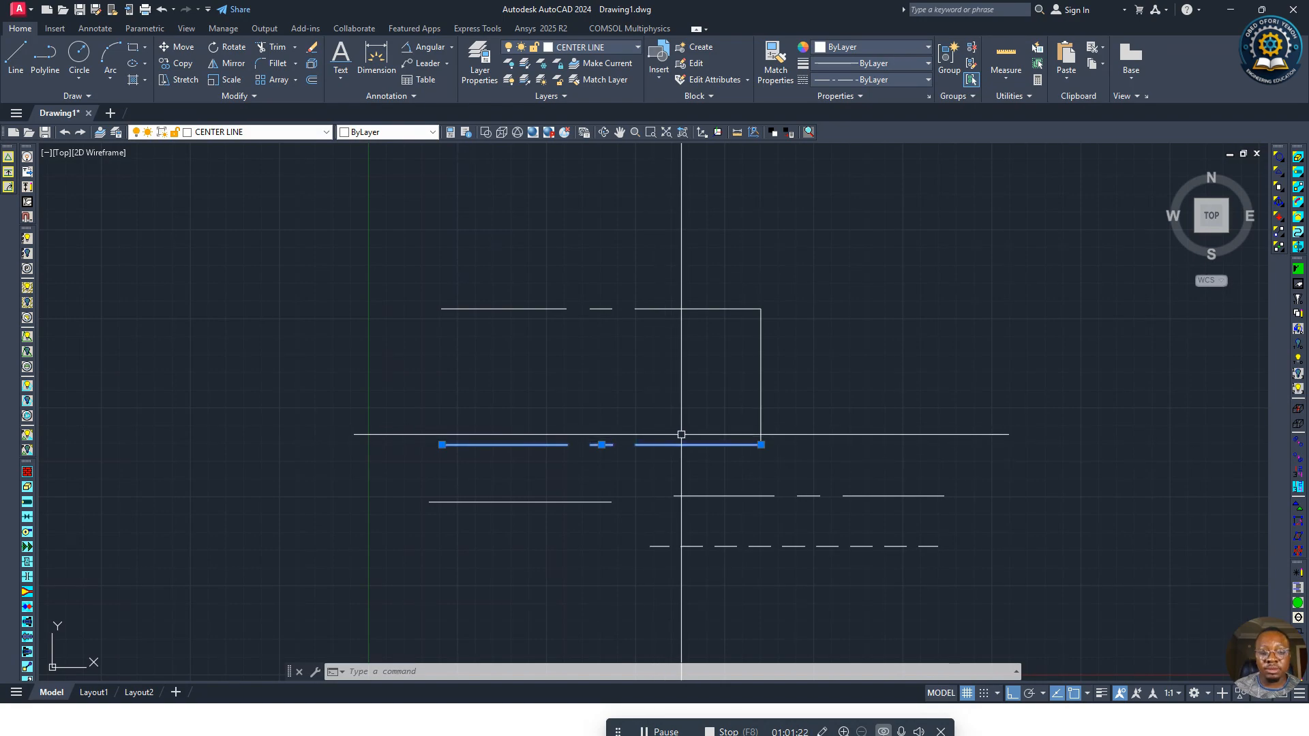
key(Escape)
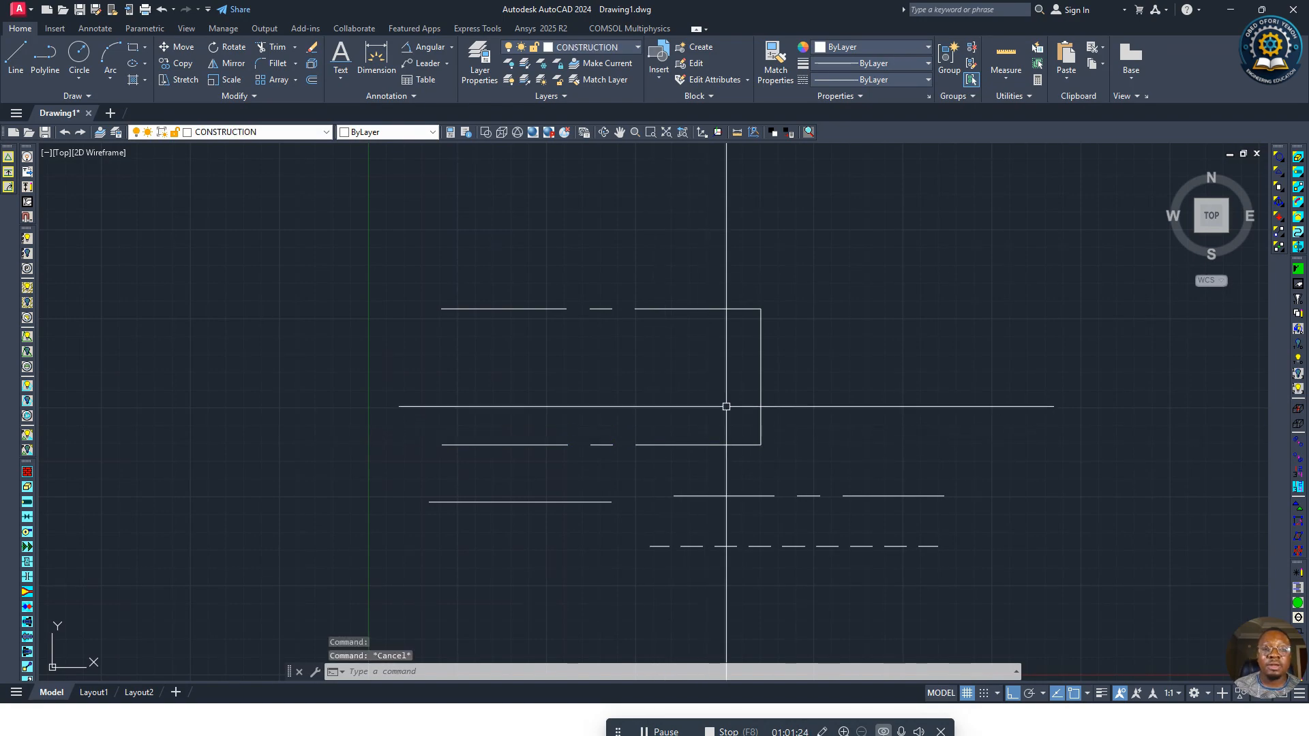
Step: Select both center-line sides of the open rectangle and return them to the CONSTRUCTION layer
click(648, 459)
click(591, 418)
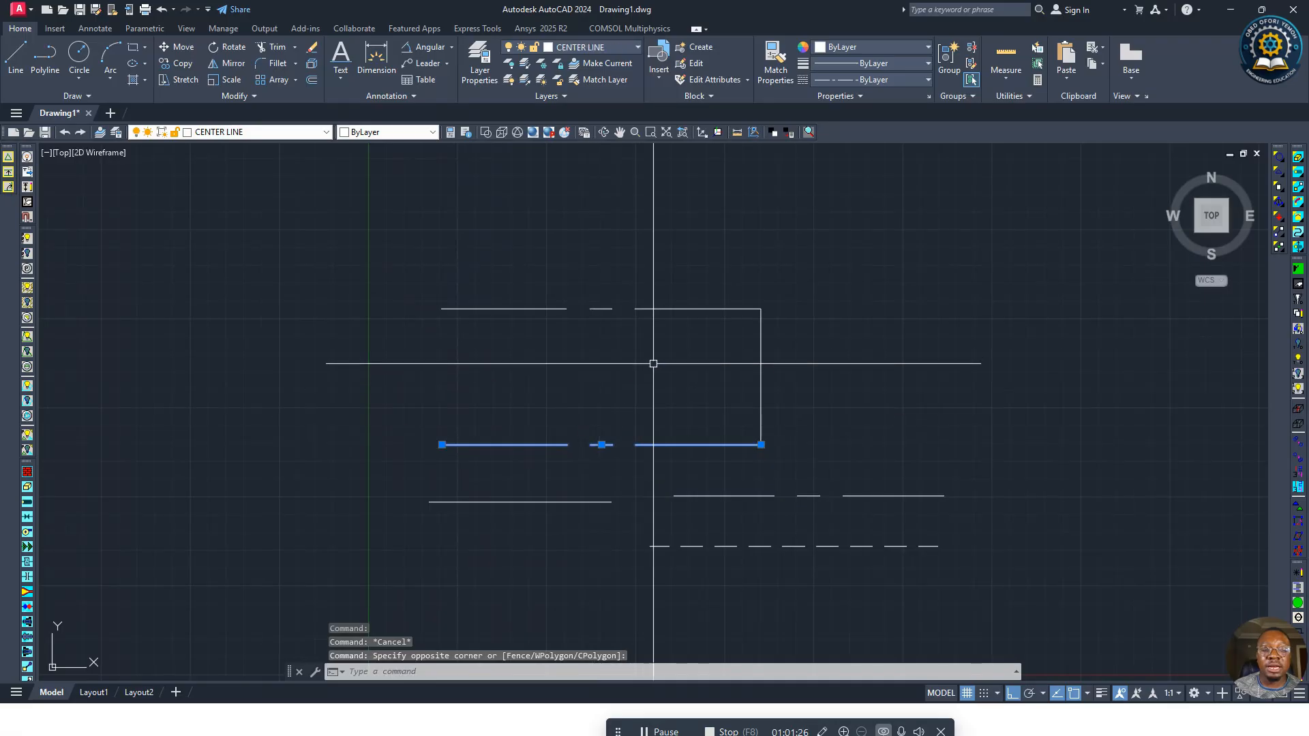
click(651, 334)
click(604, 276)
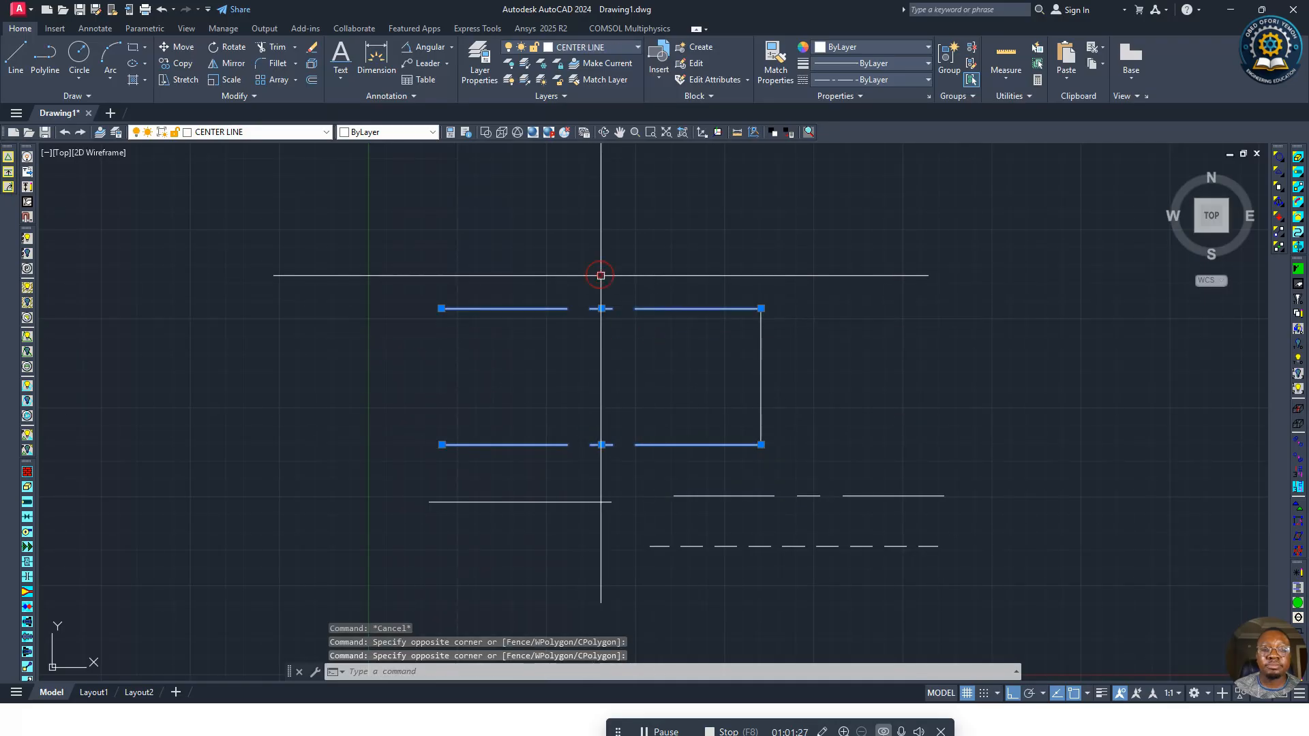
click(591, 48)
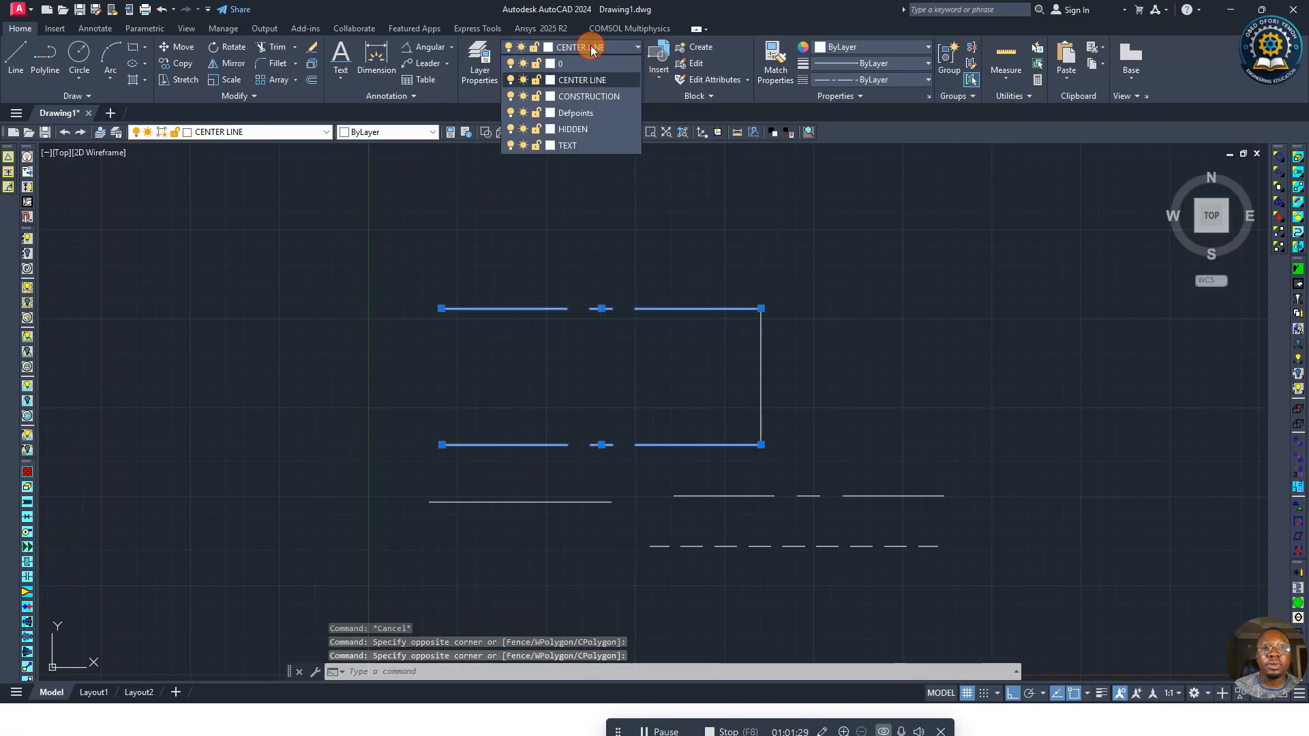
click(596, 95)
key(Escape)
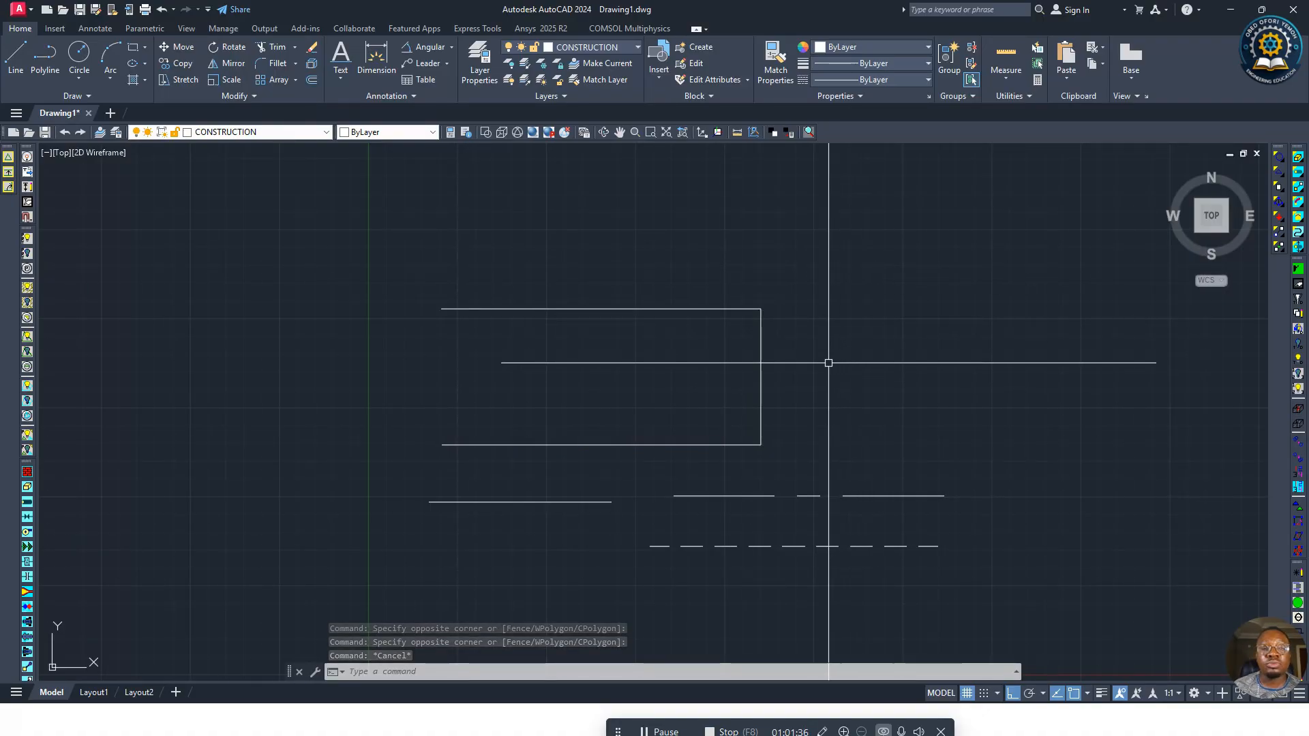
click(628, 49)
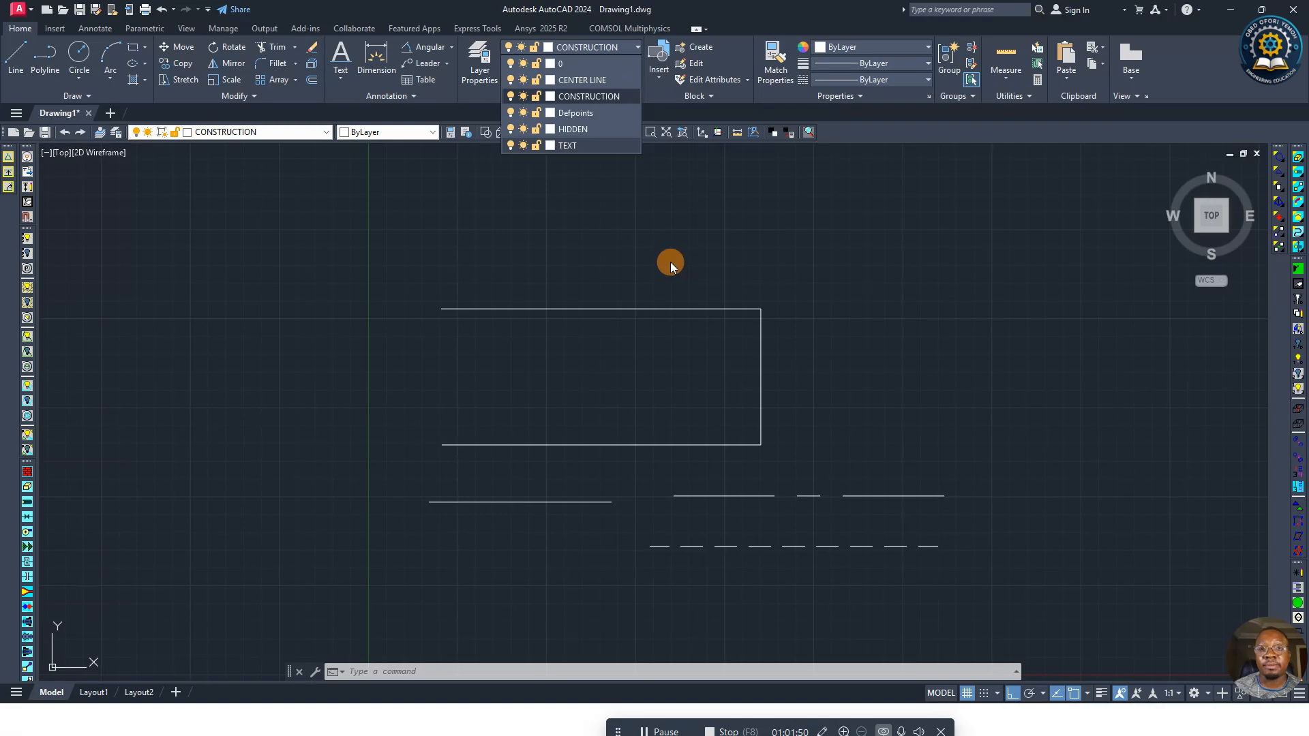
click(670, 265)
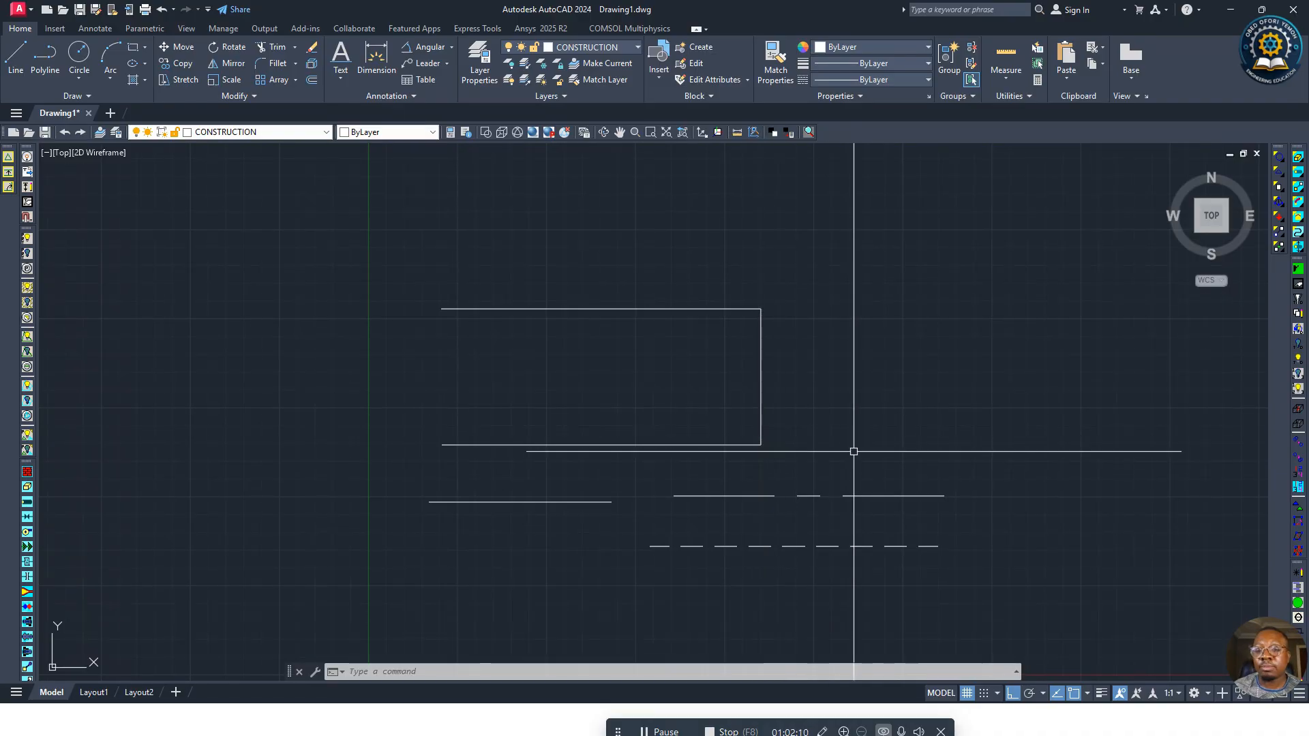
Step: Erase all lines in the drawing, including the open rectangle and the three sample lines below it
click(993, 568)
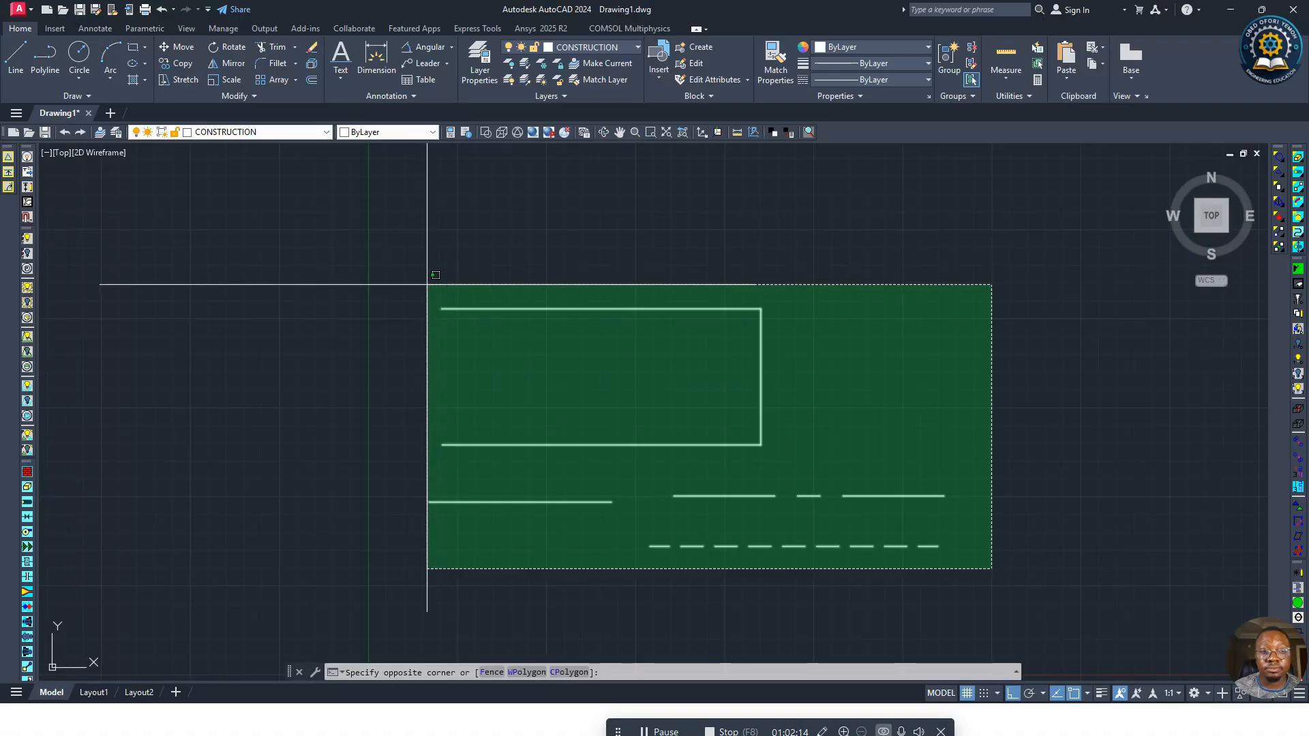
click(360, 247)
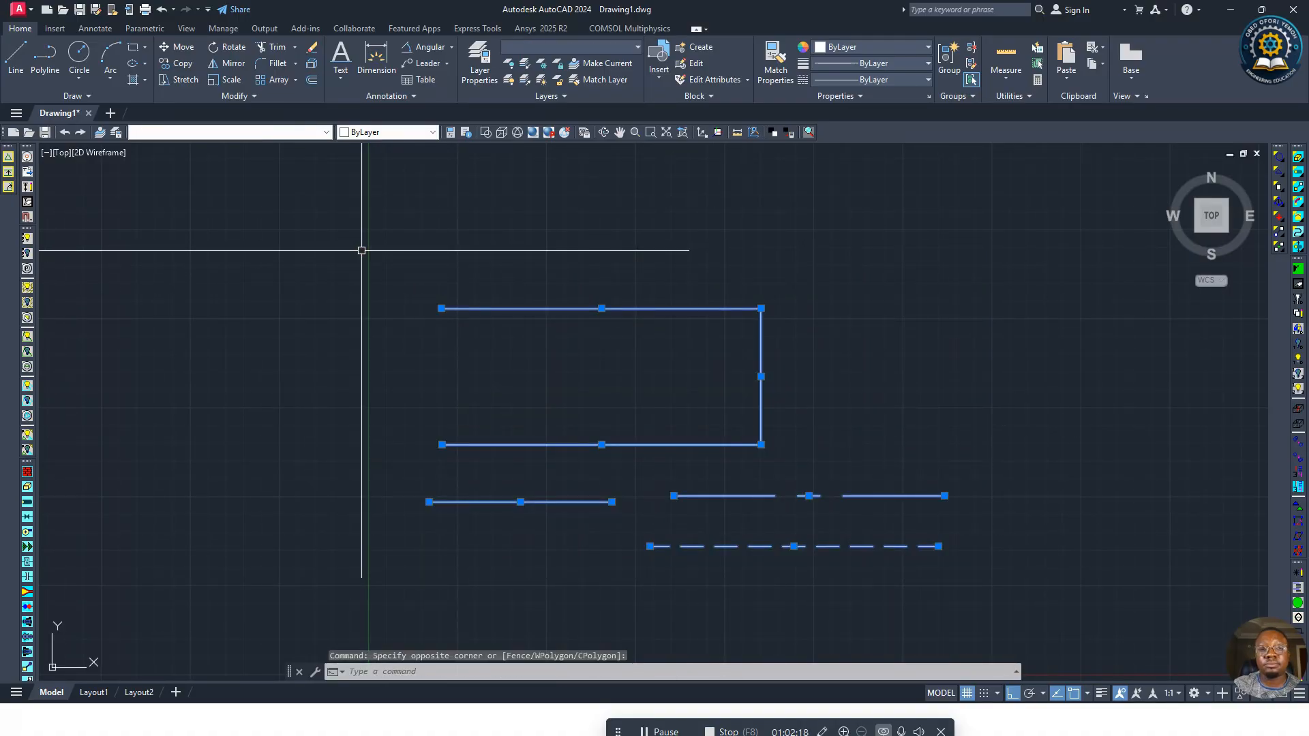
key(Delete)
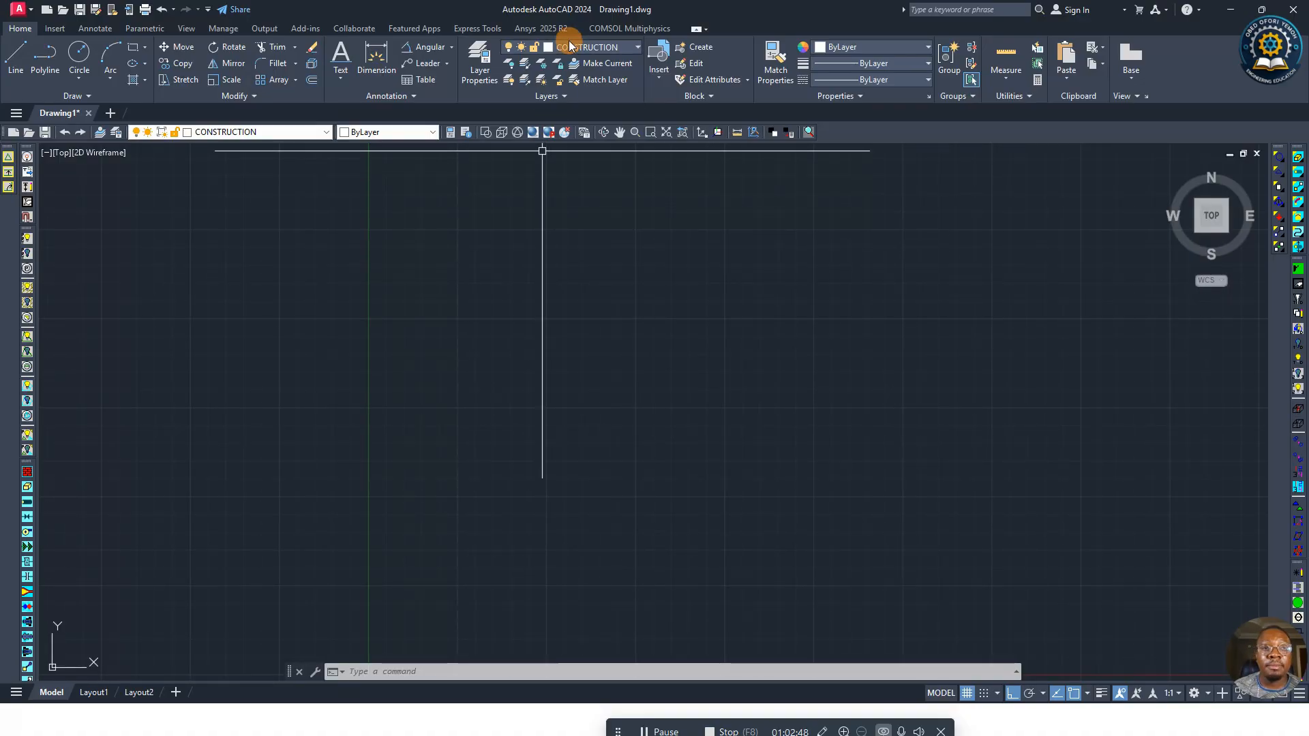
Step: Draw a 100-unit horizontal line on the CONSTRUCTION layer and end the Line command
click(584, 47)
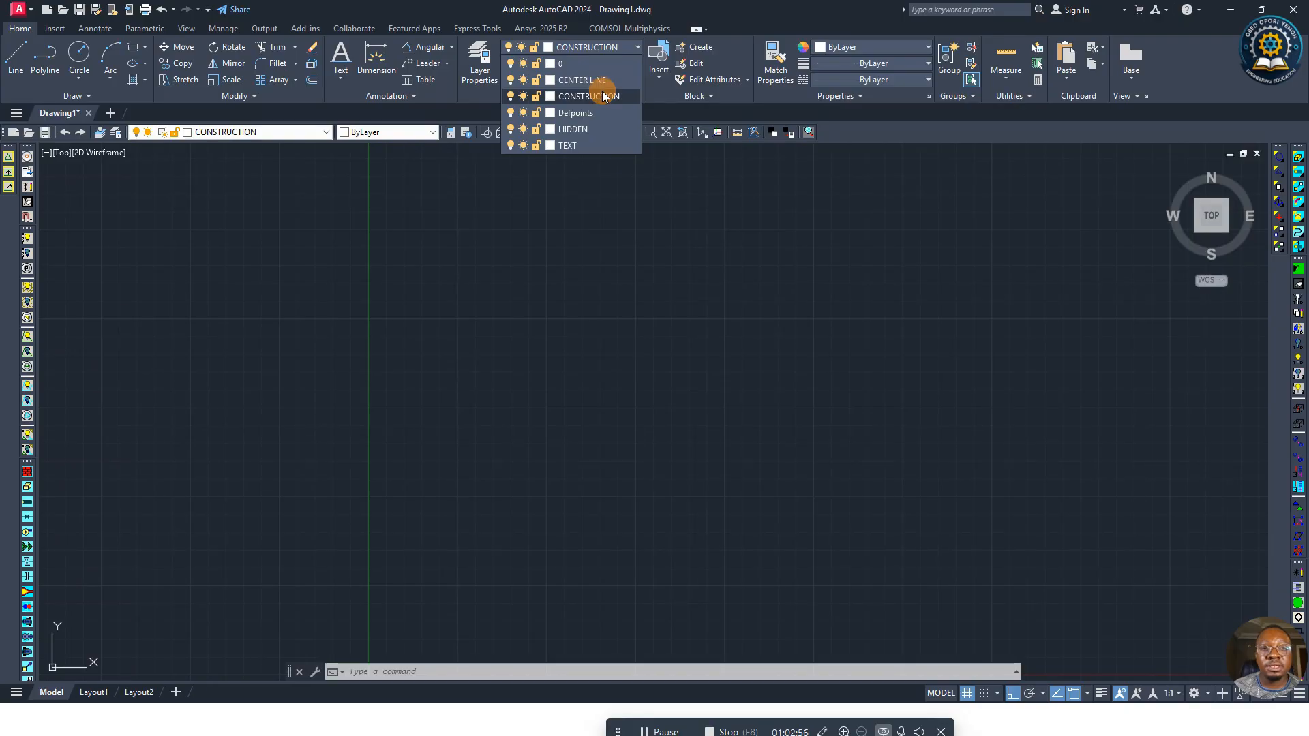
click(469, 277)
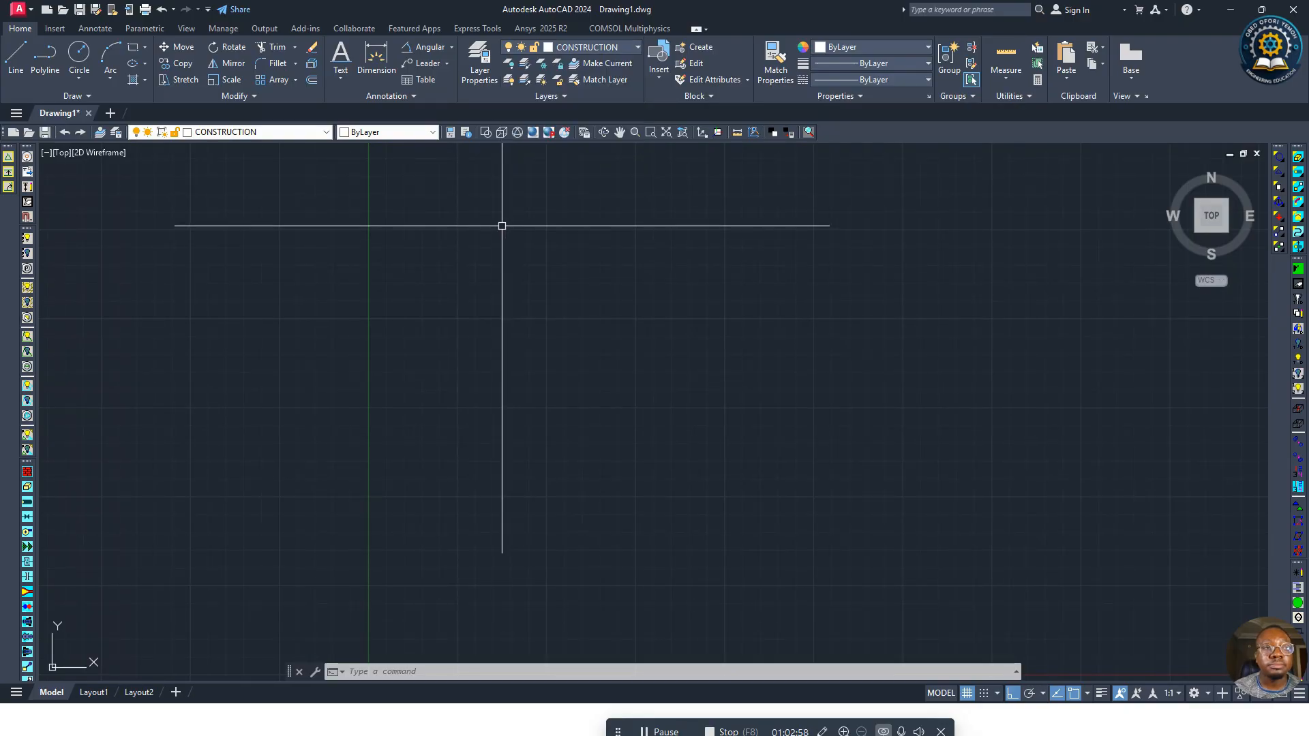
click(14, 60)
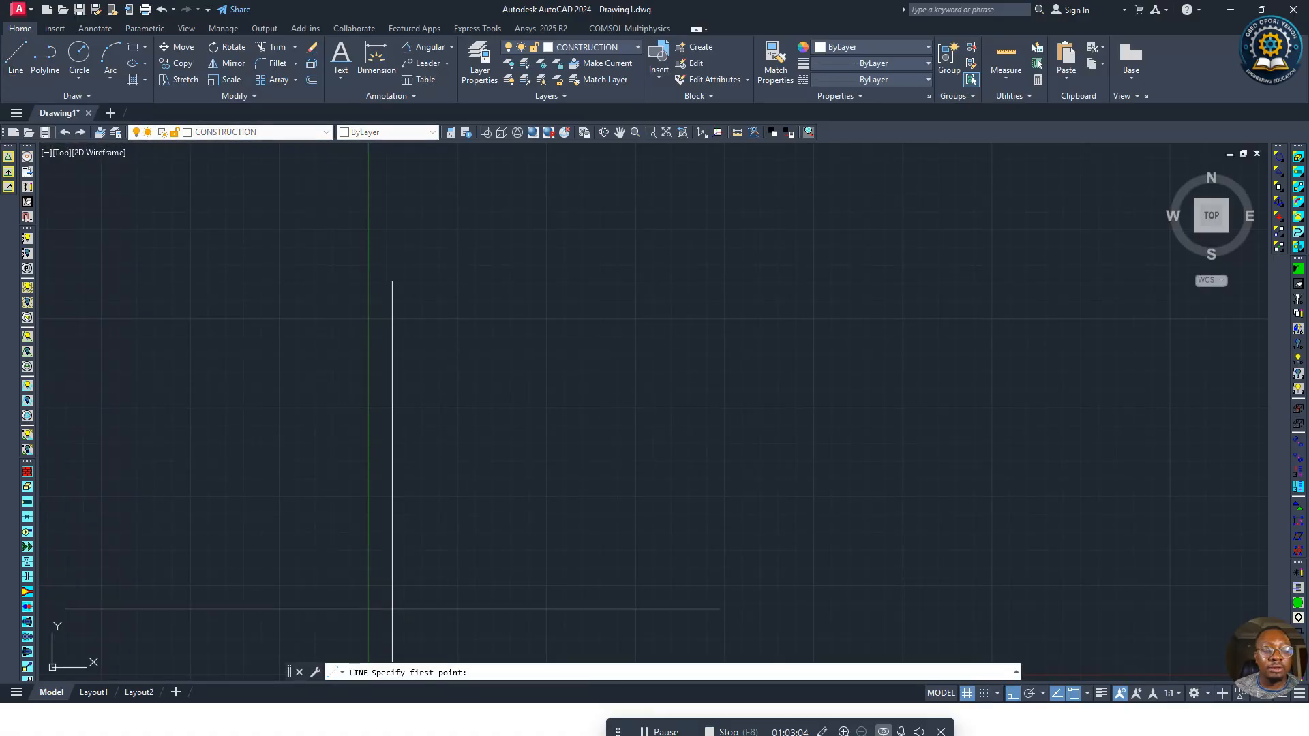
click(446, 675)
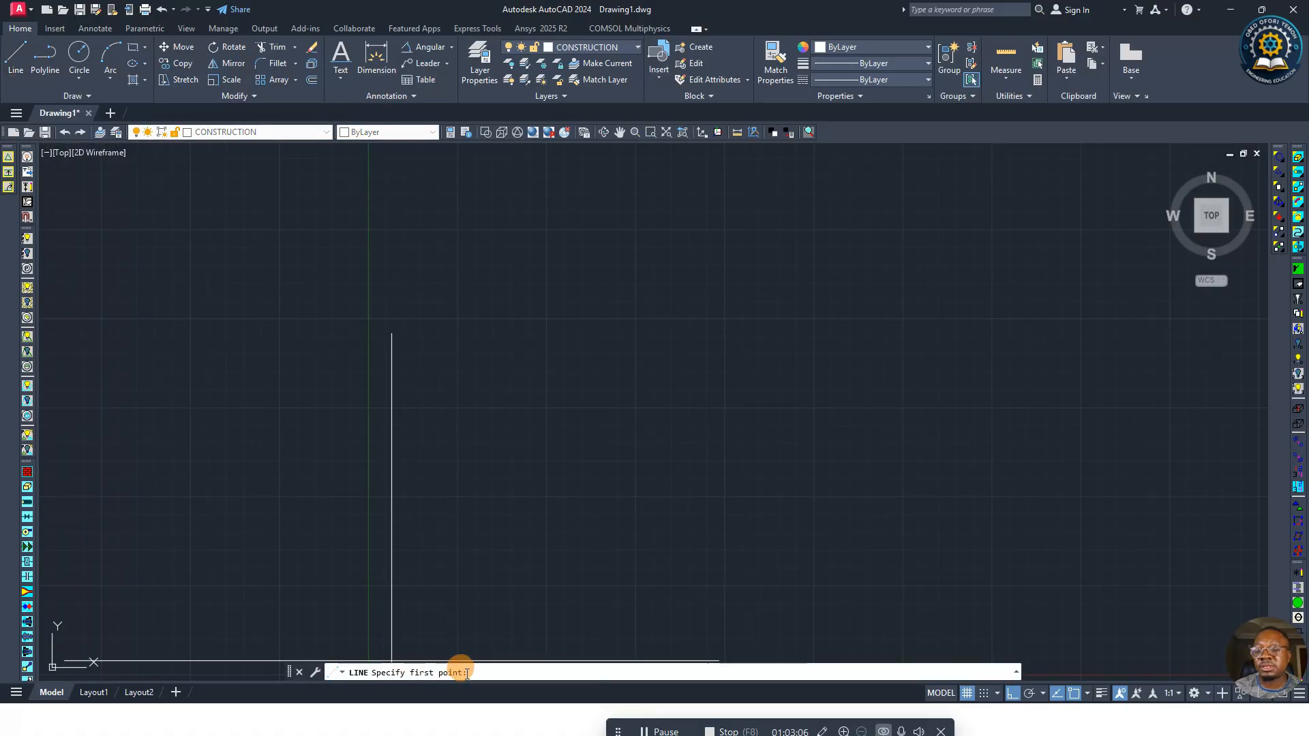
click(387, 306)
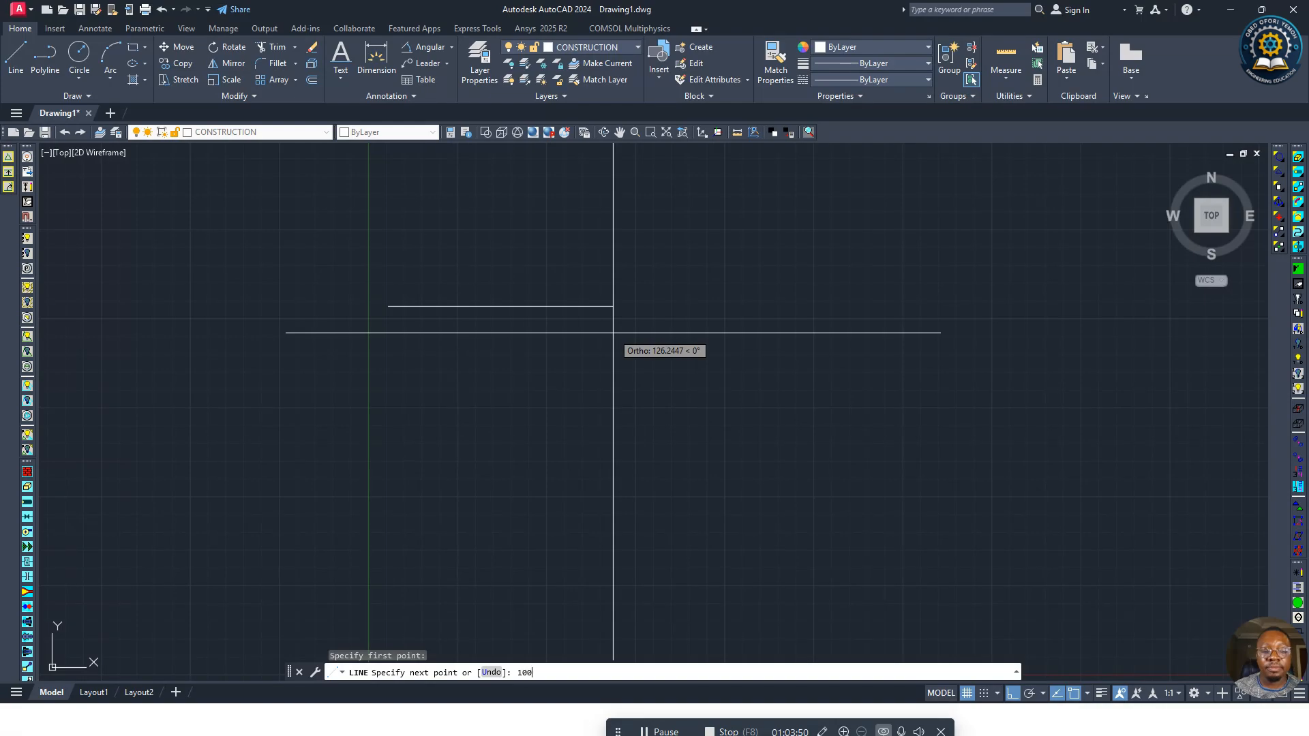
key(Return)
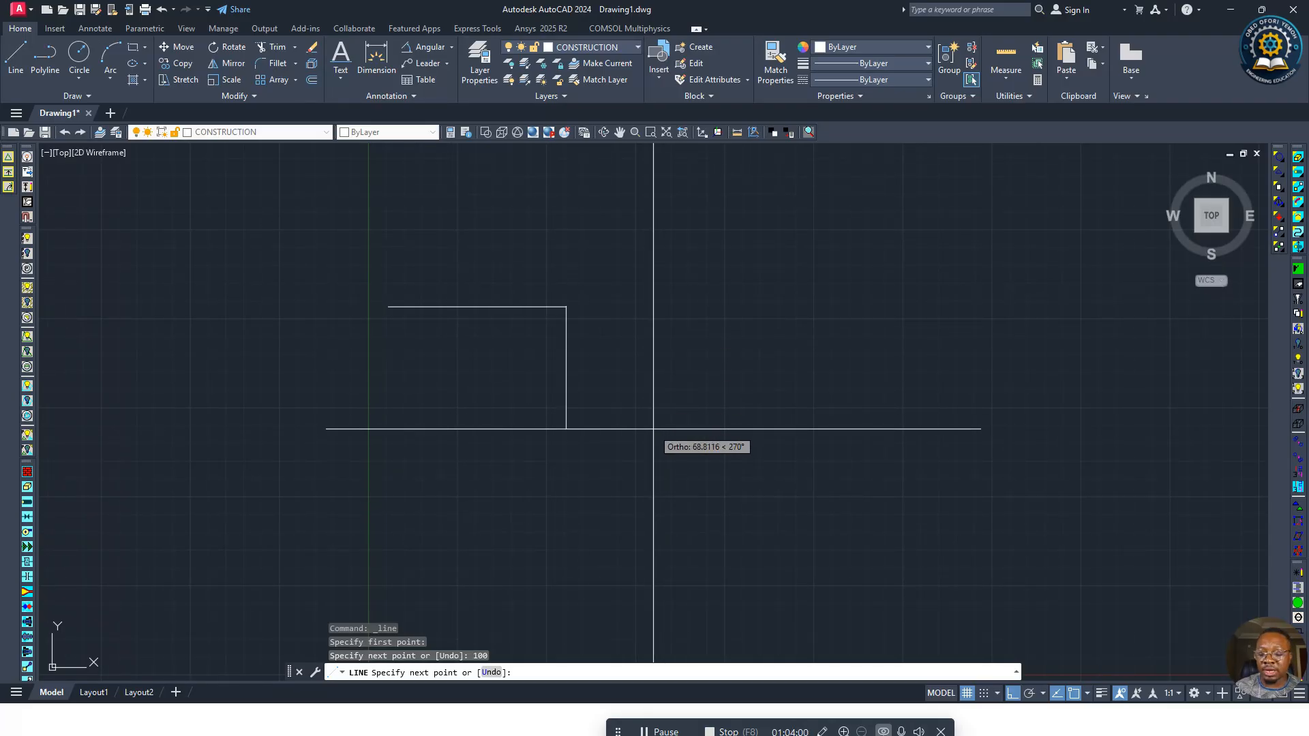
key(Return)
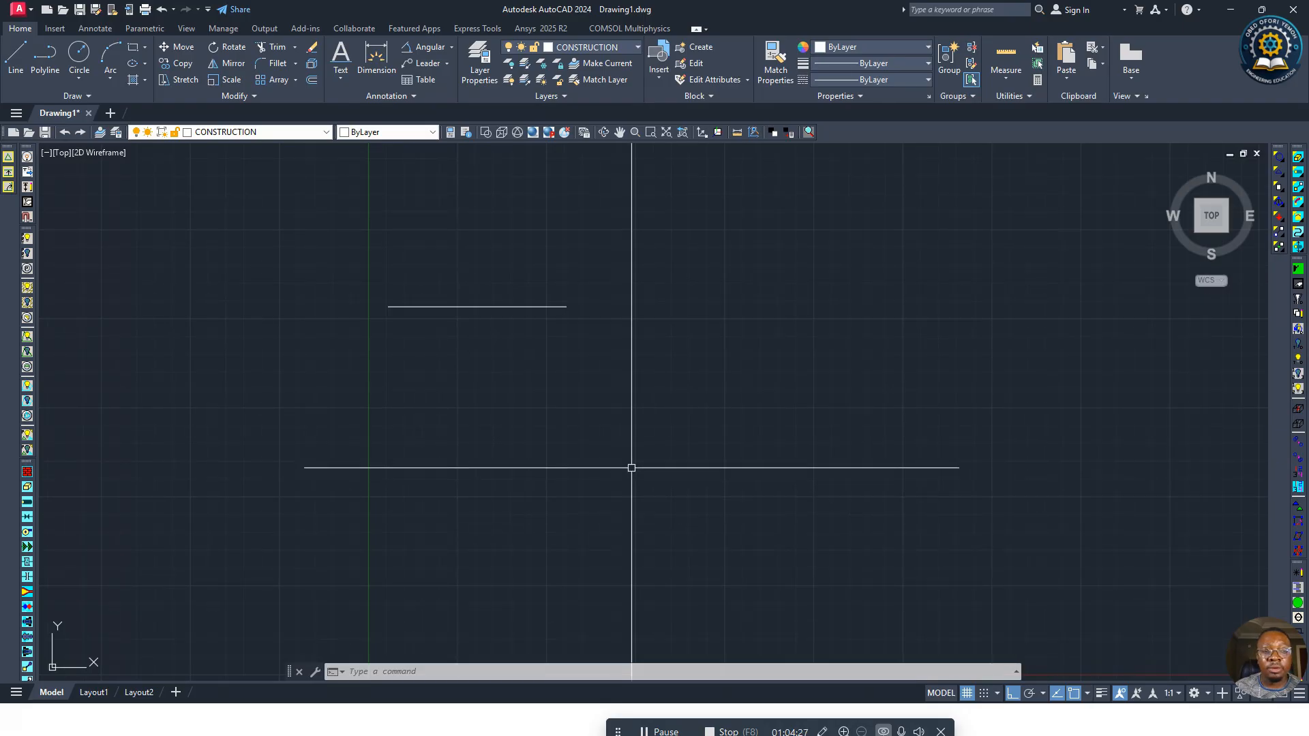
Step: Turn off the grid and start a line below the 100-unit line, switching Ortho mode off and back on
click(968, 694)
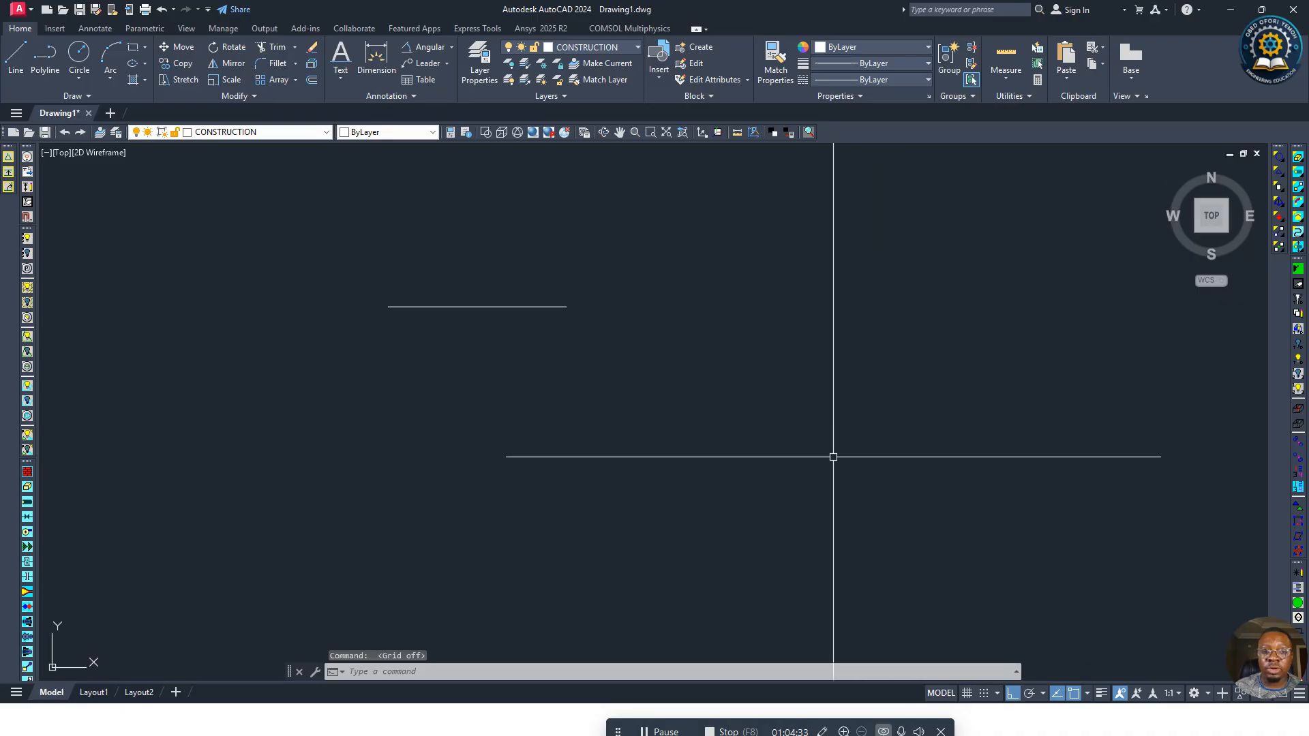
click(1011, 695)
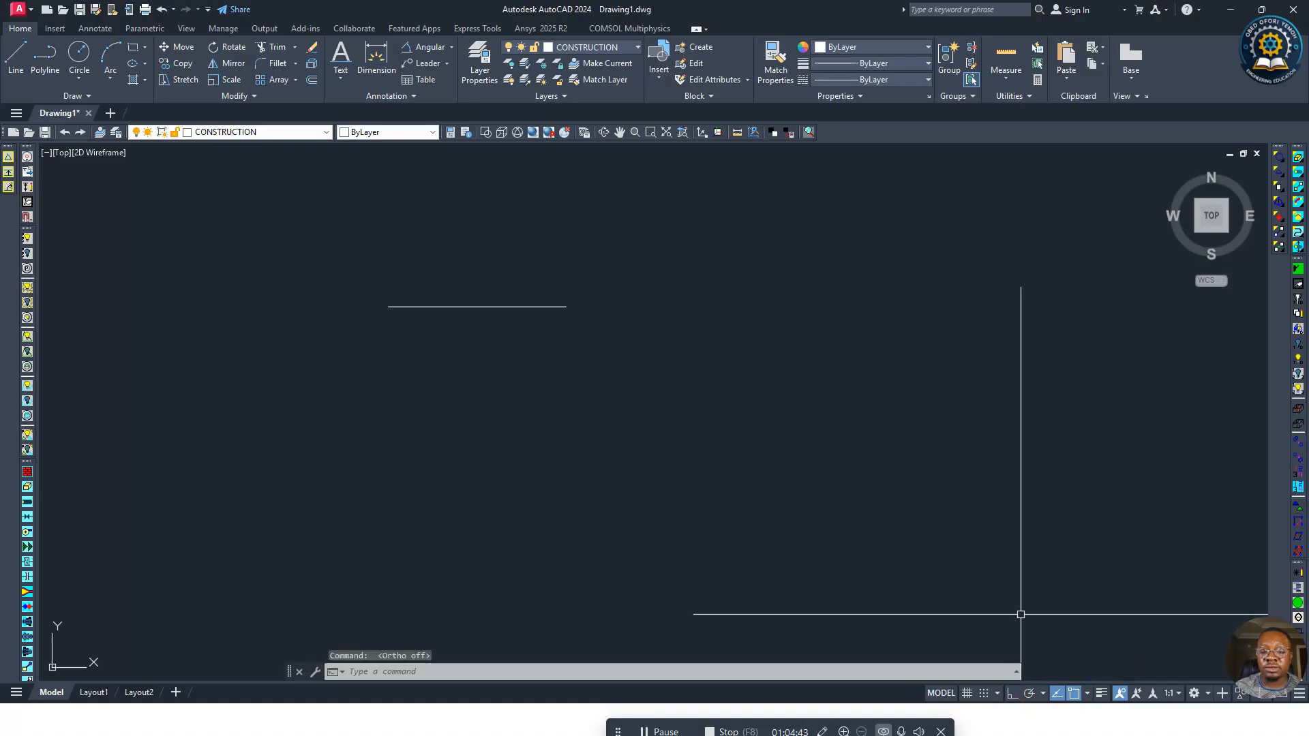
click(26, 75)
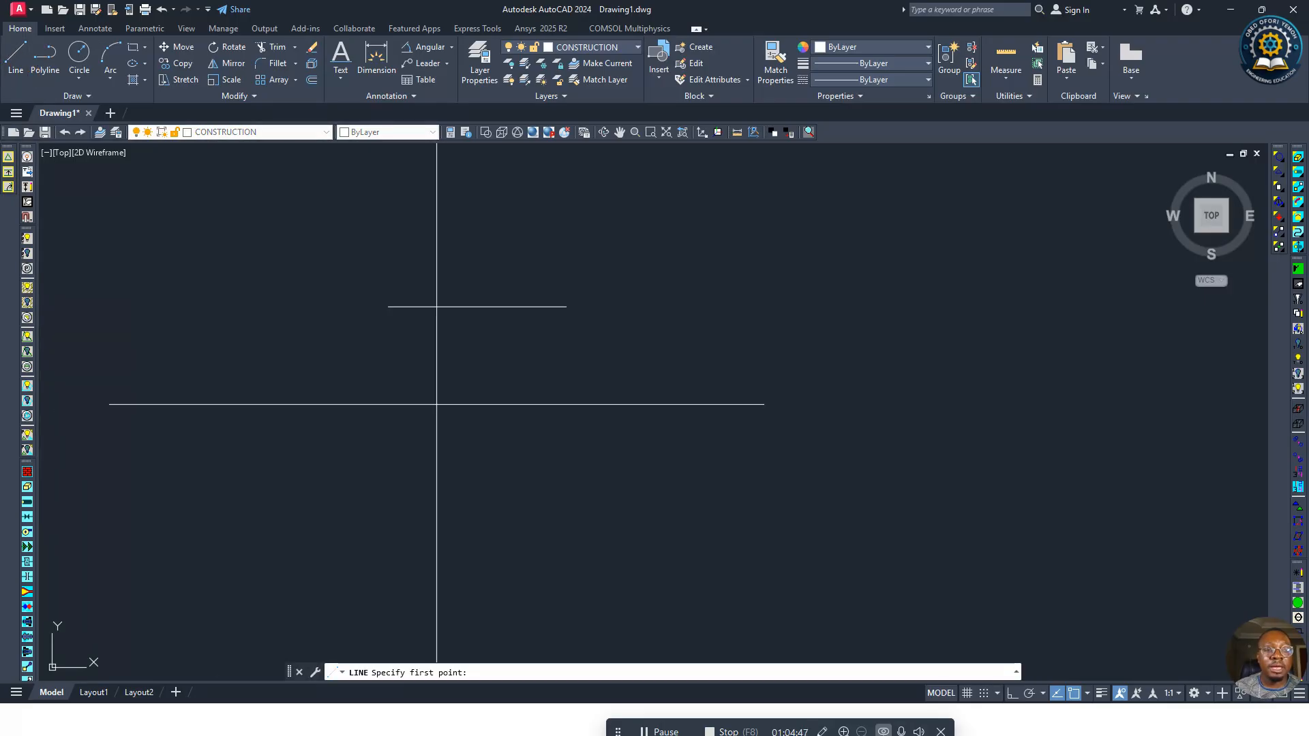
click(385, 372)
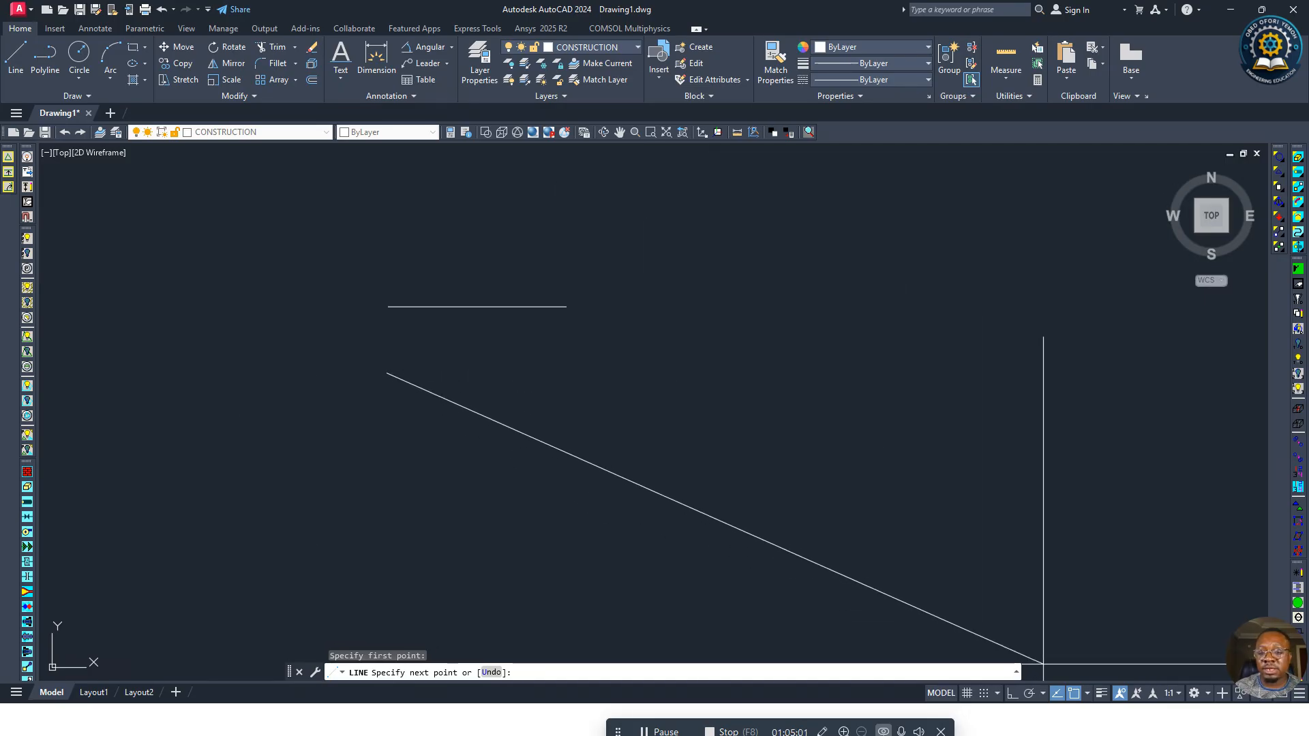
click(1011, 694)
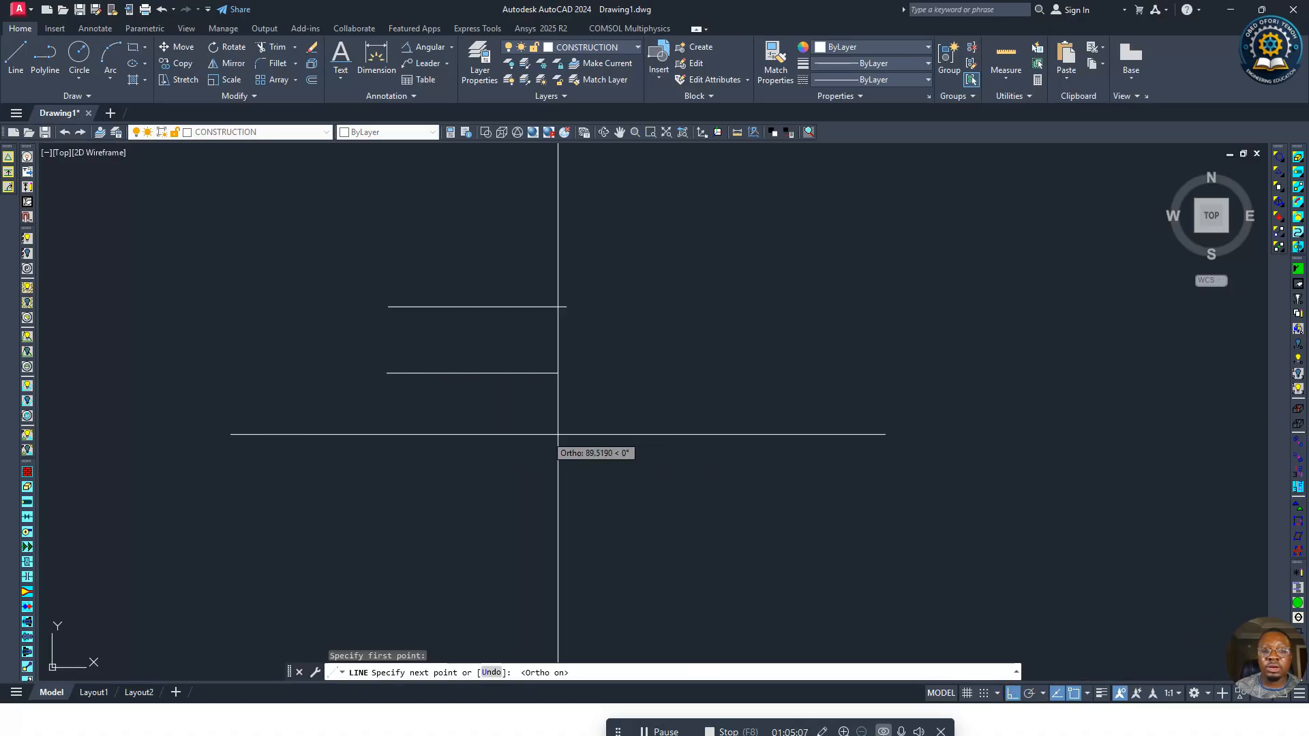
click(579, 477)
click(1012, 694)
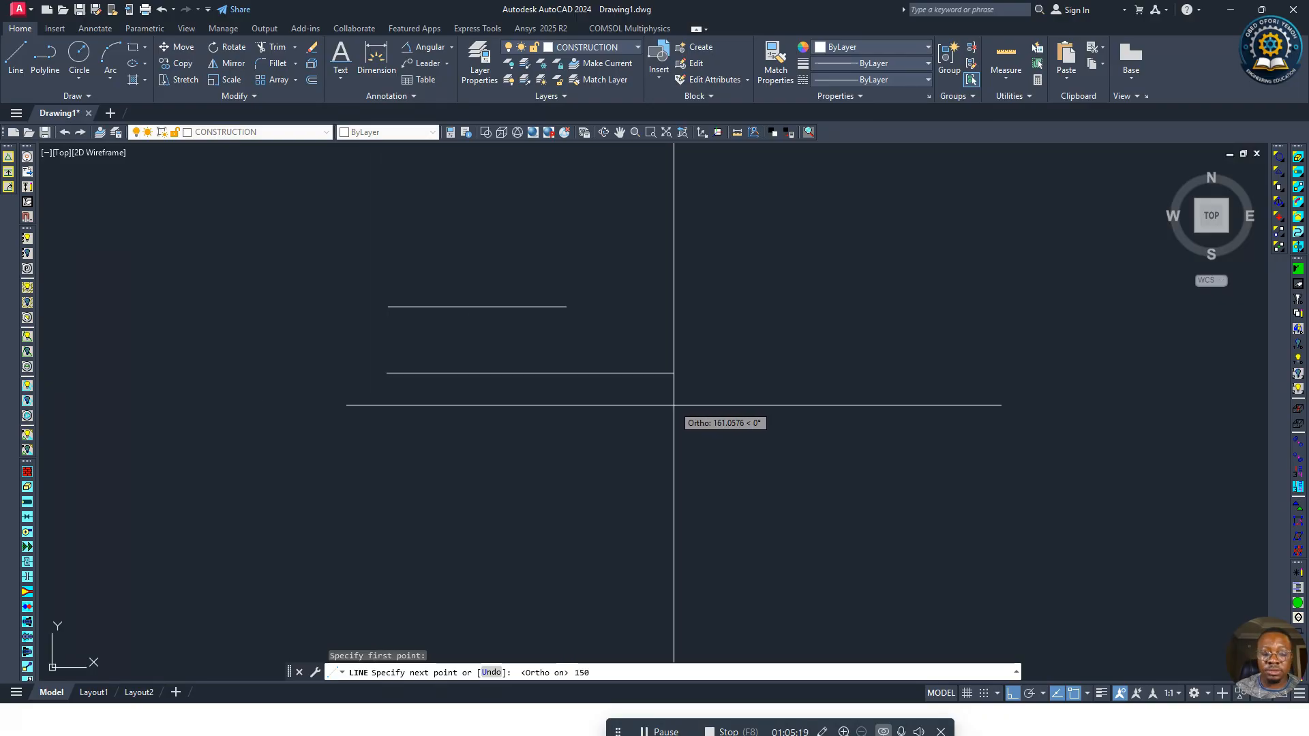
Step: Draw a 150 by 150 square below the 100-unit line and end the Line command
key(Return)
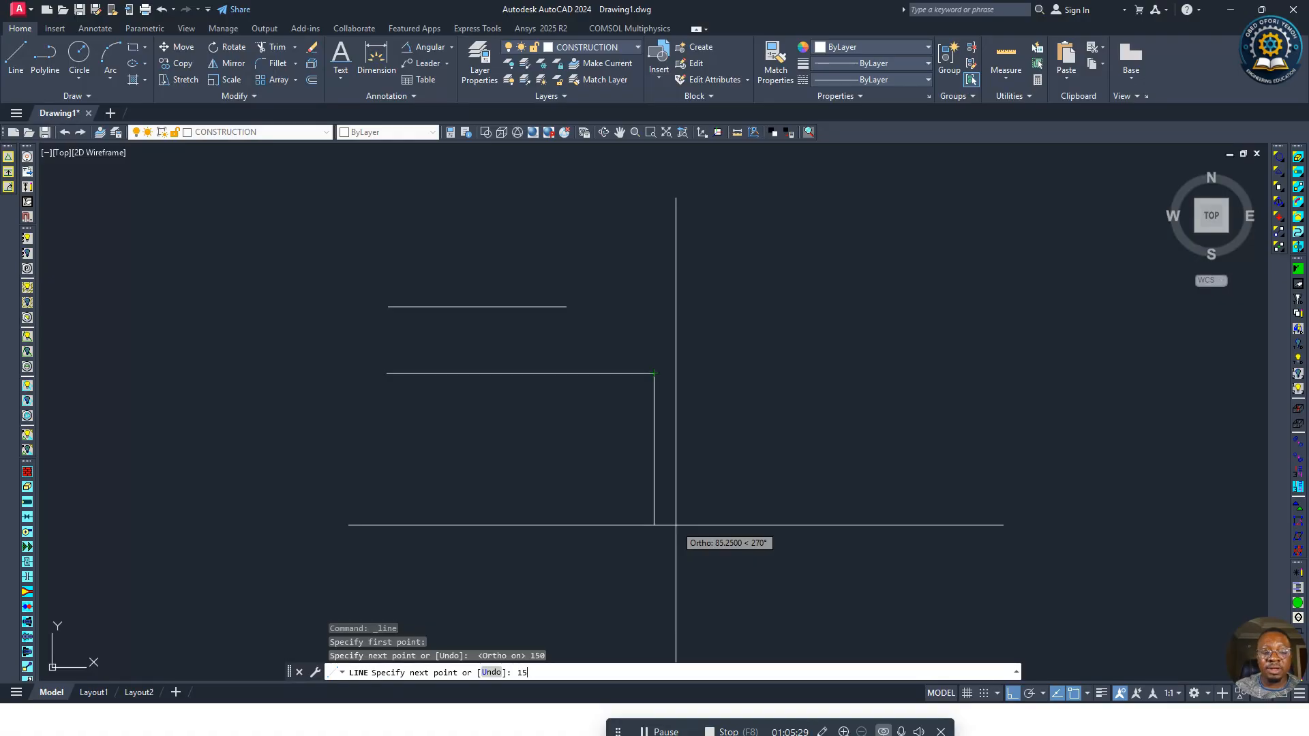
key(Return)
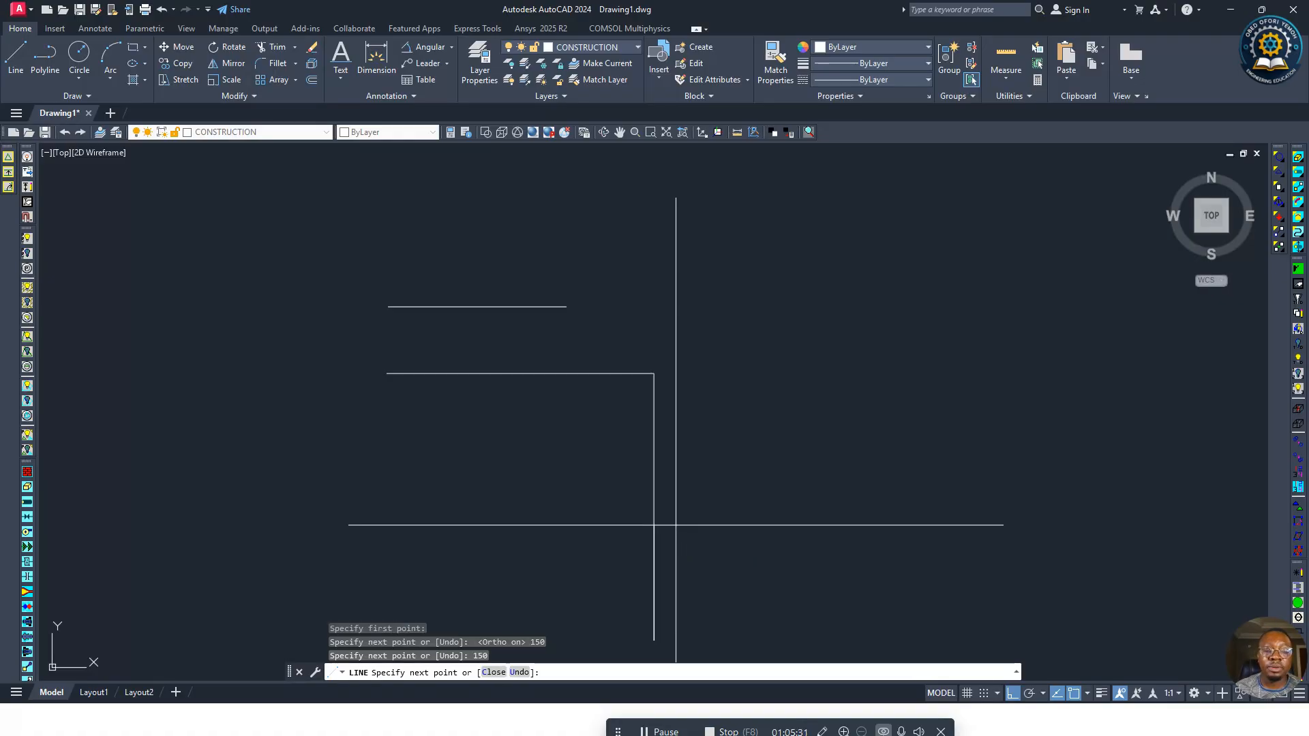
scroll(685, 462, up, 2)
scroll(673, 455, down, 4)
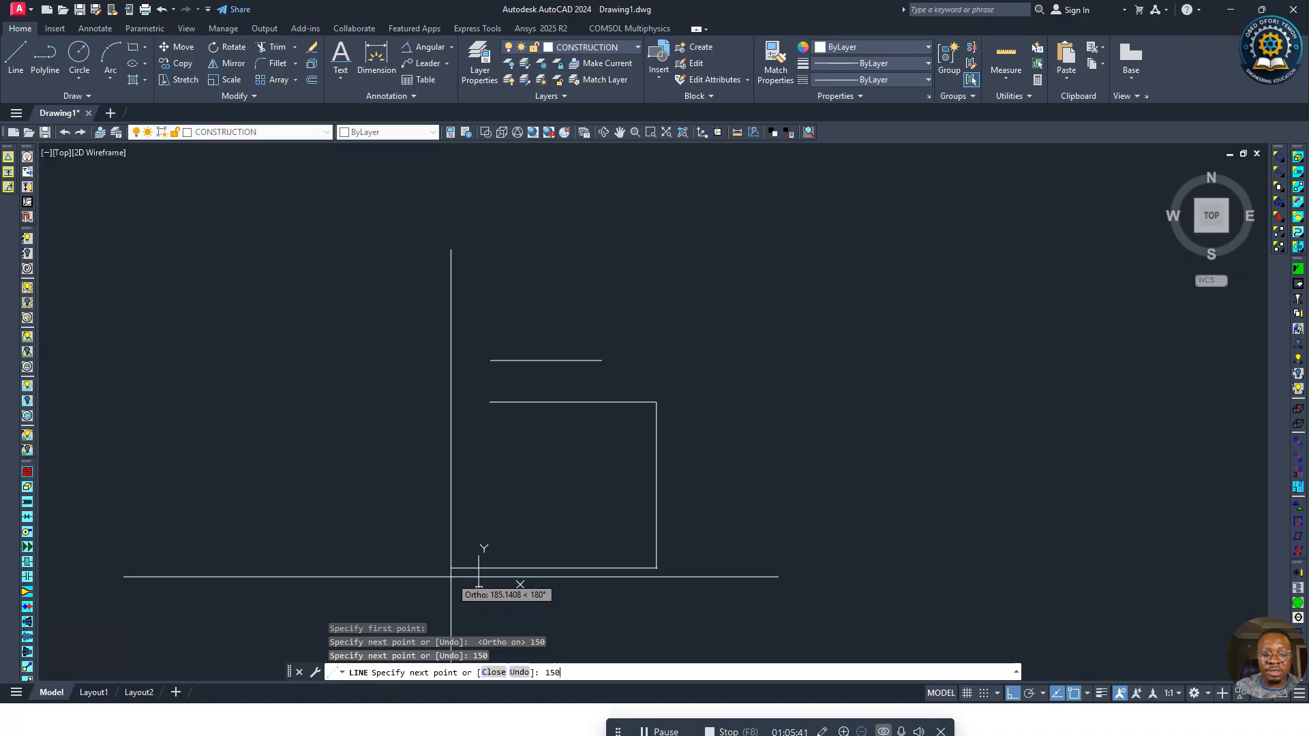
key(Return)
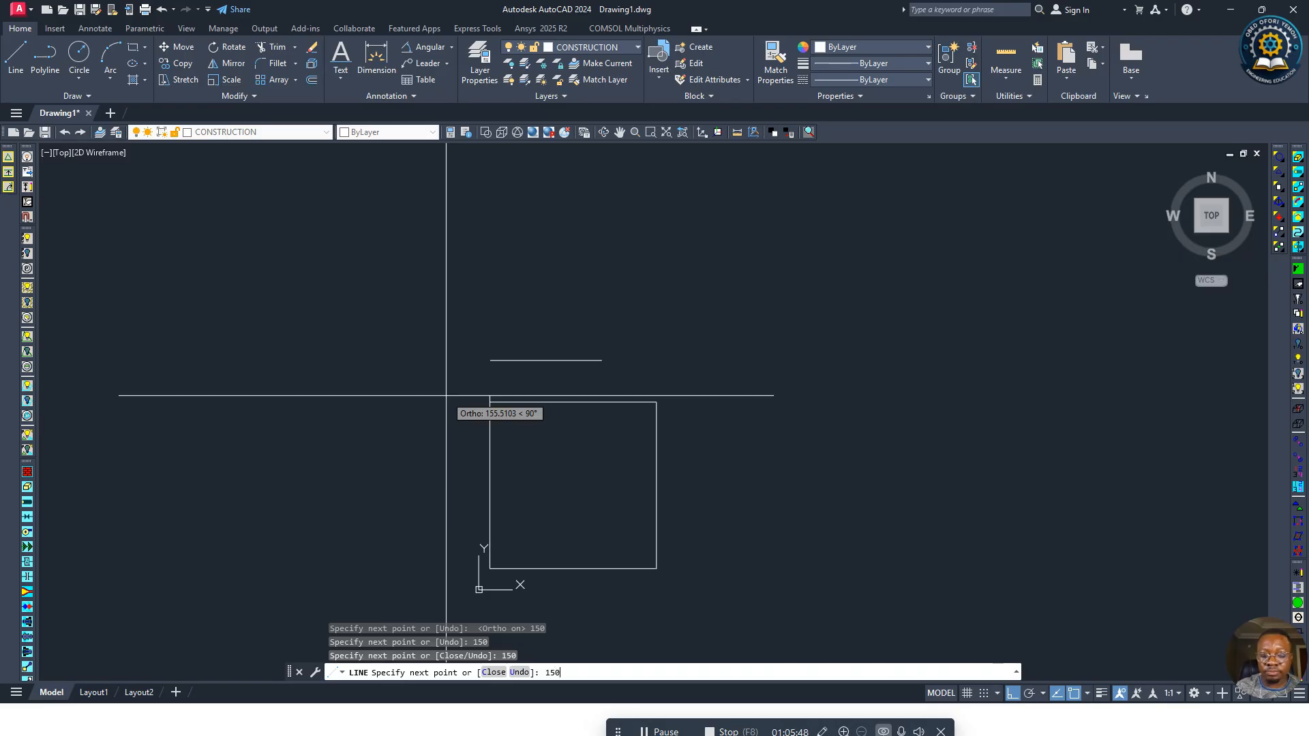
key(Return)
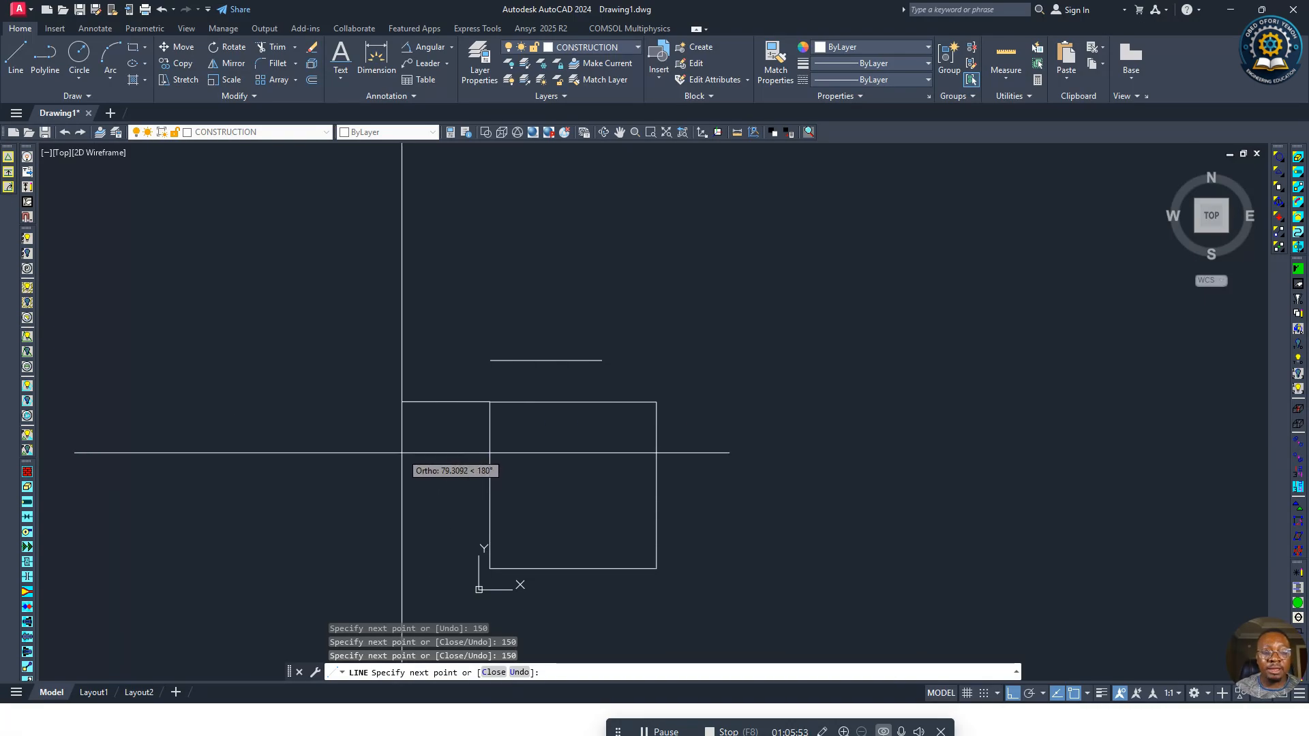
key(Return)
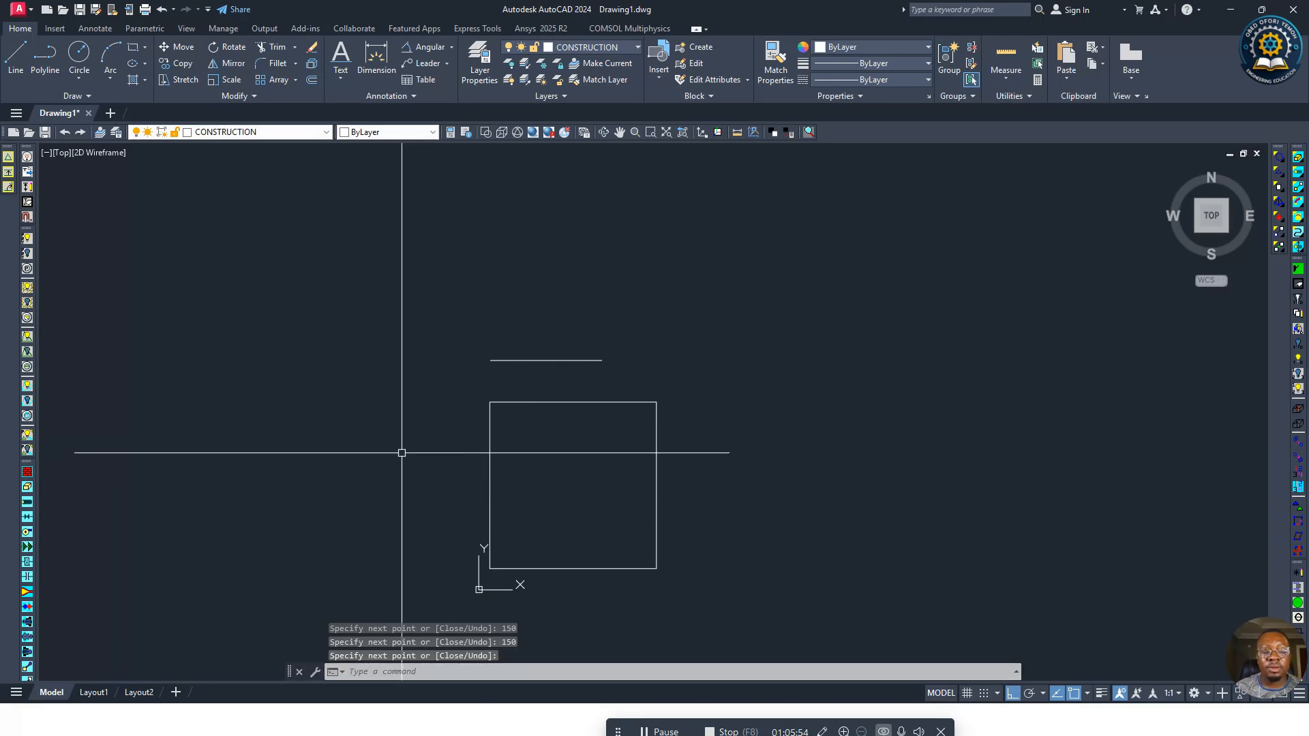
scroll(511, 585, up, 2)
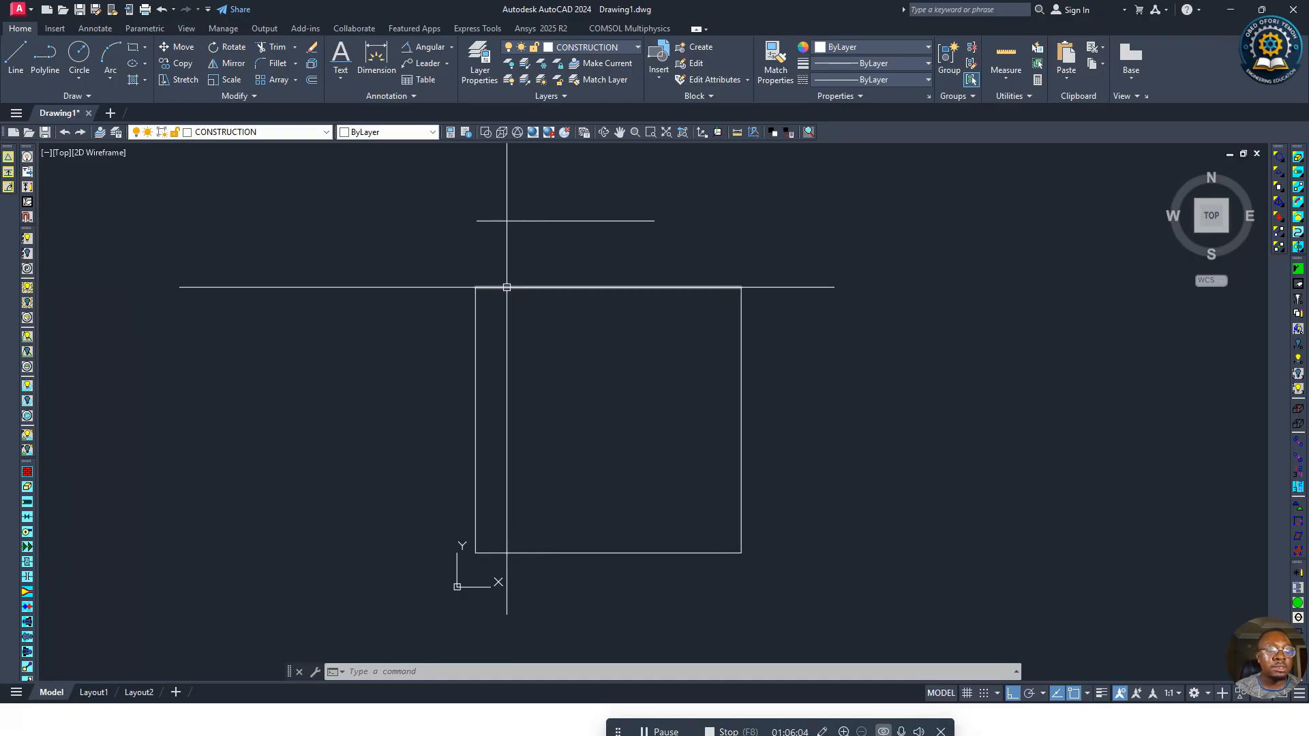
click(16, 55)
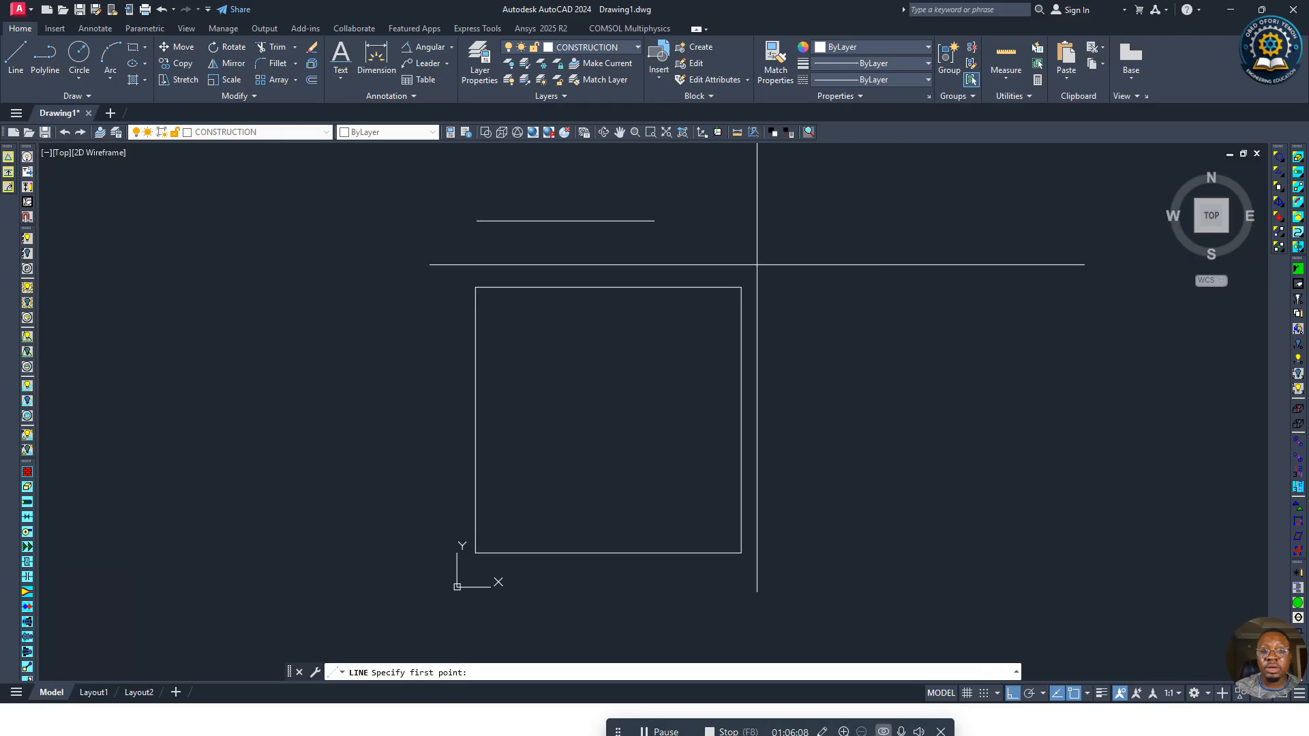
click(782, 235)
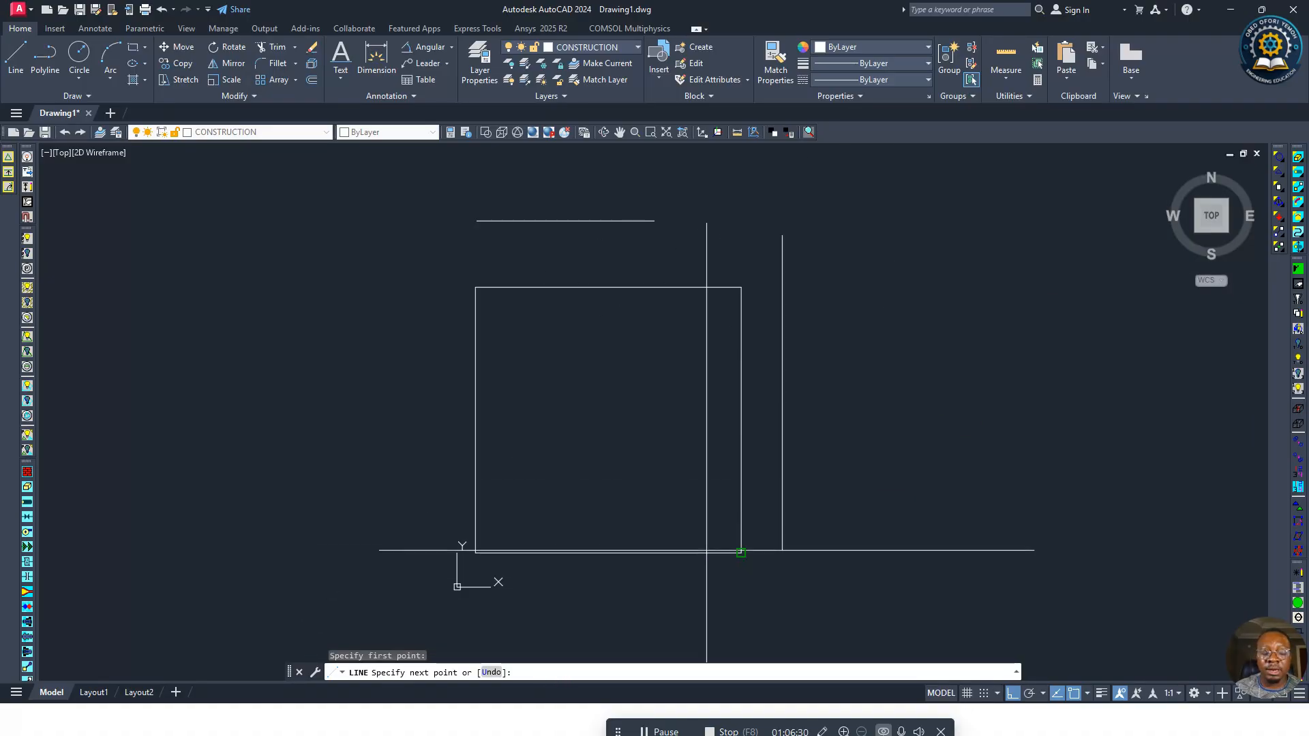
key(Escape)
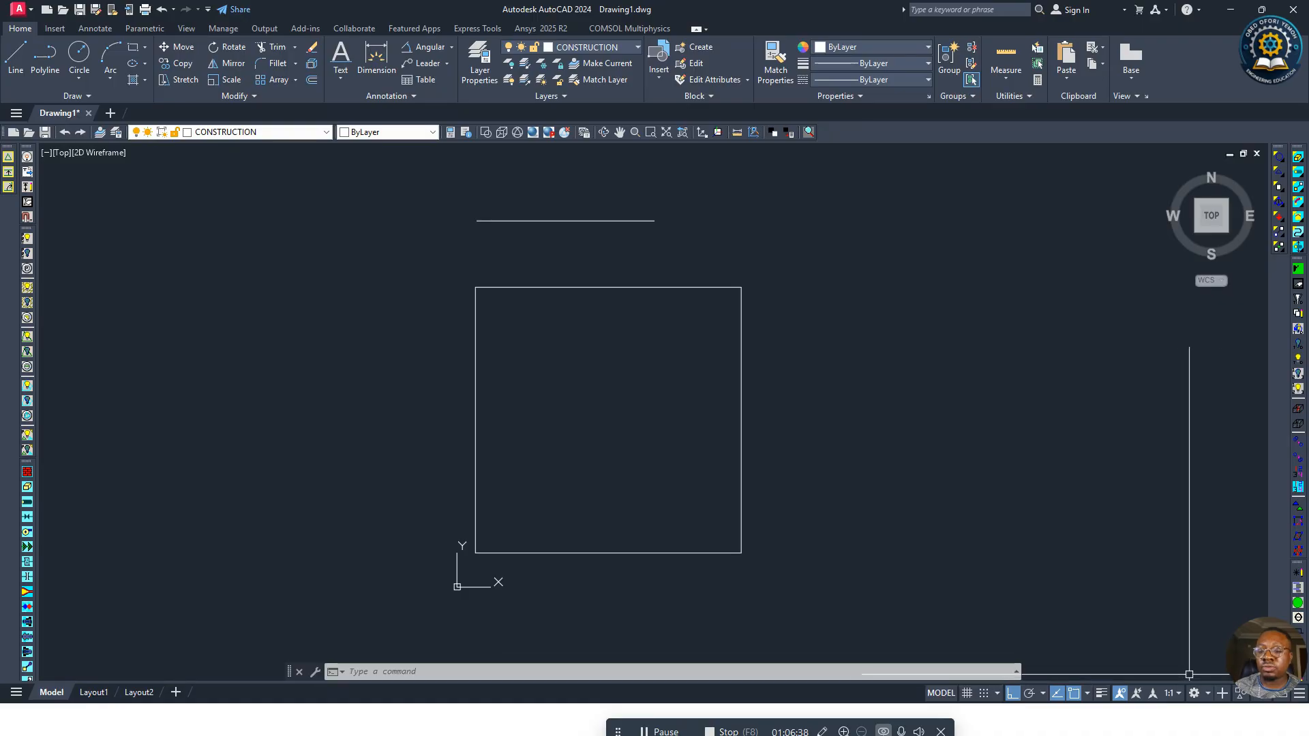
click(1073, 694)
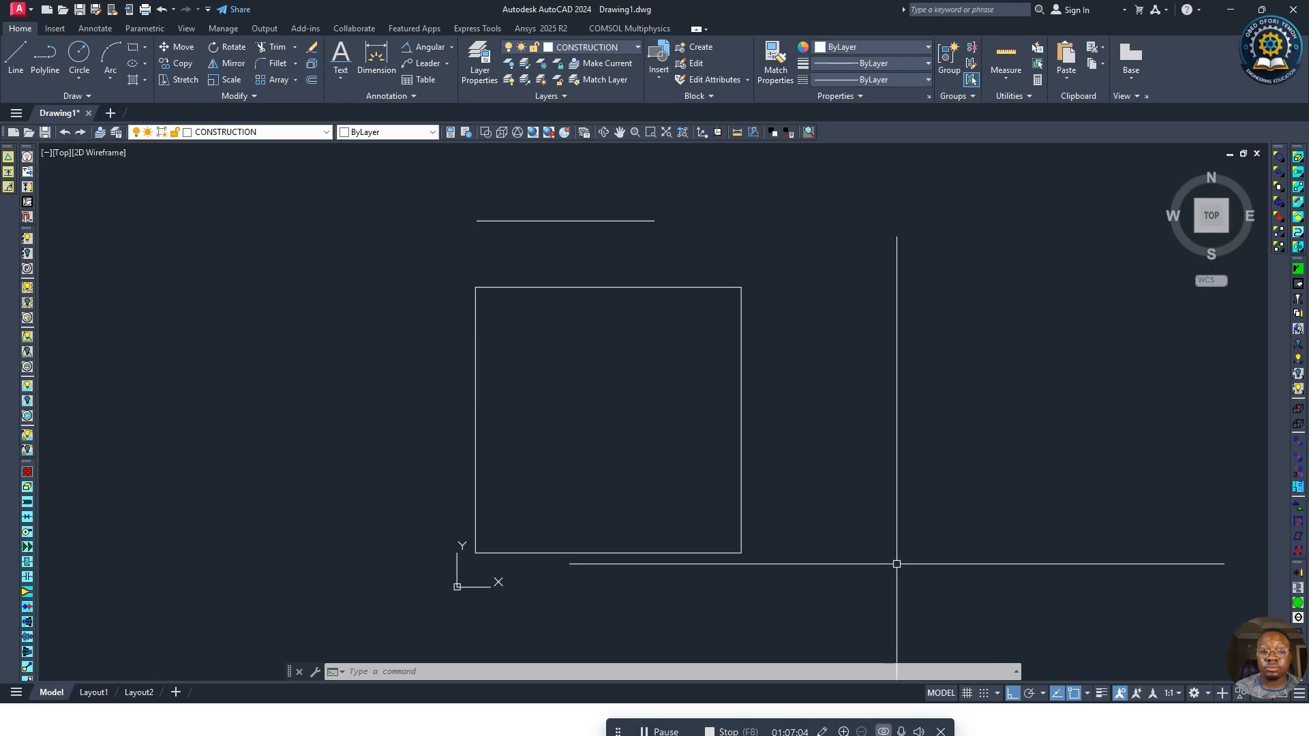
Step: Add the Dynamic Input toggle to the status bar and switch Dynamic Input on
click(1299, 693)
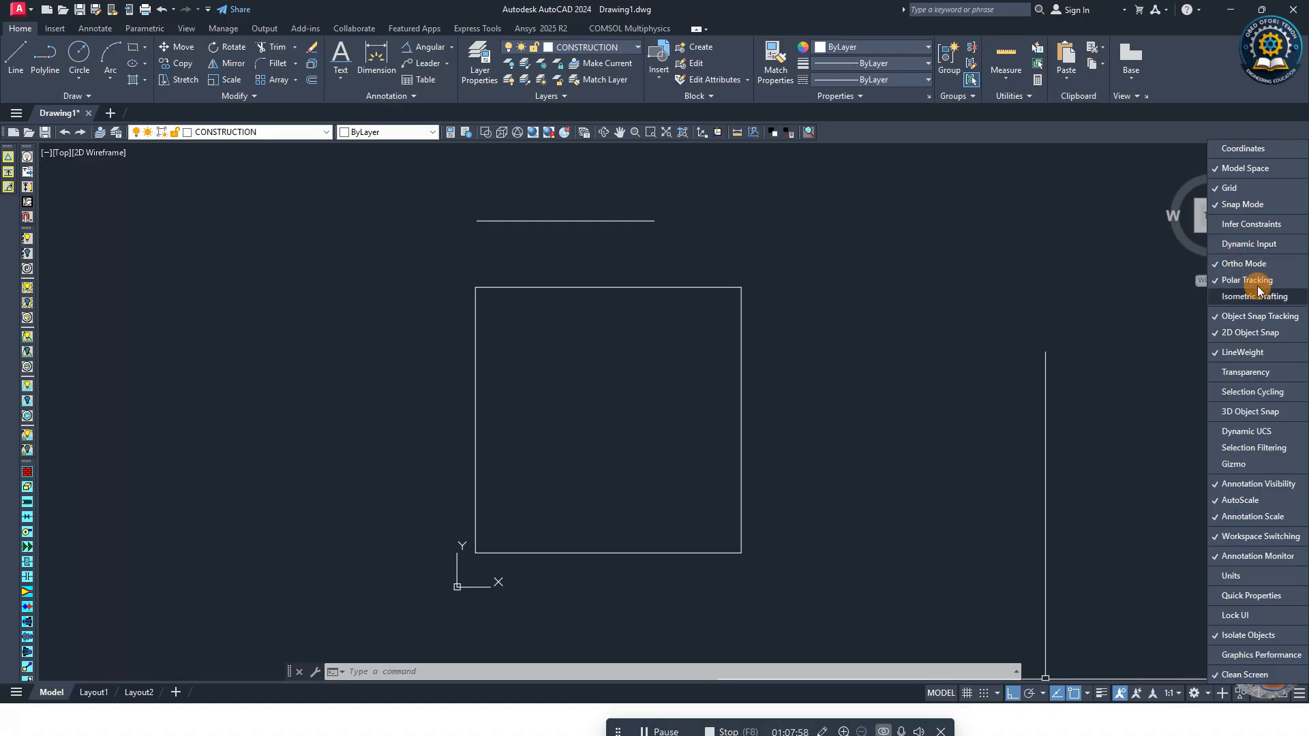
click(1300, 701)
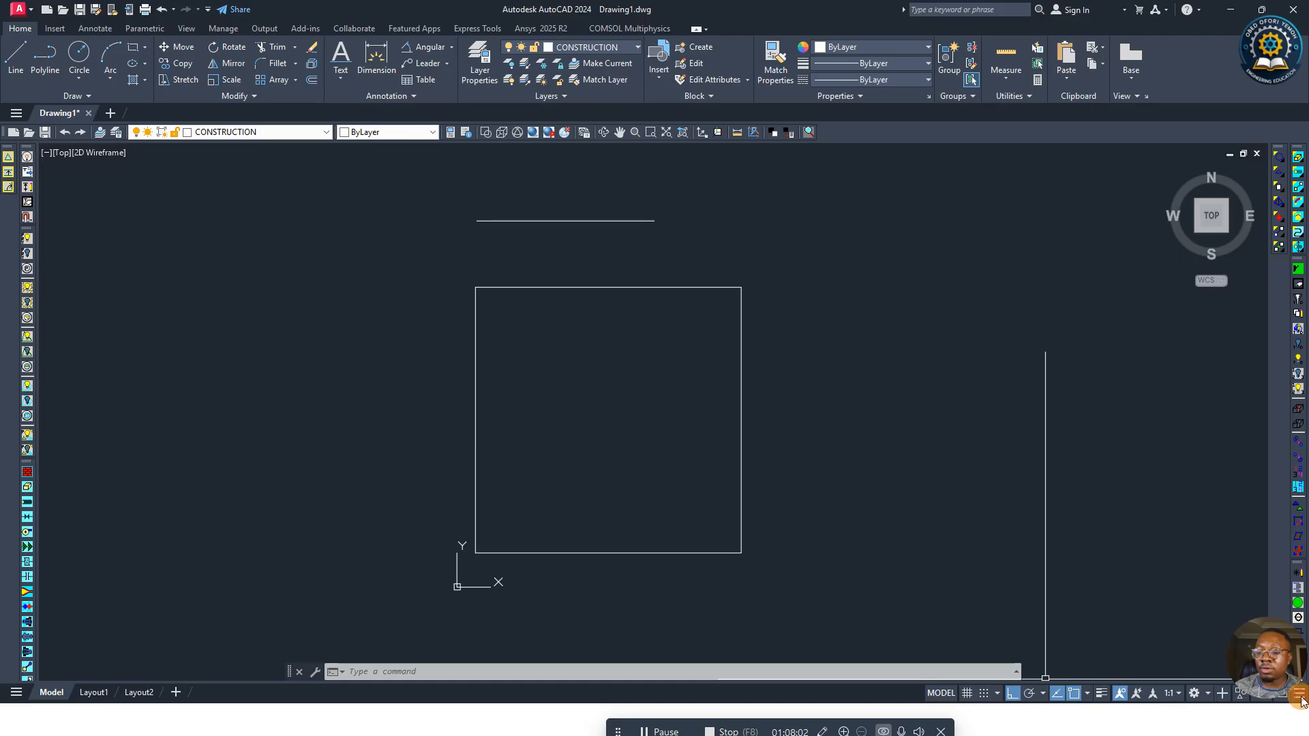
click(1300, 700)
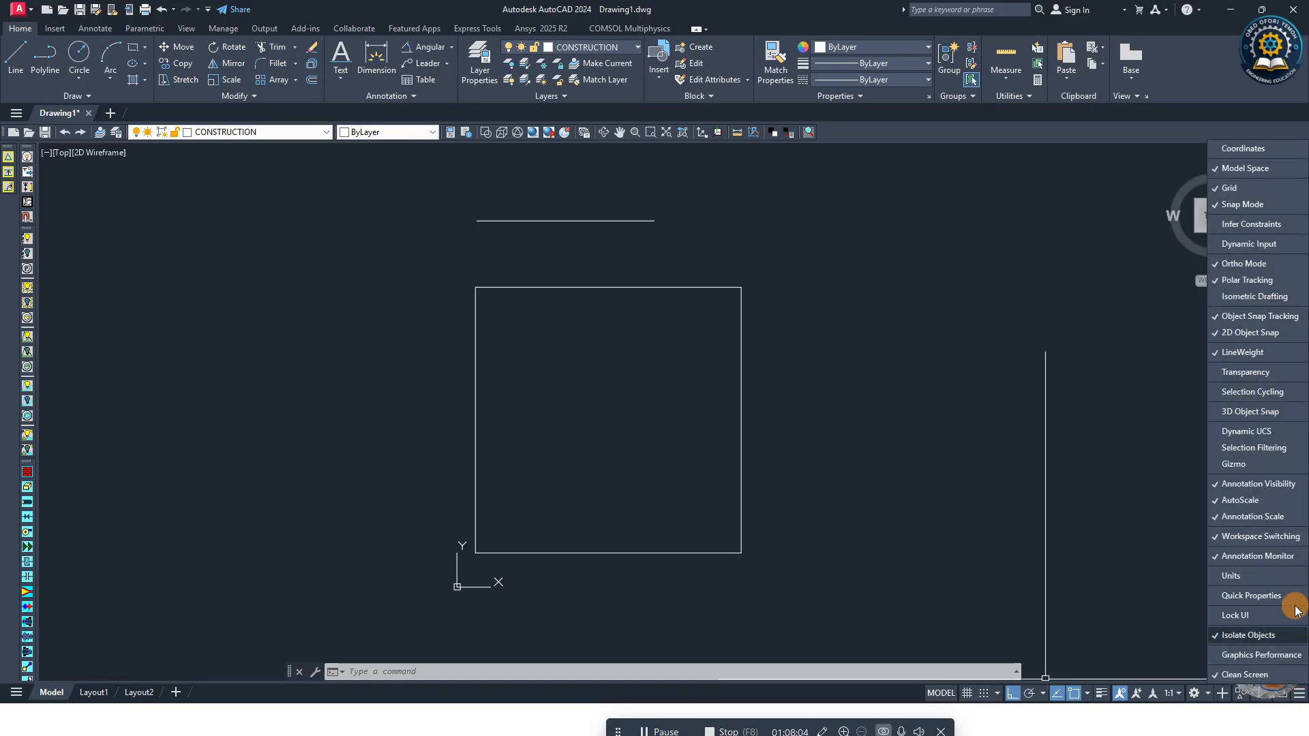
click(1261, 244)
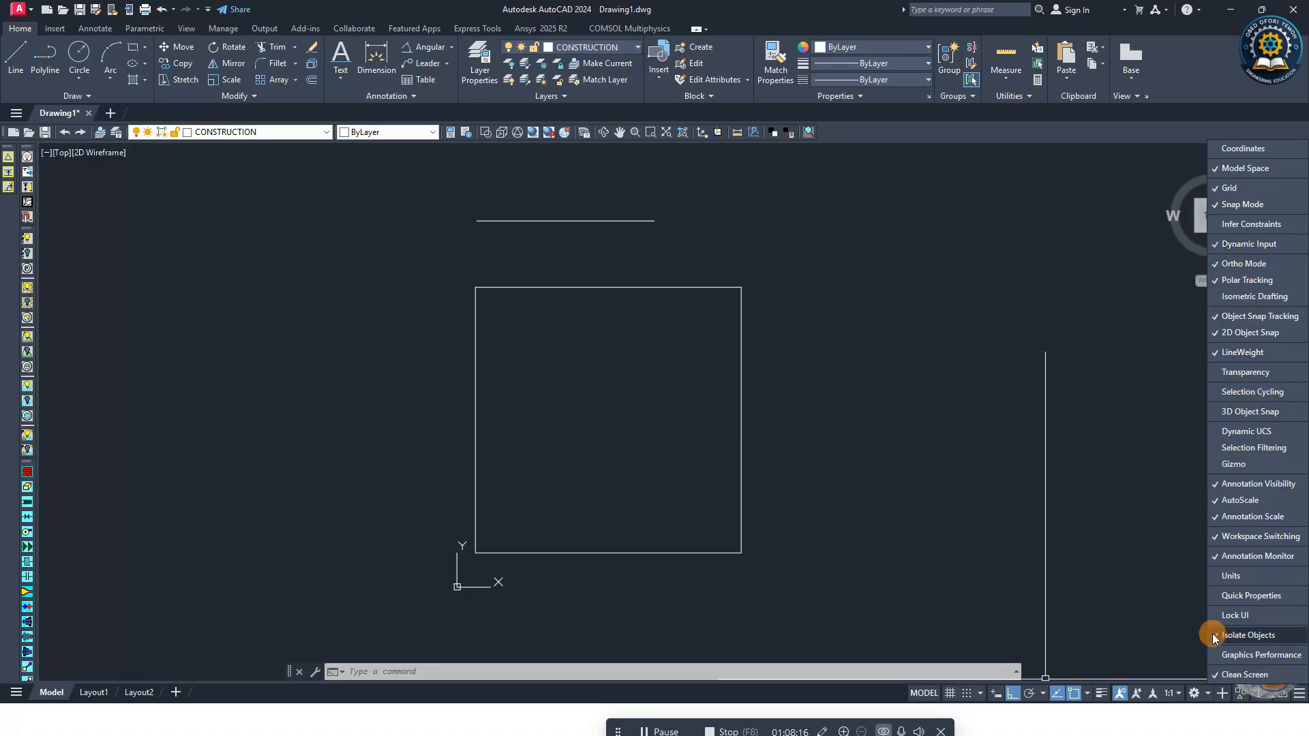
click(877, 699)
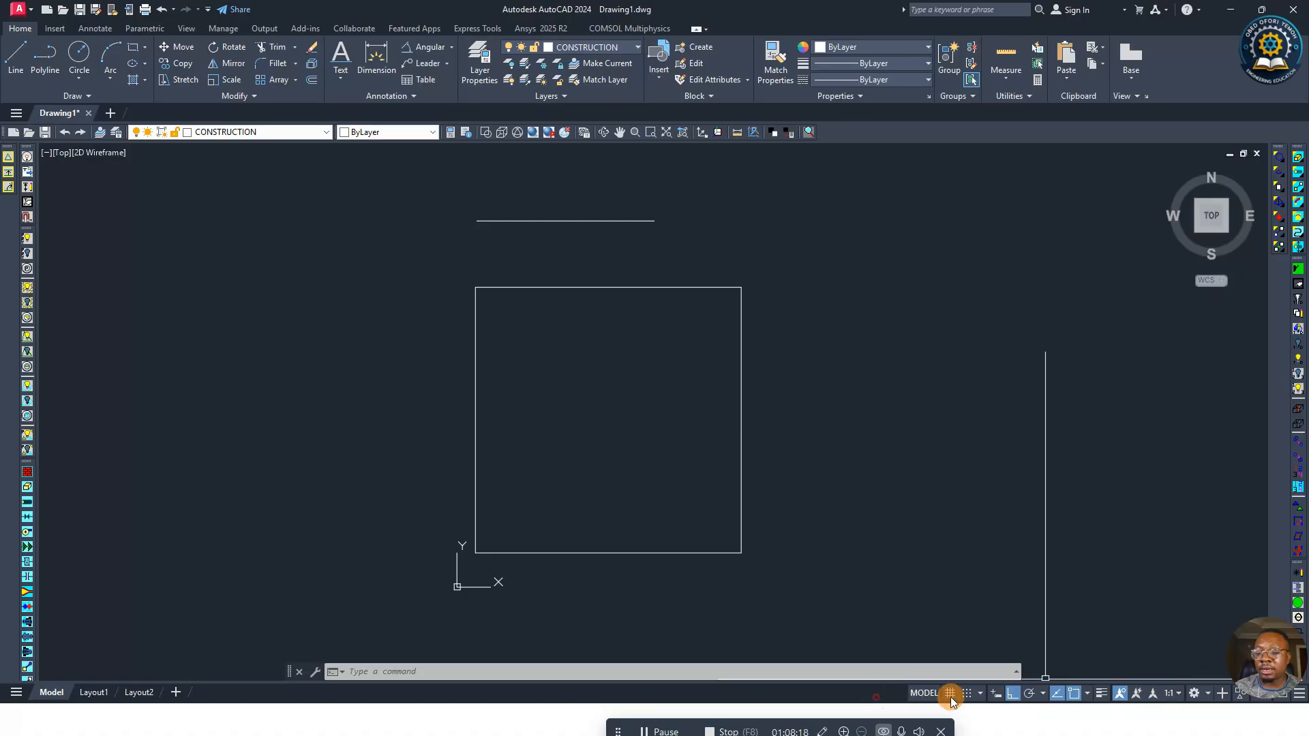
click(997, 693)
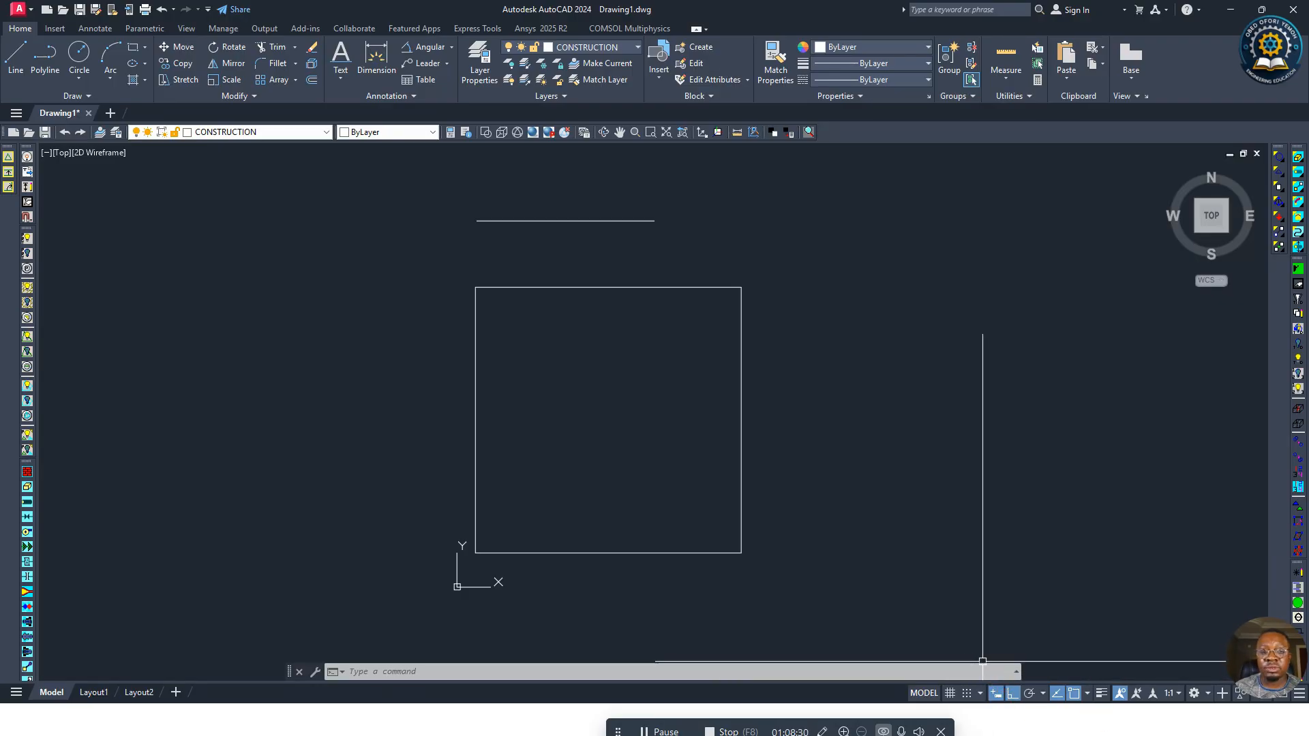
Step: Start a line above the square and draw a horizontal 200-unit segment to the right
click(21, 66)
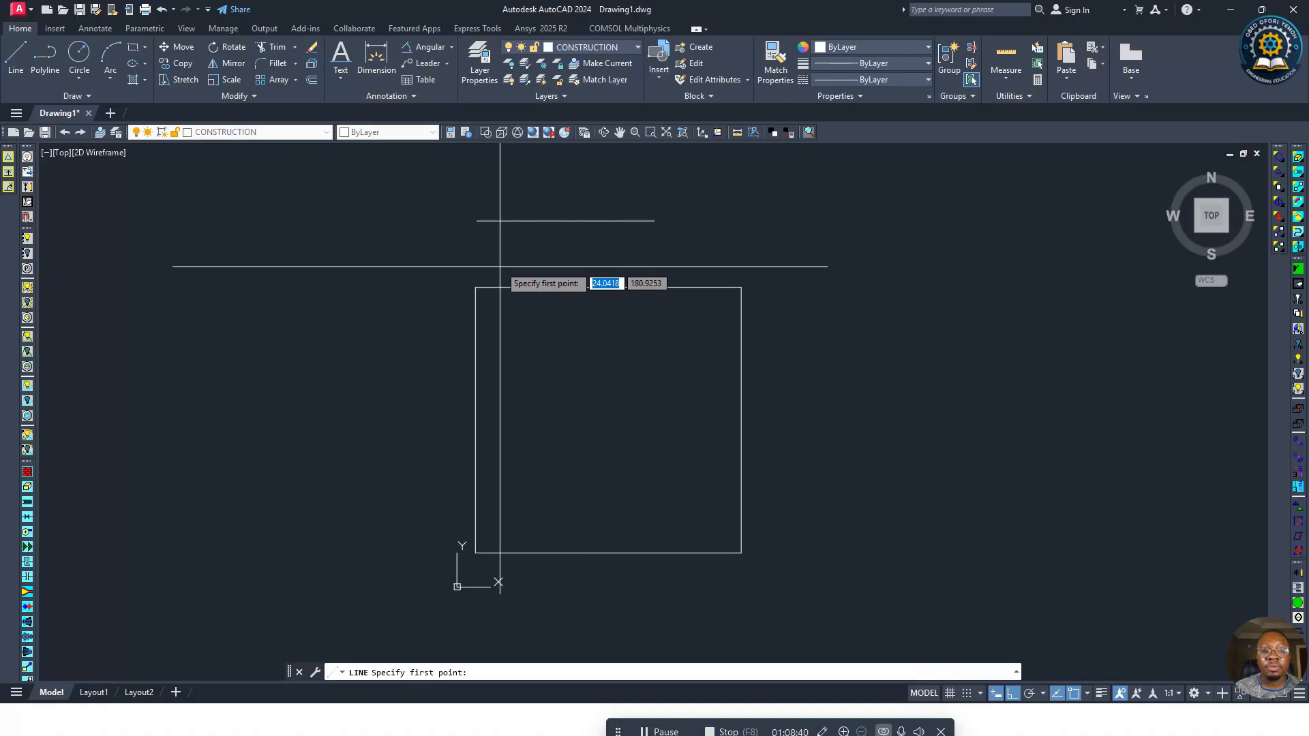
click(457, 254)
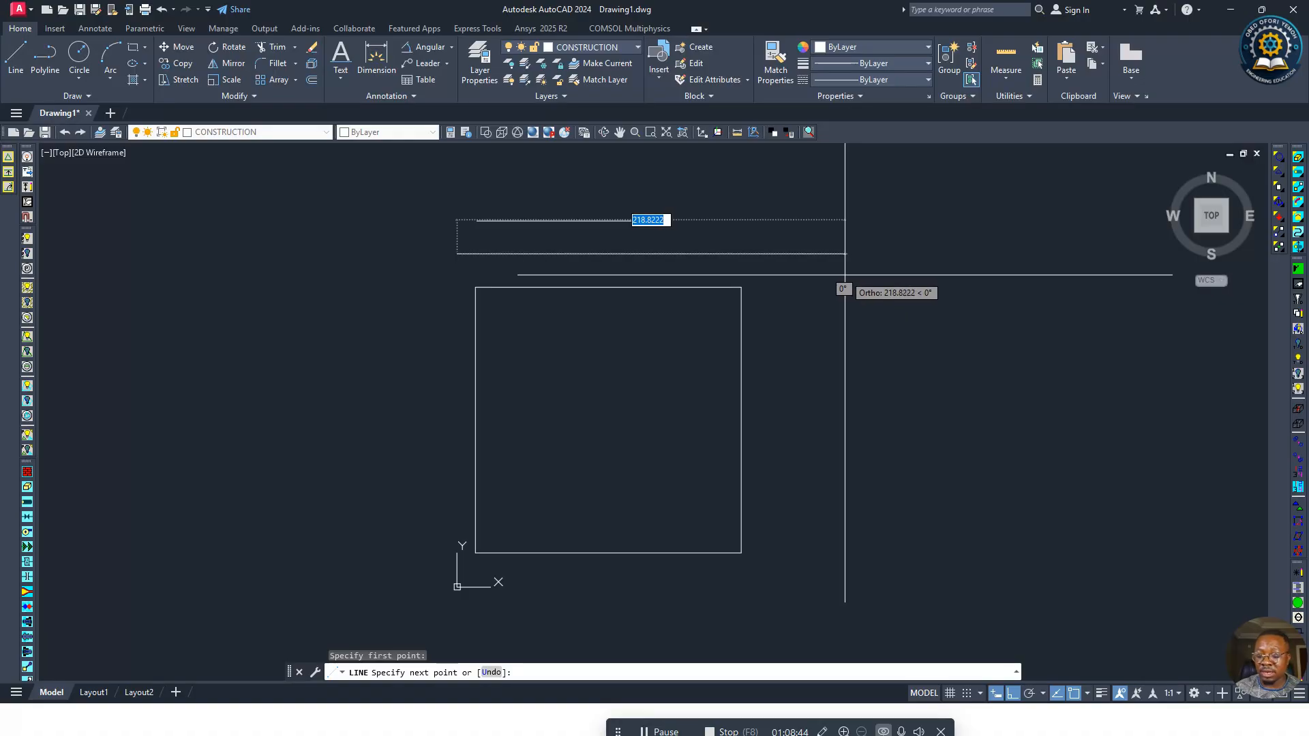
text(200)
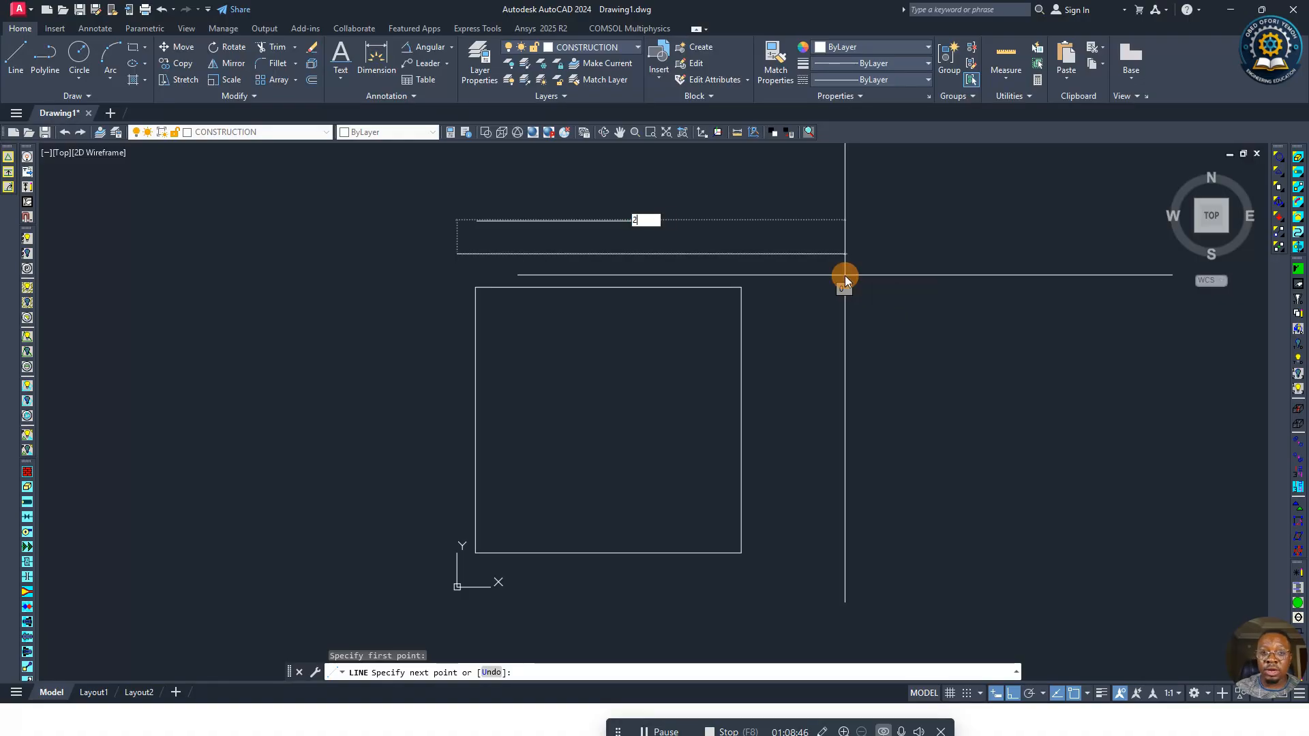
key(Return)
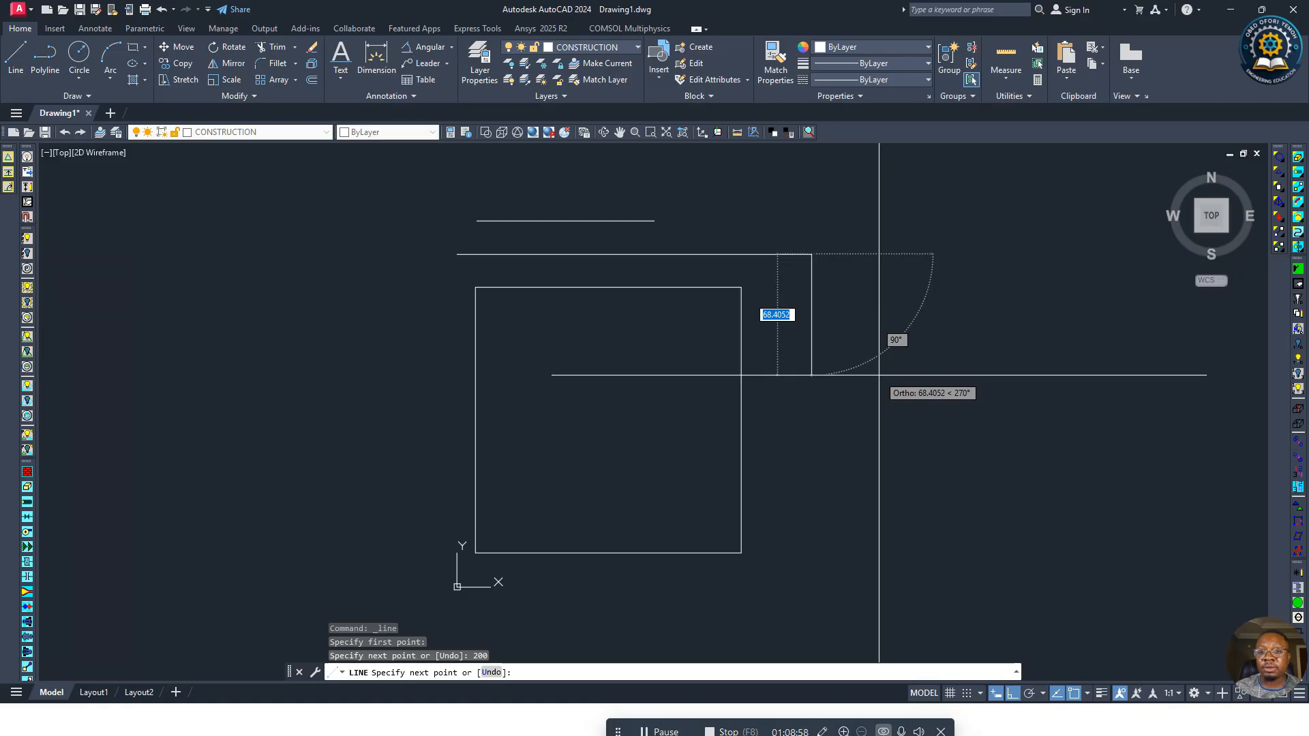
Step: Continue the line with a 200-unit segment sloping down to the right at 45 degrees
key(Tab)
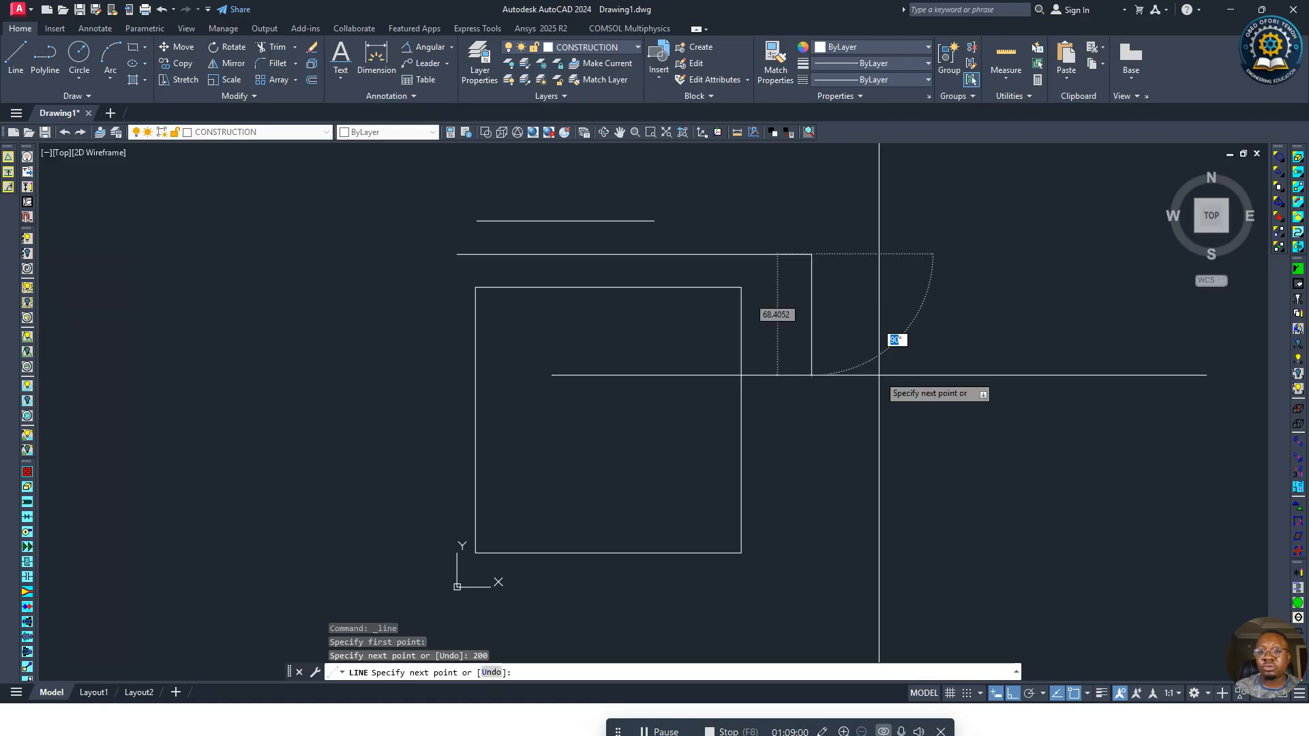
text(45)
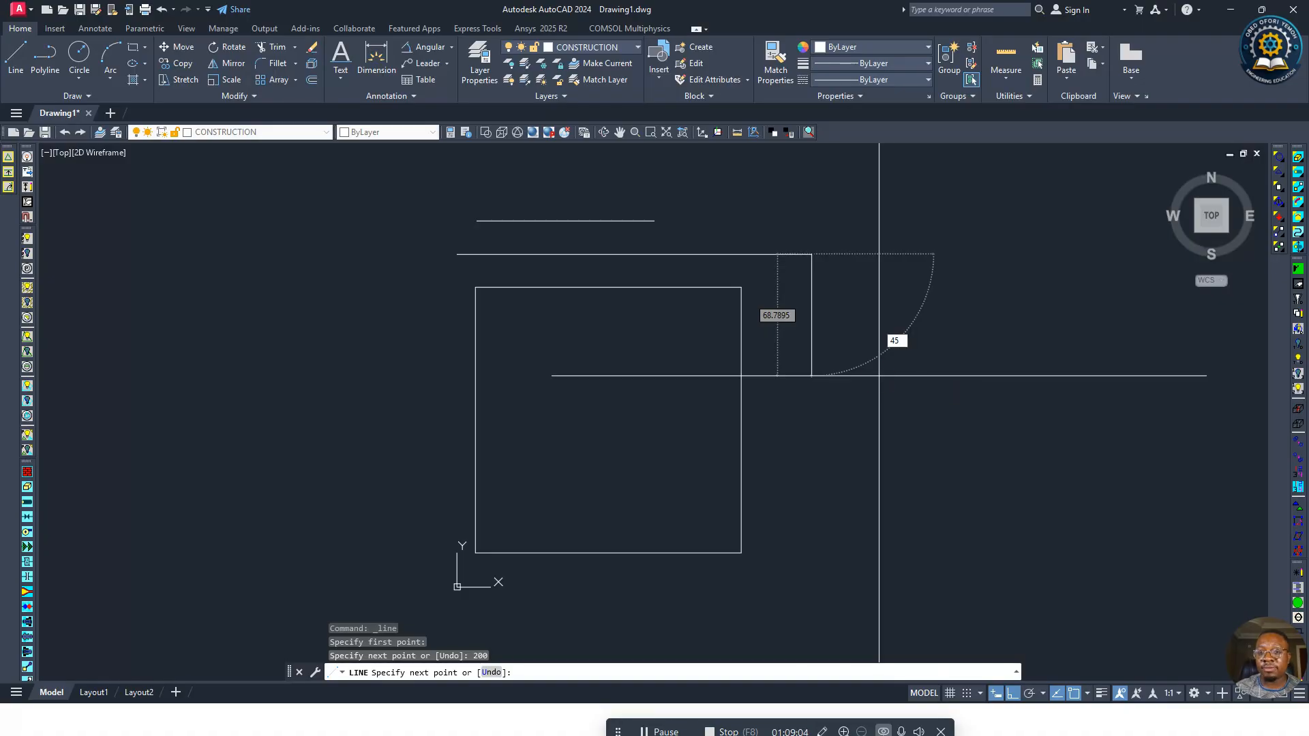
key(Tab)
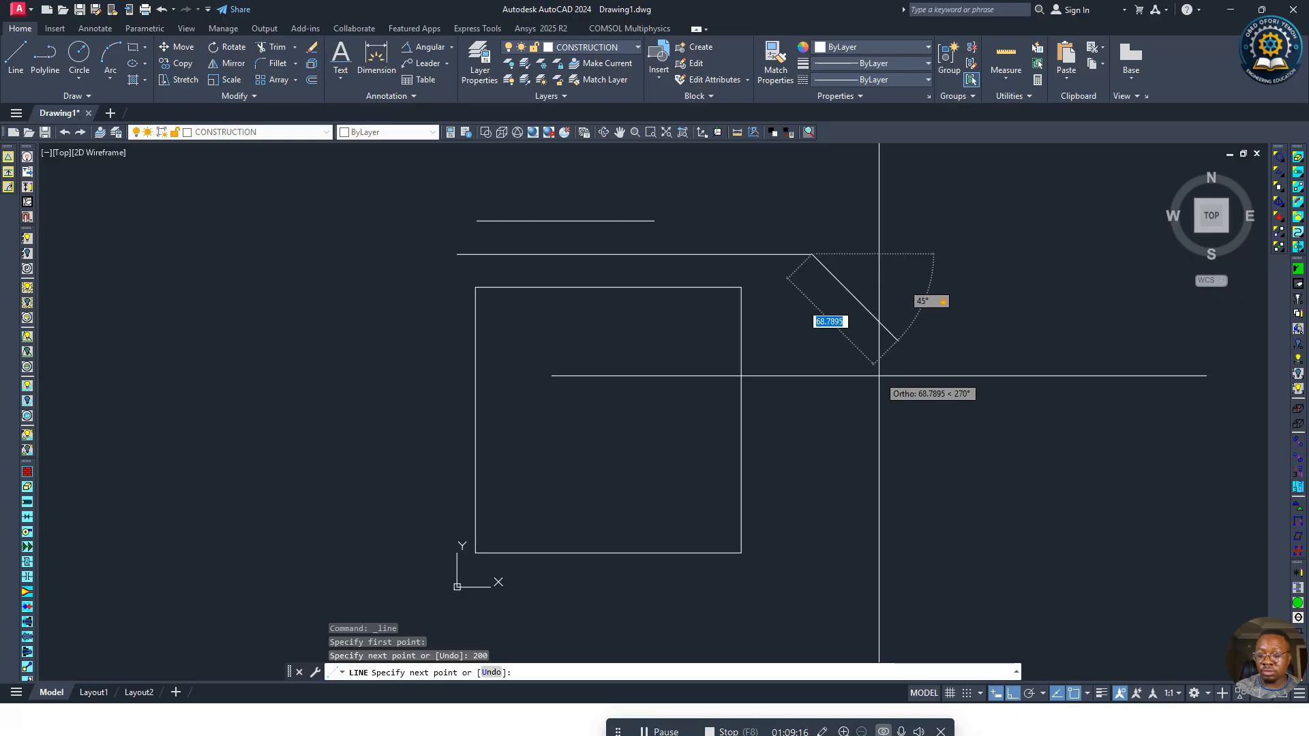
text(200)
key(Return)
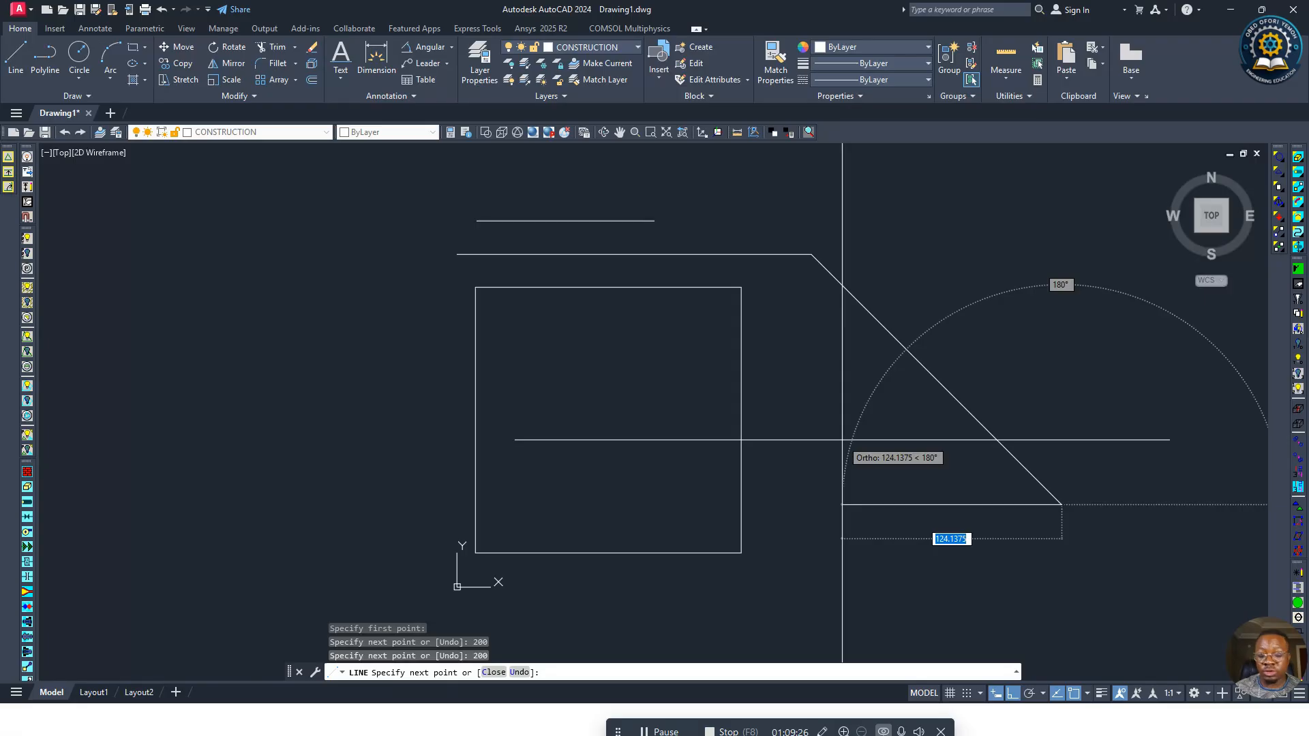
Step: Continue the line straight down from the sloping segment's end at 270 degrees, about 124.5 units long
key(Tab)
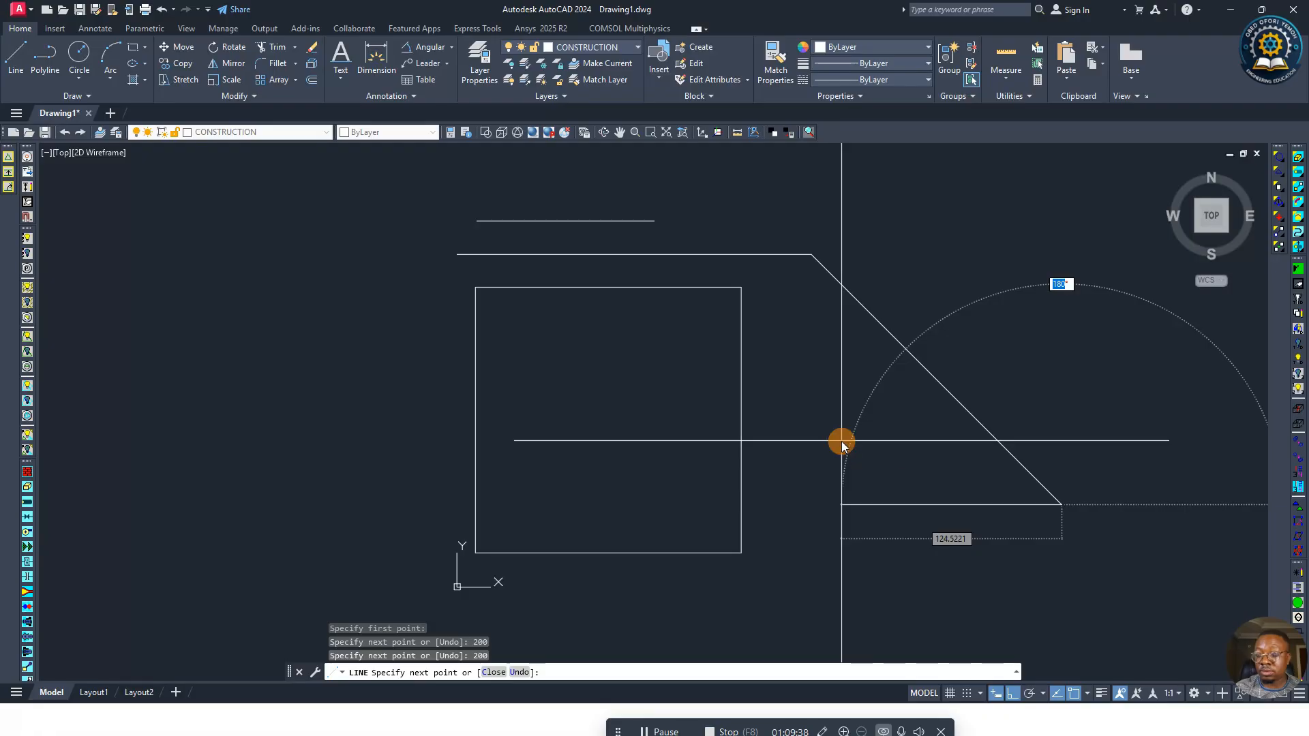
text(+)
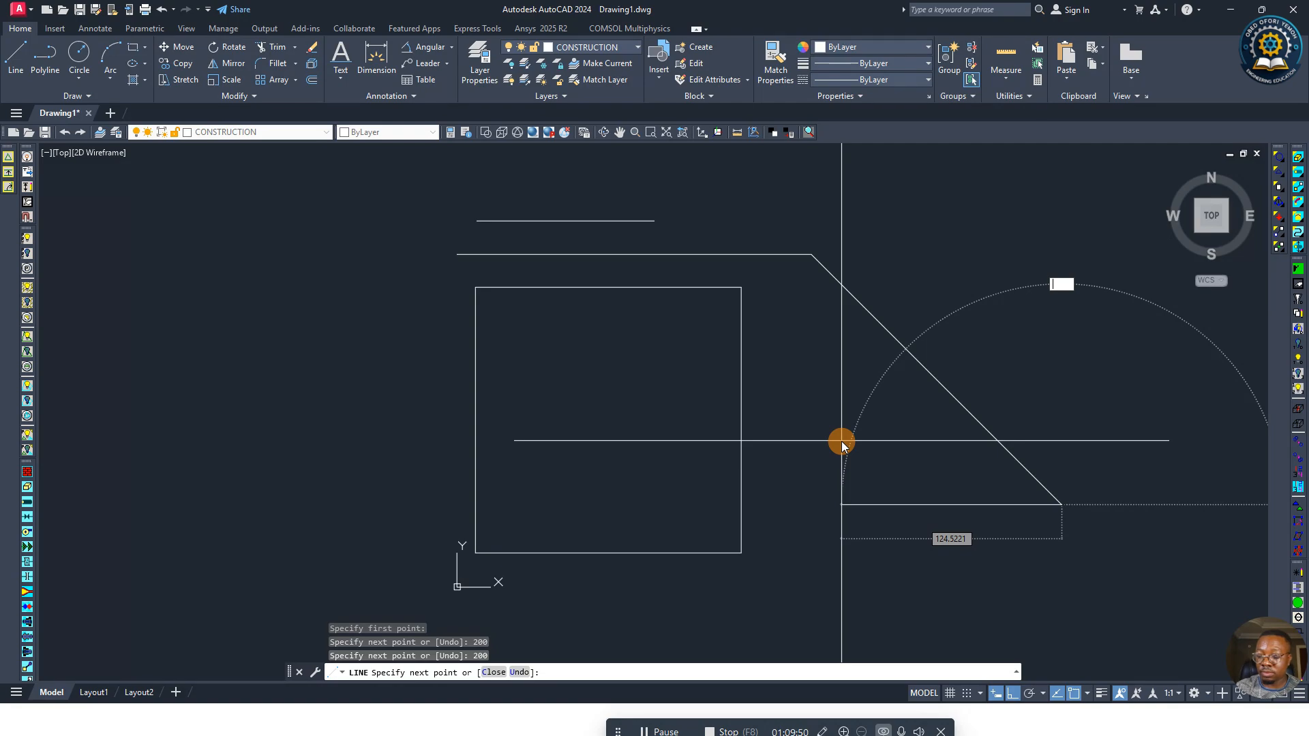
text(2)
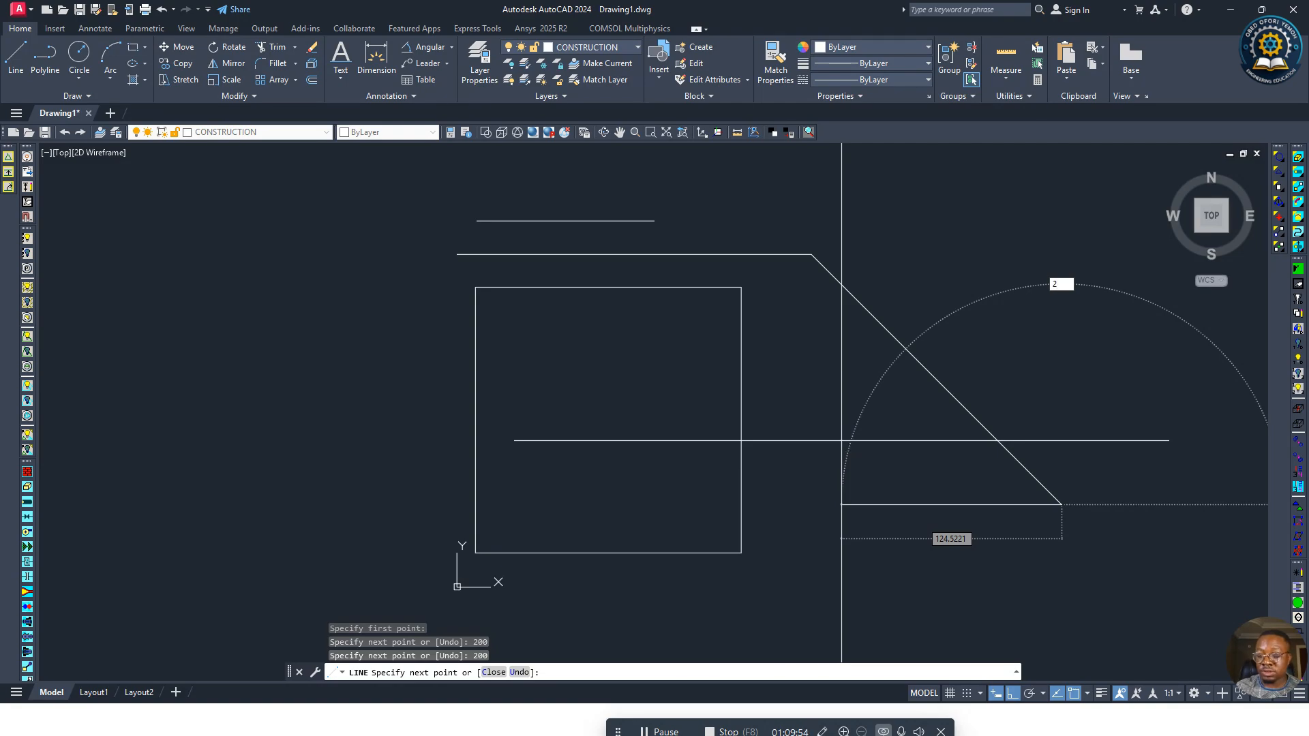
text(70)
key(Return)
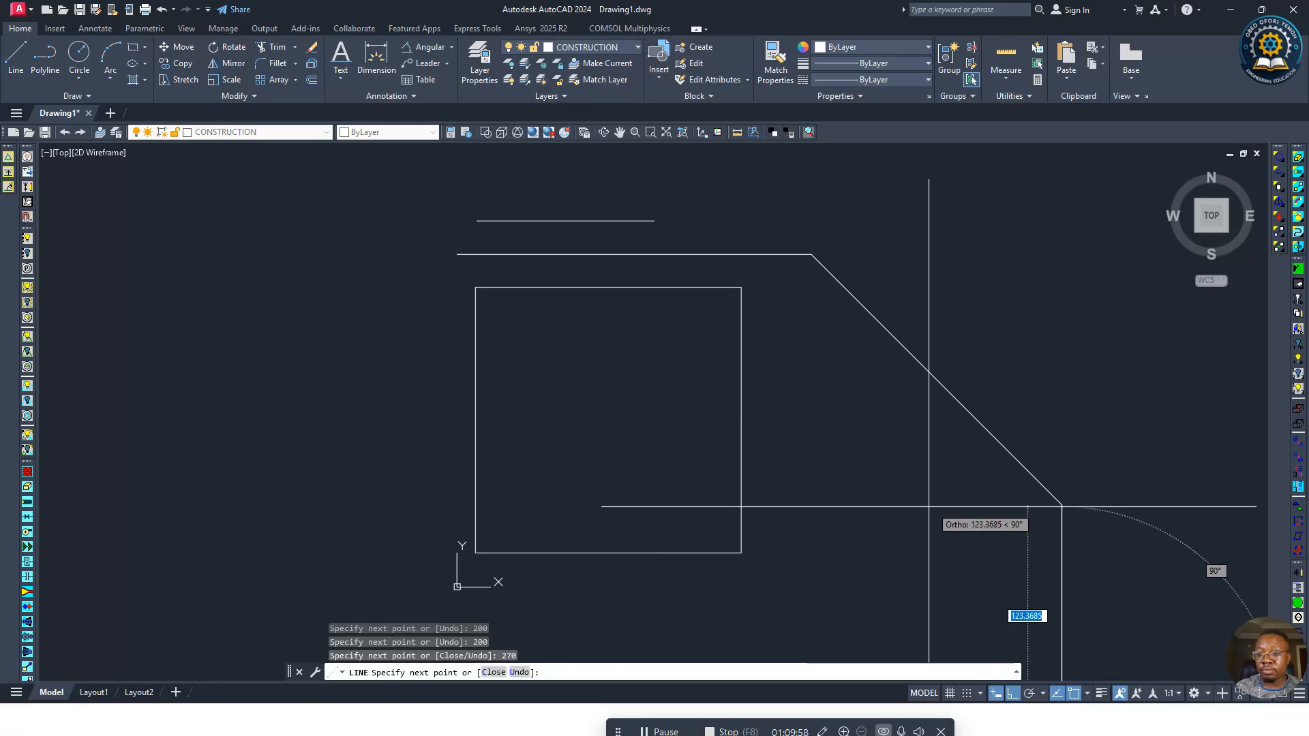
Step: Add a 250-unit horizontal segment running left from the vertical segment's lower end and finish the Line command
scroll(931, 506, up, 4)
scroll(933, 501, down, 4)
scroll(933, 501, down, 4)
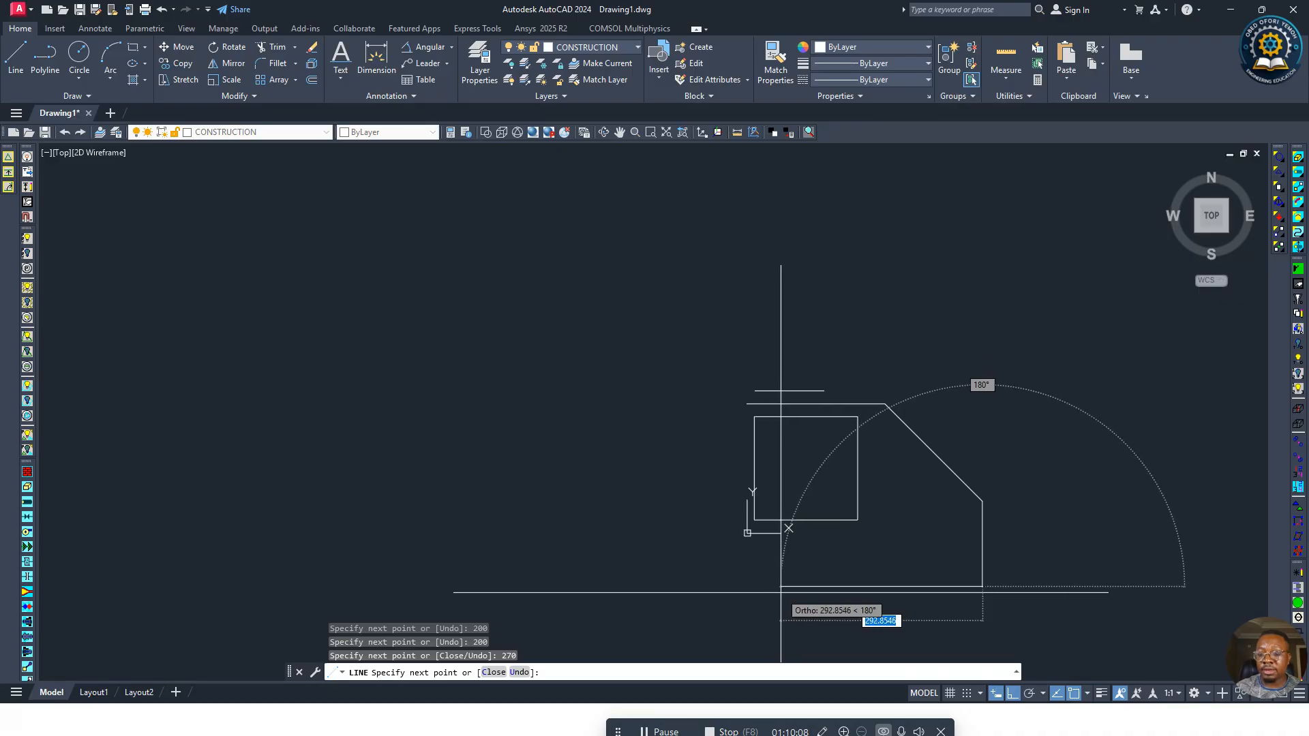
text(250)
key(Return)
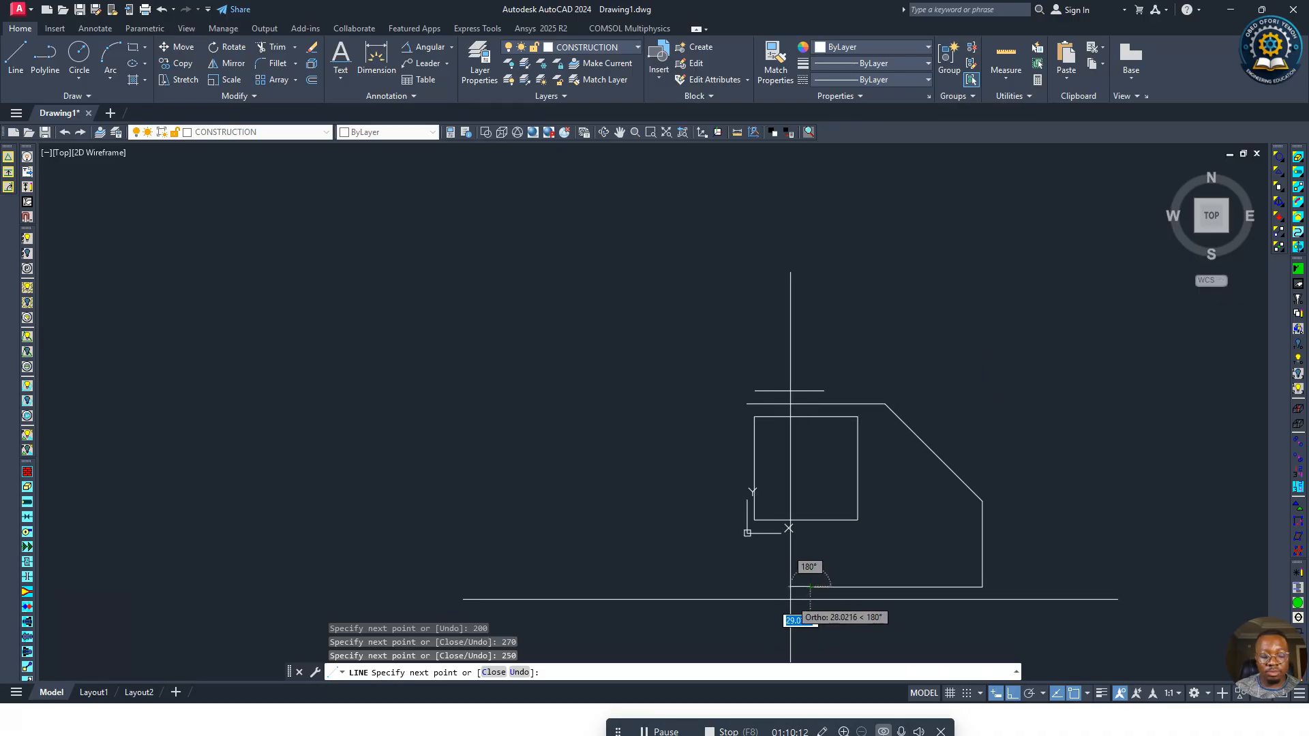
key(Return)
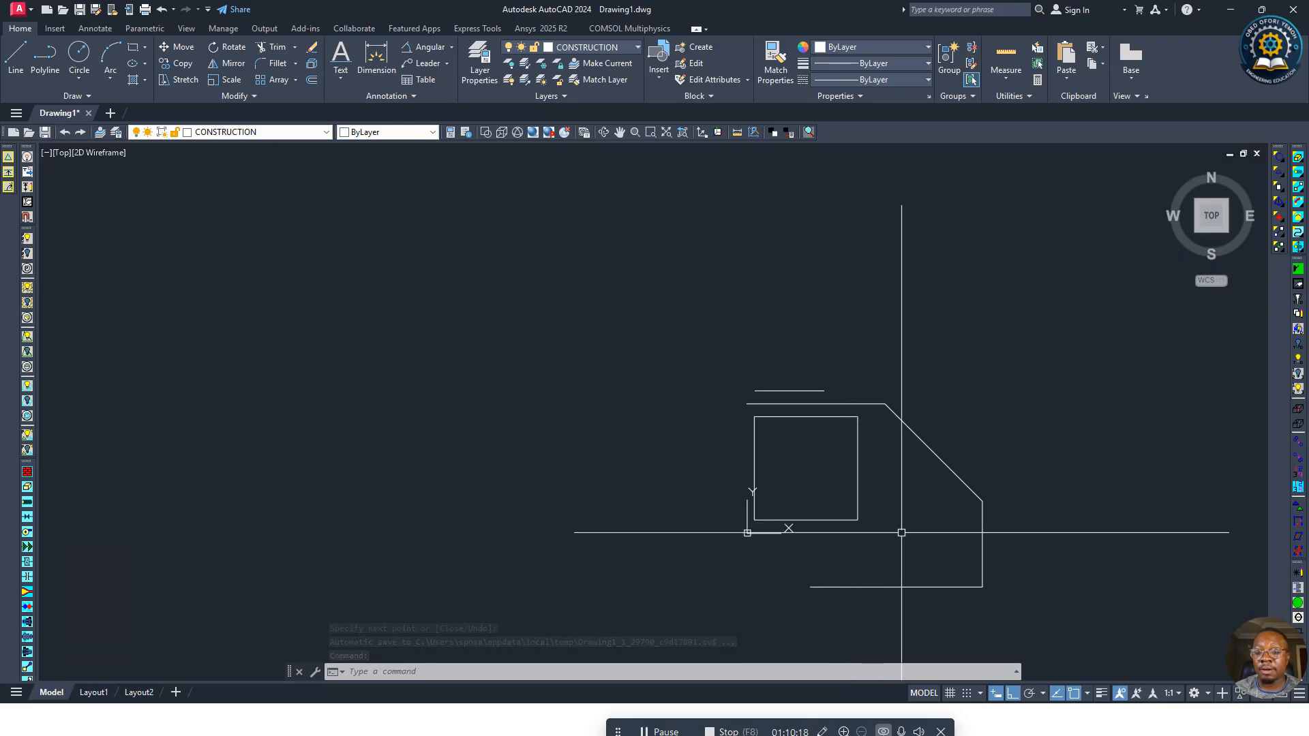
scroll(1002, 581, up, 4)
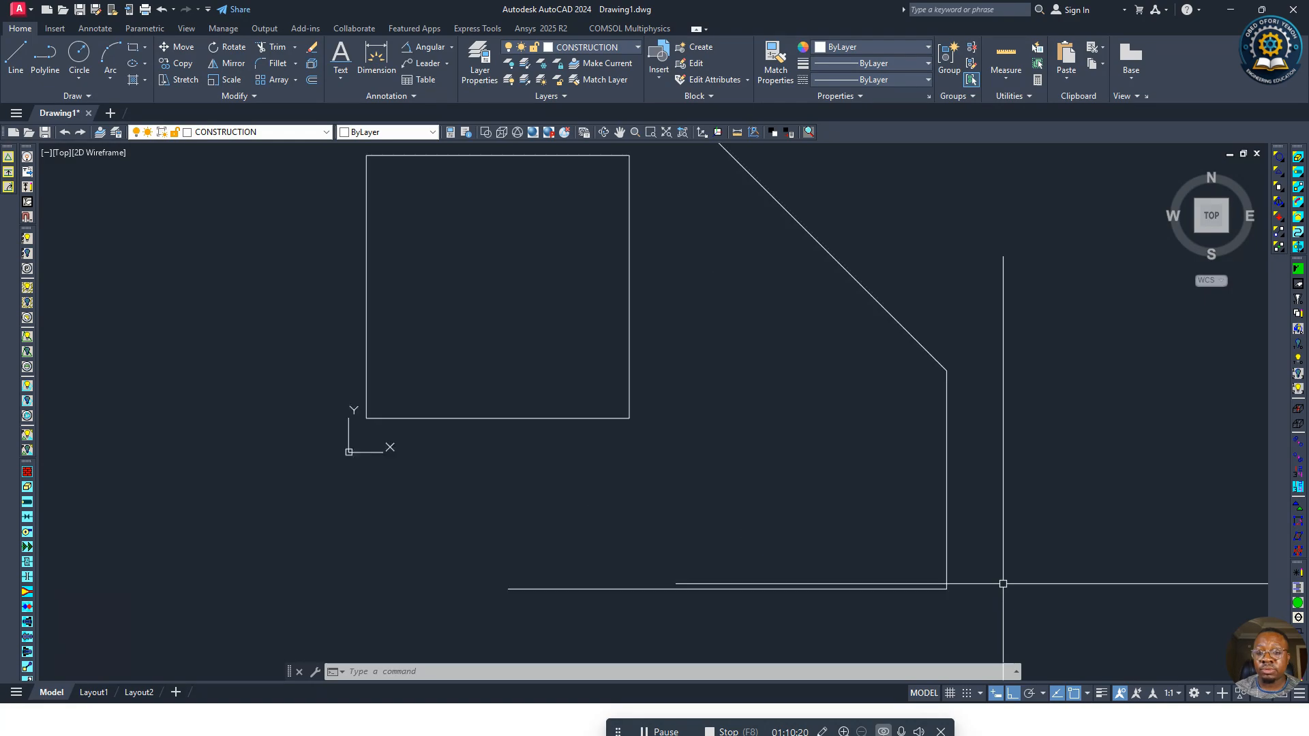
scroll(982, 575, down, 2)
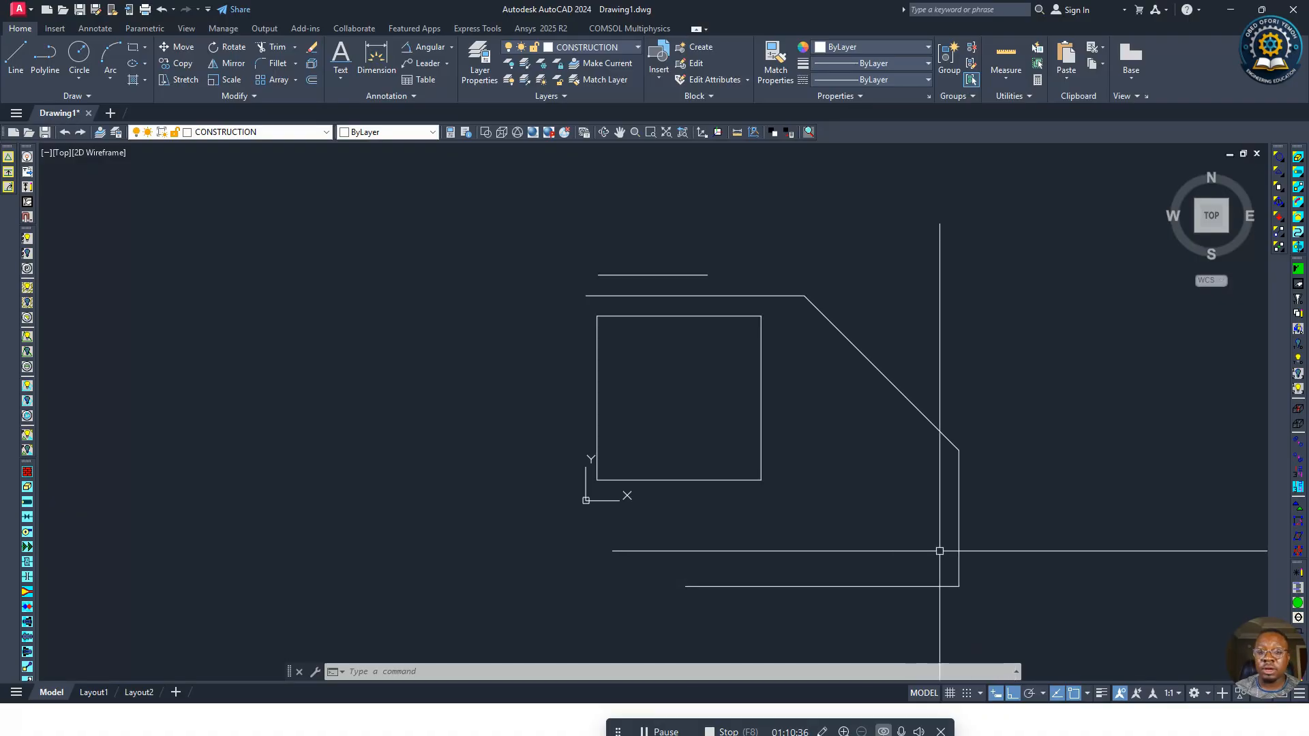
Step: Select the lower segments of the open outline and the square's sides individually, and clear the selection
click(1005, 597)
click(1043, 576)
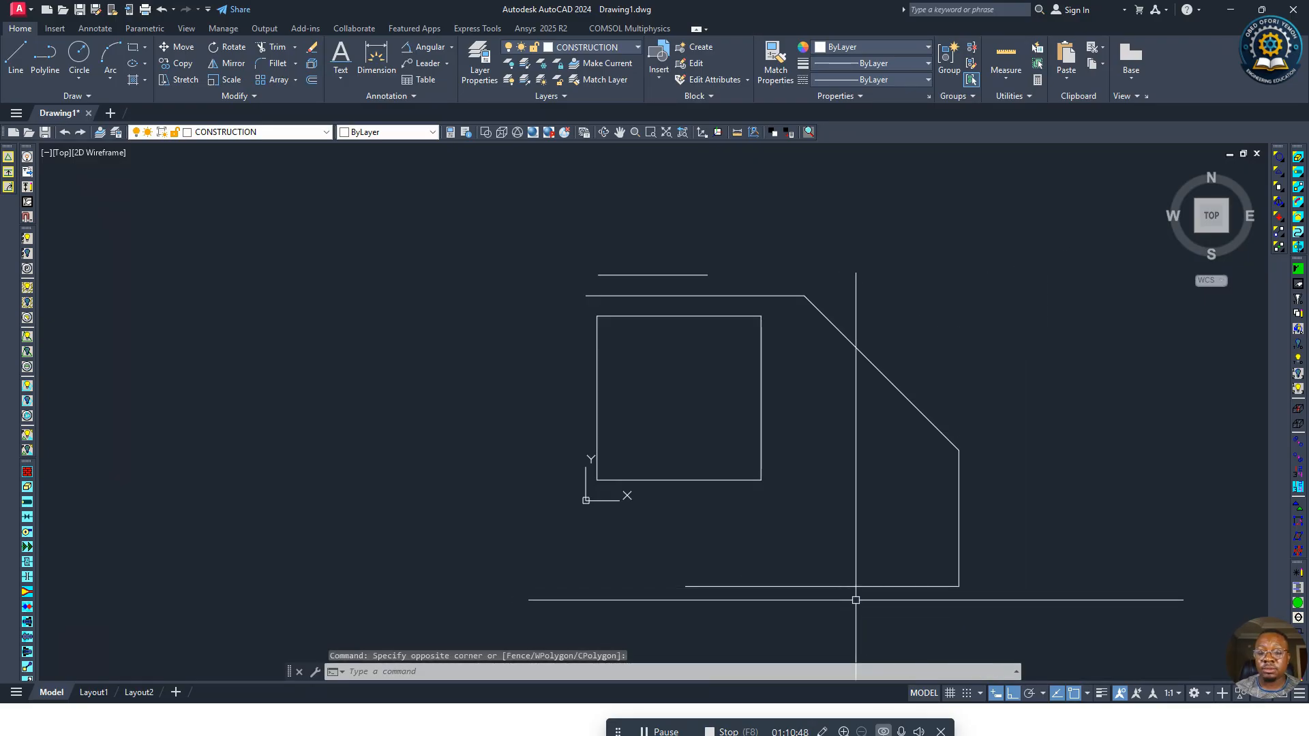
click(872, 585)
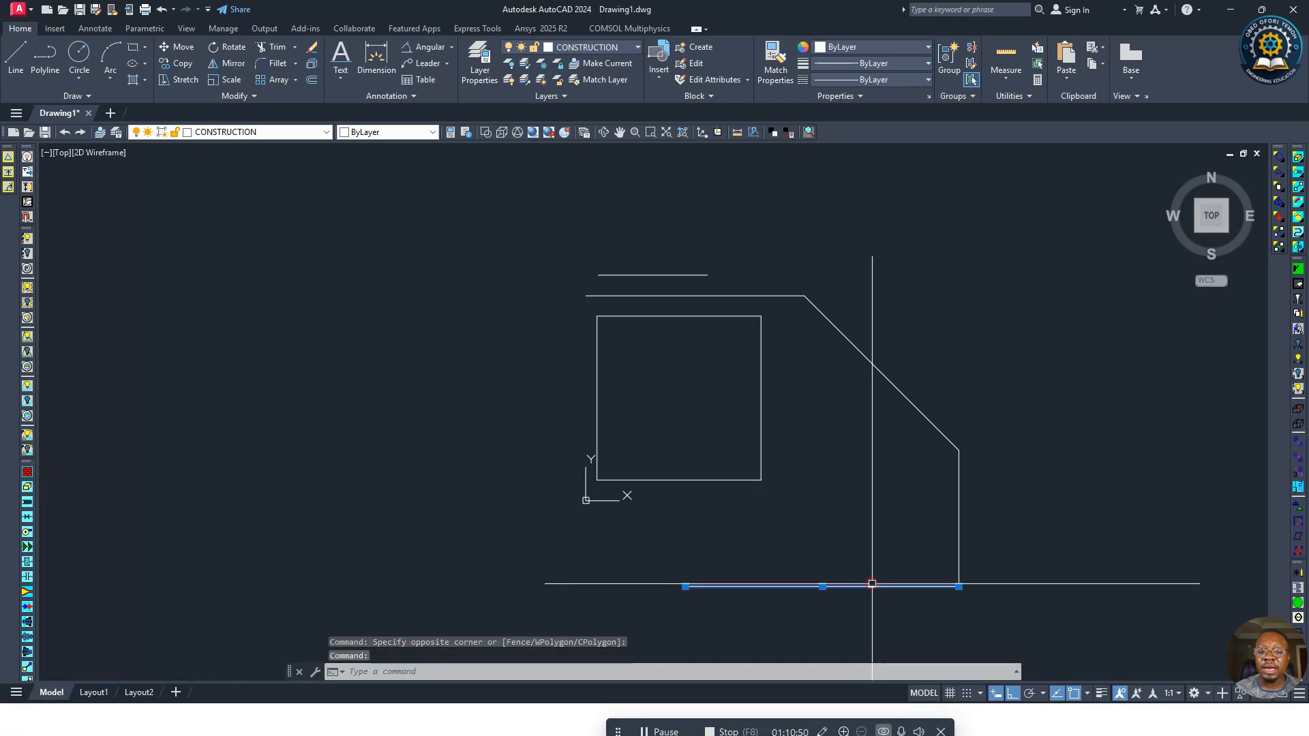
click(959, 510)
click(915, 401)
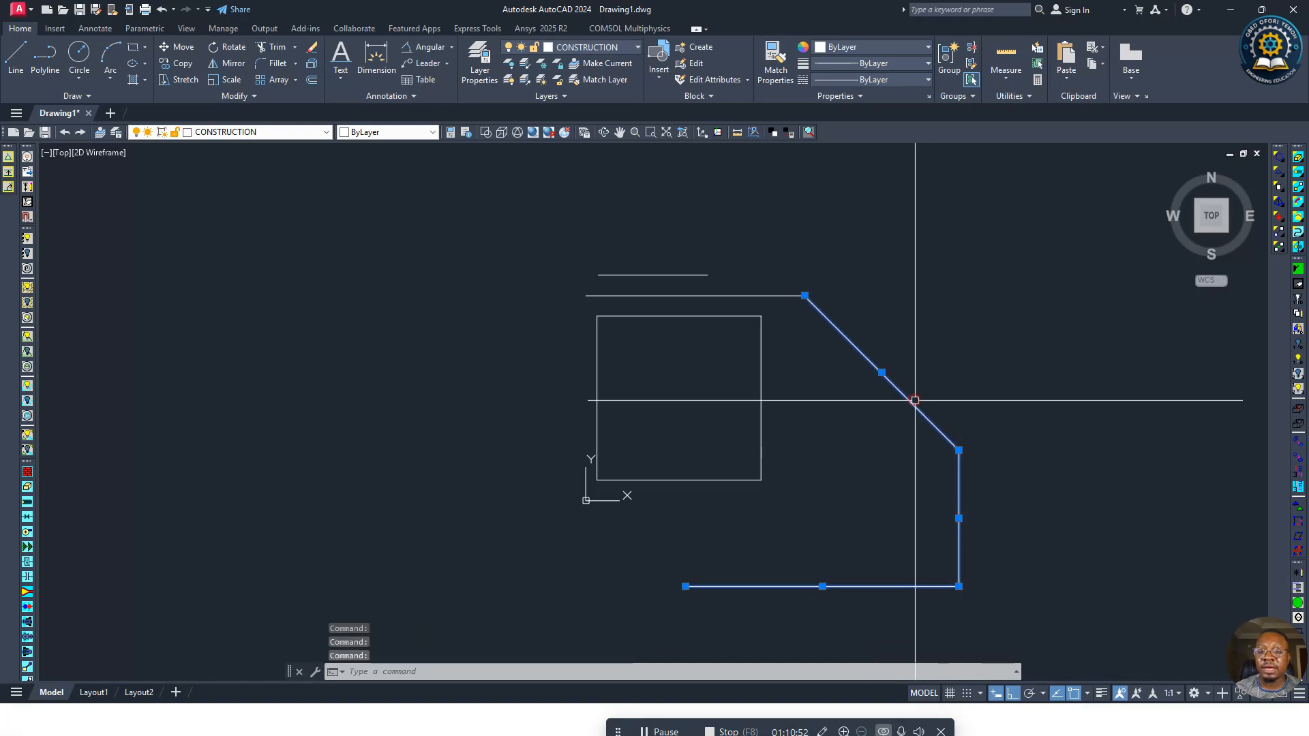
click(721, 481)
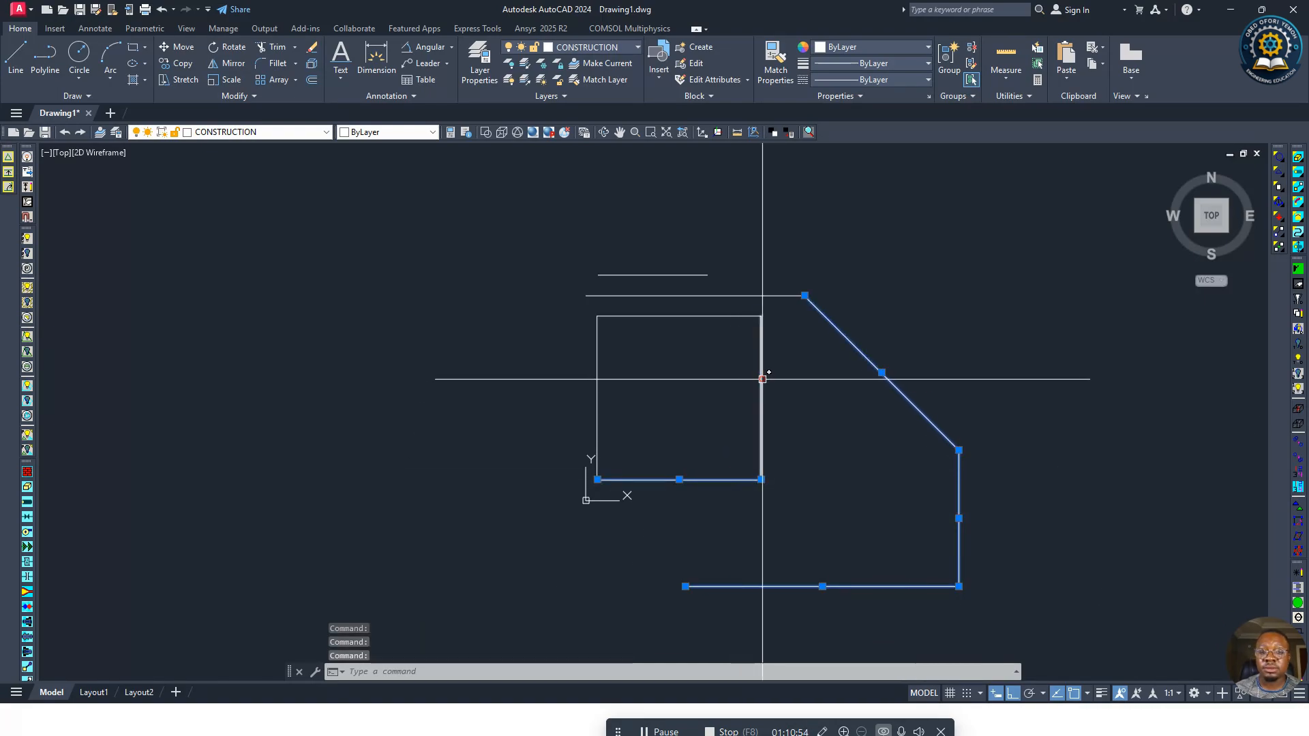
click(762, 379)
click(596, 343)
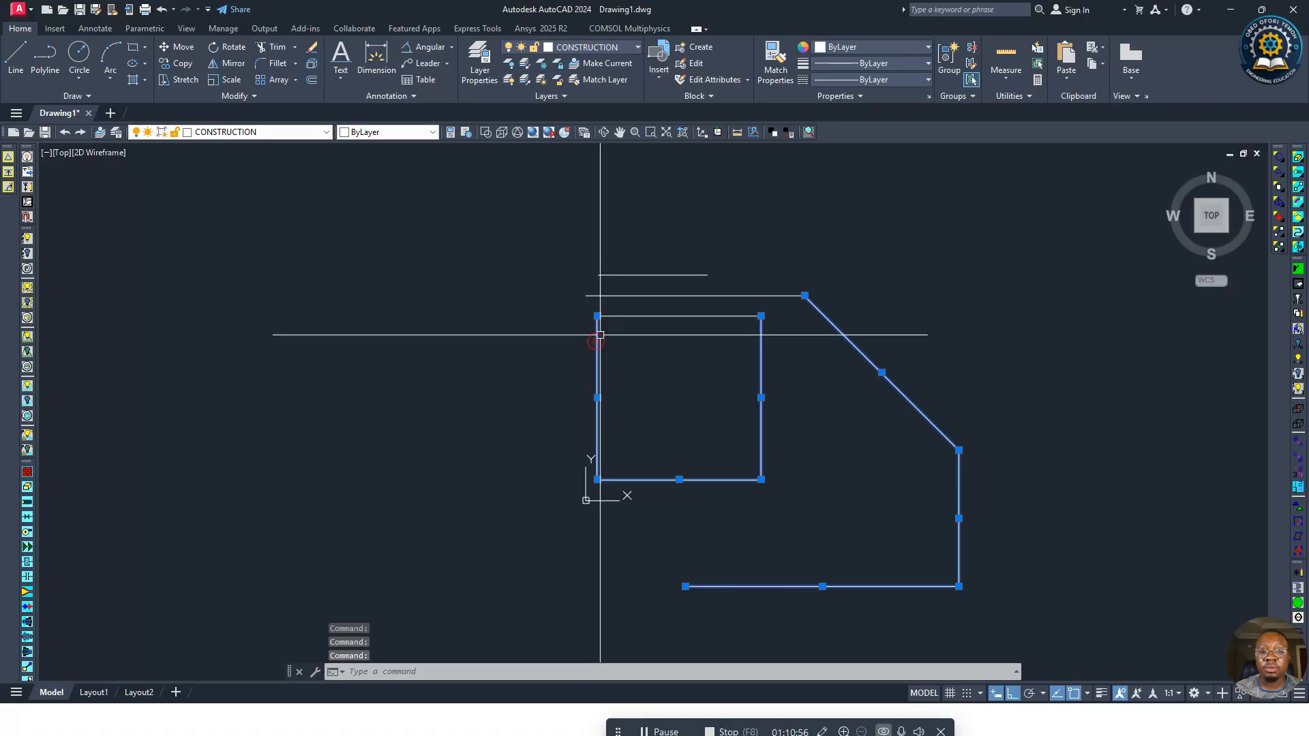
click(615, 317)
click(617, 277)
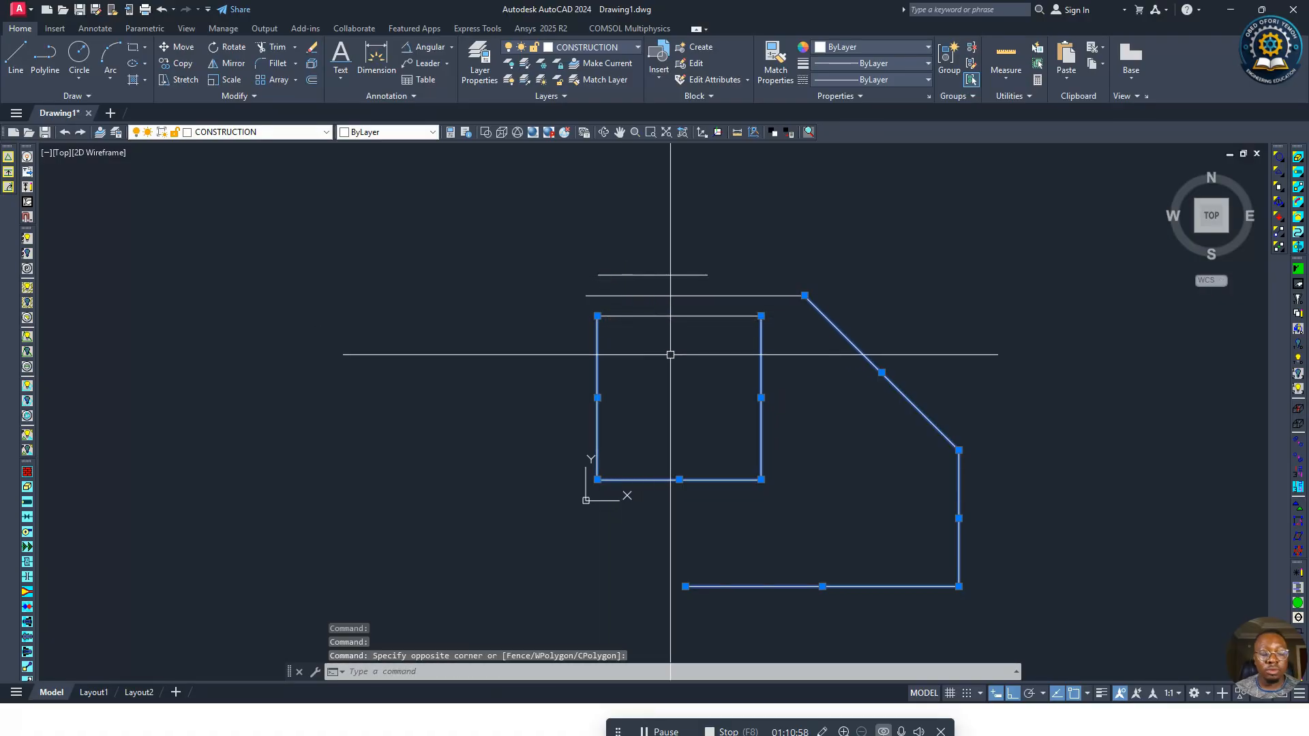
key(Escape)
Step: Enclose all the drawn lines in a selection window and erase them
click(485, 195)
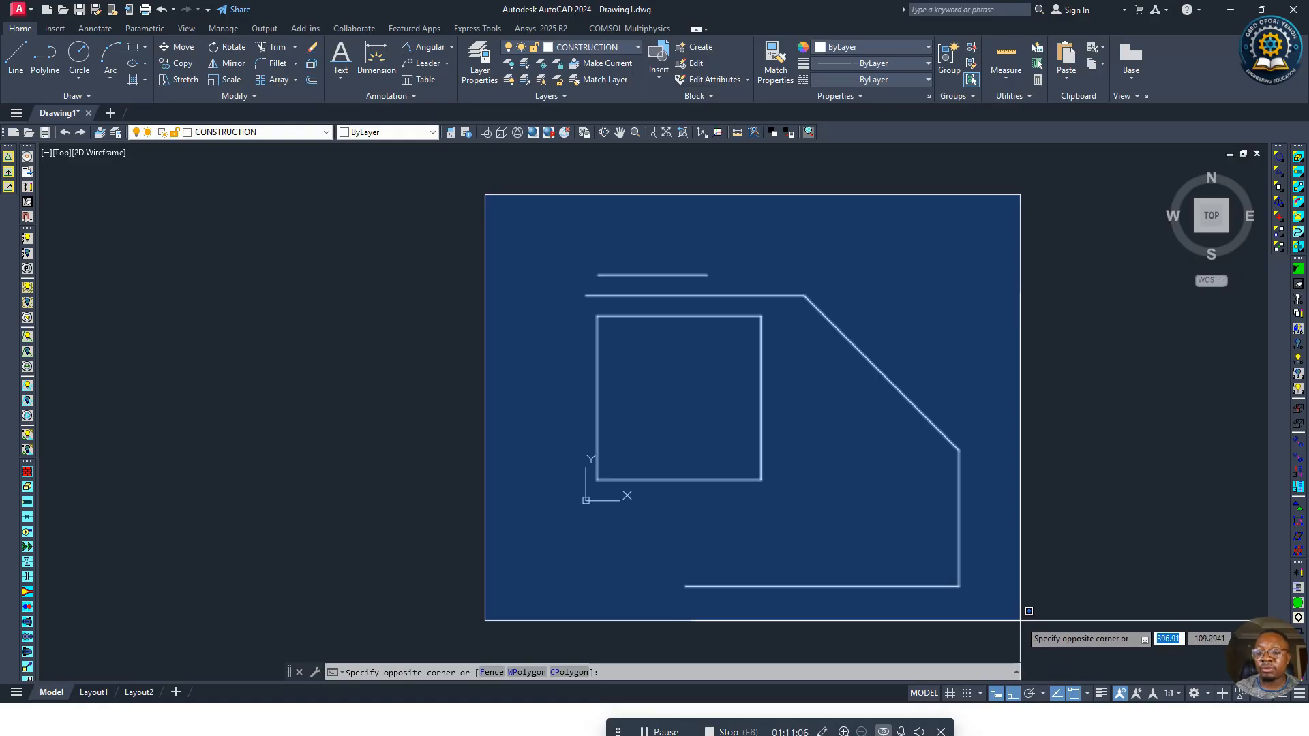
click(1029, 611)
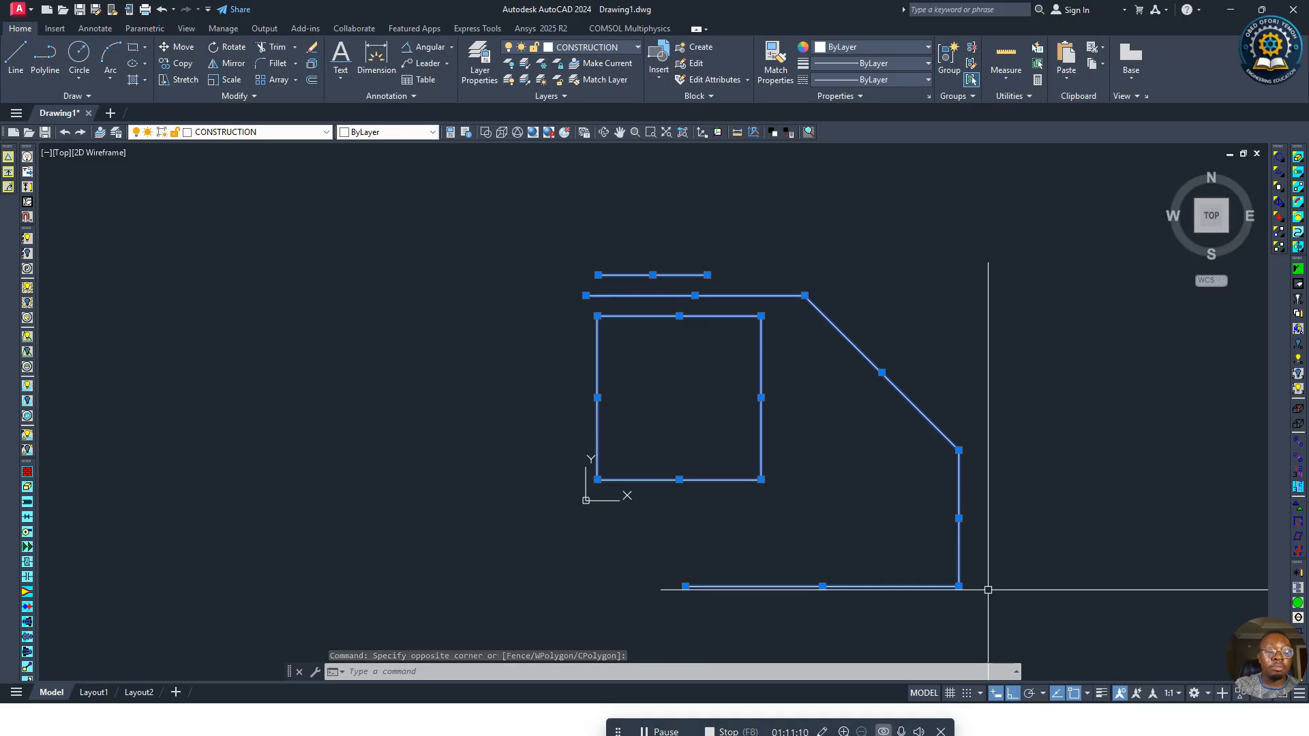
key(Delete)
scroll(1023, 320, up, 3)
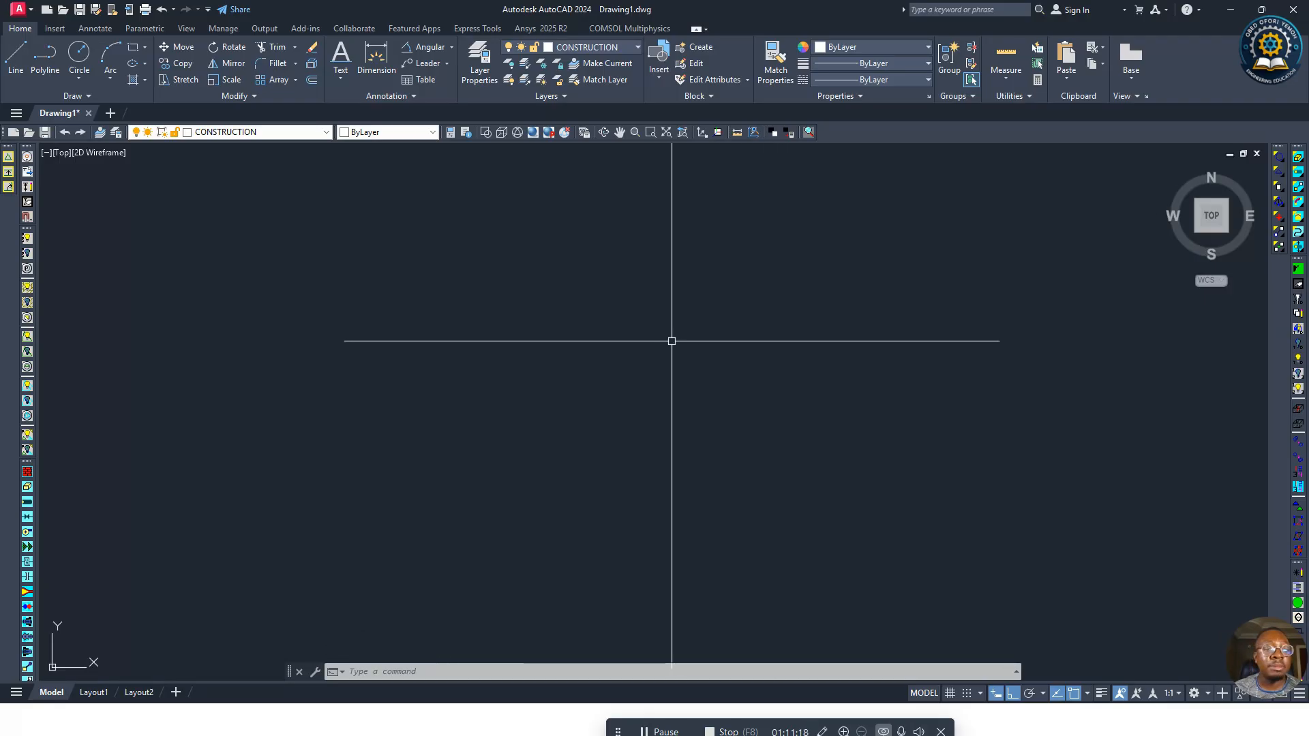
Step: Undo the zoom and the erase to restore the deleted lines
click(165, 51)
click(162, 10)
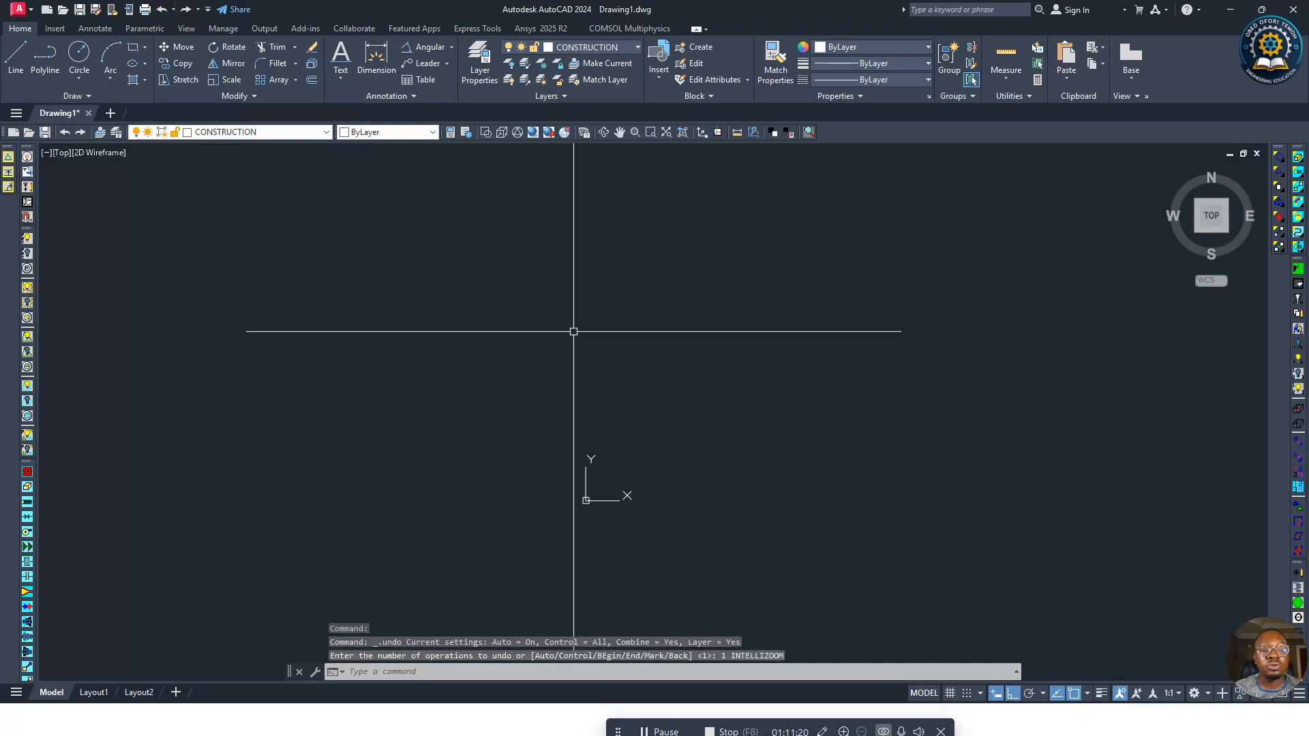
click(161, 10)
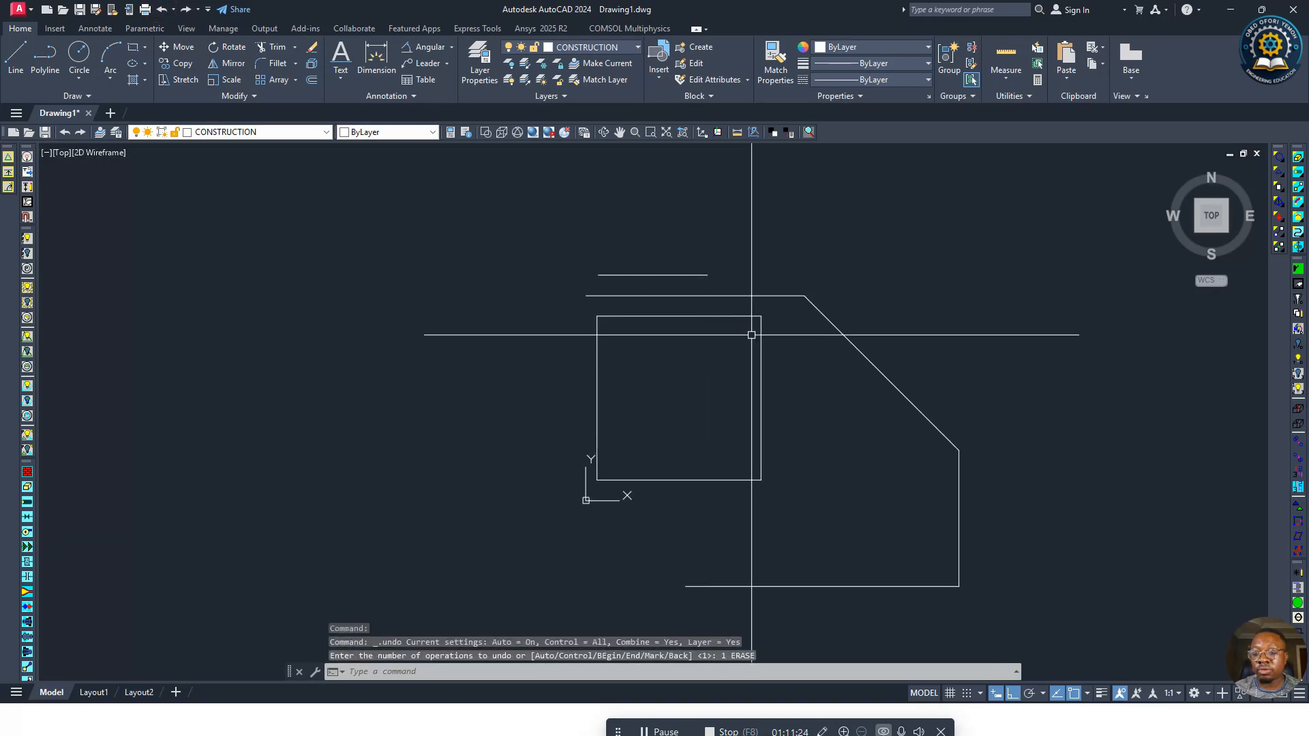
Step: Select every object in the drawing at once and erase them all
key(ctrl+a)
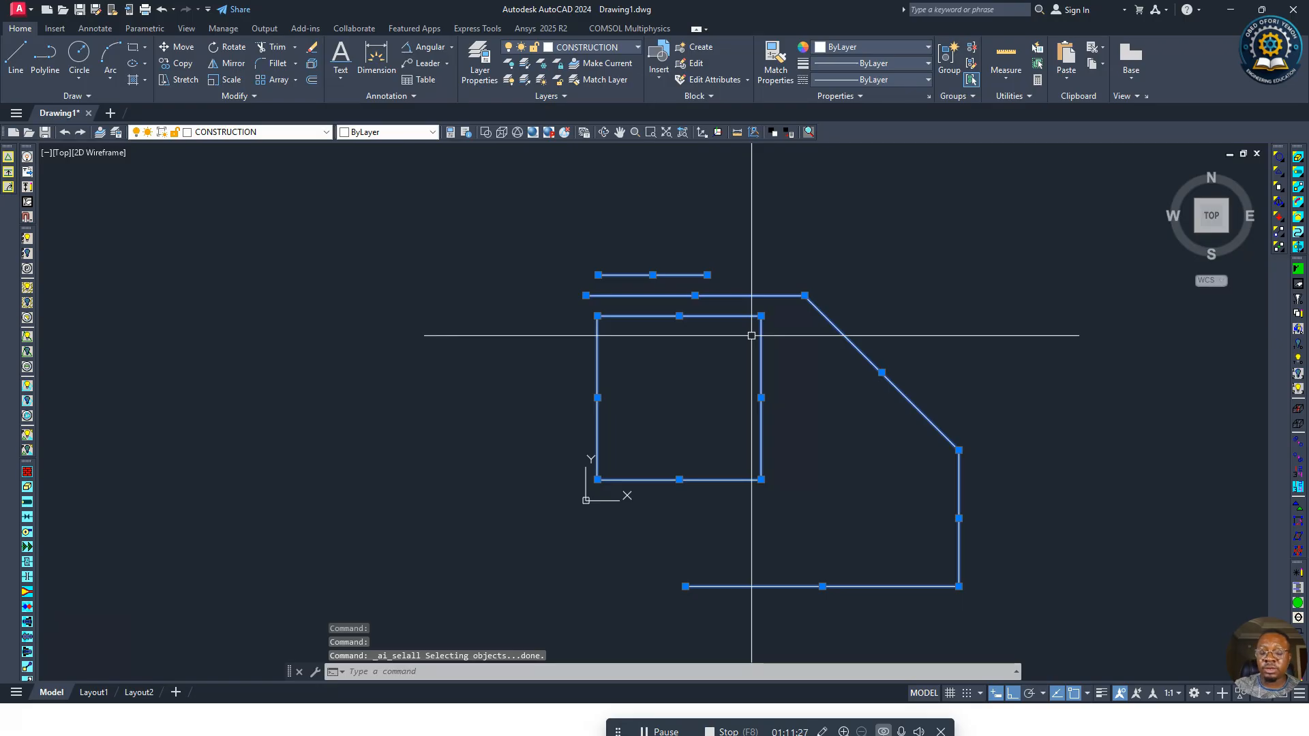
key(Delete)
scroll(833, 284, up, 3)
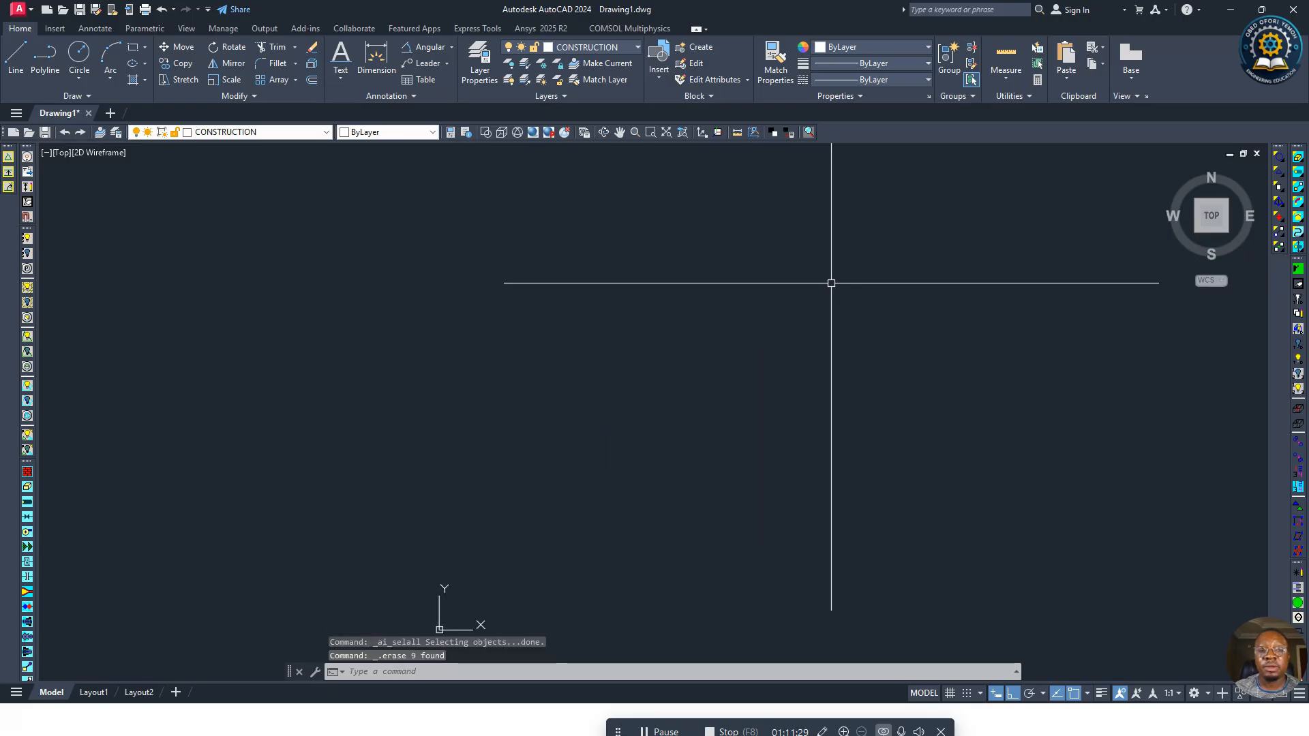
scroll(854, 336, up, 2)
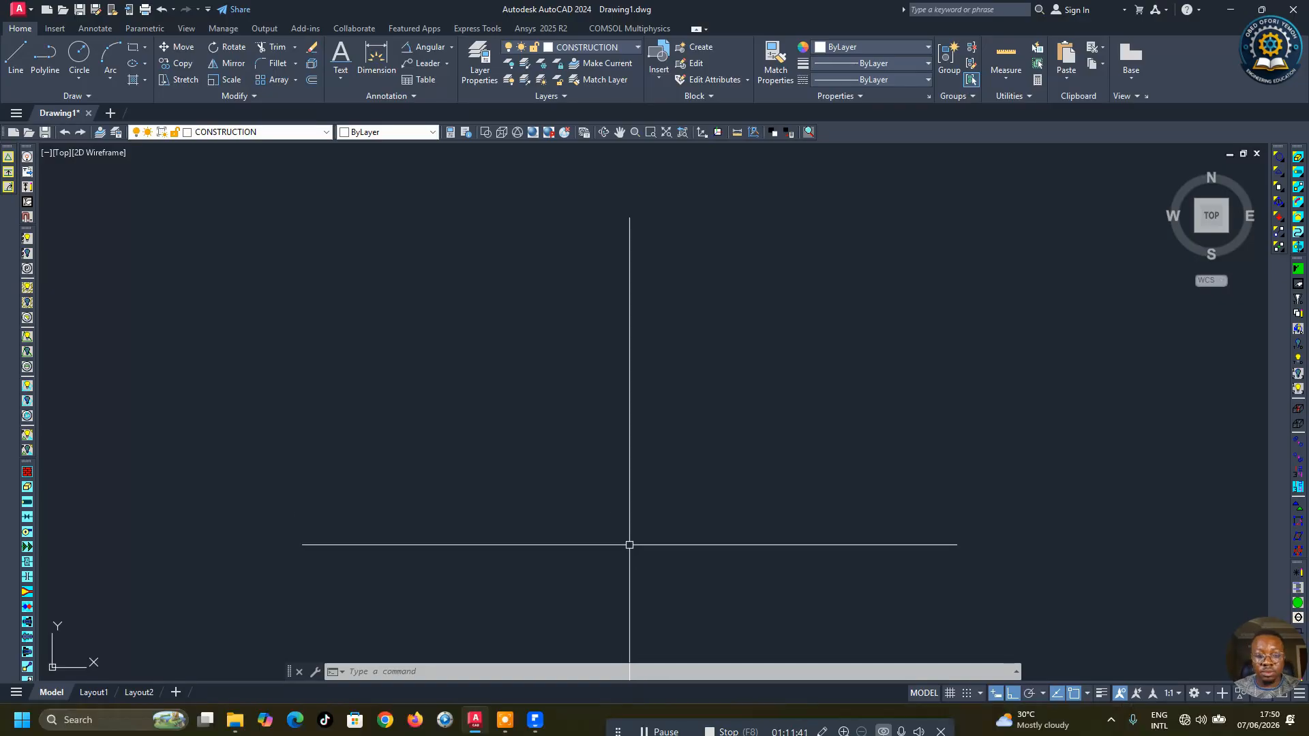
Step: Shrink the AutoCAD window and place the PDFelement window with the AutoCAD handout side by side with it
click(468, 130)
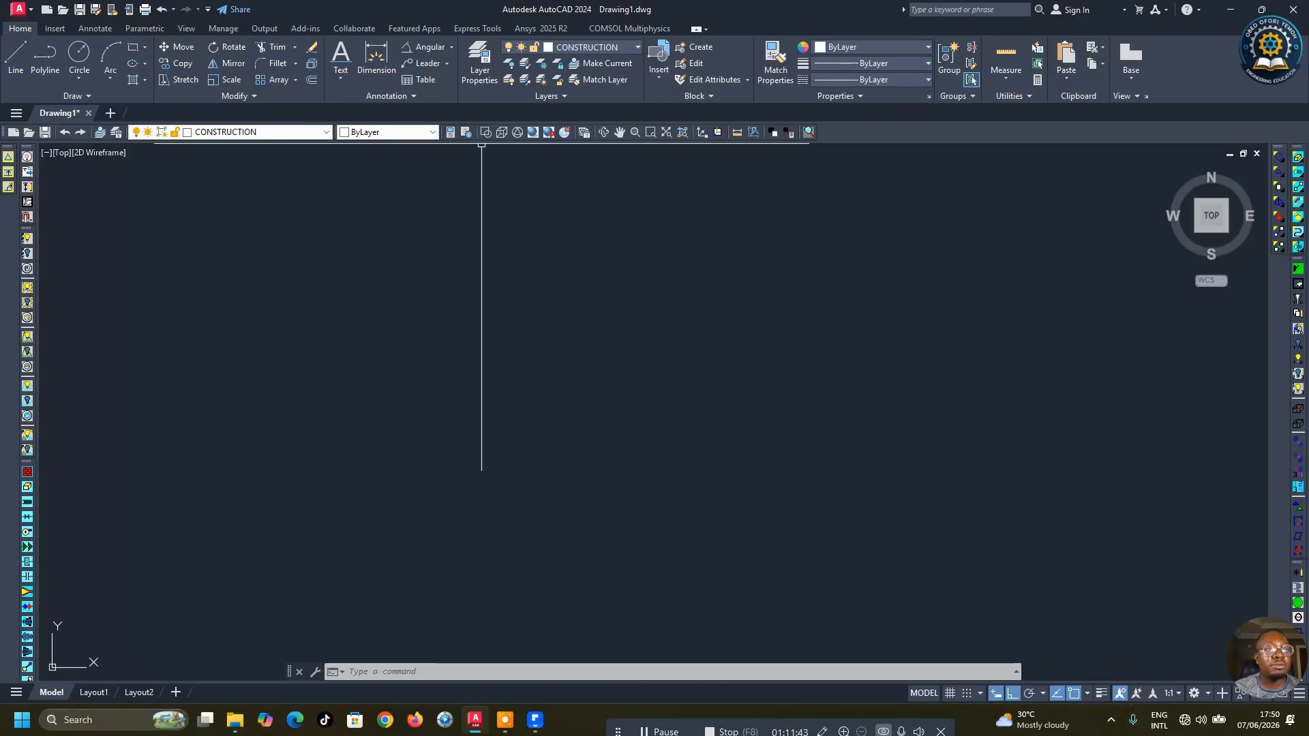
click(1261, 9)
click(55, 51)
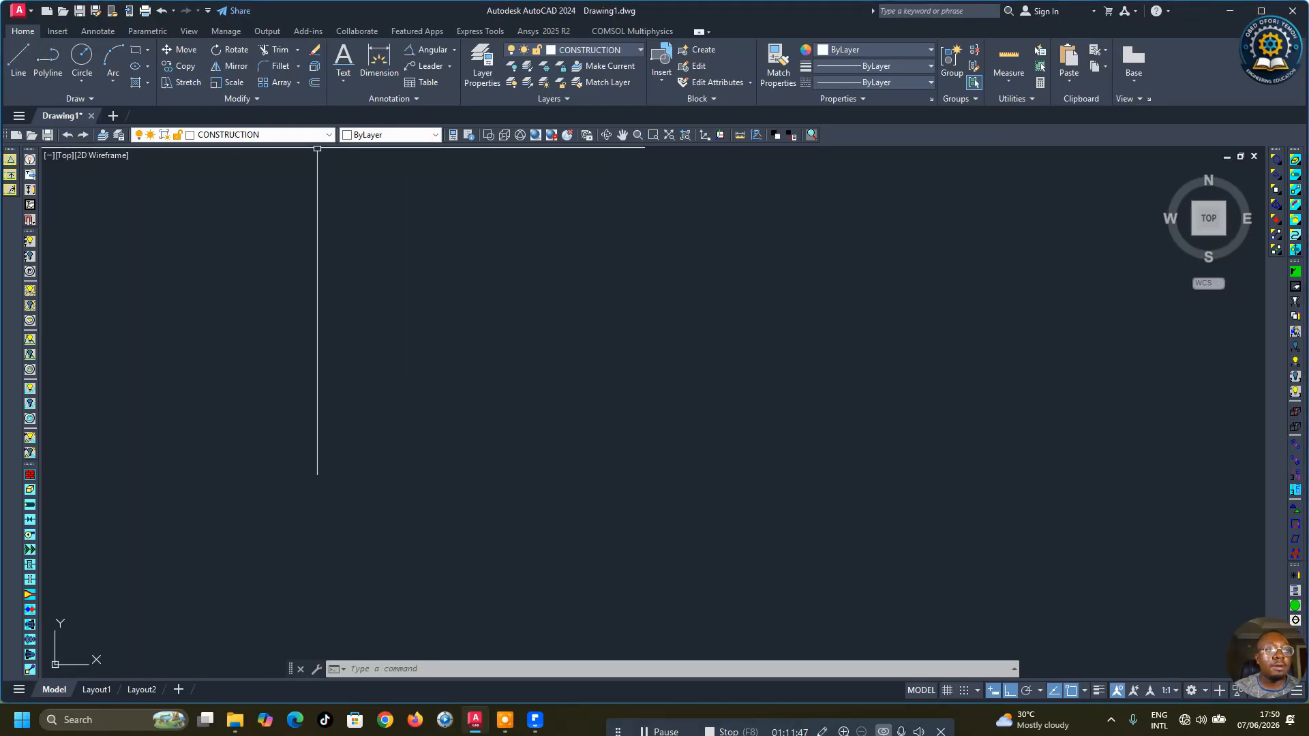
drag(81, 20, 533, 20)
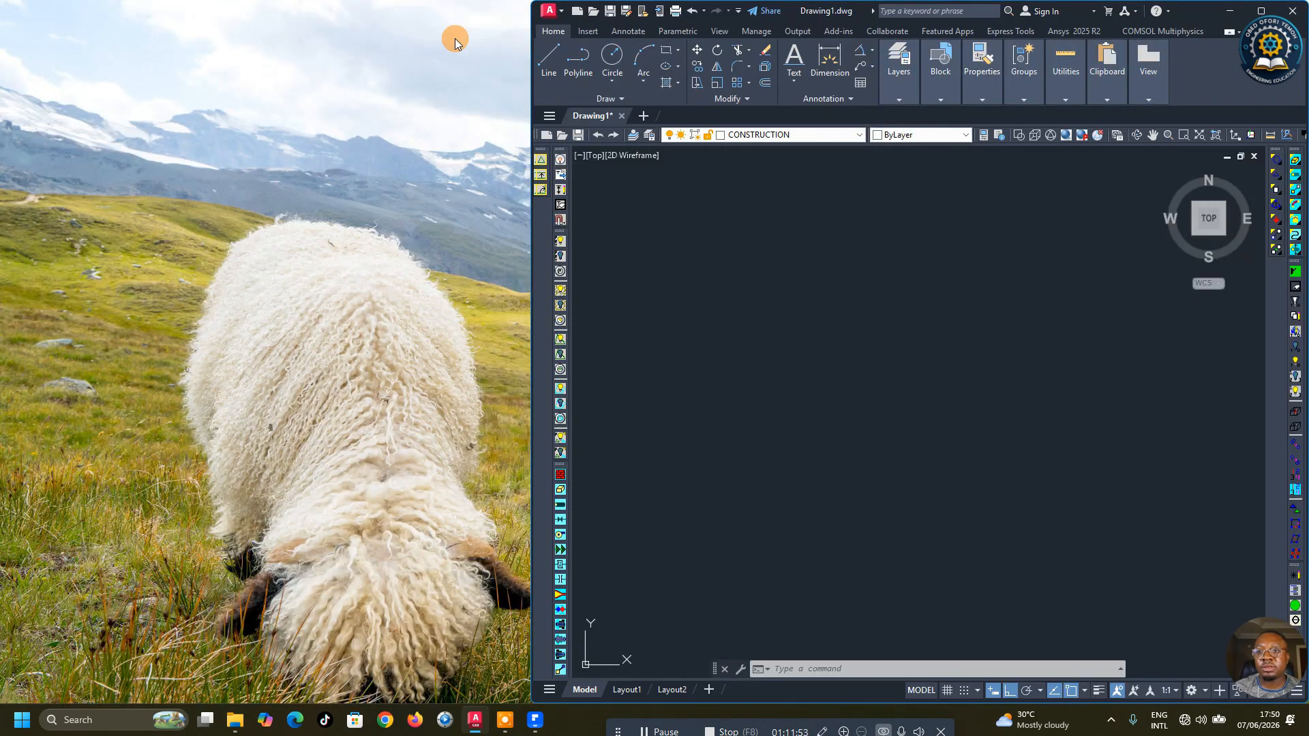
click(536, 720)
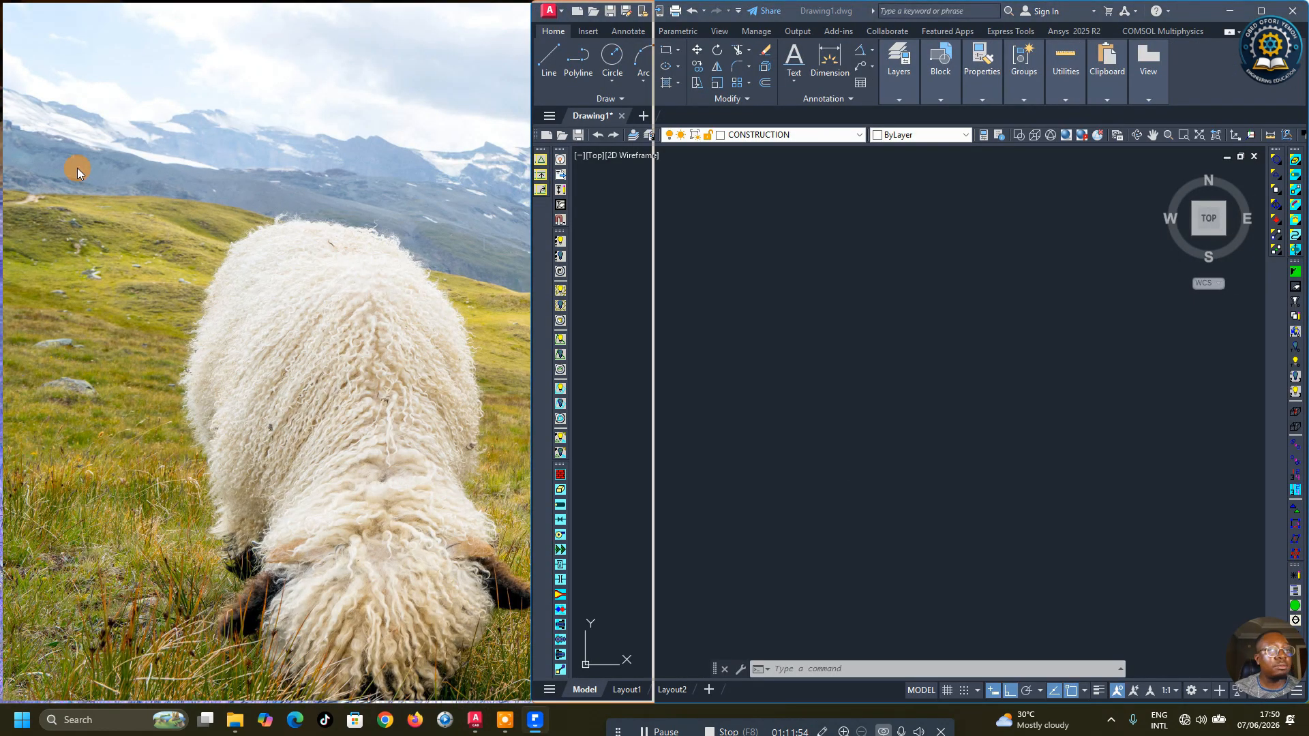
drag(6, 167, 7, 168)
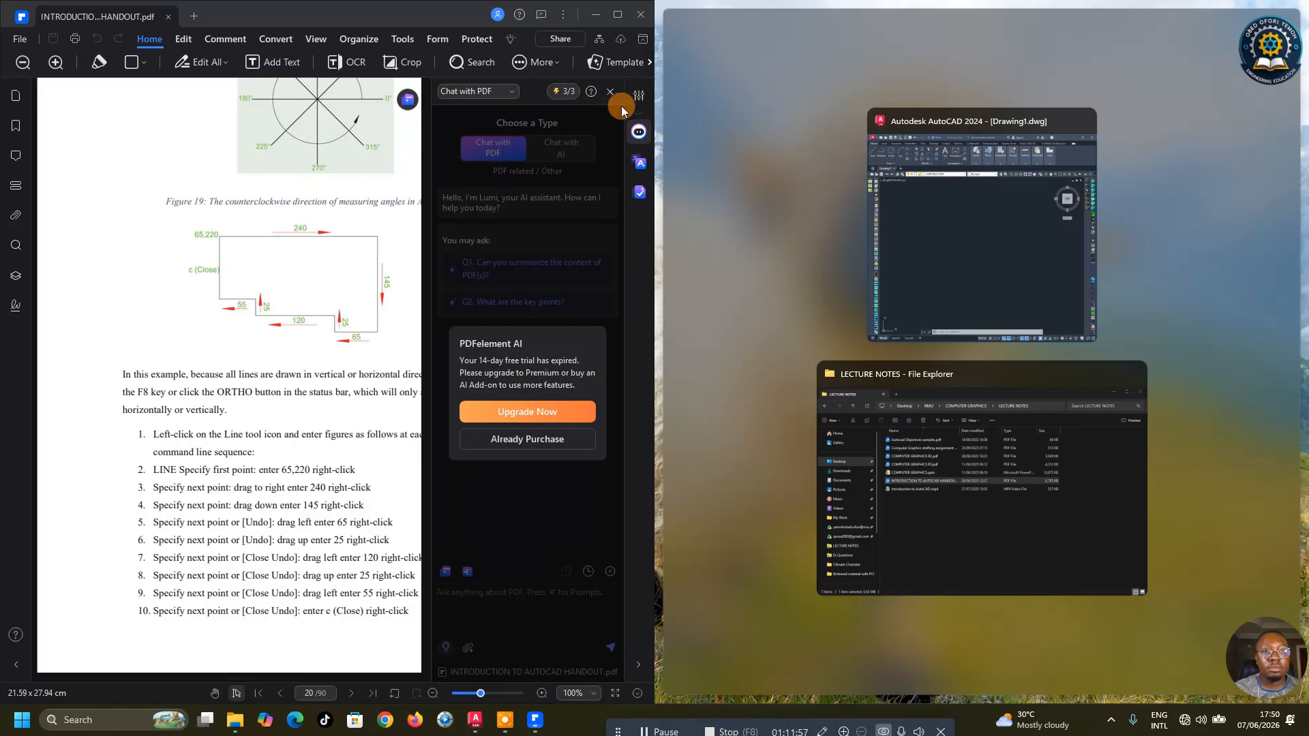
Step: Close the handout's AI chat pane and enlarge page 20 to 200%, framing the dimensioned outline below Figure 19 in a narrower window
click(610, 92)
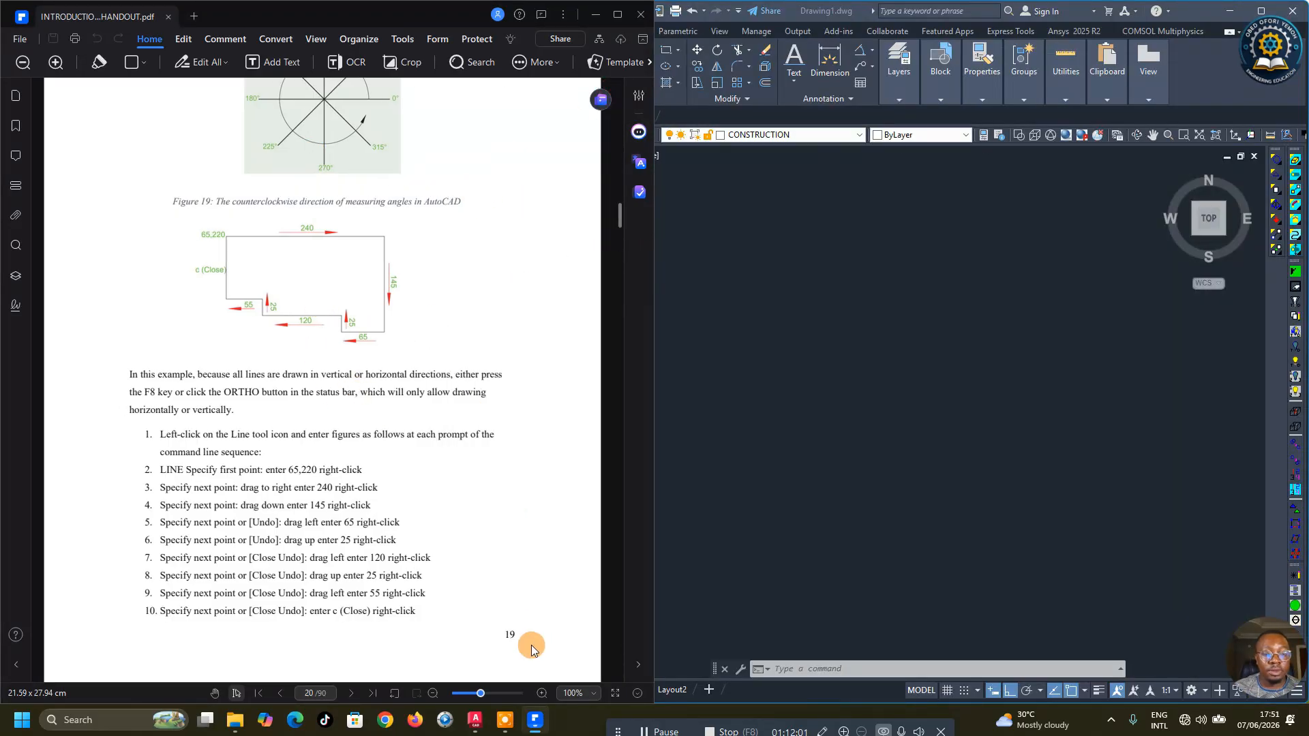
click(544, 694)
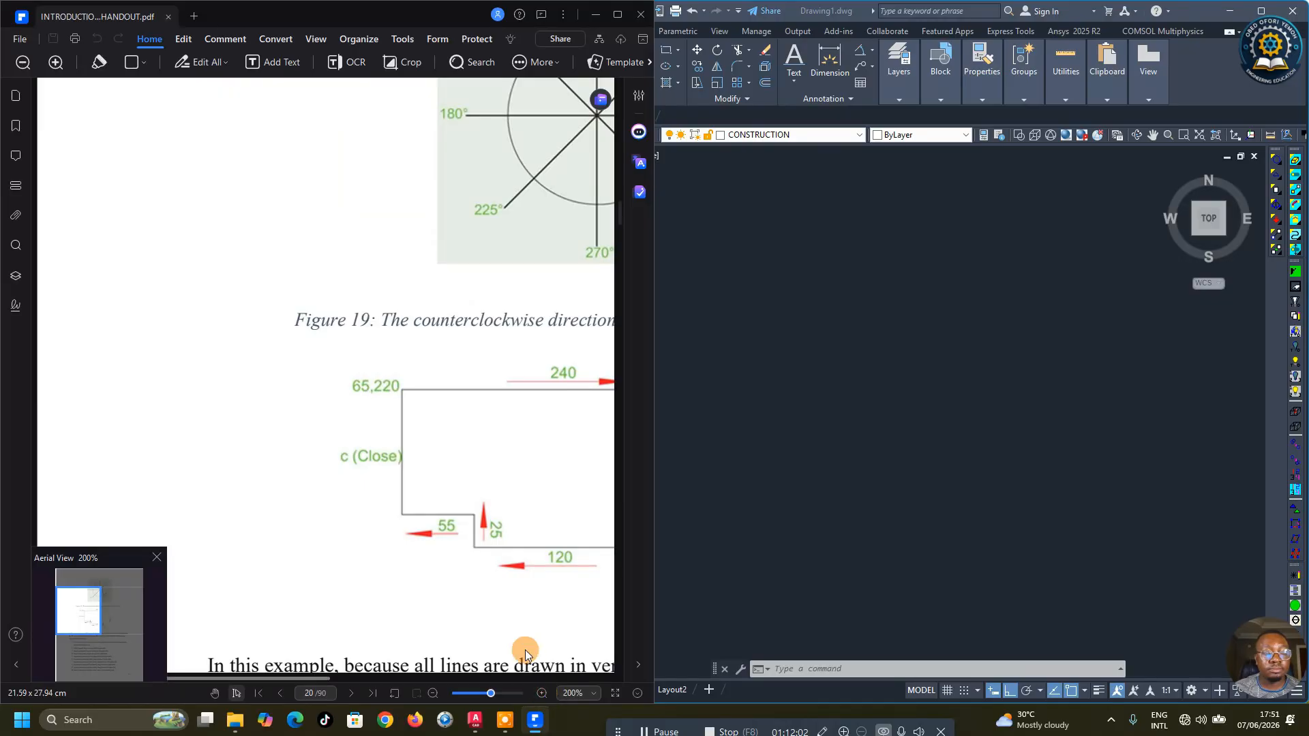
drag(296, 681, 431, 692)
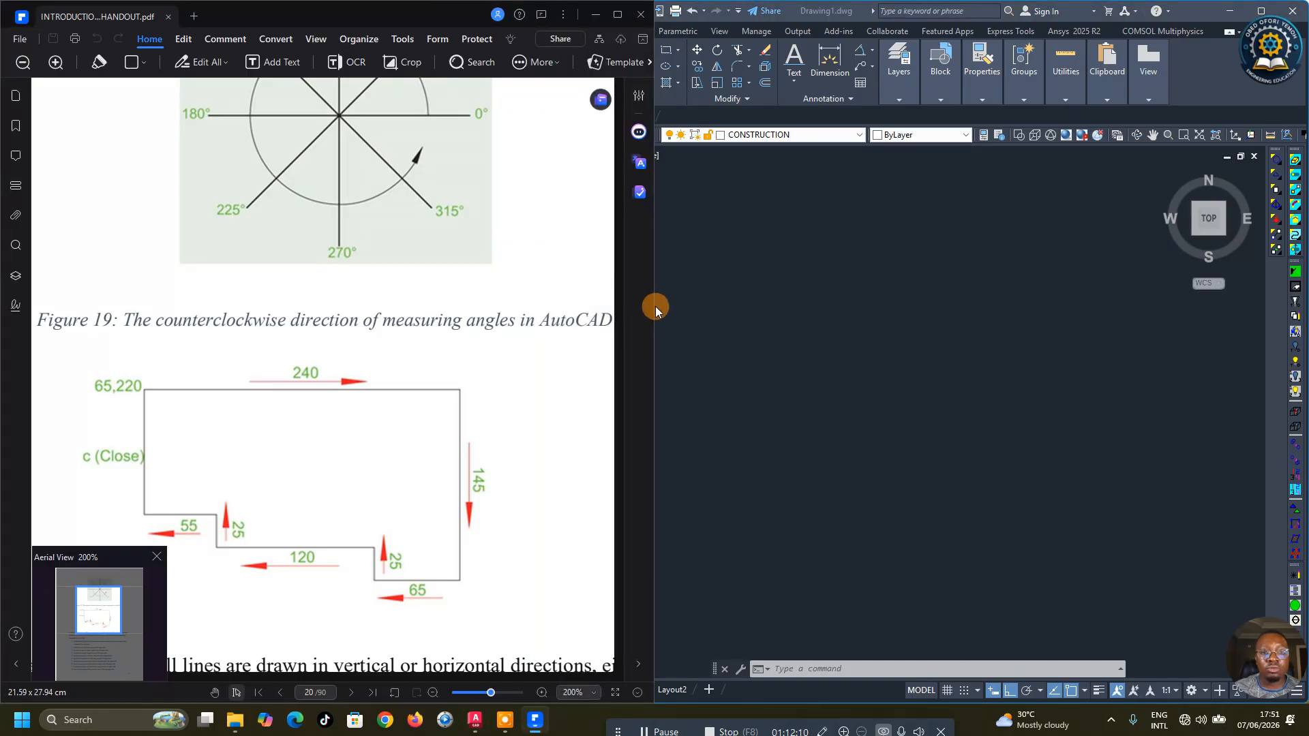
drag(656, 305, 556, 322)
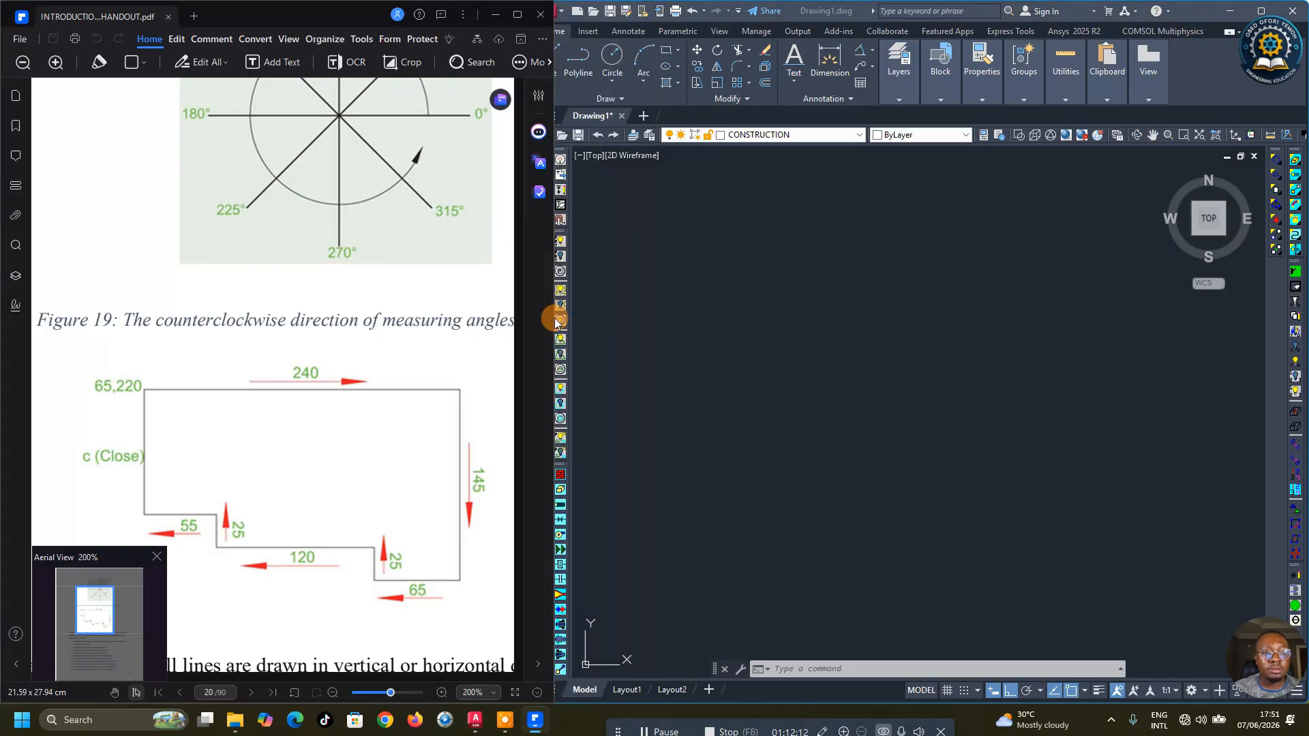
scroll(337, 478, down, 3)
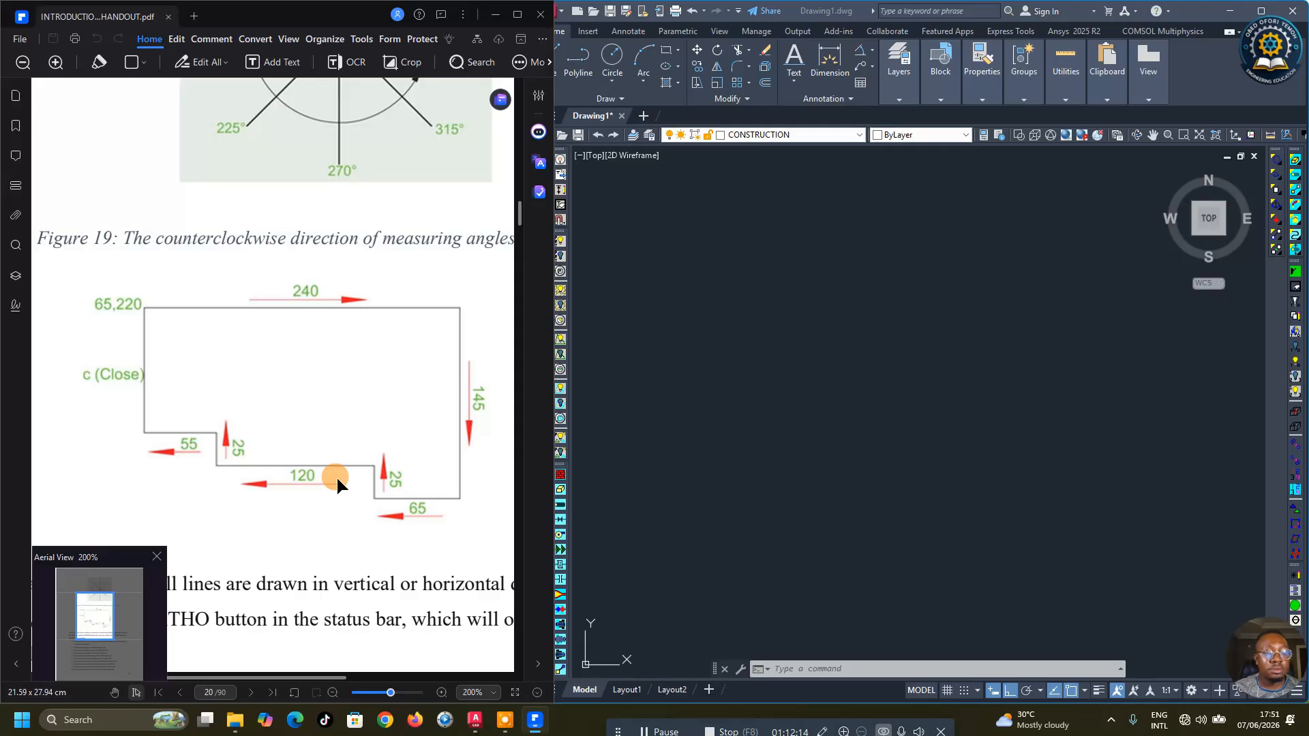
Step: Turn off Dynamic Input in AutoCAD and draw a 240-unit horizontal line to the right from a freely picked start point
click(723, 423)
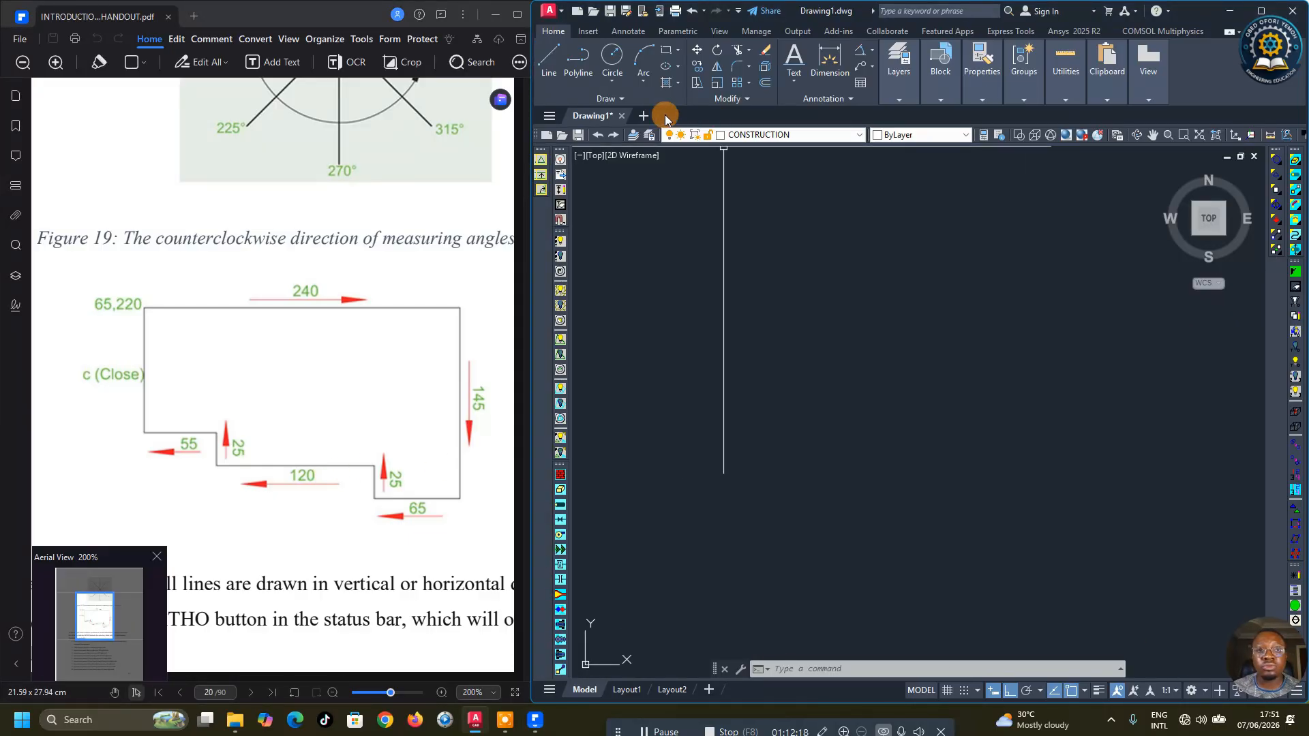
click(546, 63)
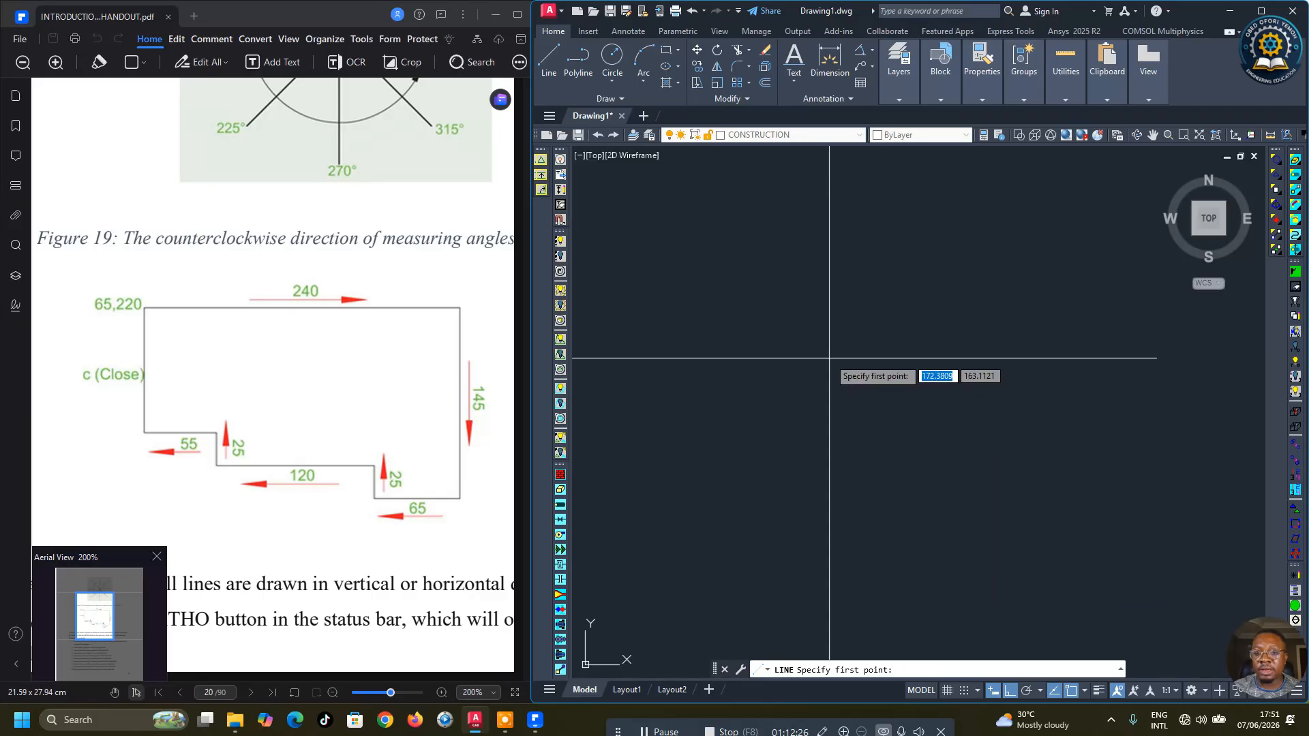
click(1003, 685)
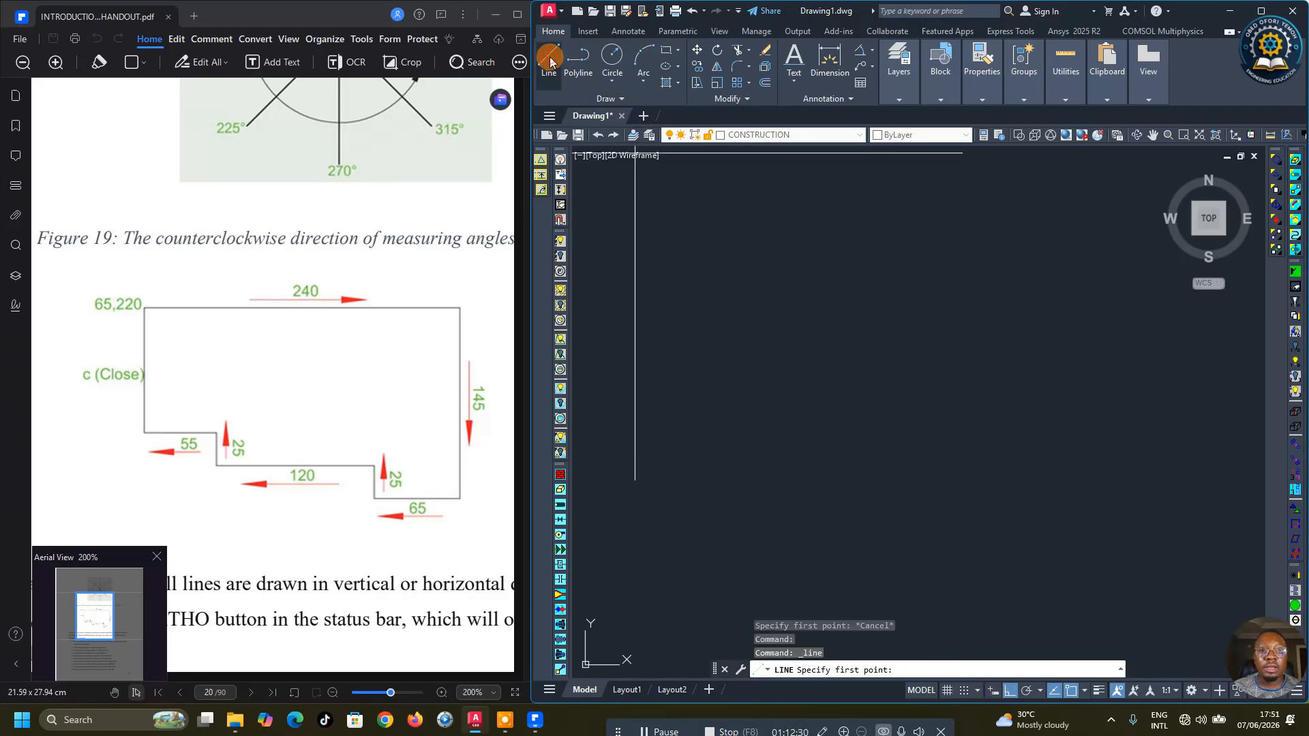
click(697, 322)
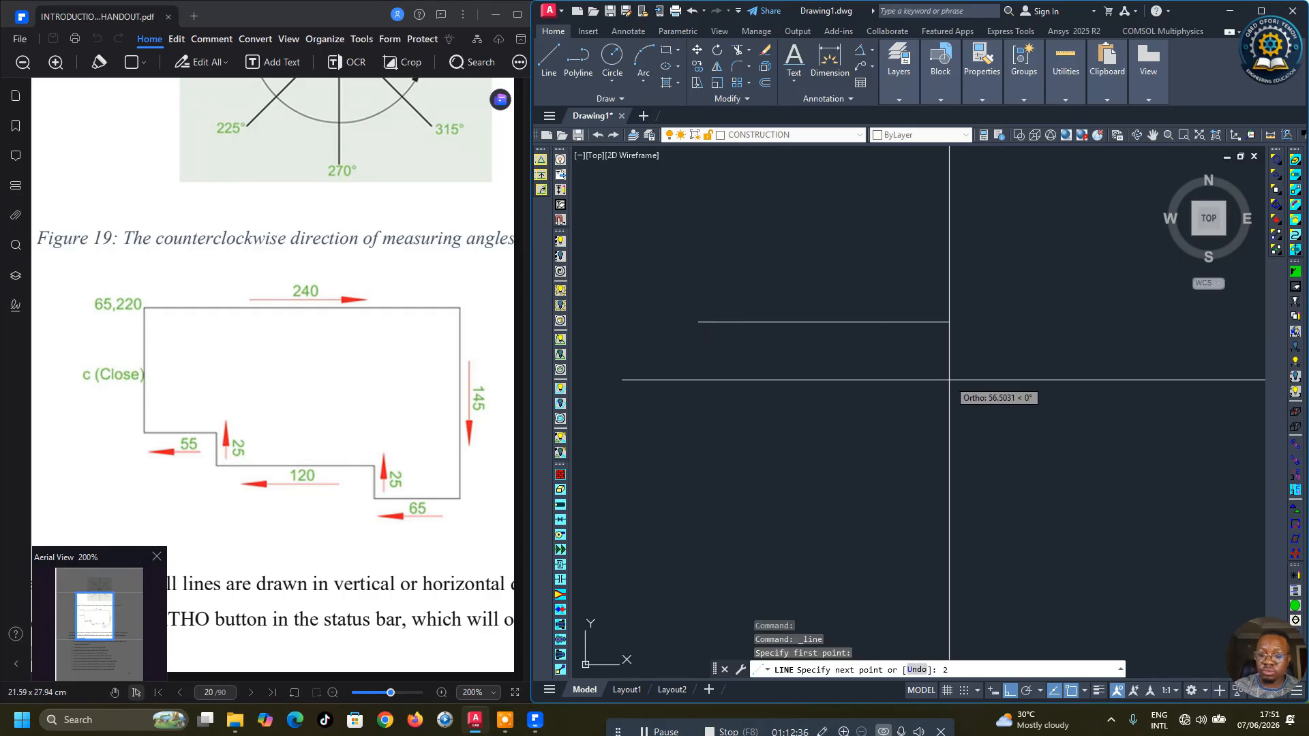
key(Return)
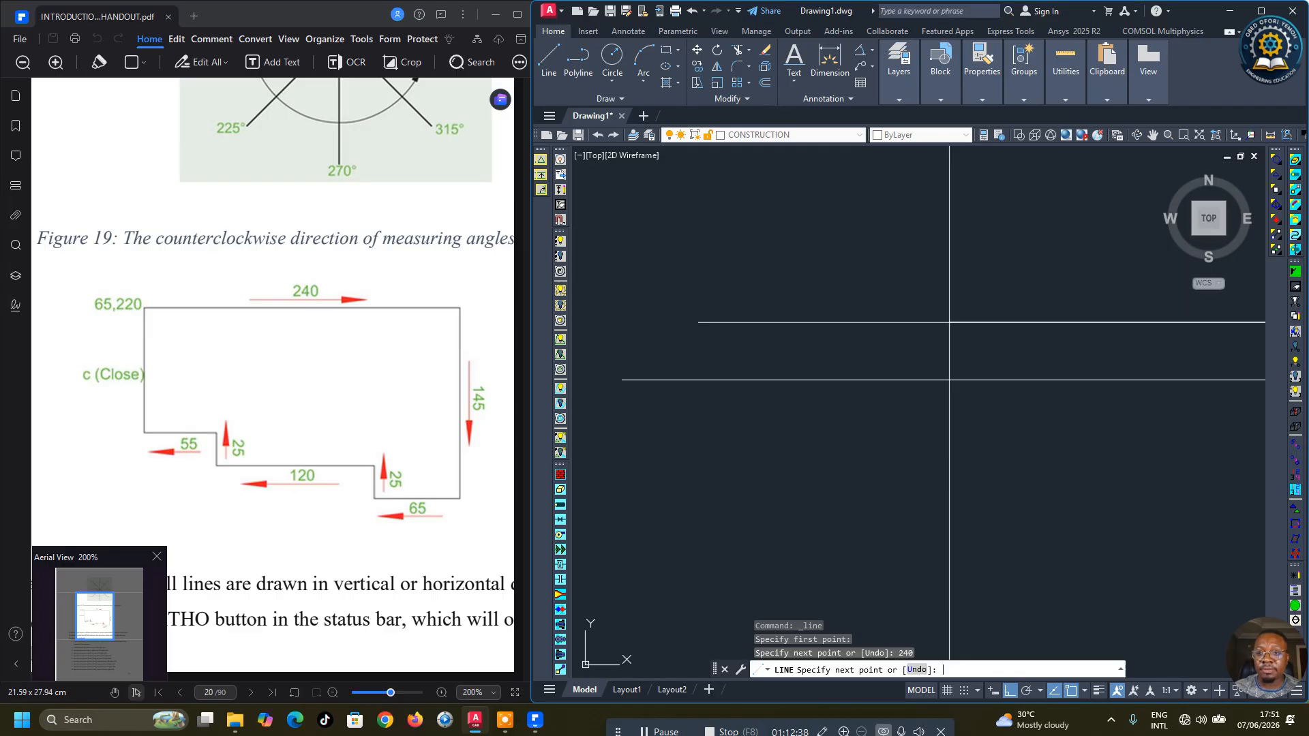
scroll(873, 435, down, 3)
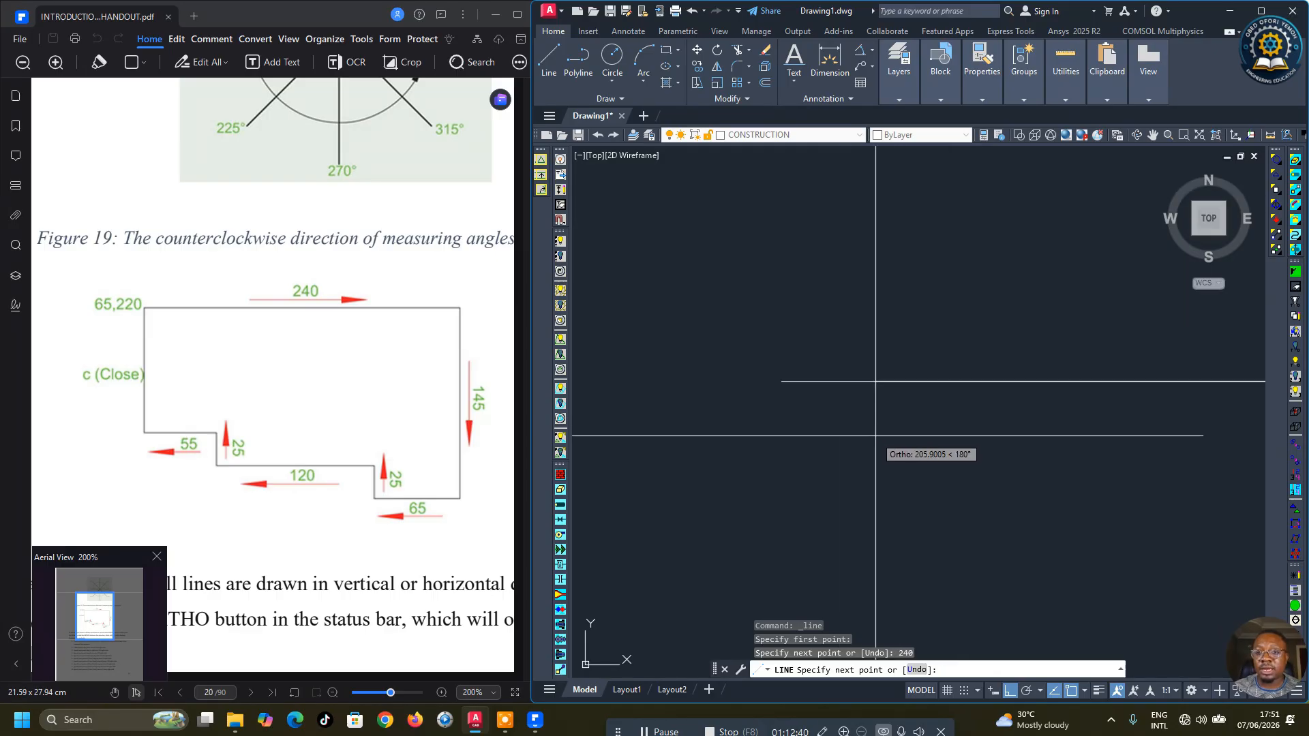
scroll(876, 435, up, 5)
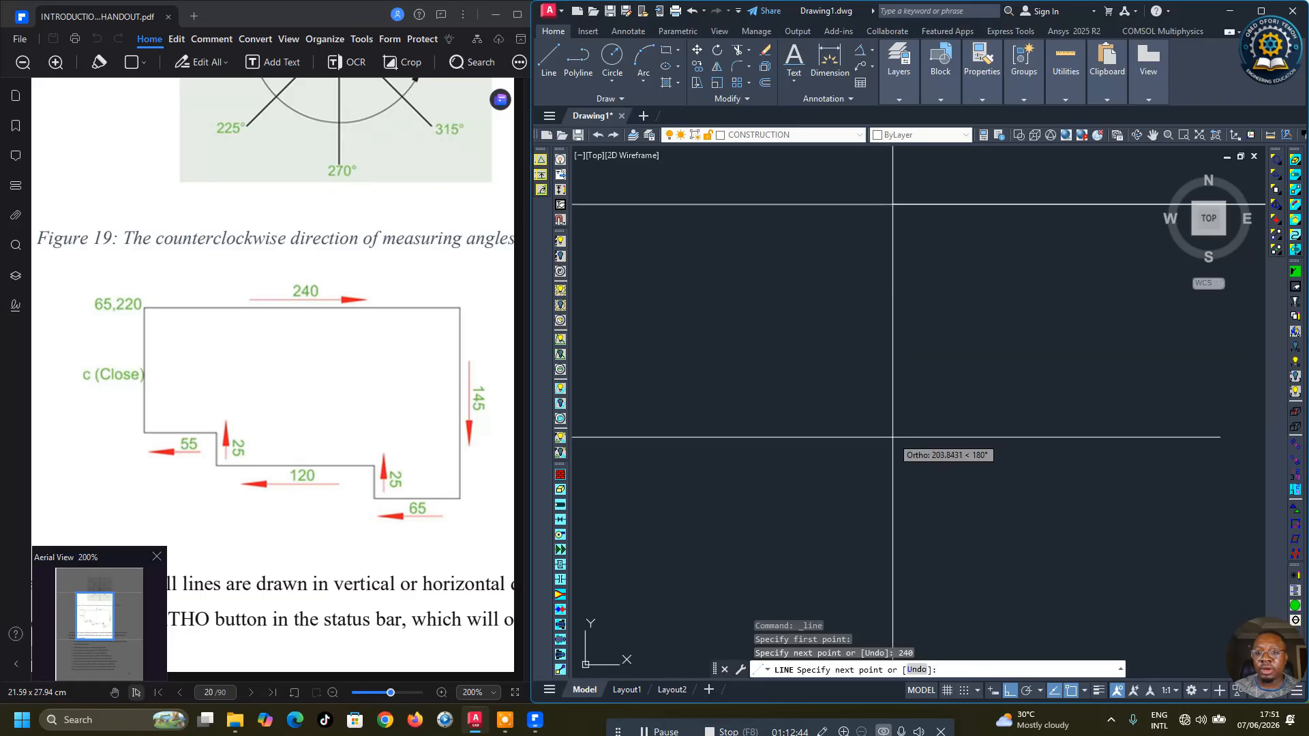
scroll(893, 437, down, 3)
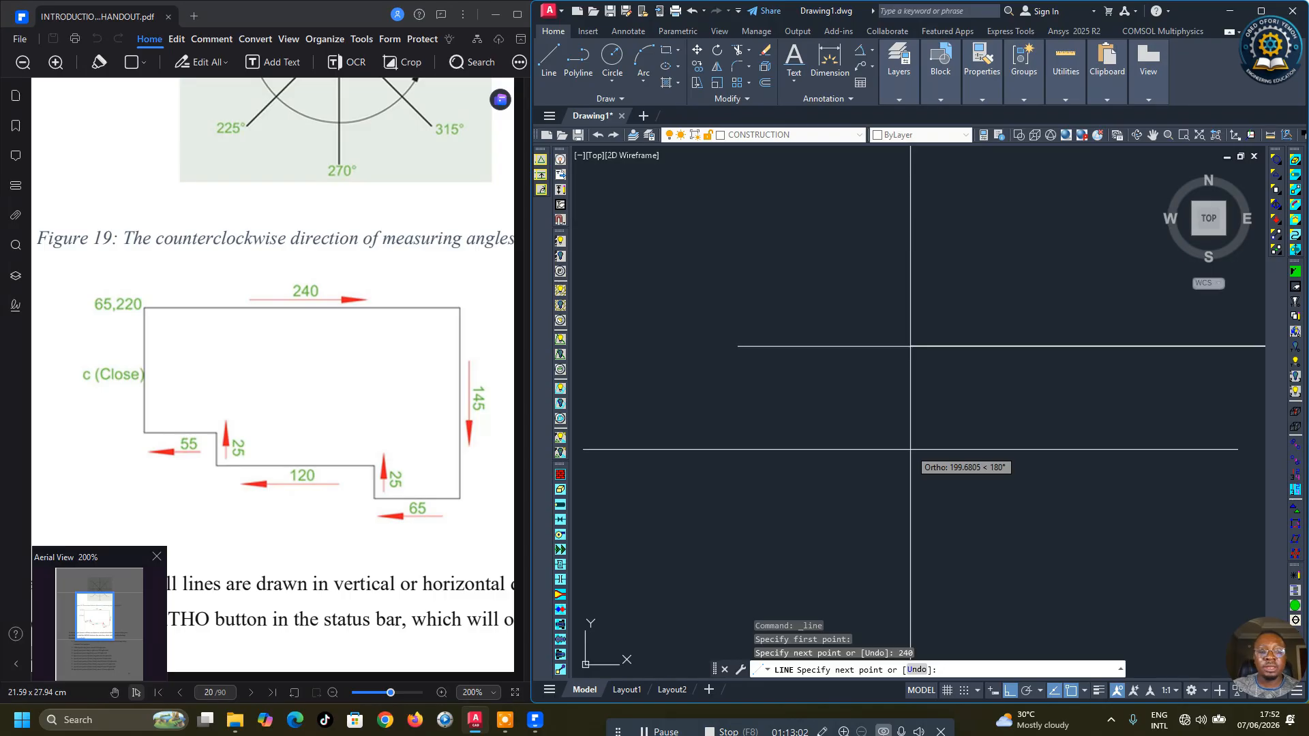
key(Return)
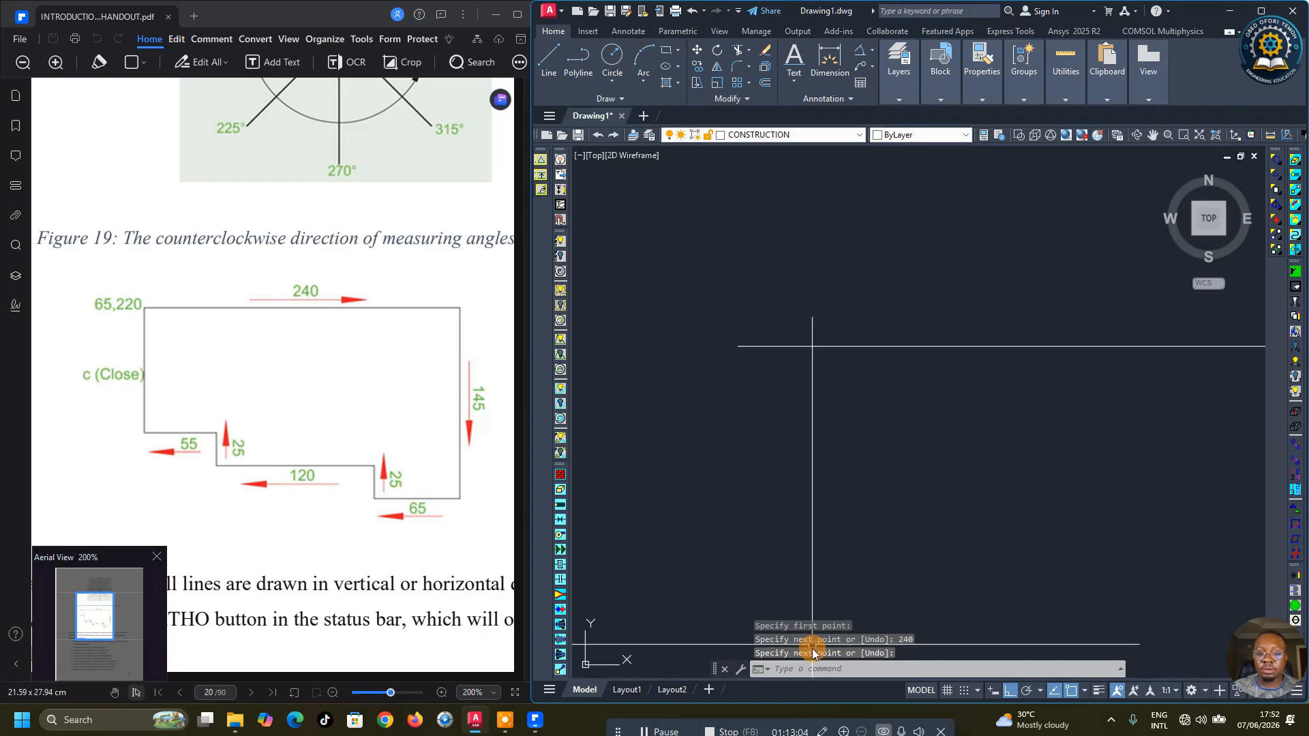
Step: Run ZOOM with the Extents option to fit the 240-unit line in the view, leaving some space around it
click(830, 670)
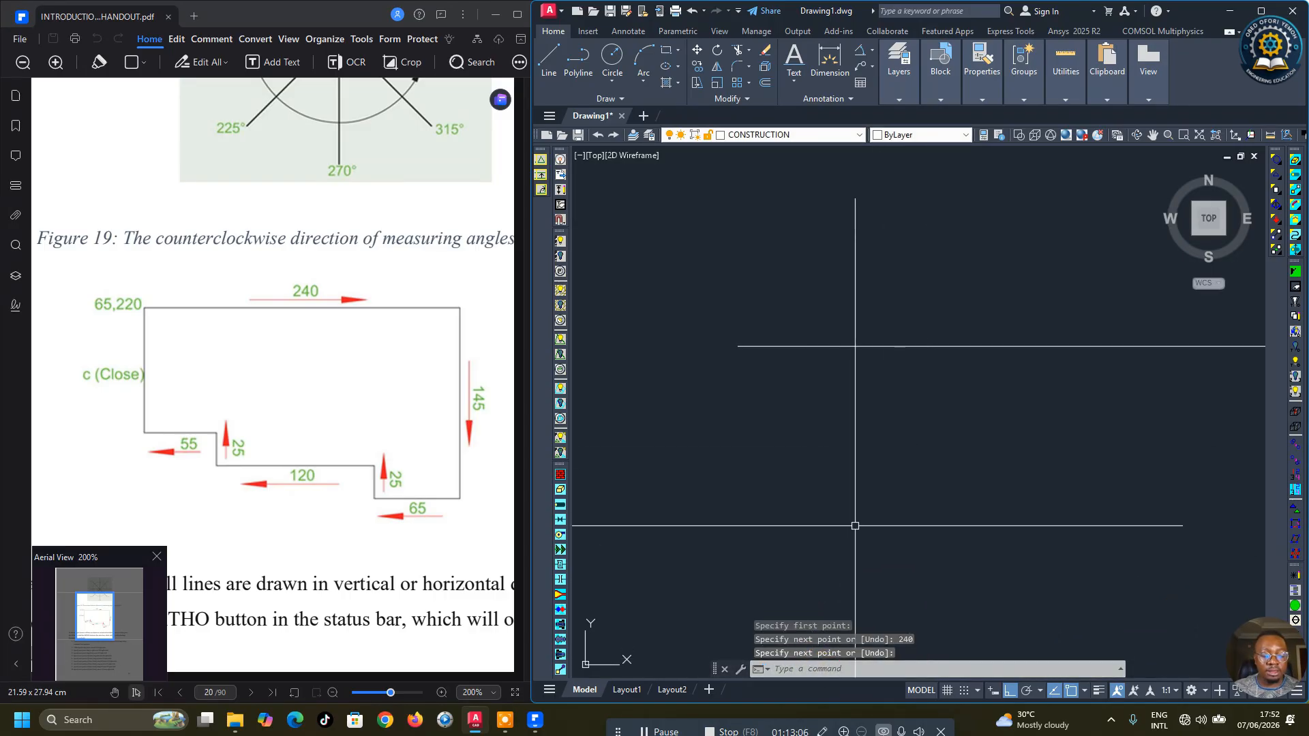
text(ZOO)
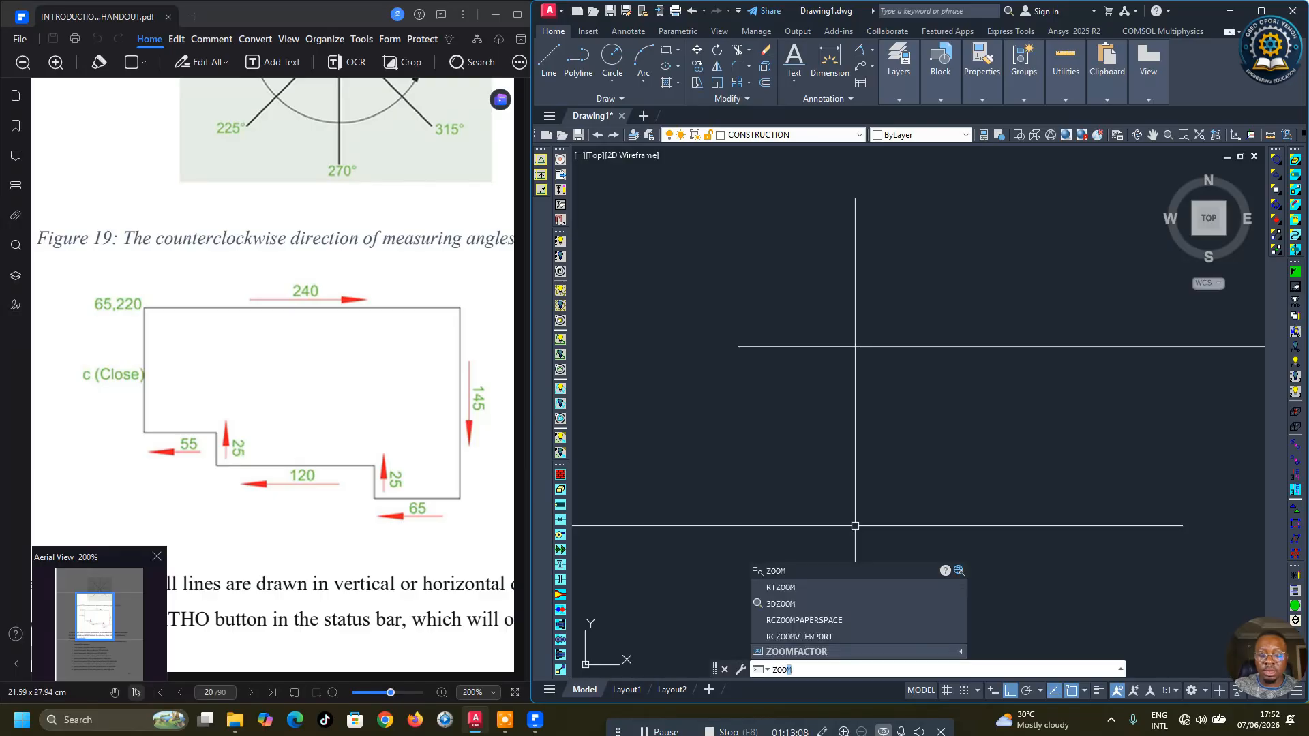
key(Return)
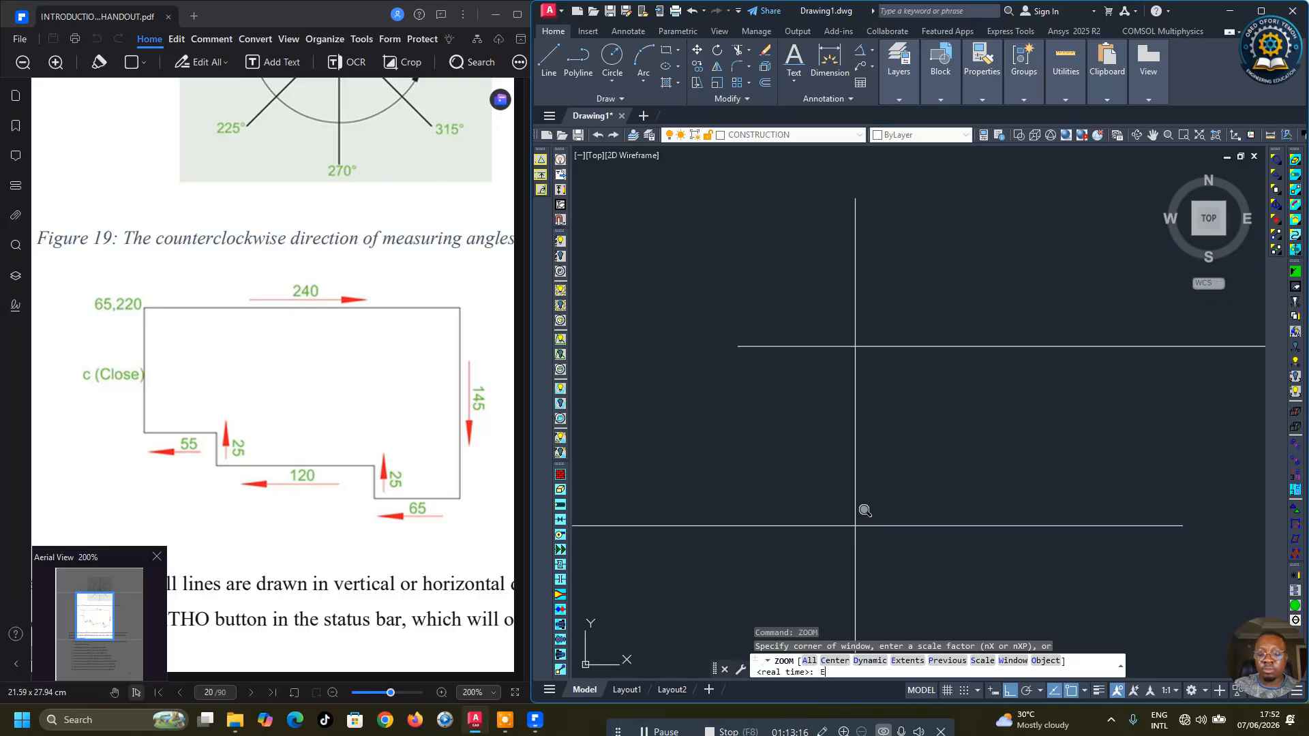
key(Return)
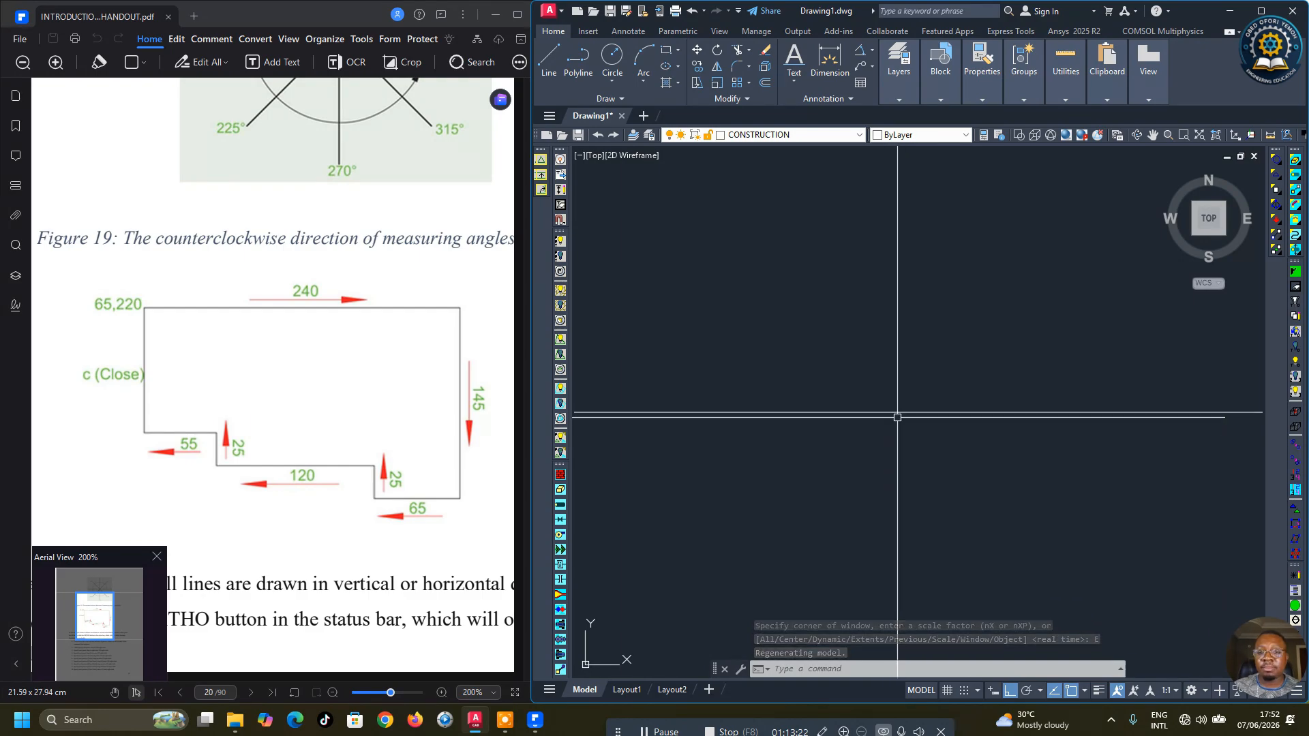
scroll(897, 417, down, 5)
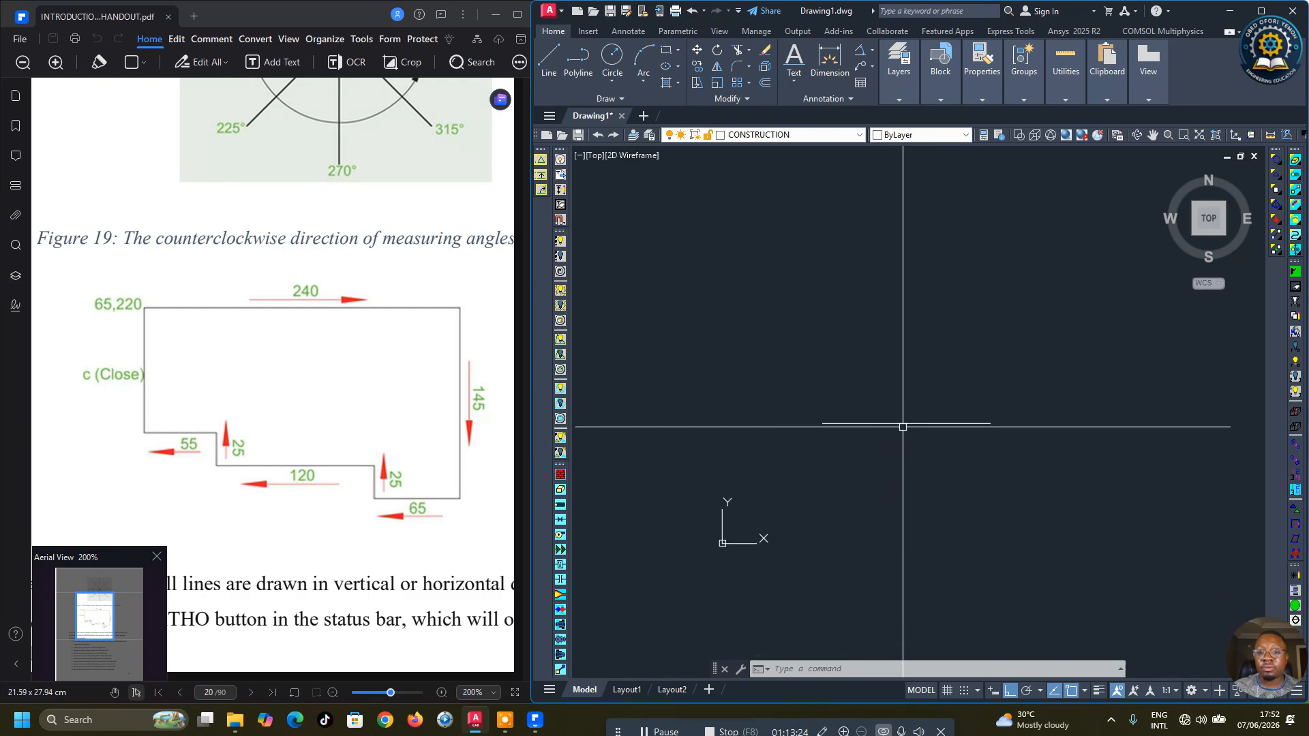
scroll(920, 450, up, 3)
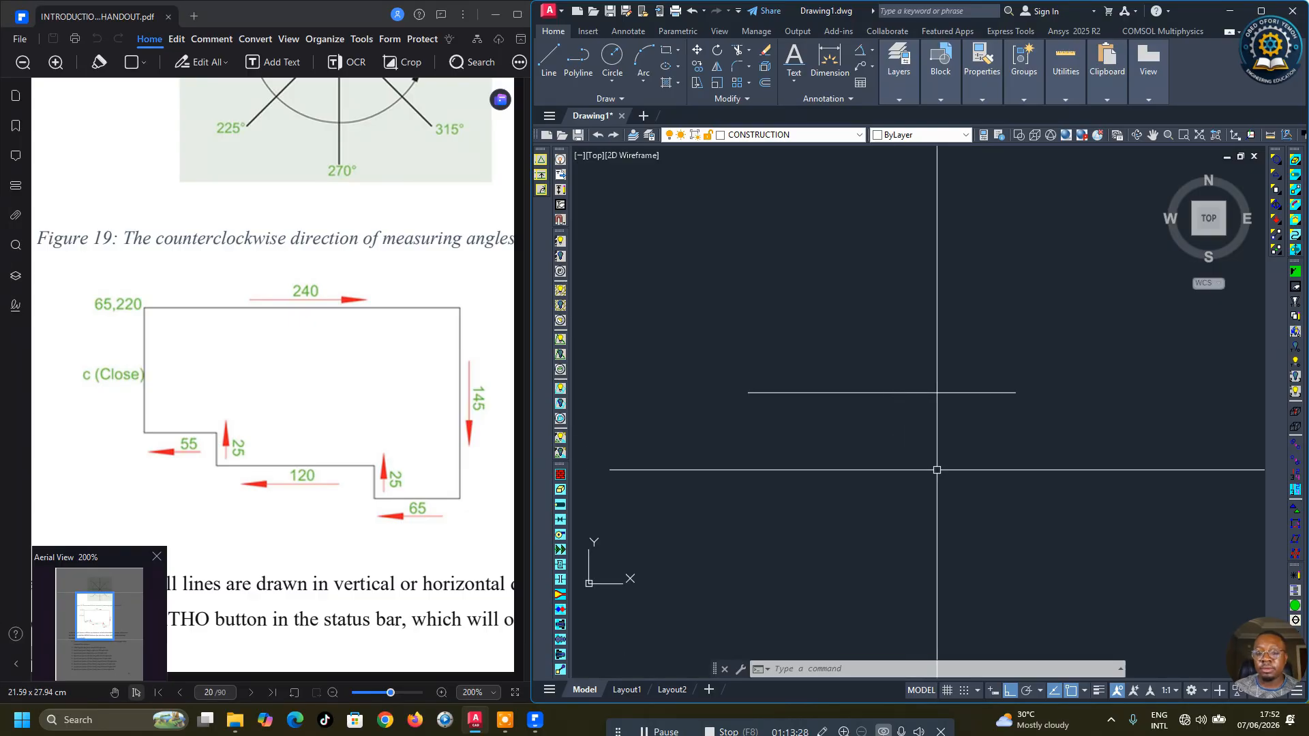
Step: Repeat ZOOM Extents and back out until the whole line is shown with room below for the rest of the outline
click(830, 669)
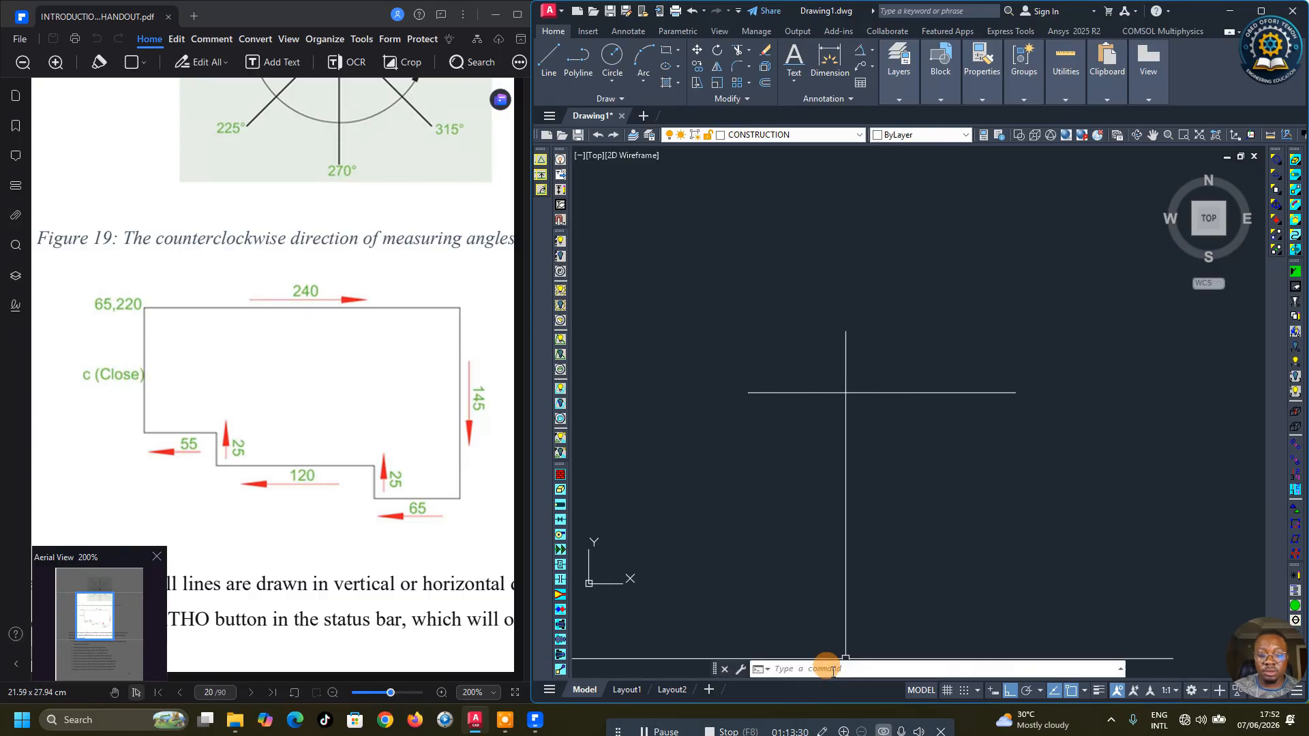
text(o)
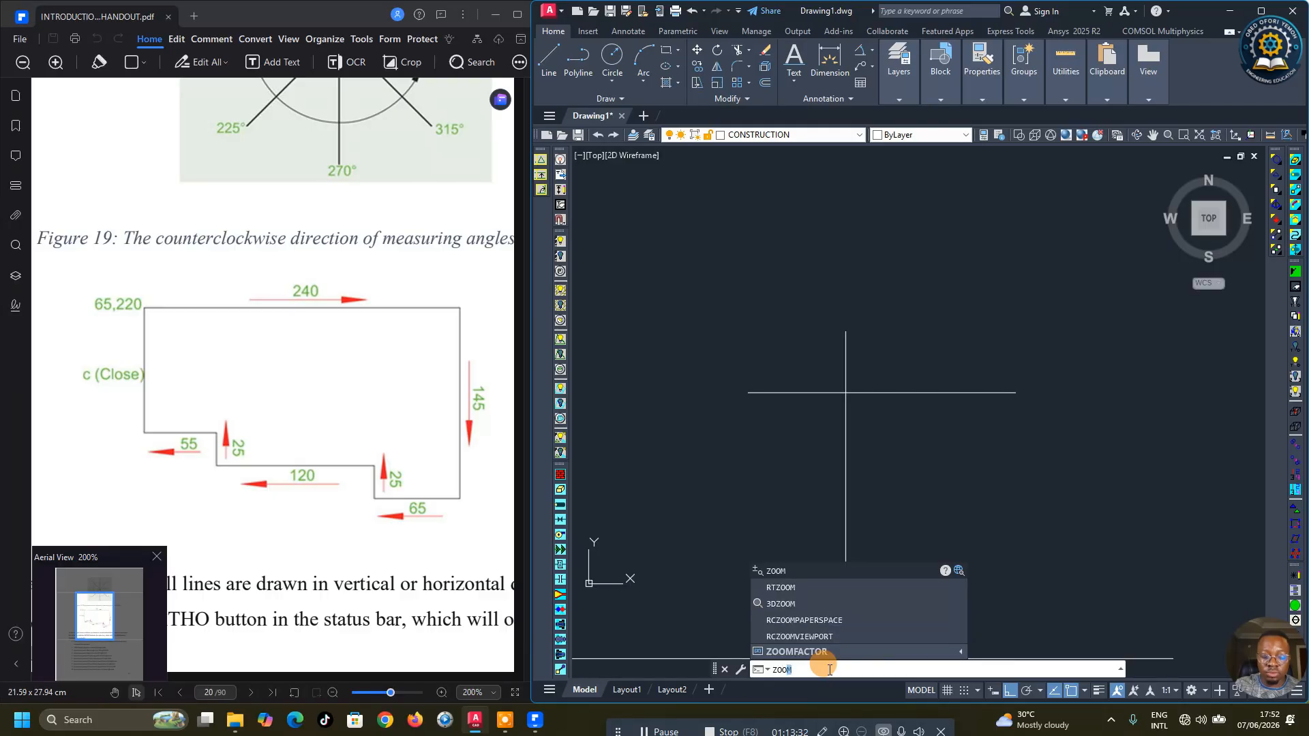
key(Return)
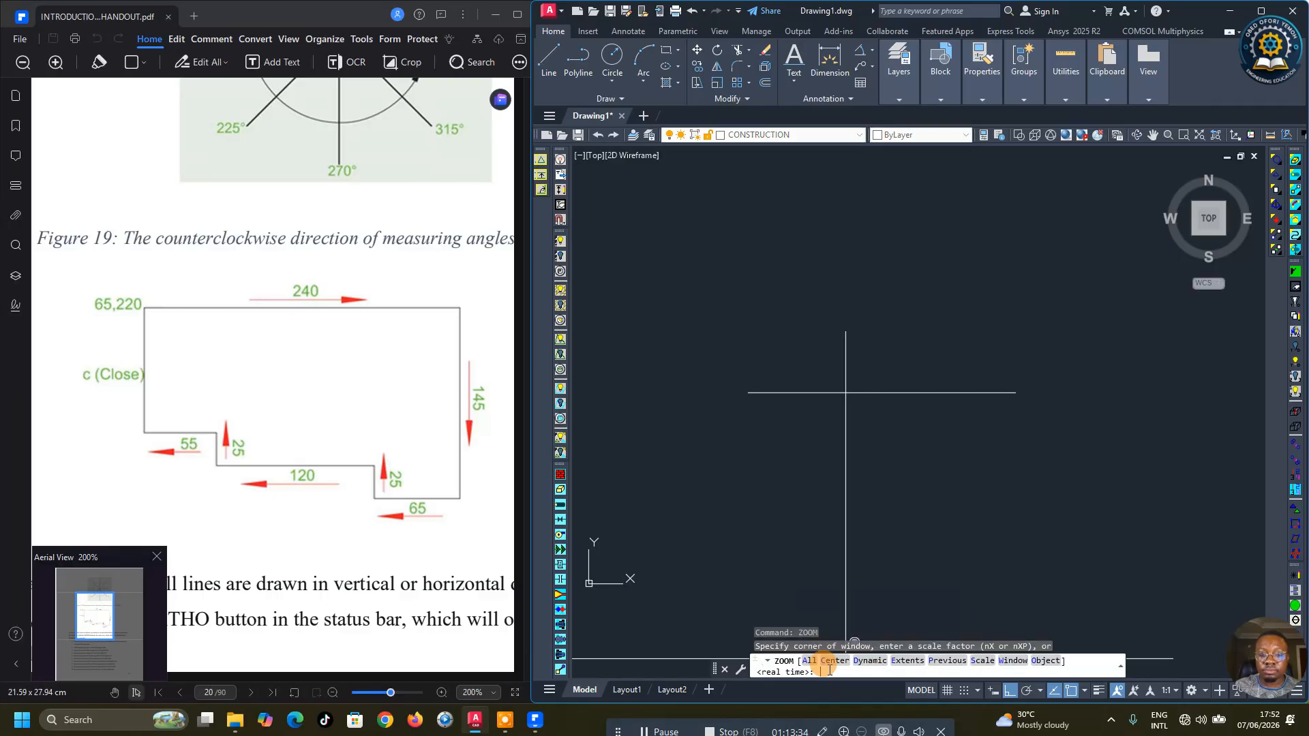
text(E)
key(Return)
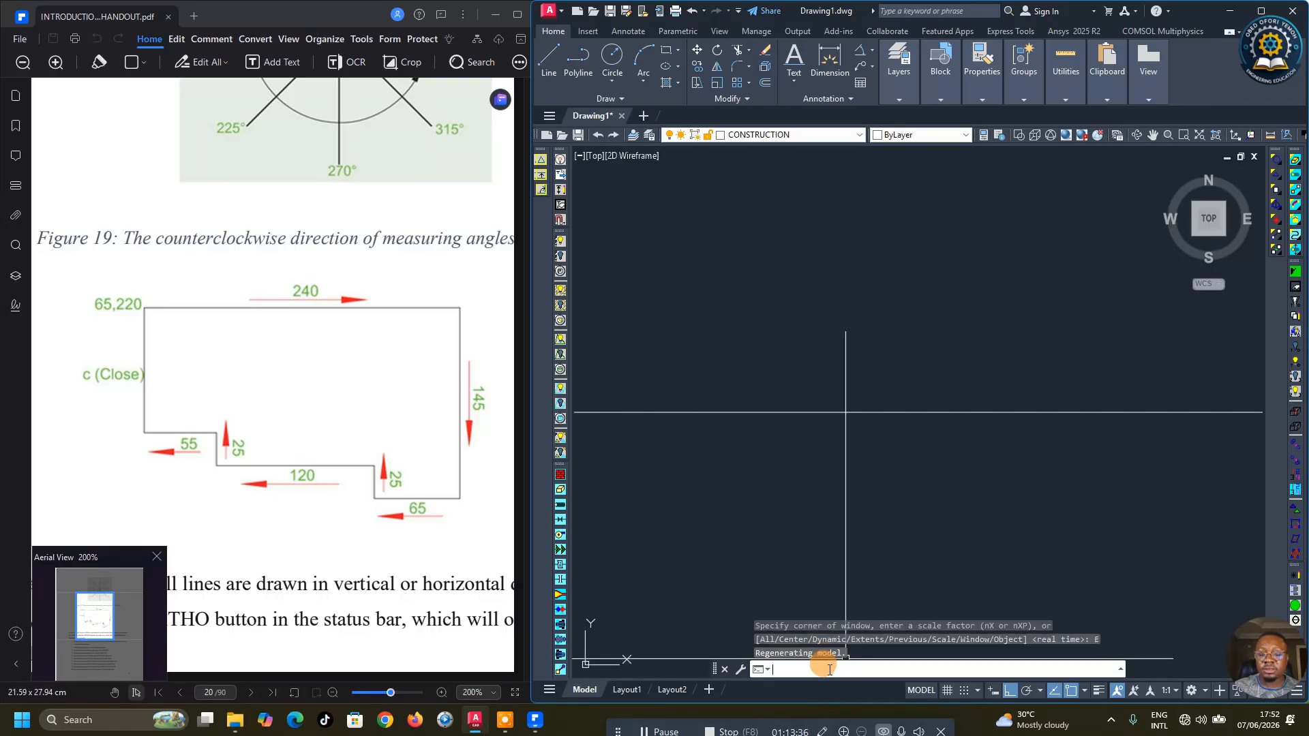
scroll(869, 418, down, 5)
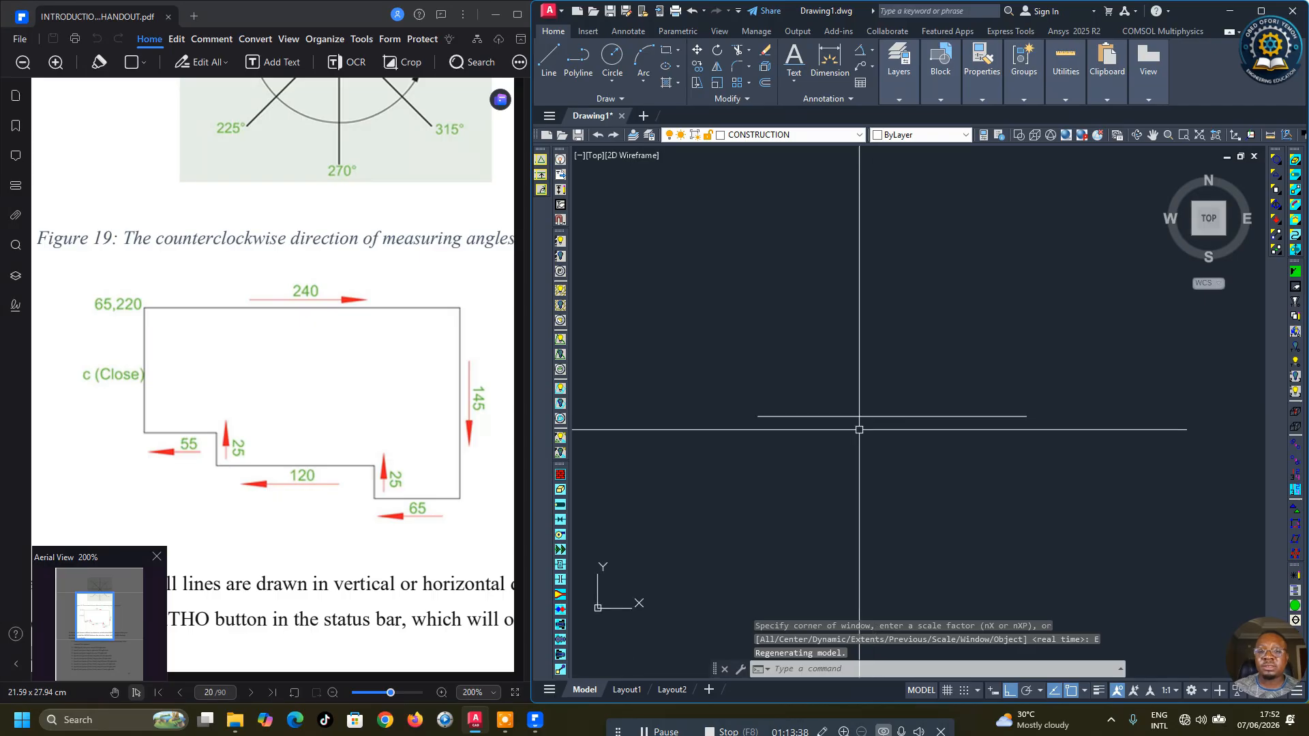
scroll(876, 426, up, 3)
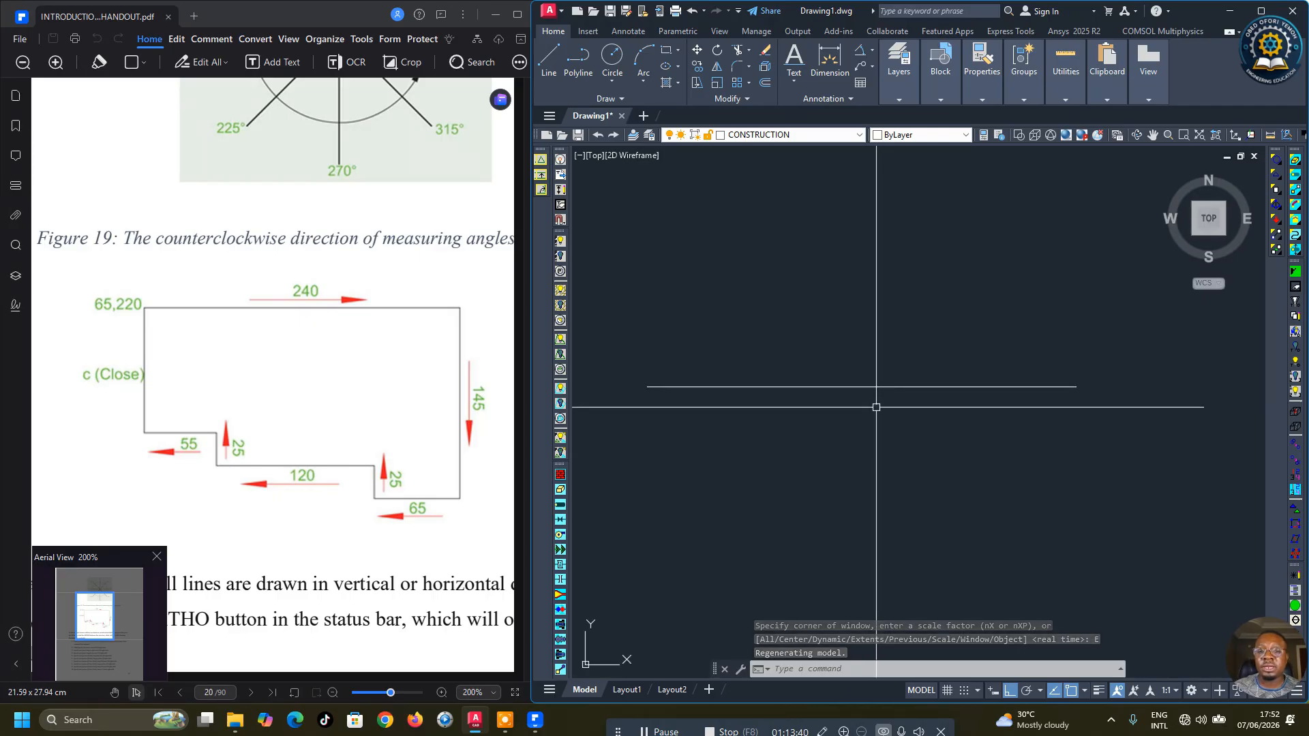
scroll(879, 450, down, 2)
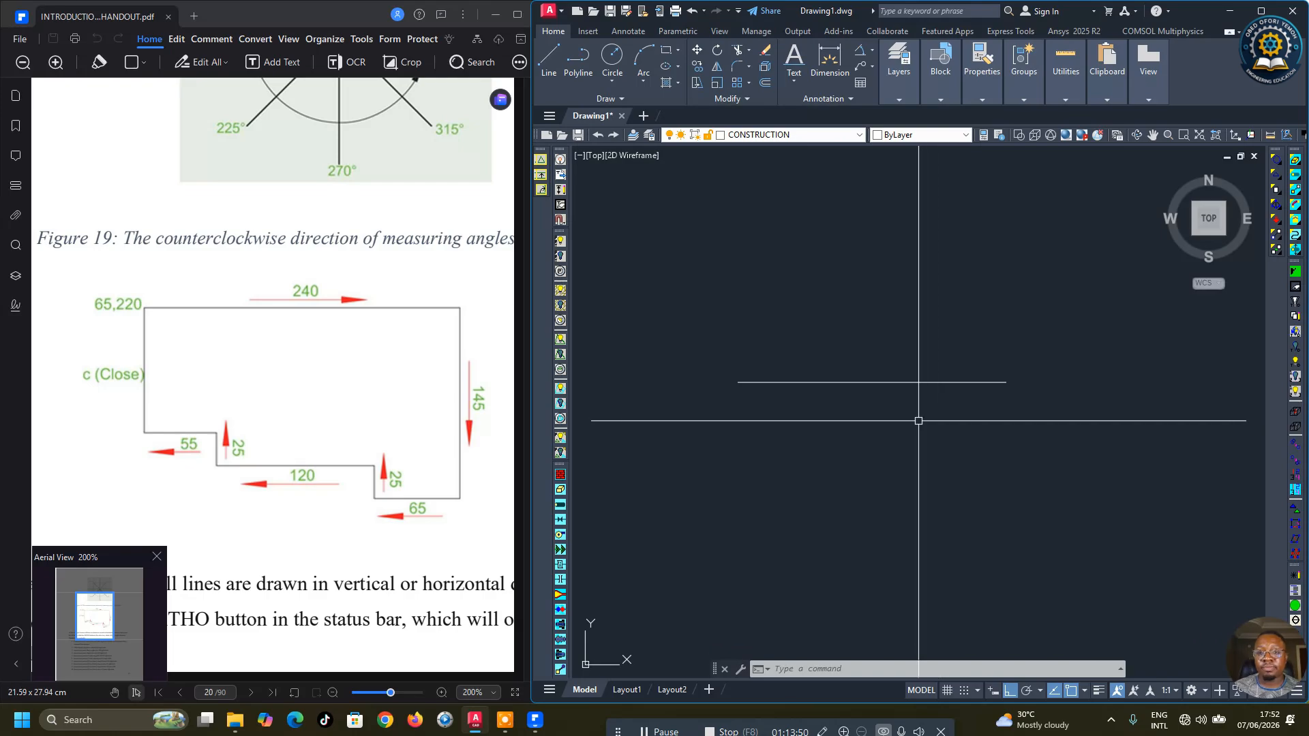
click(555, 67)
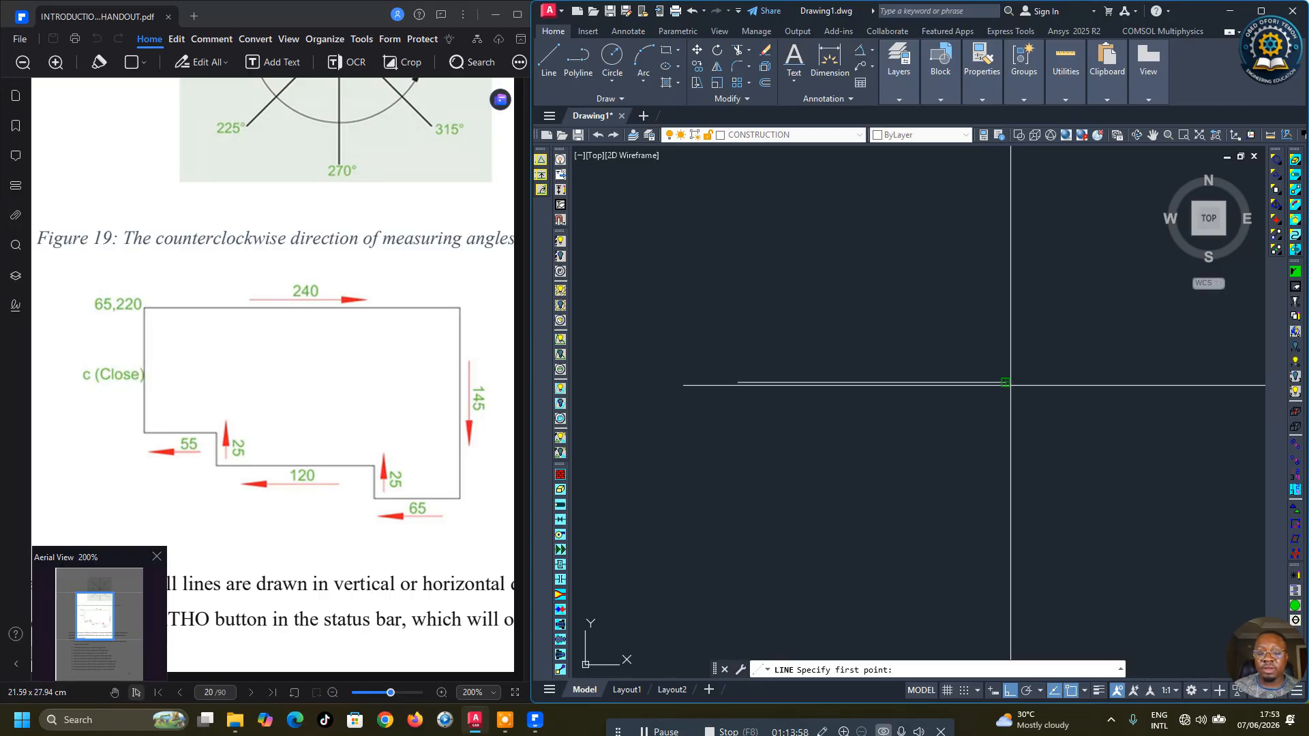
key(Escape)
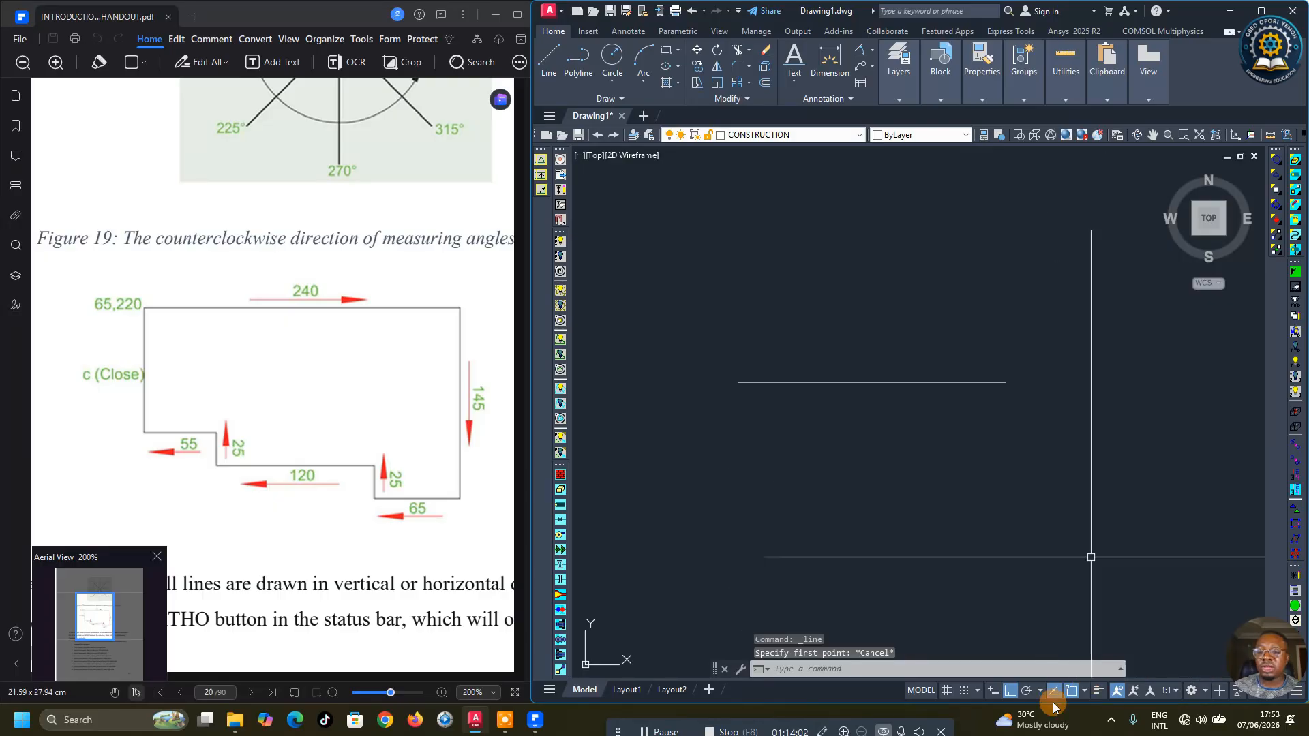
mouse_move(1050, 715)
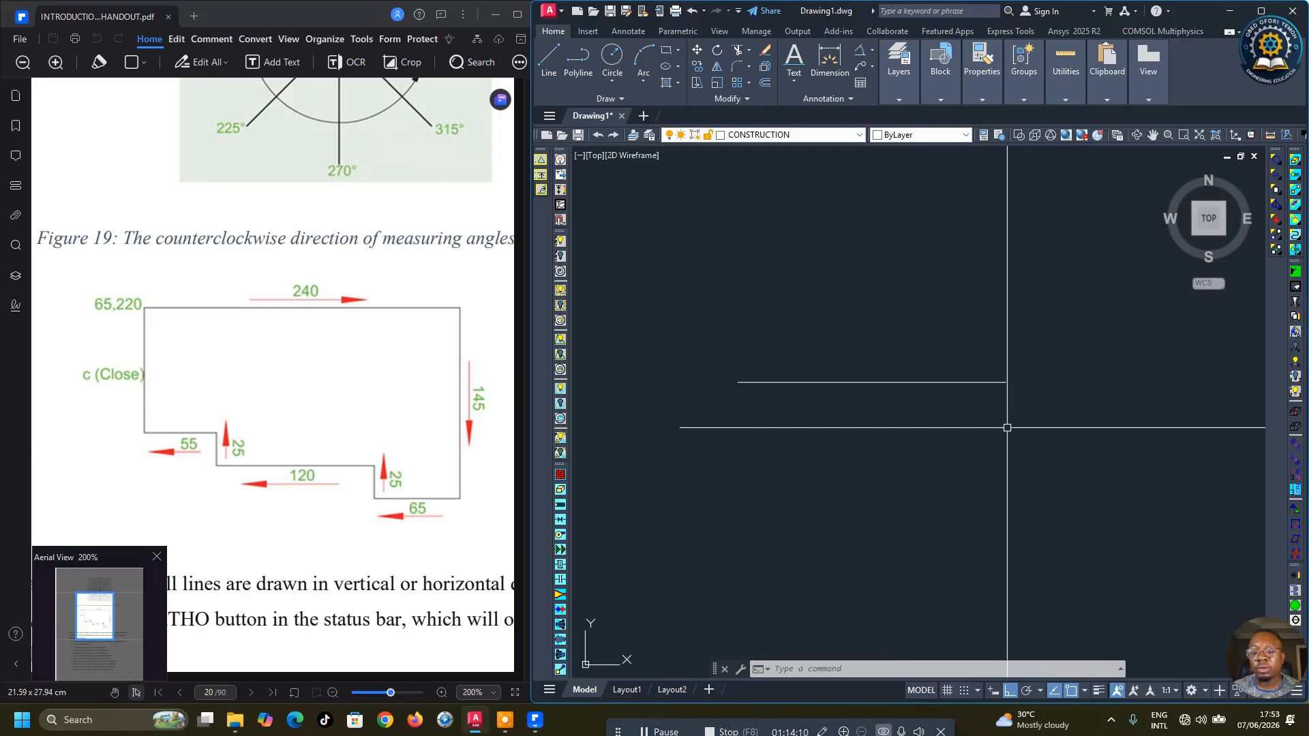
Step: Review the running object snap modes in the Drafting Settings, keeping Object Snap and Object Snap Tracking on, and accept them
click(1085, 691)
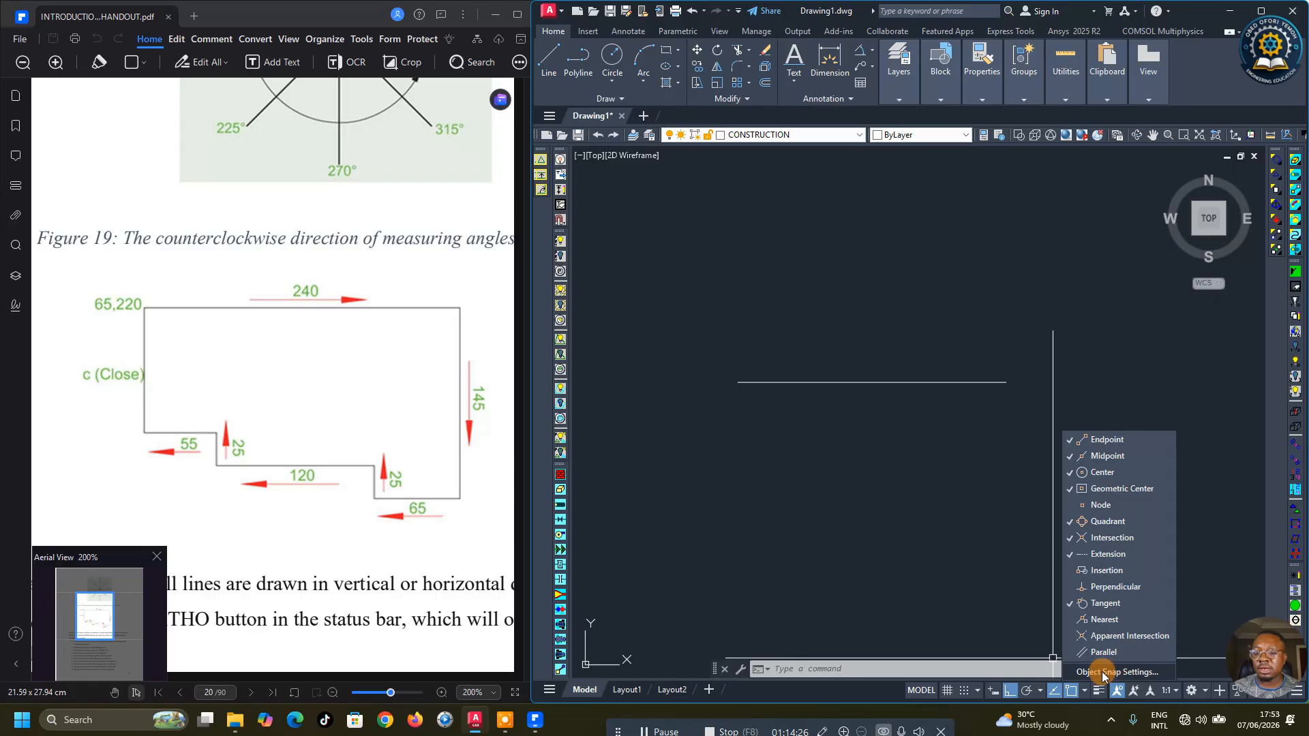
click(1144, 672)
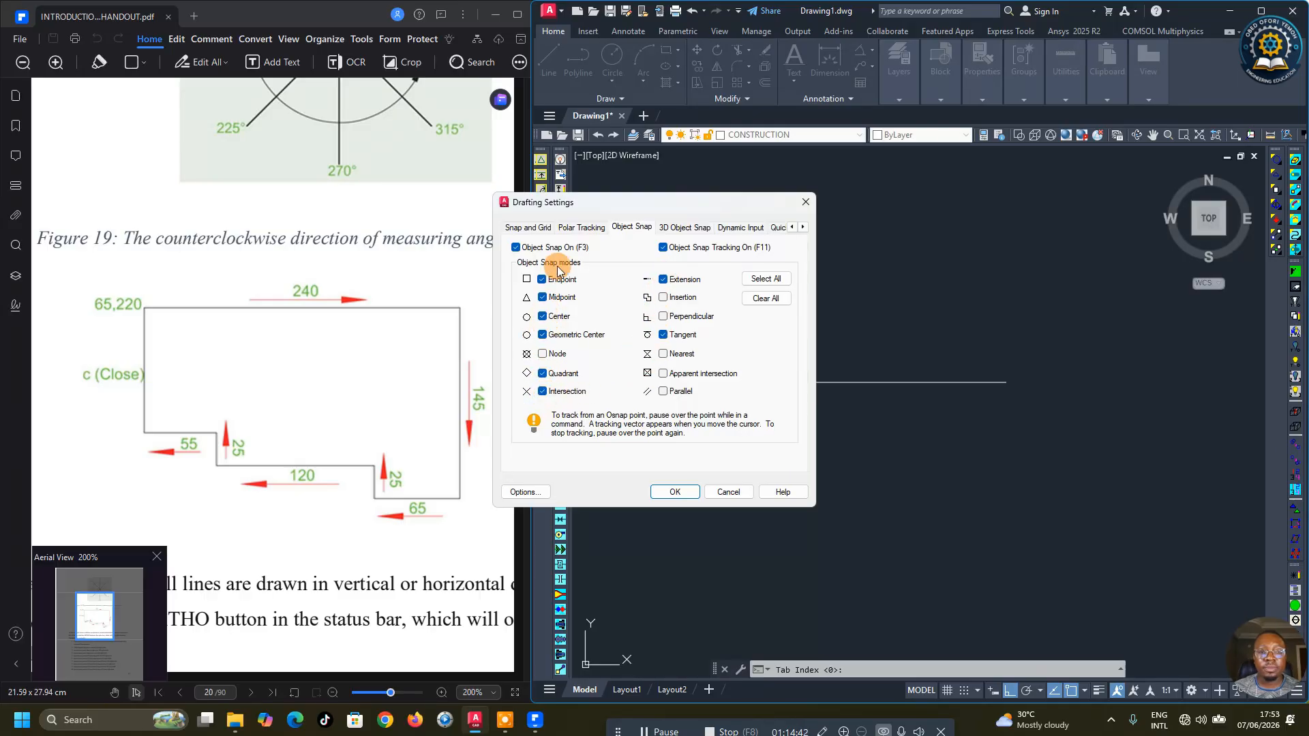
click(675, 492)
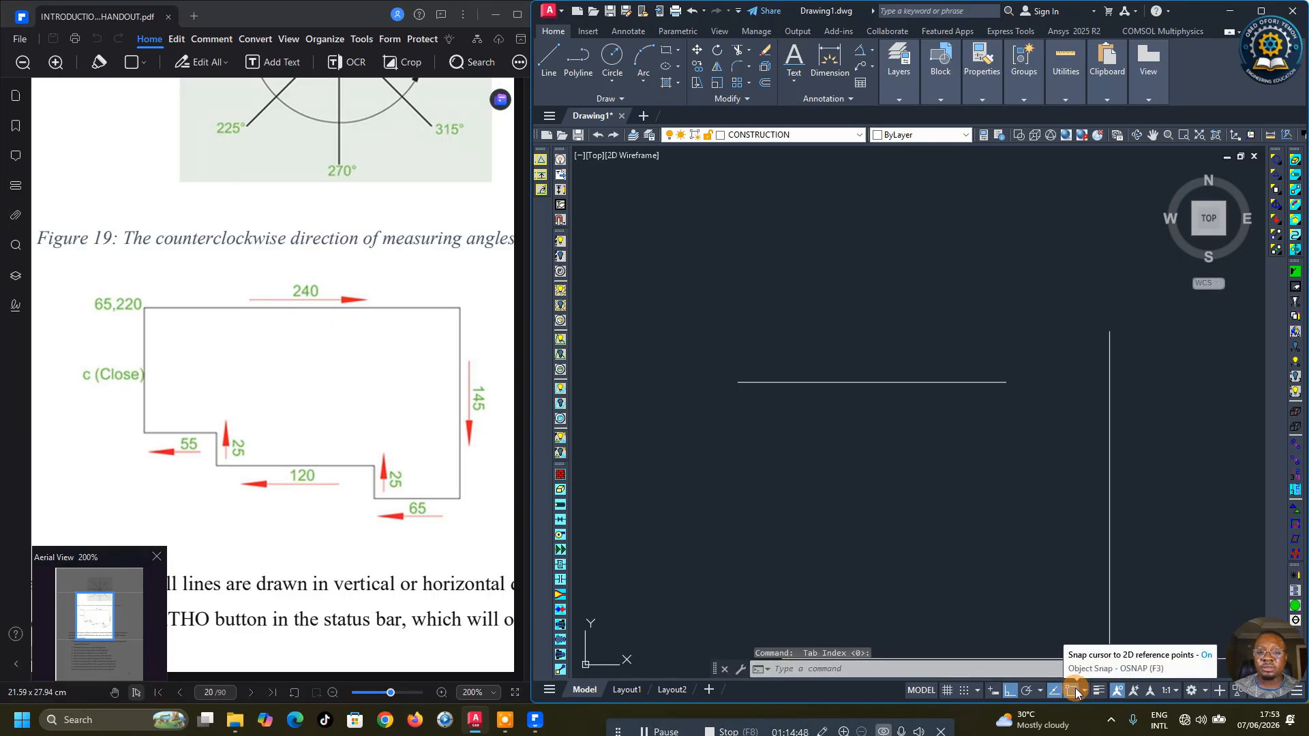
Step: From the right endpoint of the 240-unit line, draw connected Ortho line segments 145 down, 65 left and 25 up
click(547, 72)
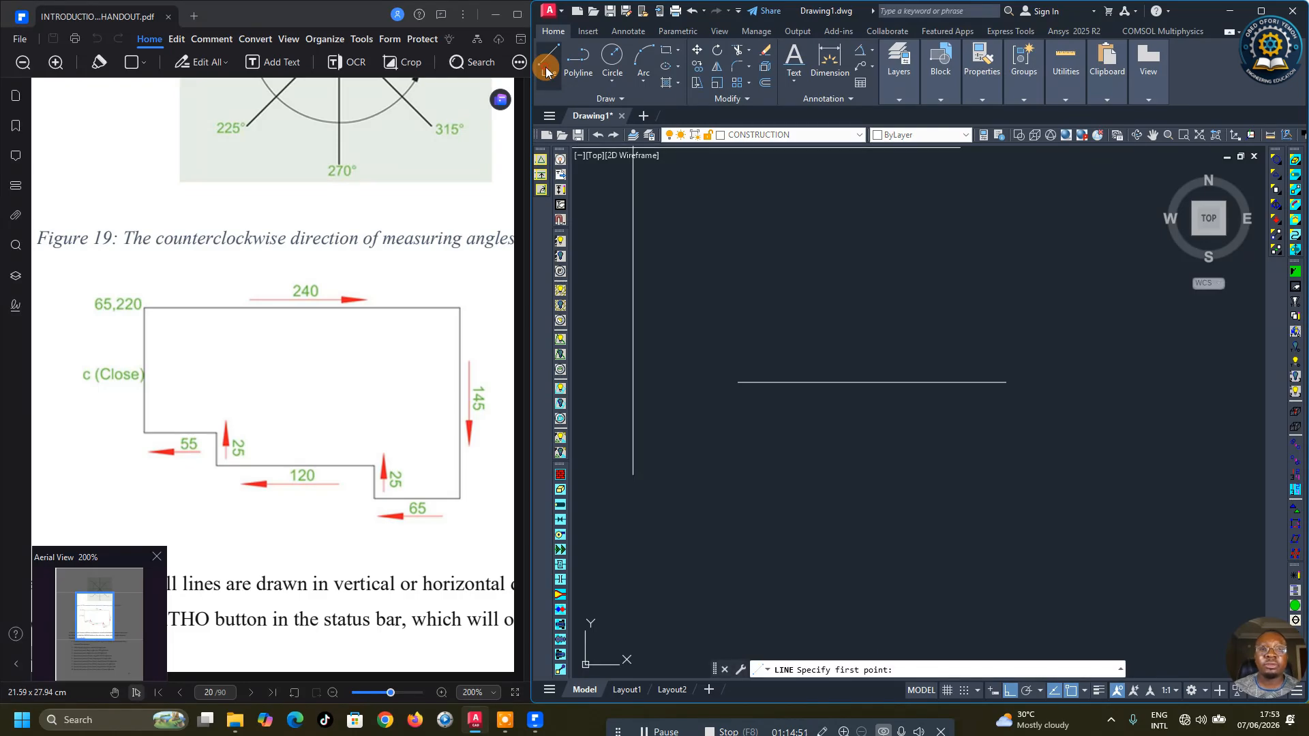
click(1006, 382)
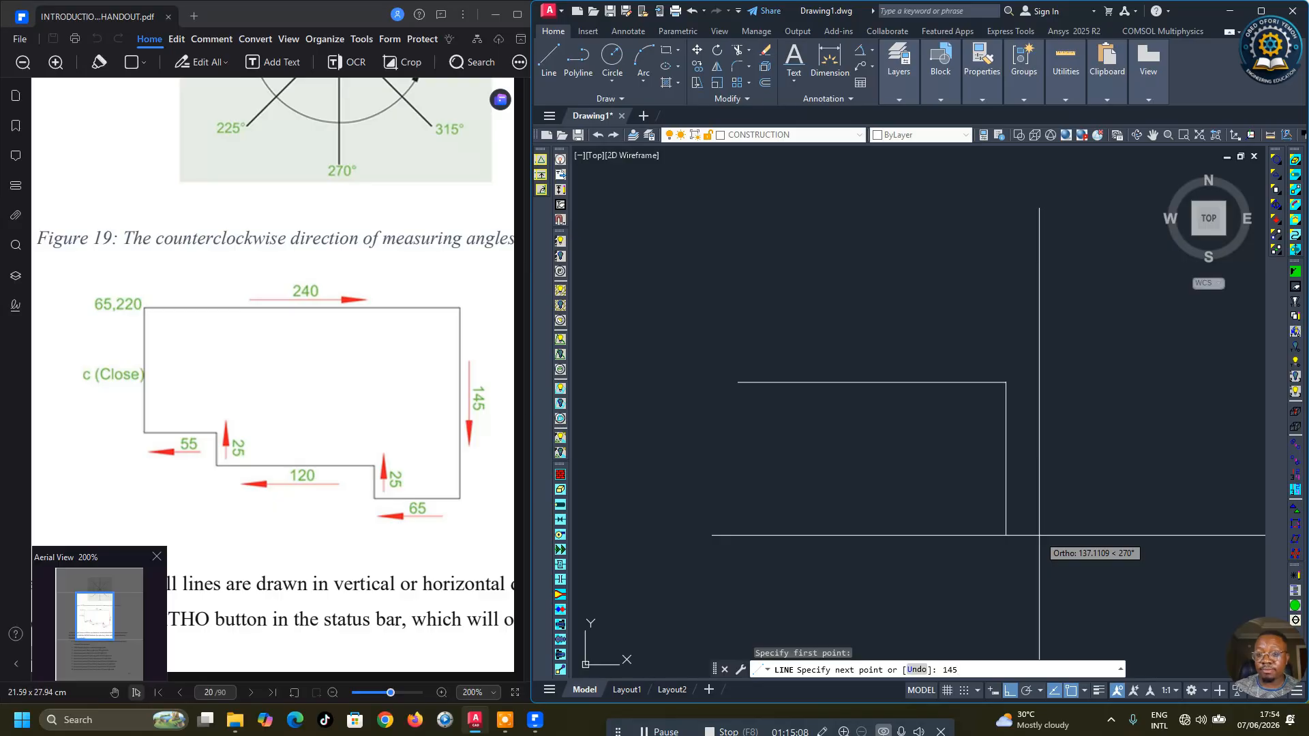
key(Return)
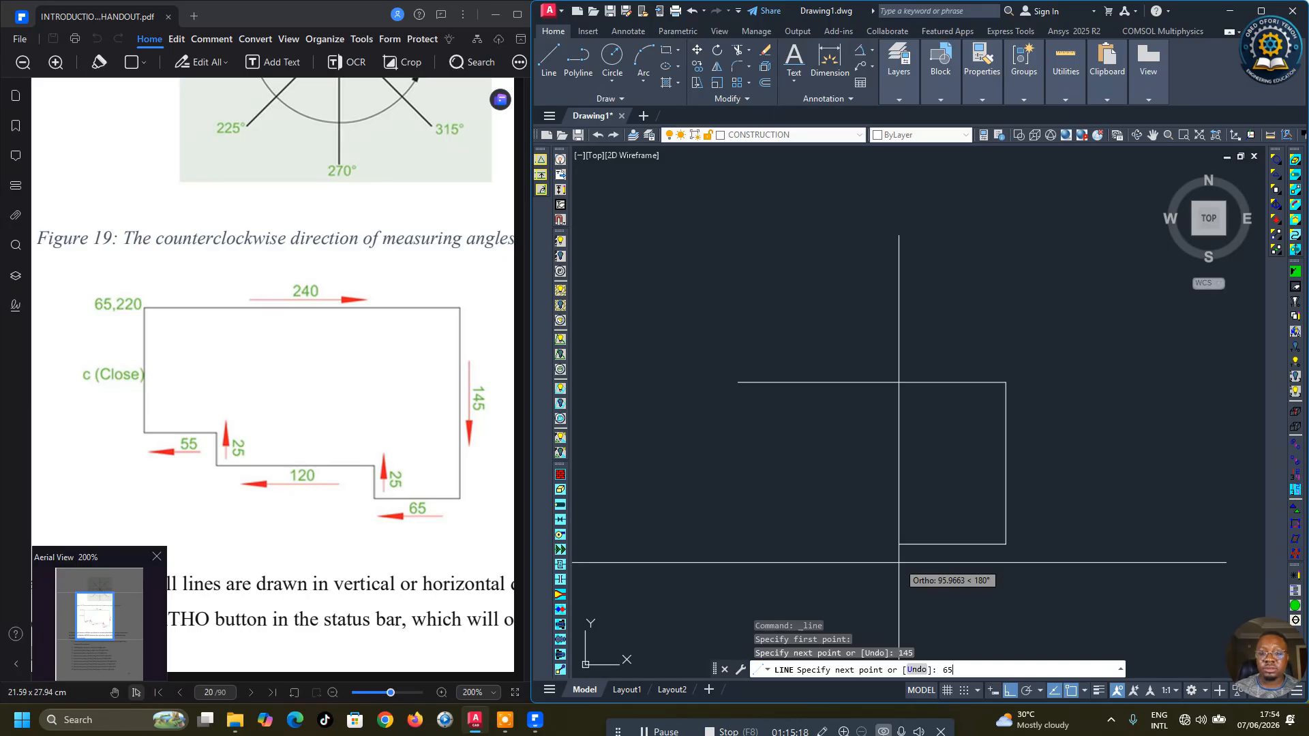
key(Return)
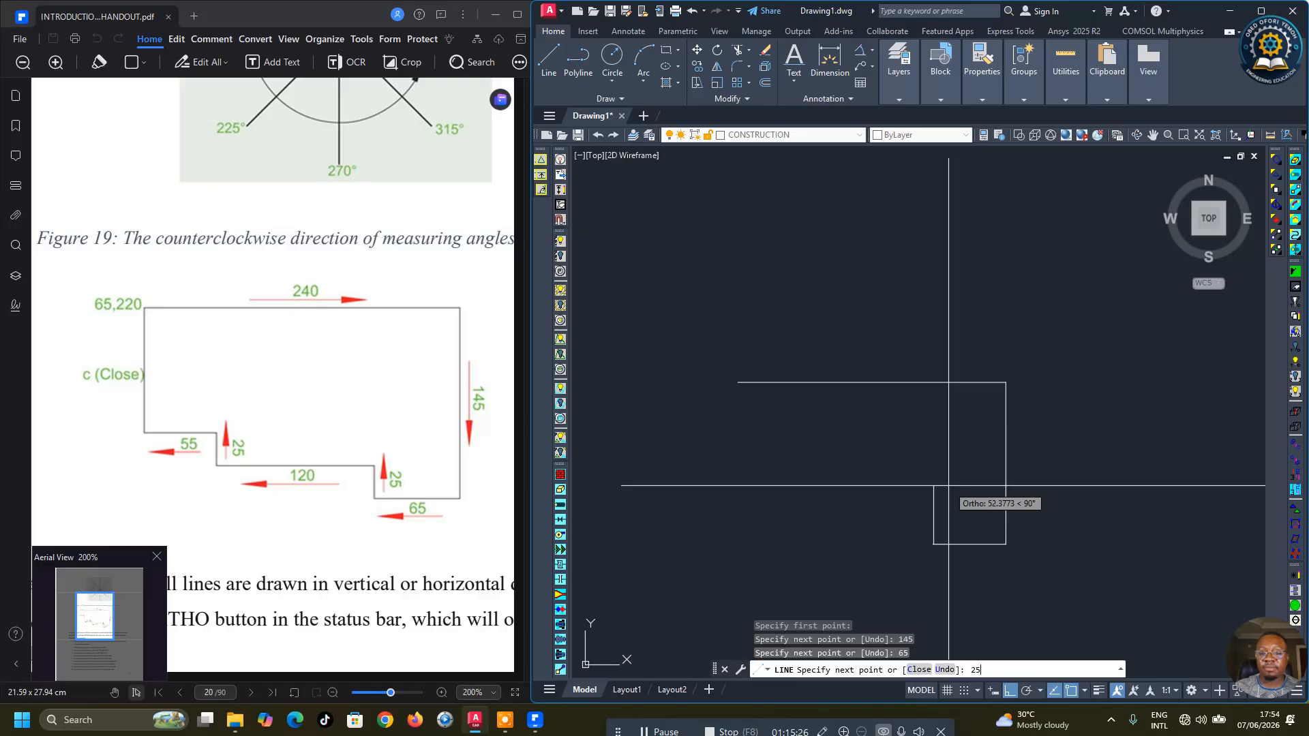
text(25)
key(Return)
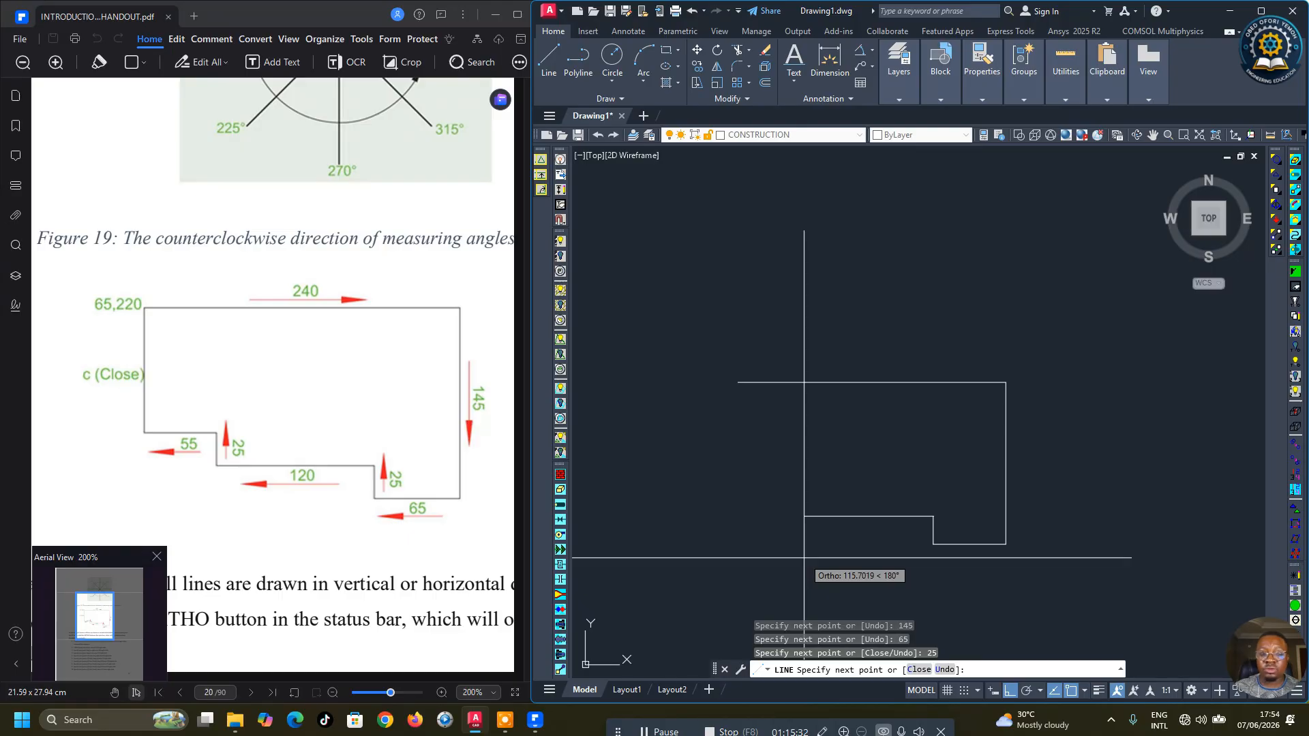
Step: Continue the outline 120 left, 25 up and 55 left, close it at the 240-unit line's left endpoint, and end the Line command
key(Return)
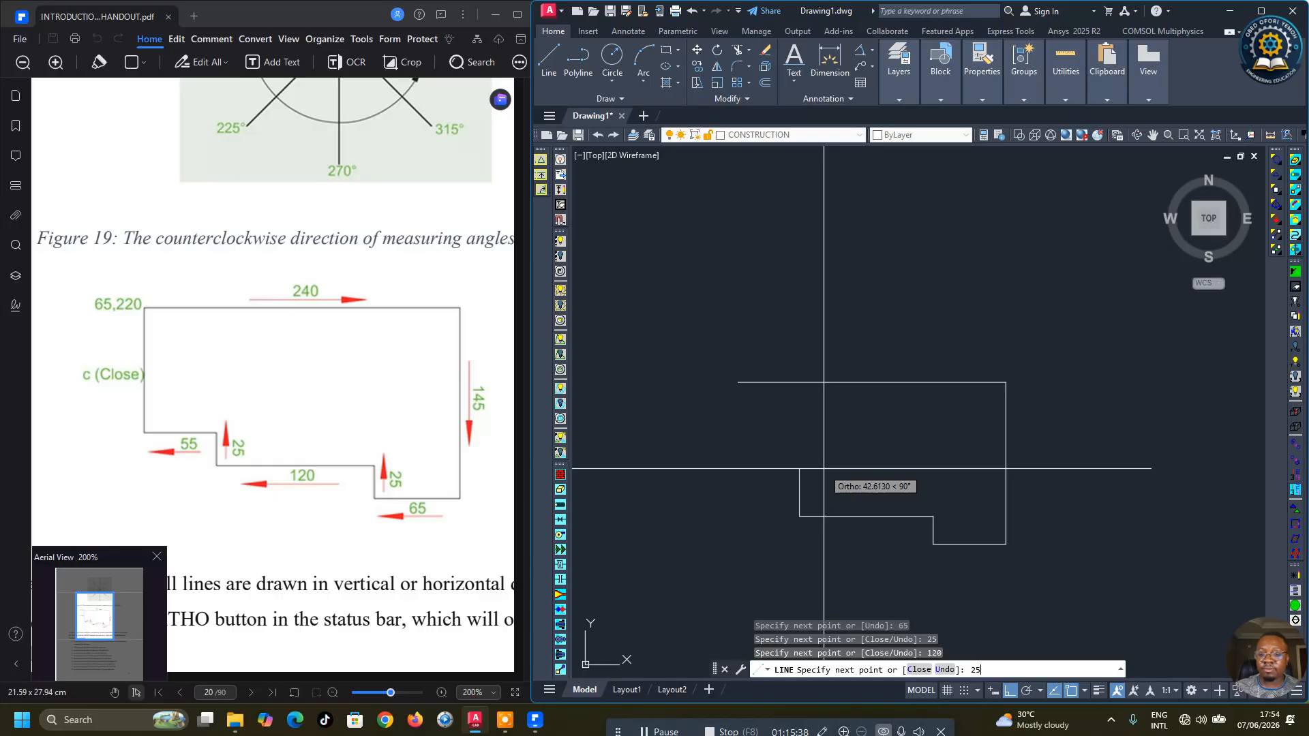
key(Return)
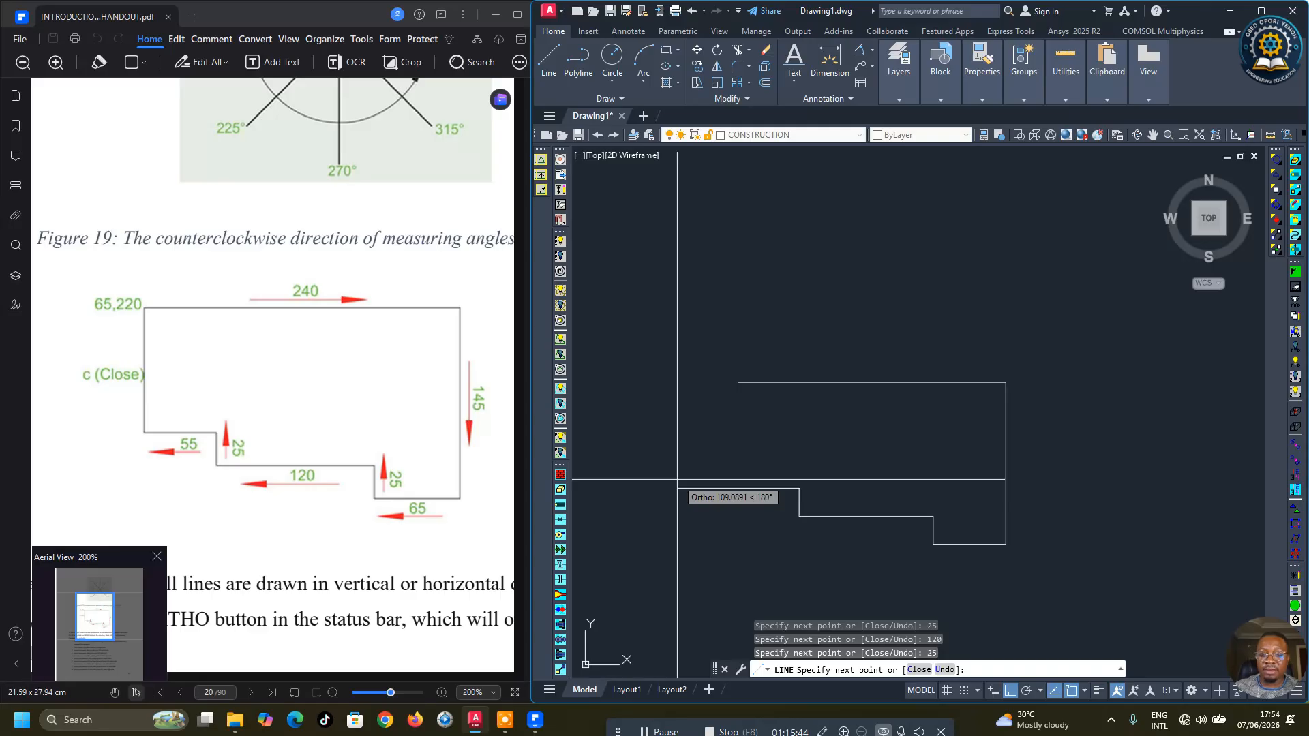
key(Return)
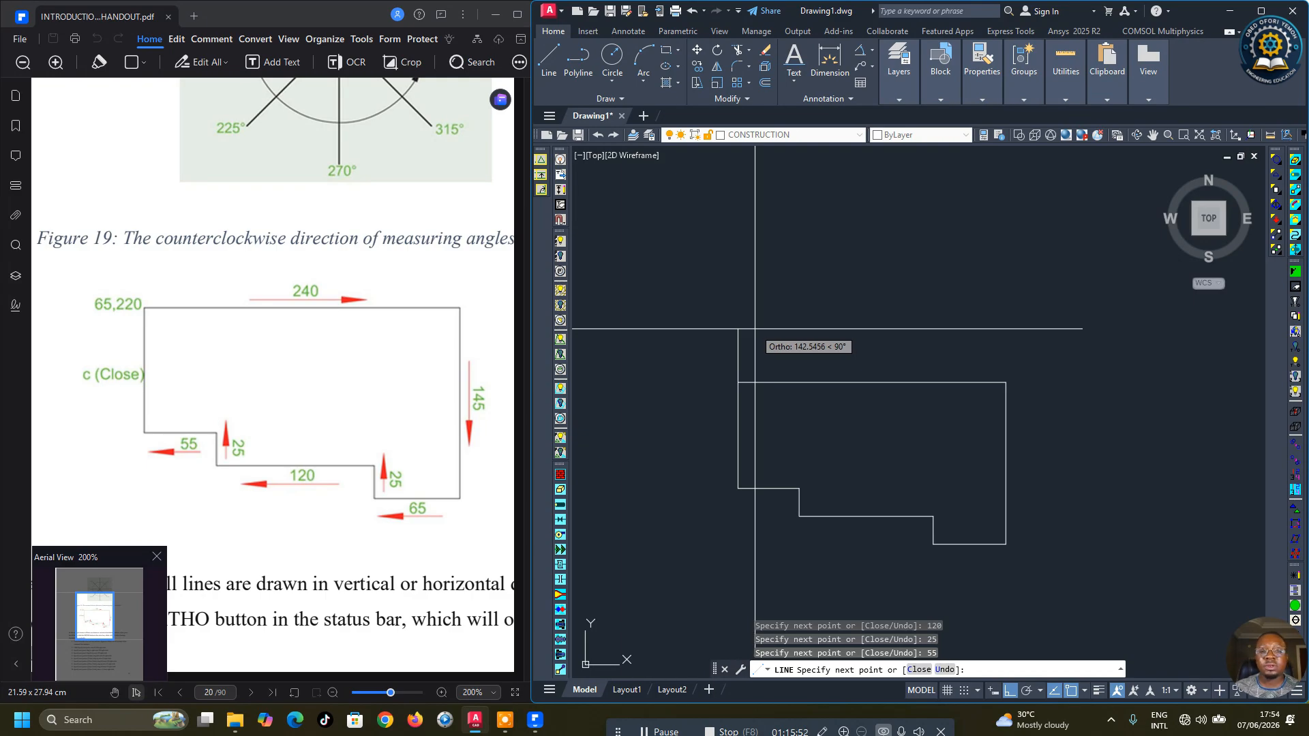
click(738, 383)
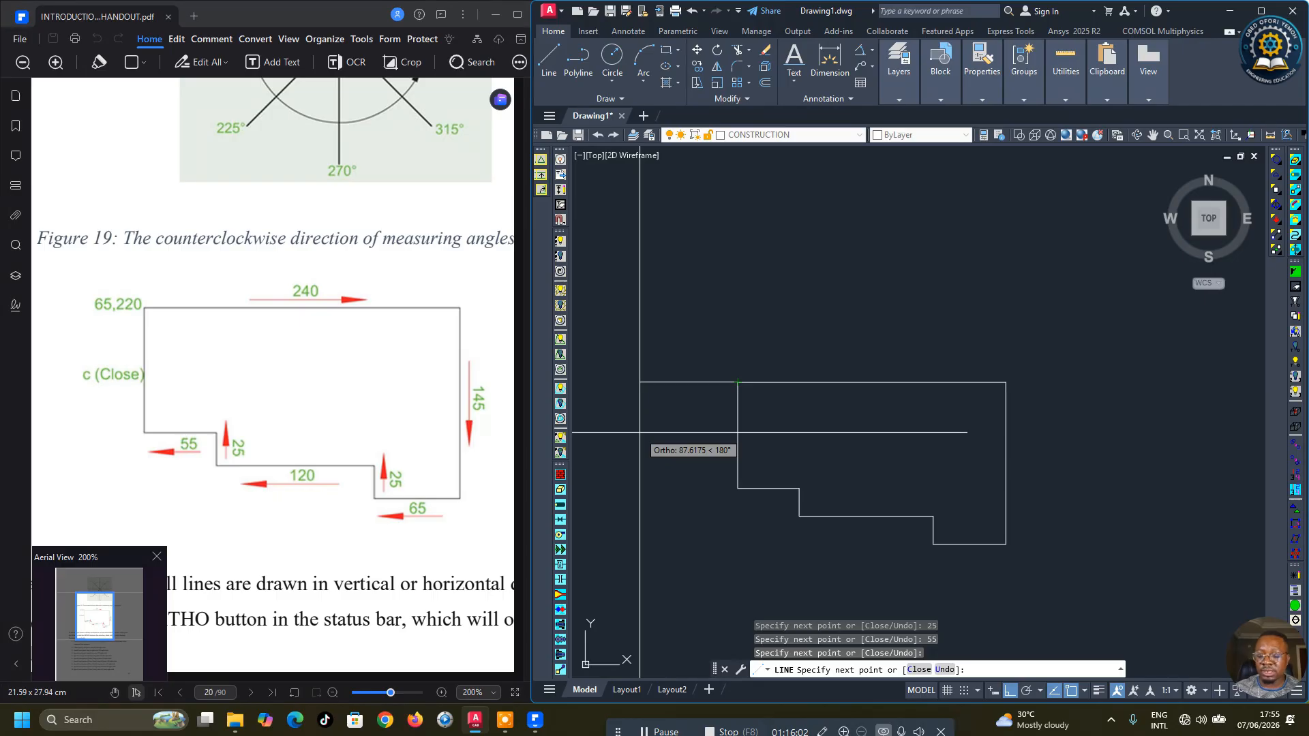
key(Return)
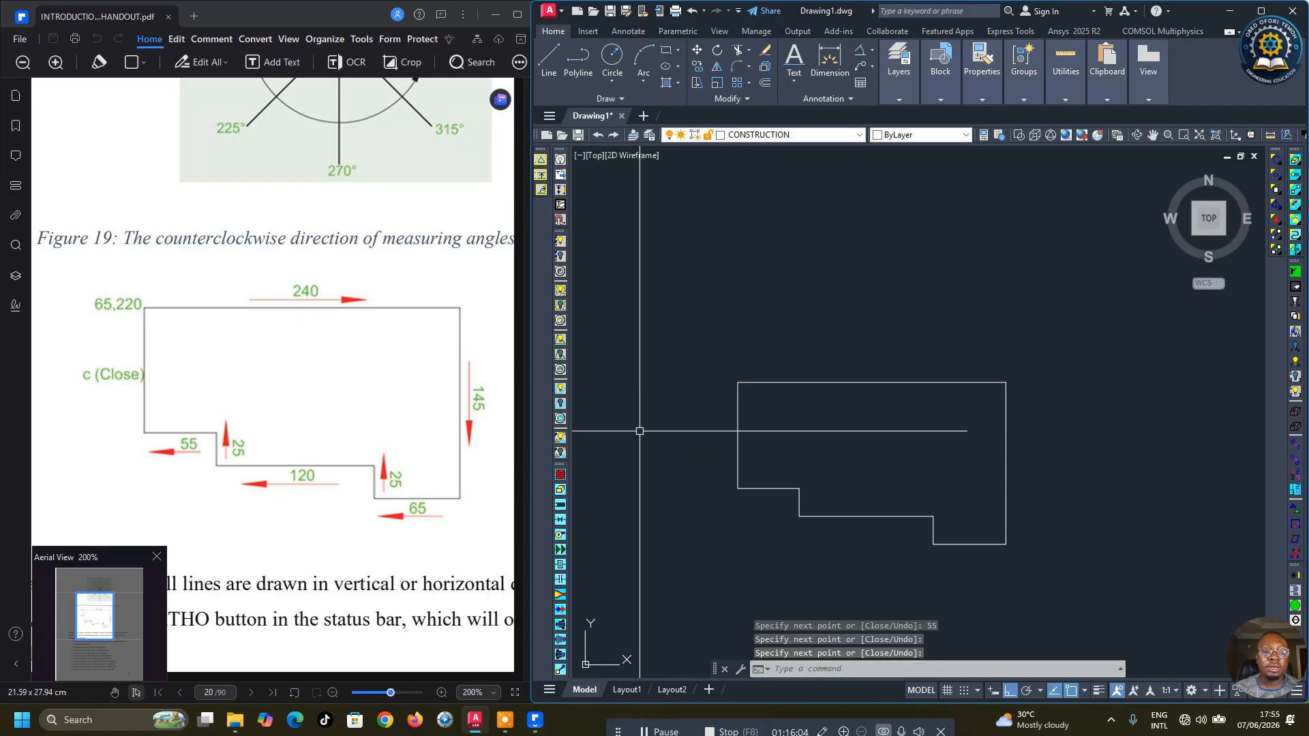